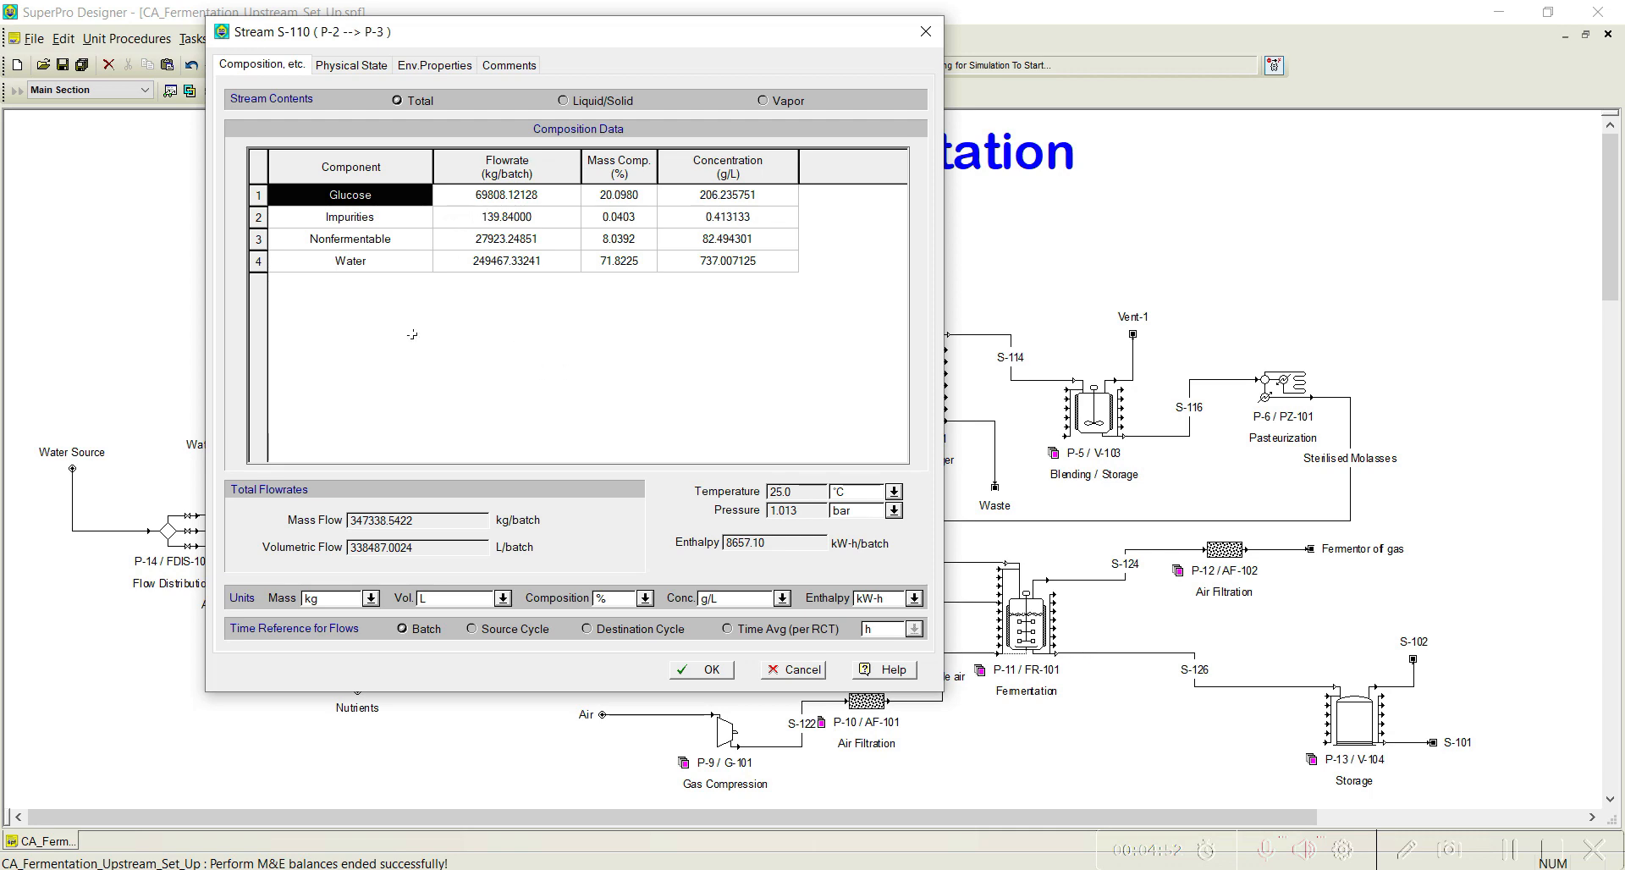
Review the composition data of the Cake stream and of stream S-114 leaving the ion-exchanger.
left_click(722, 672)
double_click(575, 342)
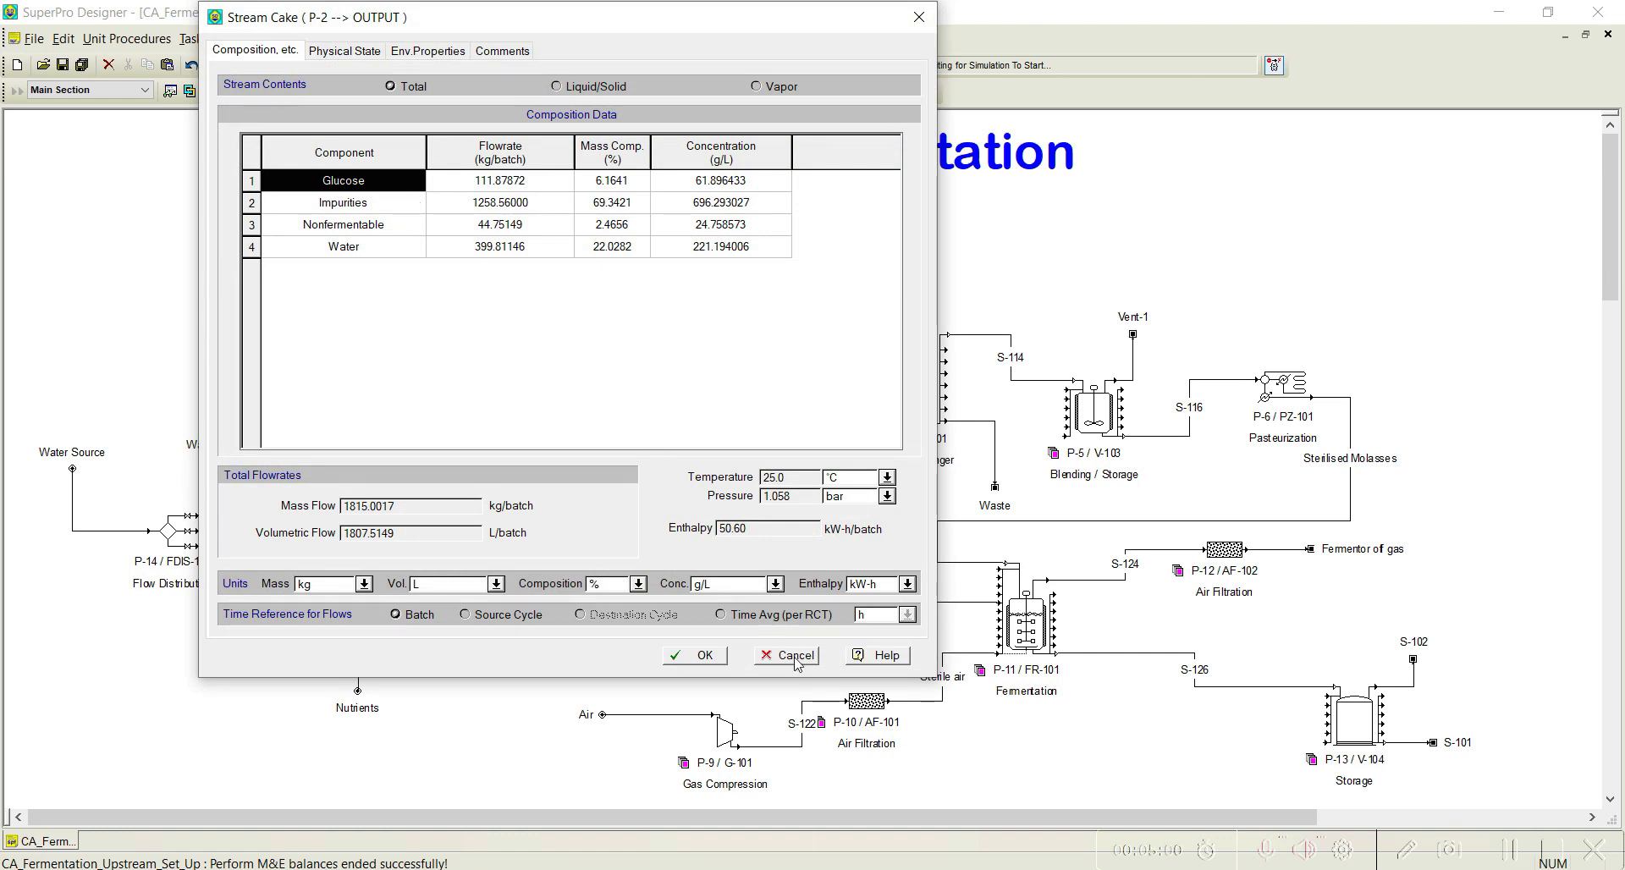
left_click(715, 664)
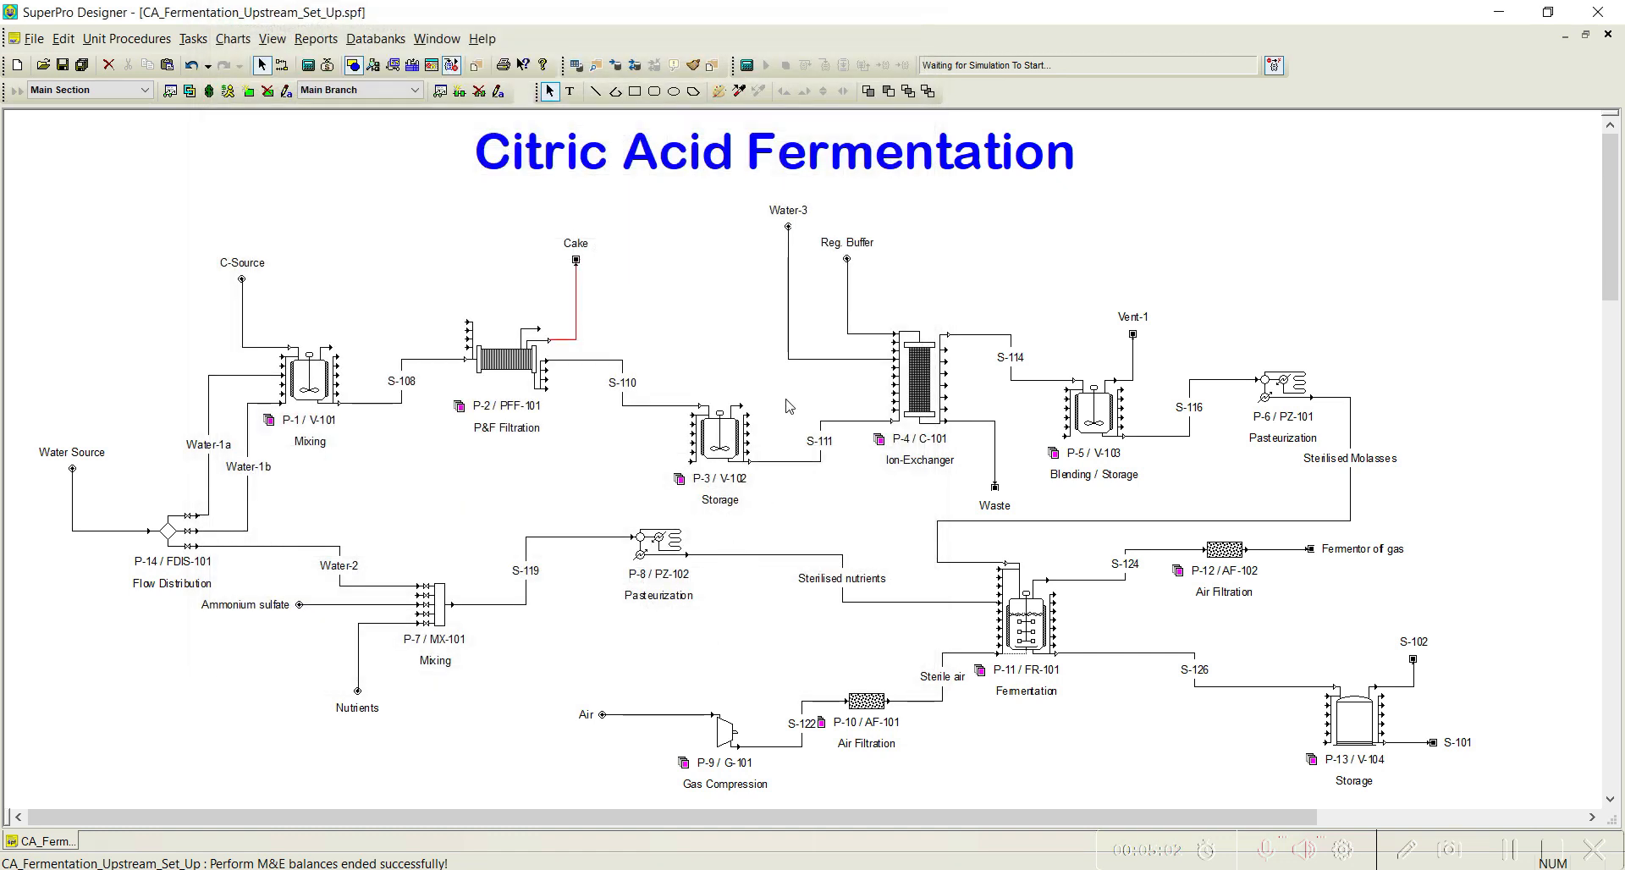
double_click(1010, 350)
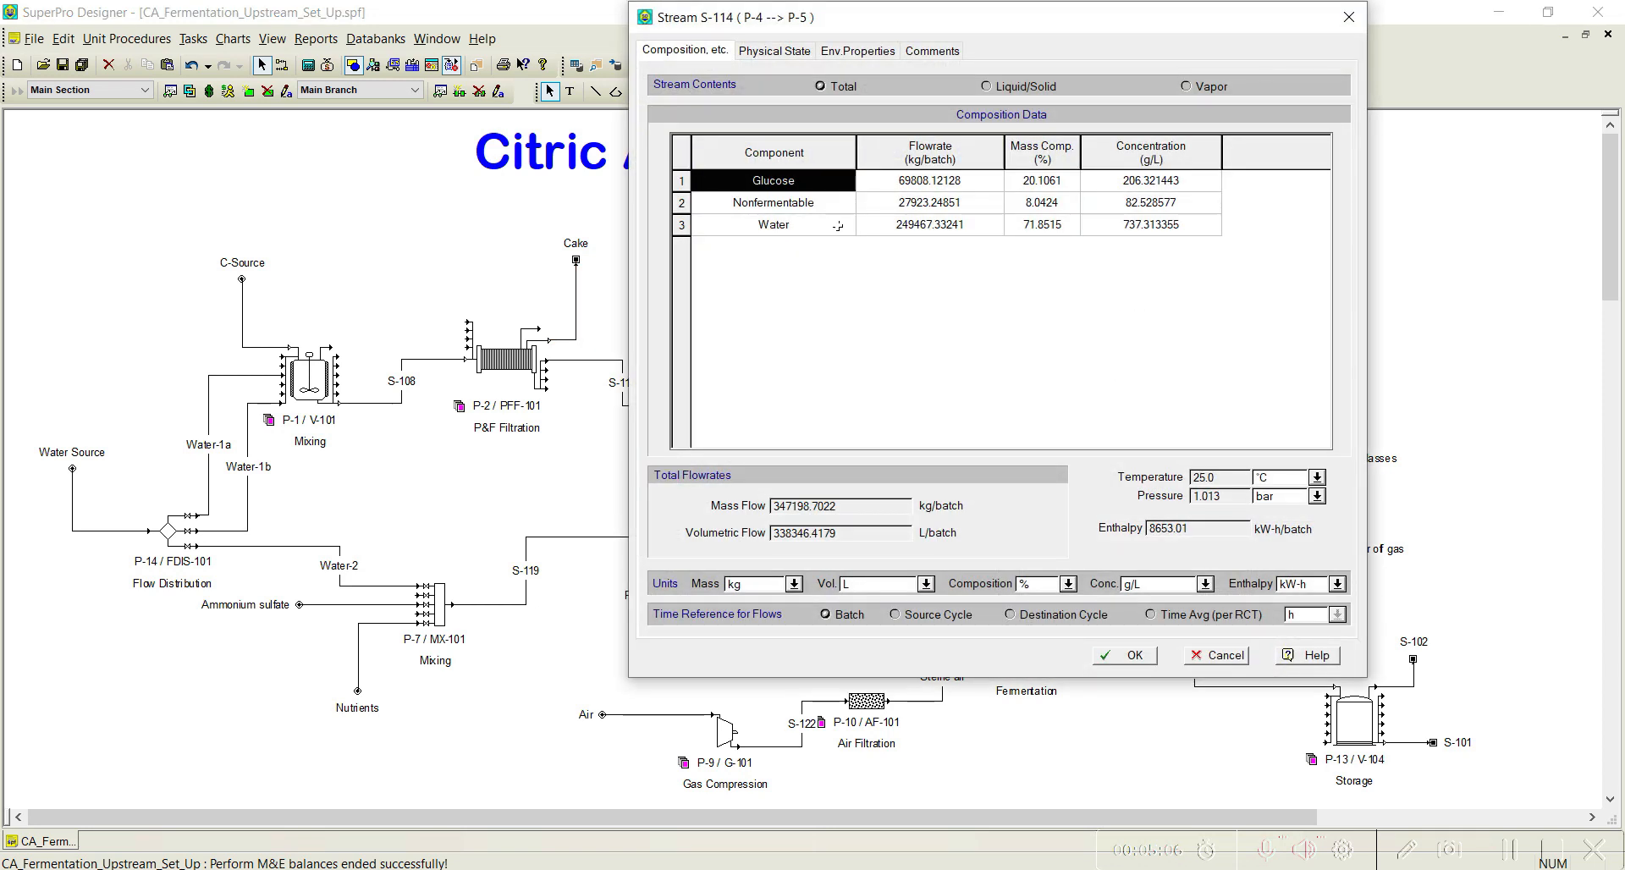
left_click_drag(935, 21, 374, 31)
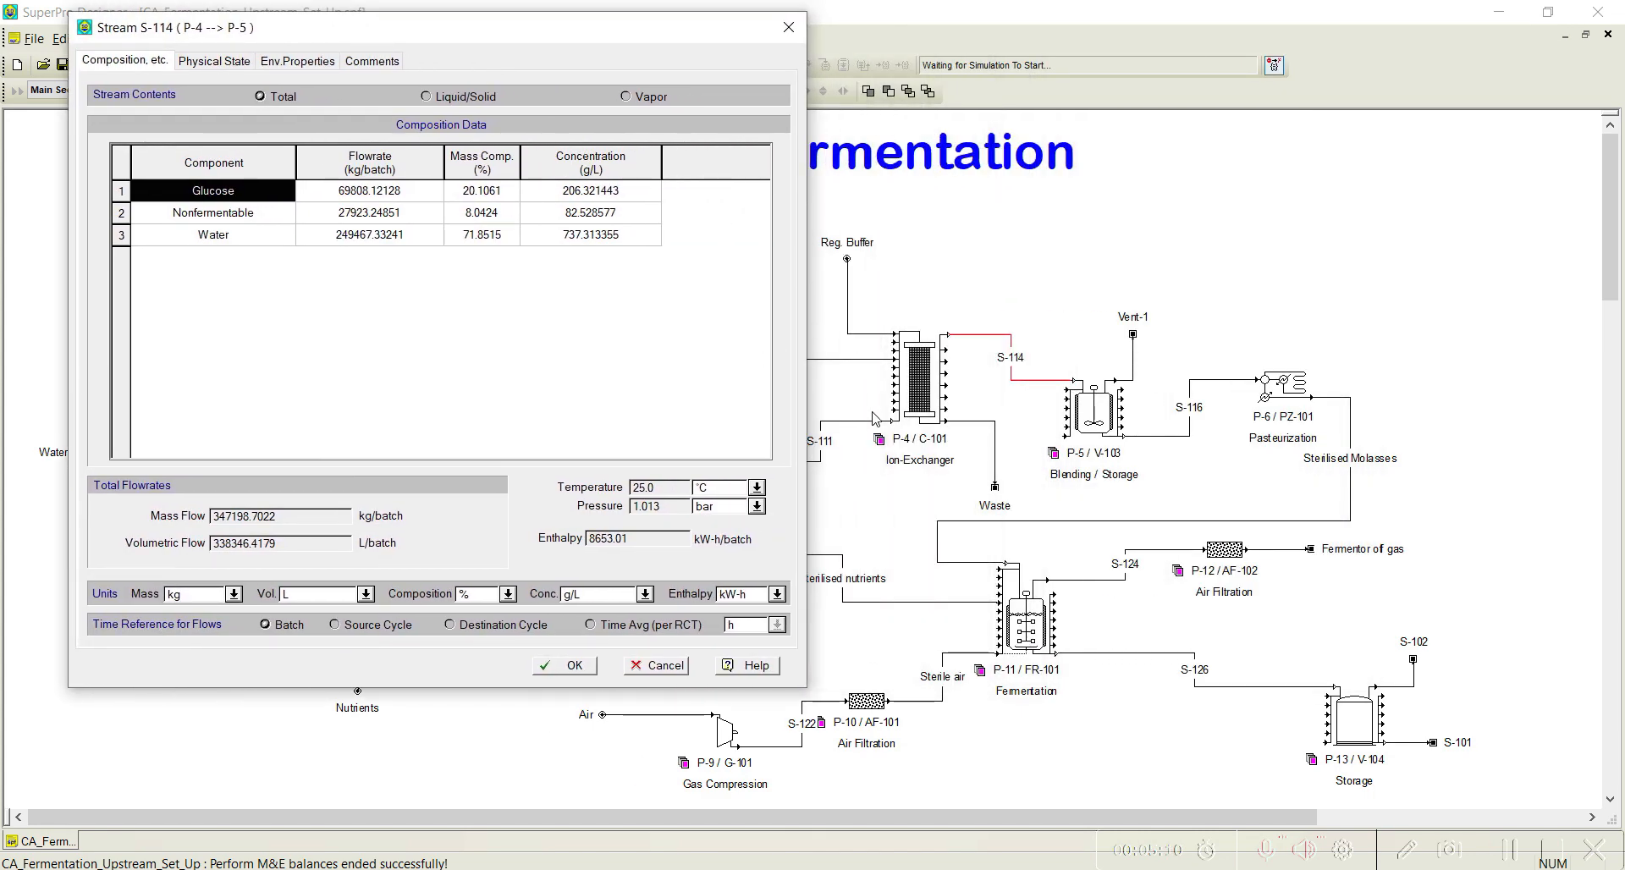
left_click(552, 673)
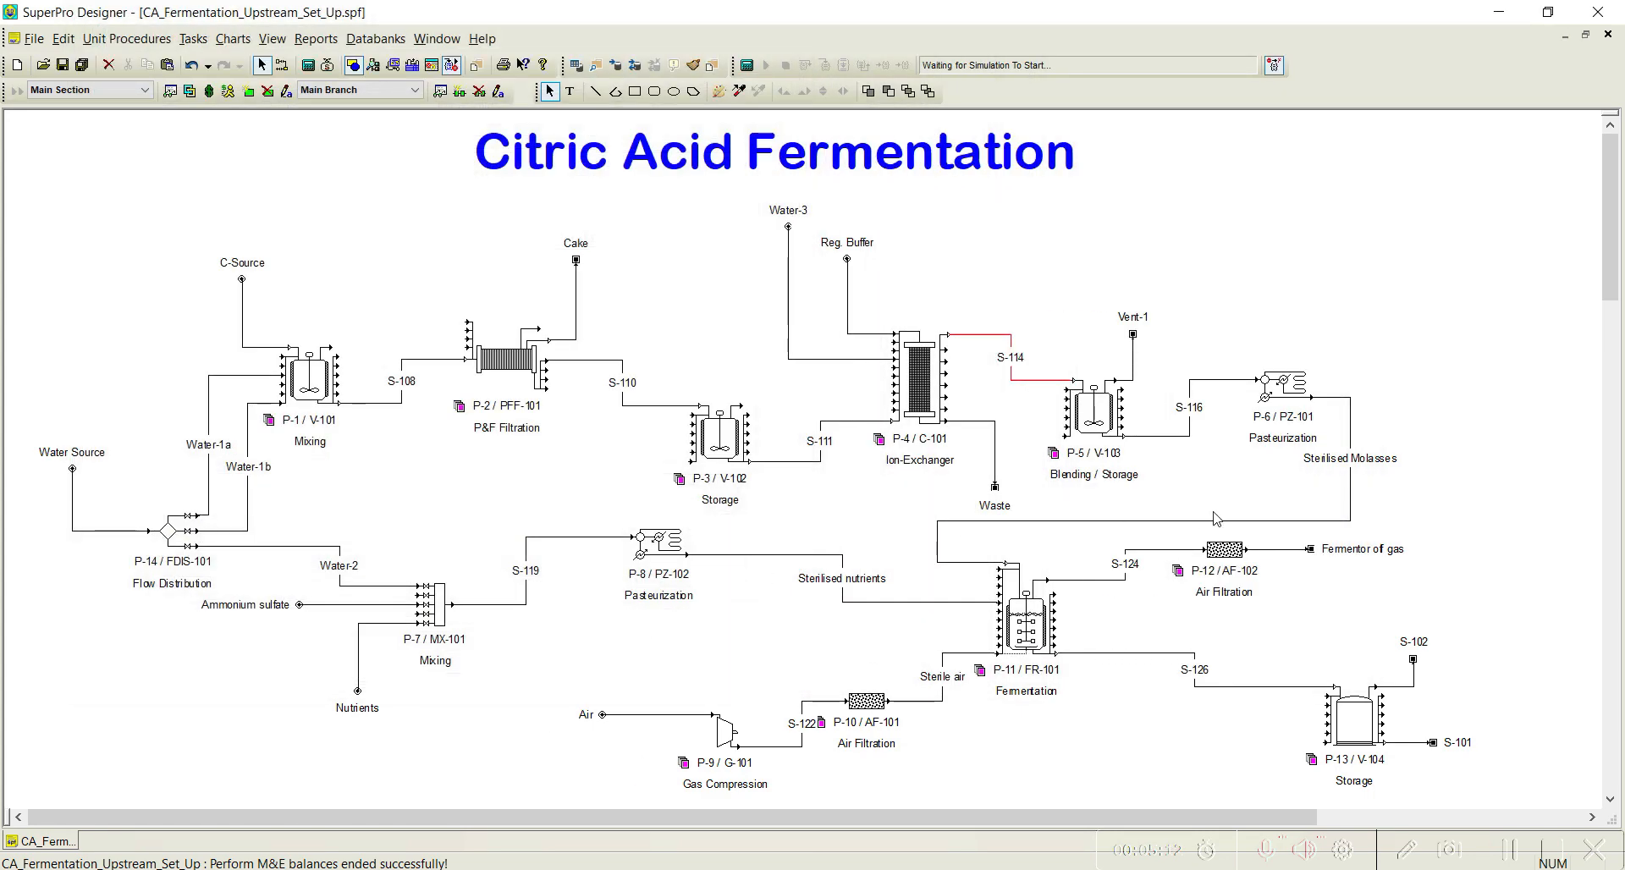
Set the mass unit of the Sterilised nutrients stream to MT and review its flowrates.
scroll(908, 567, "down", 1)
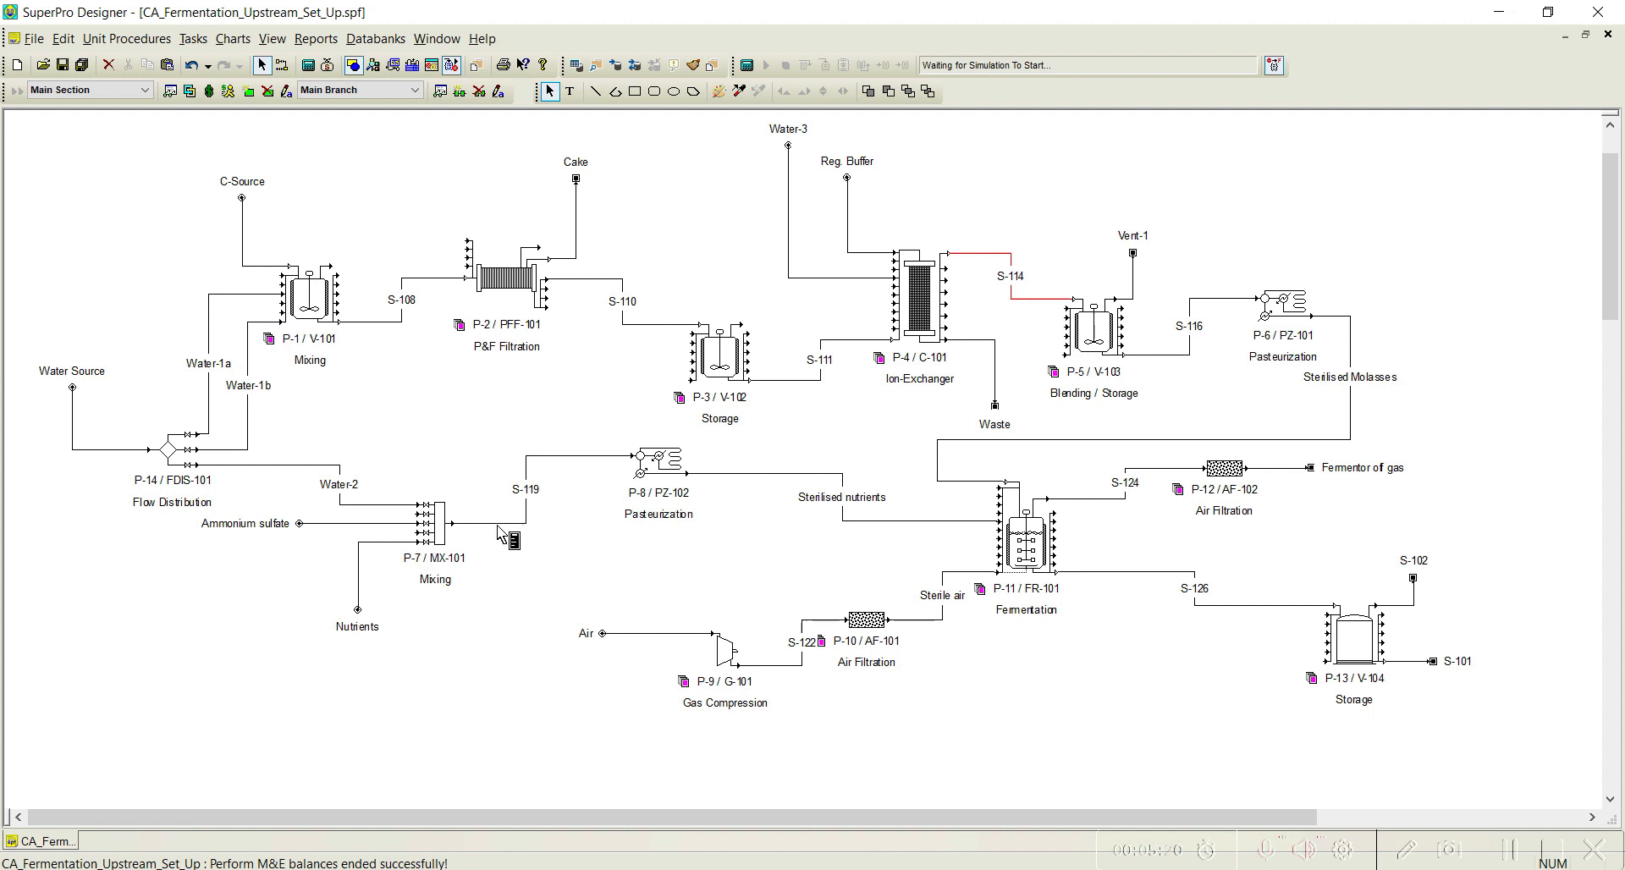
double_click(922, 521)
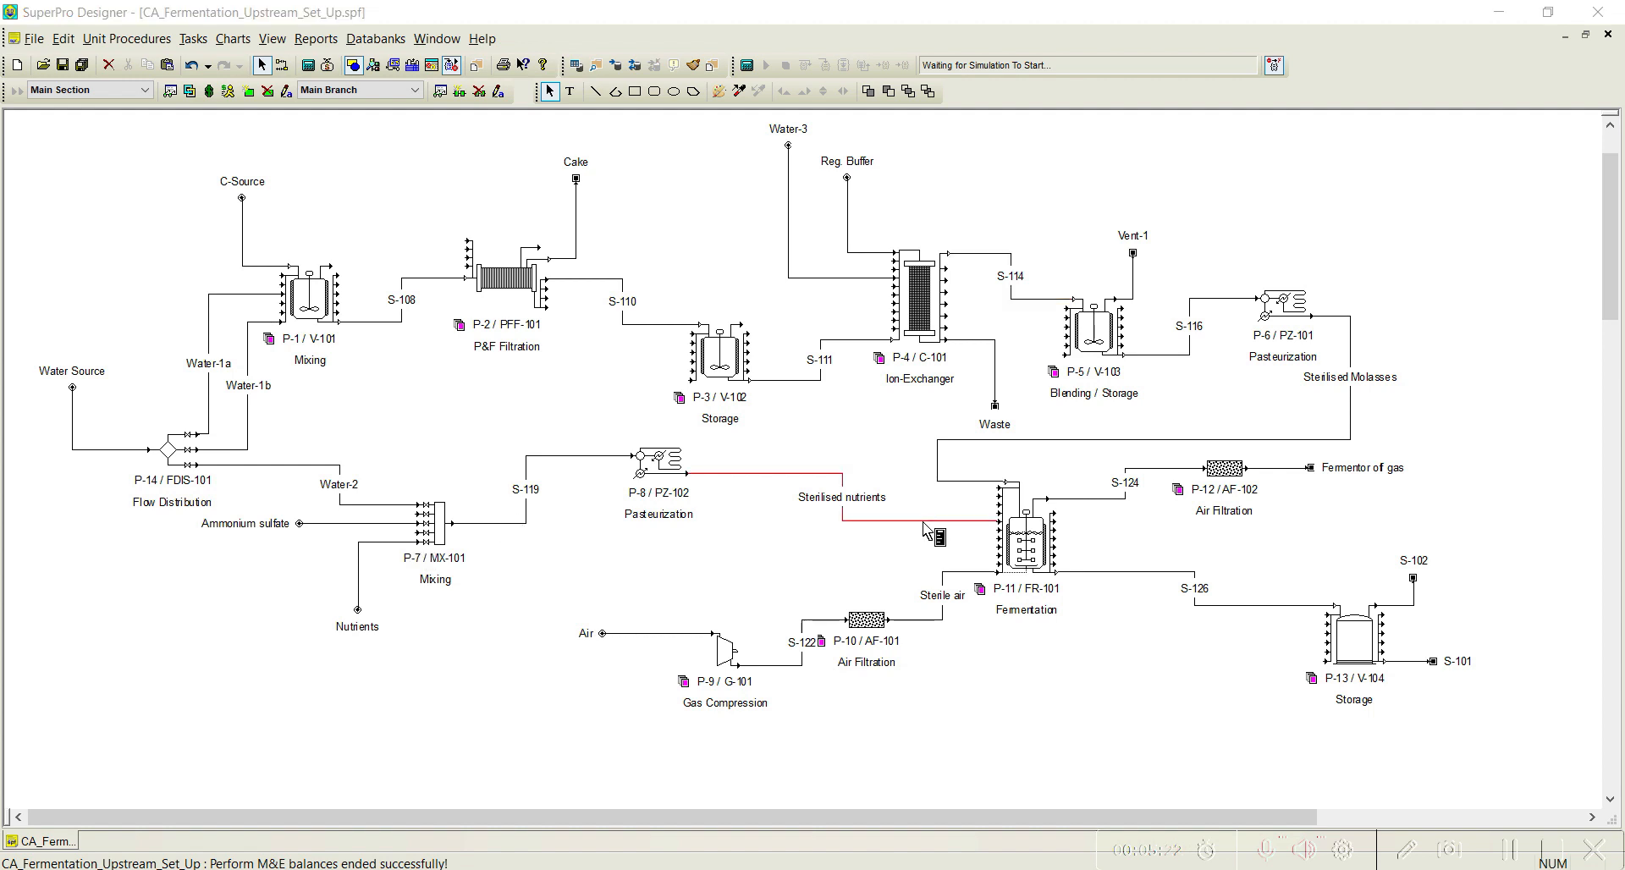
left_click(716, 746)
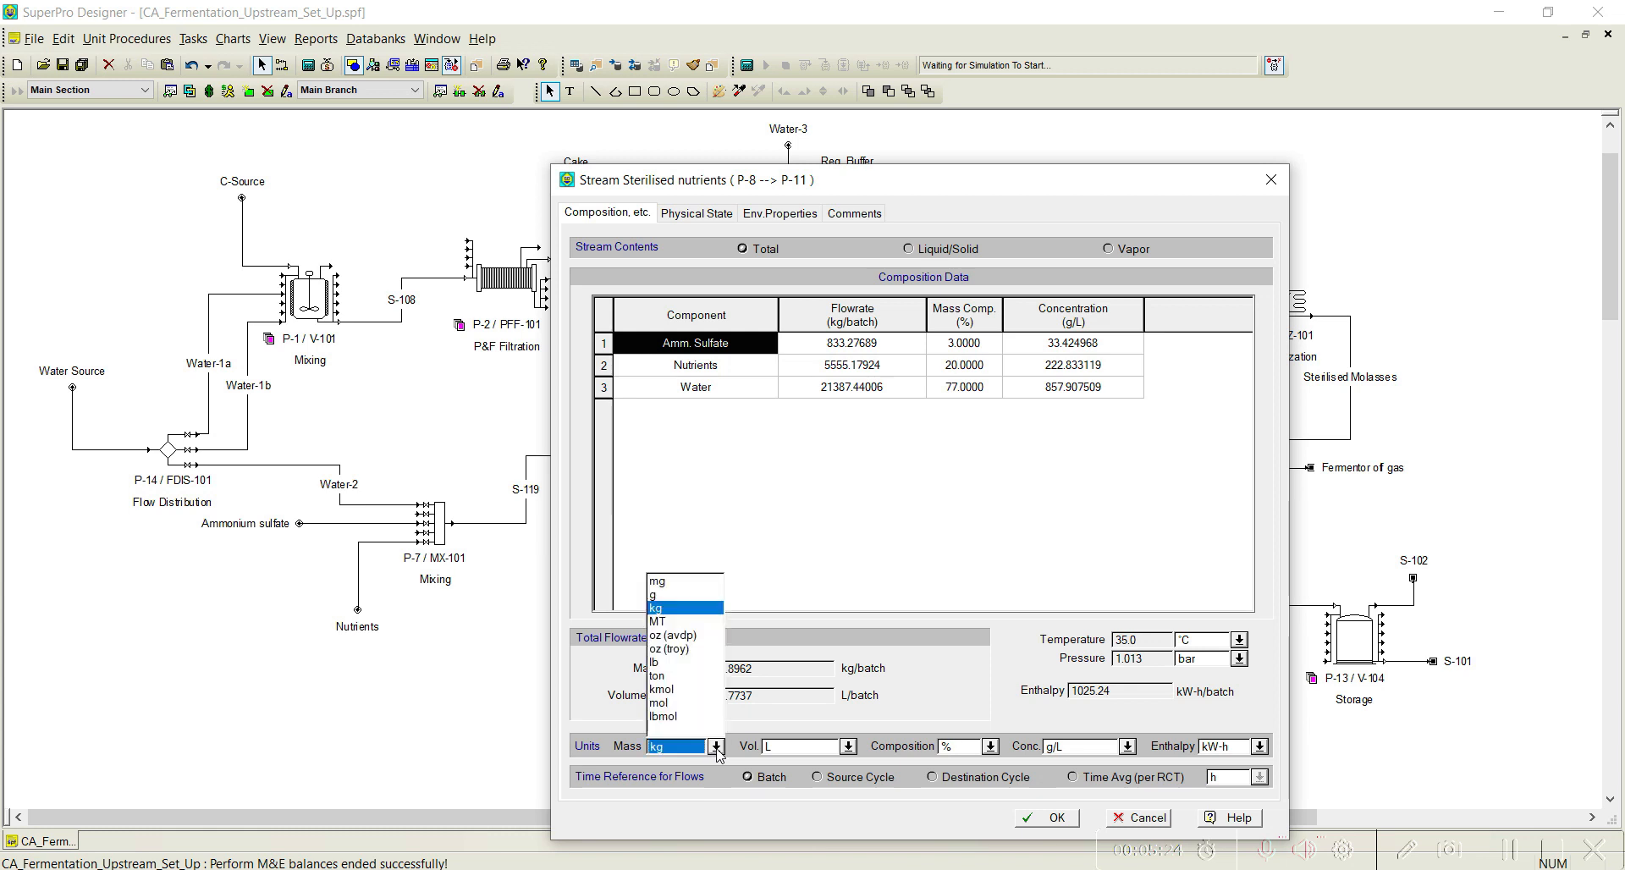
left_click(671, 623)
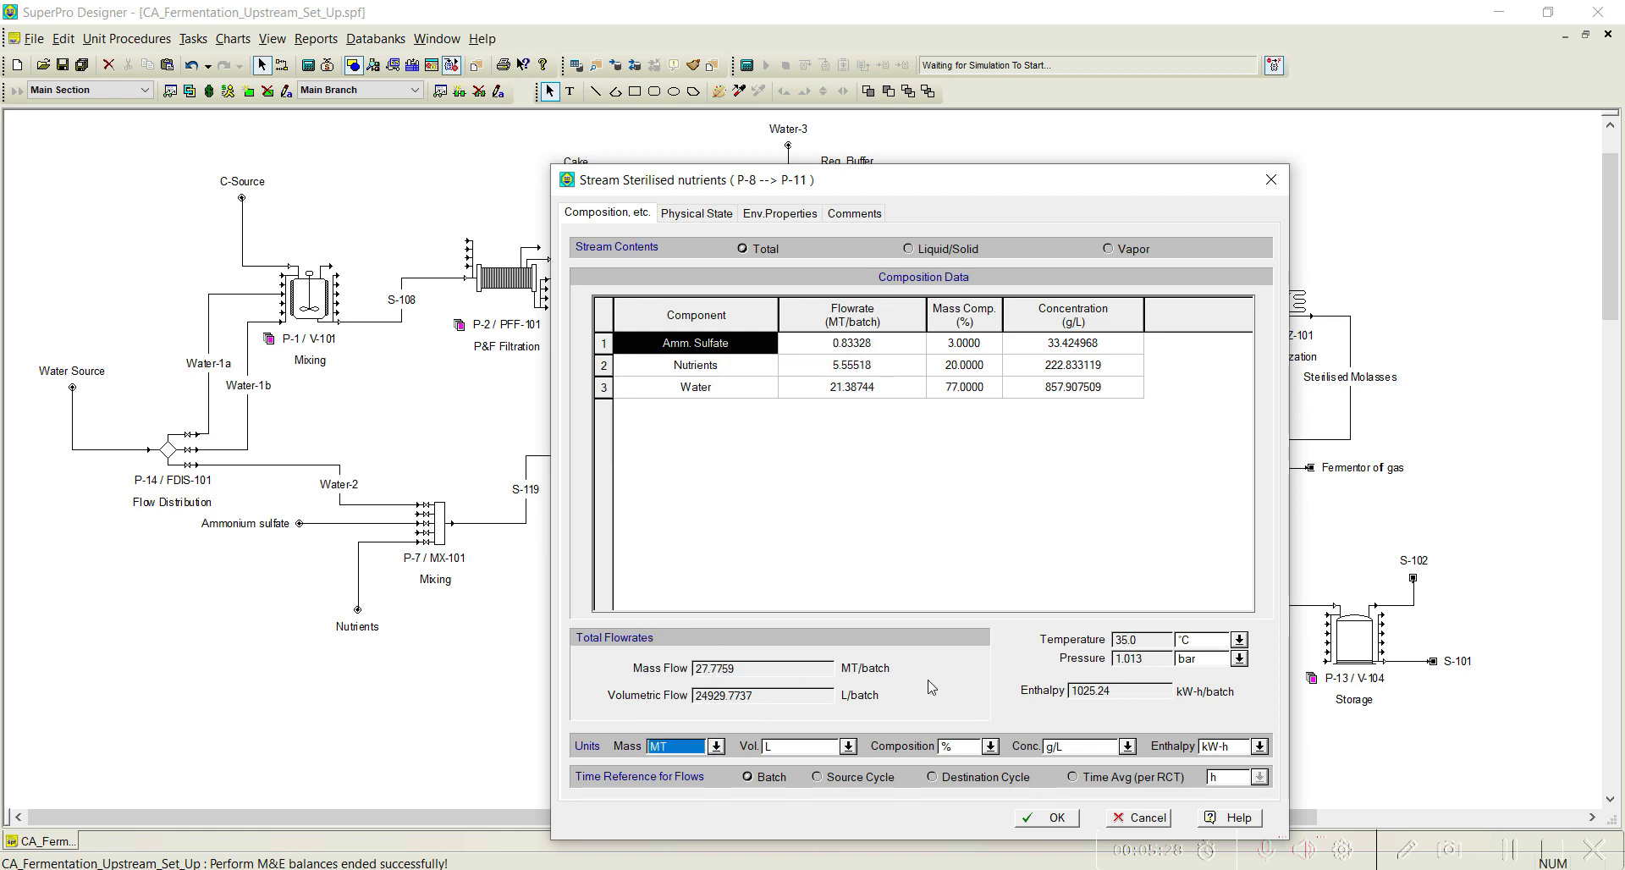
left_click(1041, 816)
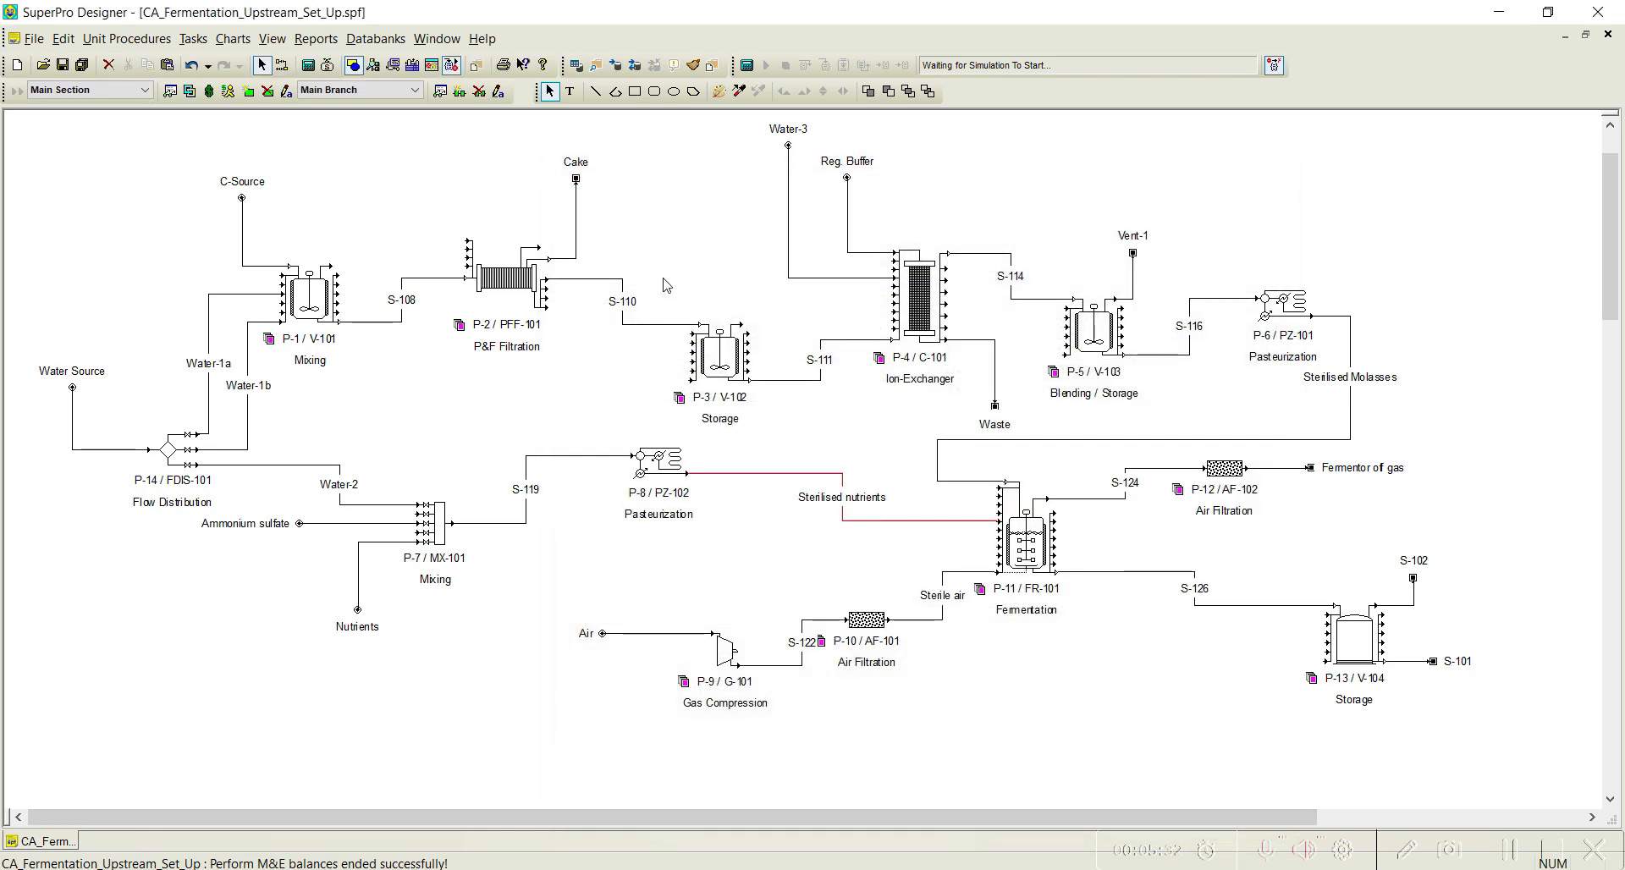
Set the mass unit of the Sterilised Molasses stream to MT and review its component flowrates.
double_click(961, 483)
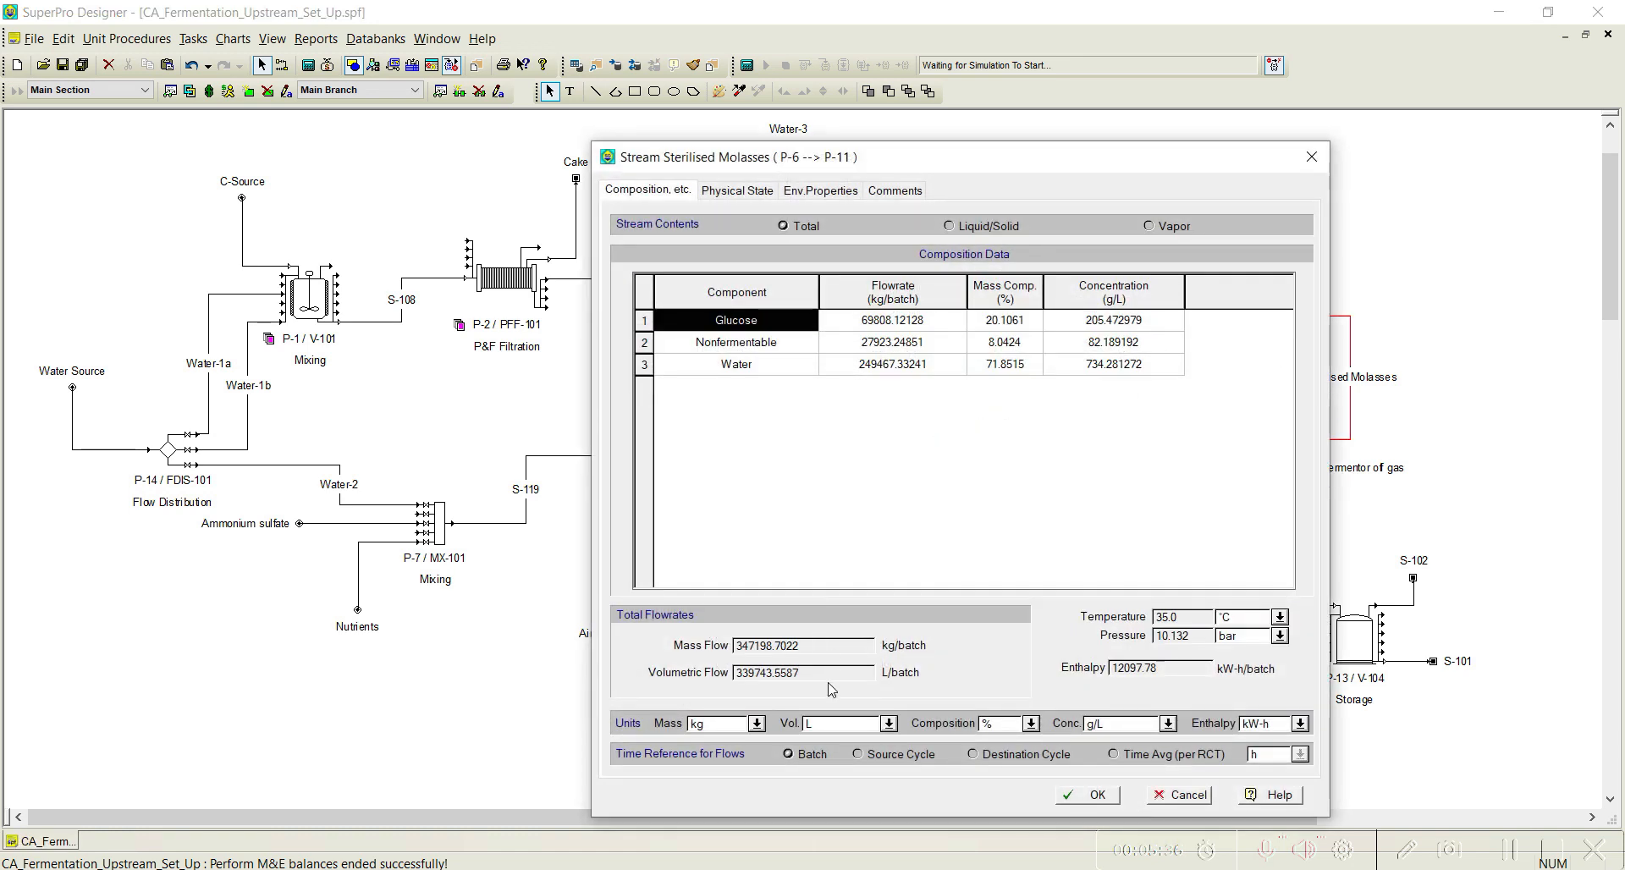
left_click(733, 722)
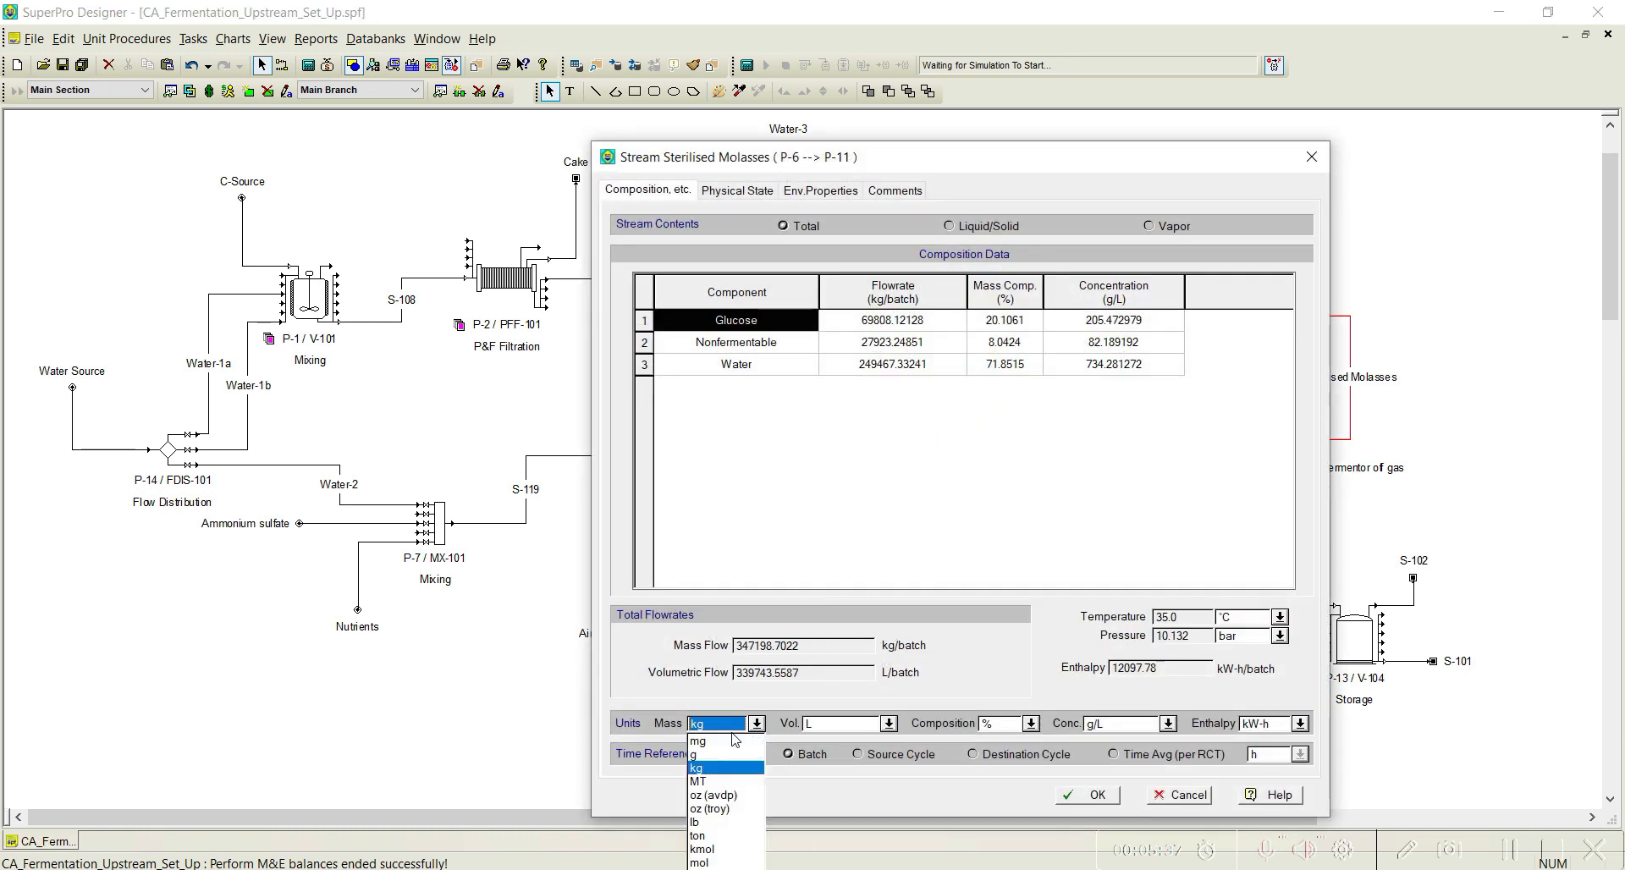
left_click(715, 781)
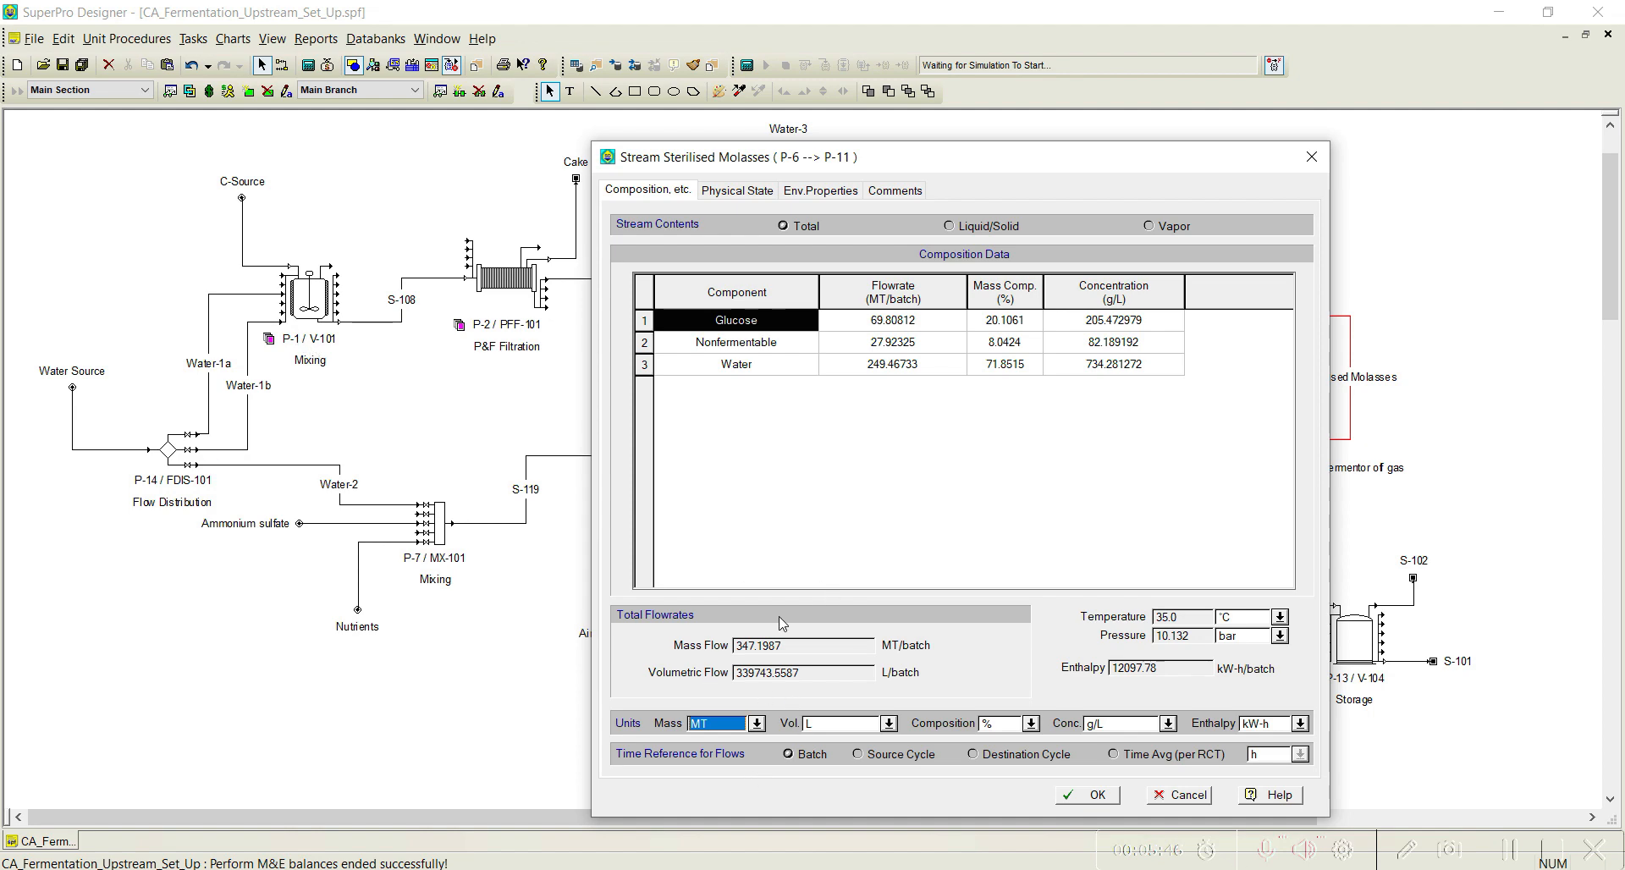
left_click(1092, 795)
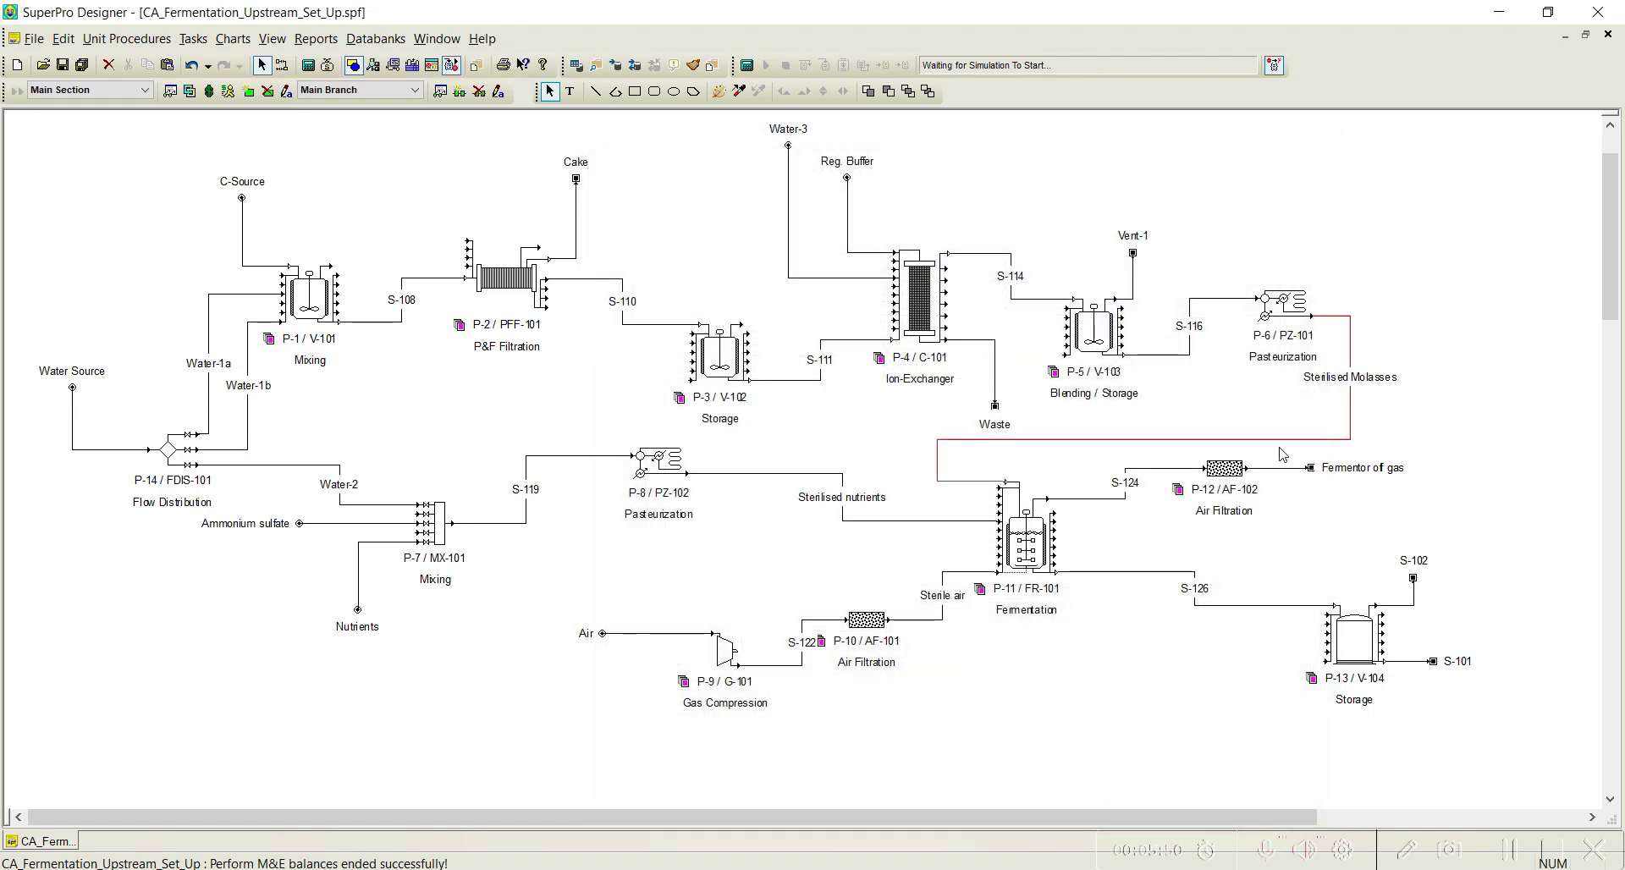
double_click(999, 439)
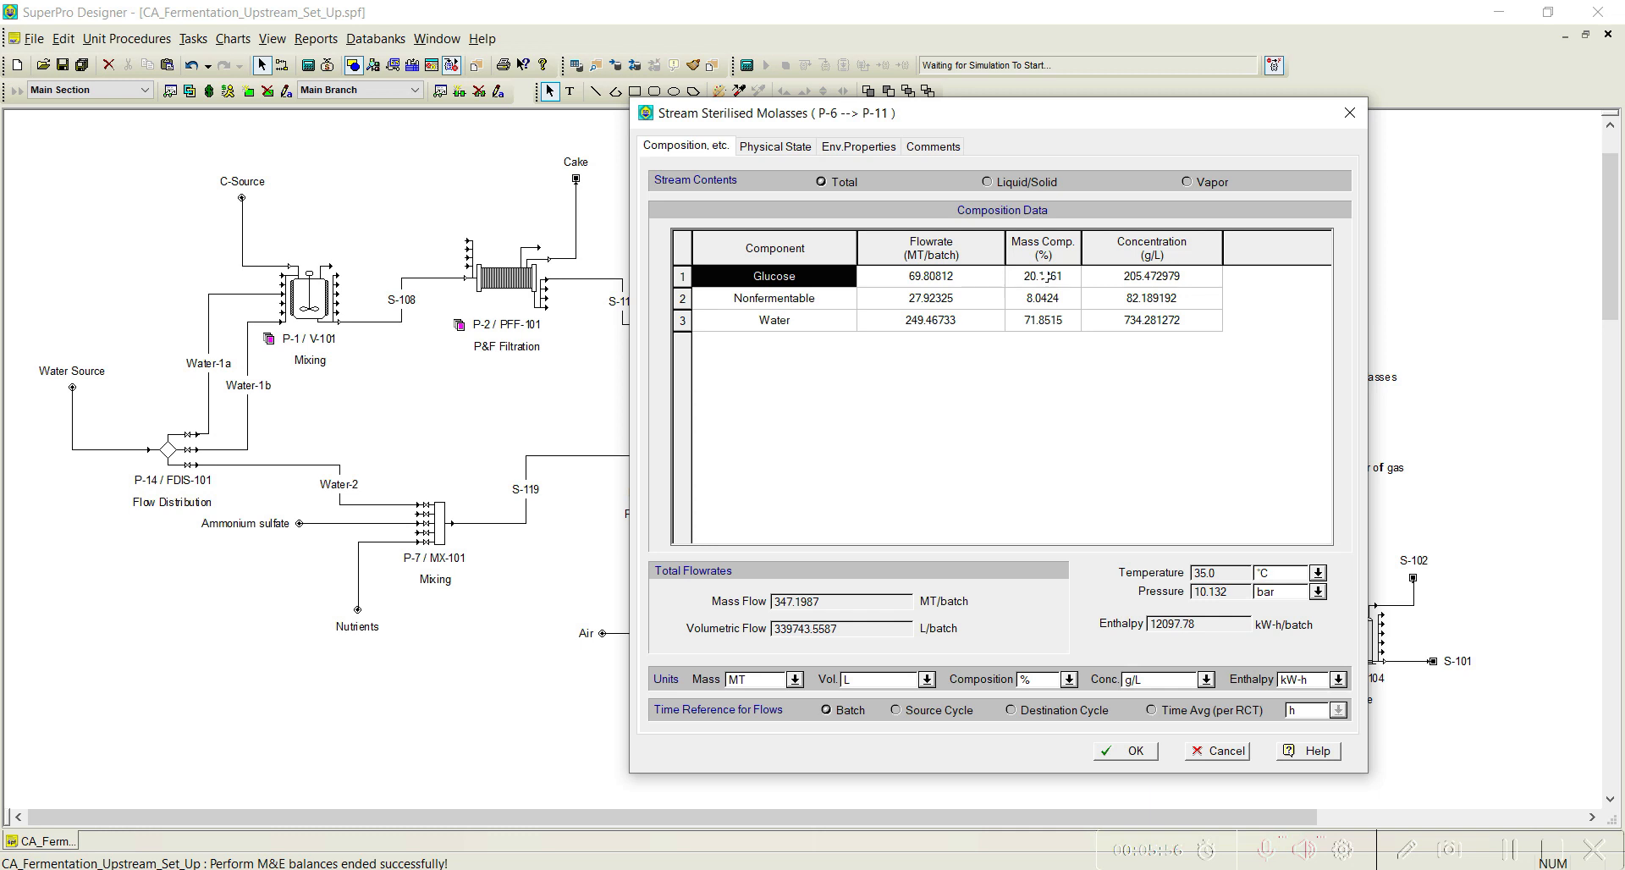
left_click(1133, 750)
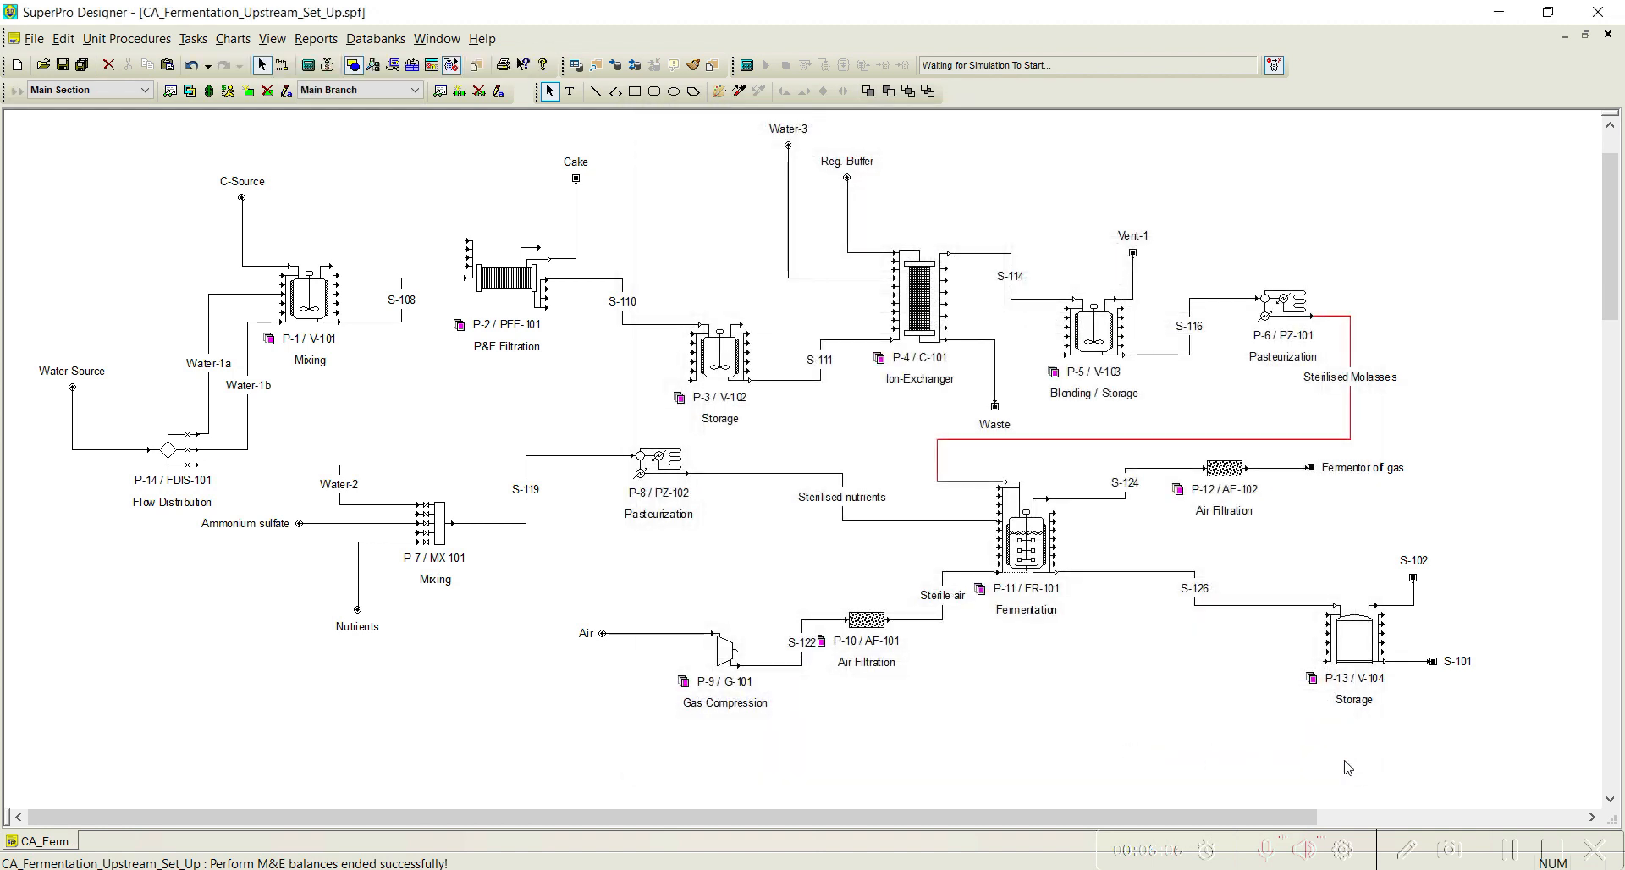
Set the mass unit of the Air input stream feeding gas compression to MT.
left_click(650, 636)
double_click(651, 636)
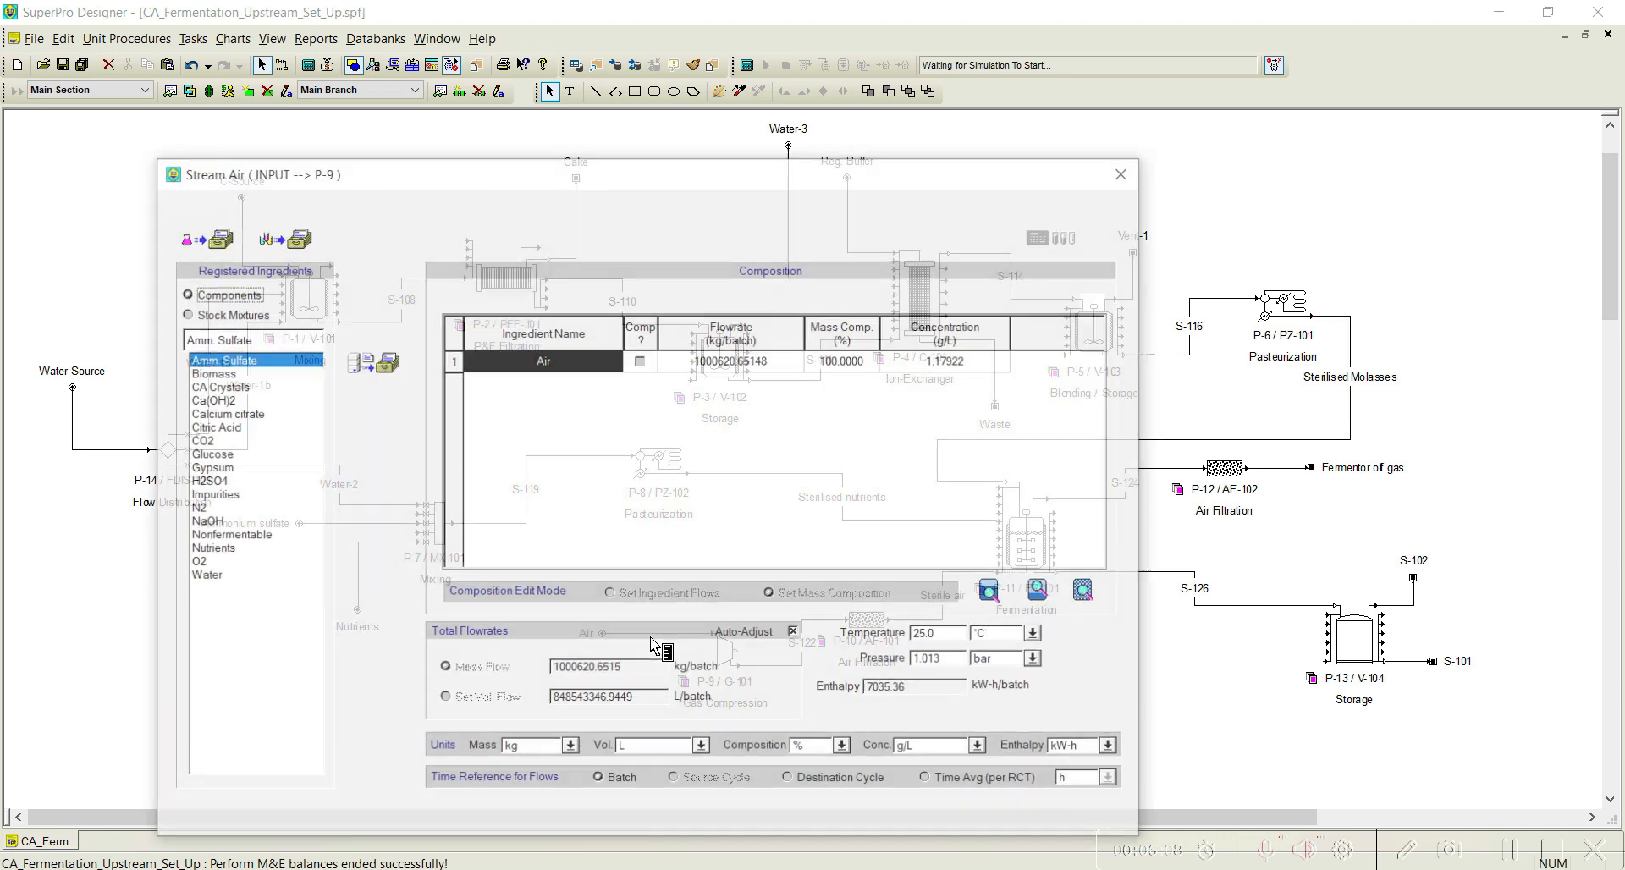
left_click(569, 748)
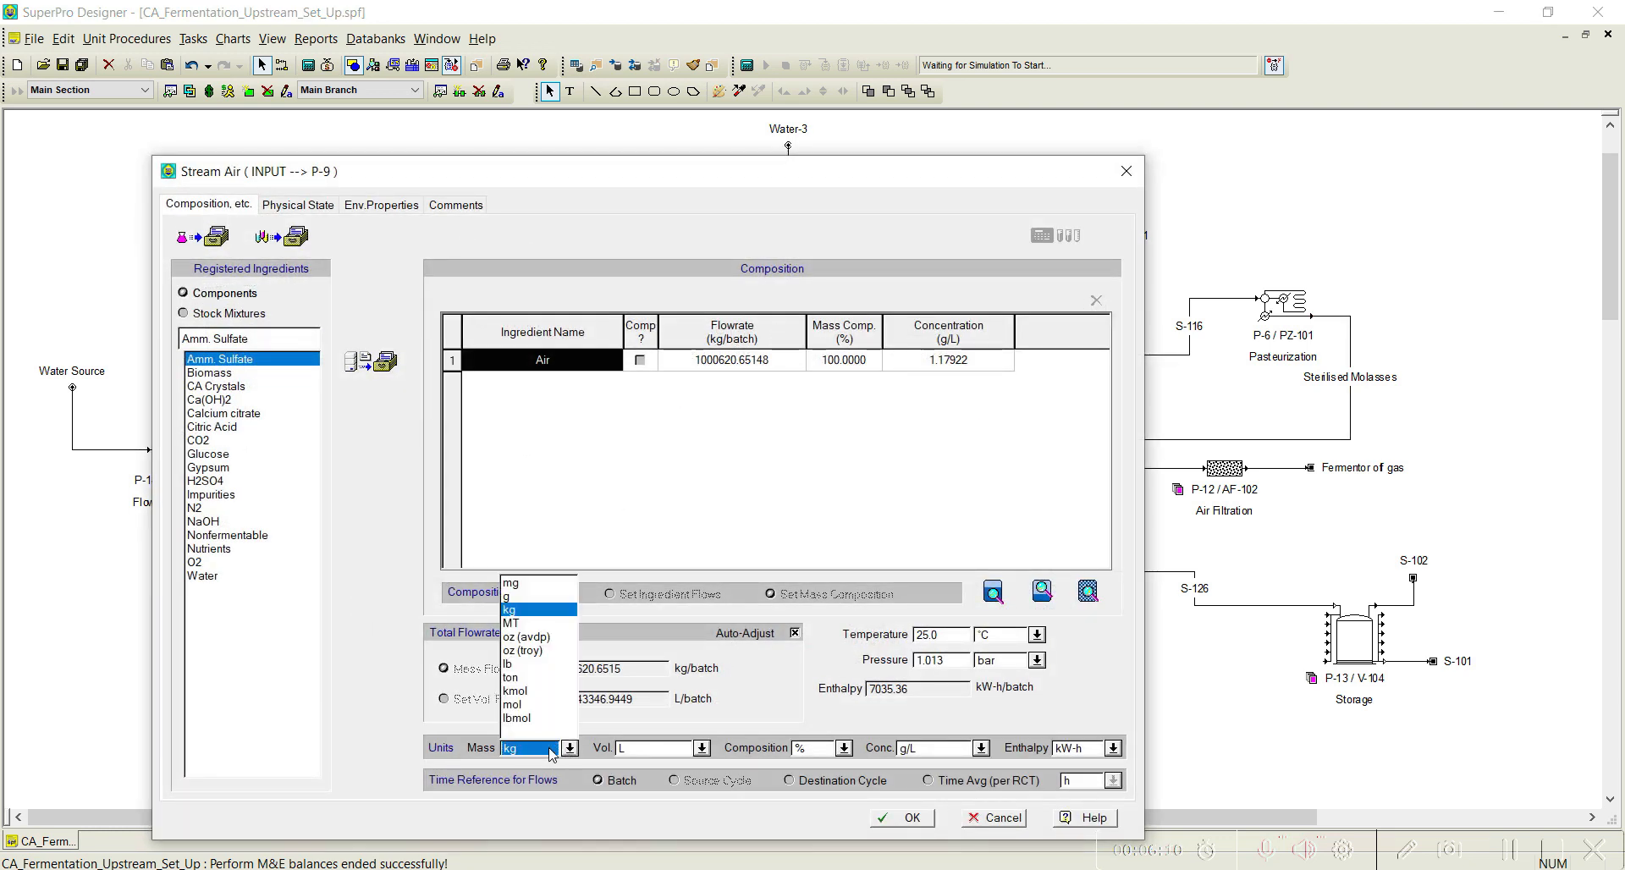
left_click(521, 636)
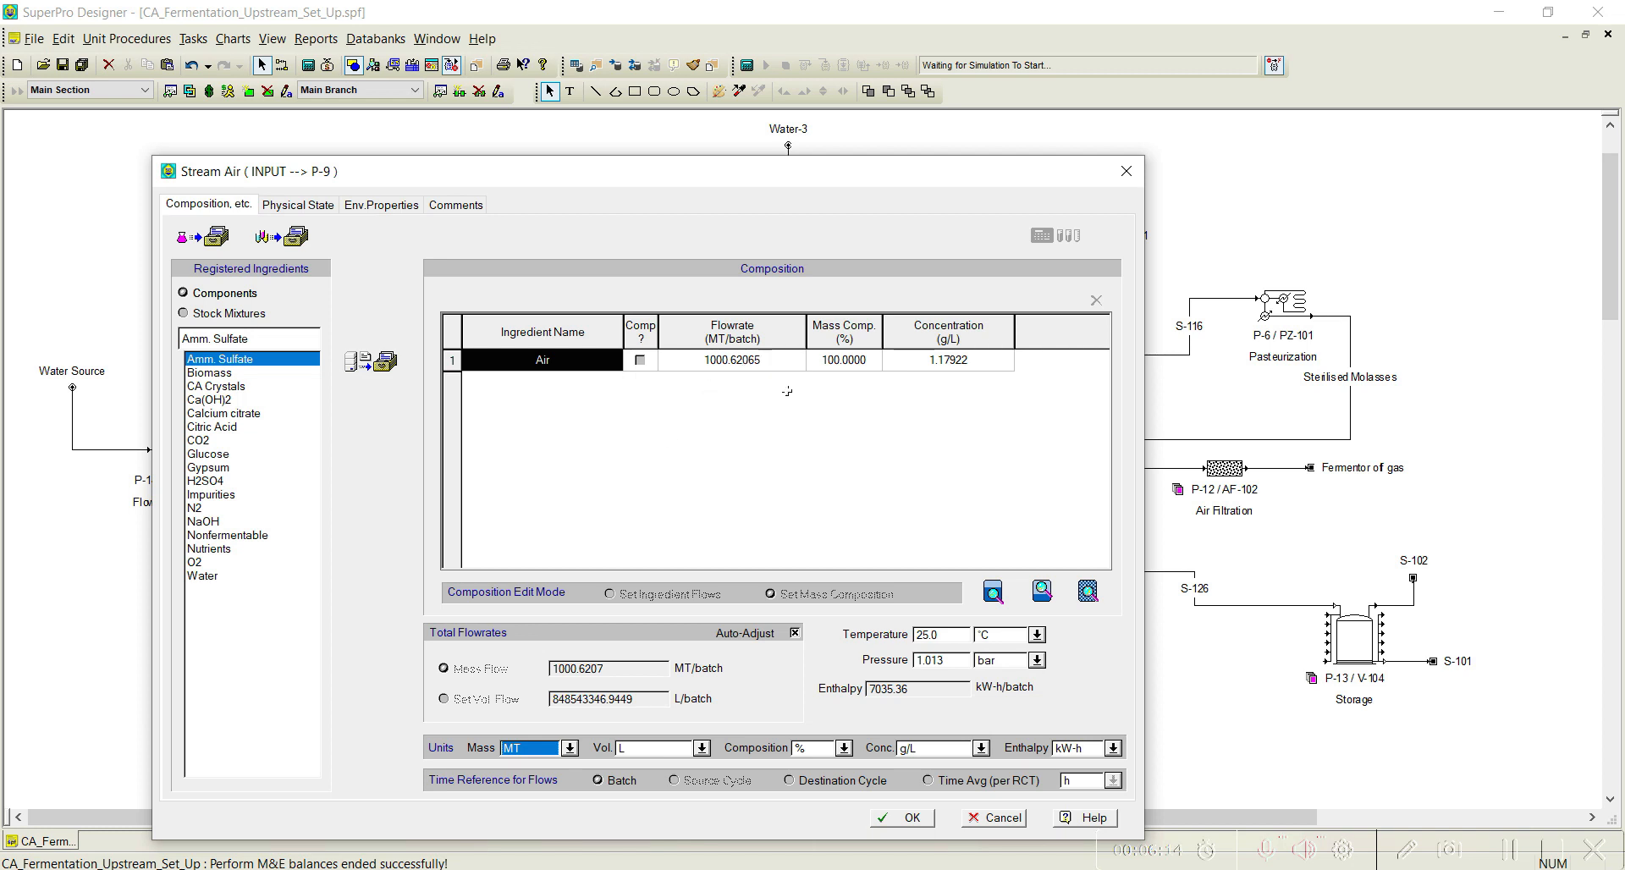
left_click(918, 819)
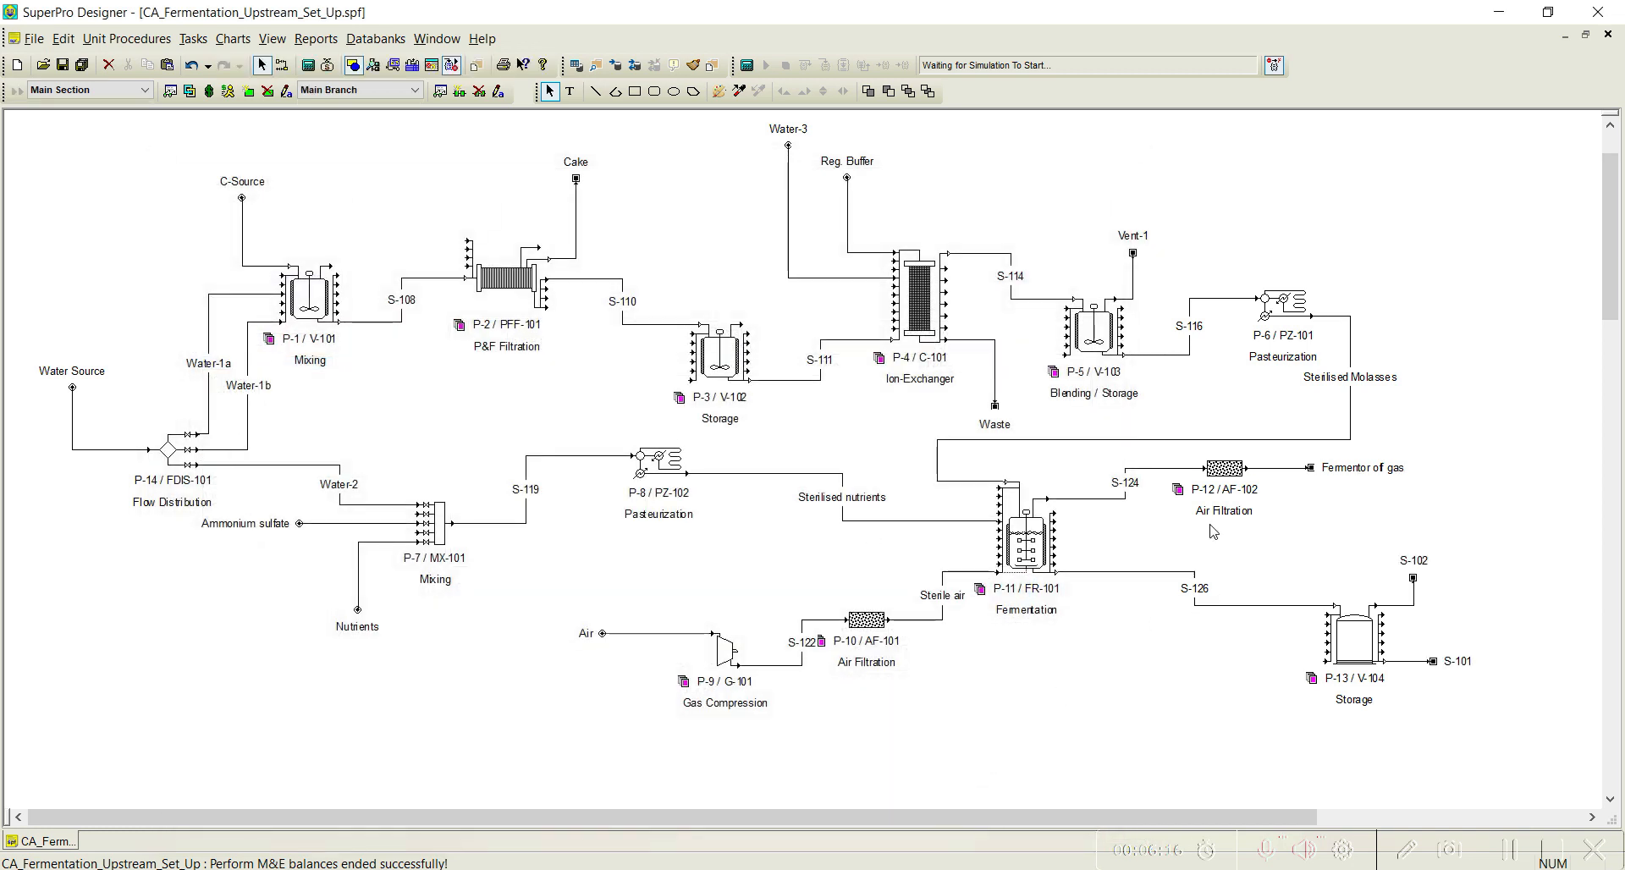
Set the mass unit of the Fermentor off gas stream to MT and review its component flowrates.
double_click(1267, 468)
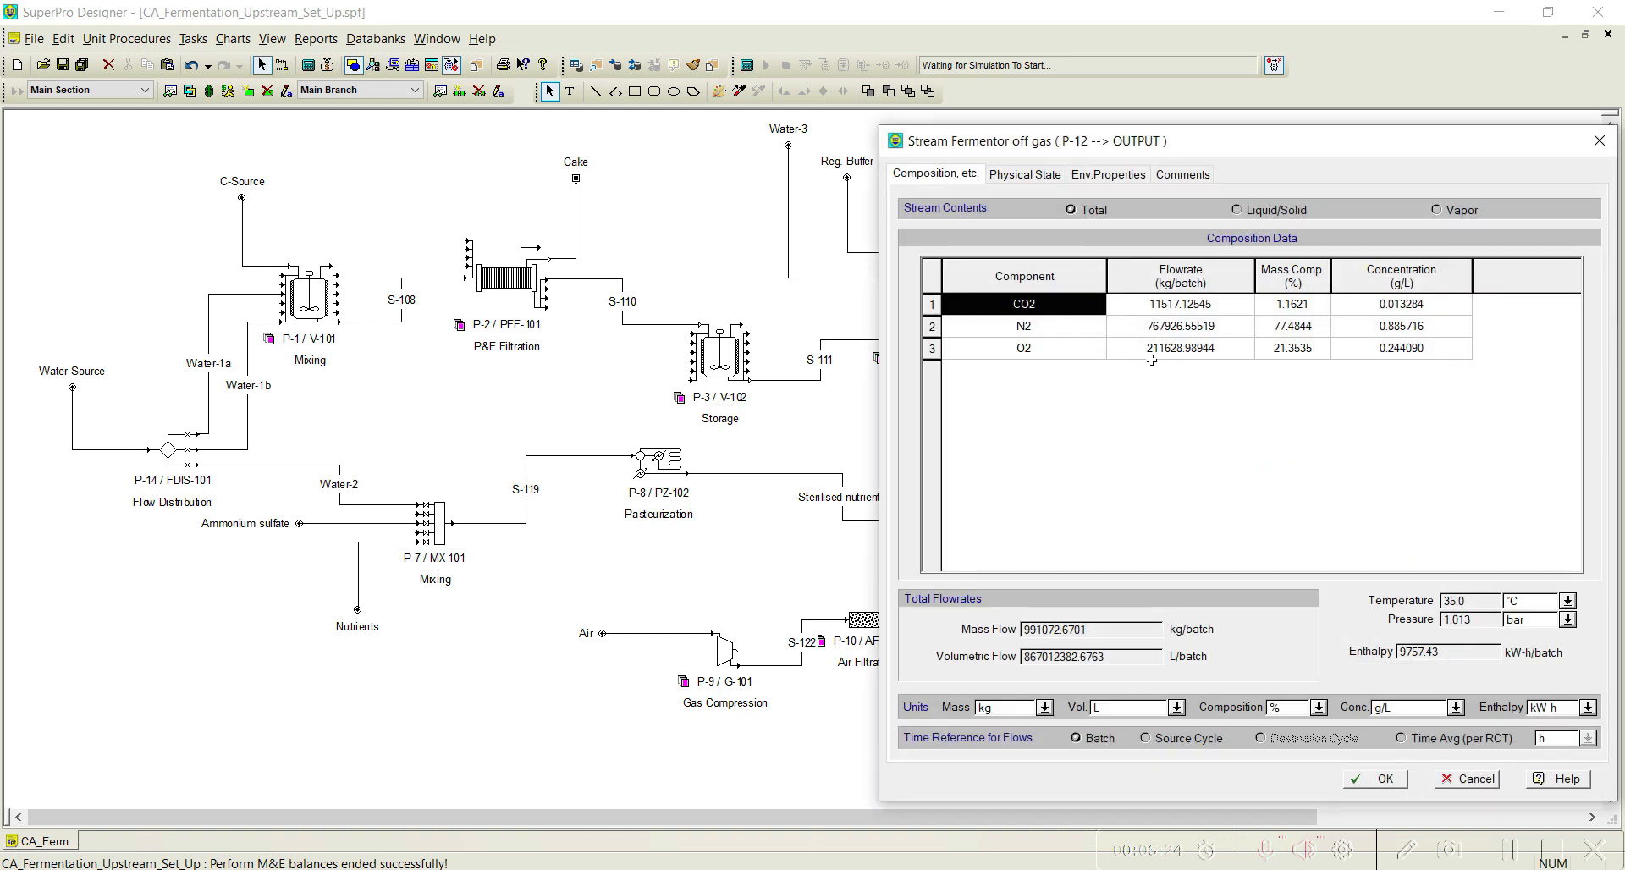
left_click(1045, 707)
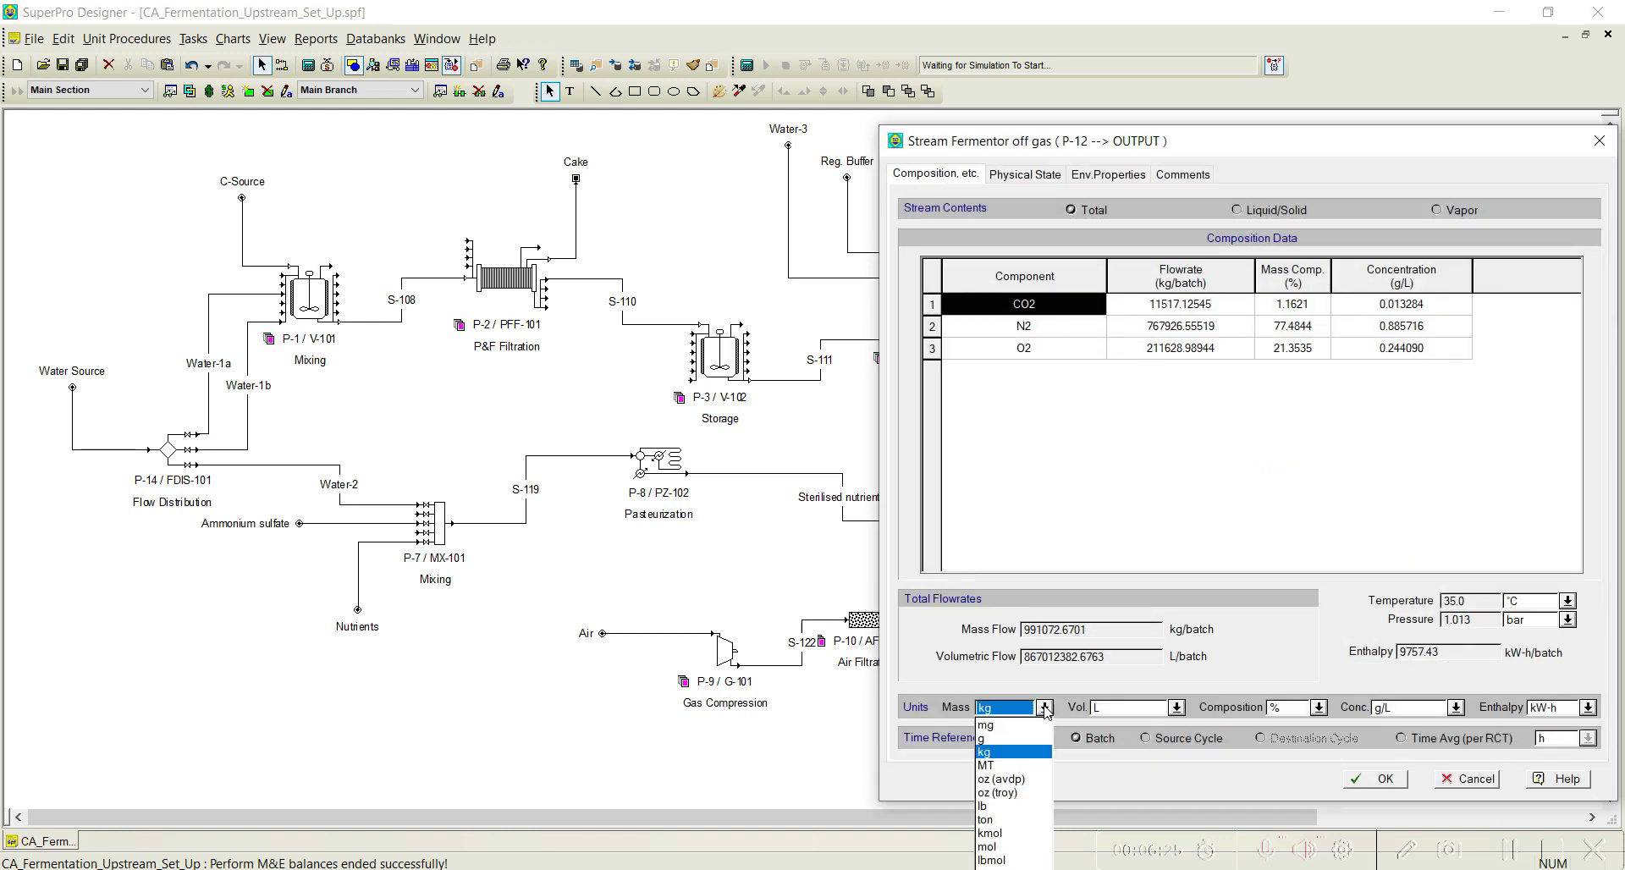
left_click(1000, 766)
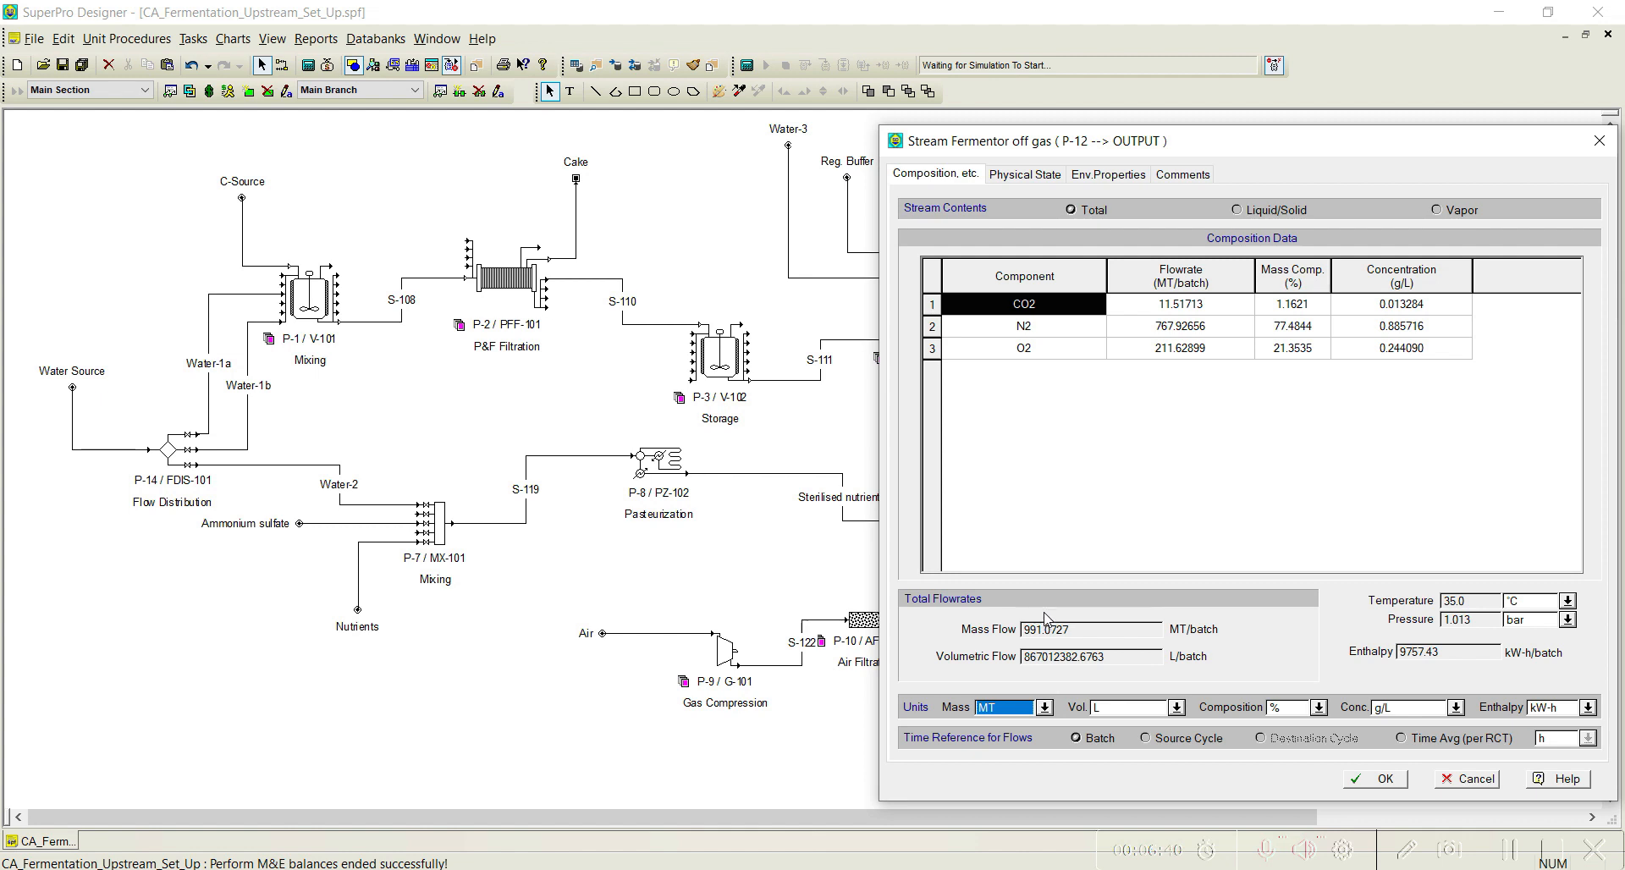
left_click(1378, 779)
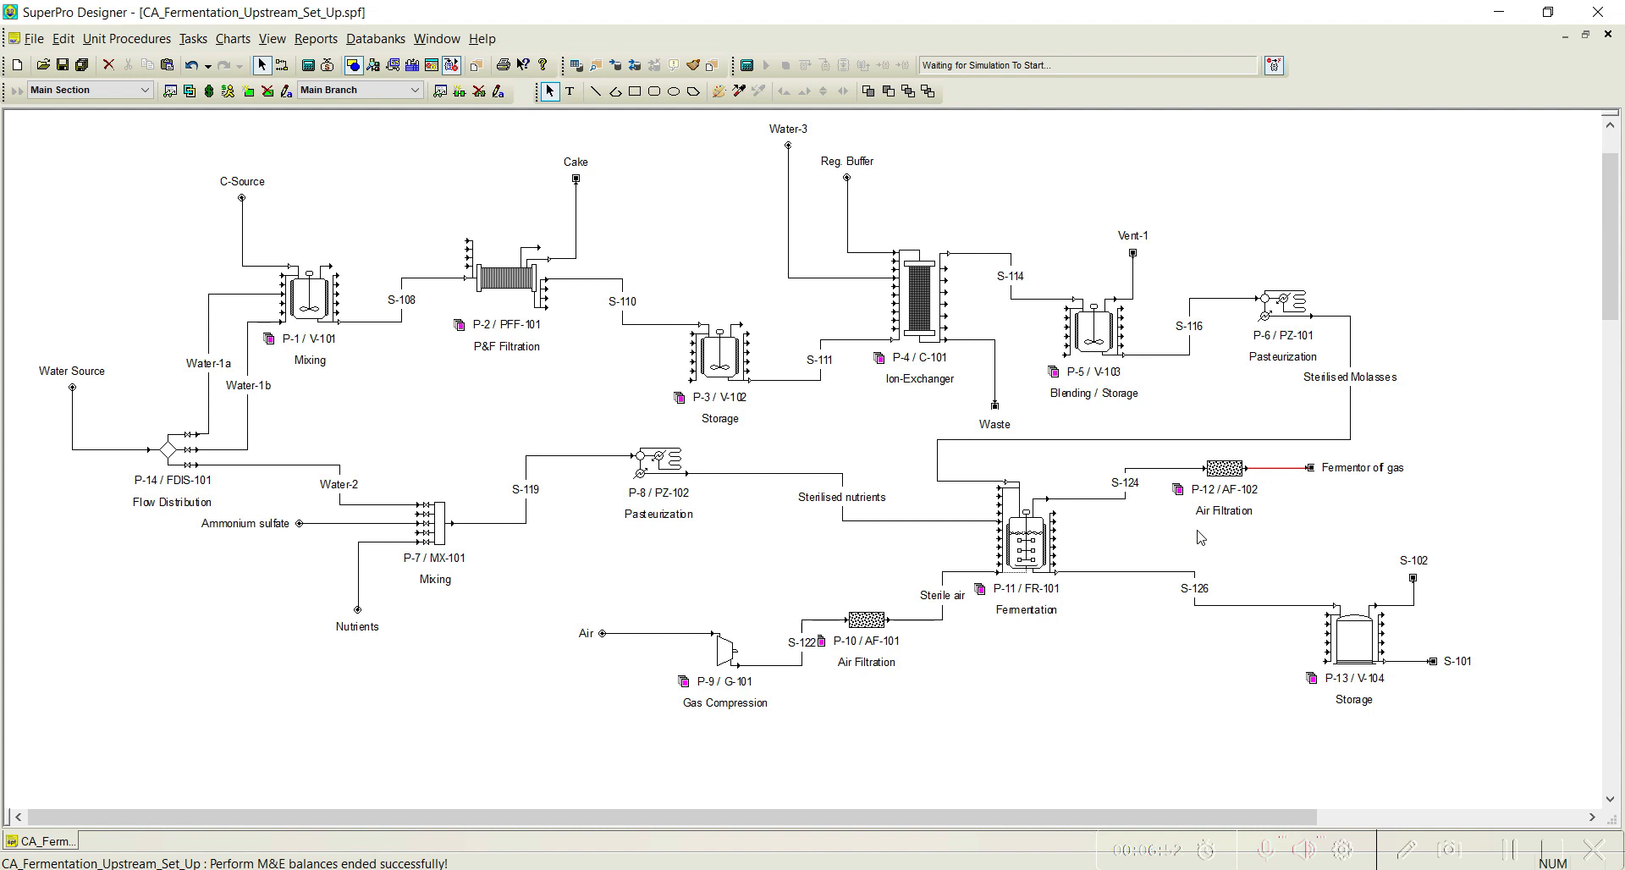
Delete output stream S-101 from the storage tank P-13 / V-104.
scroll(1451, 535, "down", 4)
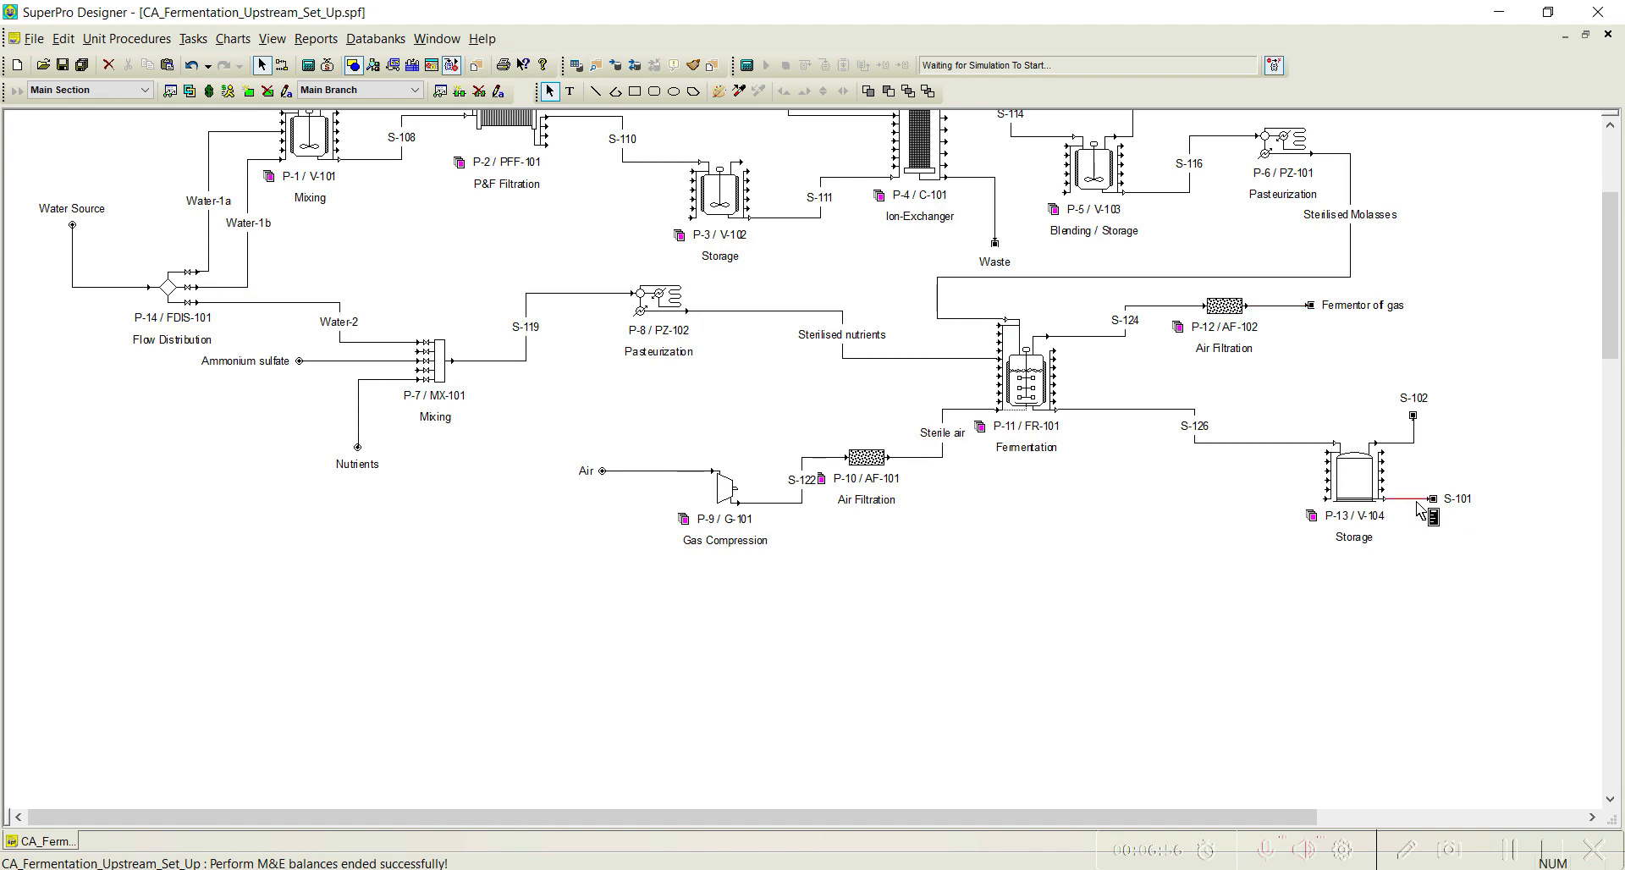
key("Delete")
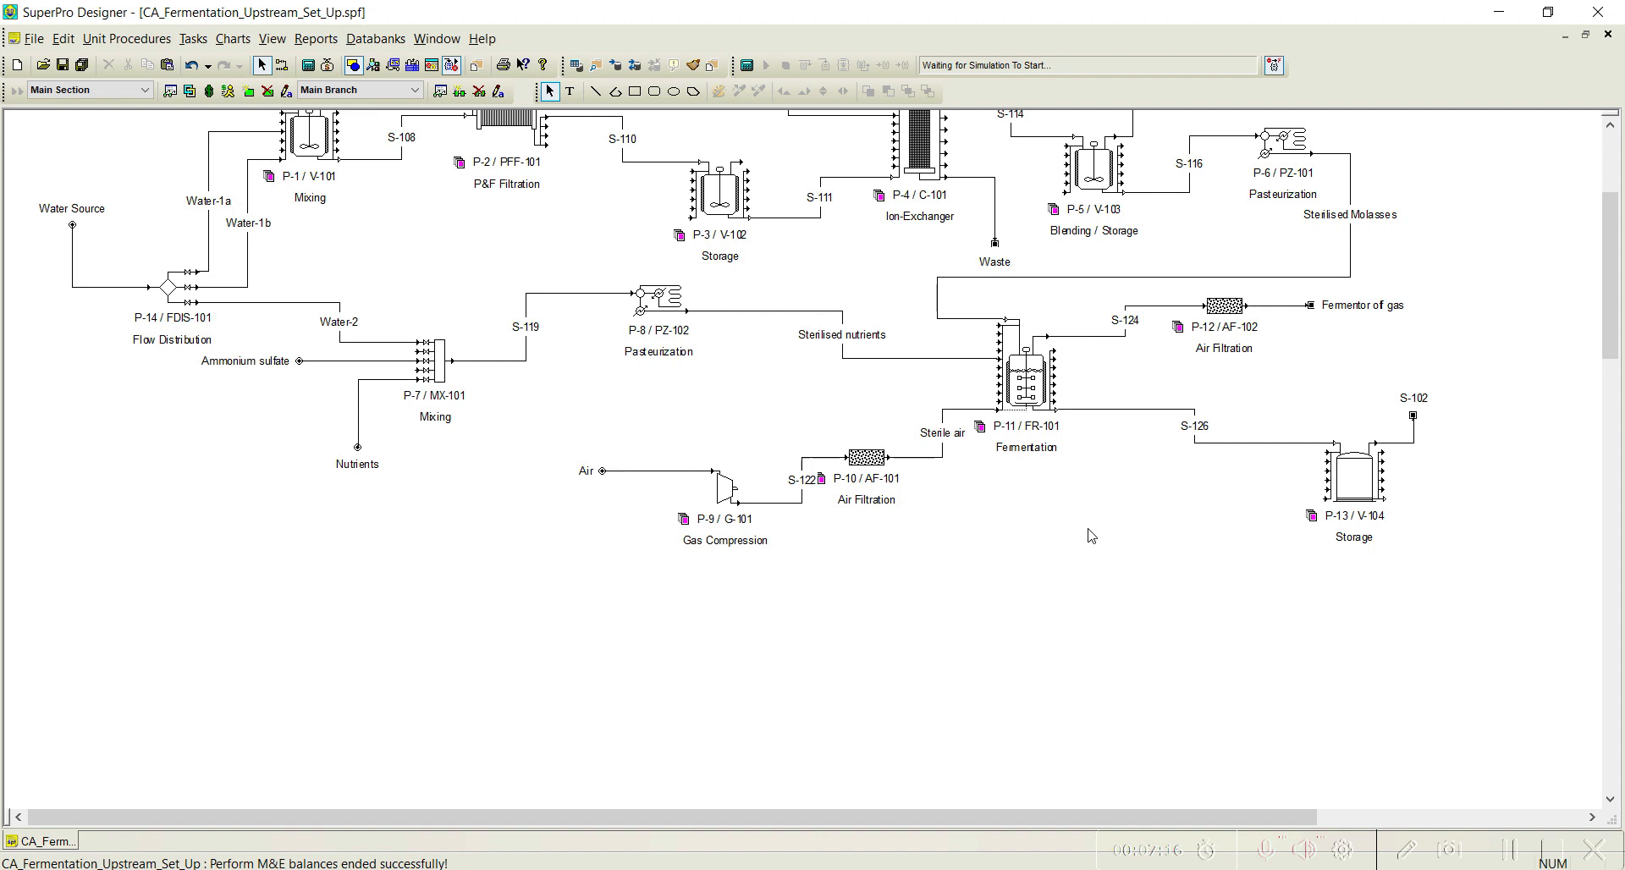
Add a Rotary Vacuum Filtration procedure in the empty area below the fermentation and storage units.
left_click(127, 38)
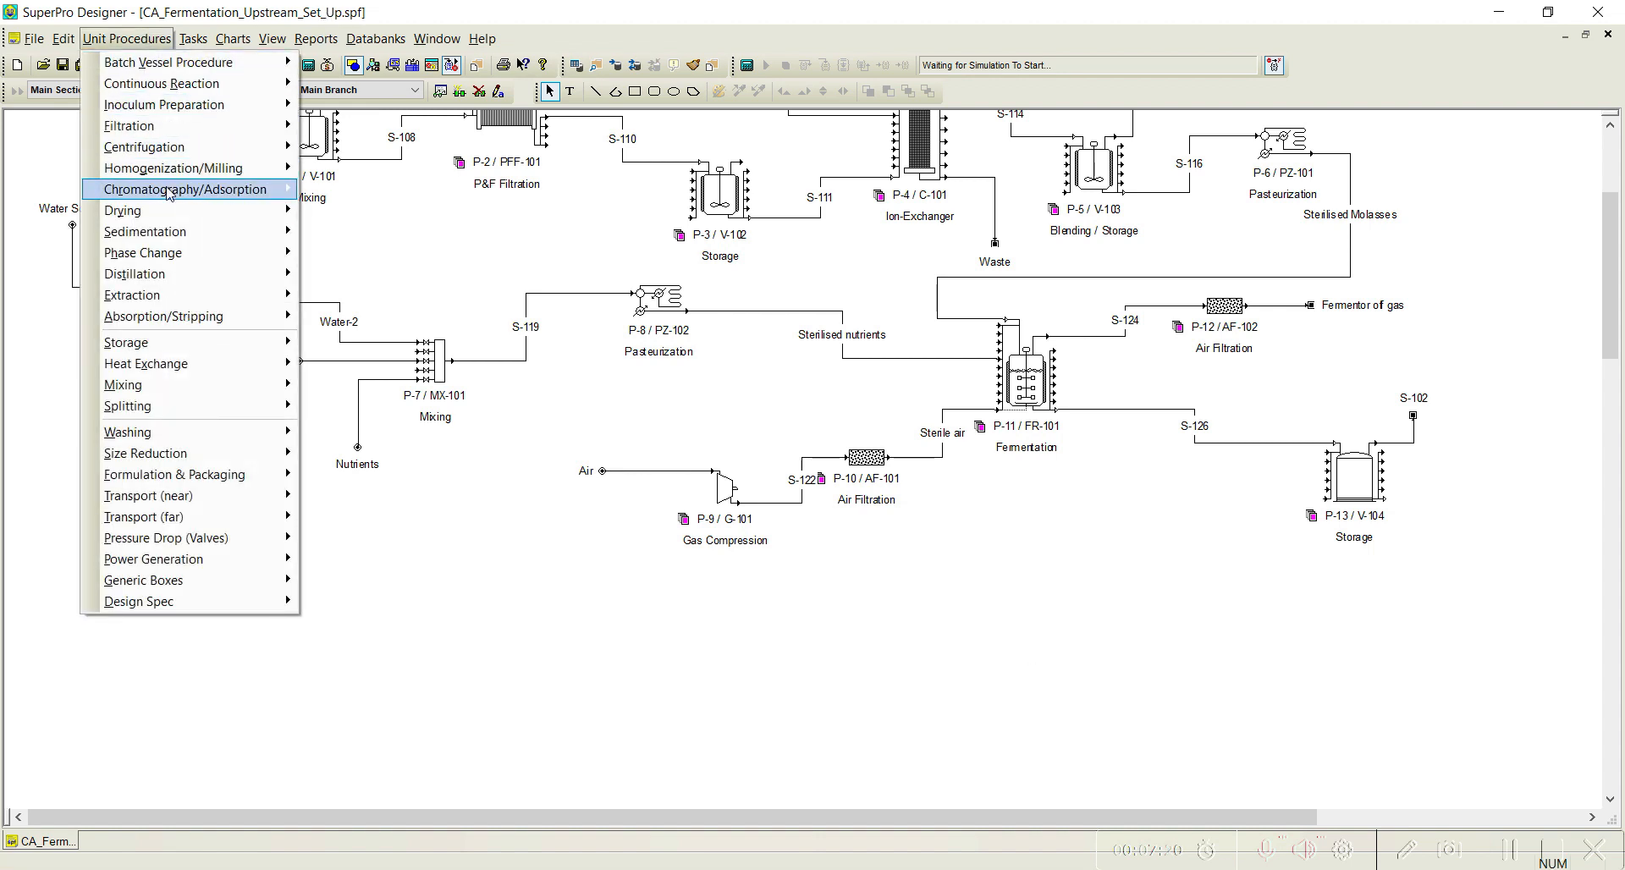
mouse_move(193, 133)
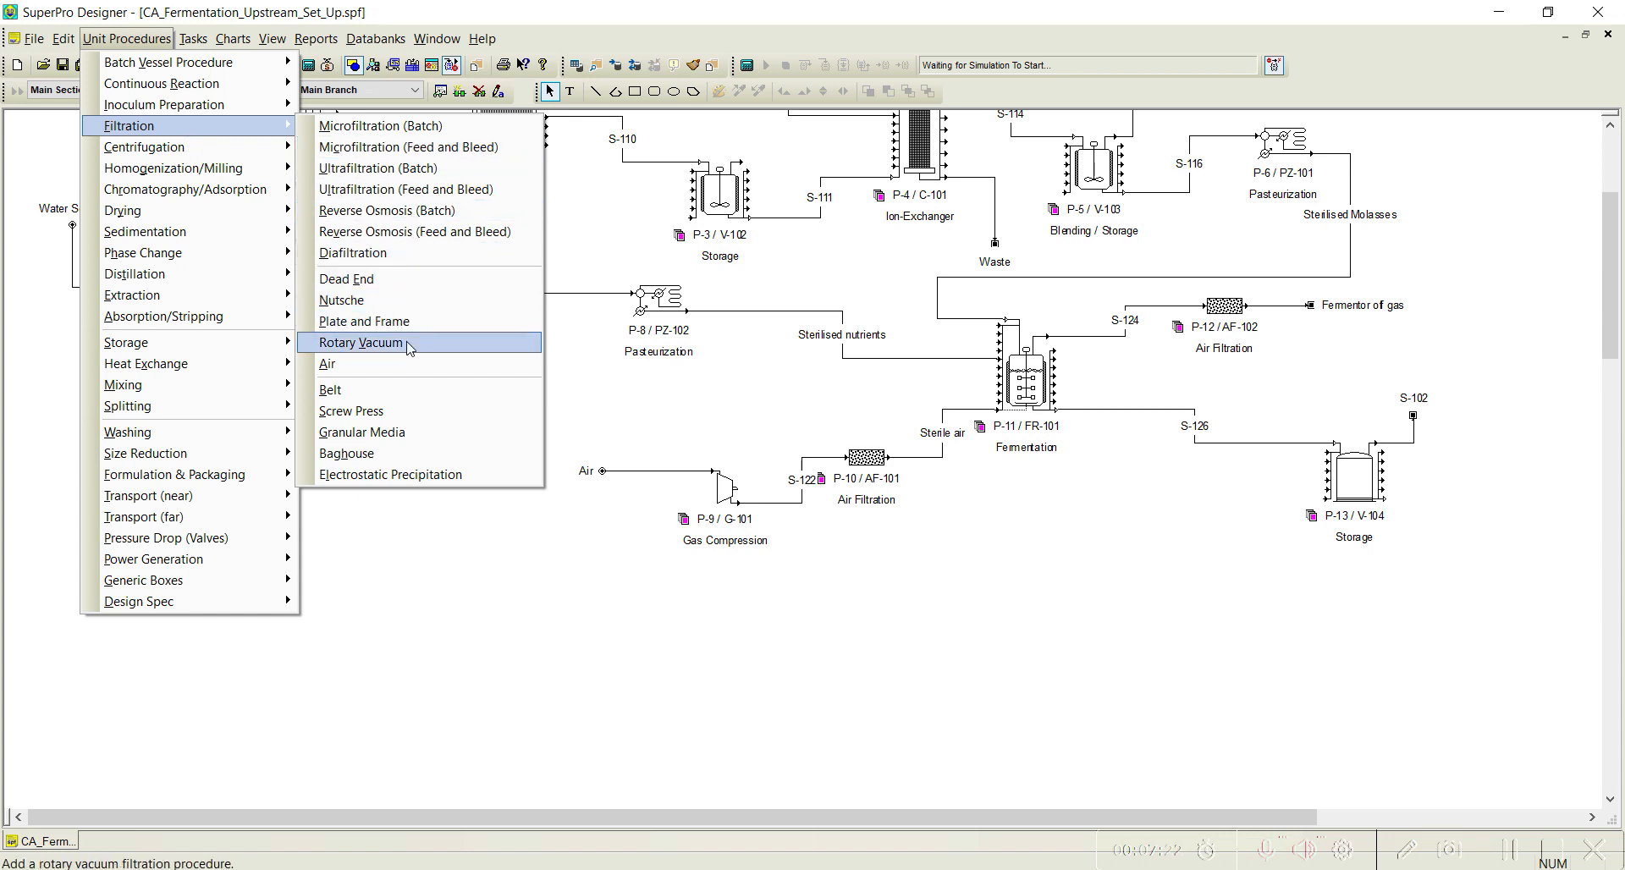
left_click(361, 342)
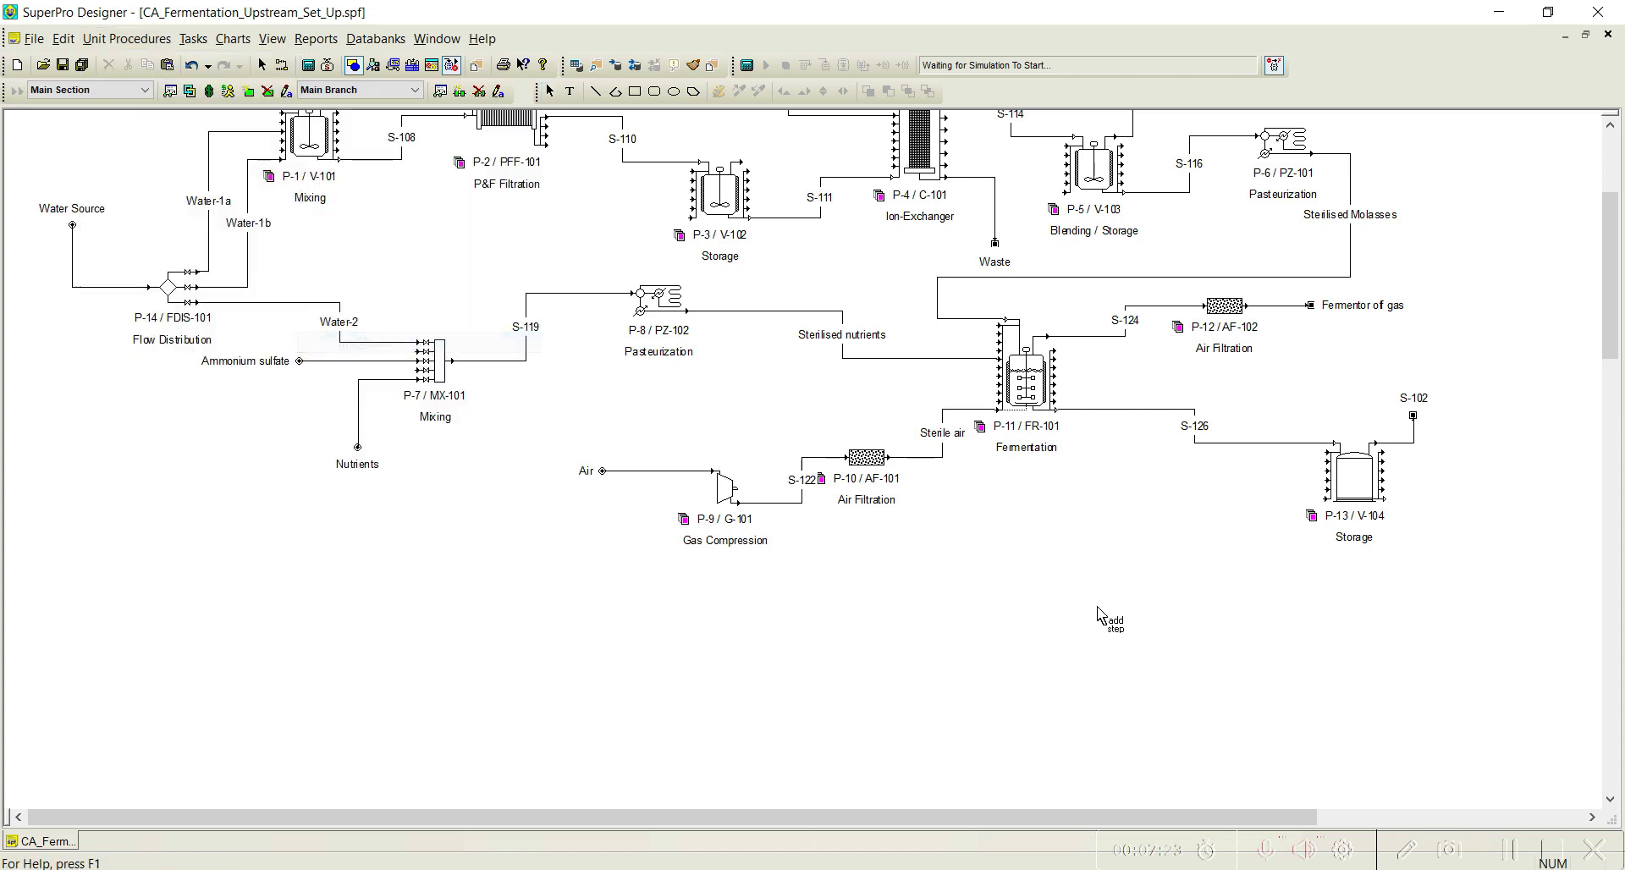
left_click(1295, 683)
left_click_drag(1295, 684, 1257, 690)
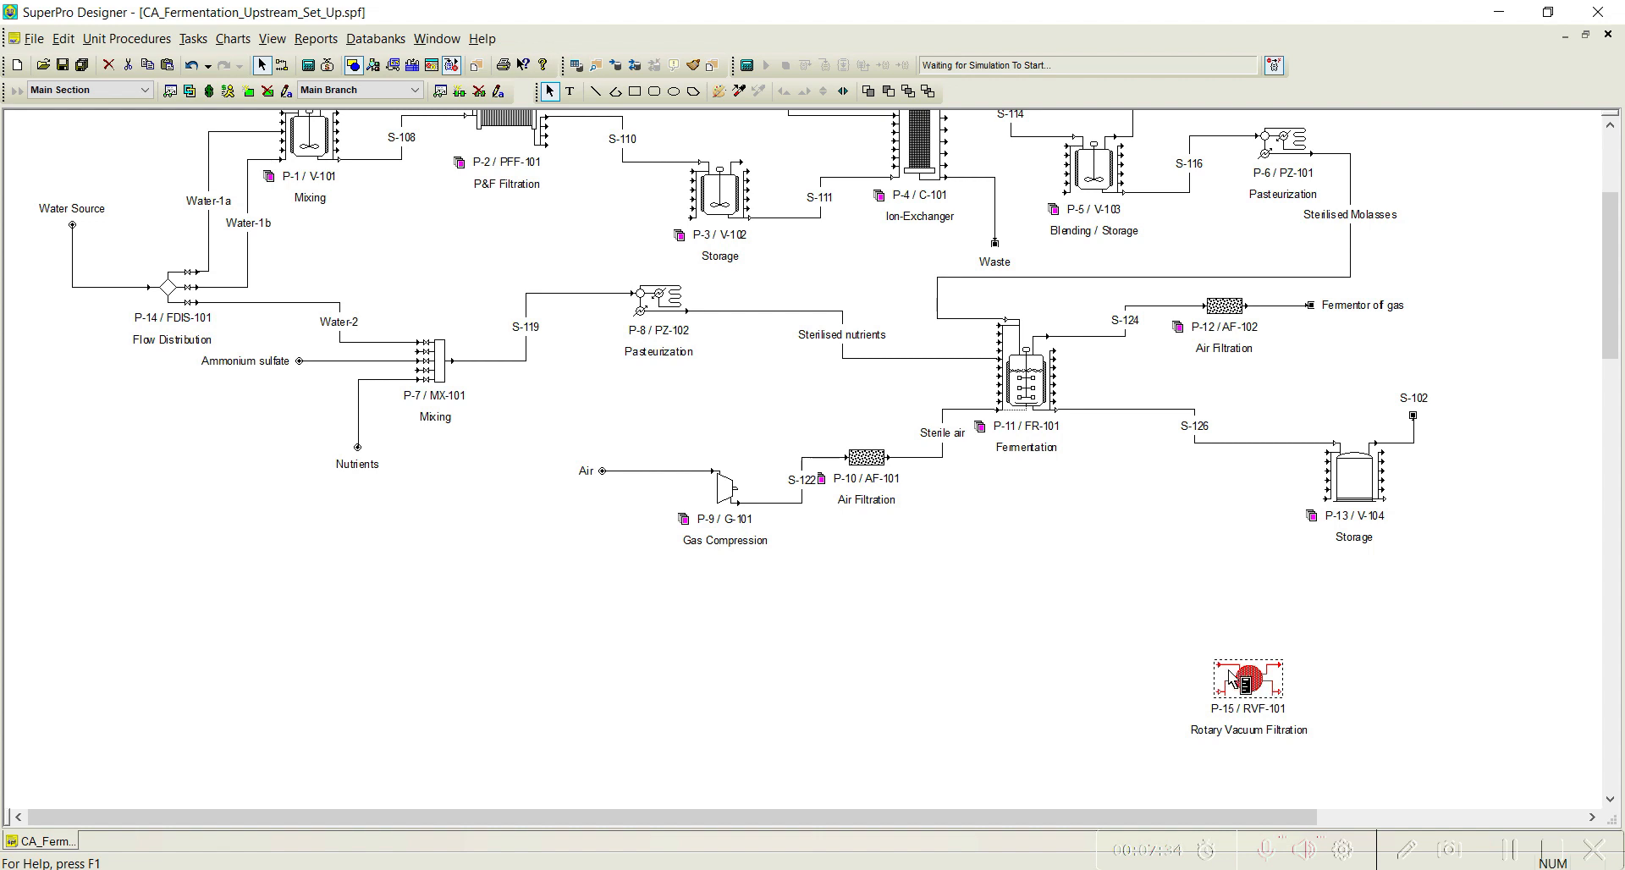
left_click_drag(1240, 683, 1225, 689)
left_click(1011, 659)
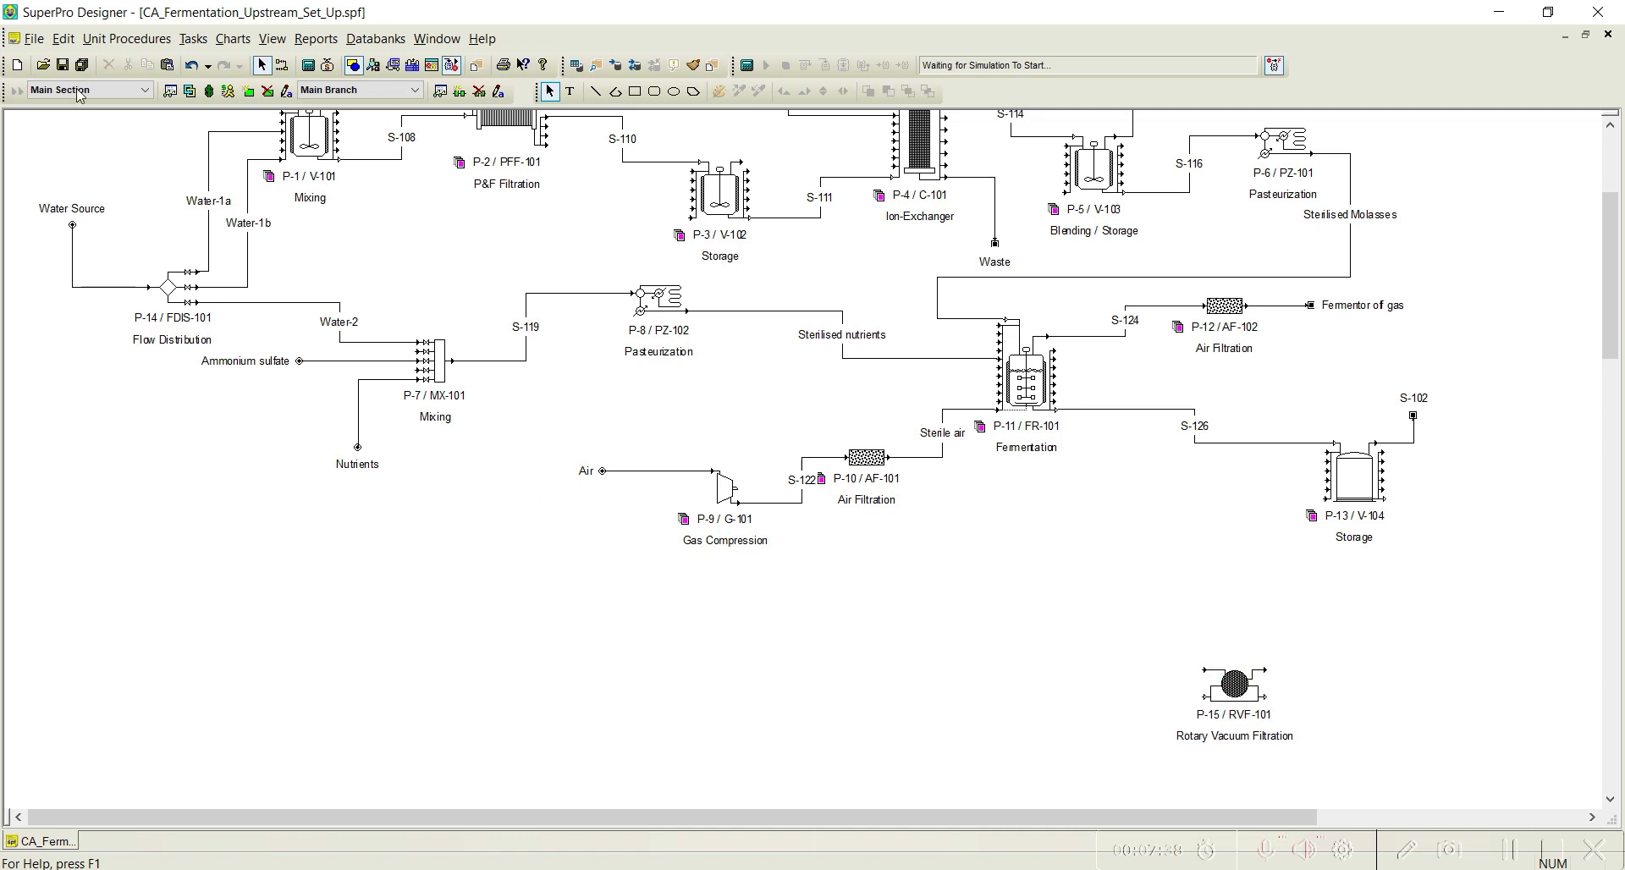
Add a stoichiometric Neutralization procedure on the flowsheet beside the P-15 rotary vacuum filter, below the air filtration unit.
left_click(127, 40)
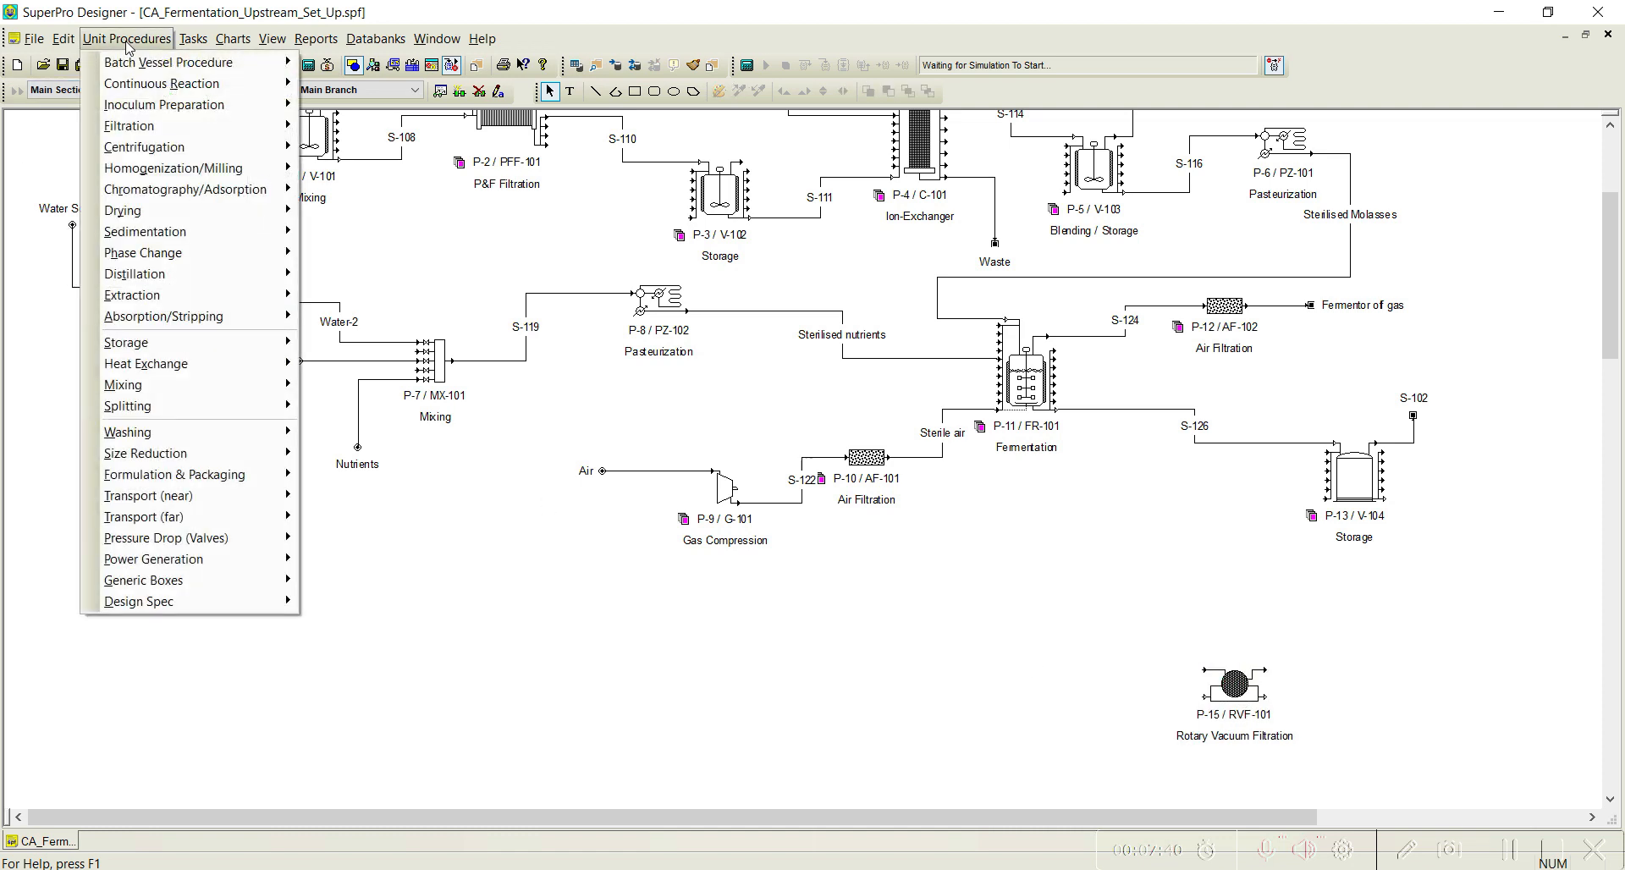
mouse_move(138, 88)
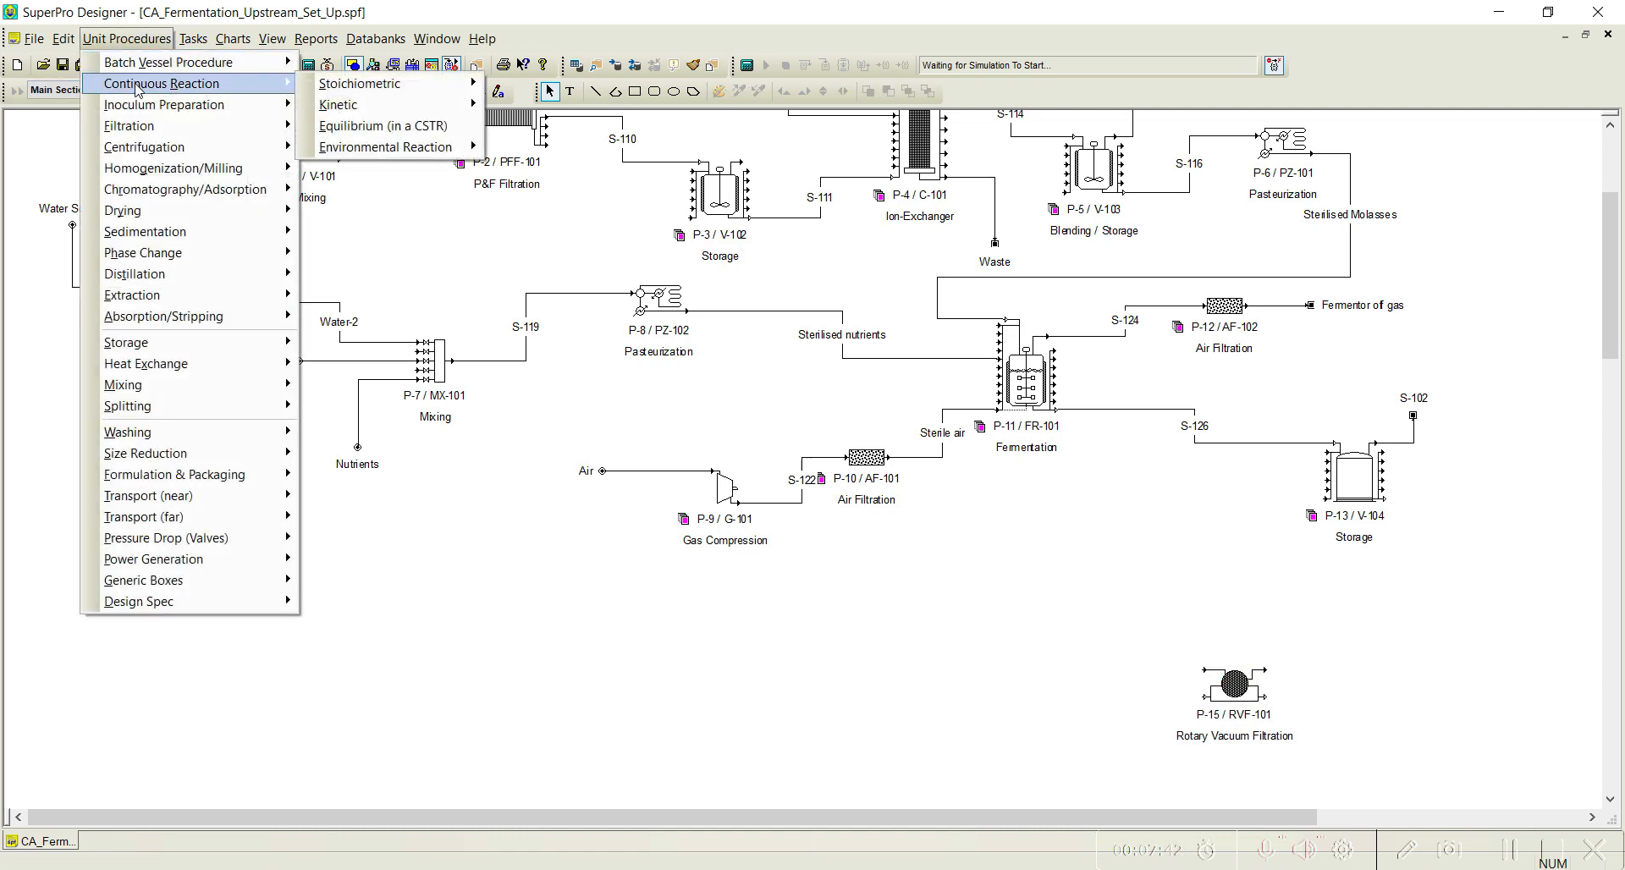
mouse_move(448, 149)
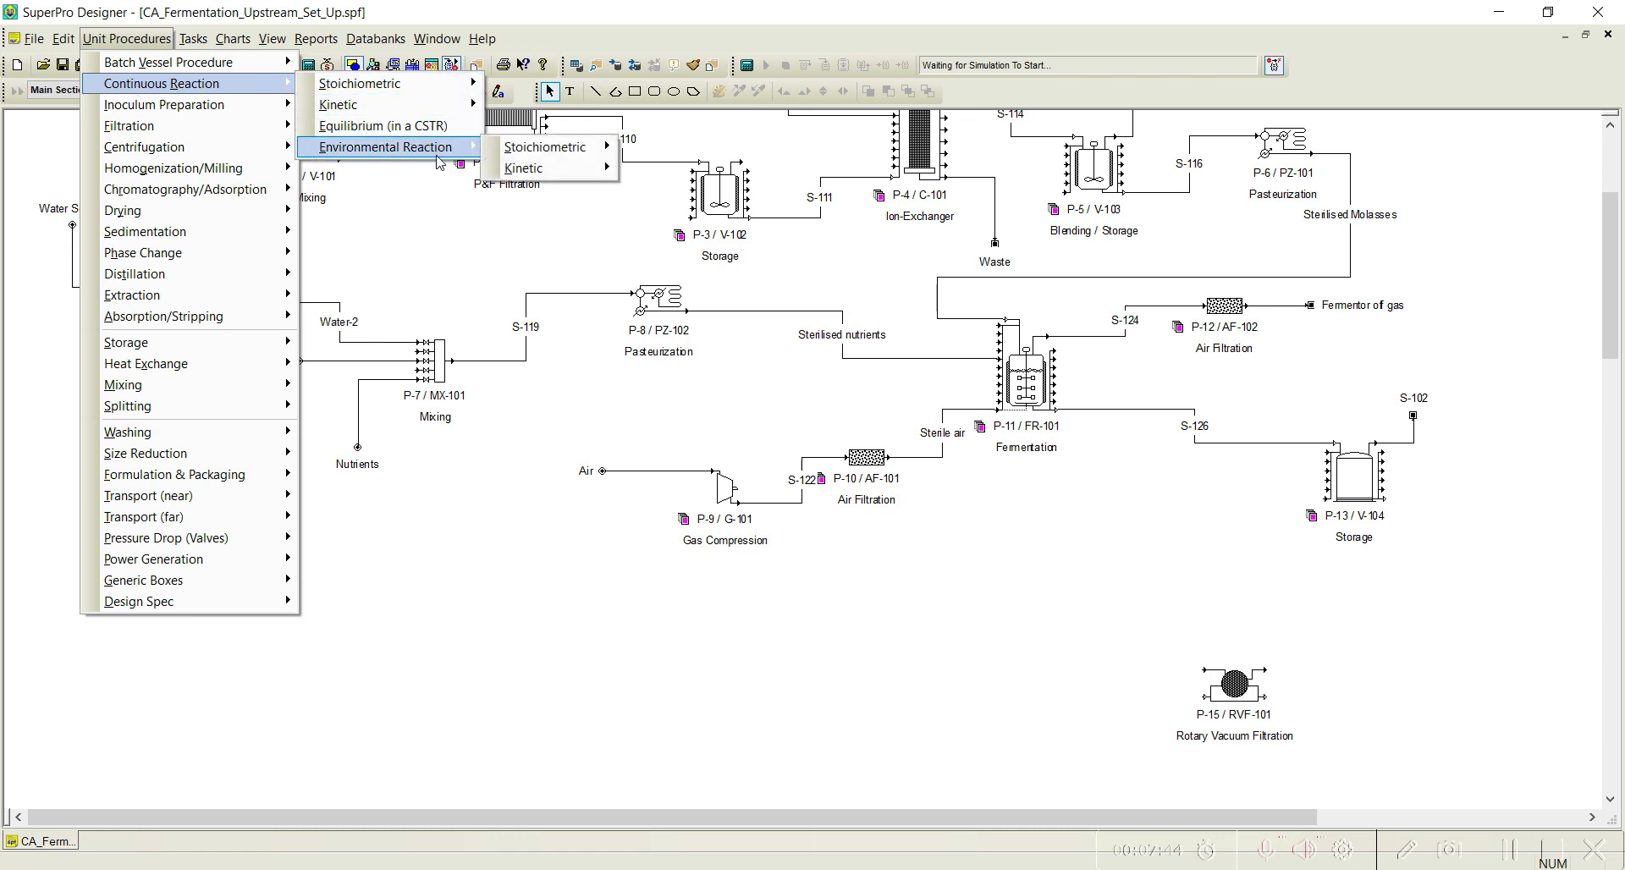
mouse_move(533, 150)
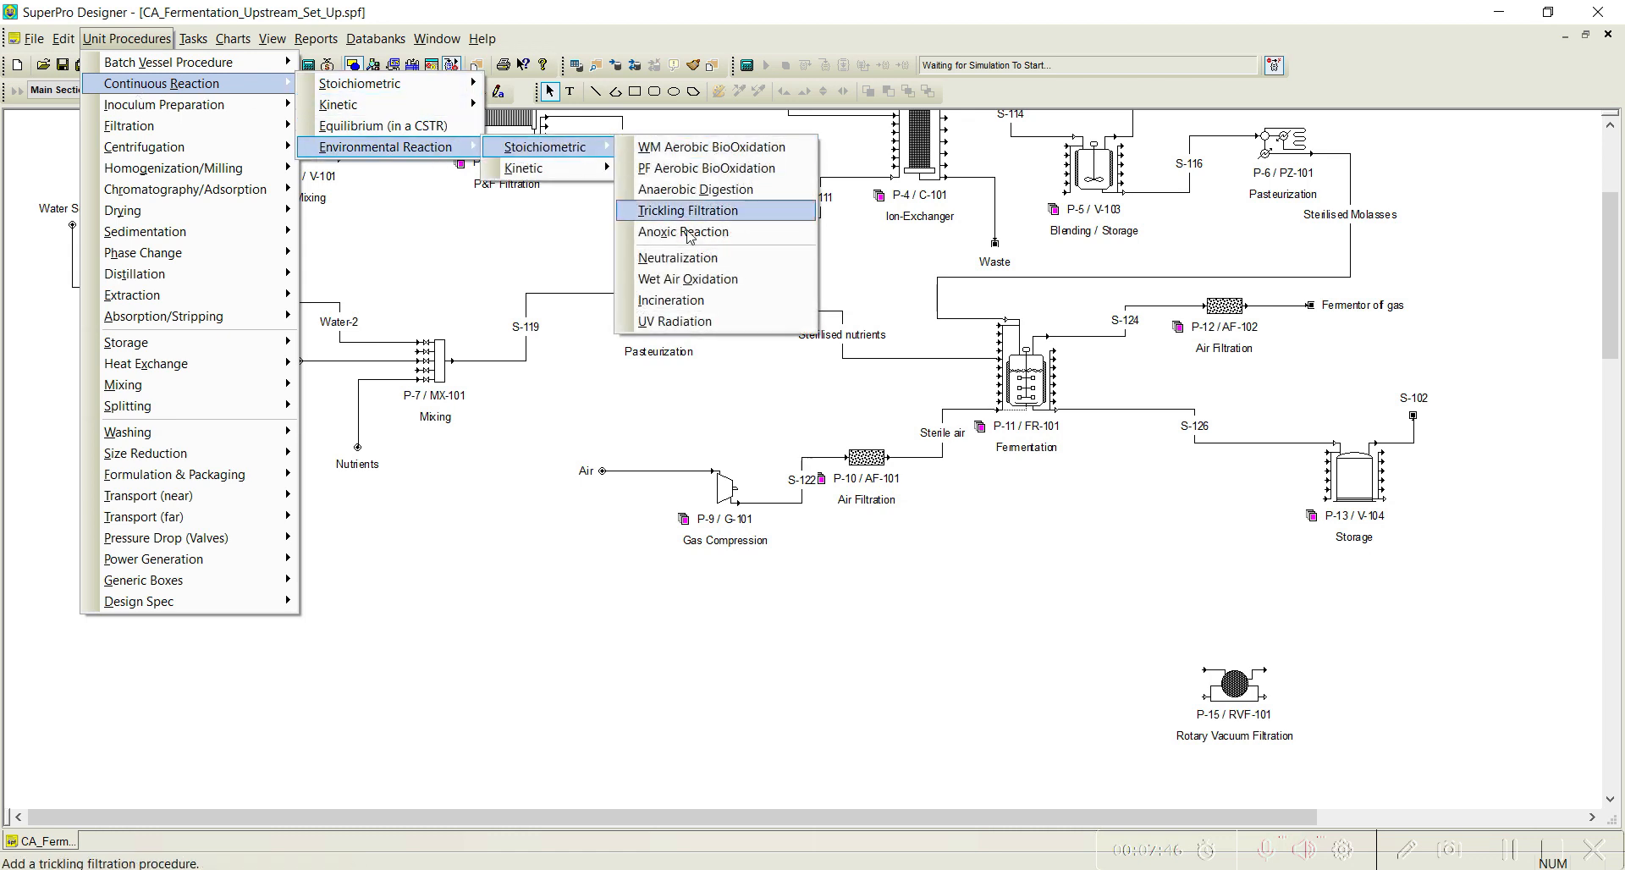
left_click(688, 259)
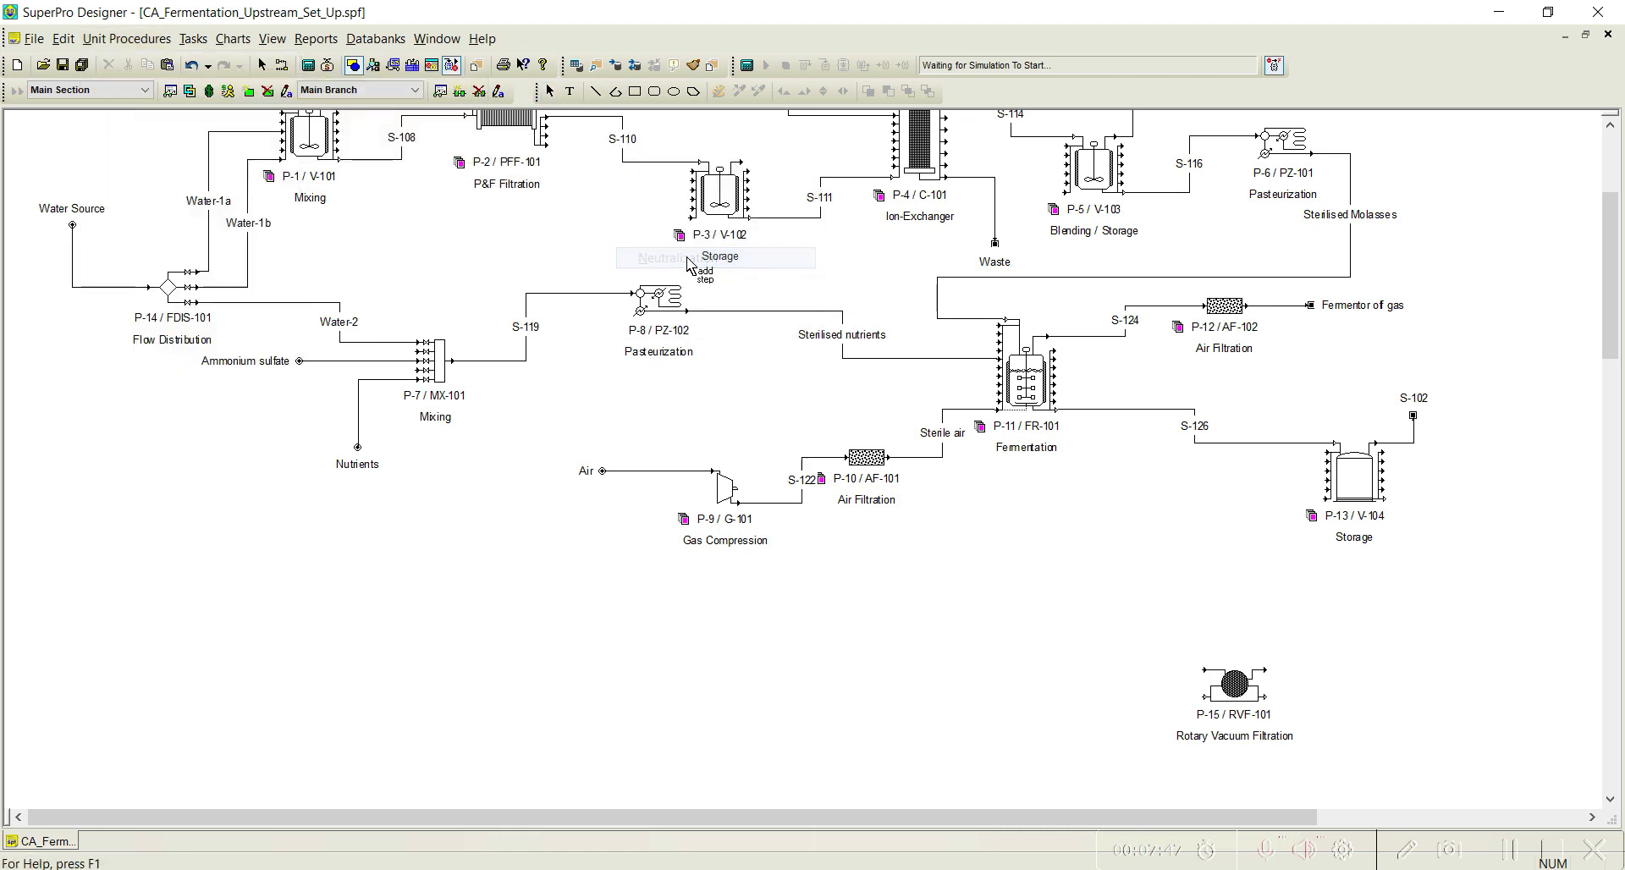
left_click(916, 668)
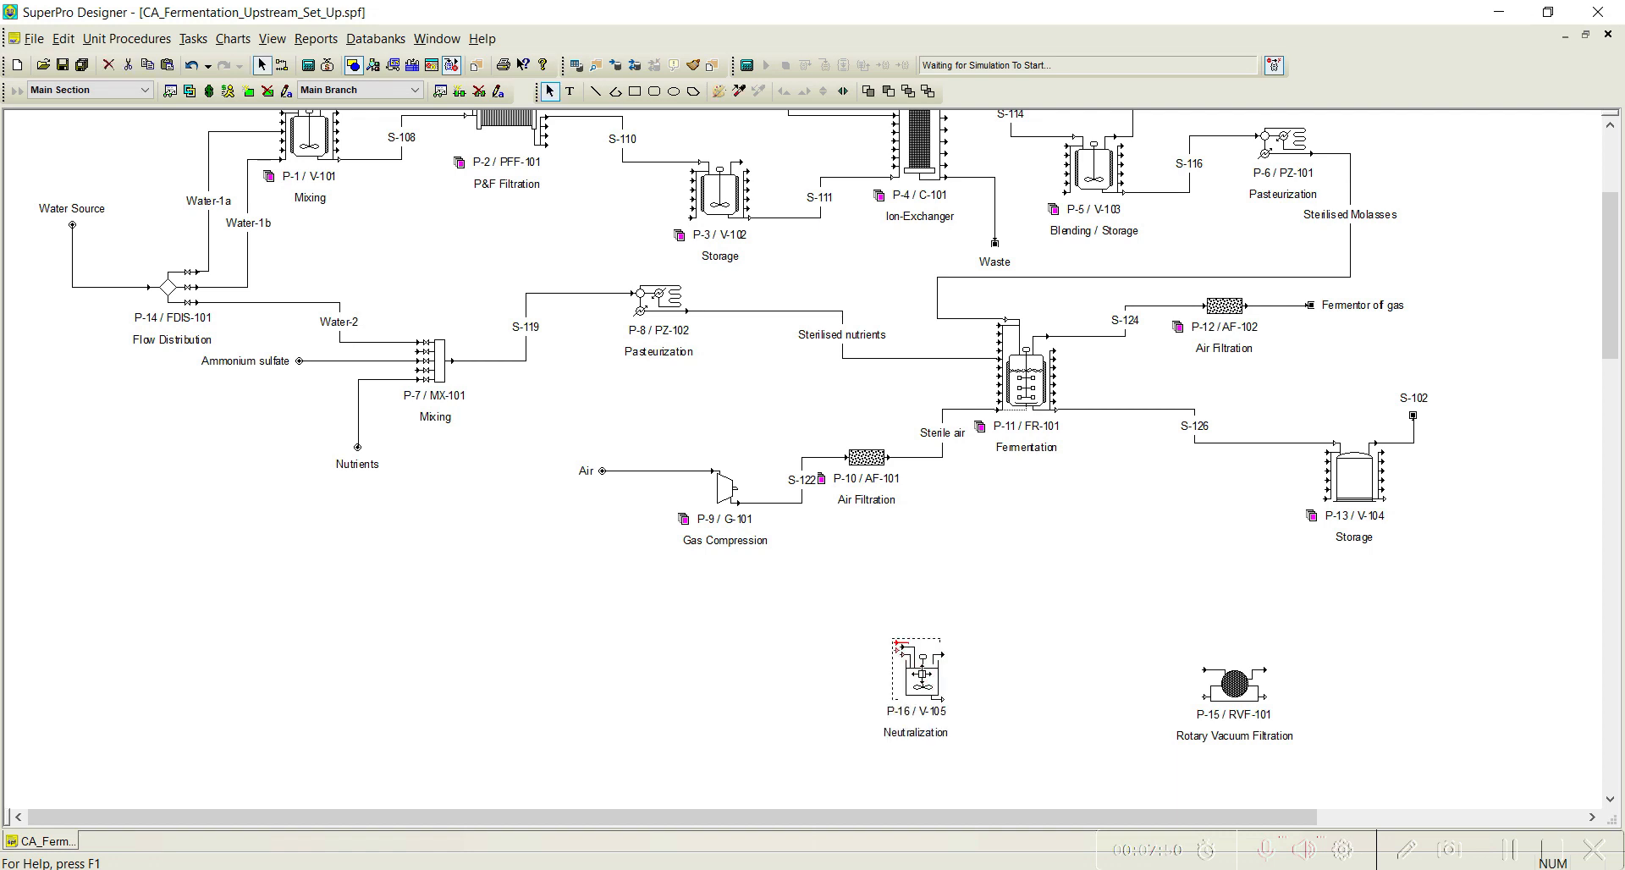
left_click_drag(922, 692, 920, 687)
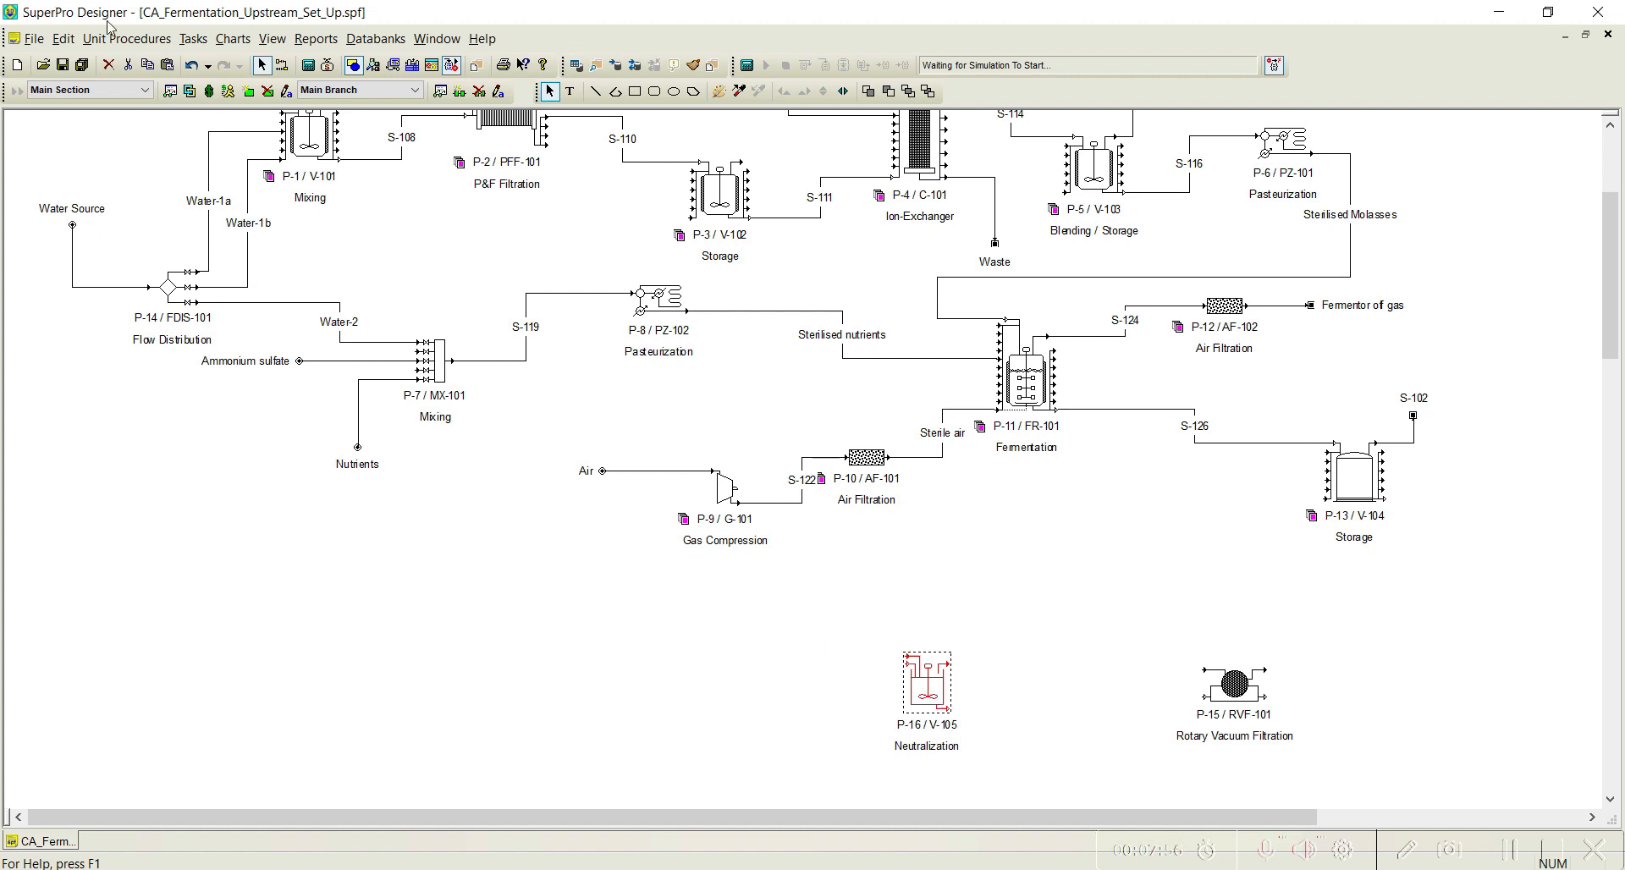
Add a second Rotary Vacuum Filtration procedure to the left of the P-16 neutralizer, in line with the existing row.
left_click(127, 39)
mouse_move(191, 127)
left_click(415, 342)
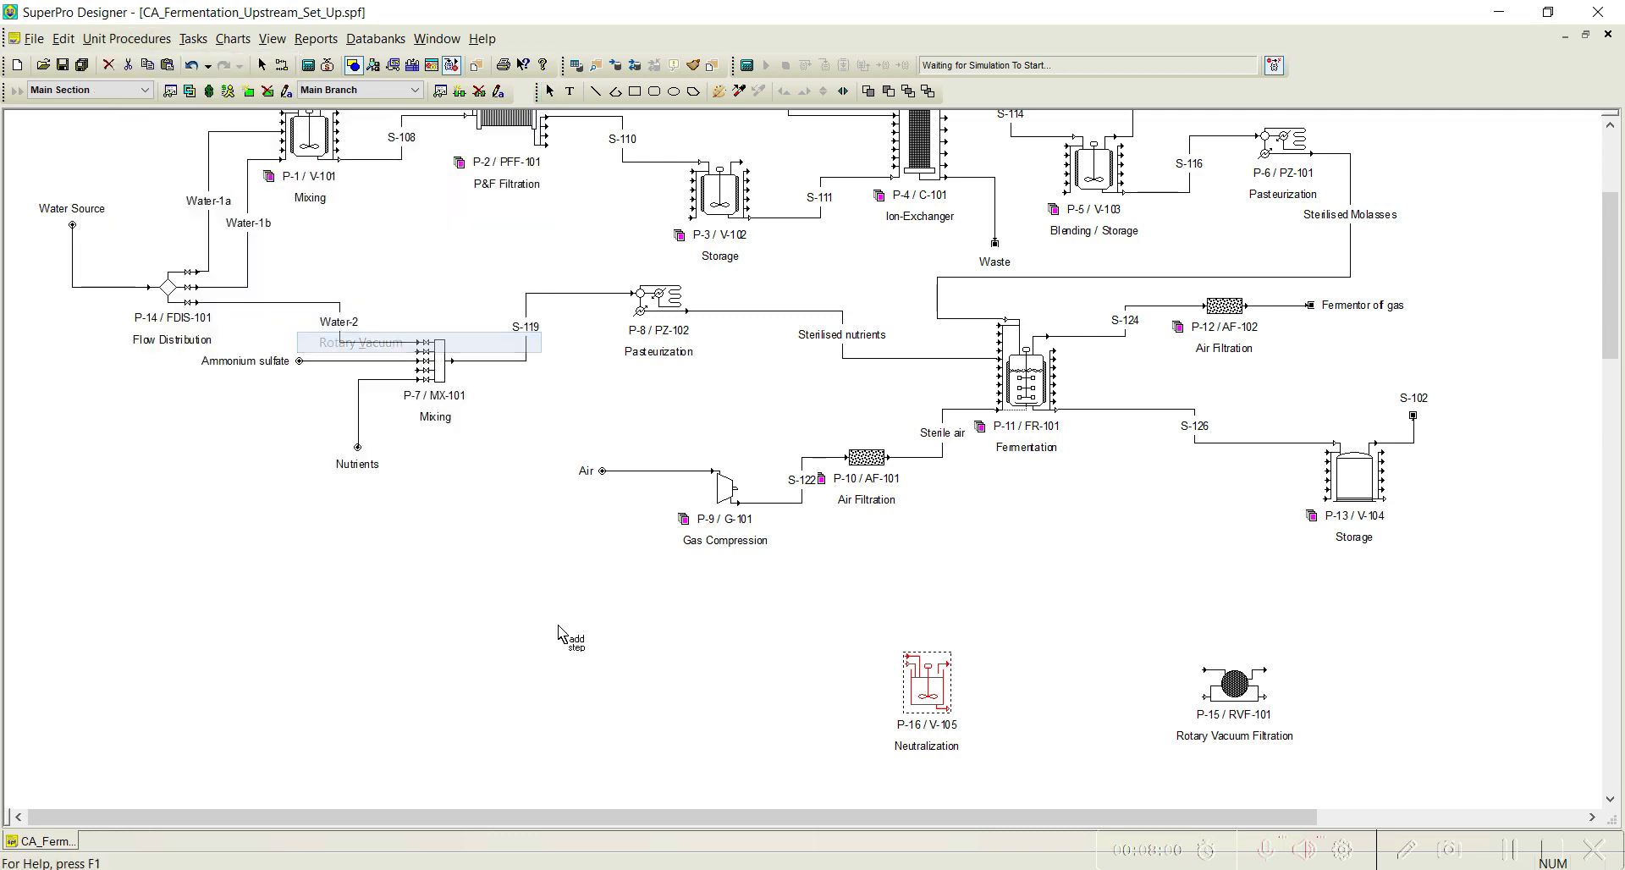
left_click(644, 683)
left_click_drag(646, 684, 667, 680)
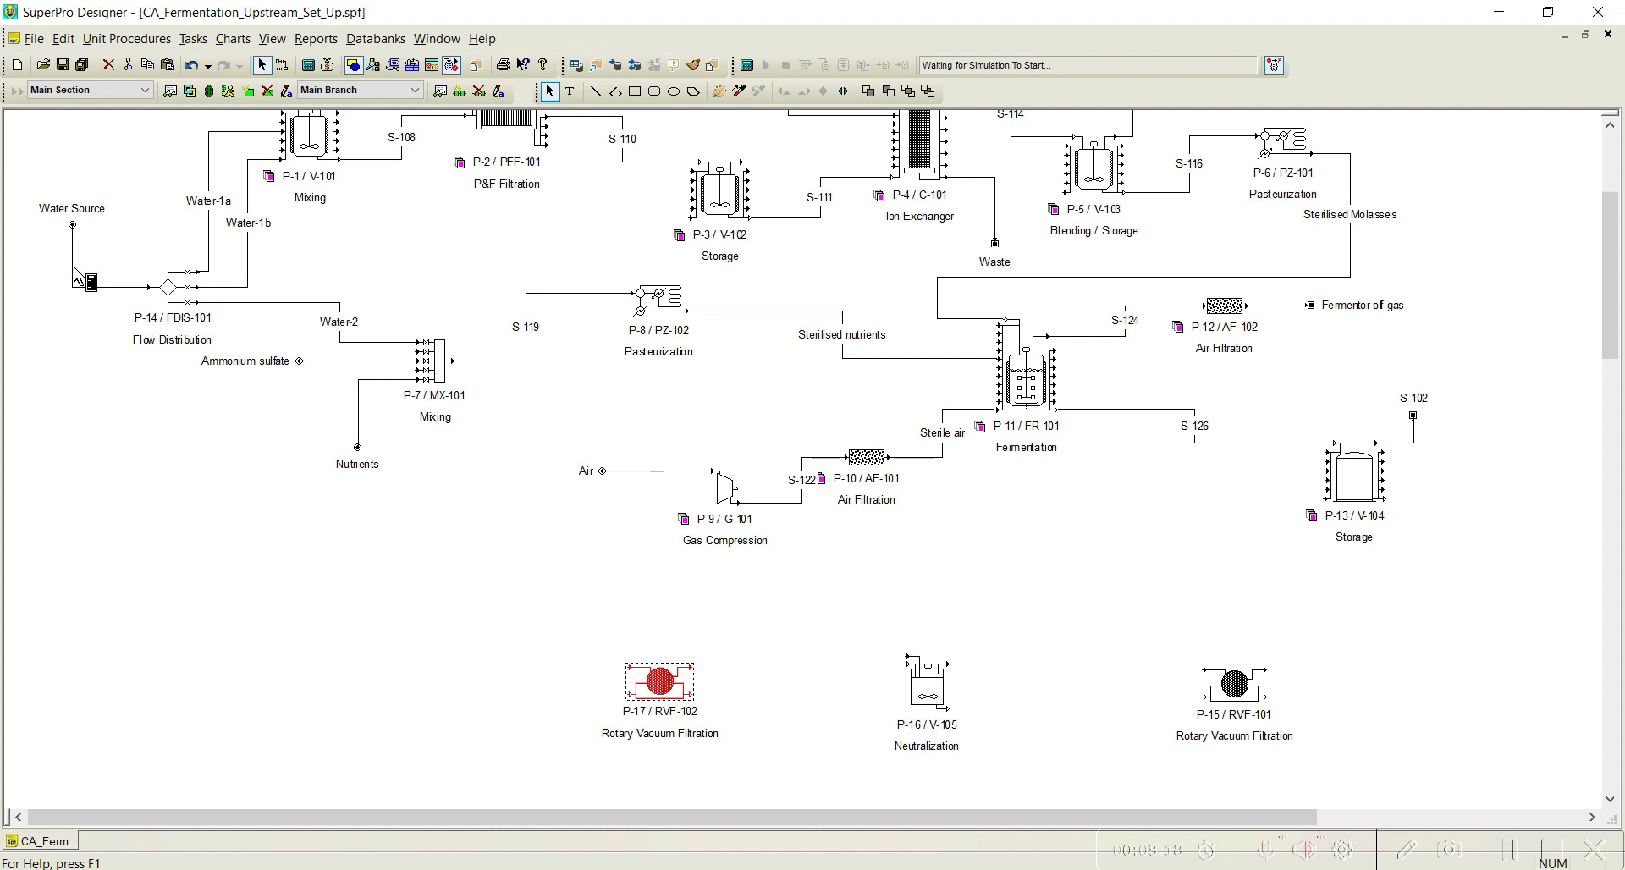
Add a second stoichiometric Neutralization procedure to the left of the P-17 rotary vacuum filter and align it with the row.
left_click(141, 39)
mouse_move(212, 83)
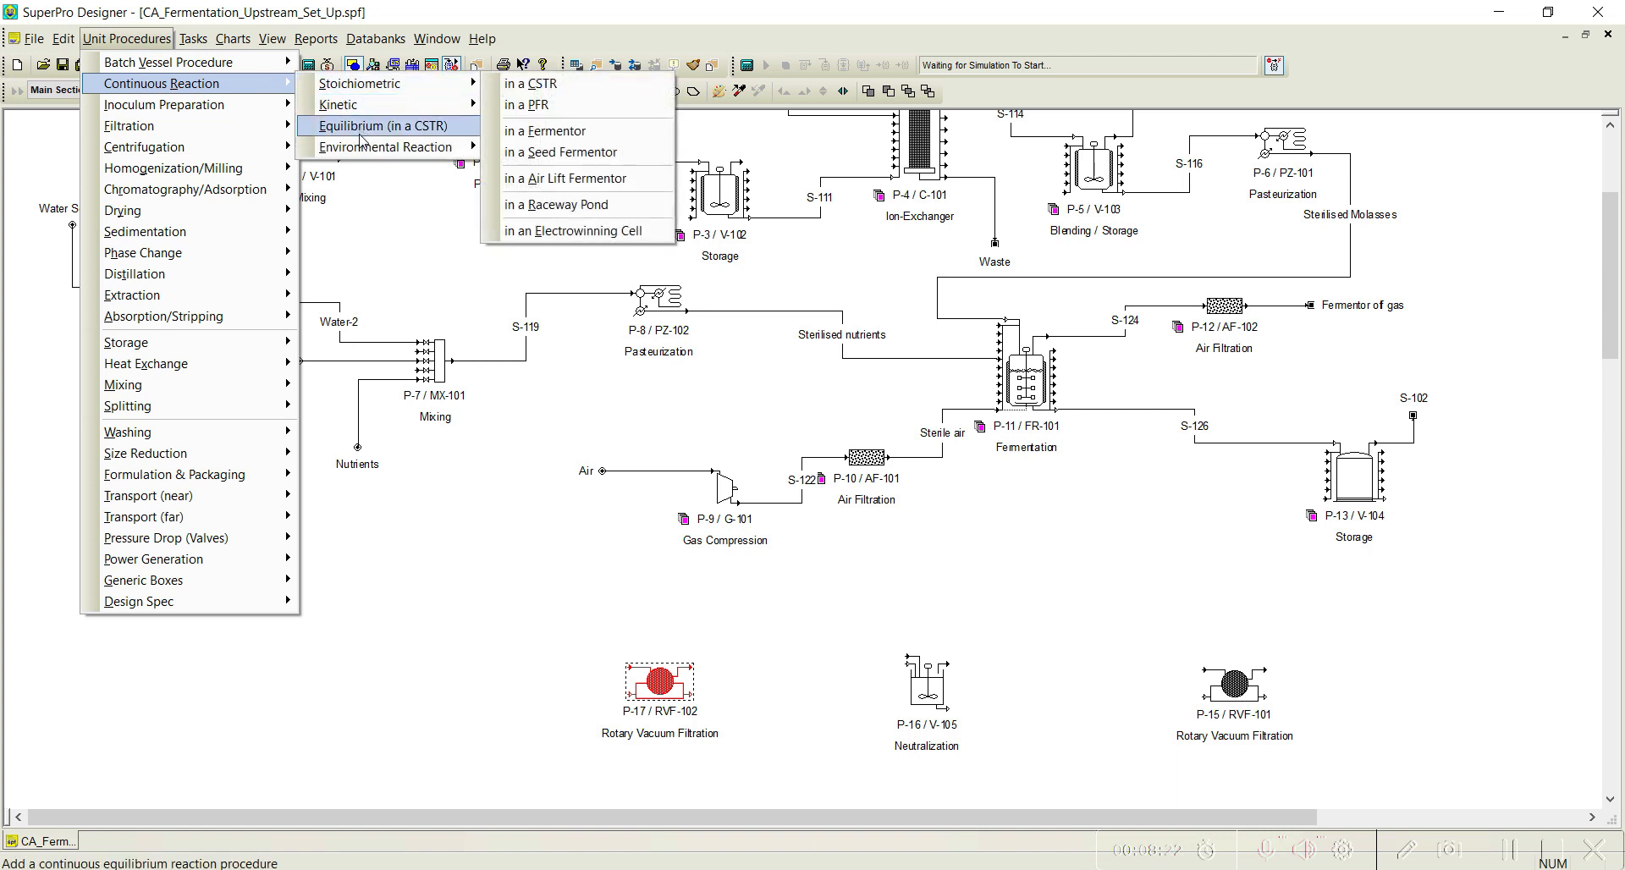
mouse_move(389, 147)
mouse_move(567, 148)
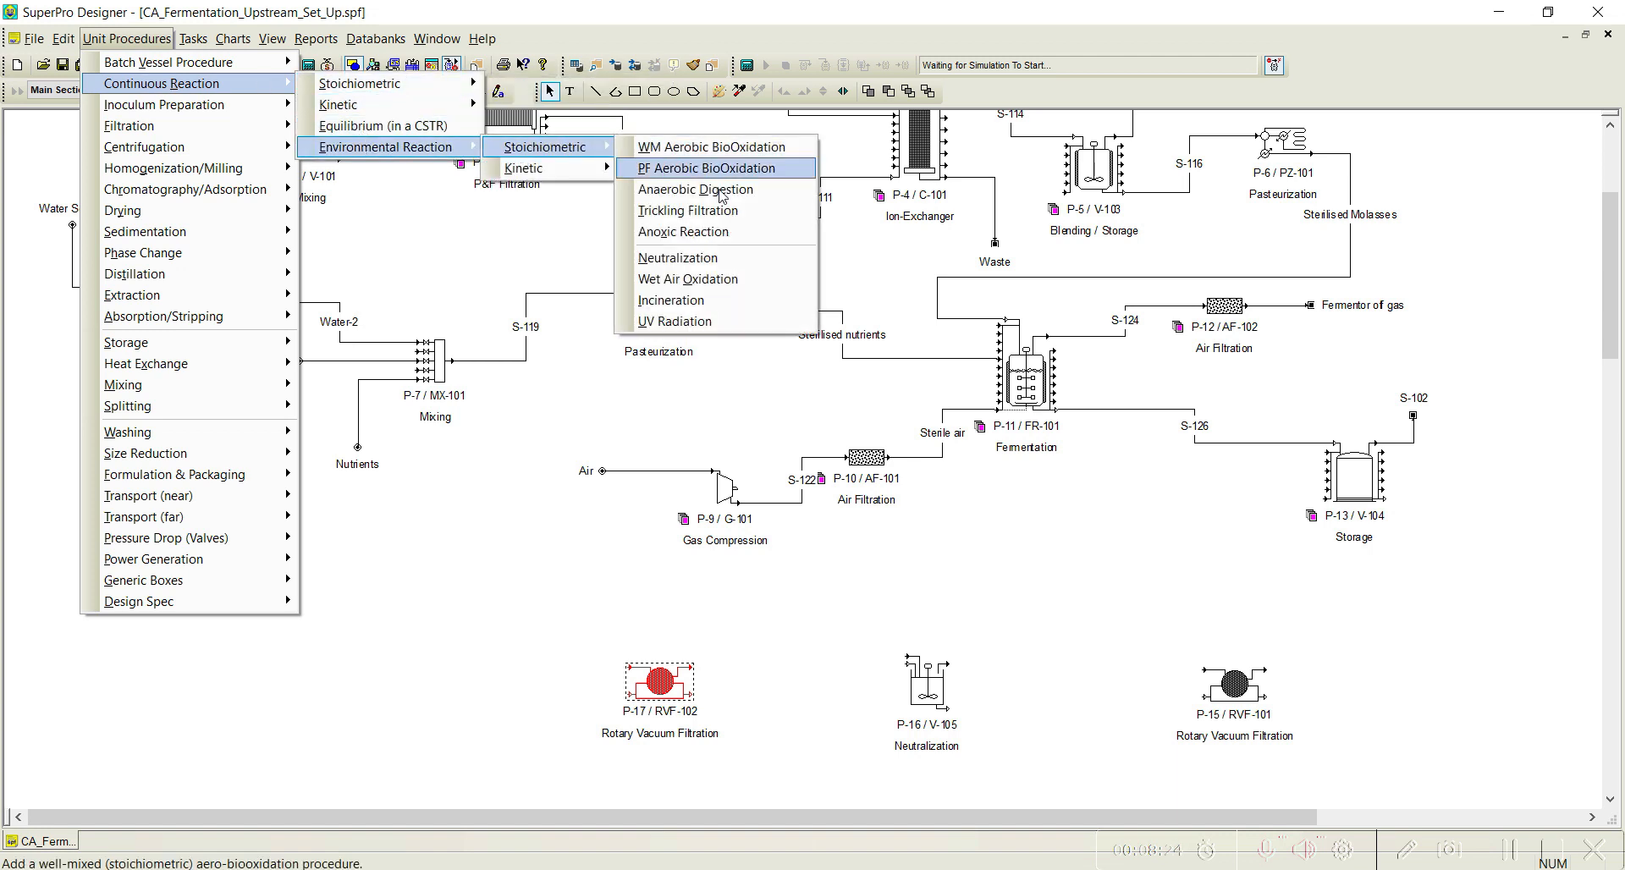
left_click(664, 258)
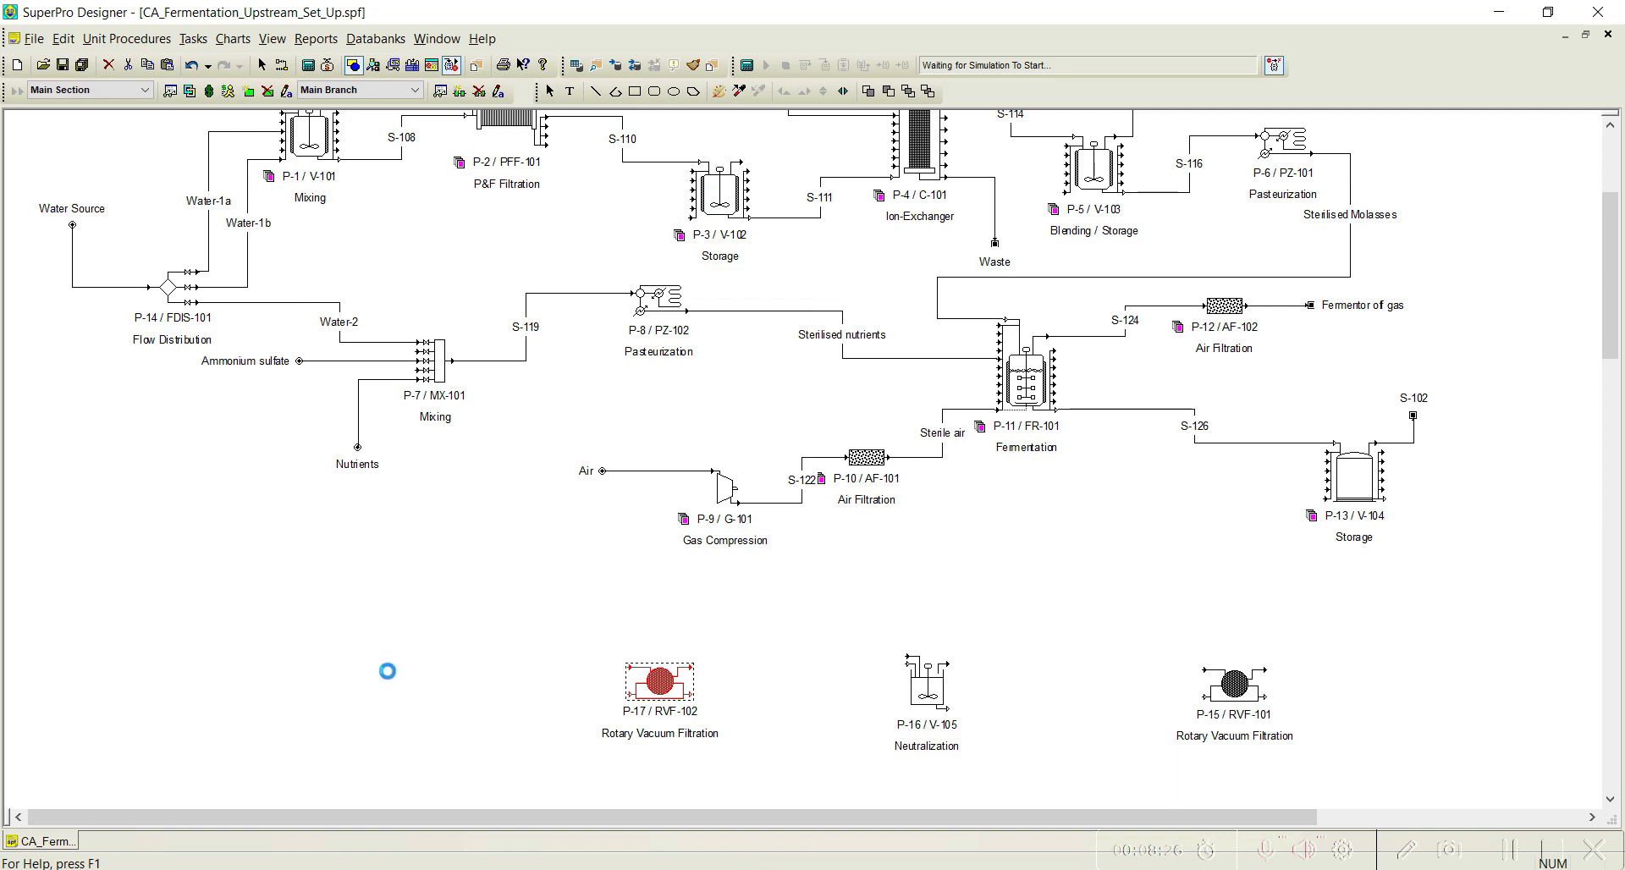
left_click(388, 669)
scroll(389, 626, "down", 3)
scroll(389, 635, "down", 6)
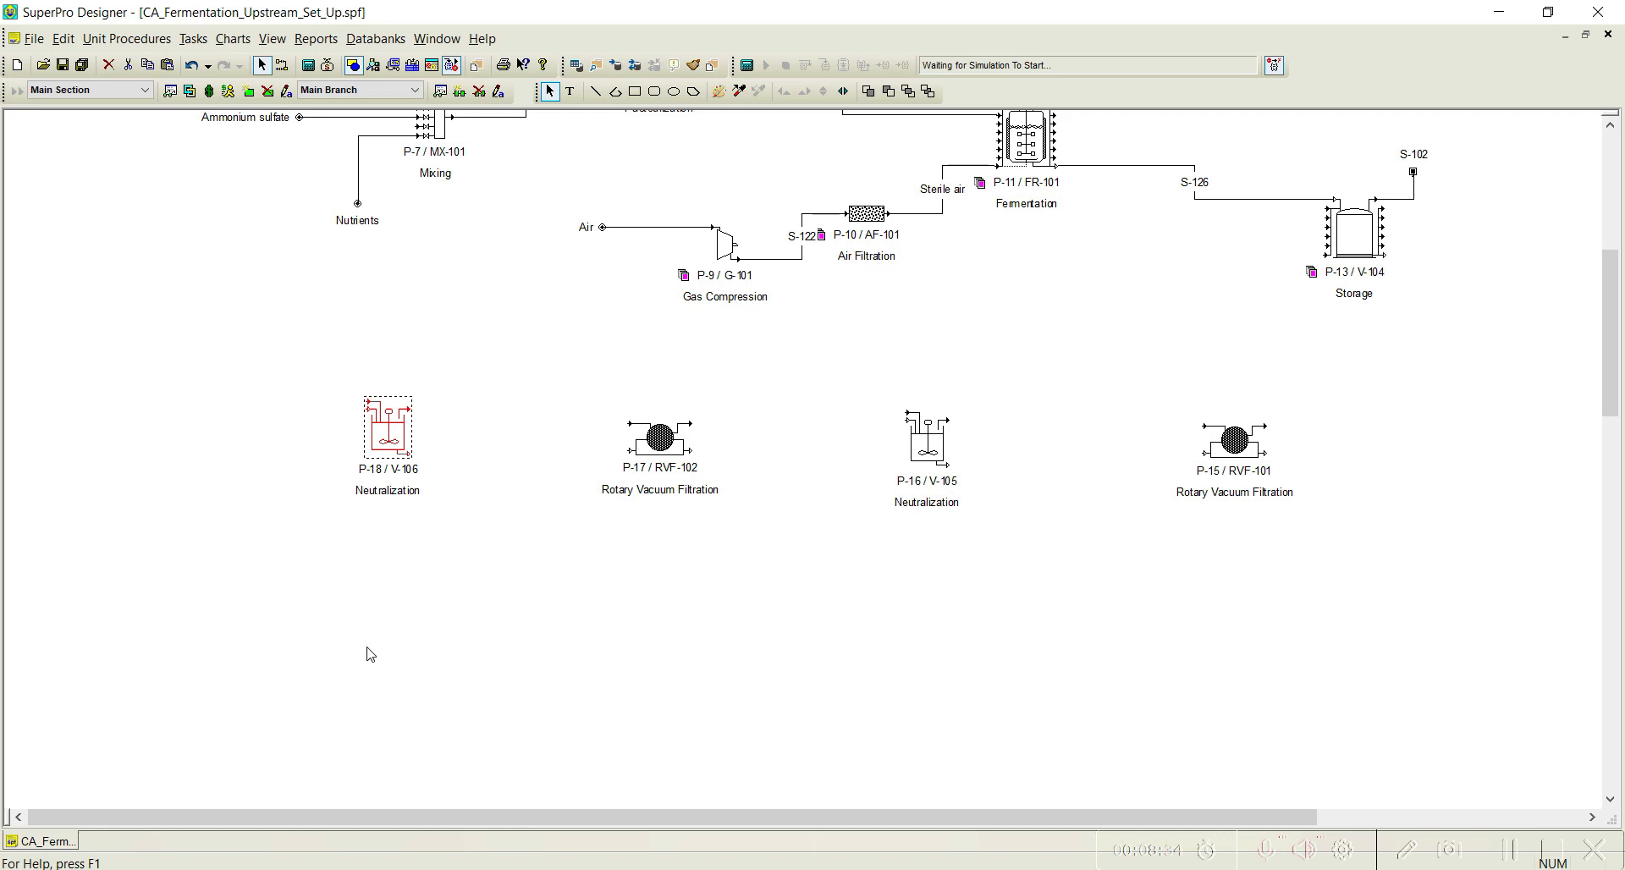
left_click_drag(372, 450, 368, 458)
Add a third Rotary Vacuum Filtration procedure below the P-18 neutralizer and align it vertically with that unit.
left_click(142, 42)
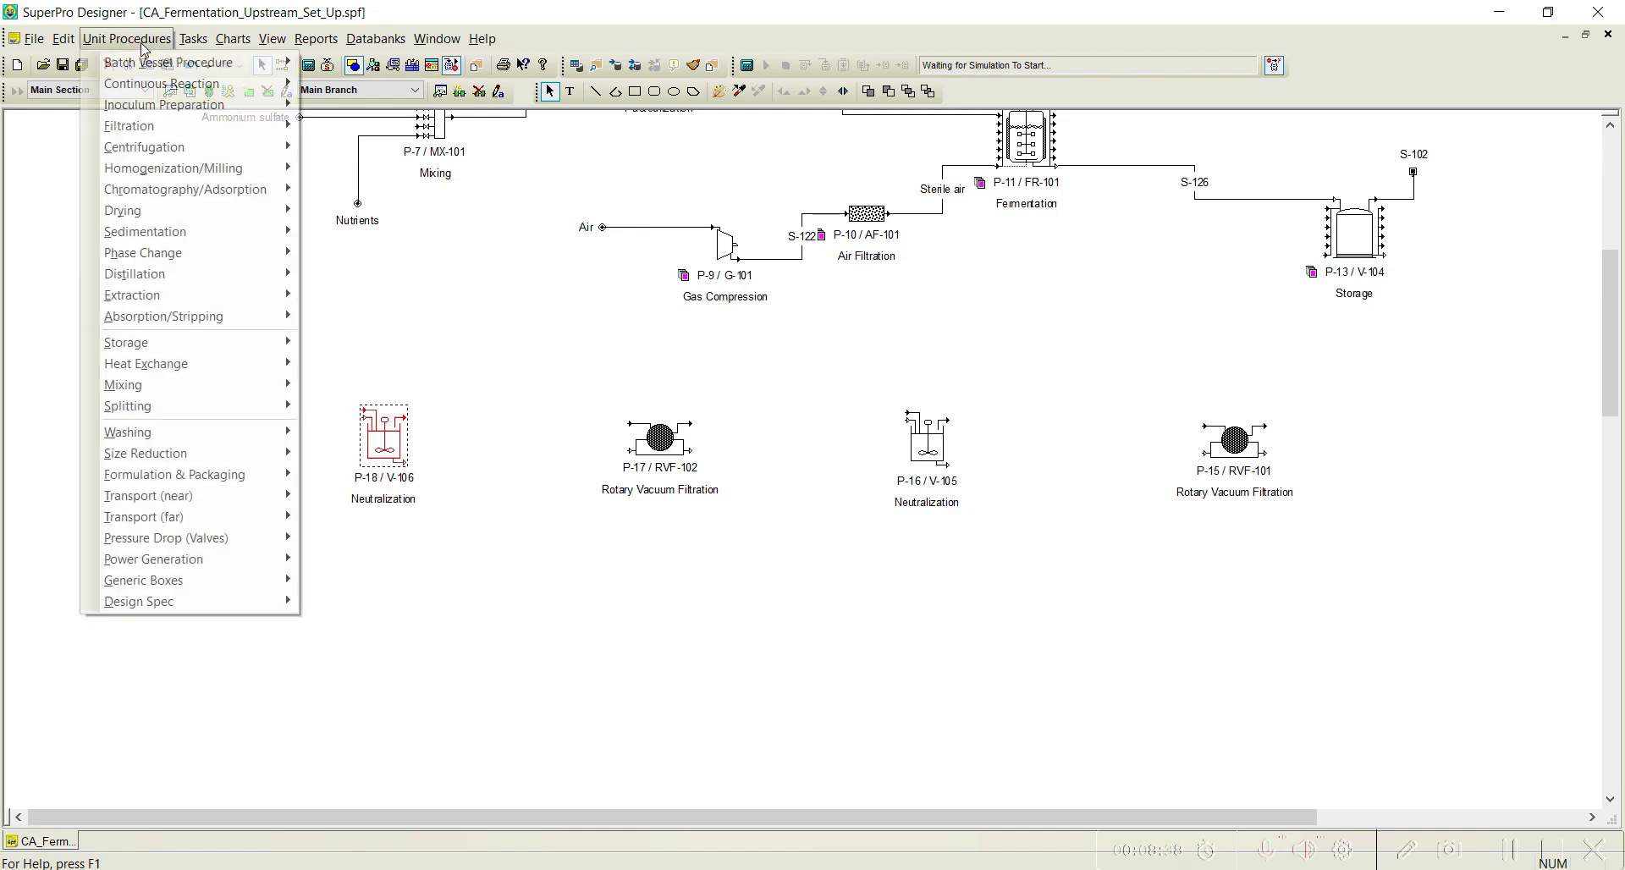
mouse_move(229, 136)
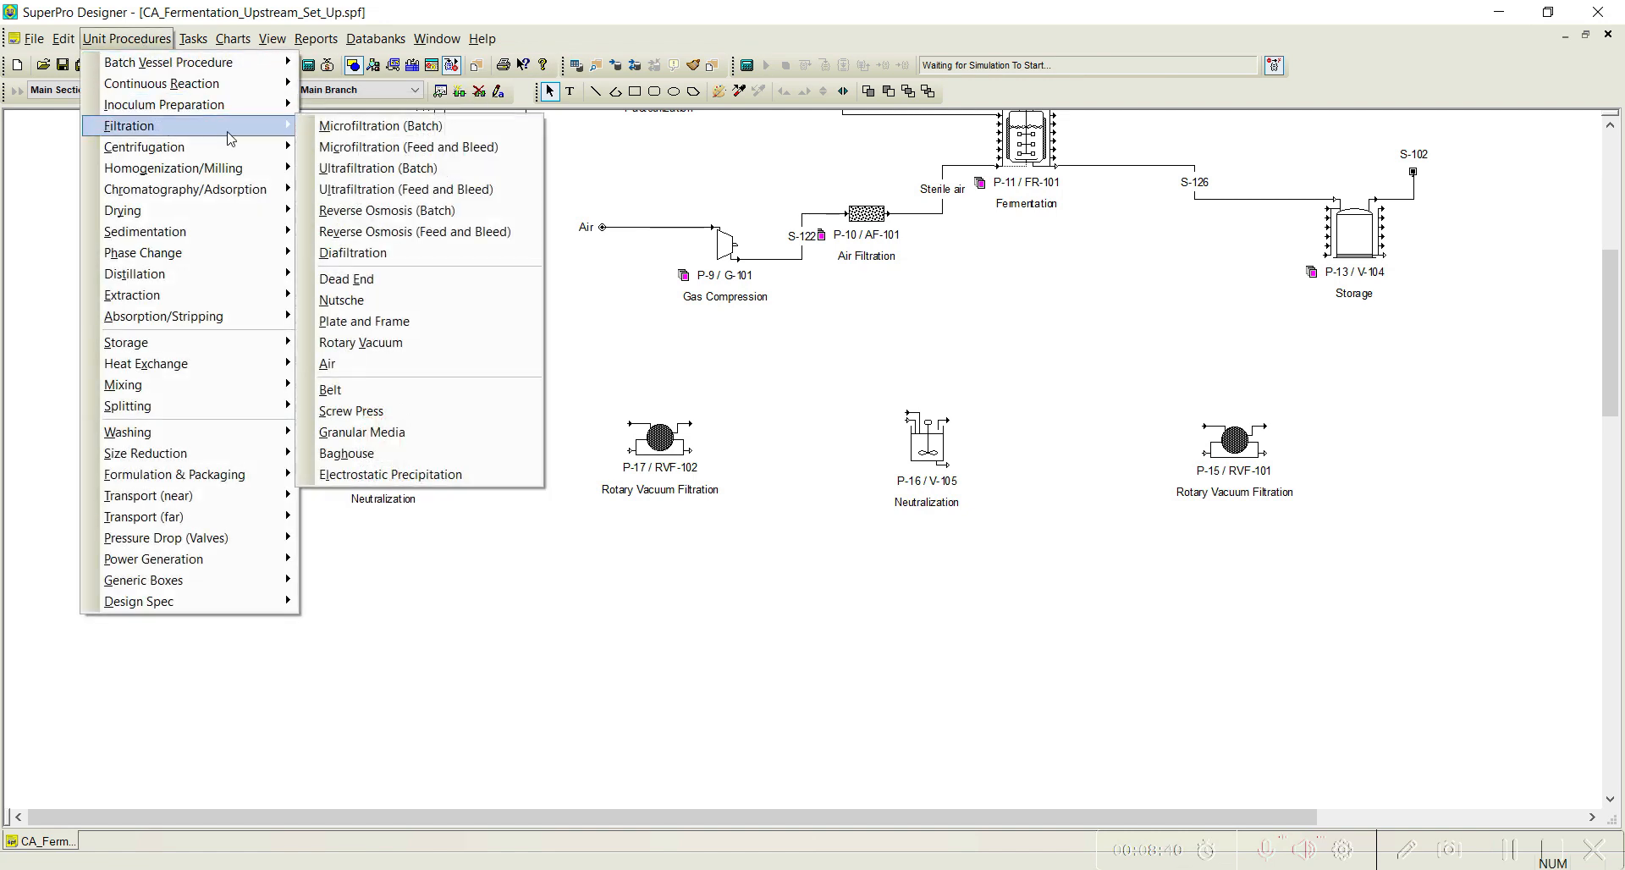
left_click(395, 343)
left_click(367, 679)
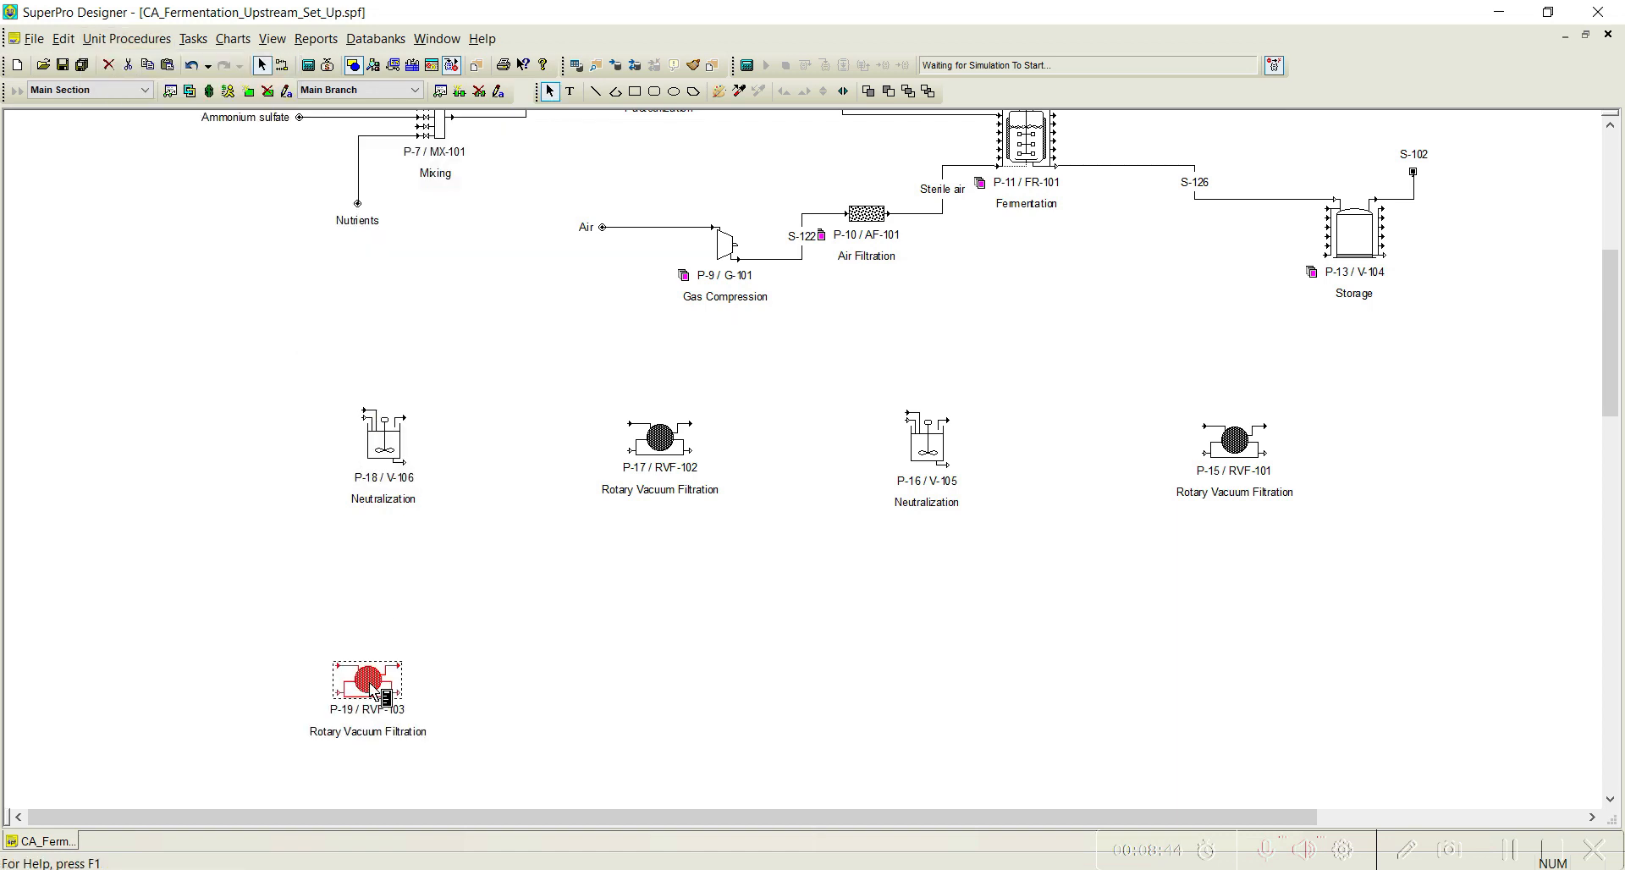
left_click_drag(371, 675, 386, 661)
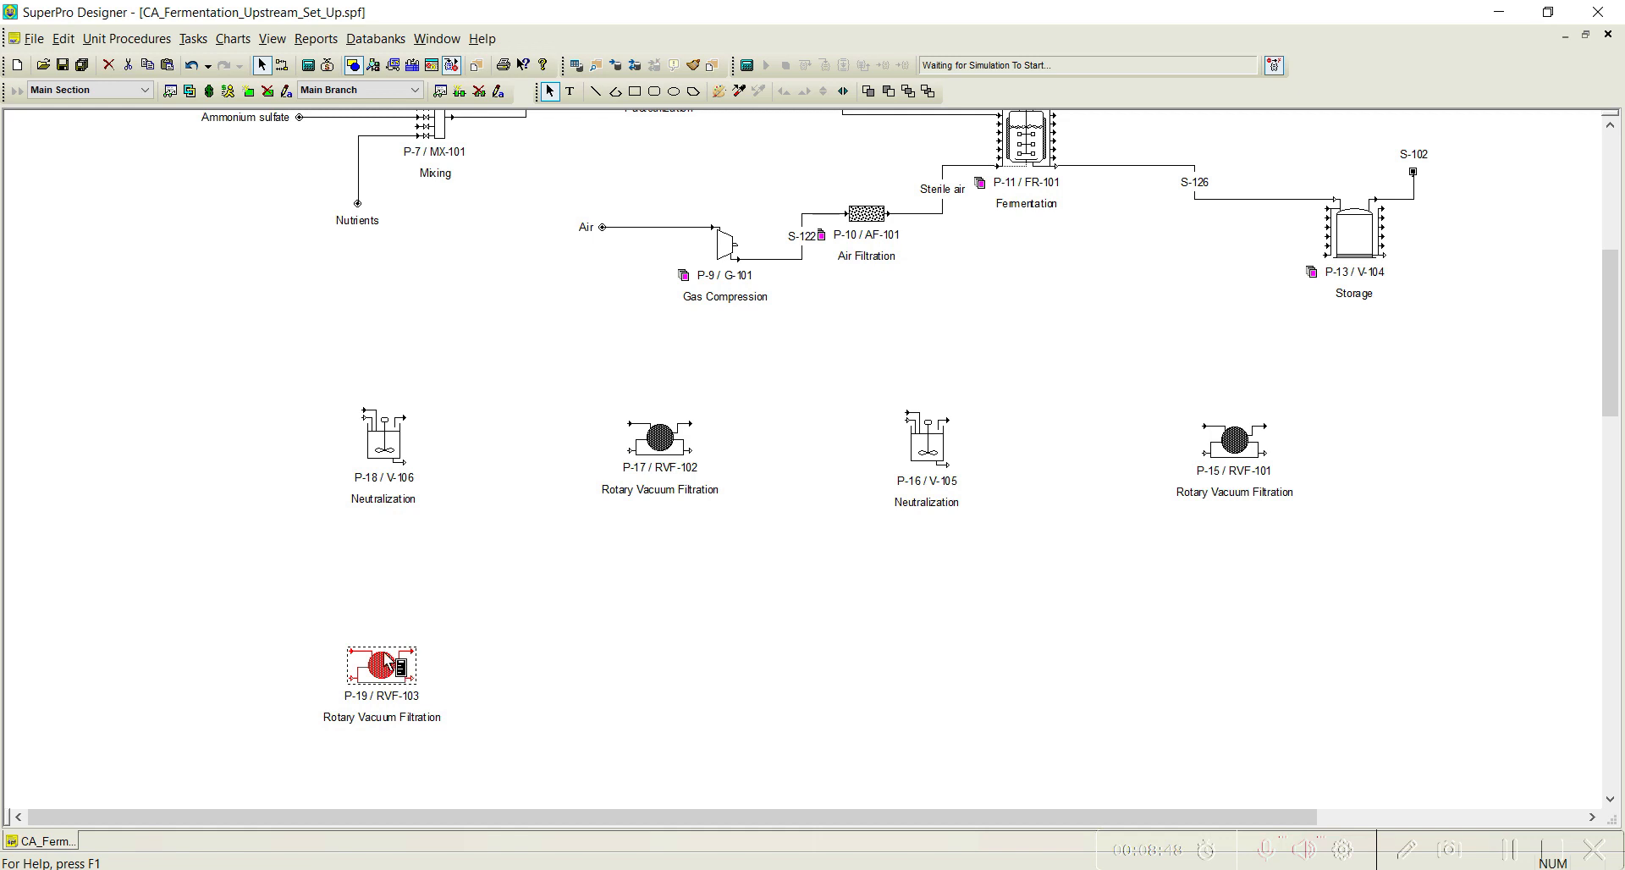
mouse_move(388, 661)
left_mouse_down()
mouse_move(380, 676)
mouse_move(374, 662)
left_mouse_up()
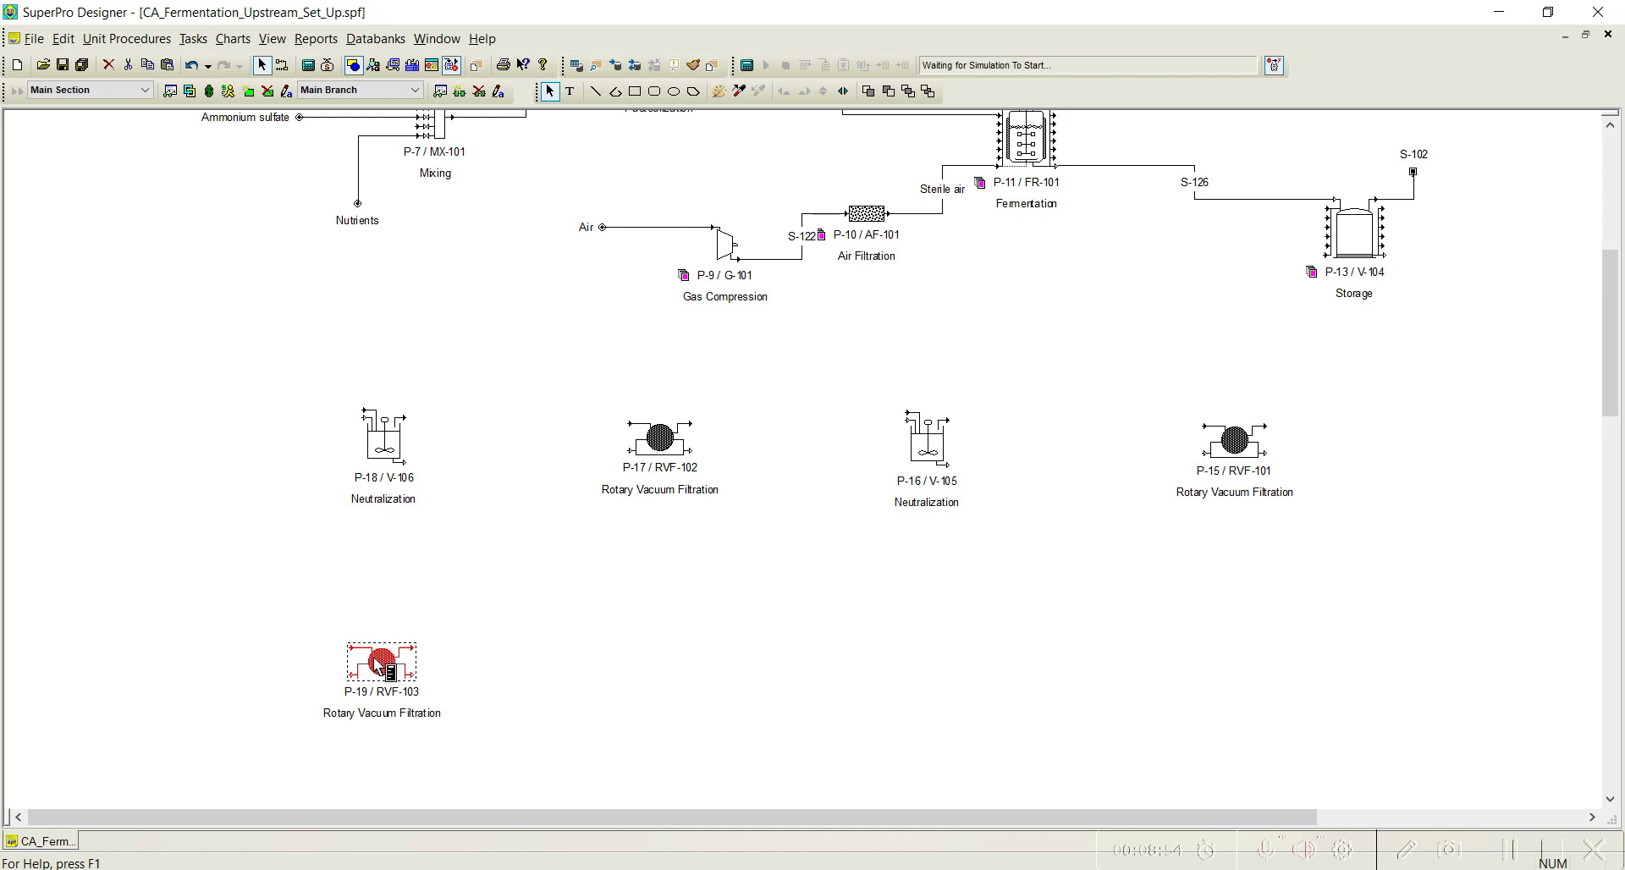
Add a Continuous Crystallization procedure to the right of the P-19 rotary vacuum filter.
left_click(143, 44)
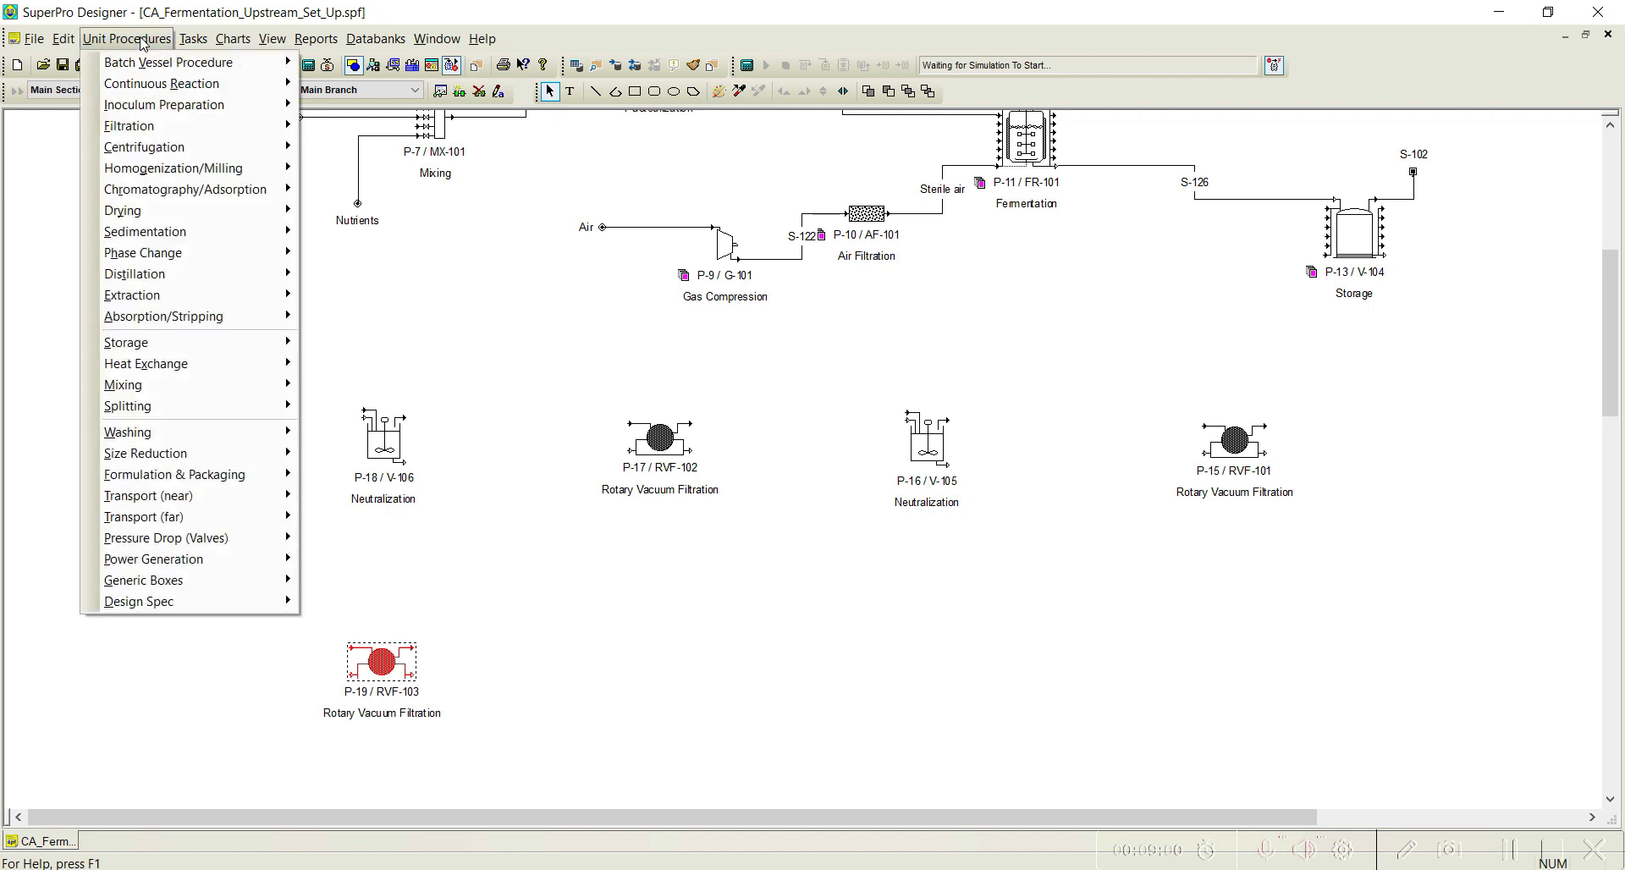
mouse_move(246, 253)
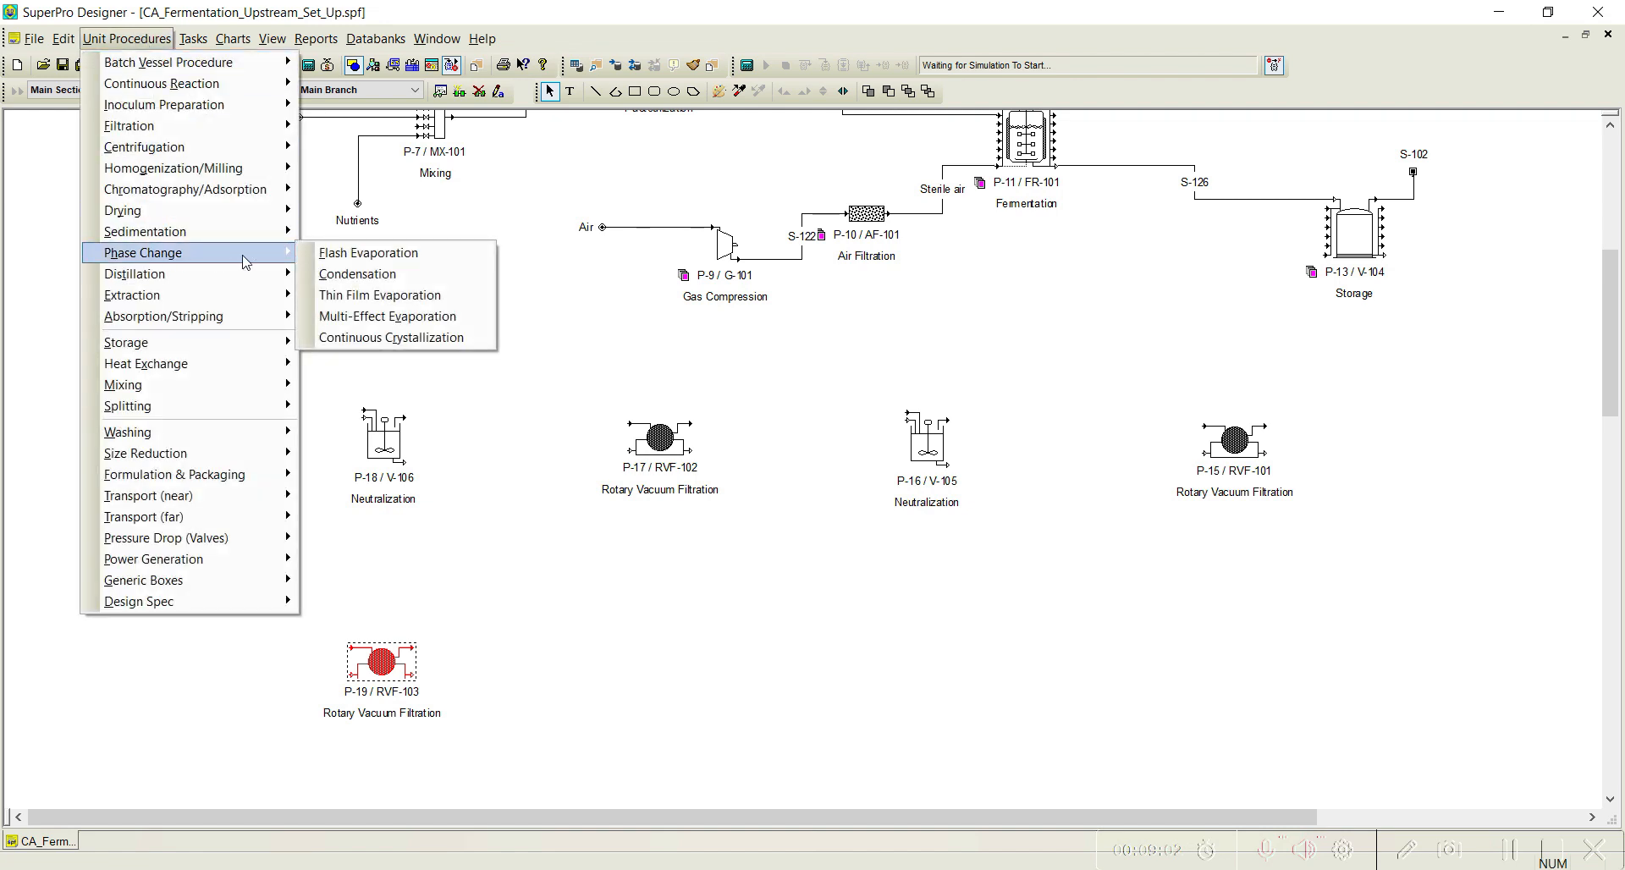
left_click(389, 337)
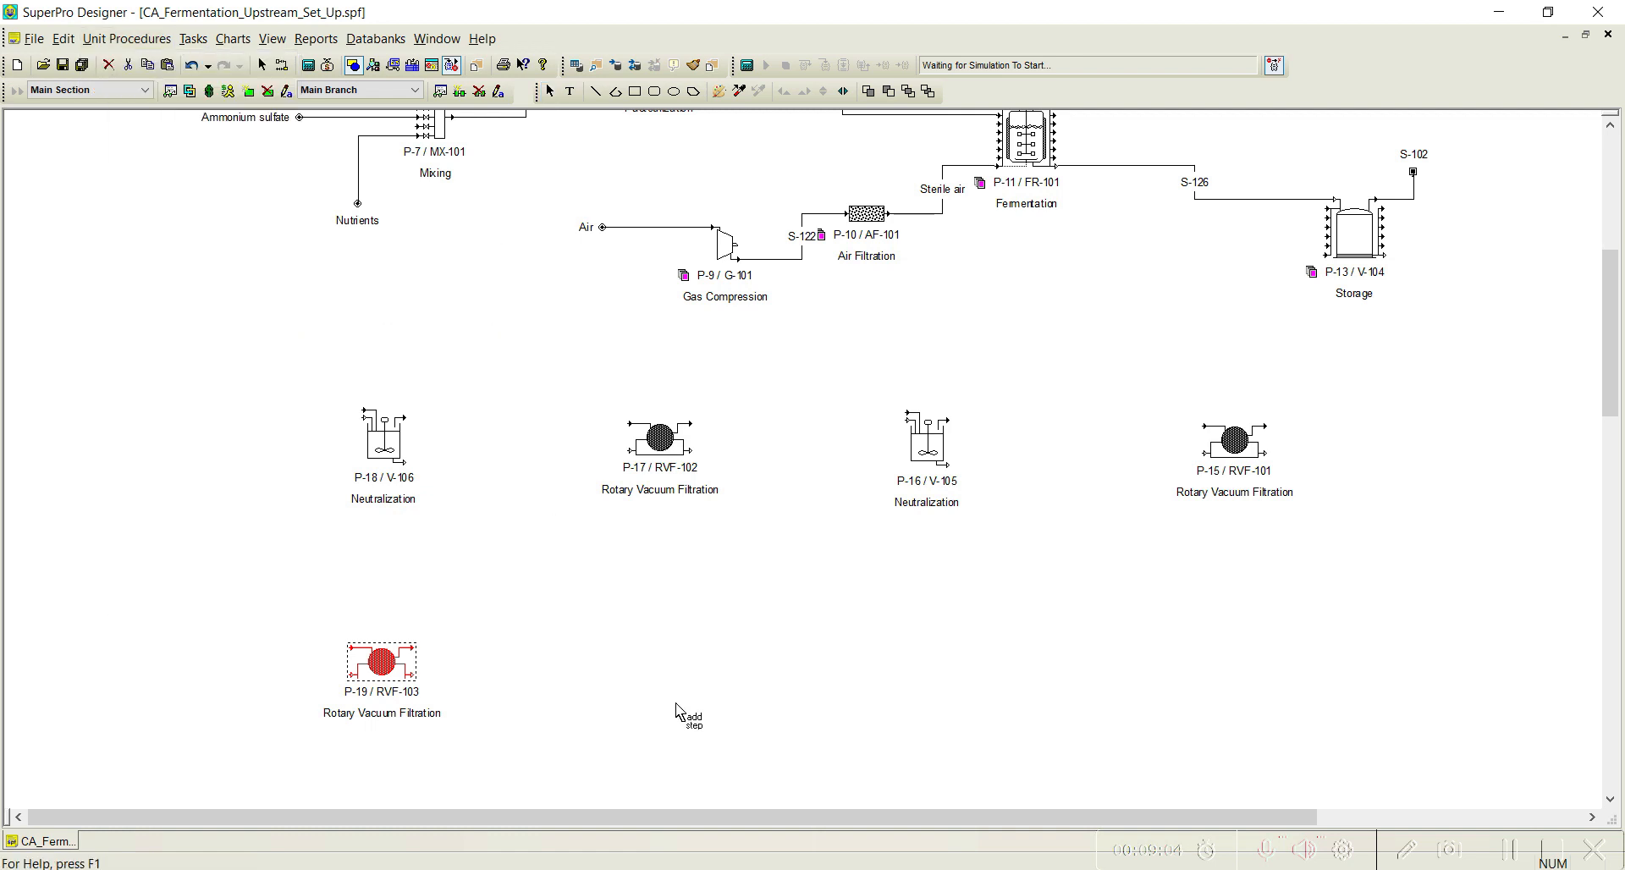
left_click(667, 646)
left_click_drag(667, 645, 698, 662)
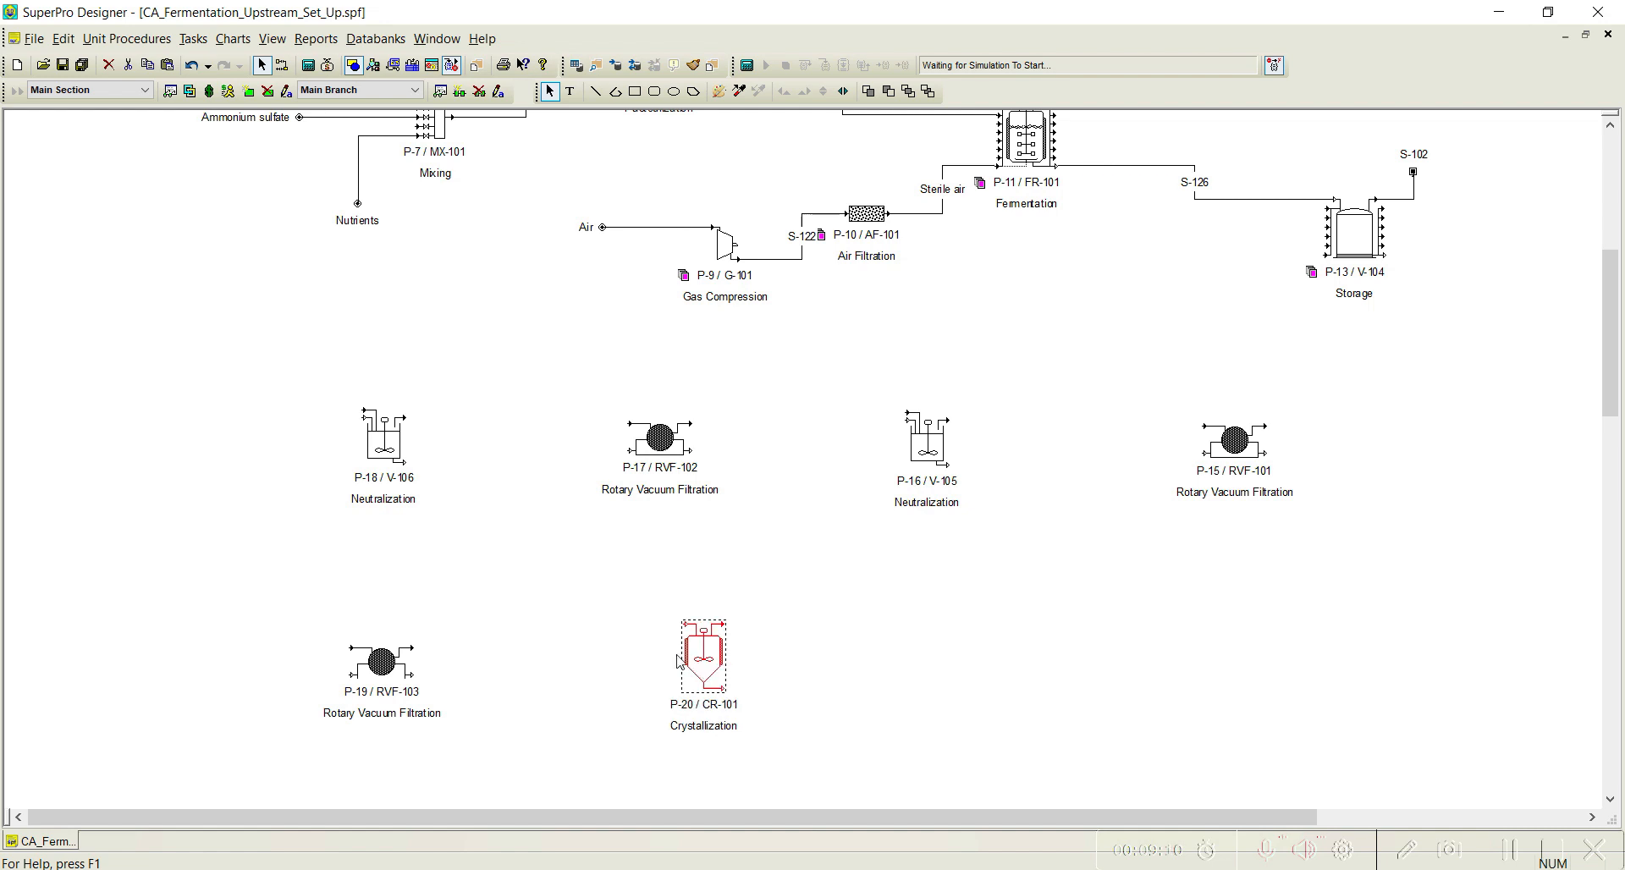
Add a fourth Rotary Vacuum Filtration procedure to the right of the P-20 crystallizer.
left_click(127, 39)
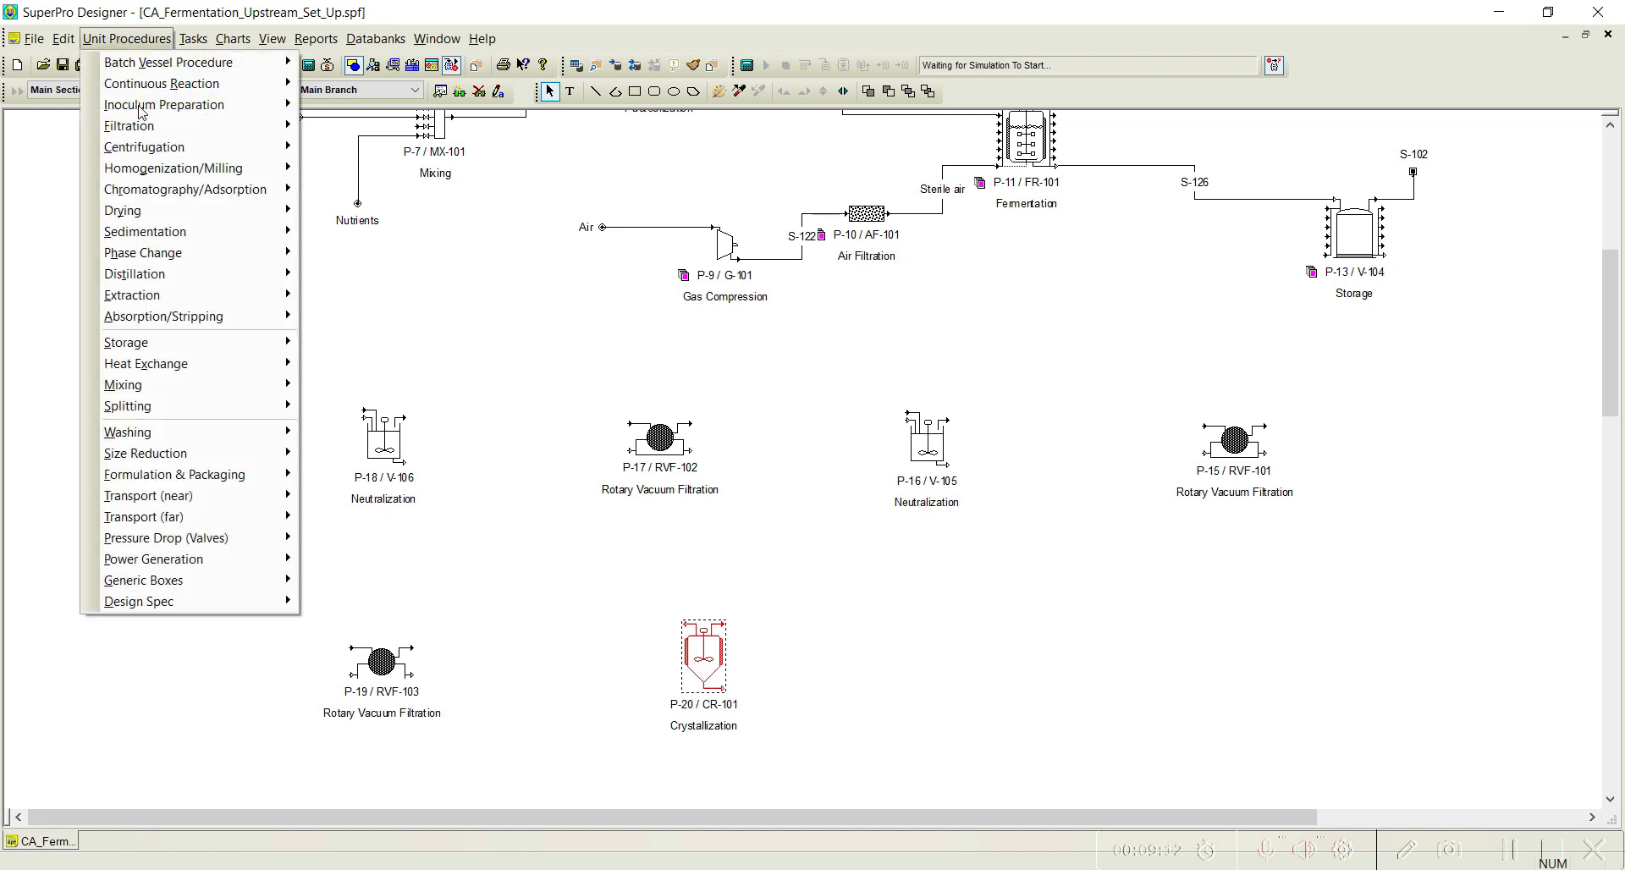
mouse_move(145, 125)
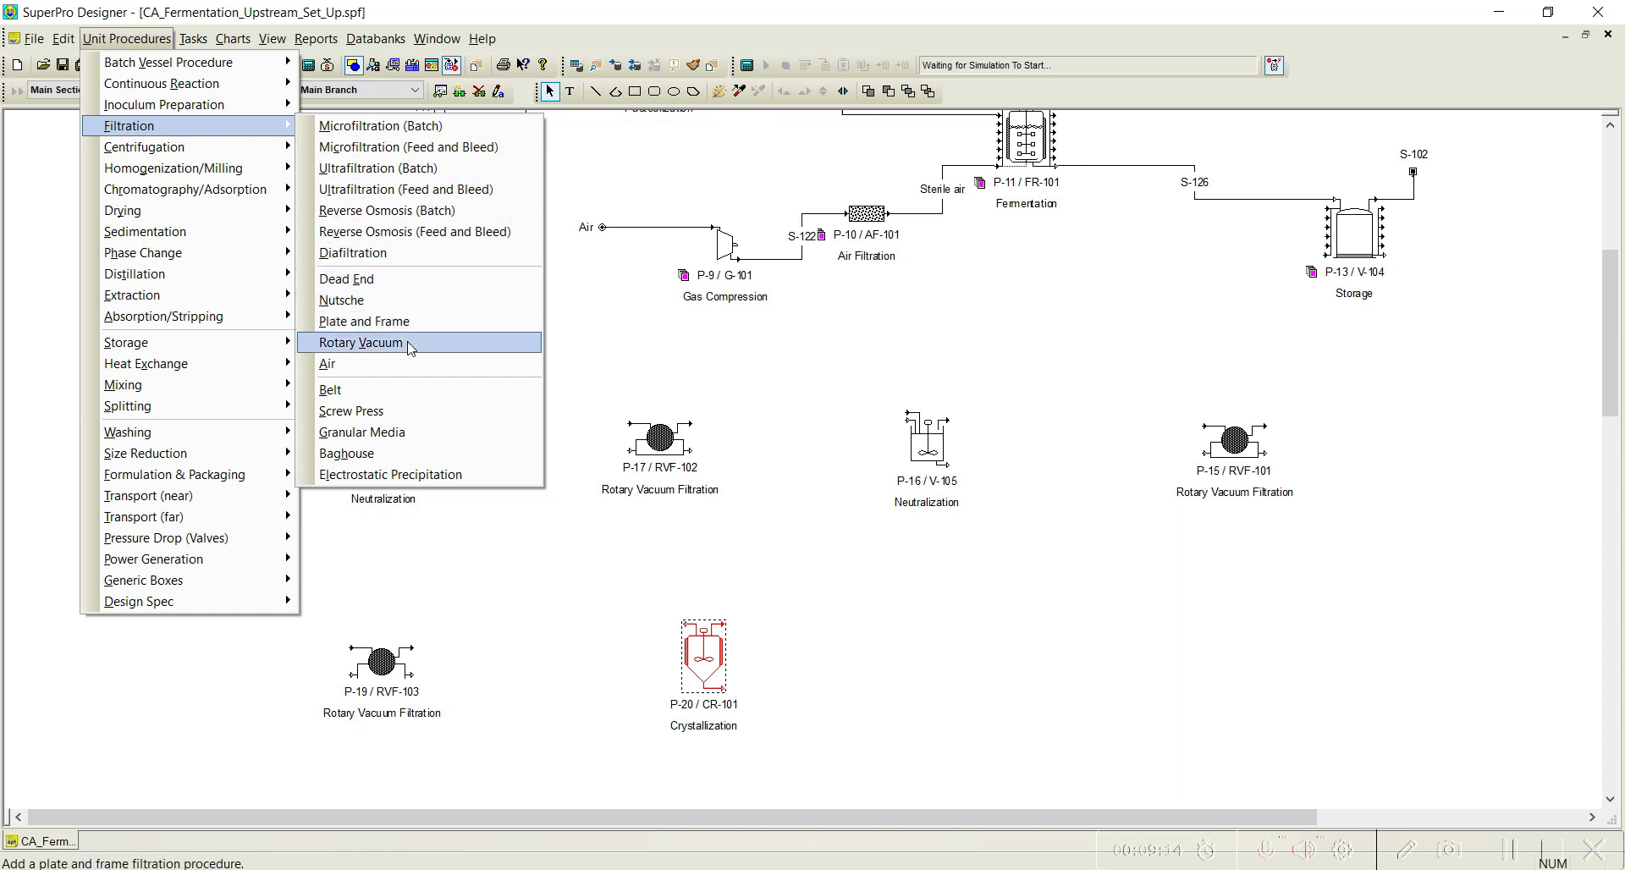
left_click(364, 342)
left_click(1012, 667)
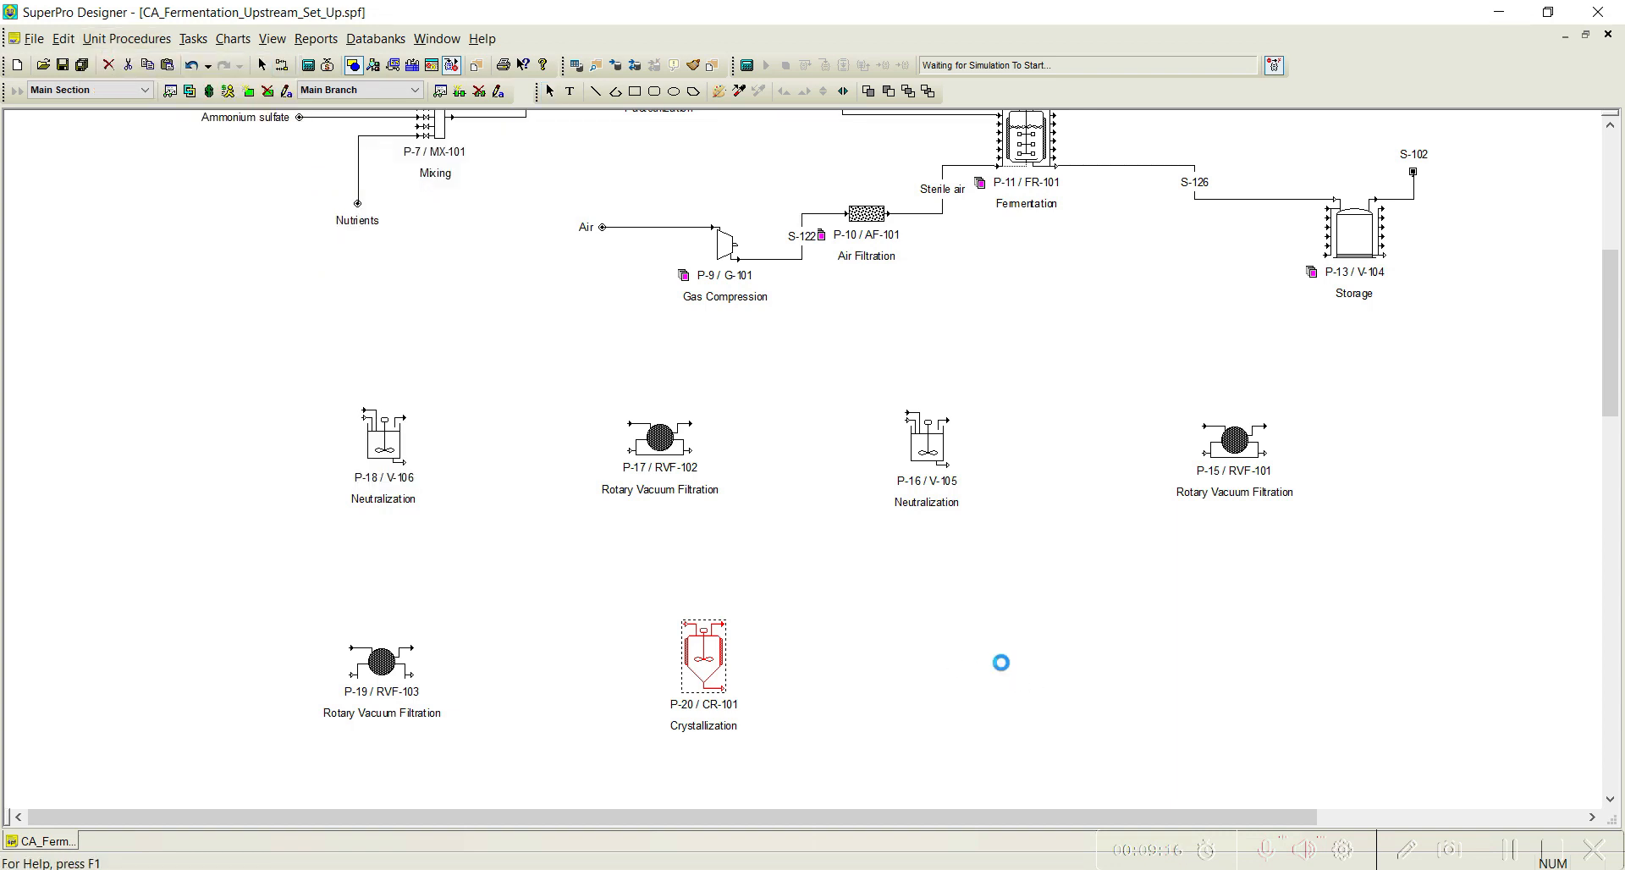
left_click_drag(1004, 665, 996, 664)
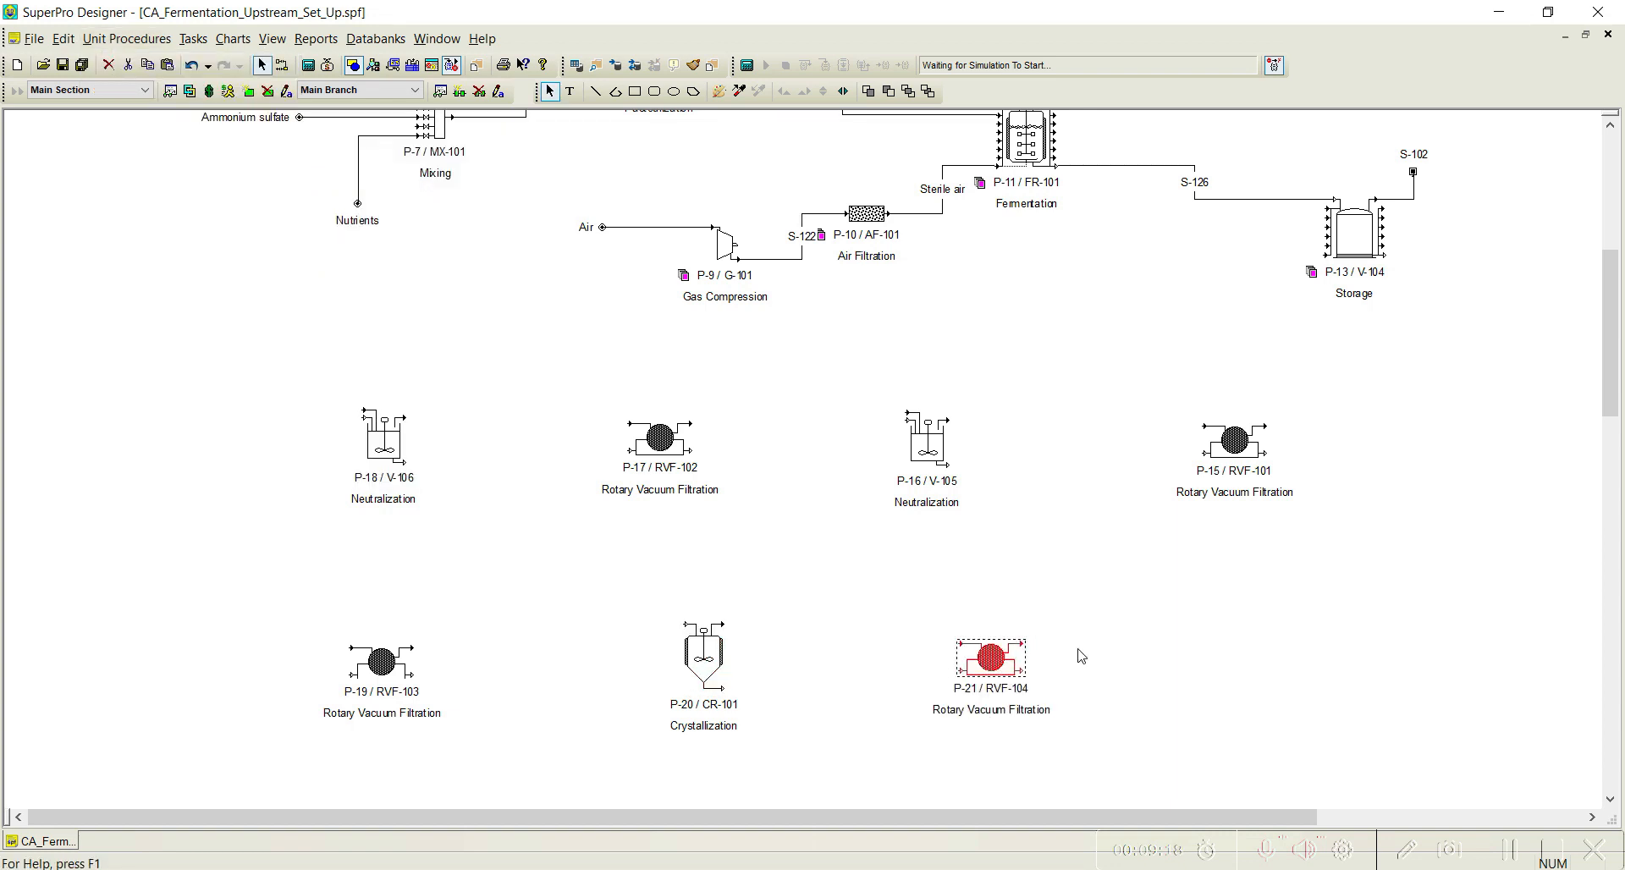
left_click(1084, 644)
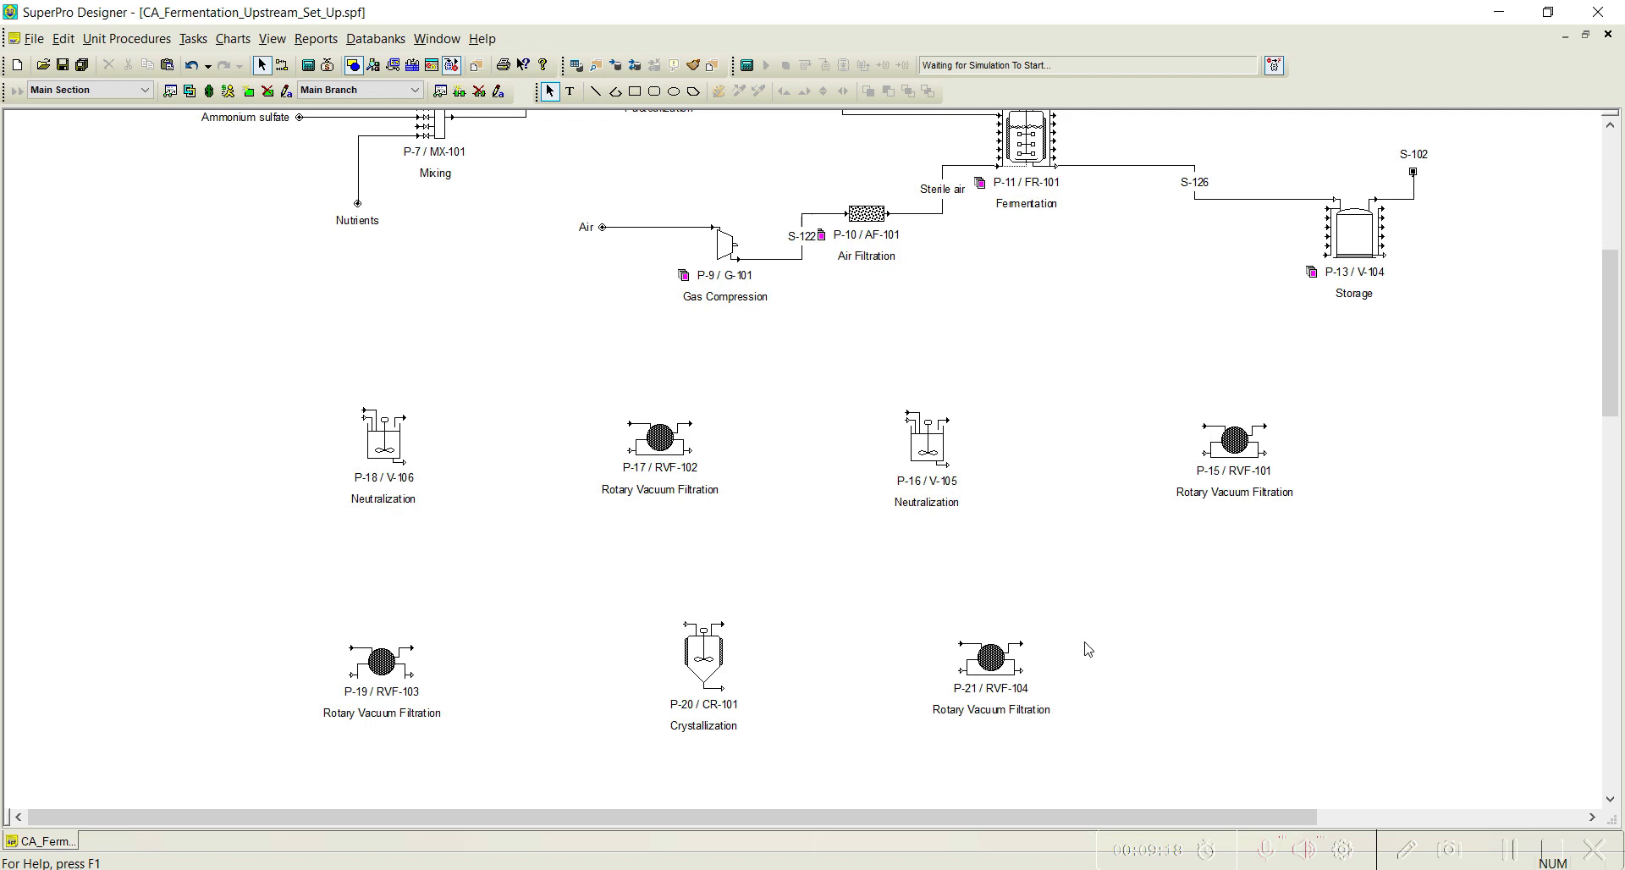
Add a Rotary Drying procedure to the right of the P-21 rotary vacuum filter and align it with the row.
left_click(112, 39)
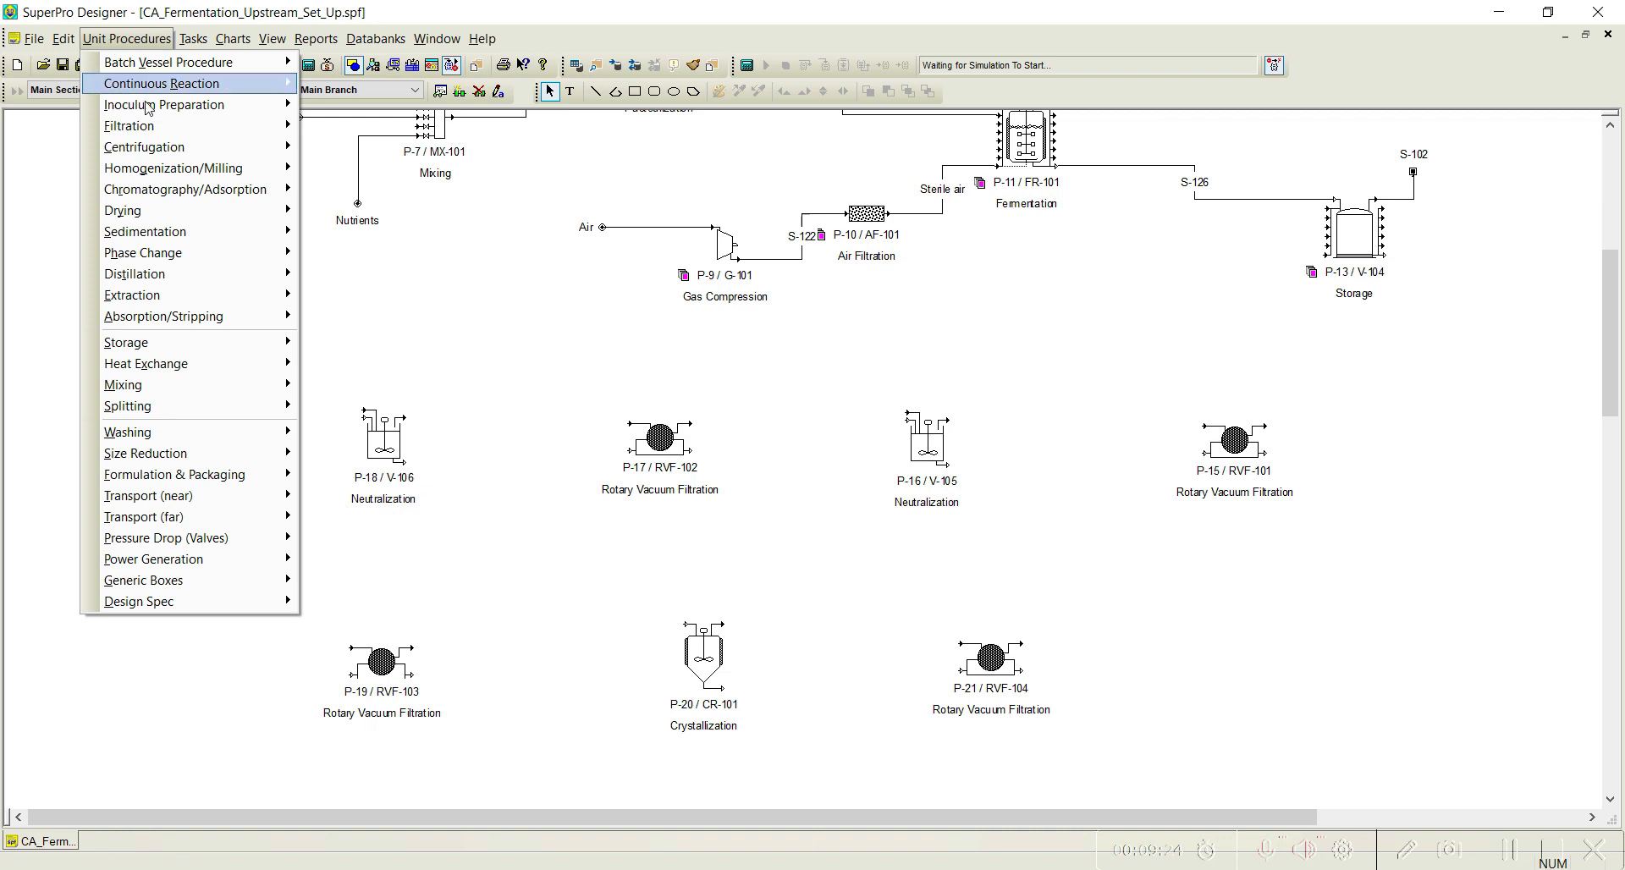
mouse_move(187, 211)
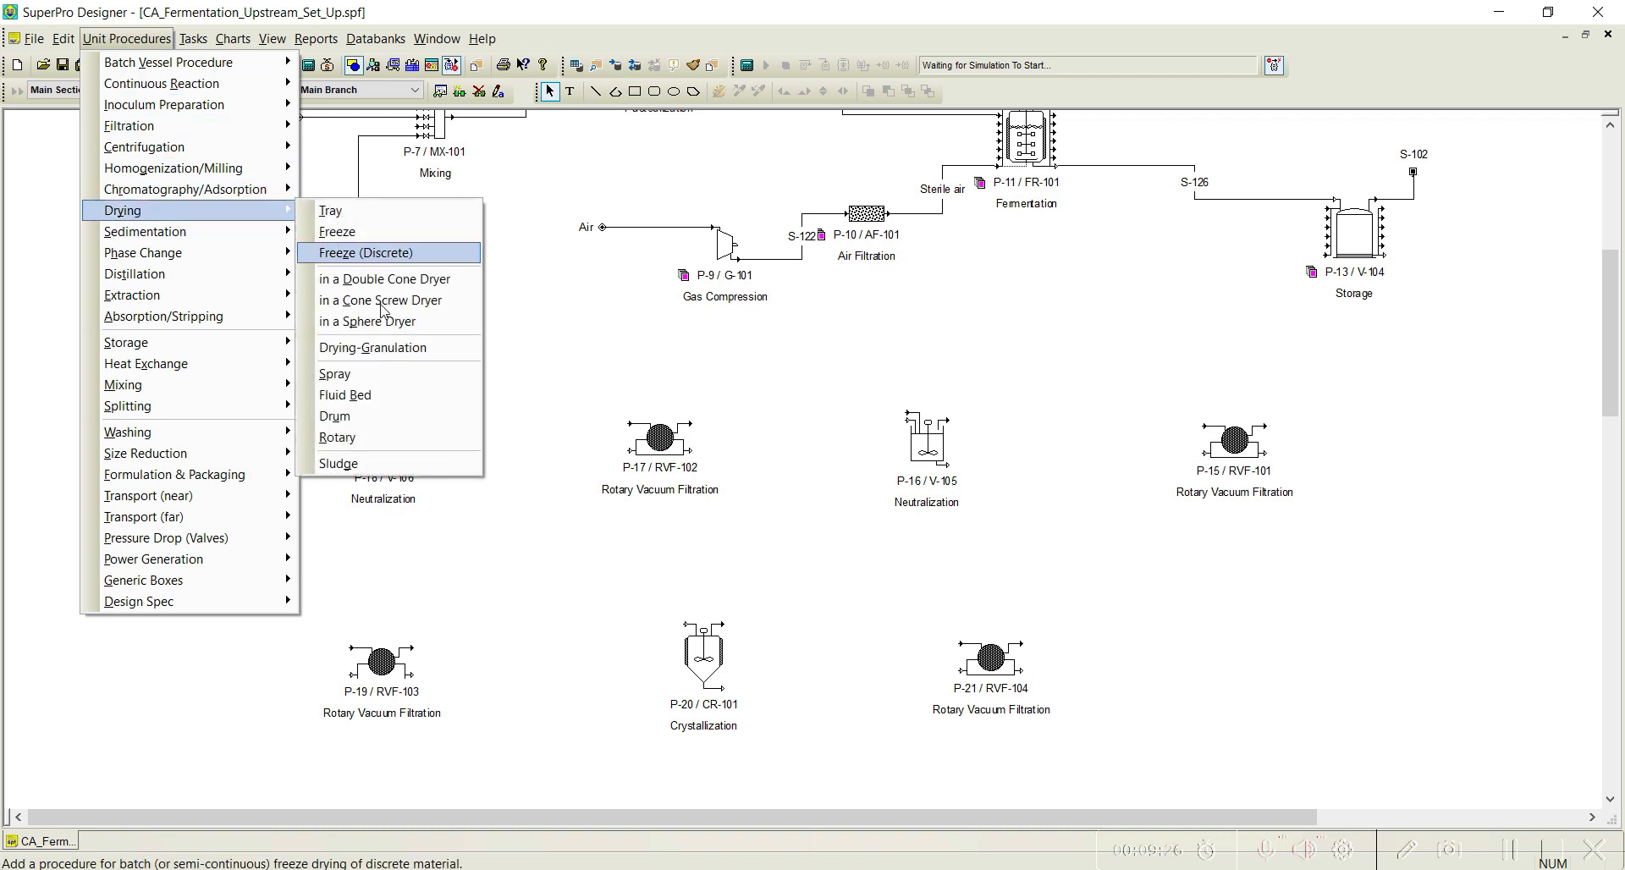
left_click(347, 437)
left_click(1252, 655)
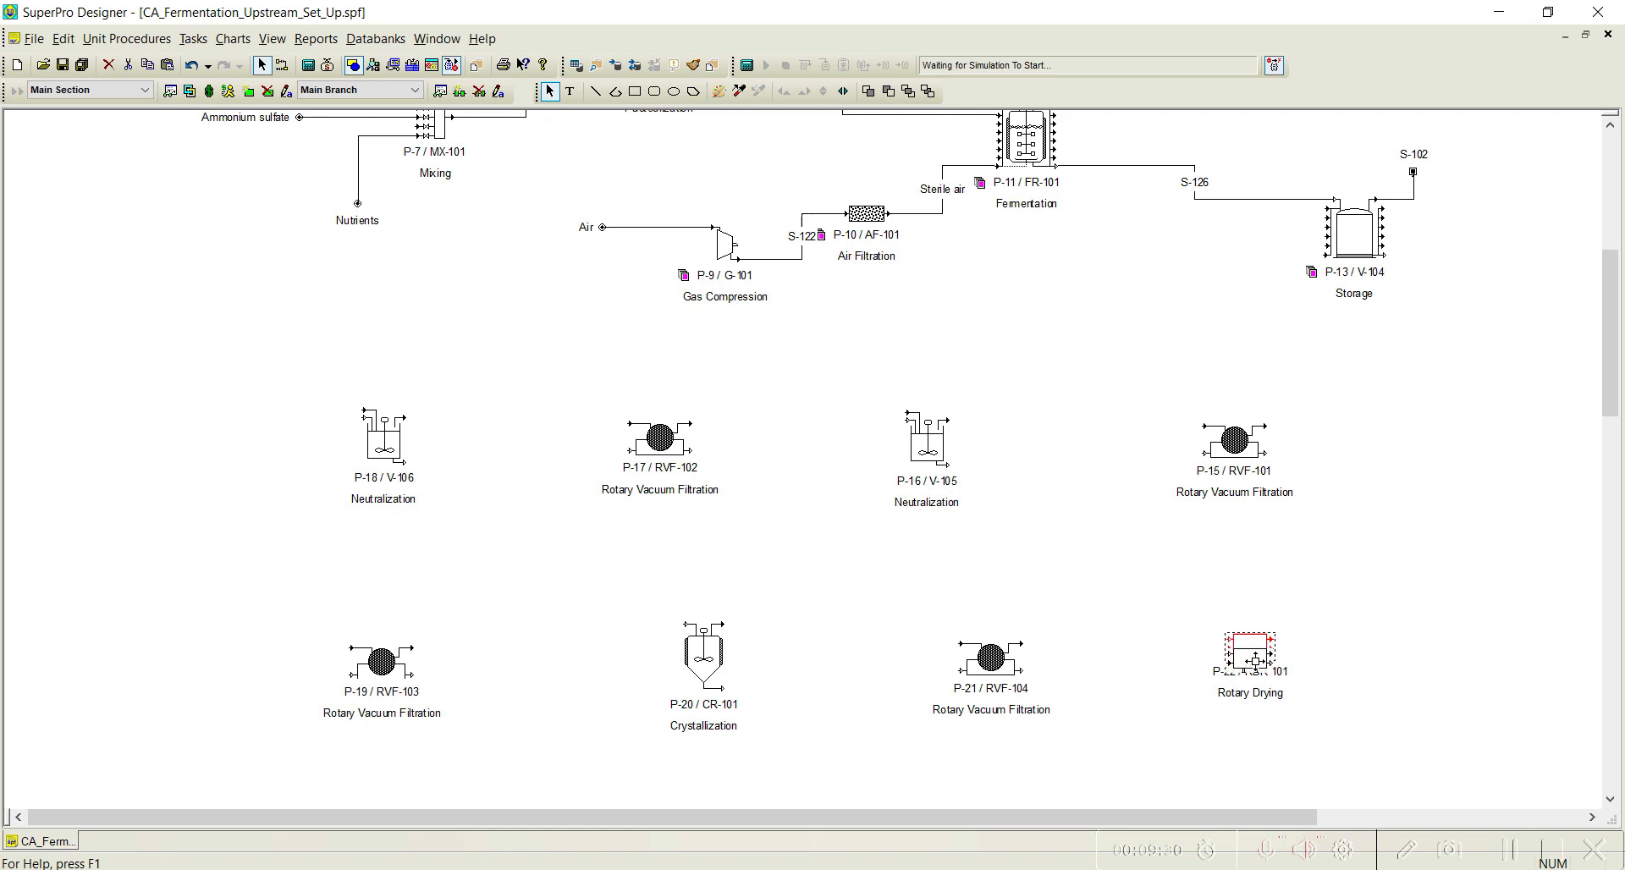
left_click_drag(1255, 661, 1261, 648)
left_click_drag(1260, 648, 1267, 652)
left_click(1313, 600)
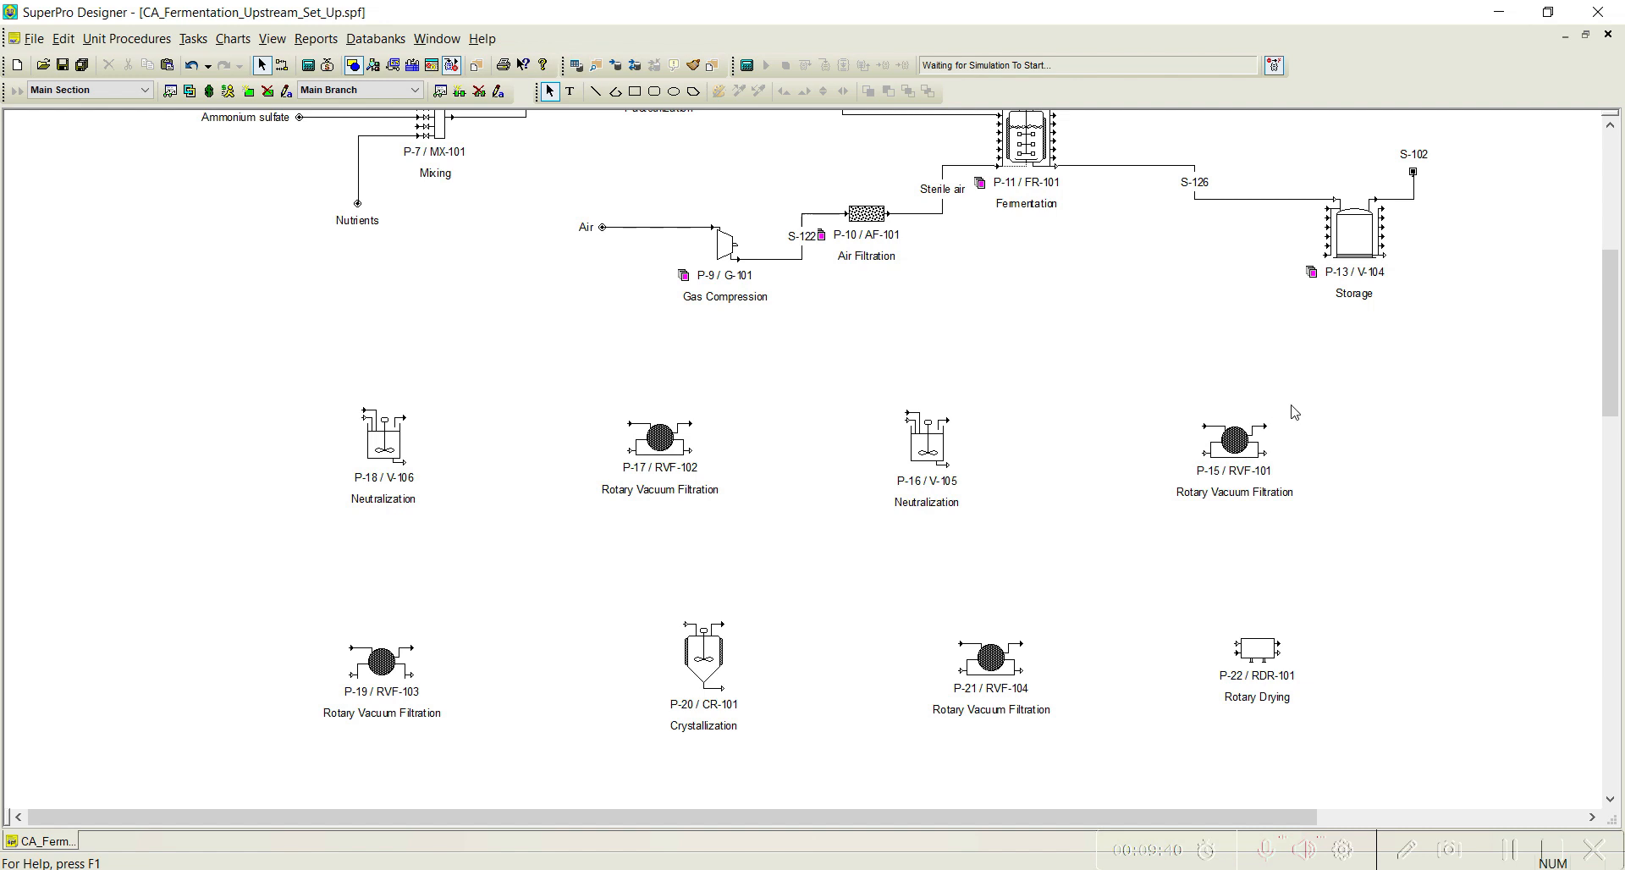
Flip the flow direction of the P-15 and P-17 rotary vacuum filters and the P-16 and P-18 neutralizers.
right_click(1237, 456)
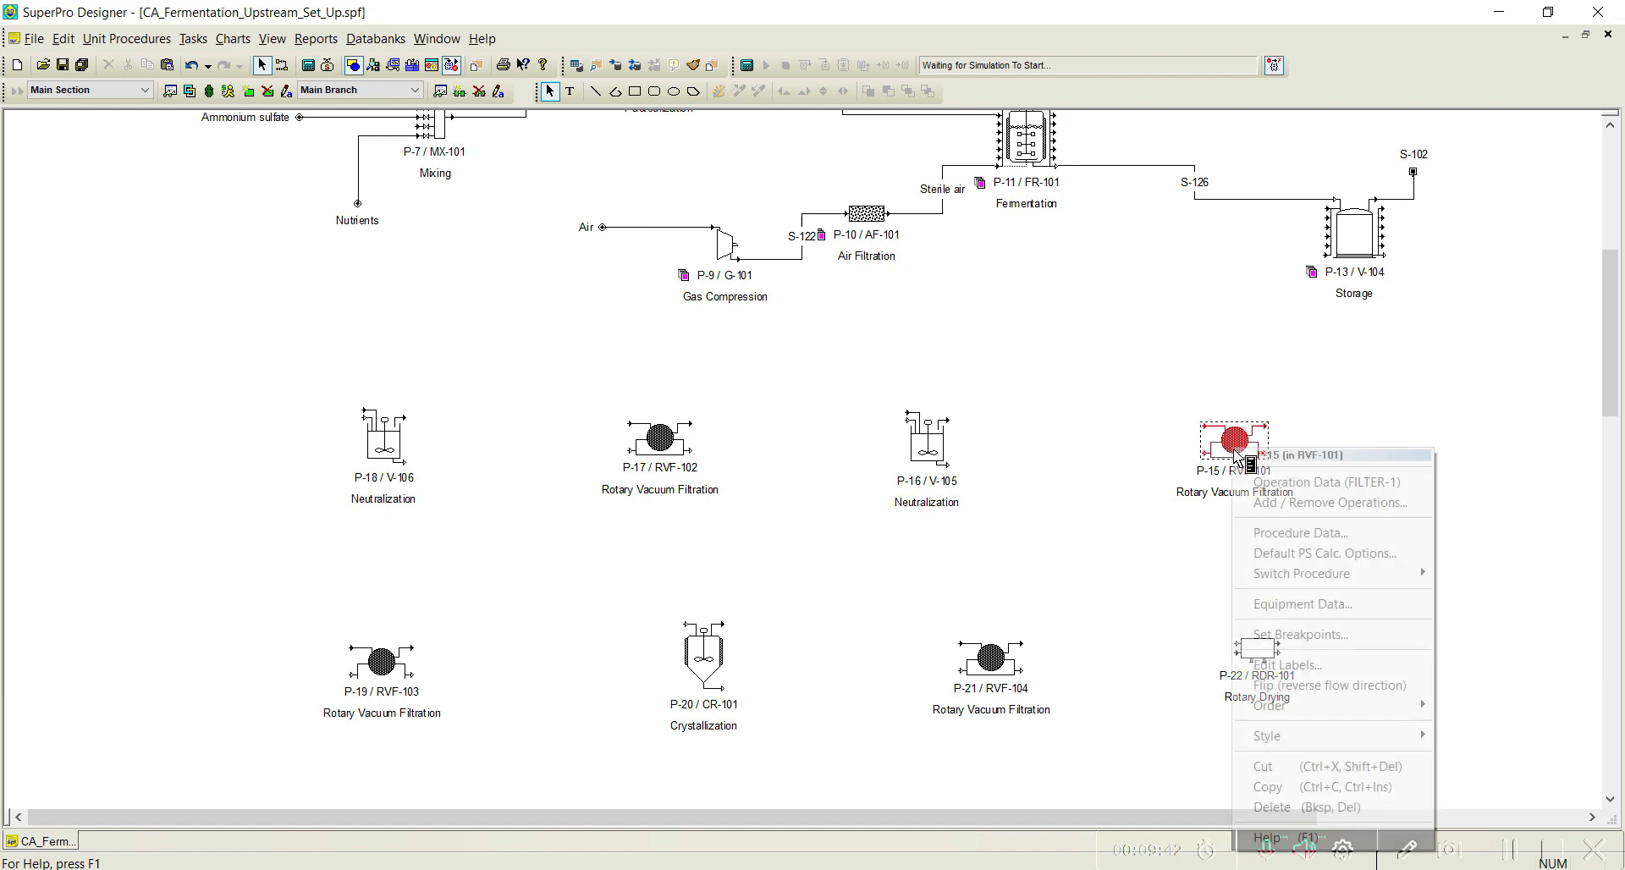
left_click(1300, 685)
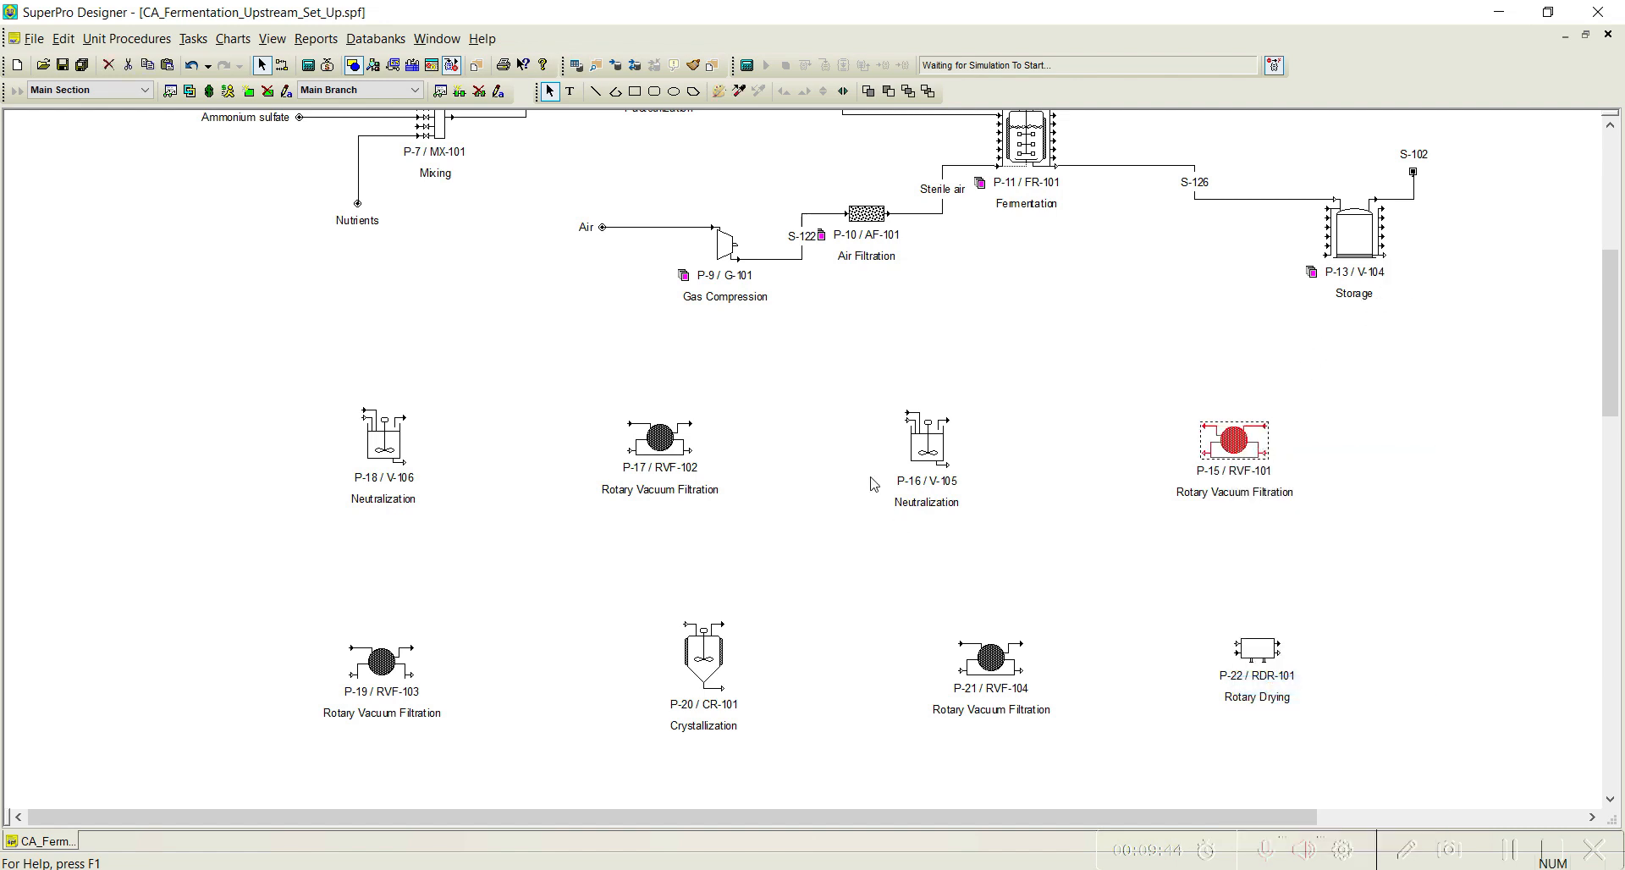
right_click(946, 442)
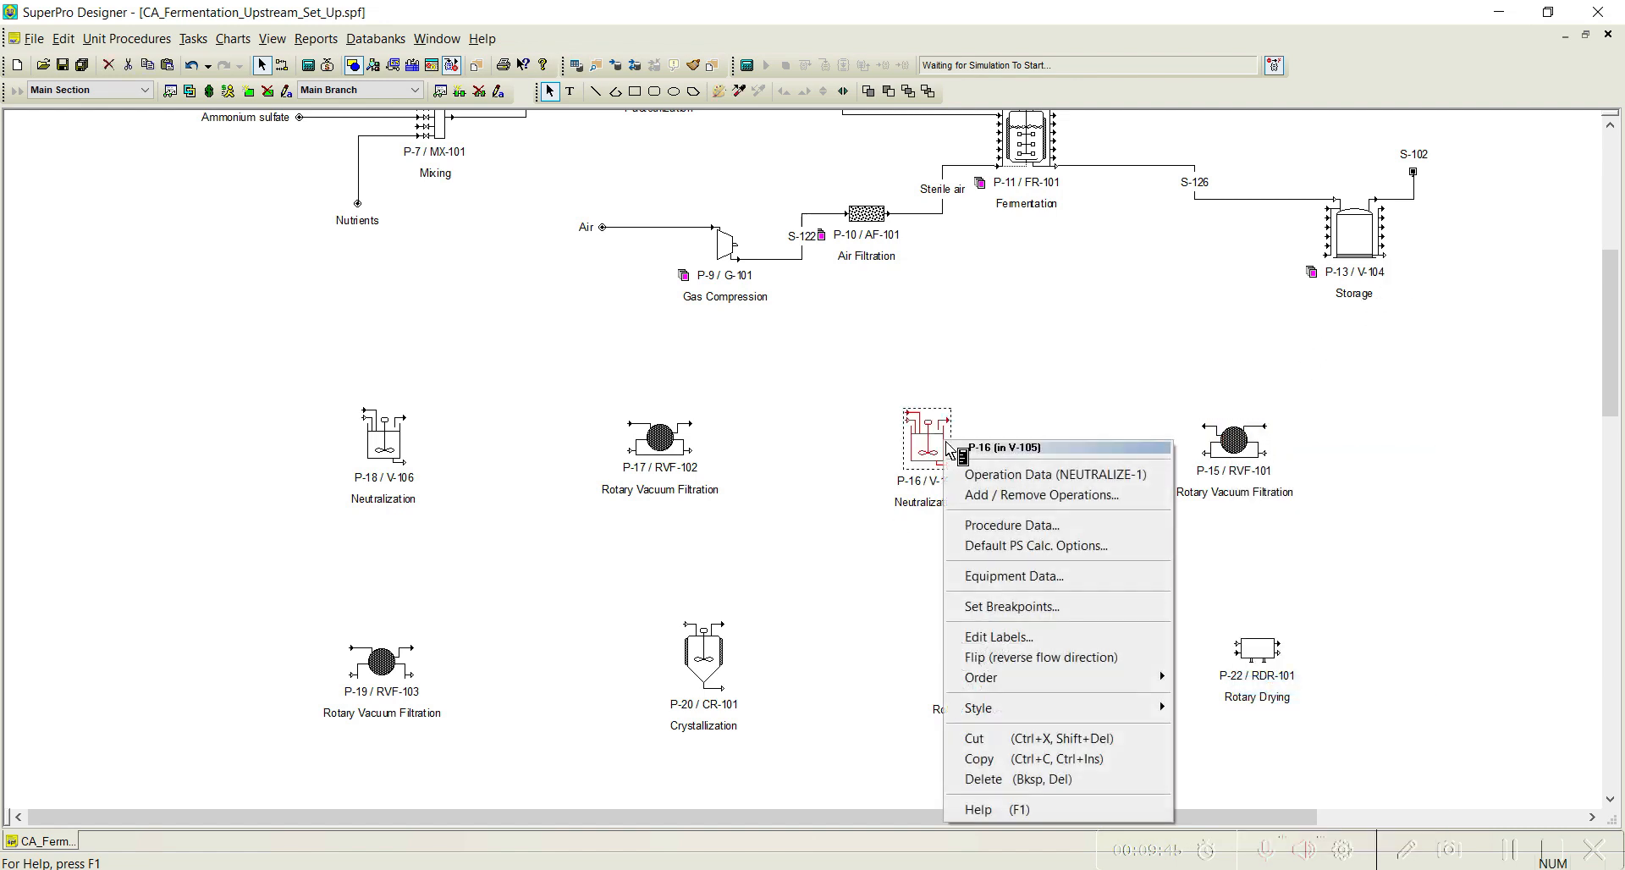
left_click(1022, 657)
right_click(666, 447)
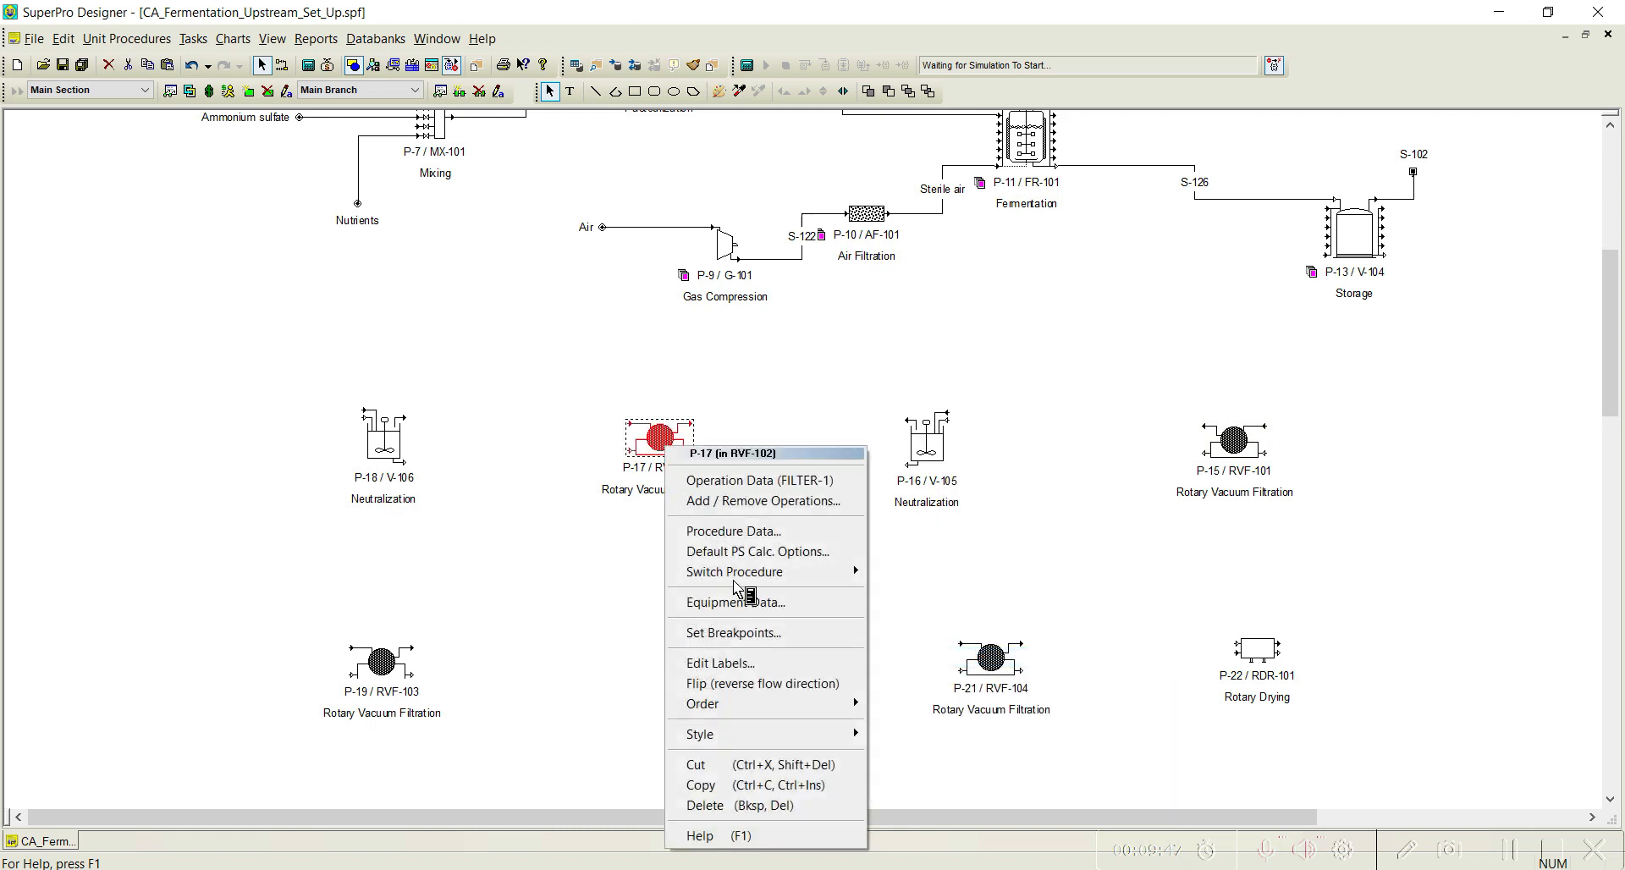
left_click(756, 684)
right_click(364, 434)
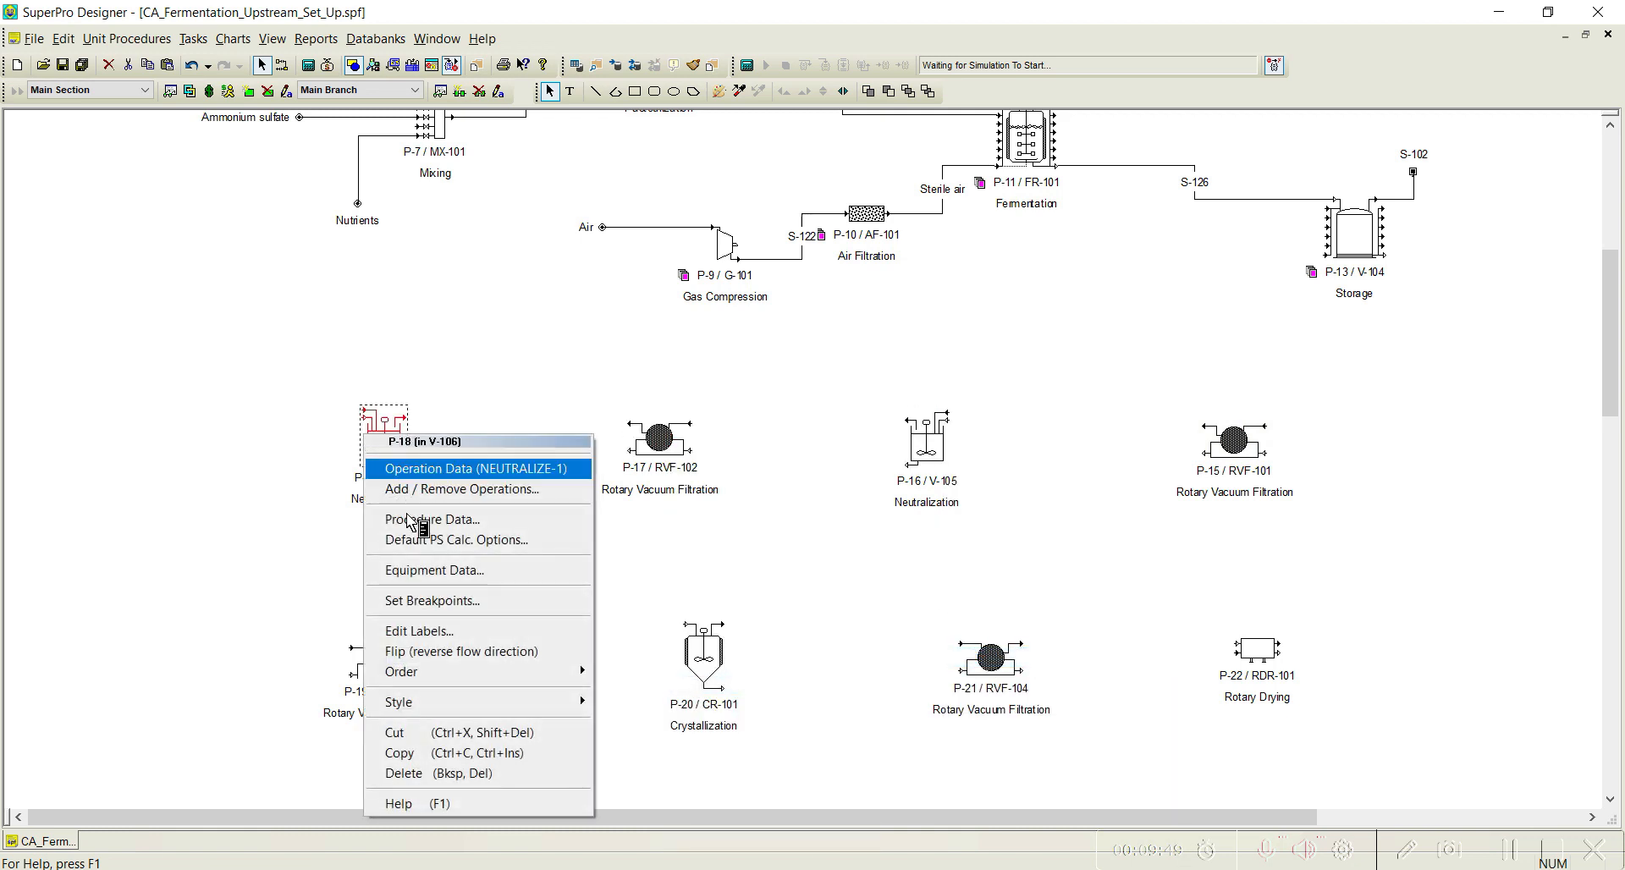
left_click(474, 652)
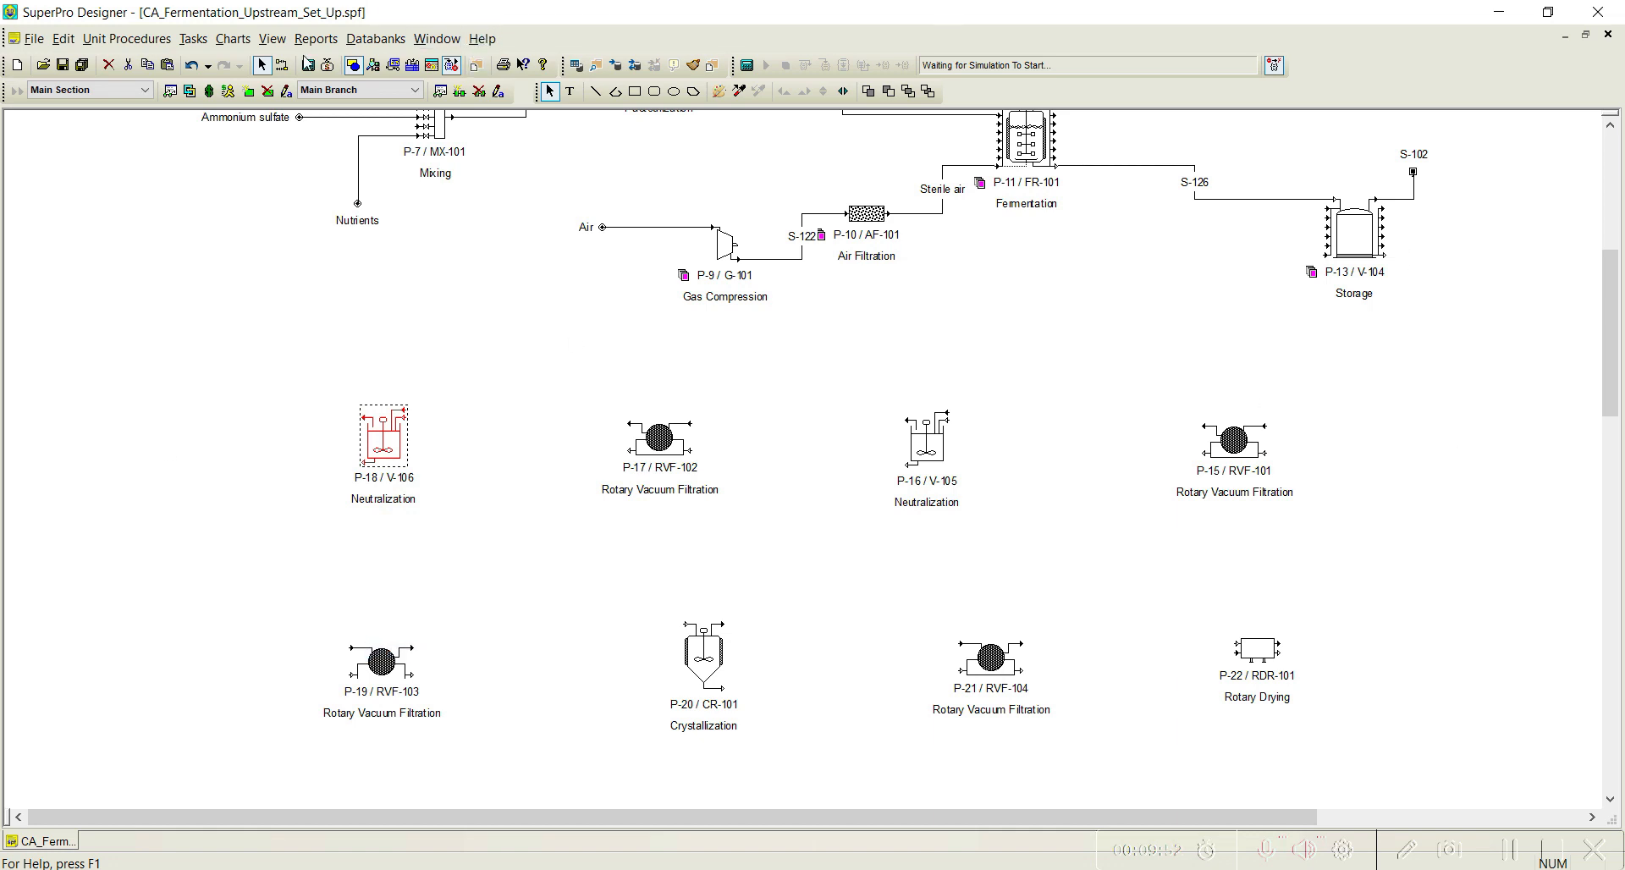
Connect the P-13 storage tank to the P-15 filter's lower inlet, and add a feed stream and an output stream to its upper ports.
left_click(282, 65)
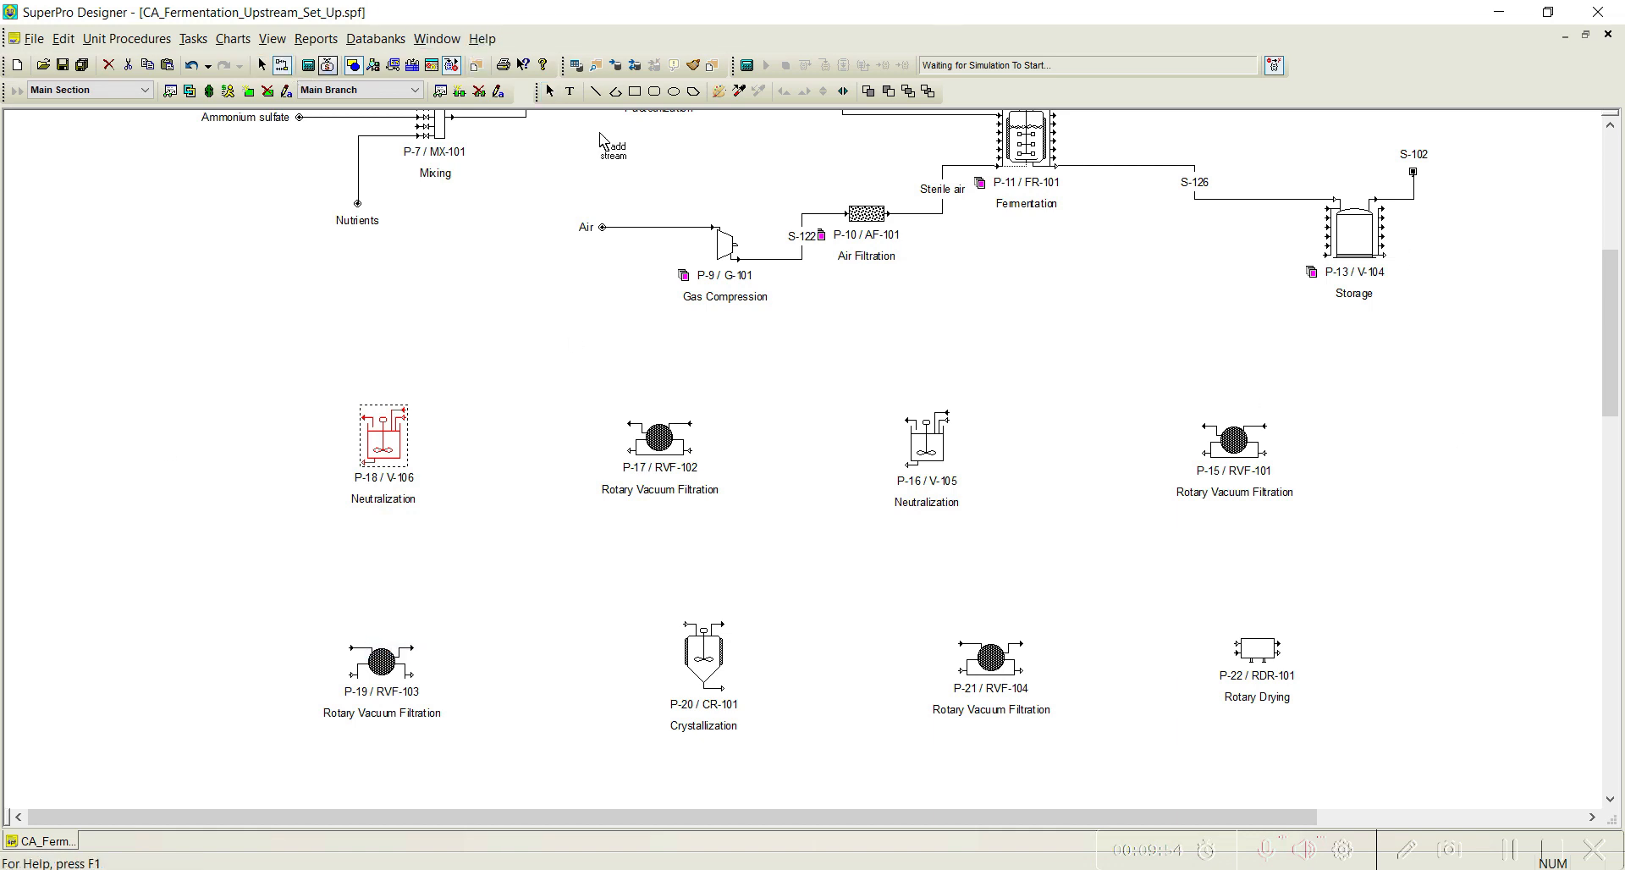
left_click(1386, 256)
left_click(1264, 455)
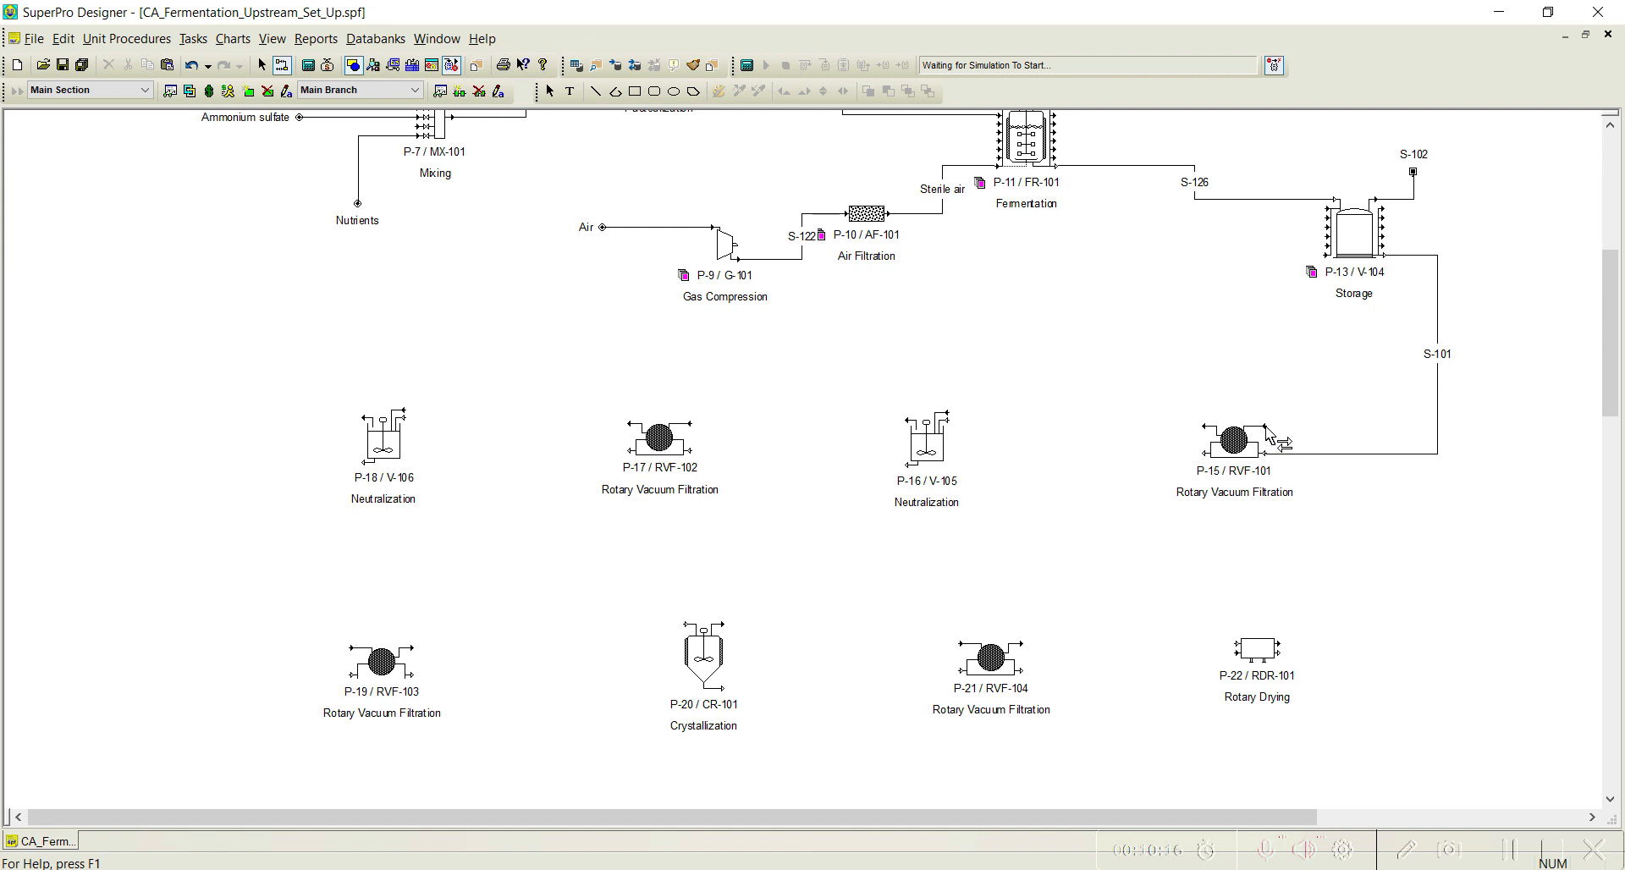
left_click(1318, 353)
left_click(1268, 427)
left_click(1208, 428)
double_click(1184, 378)
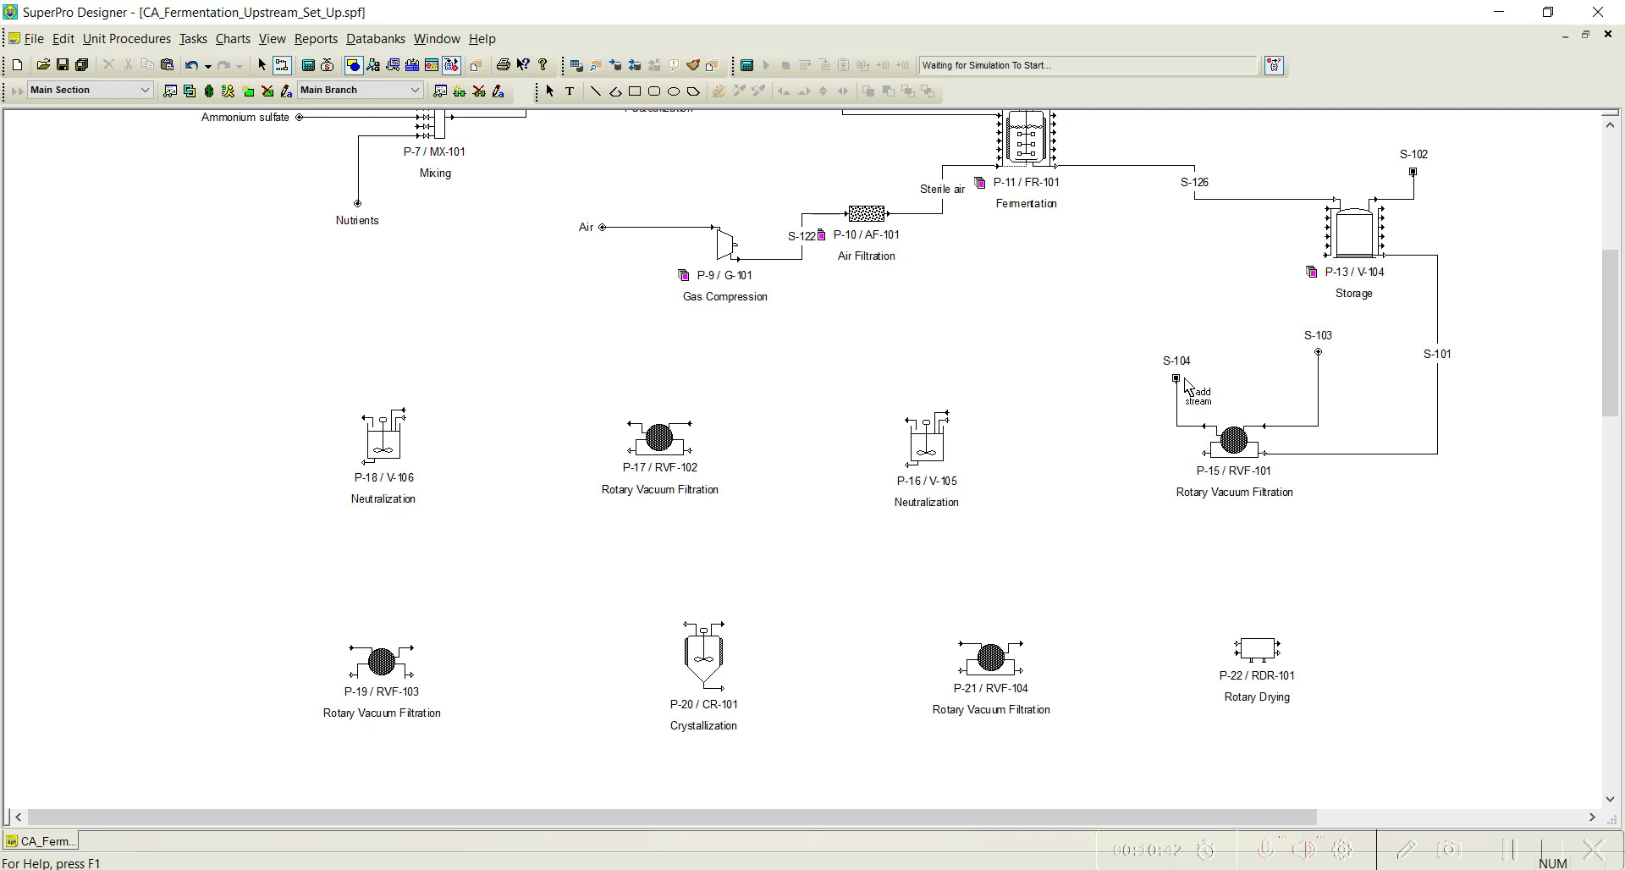
Connect P-15's lower outlet to the P-16 neutralizer, and add a neutralizing agent feed and an upper output stream to P-16.
left_click(1203, 455)
left_click(948, 415)
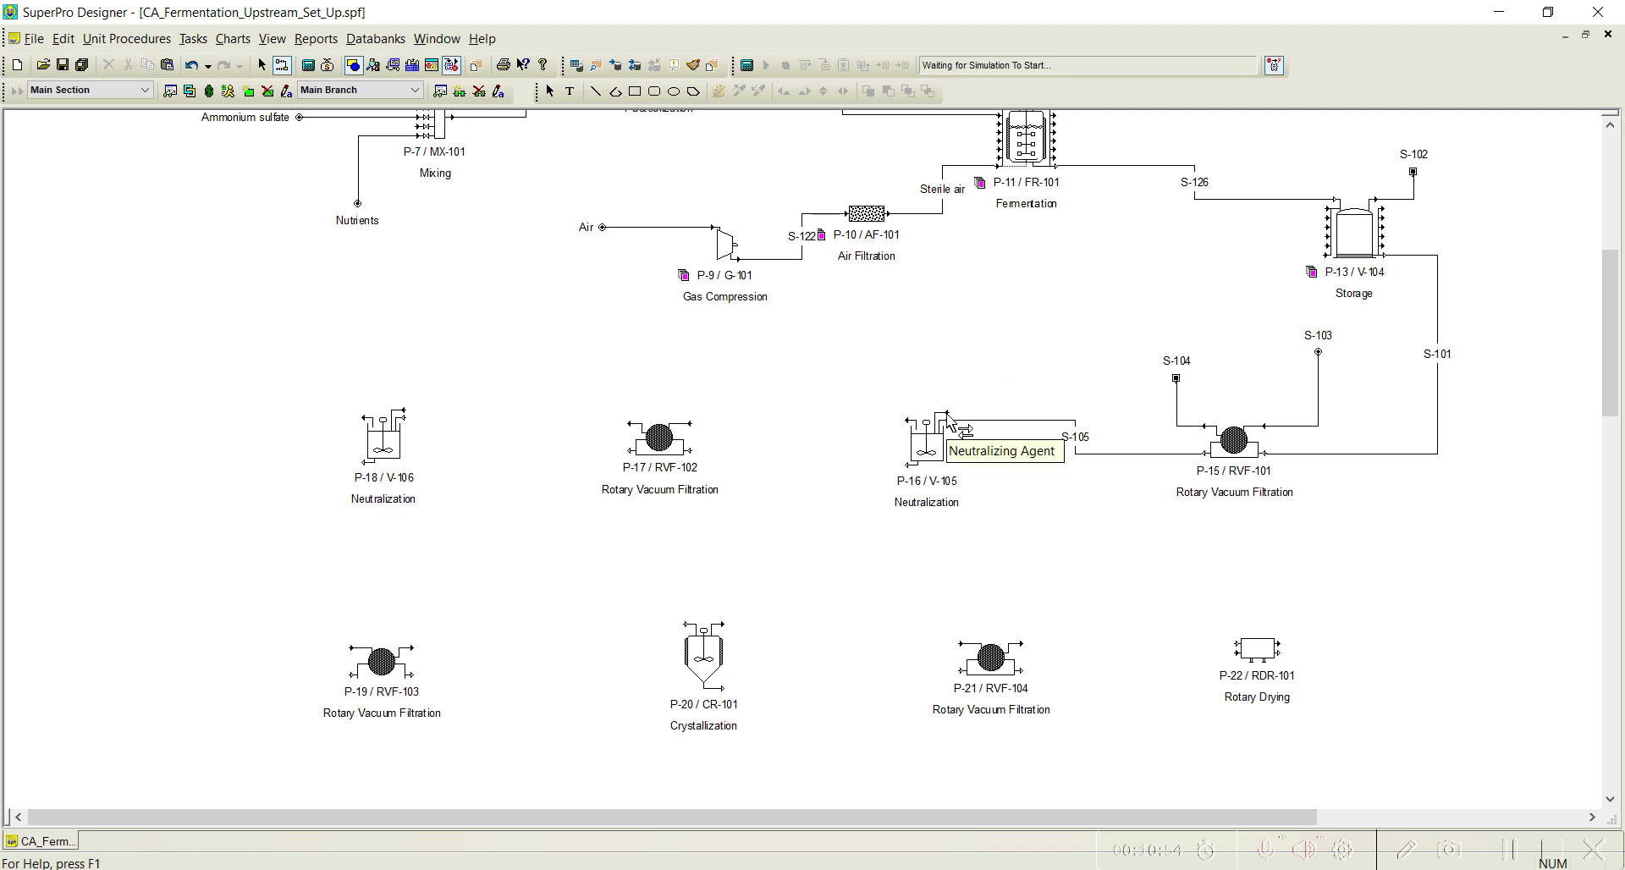
left_click(989, 323)
left_click(949, 415)
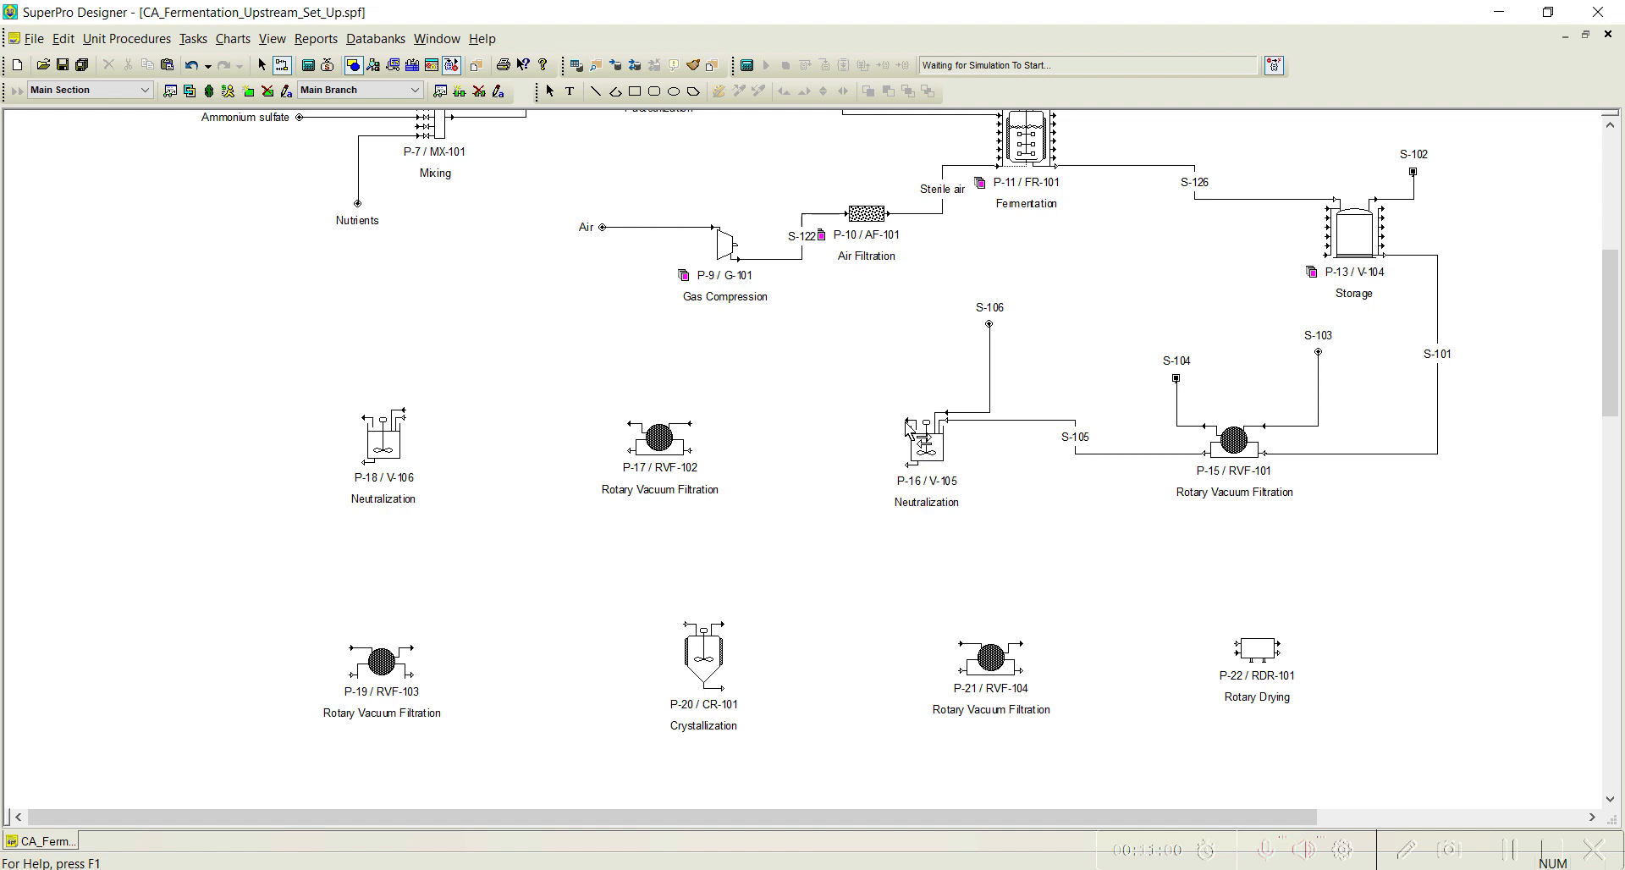
left_click(908, 420)
double_click(884, 359)
Connect P-16's bottom outlet to the P-17 rotary vacuum filter and add a feed stream to P-17's upper inlet.
left_click(905, 466)
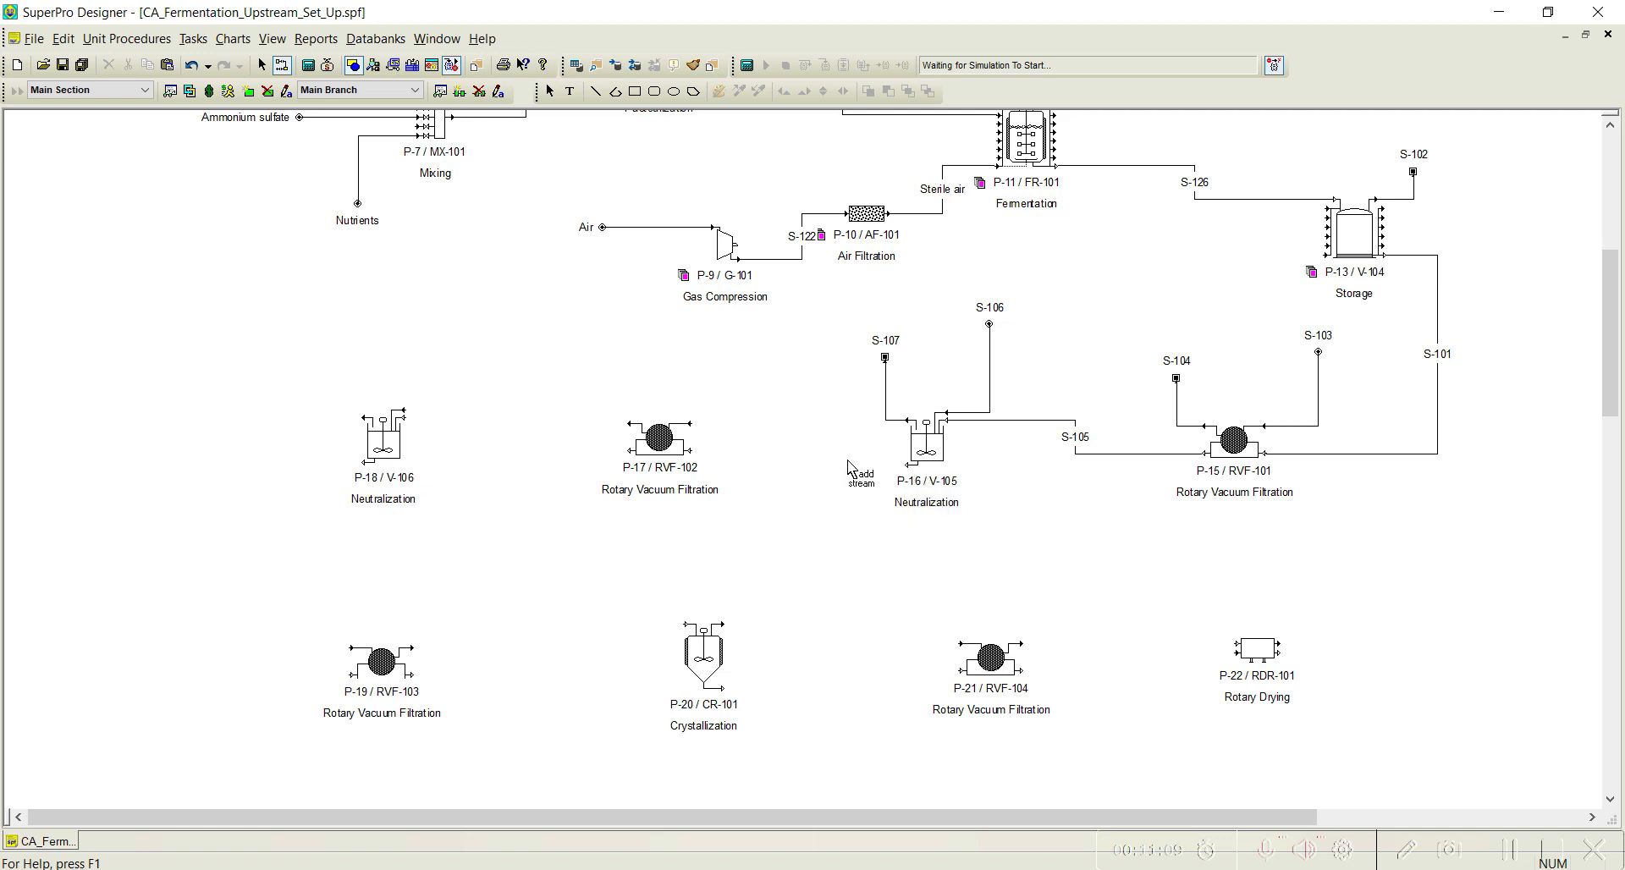
left_click(691, 449)
left_click(740, 358)
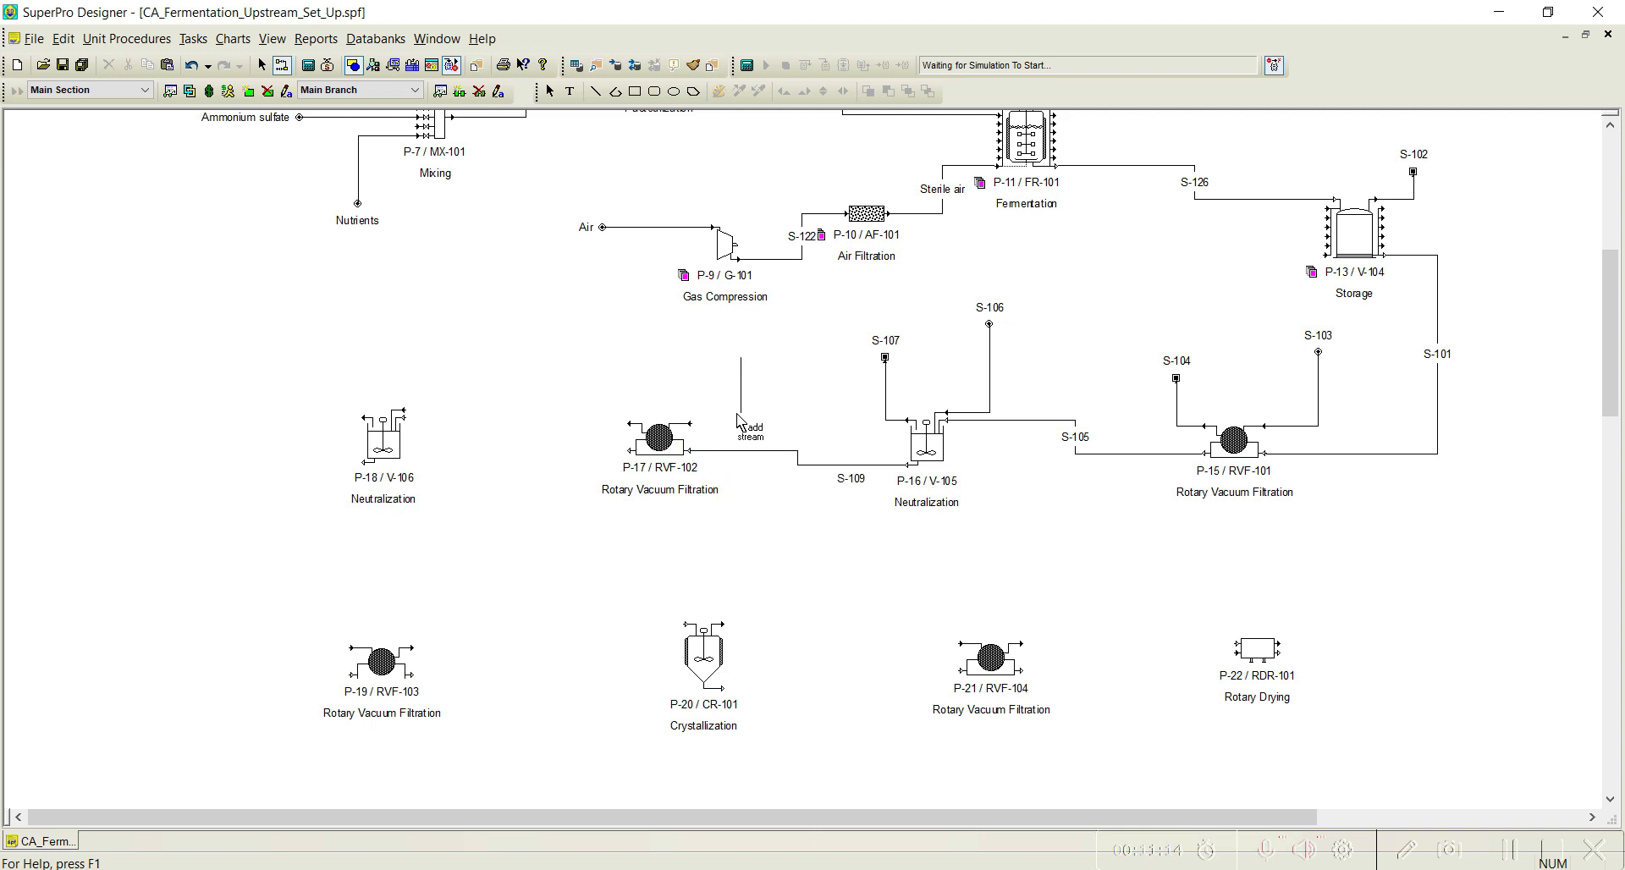
left_click(690, 425)
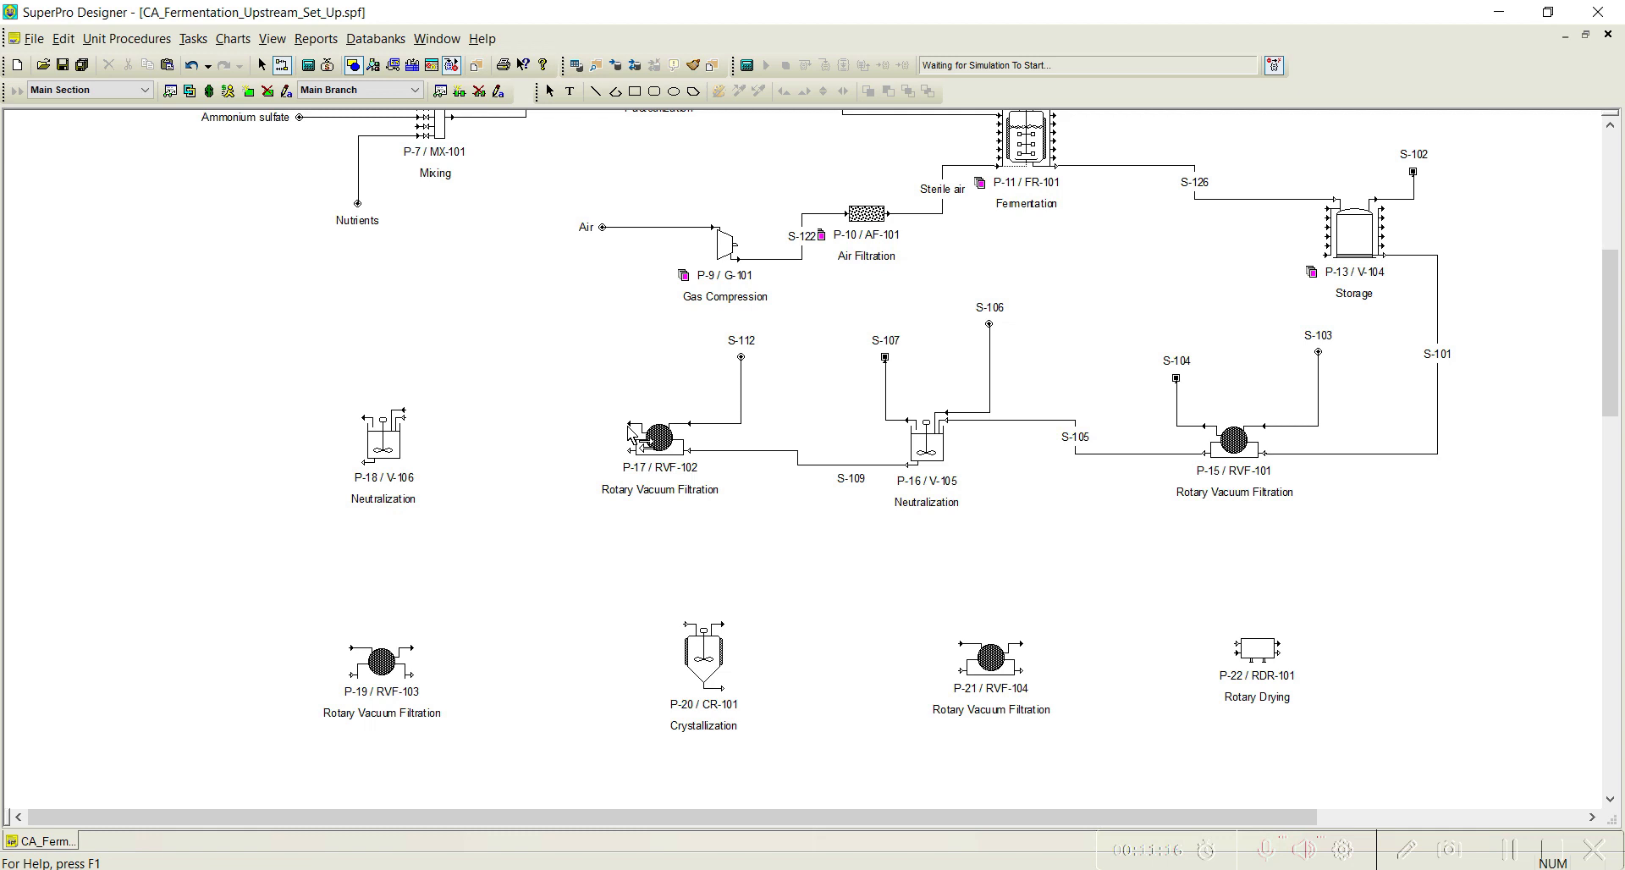
left_click(628, 425)
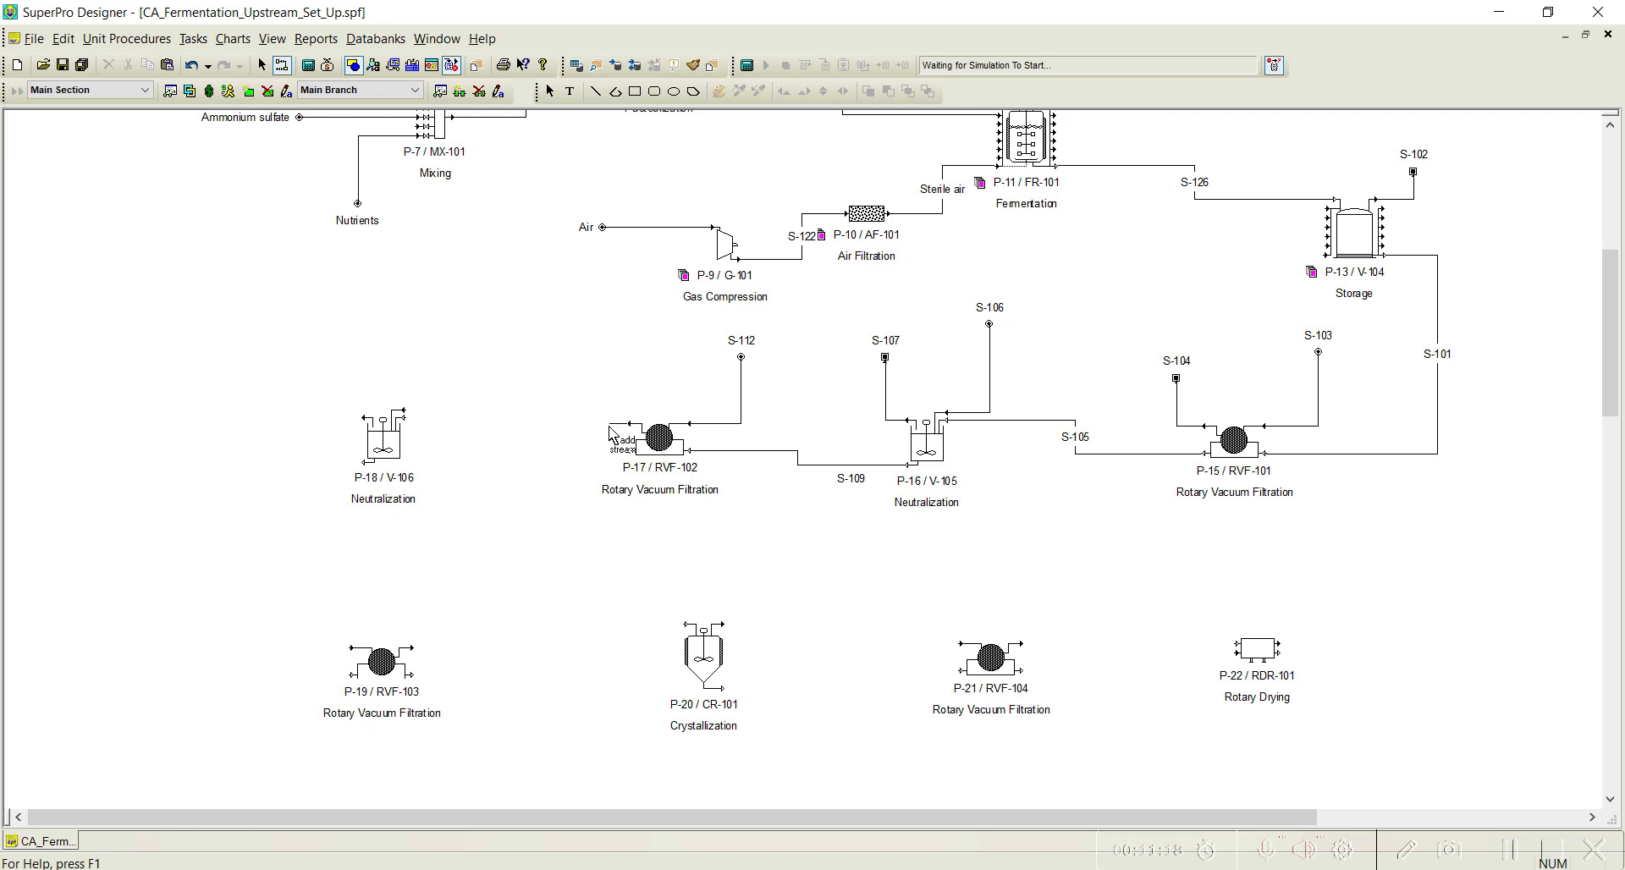
right_click(606, 380)
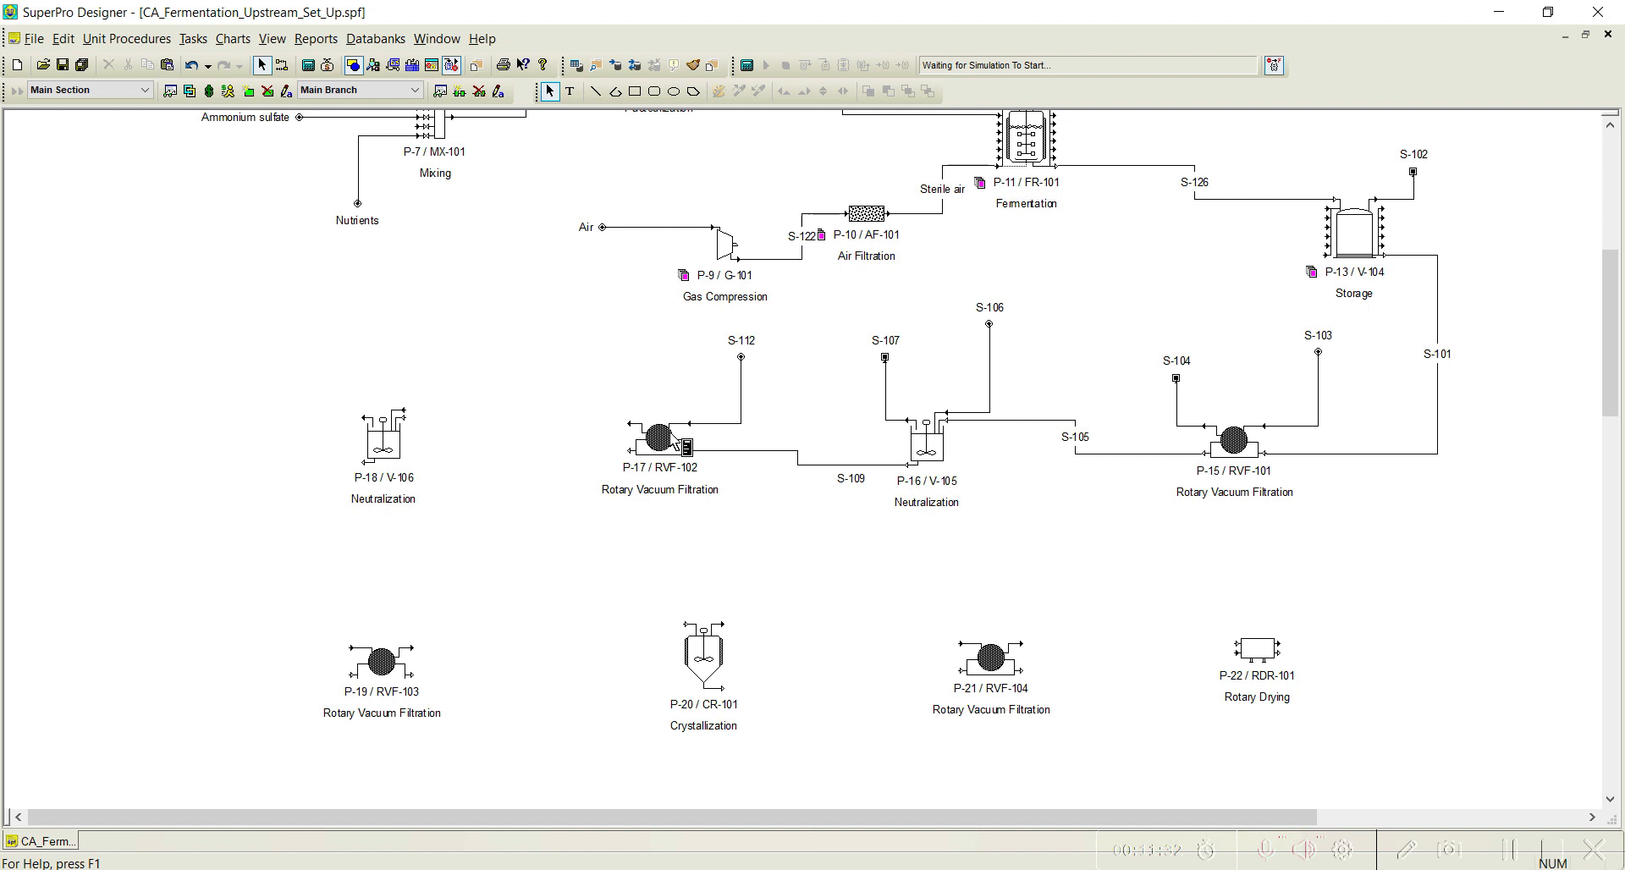
left_click(629, 425)
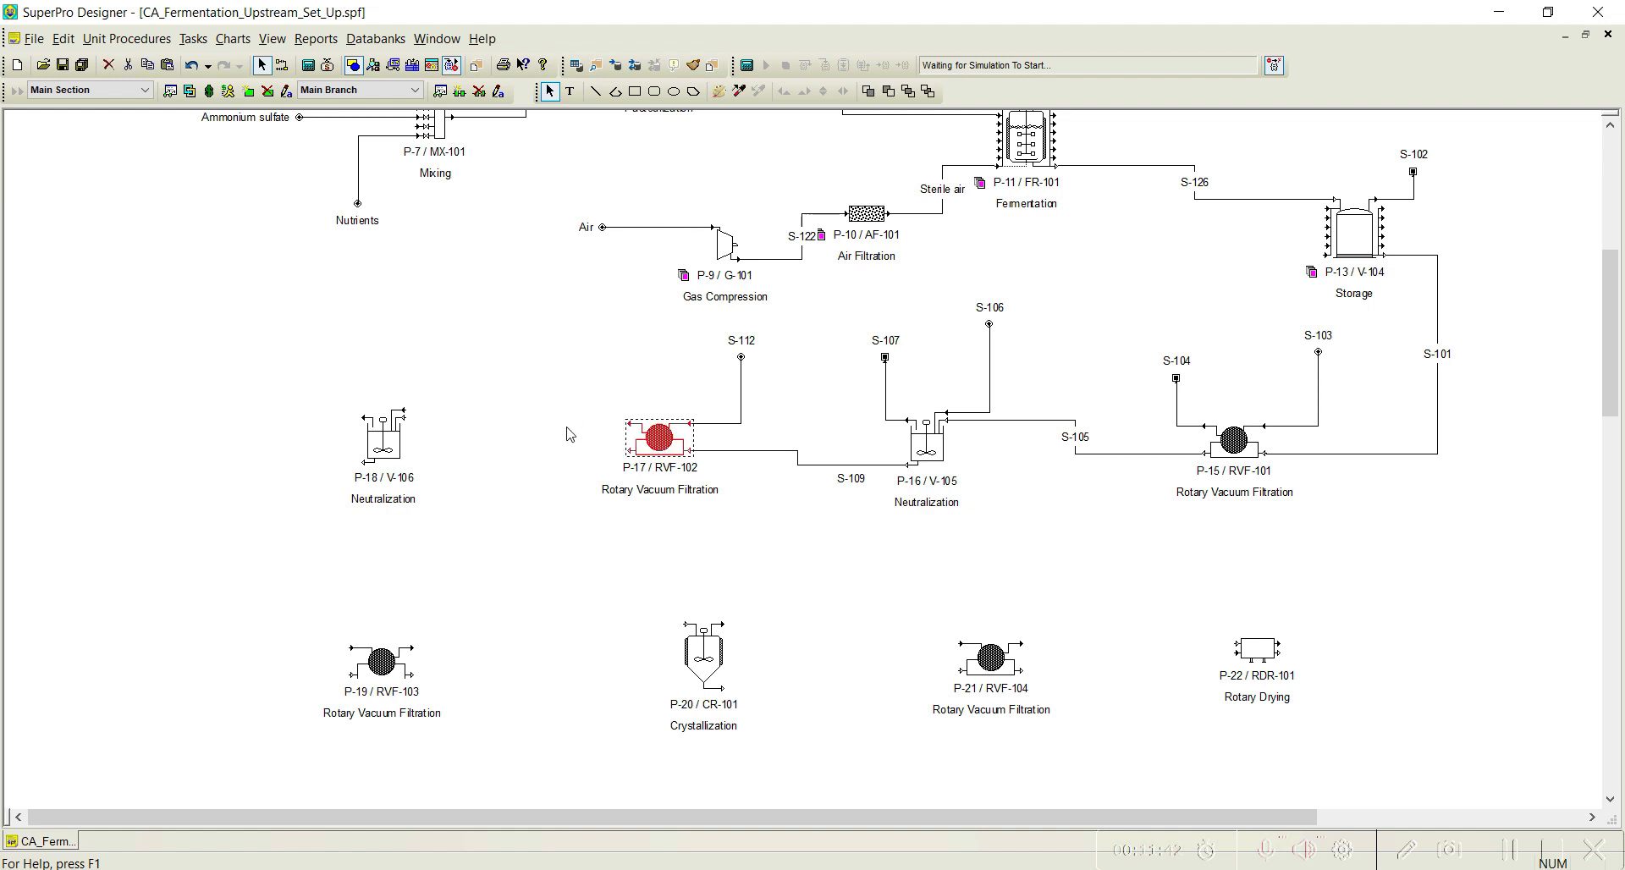
Connect P-17's upper outlet to the P-18 neutralizer and add an output stream from P-17's lower outlet, ending below the filter.
left_click(282, 65)
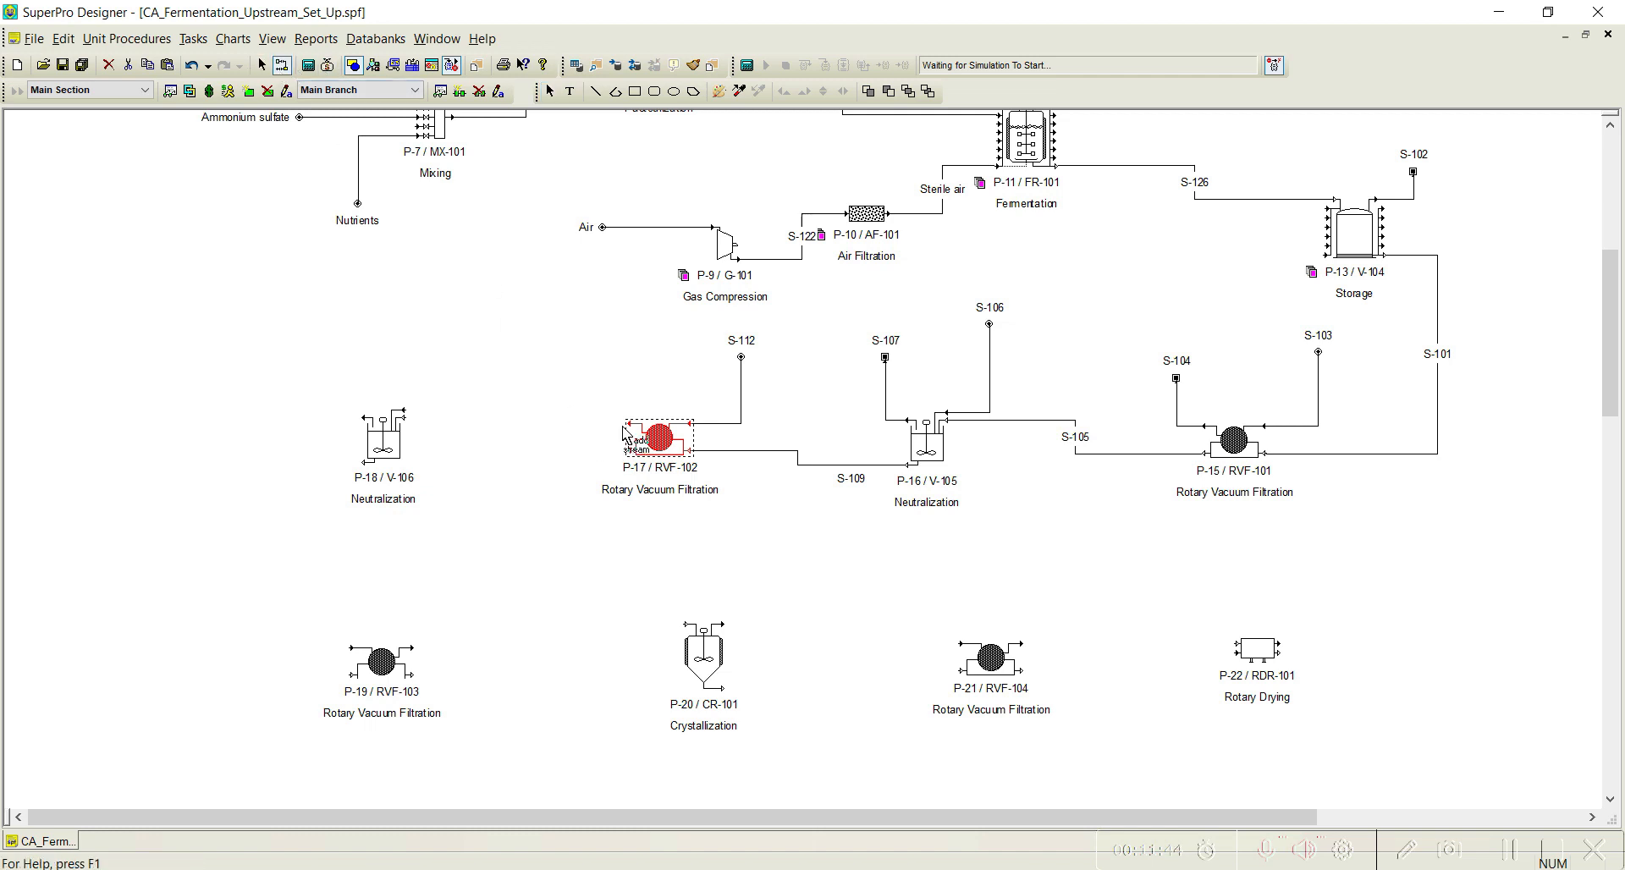
left_click_drag(630, 425, 403, 416)
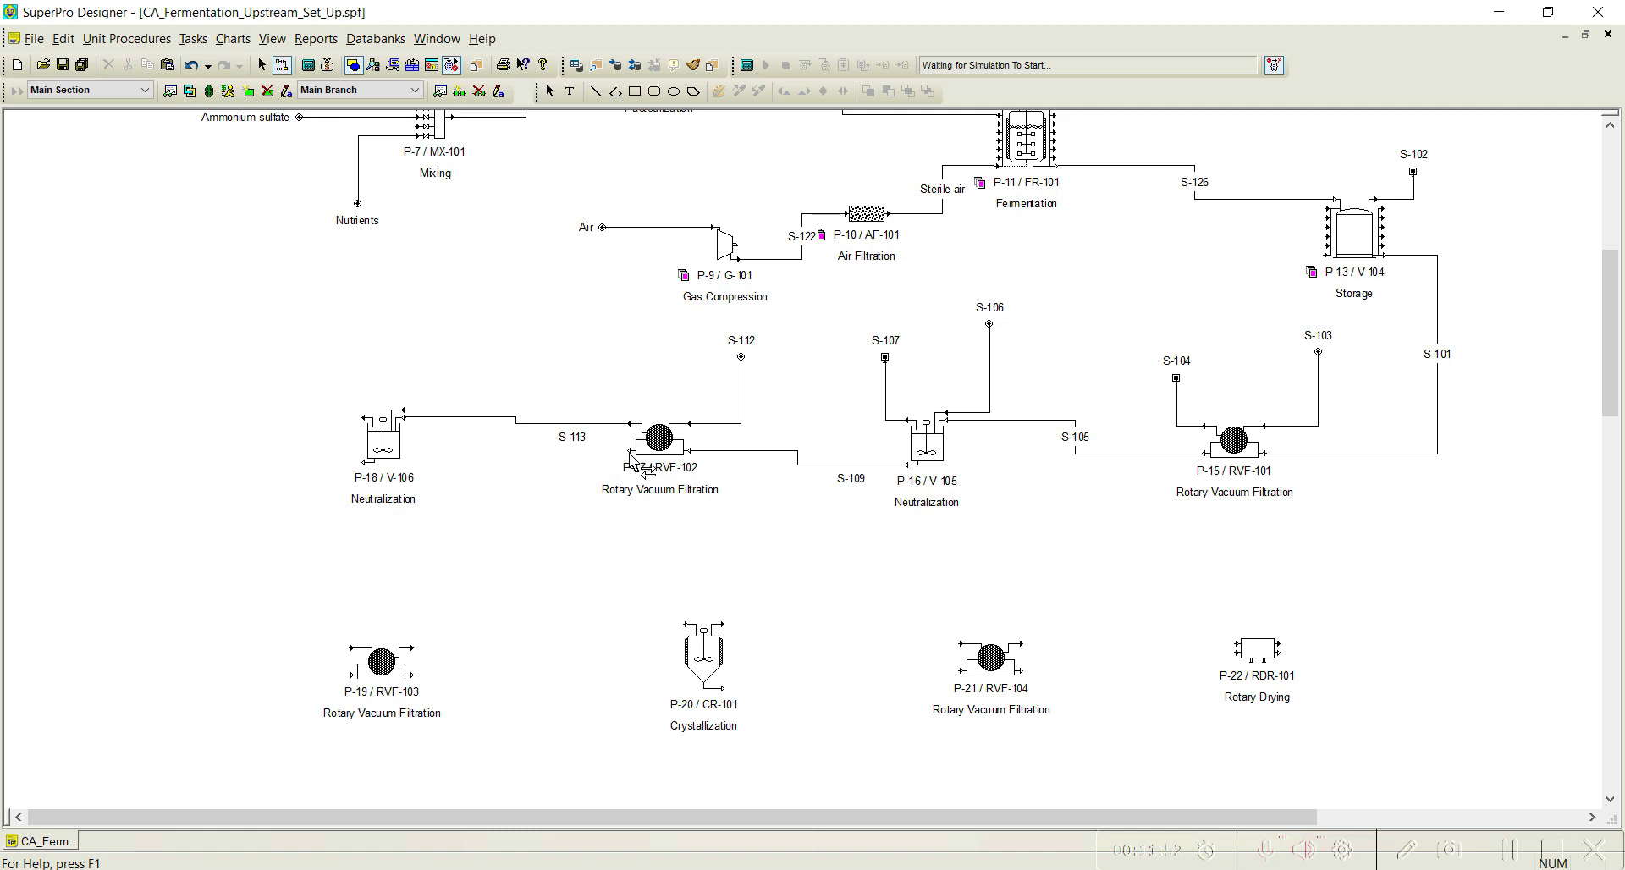
left_click_drag(630, 451, 562, 464)
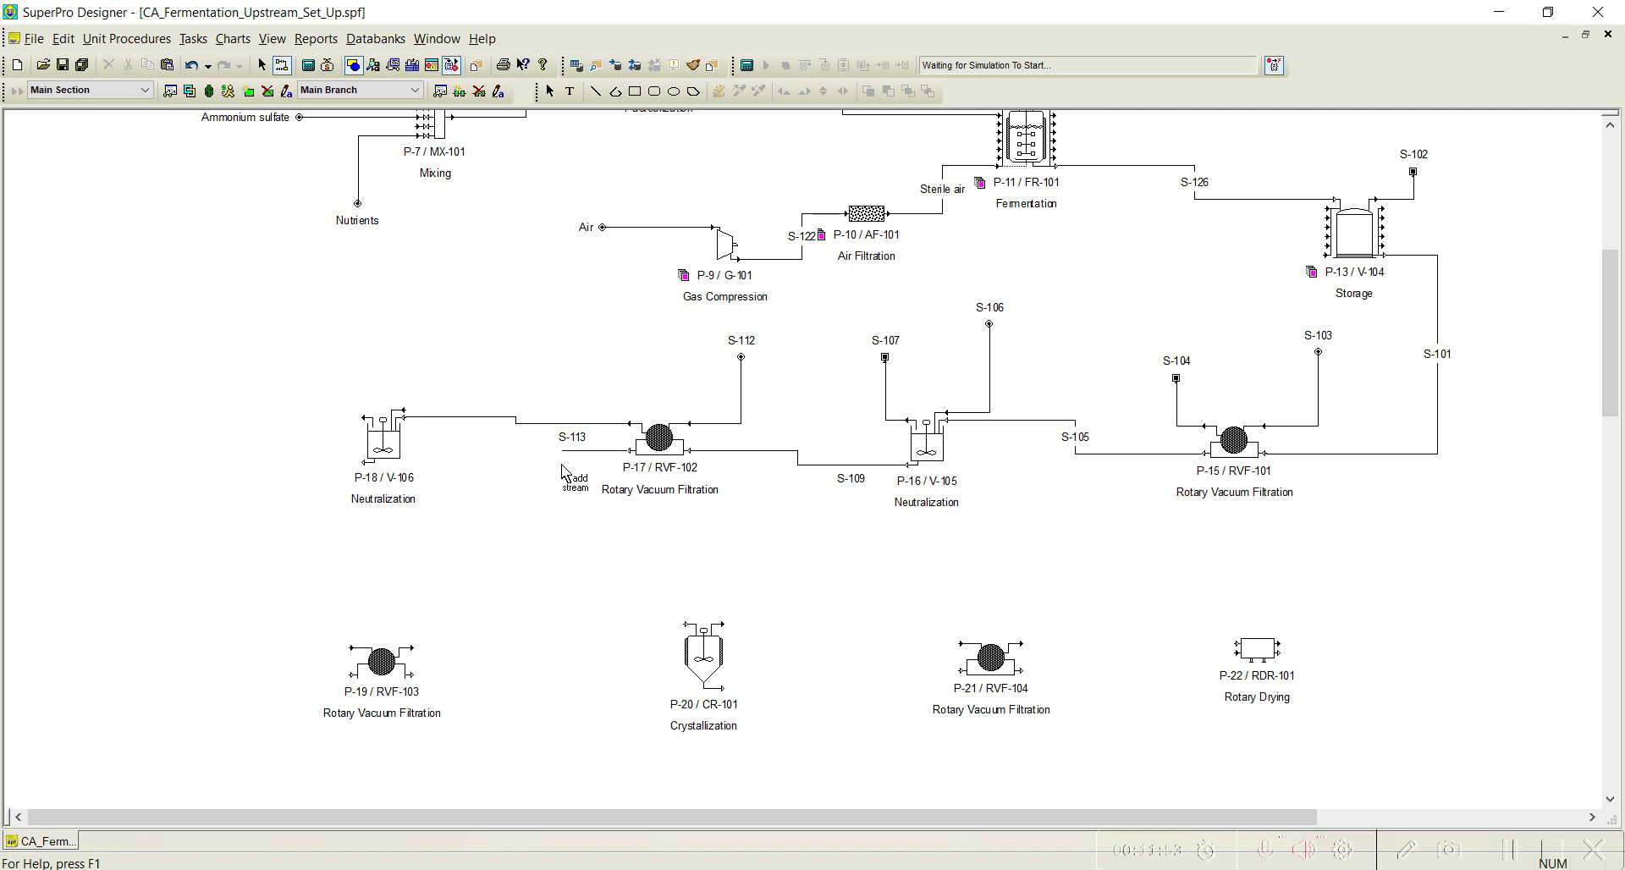
double_click(574, 532)
left_click(462, 333)
left_click(406, 415)
key("Escape")
Add a feed stream to the P-18 neutralizer's topmost inlet and an output stream from its upper outlet.
left_click(281, 64)
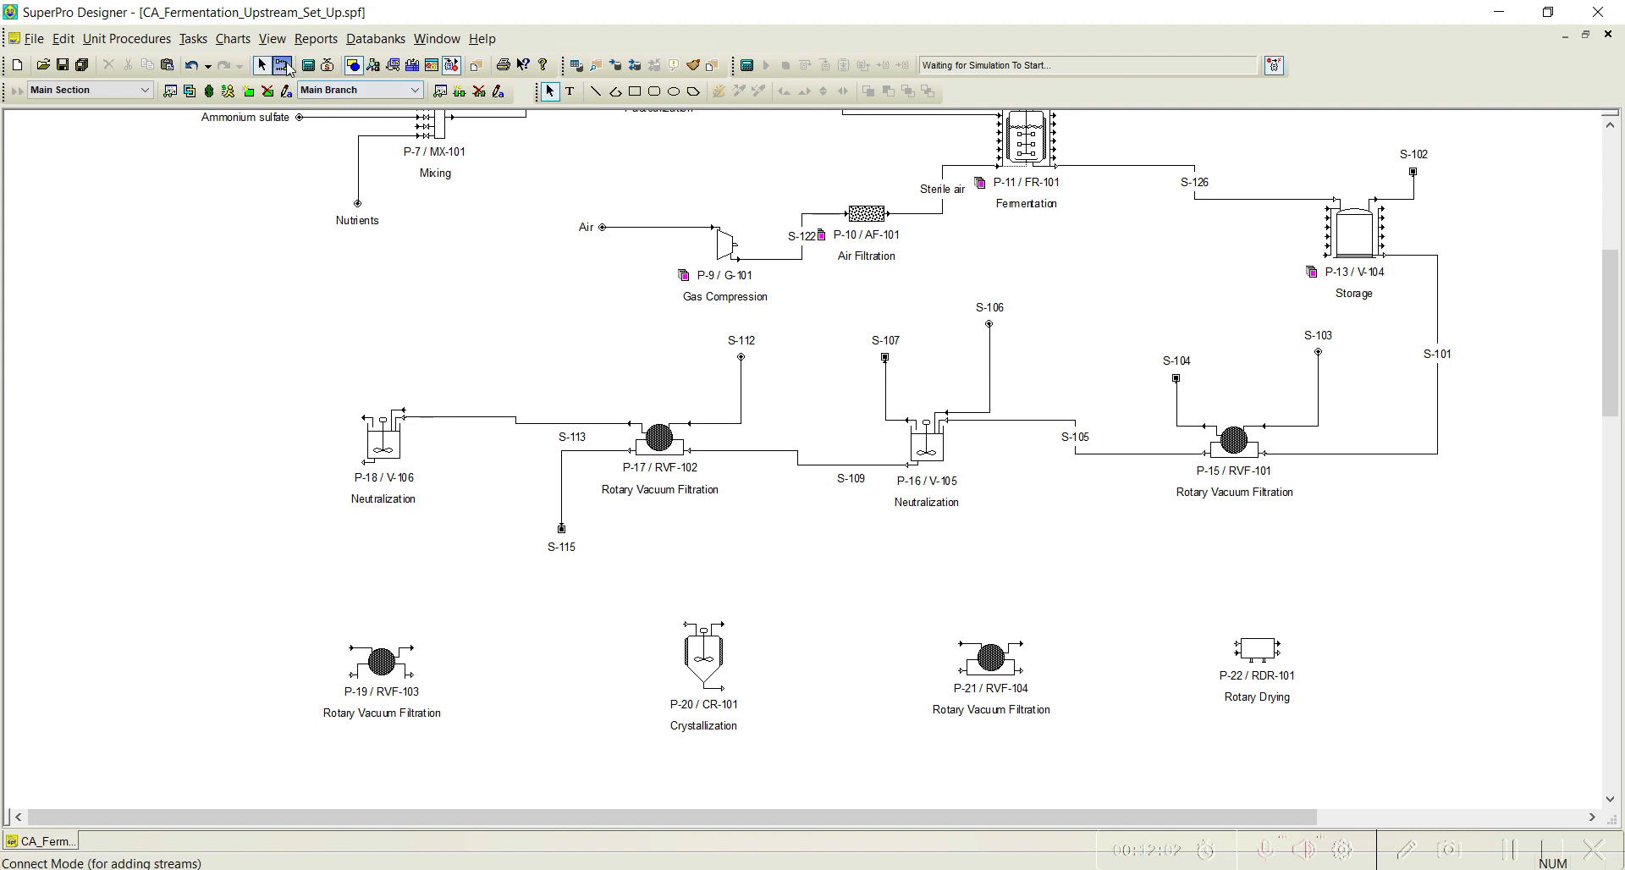
left_click(449, 349)
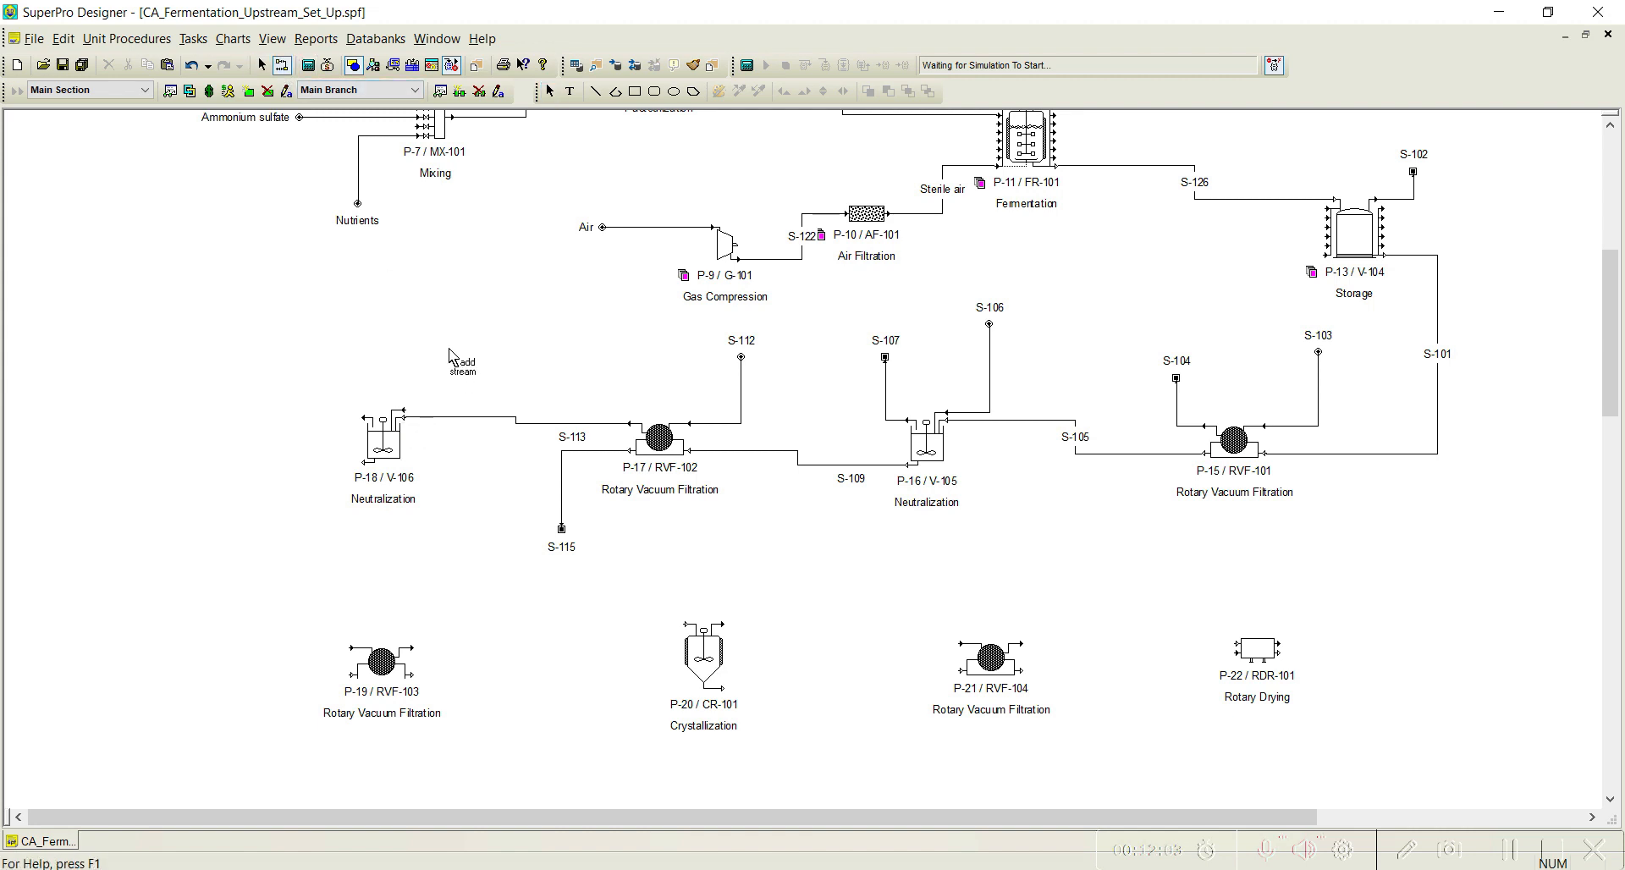
left_click(405, 411)
left_click(362, 419)
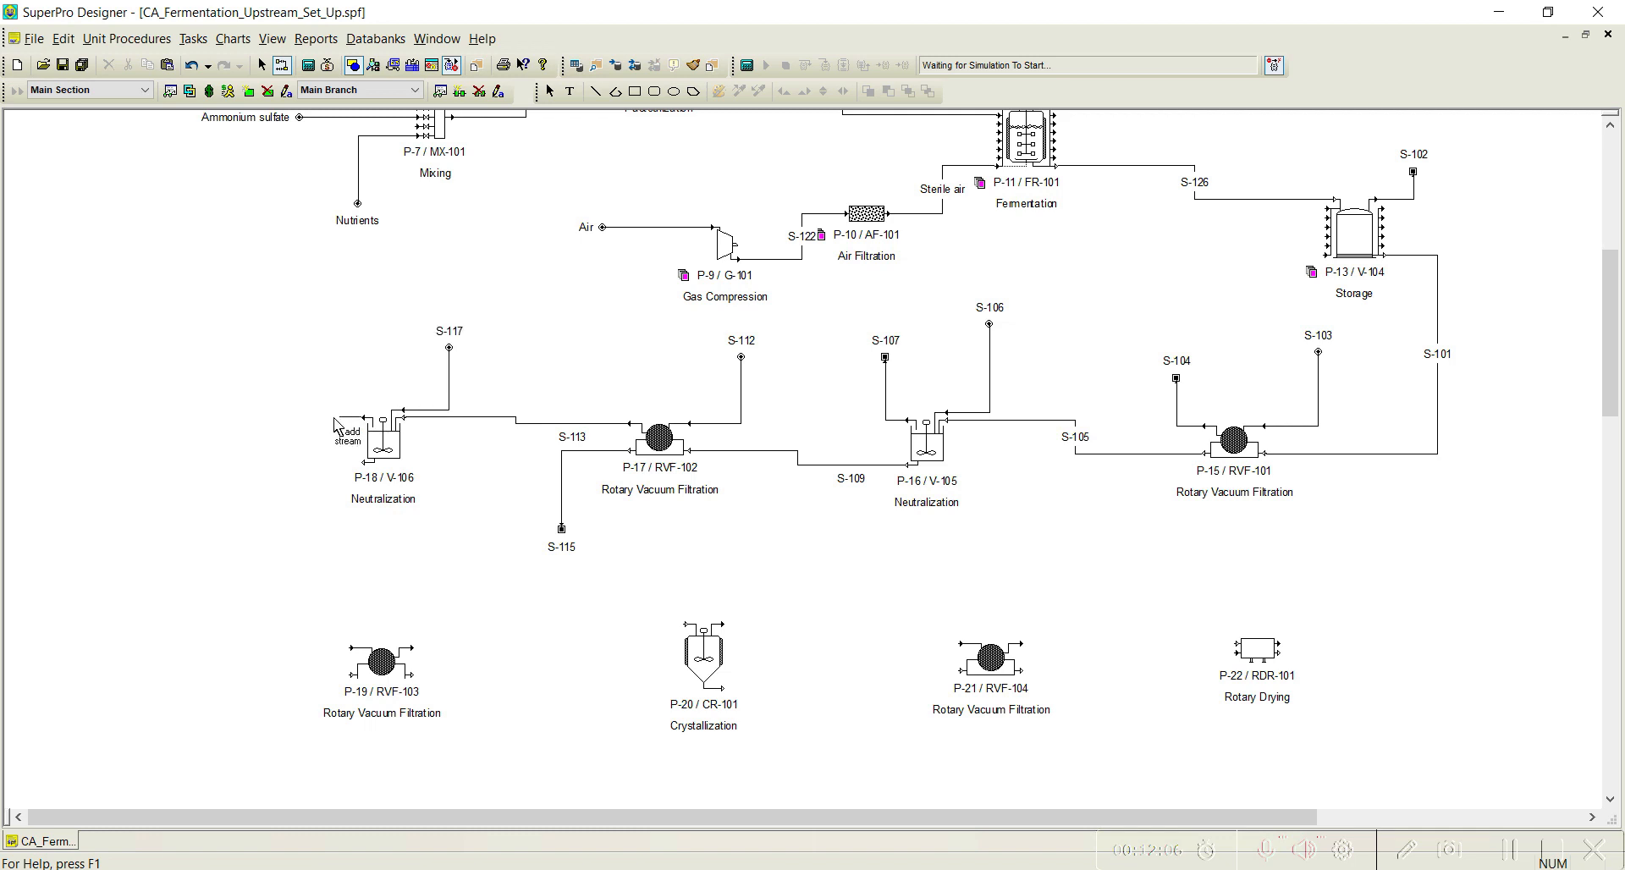
left_click(334, 366)
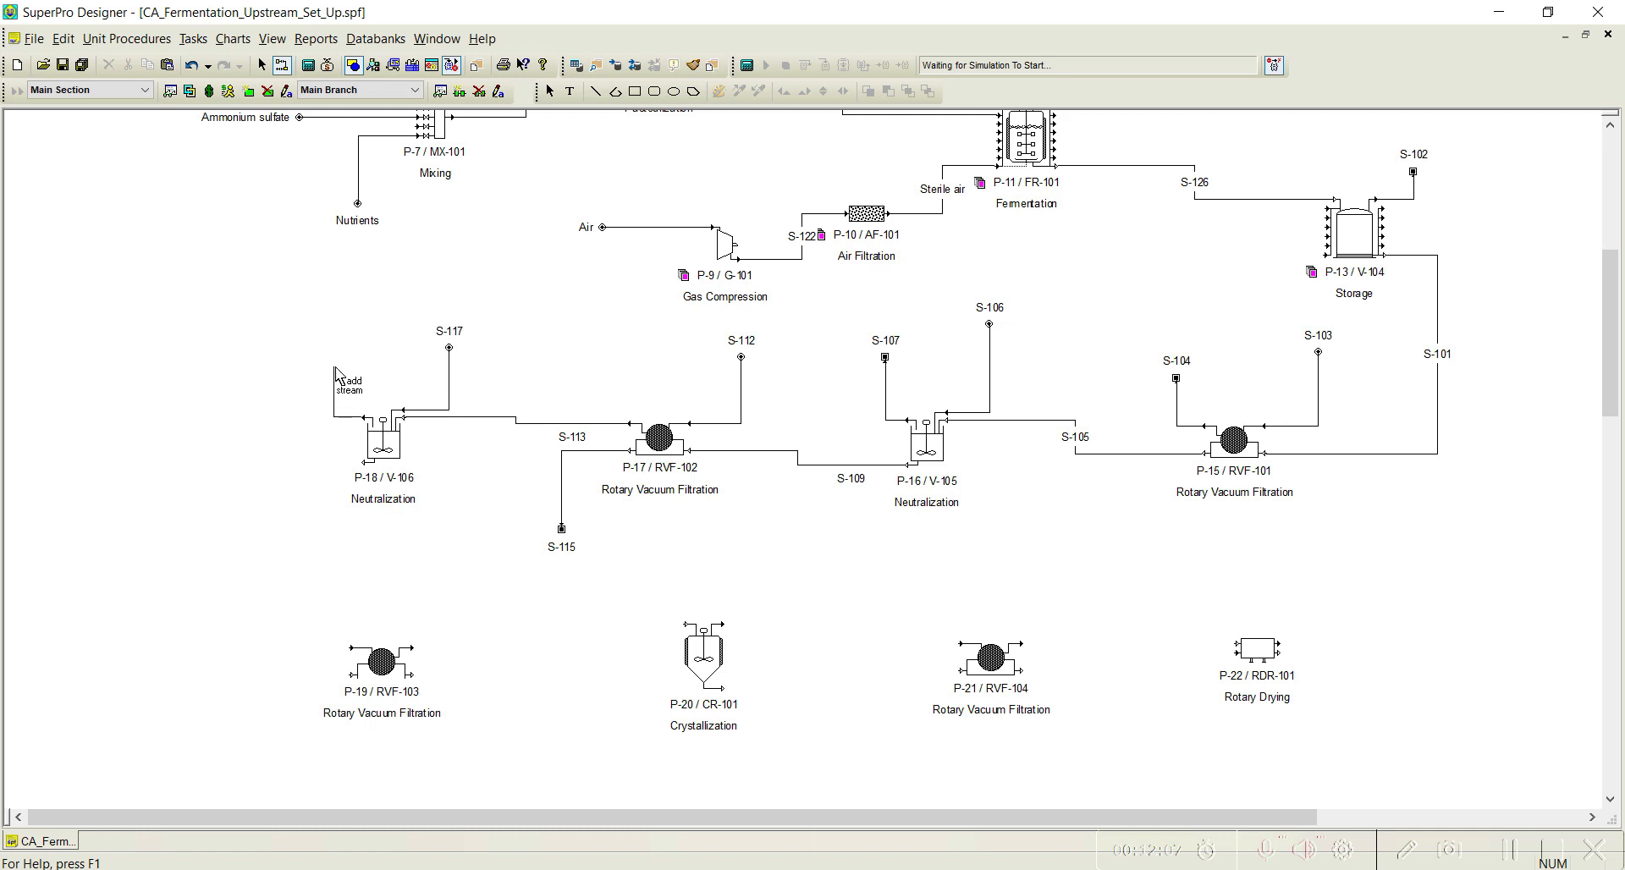
Connect P-18's bottom outlet to the P-19 filter's lower inlet, and add a feed stream and an output stream to P-19's upper ports.
left_click(362, 462)
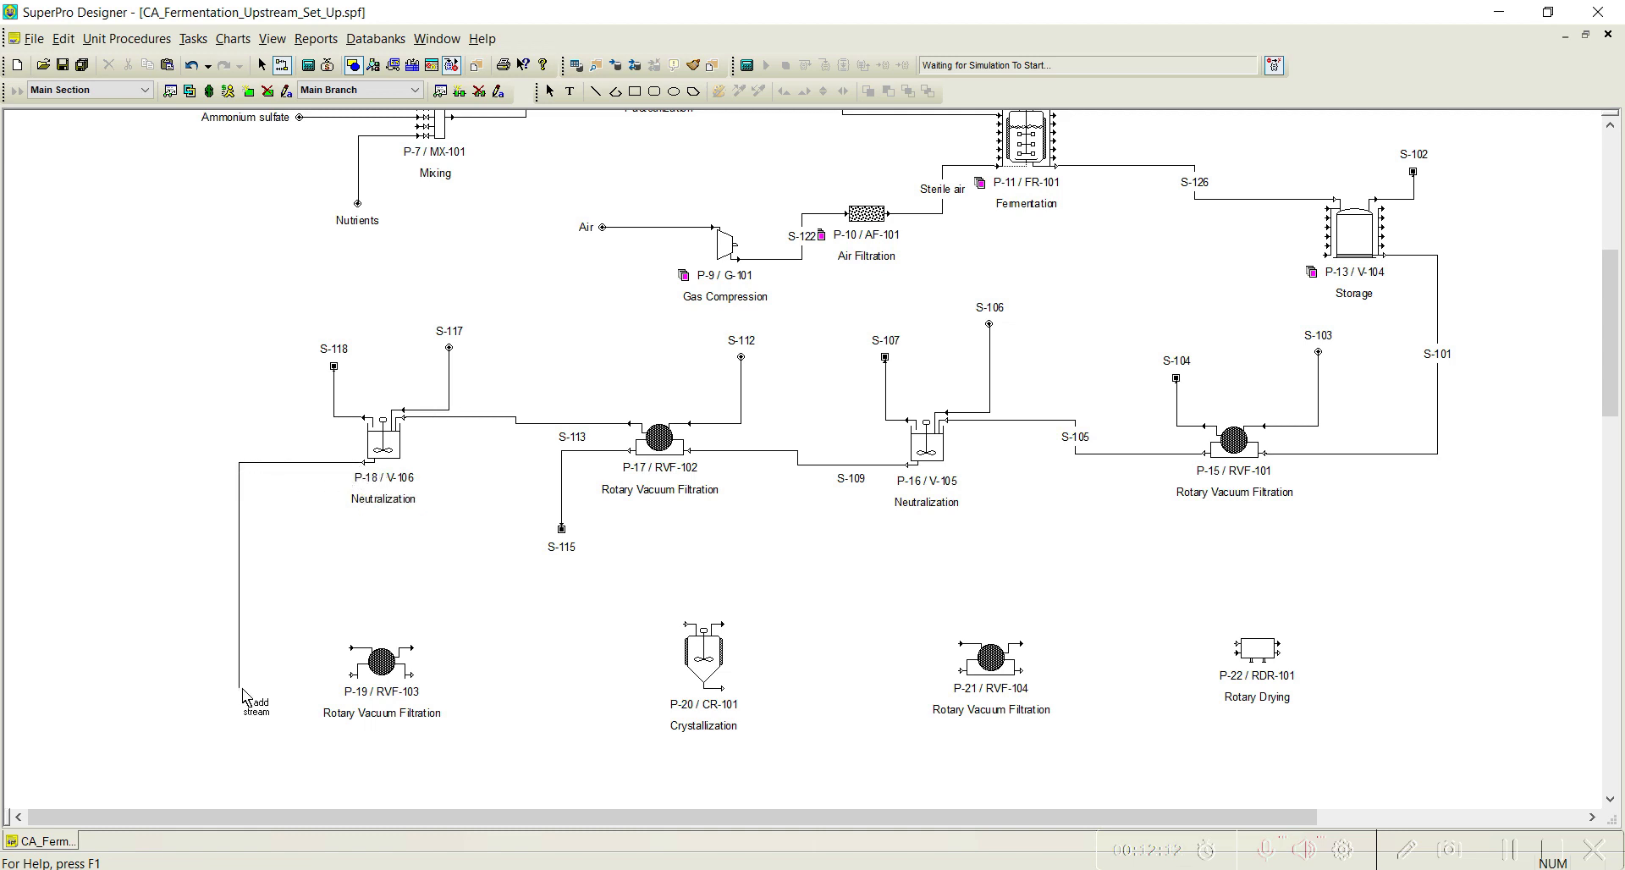
left_click(351, 674)
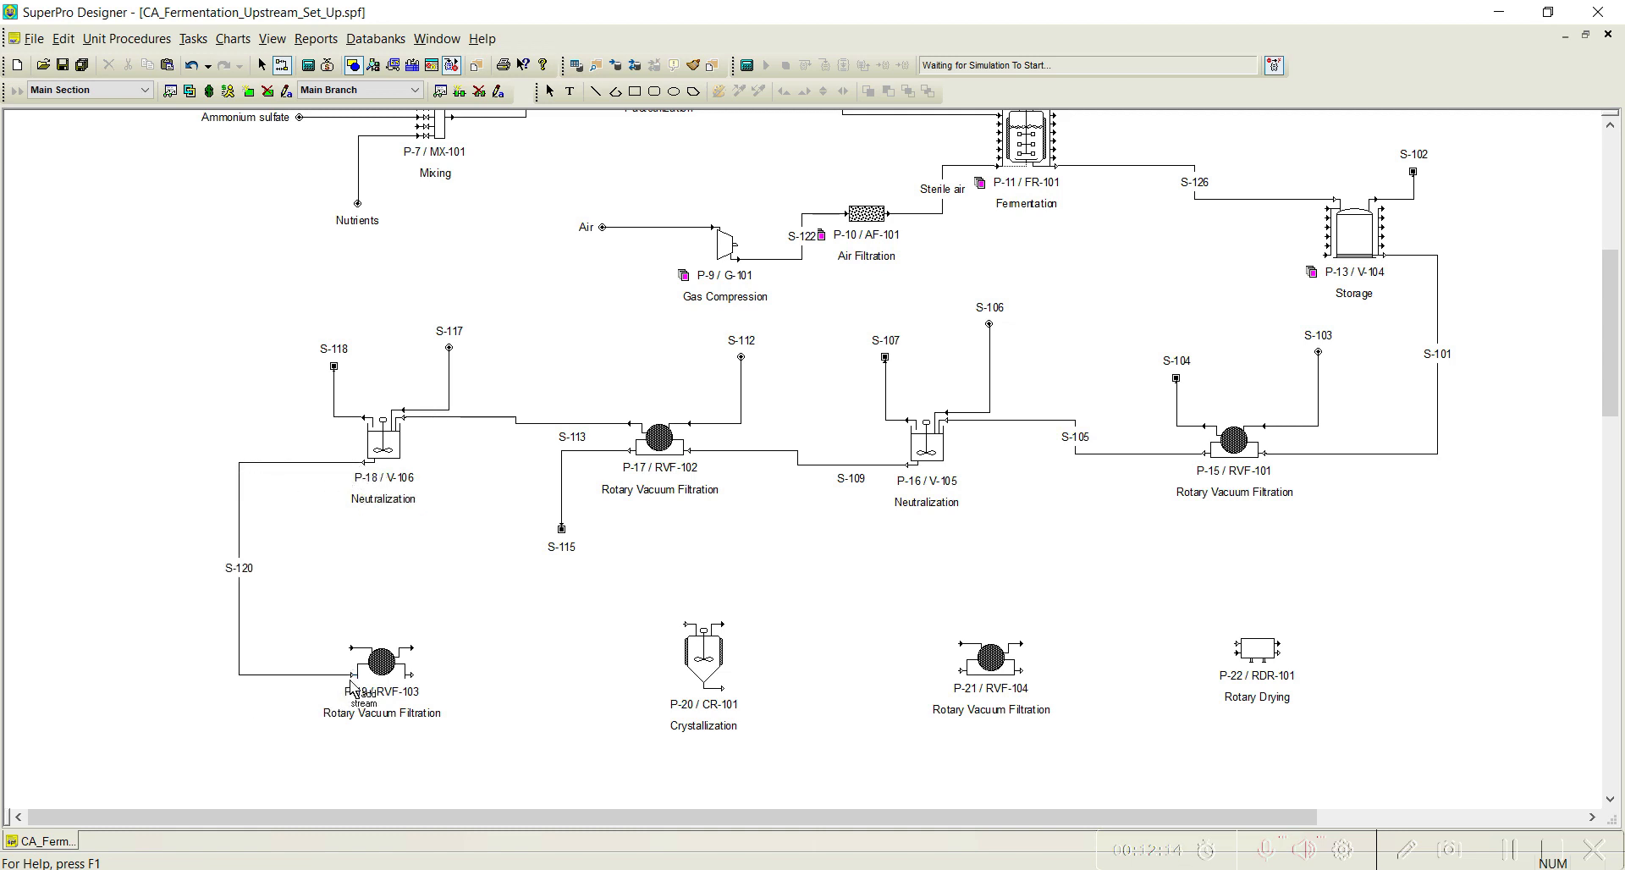
left_click(305, 584)
left_click(350, 649)
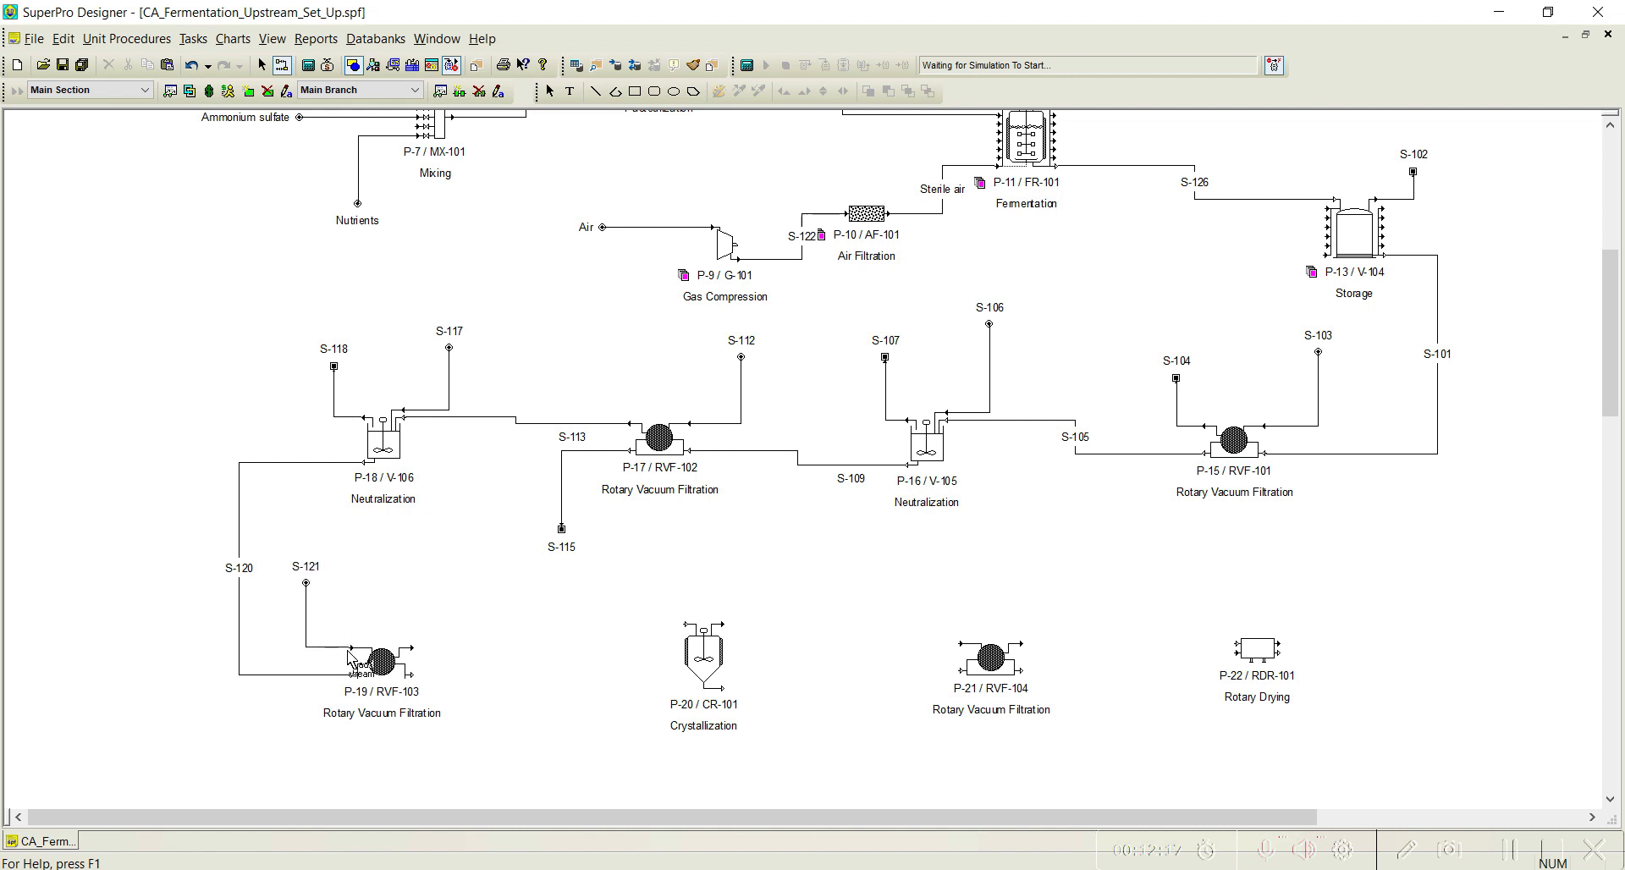
left_click(407, 649)
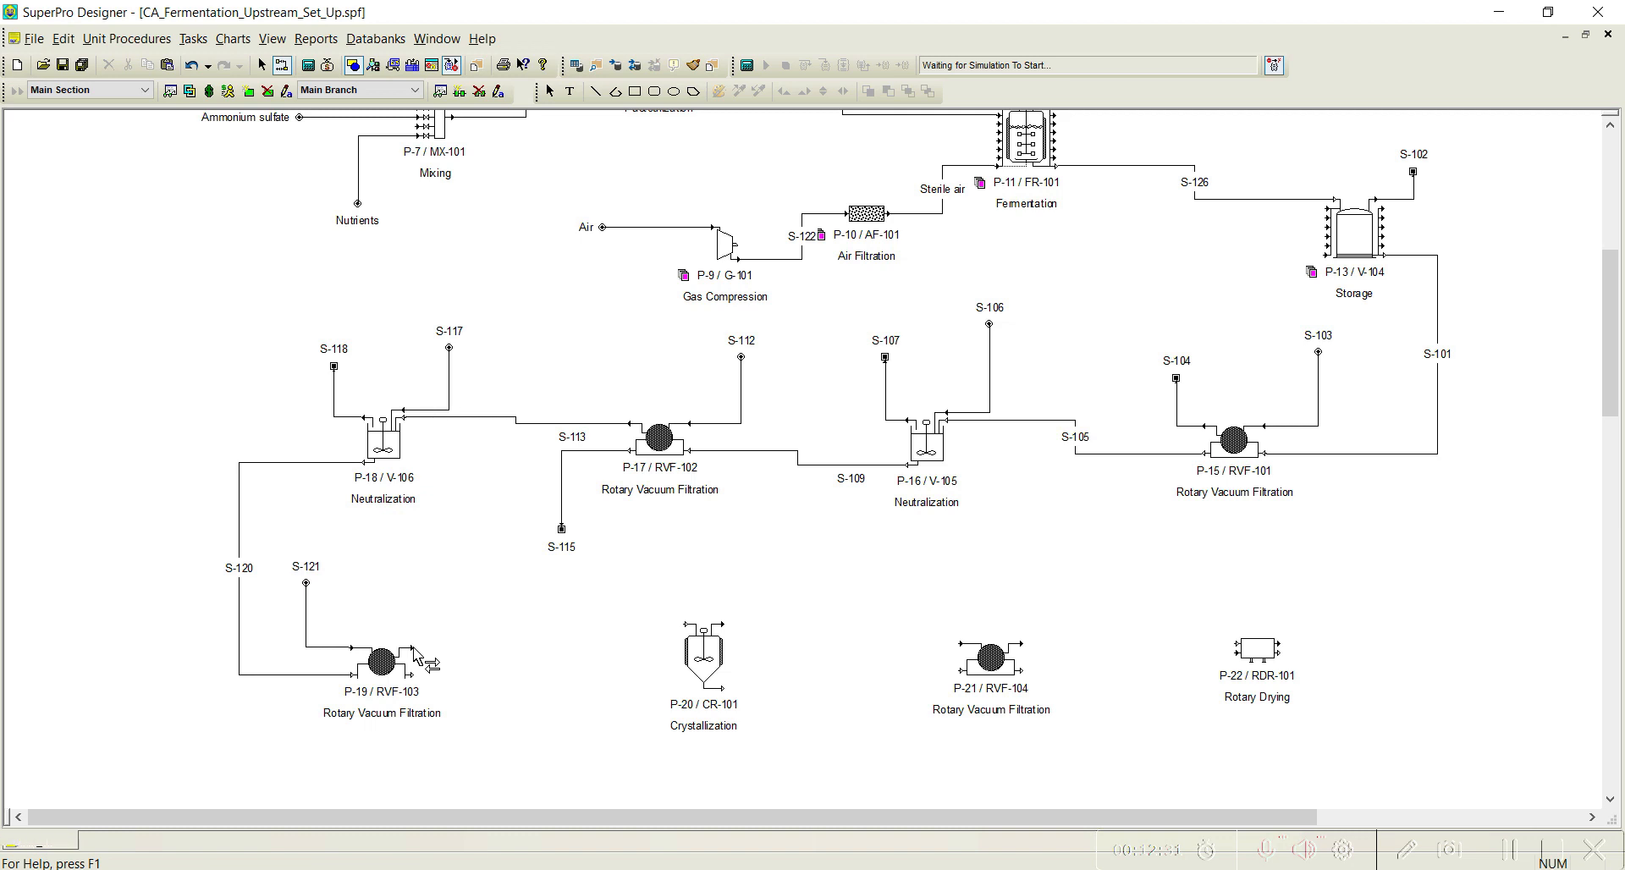
double_click(435, 596)
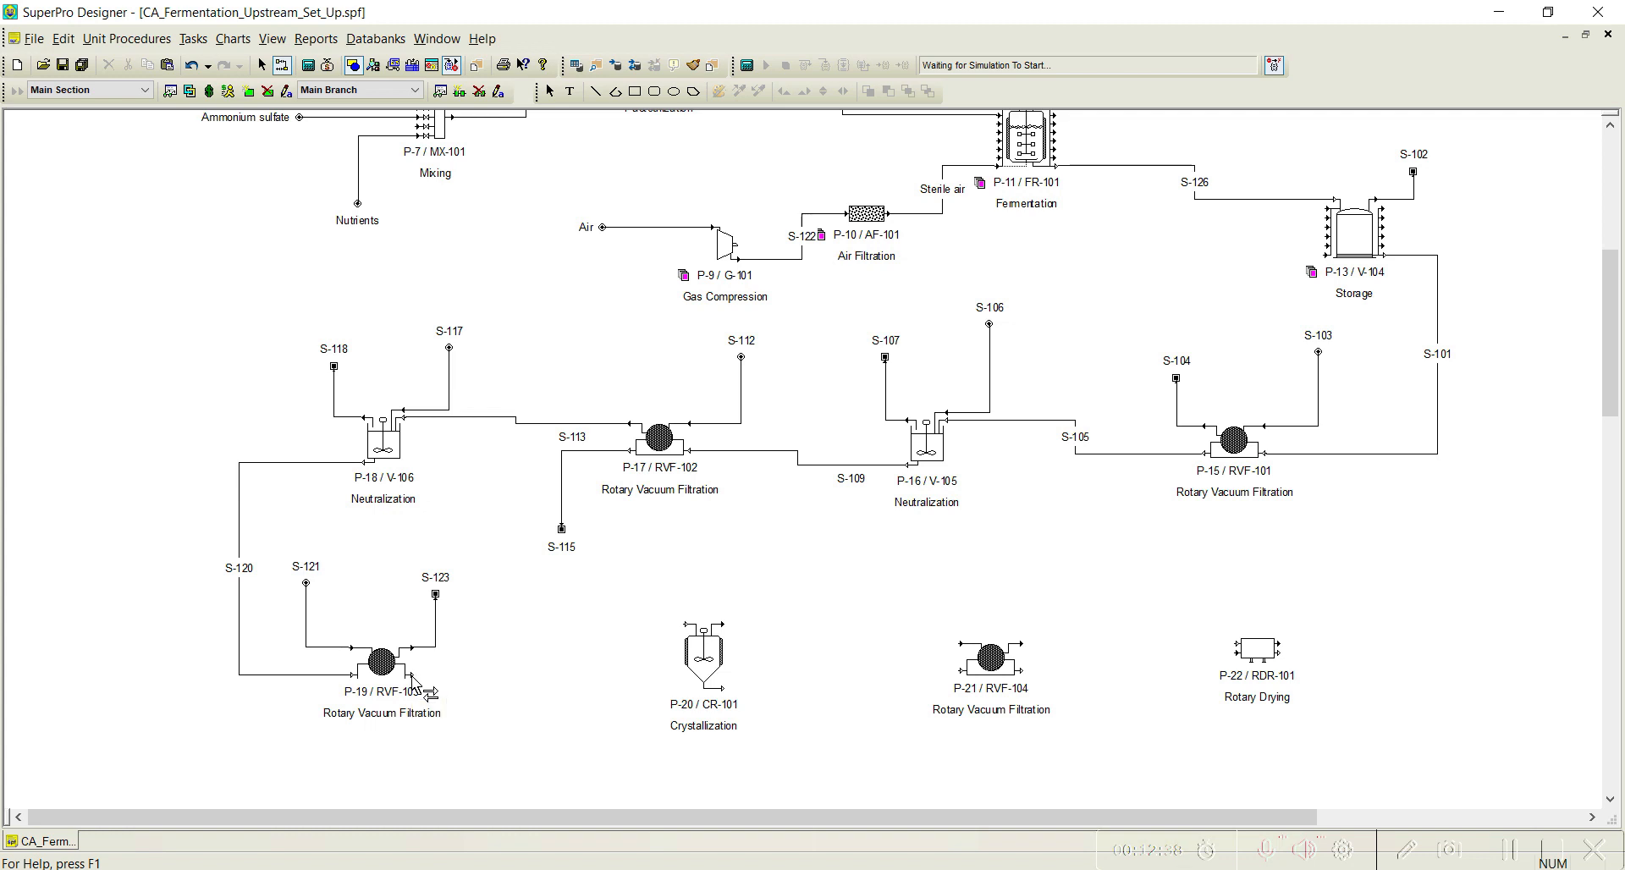
Connect P-19's lower outlet to the P-20 crystallizer's inlet and add an output stream from the crystallizer's upper outlet.
left_click(412, 676)
left_click(686, 627)
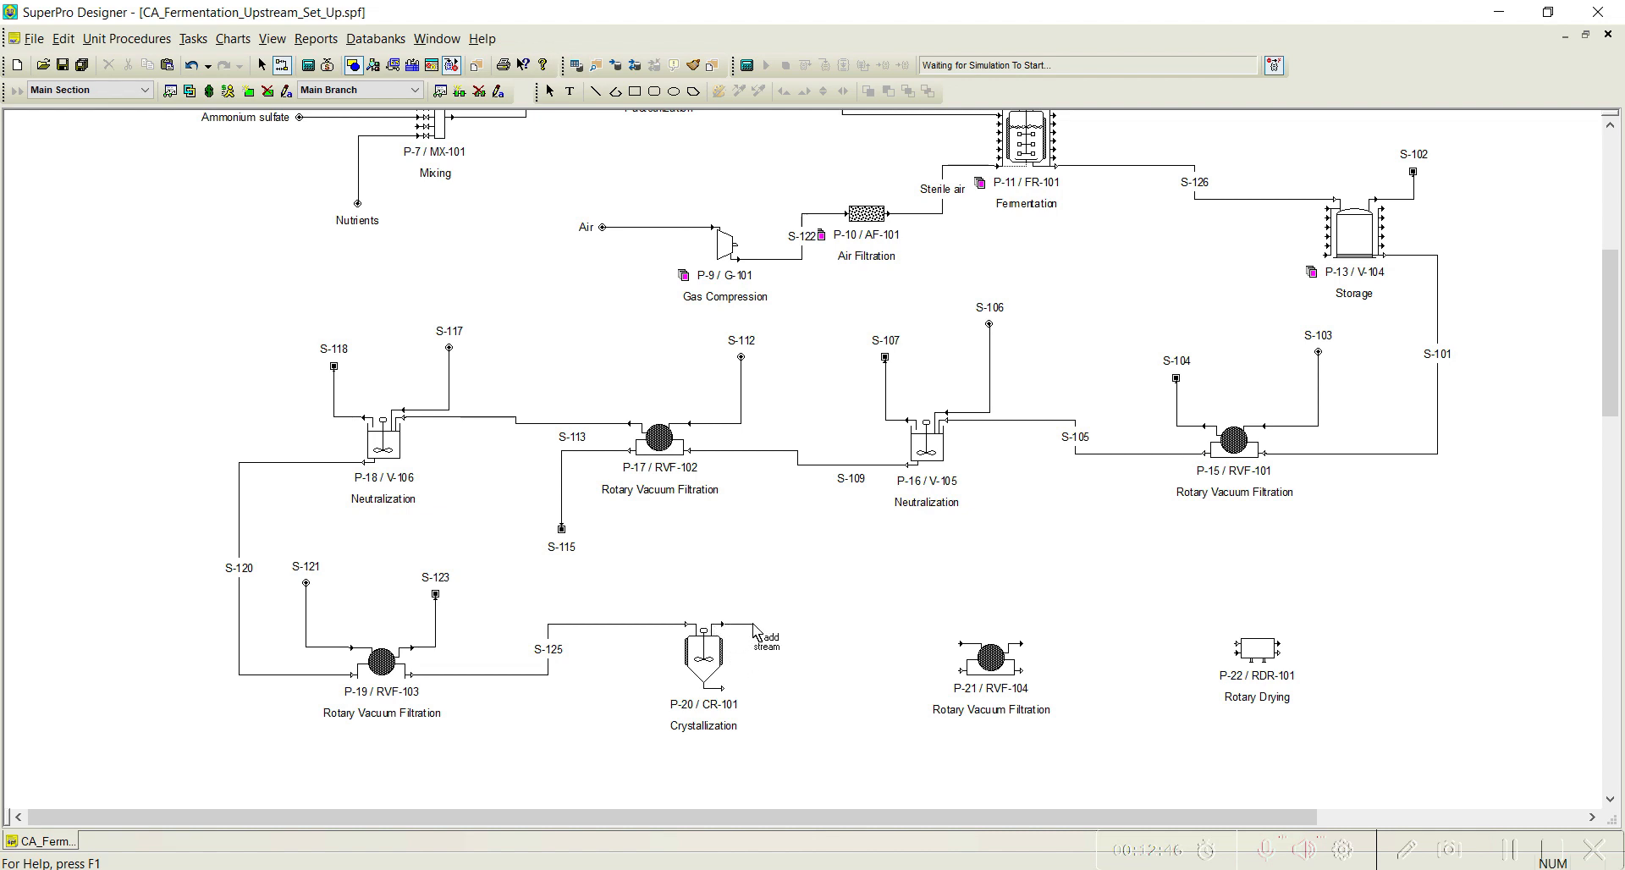
double_click(770, 582)
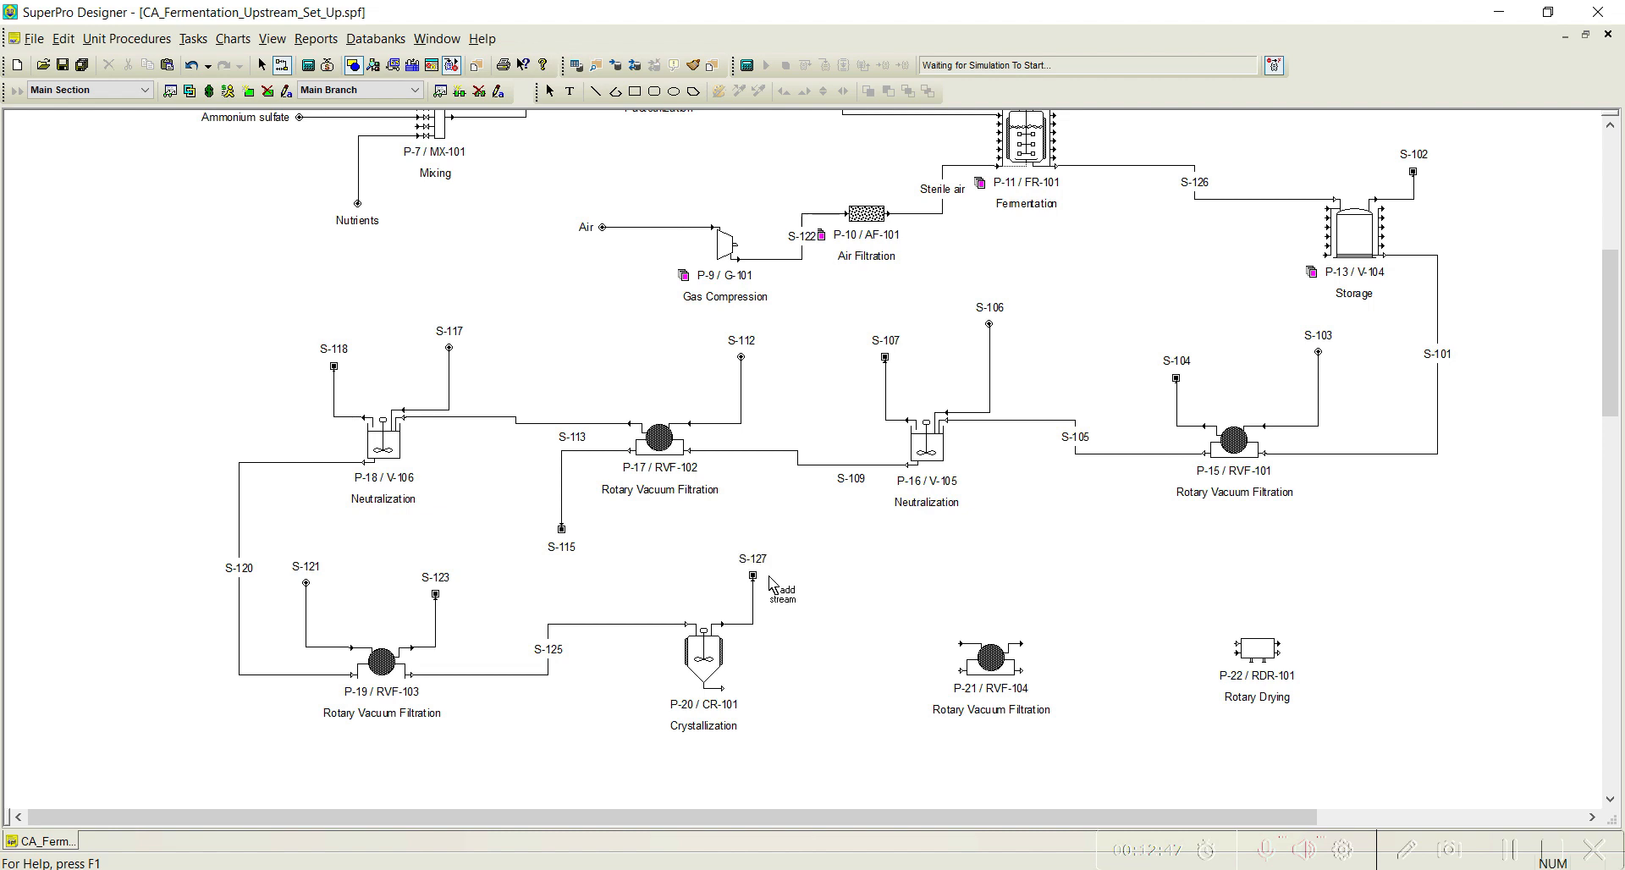
Connect the P-20 crystallizer's bottom outlet to the P-21 rotary vacuum filter and add a feed stream to P-21's Wash inlet.
left_click(721, 689)
left_click(961, 669)
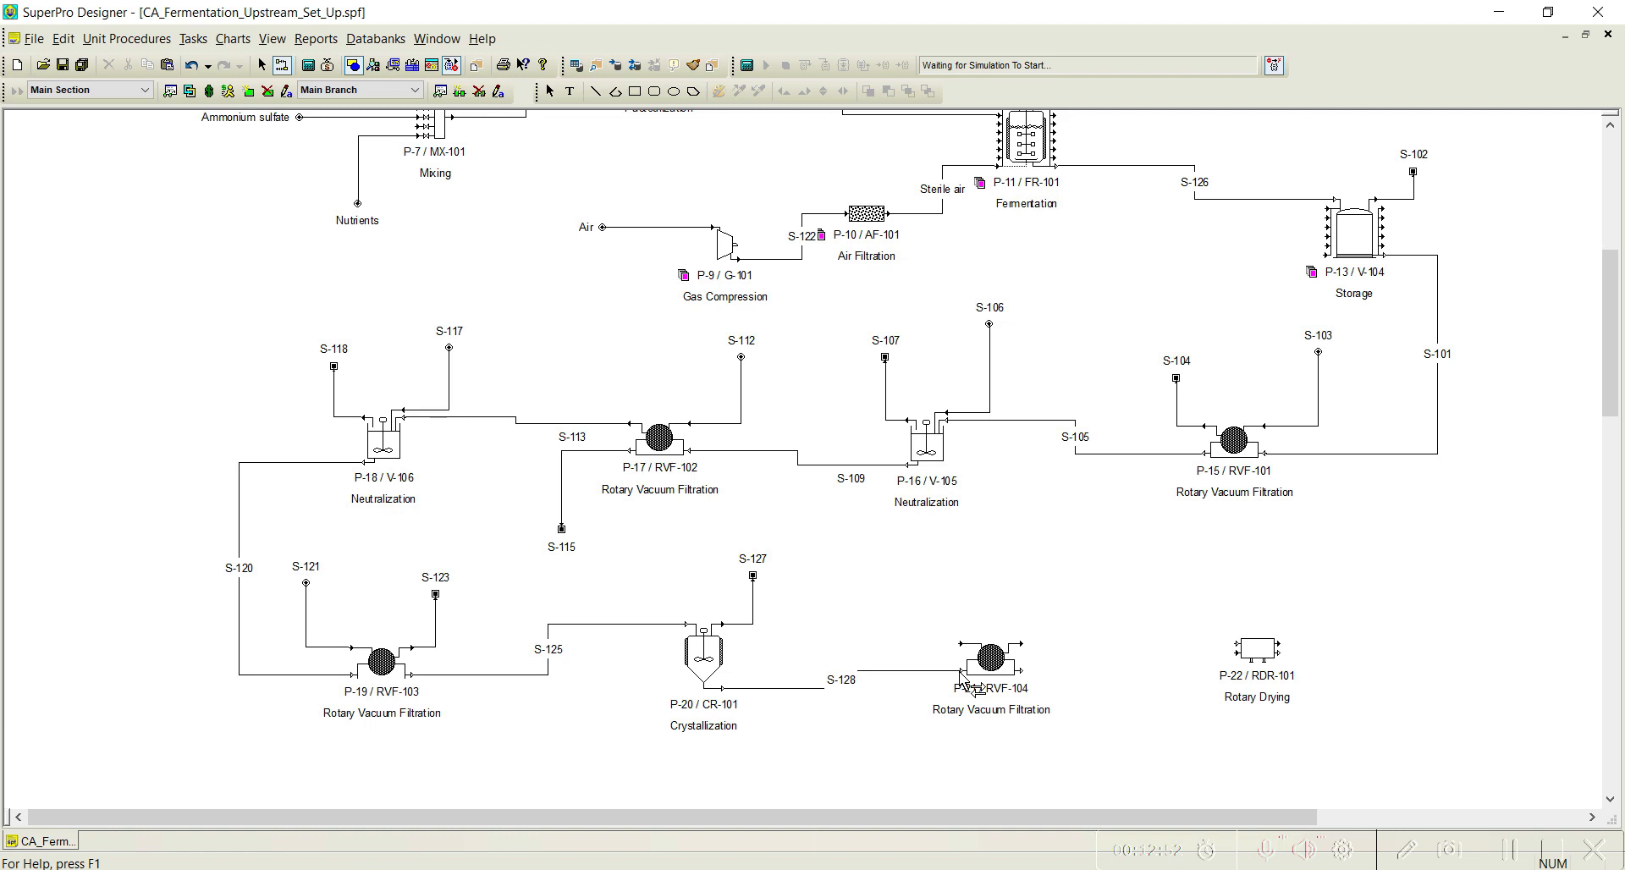
left_click(923, 572)
left_click(960, 644)
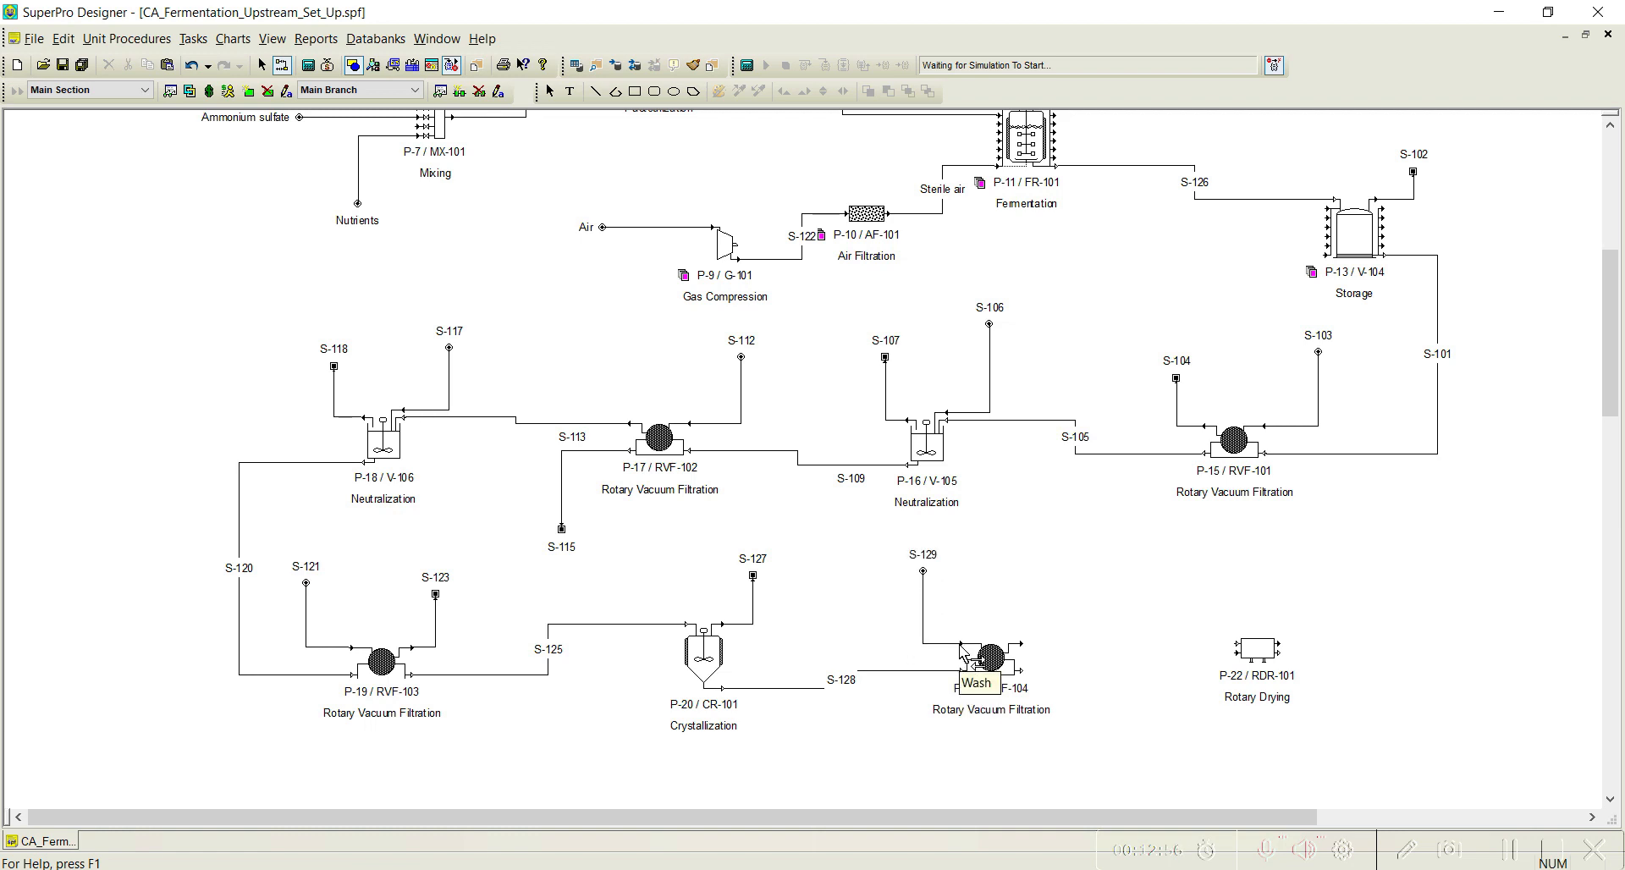
Connect P-21's upper outlet to the P-22 rotary dryer and add an output stream from P-21's lower outlet.
left_click(1022, 643)
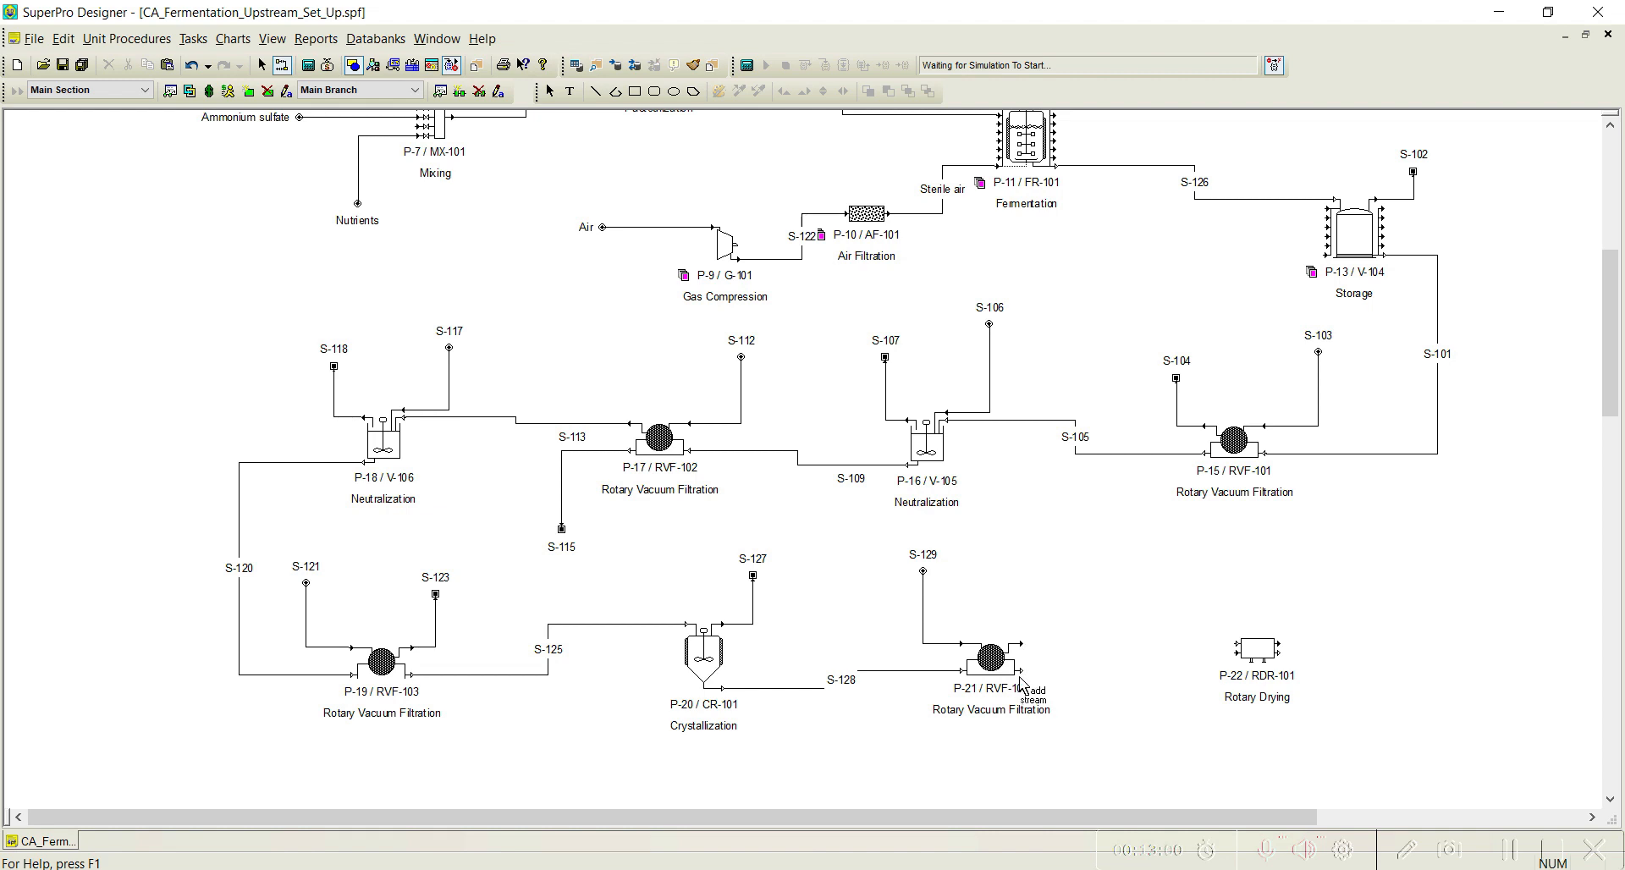
left_click(1237, 643)
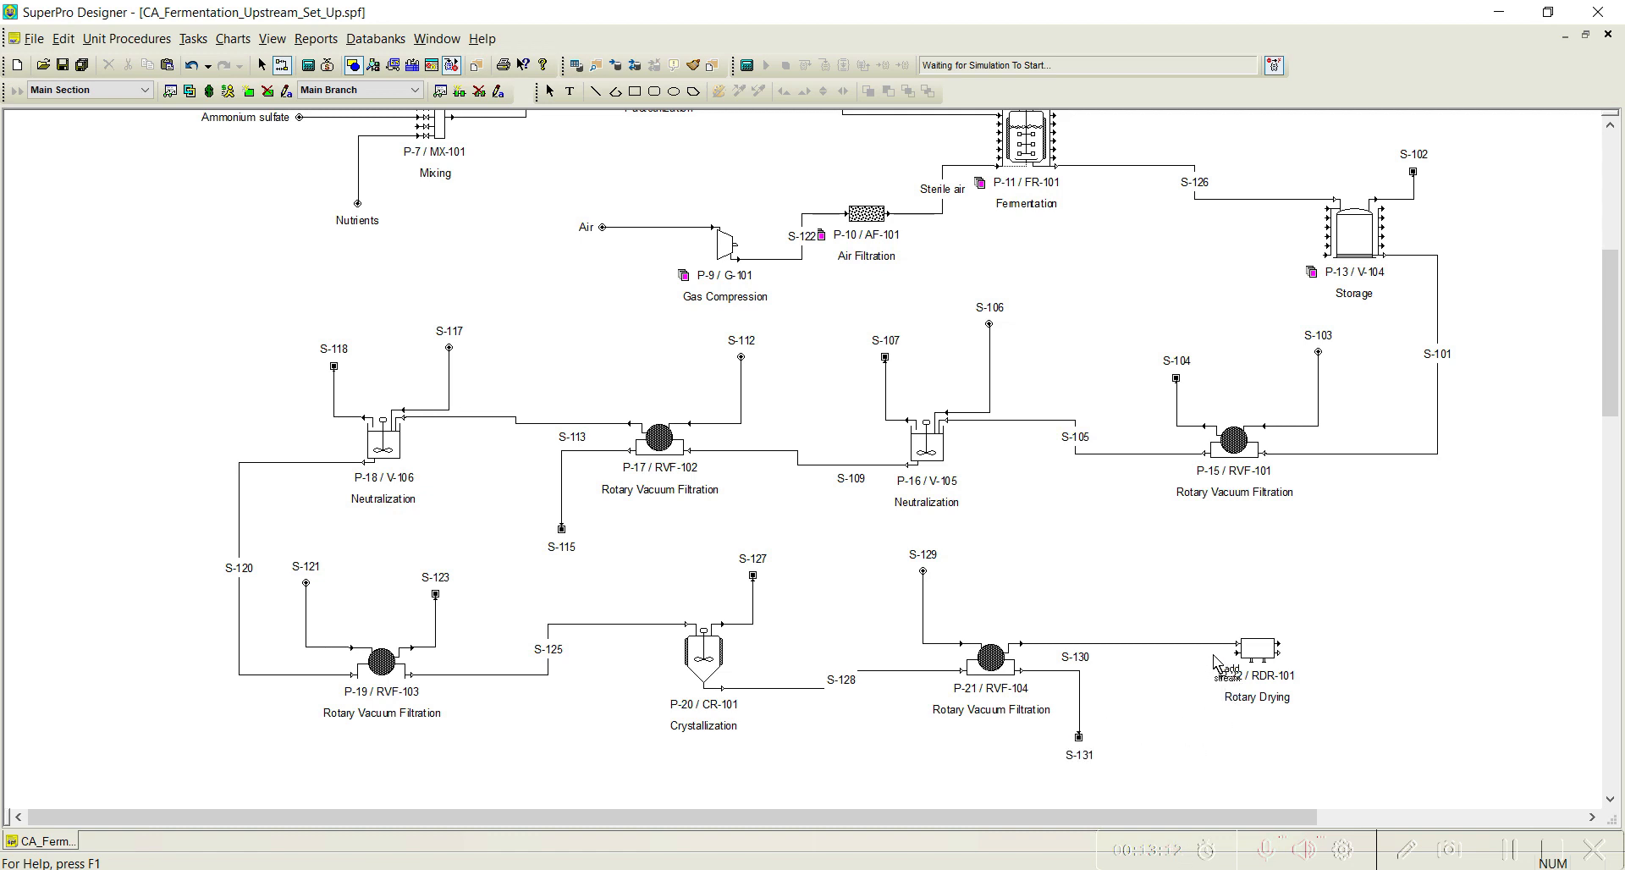
Add an output stream from each of the P-22 rotary dryer's two outlets and a feed stream to its lower inlet.
left_click(1279, 660)
left_click(1383, 652)
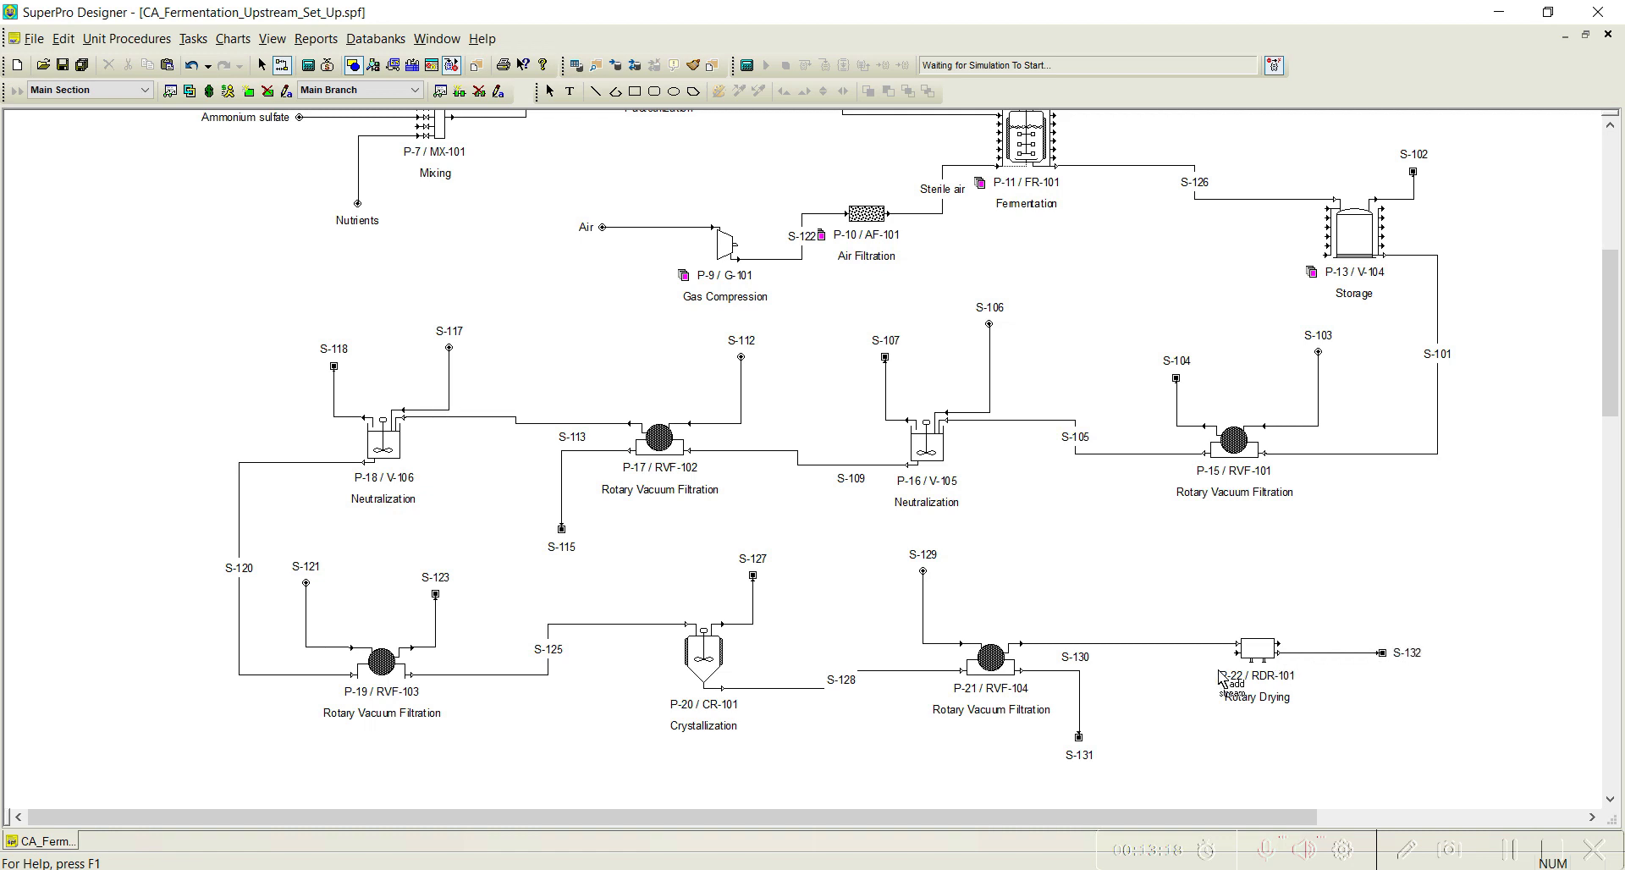
left_click(1176, 759)
left_click(1242, 654)
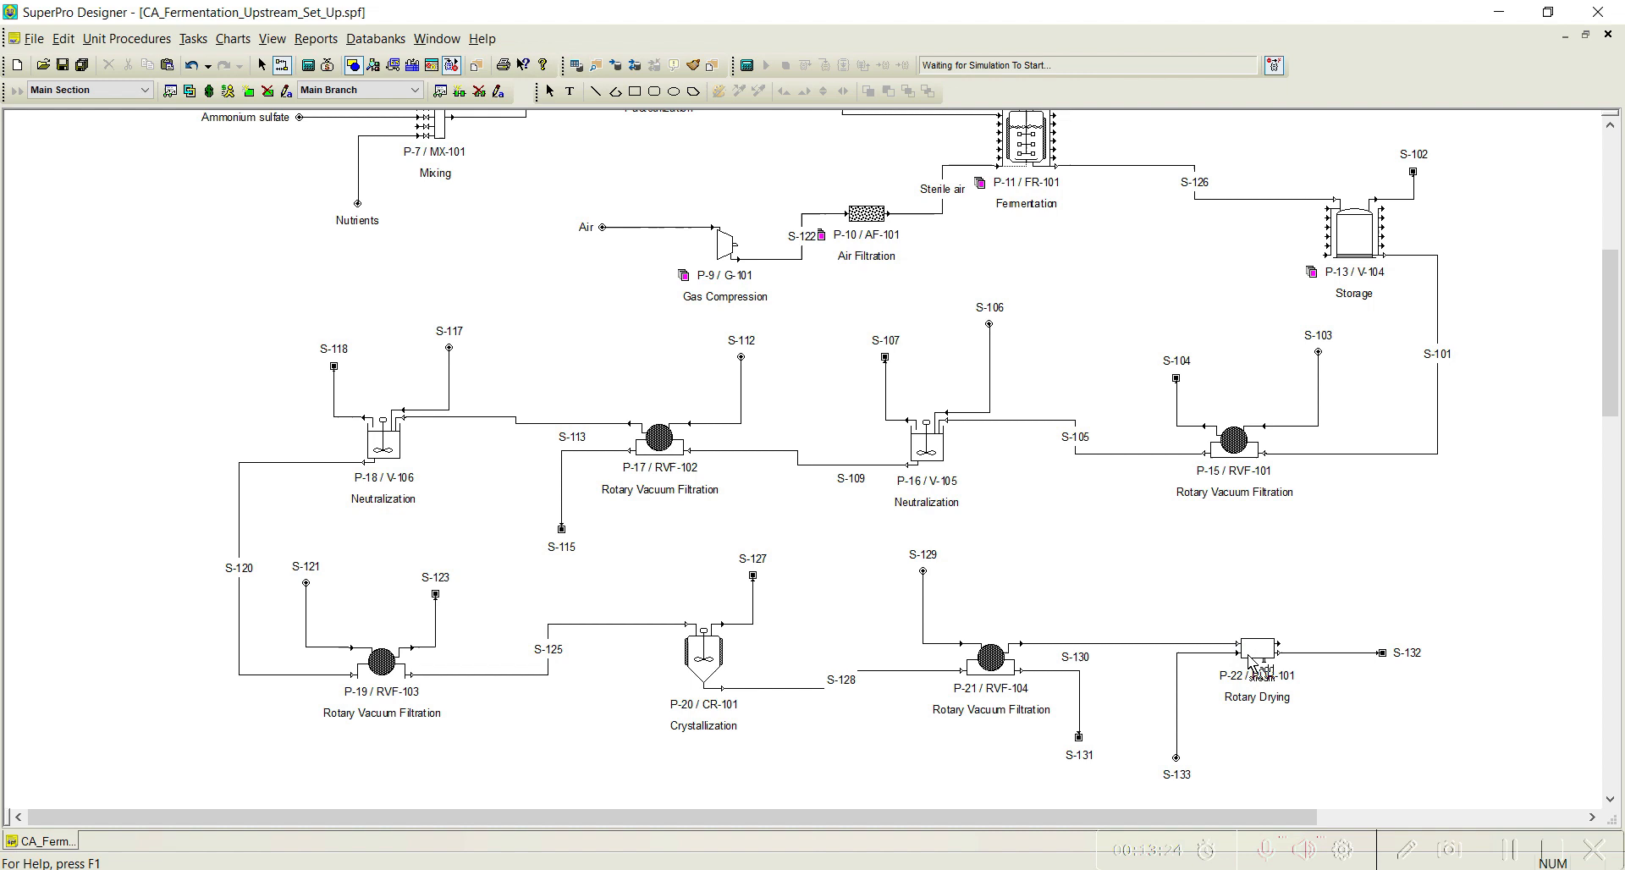
left_click(1279, 643)
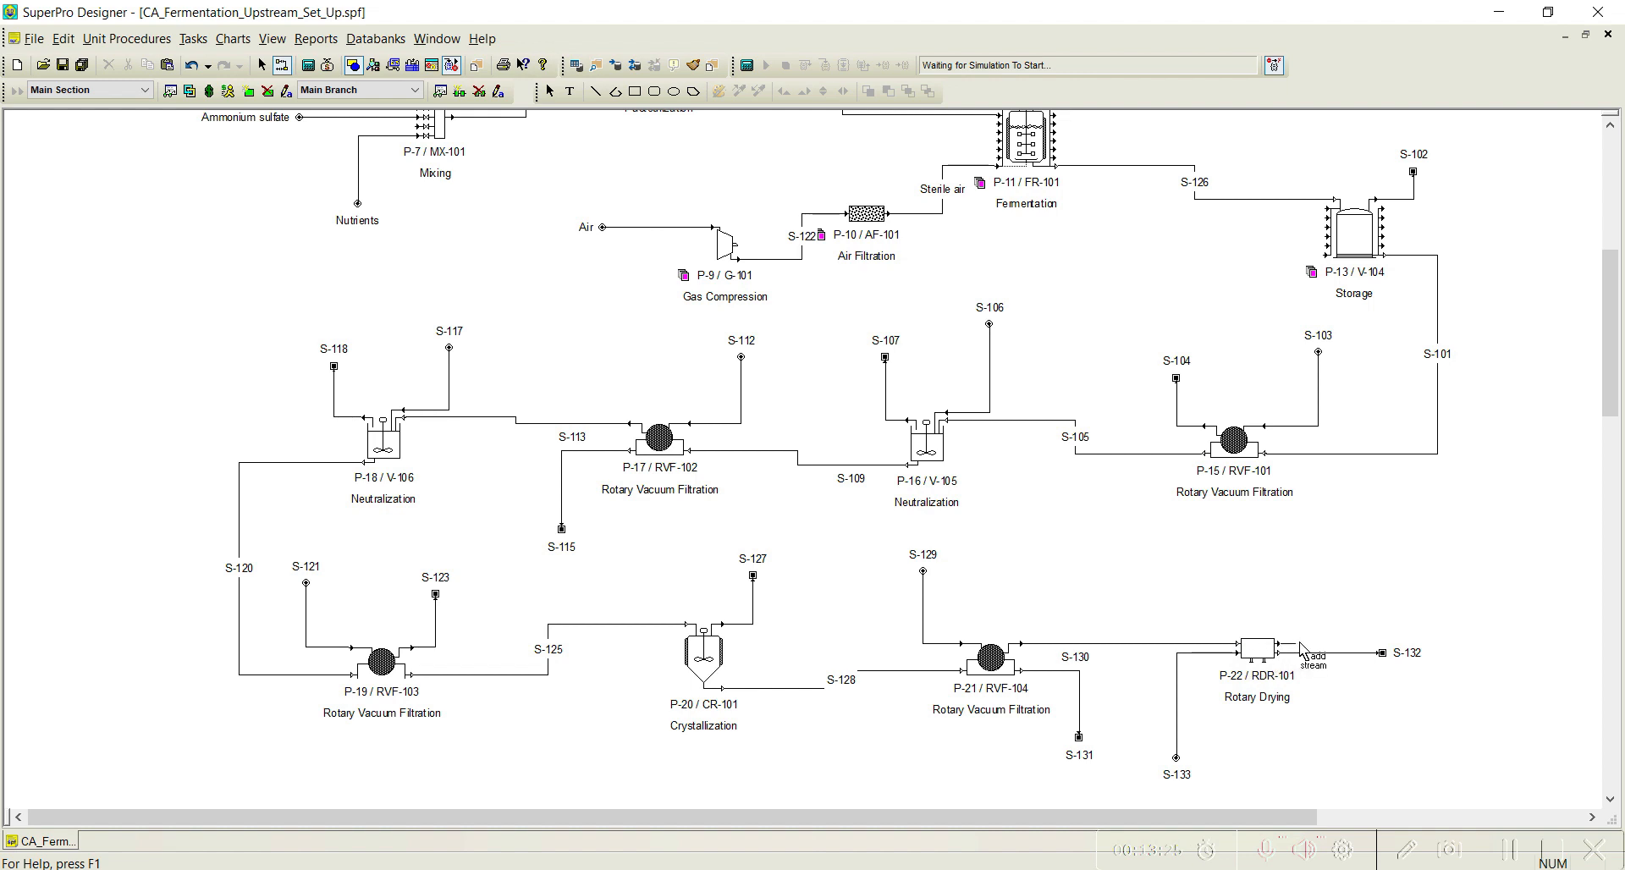
left_click(1318, 573)
key("Escape")
Rename stream S-101, running from the P-13 storage tank to the P-15 filter, as "Fermentation broth".
left_click(1342, 455)
right_click(1343, 459)
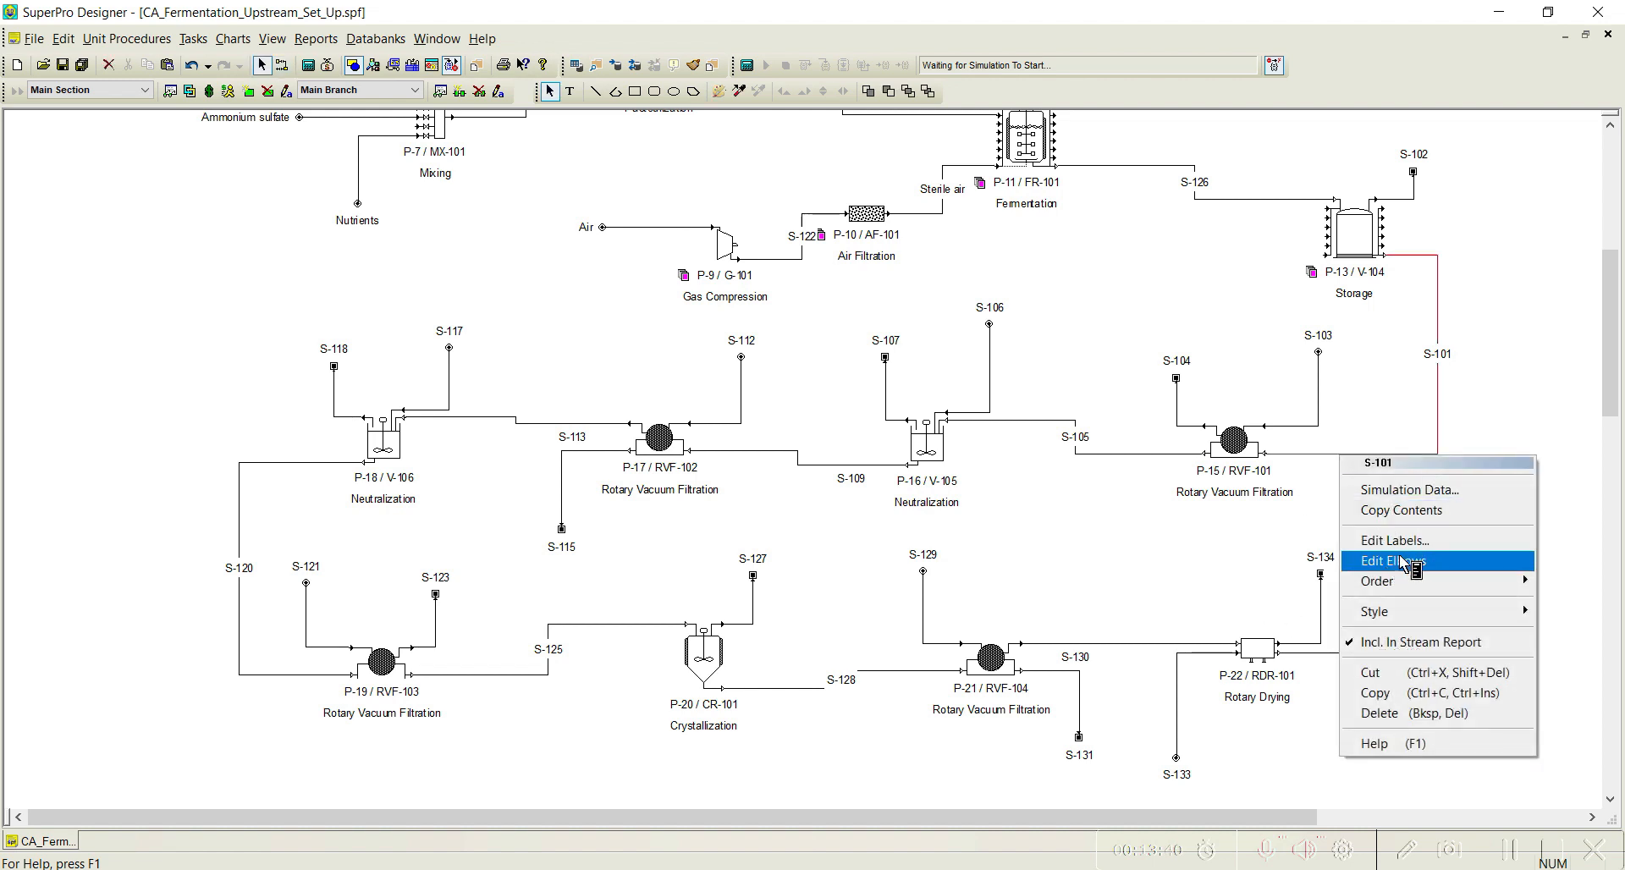
left_click(1405, 547)
type("Fermentation broth")
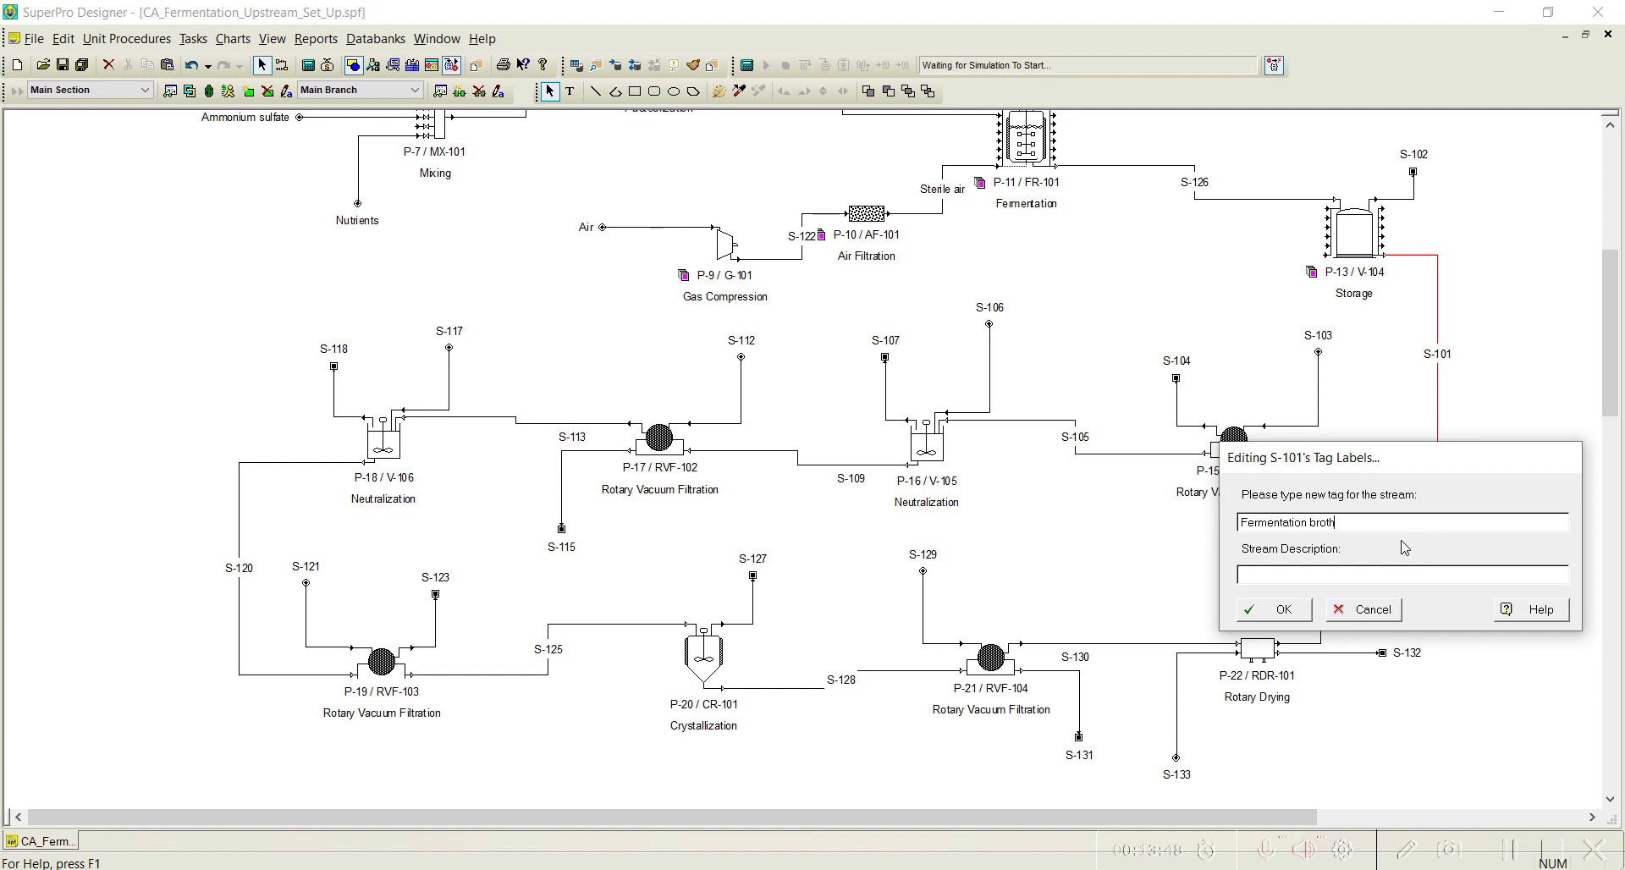
left_click(1279, 610)
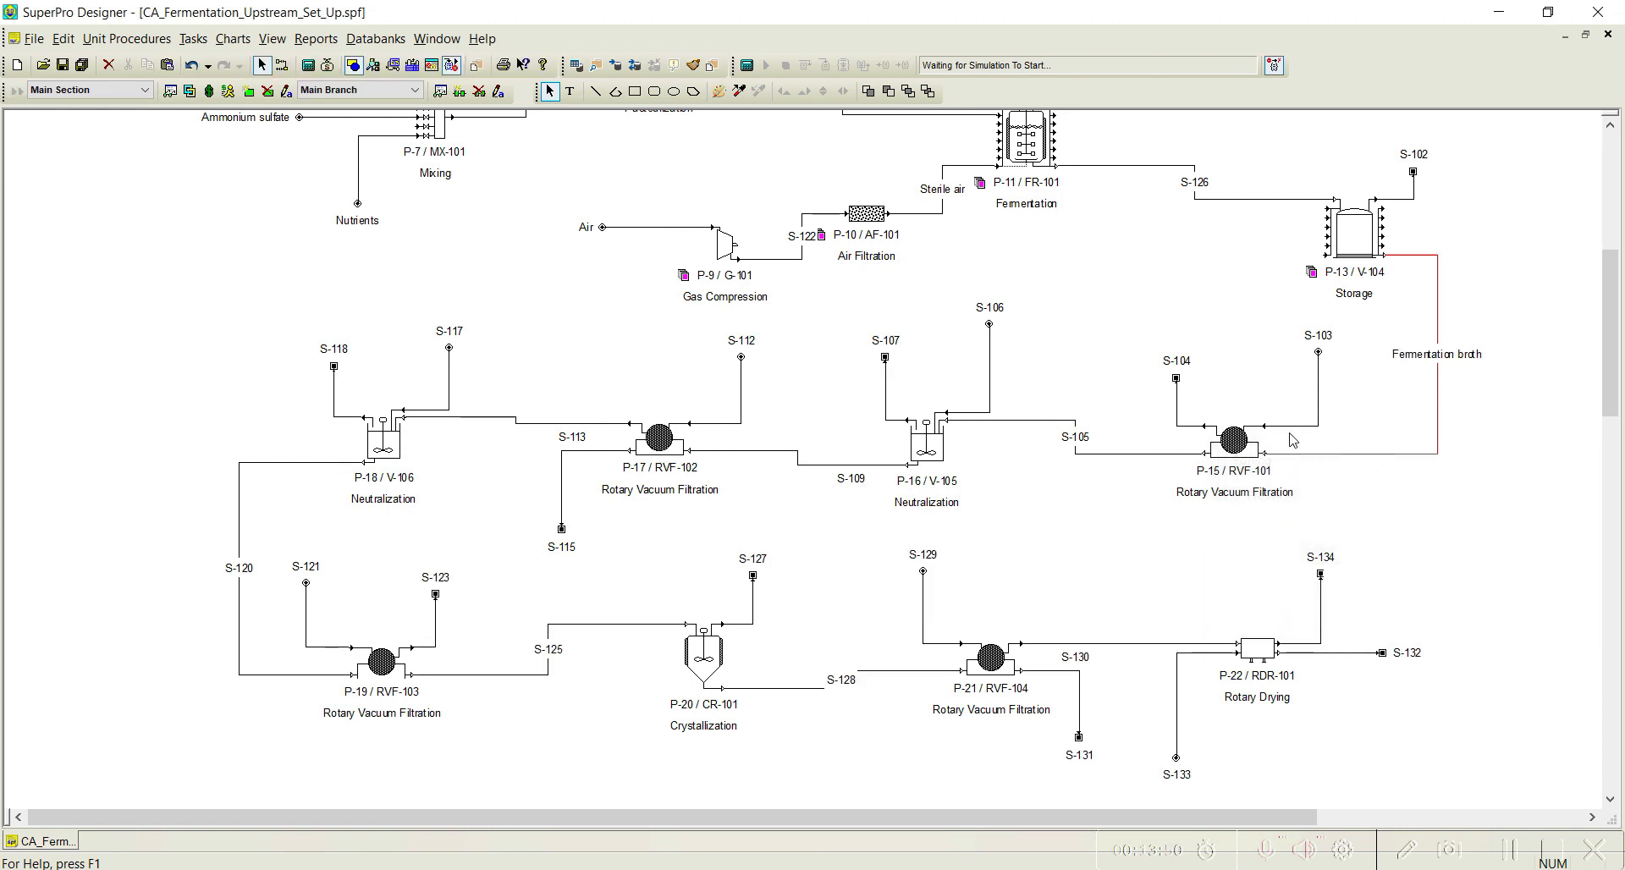
Try to rename P-15's feed stream S-103 as "Water-3".
right_click(1306, 427)
left_click(1346, 529)
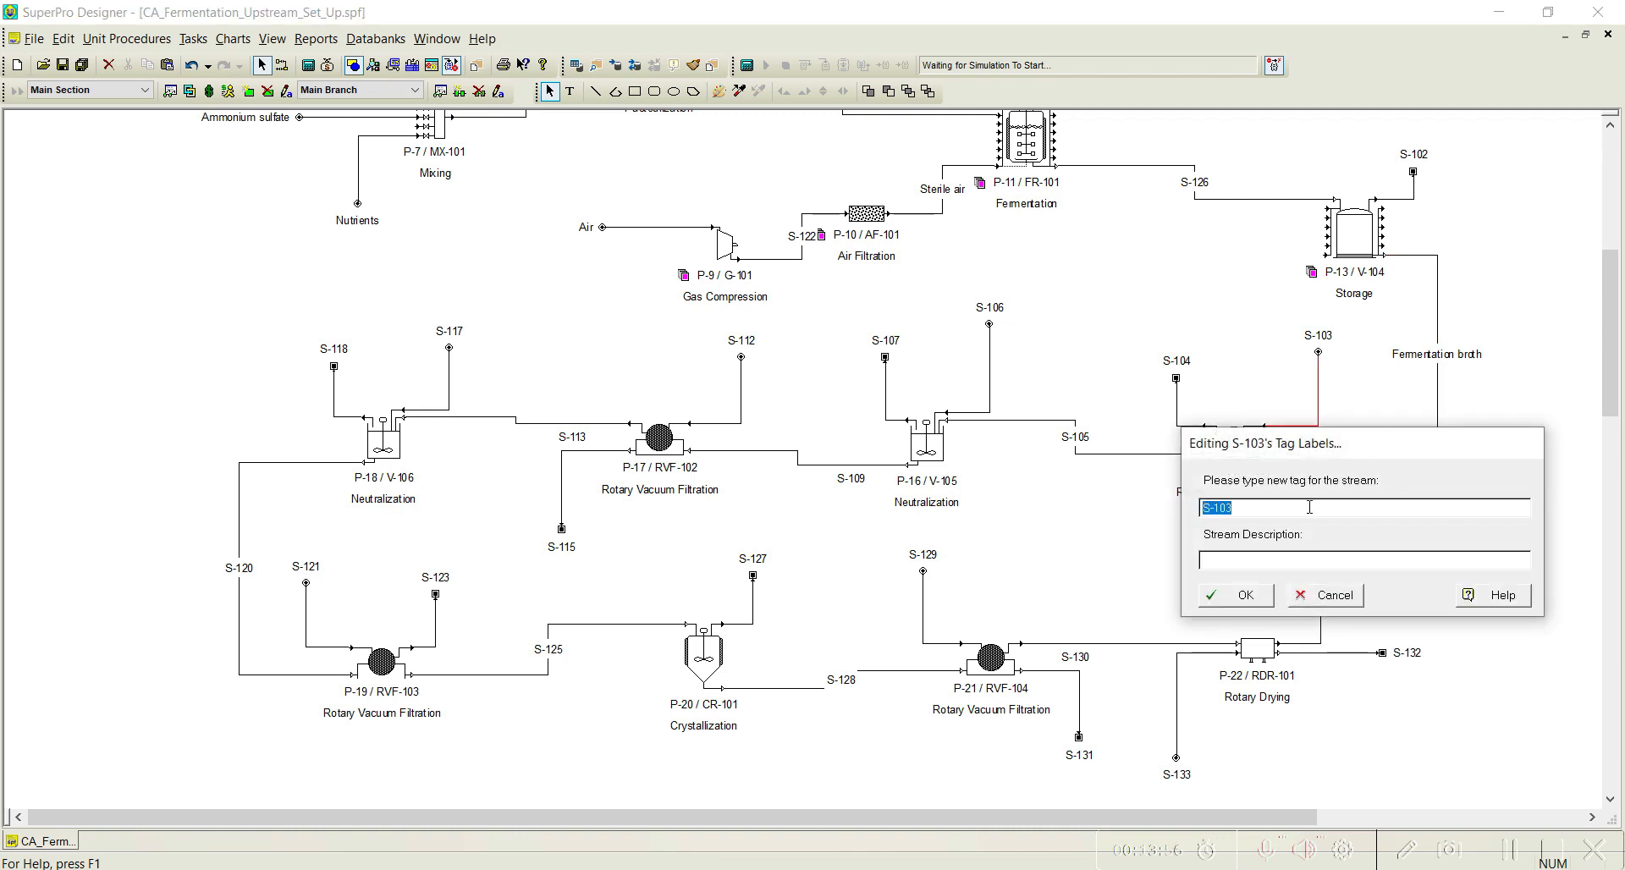
type("Water-3")
left_click(1212, 597)
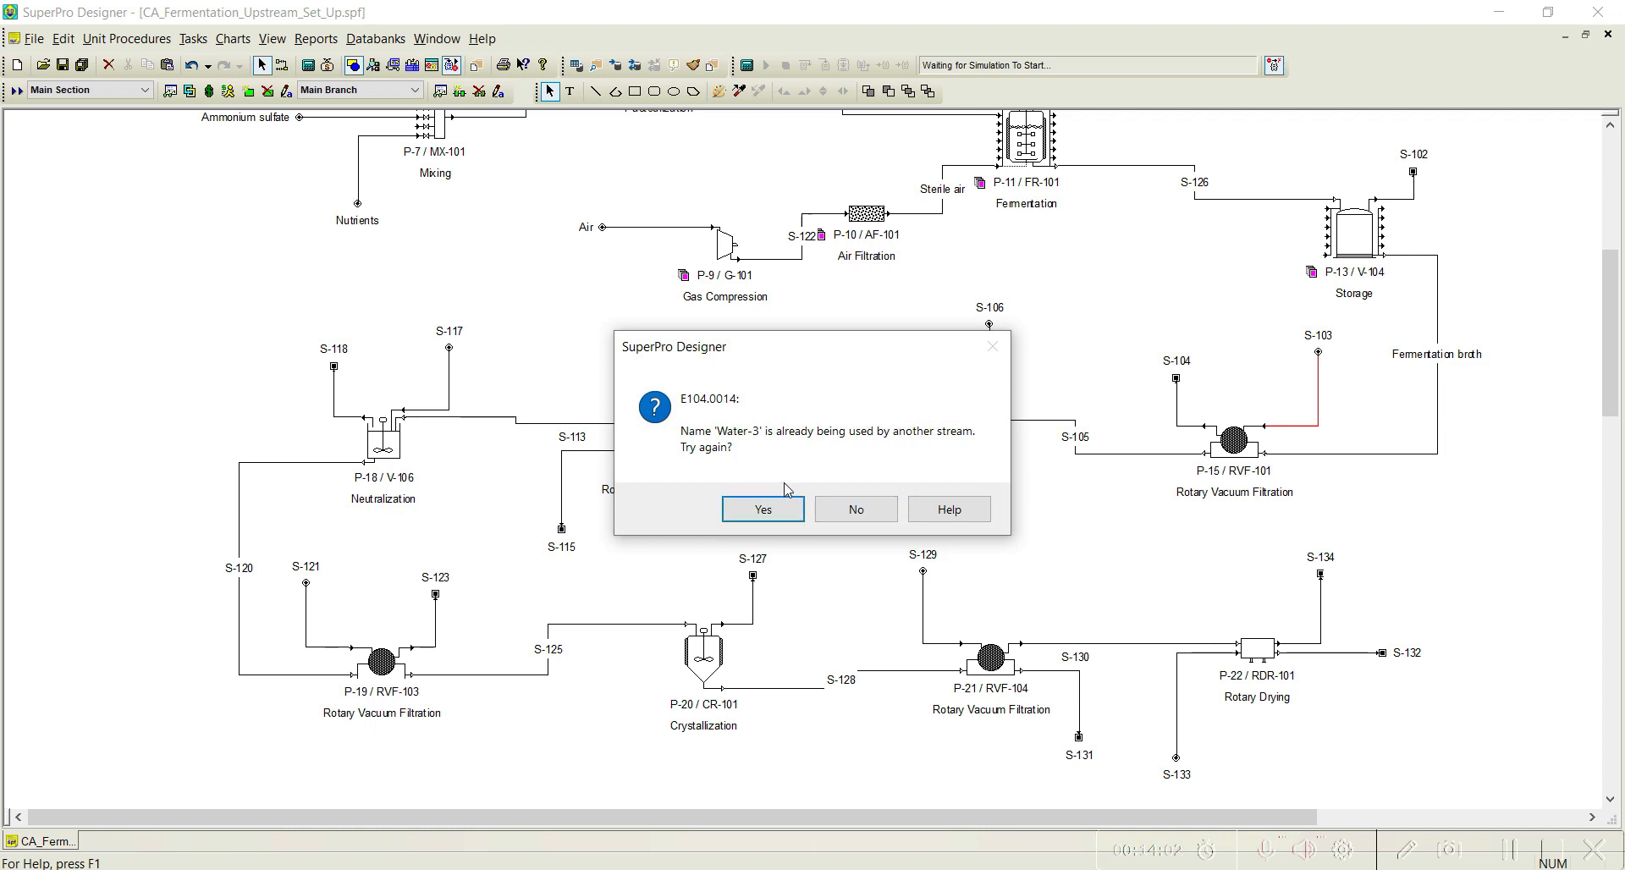
left_click(856, 509)
Check the water stream names already used upstream and rename P-15's feed stream S-103 as "Water-4".
scroll(975, 395, "up", 4)
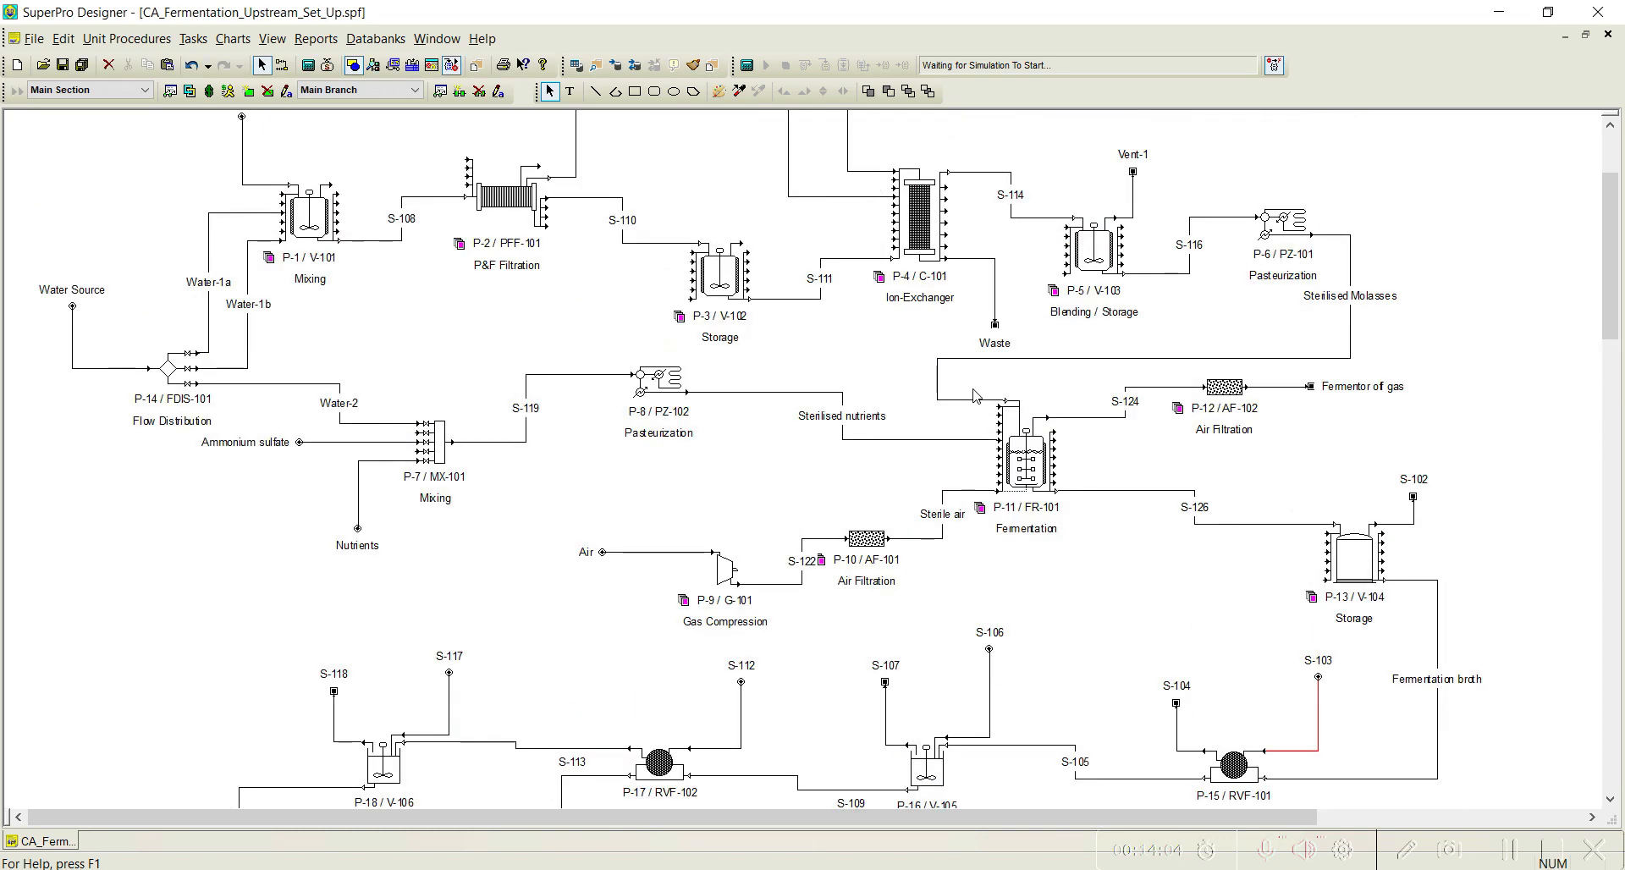
scroll(975, 395, "up", 1)
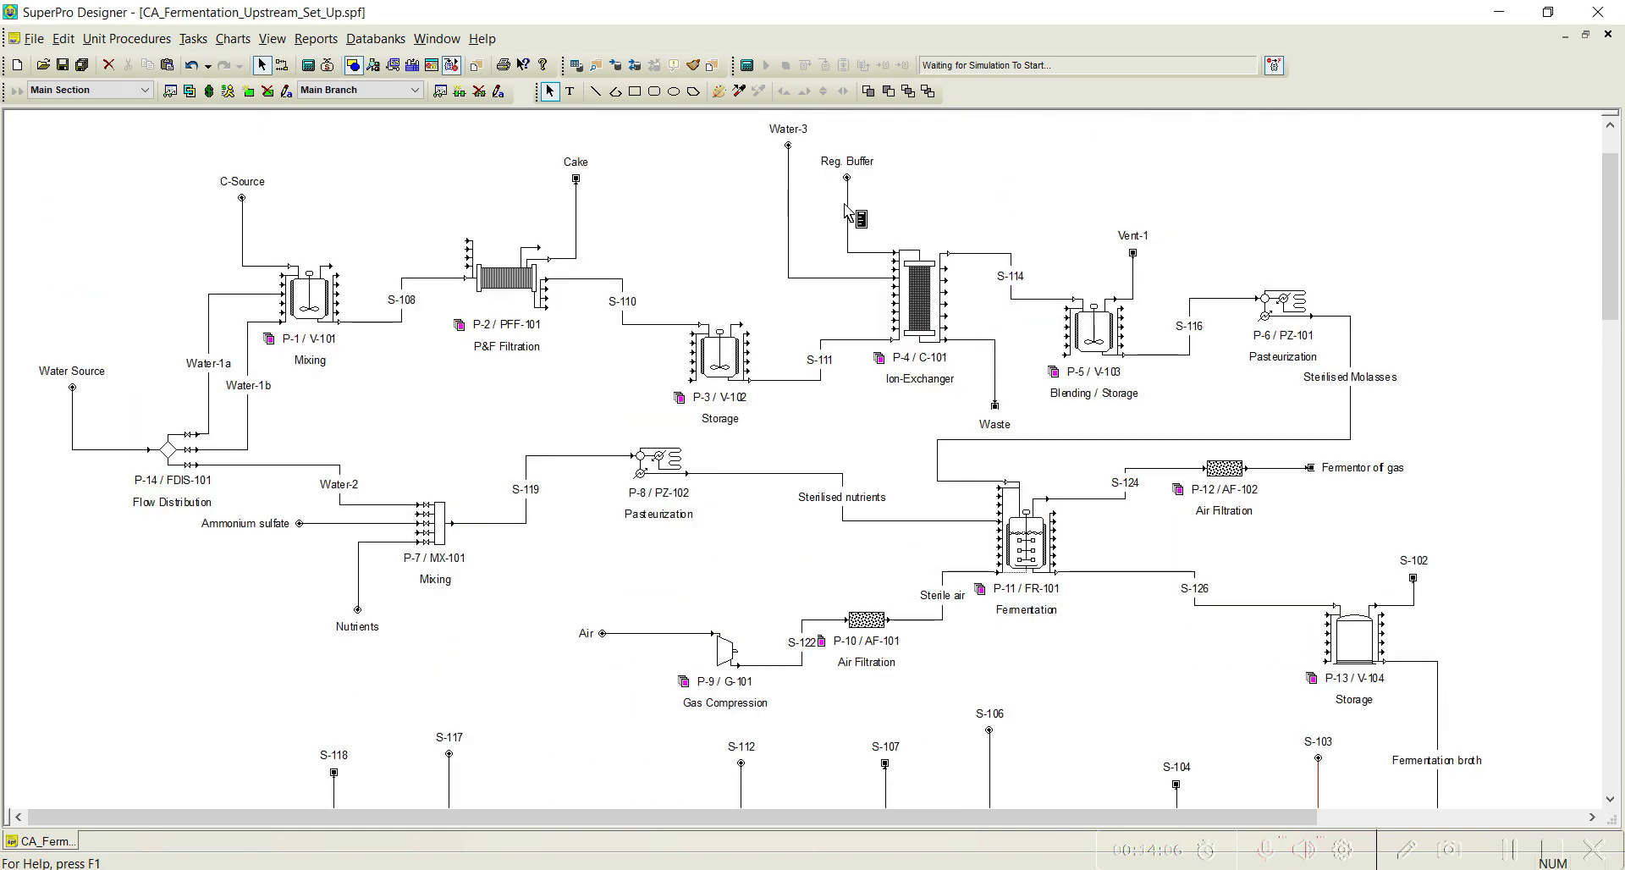
scroll(848, 215, "down", 3)
scroll(849, 214, "down", 2)
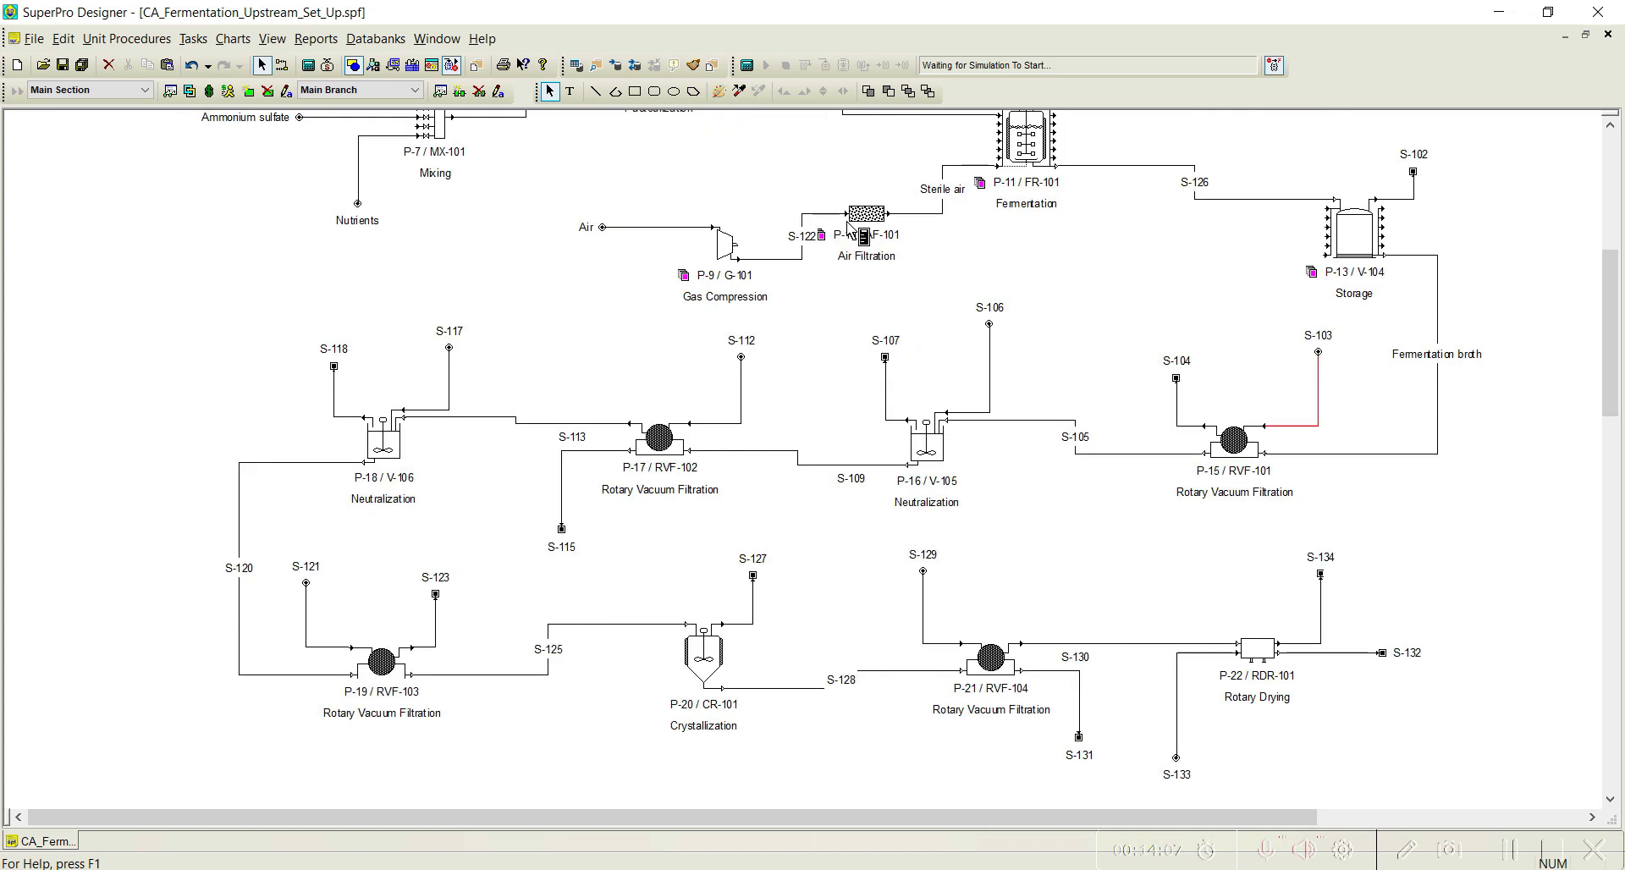
right_click(1290, 432)
left_click(1342, 531)
type("We")
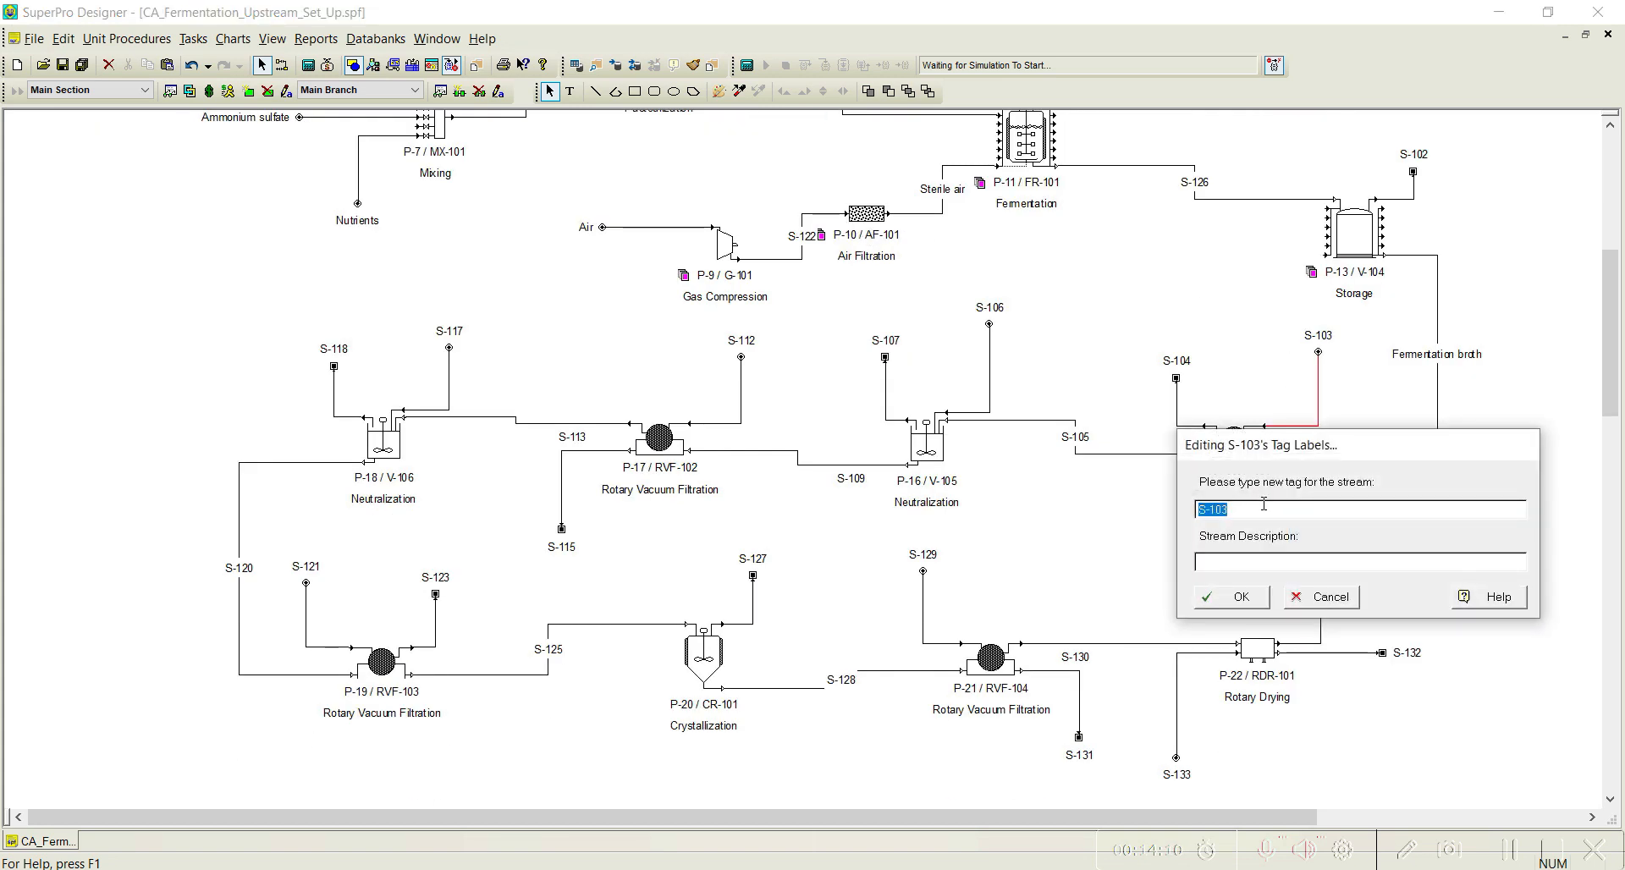
type("ter-4")
left_click(1221, 598)
Rename P-15's output stream S-104 as "Biomass".
right_click(1192, 426)
left_click(1241, 534)
type("Biomass")
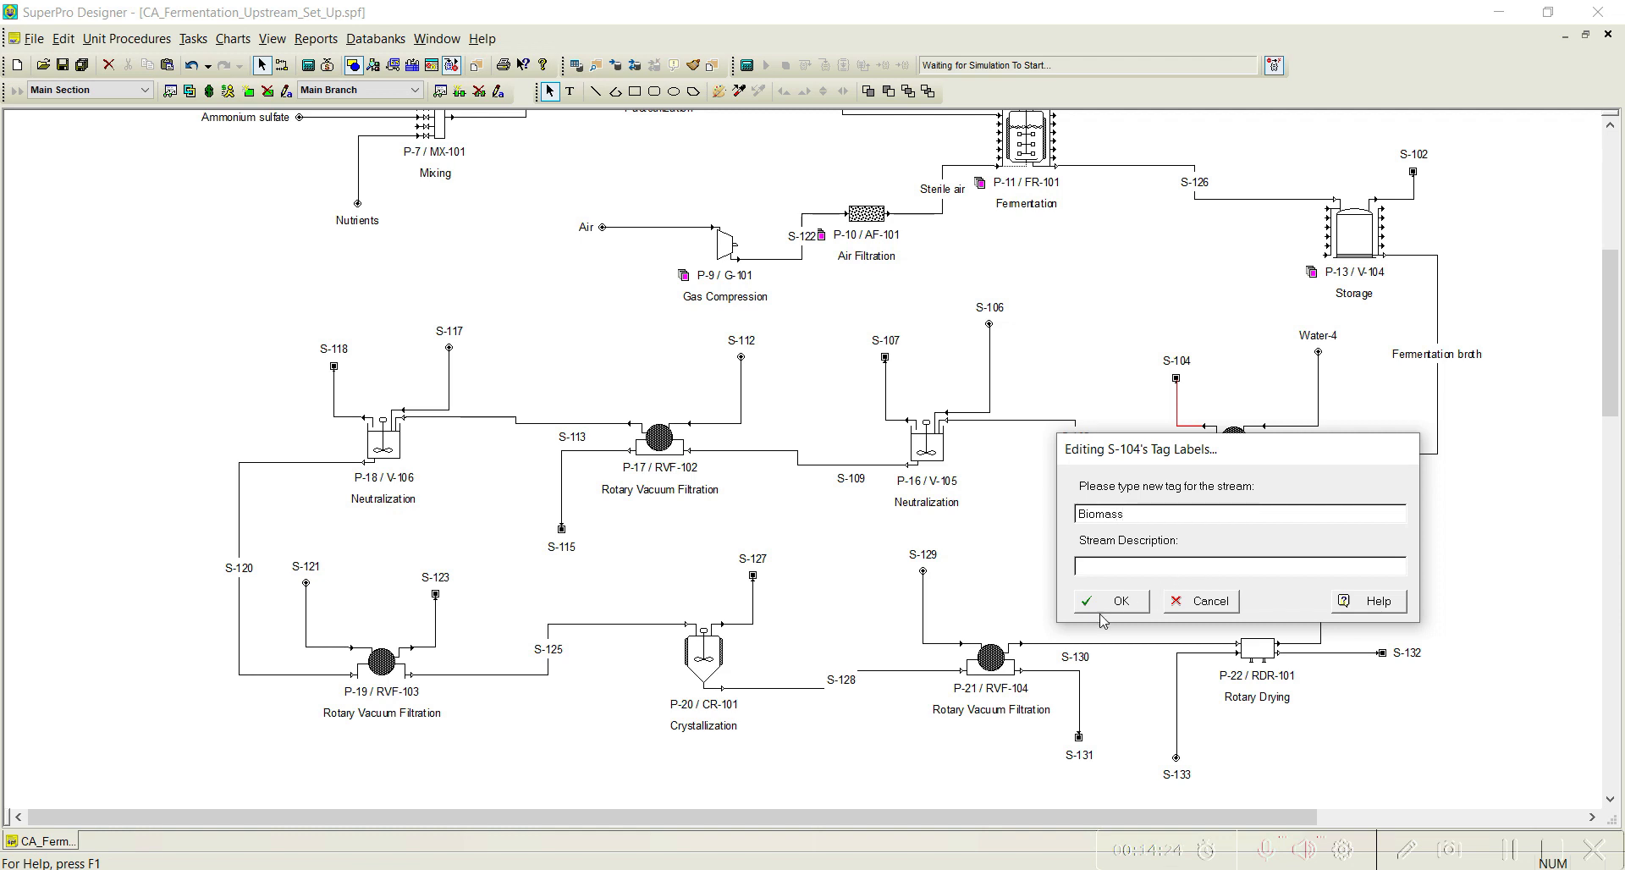
left_click(1111, 603)
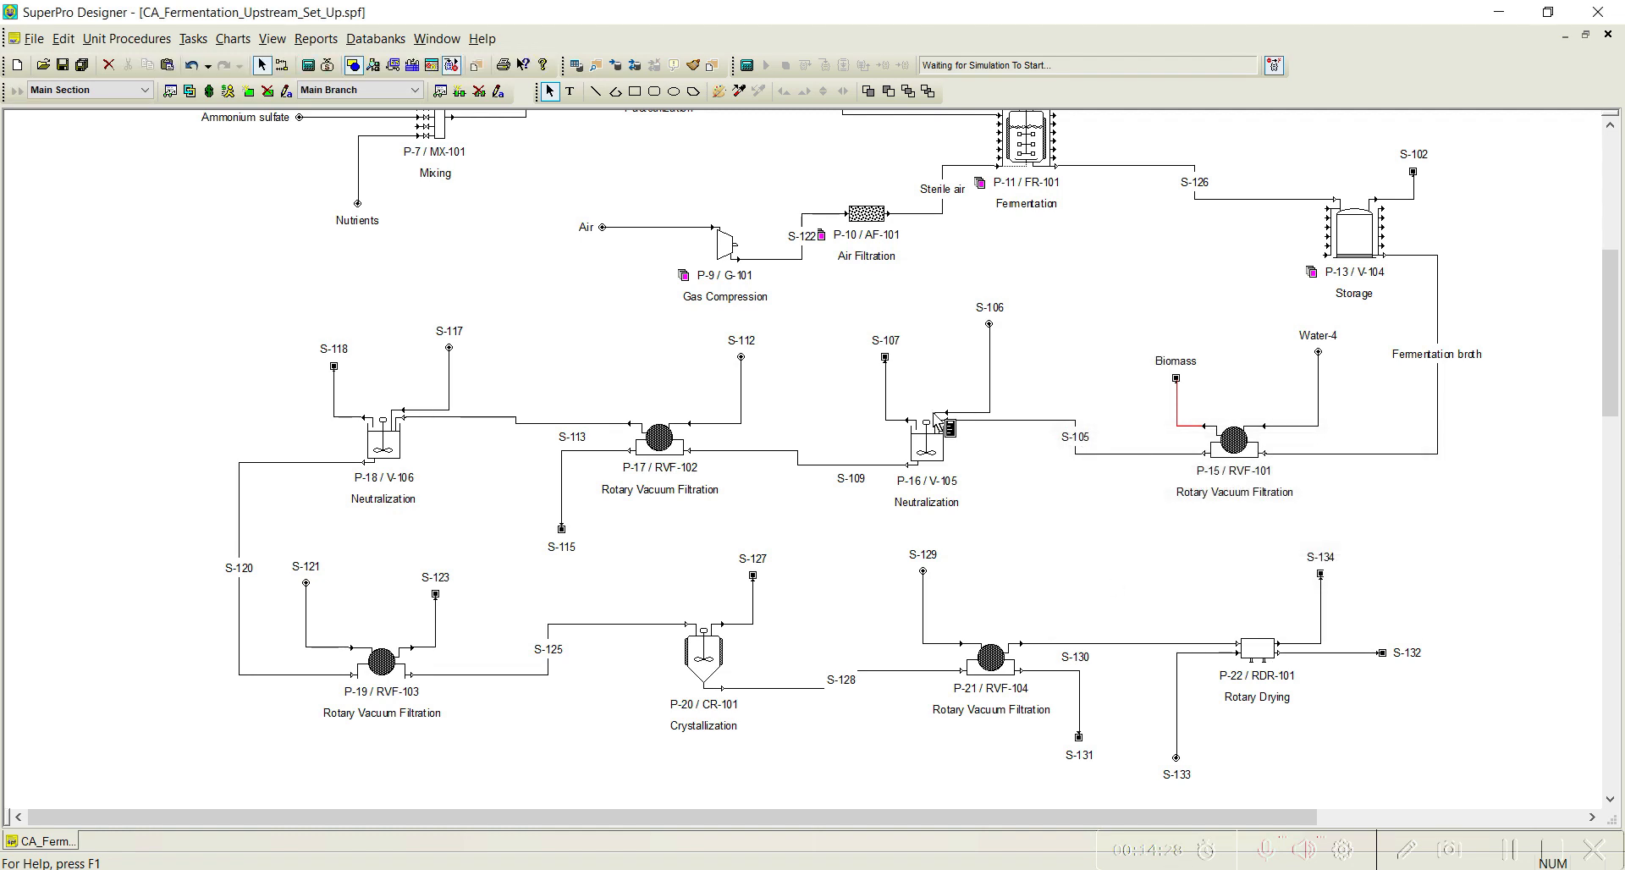
Rename the feed stream S-106 of the P-16 neutralization vessel as "Lime (33%)".
right_click(984, 417)
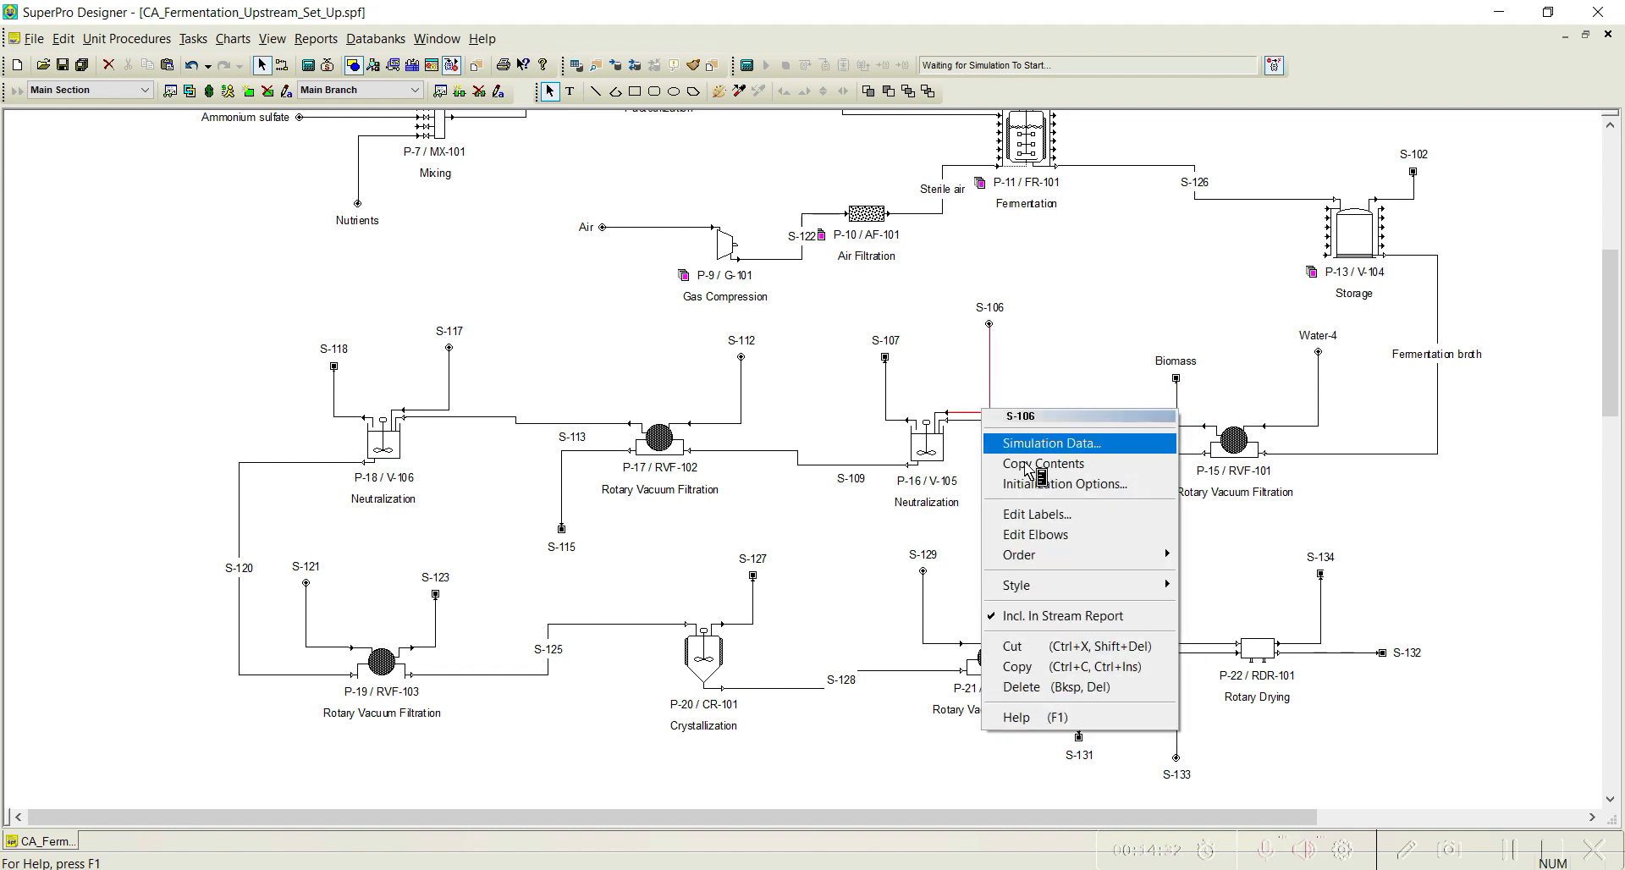
left_click(1043, 517)
type("Lime (33%")
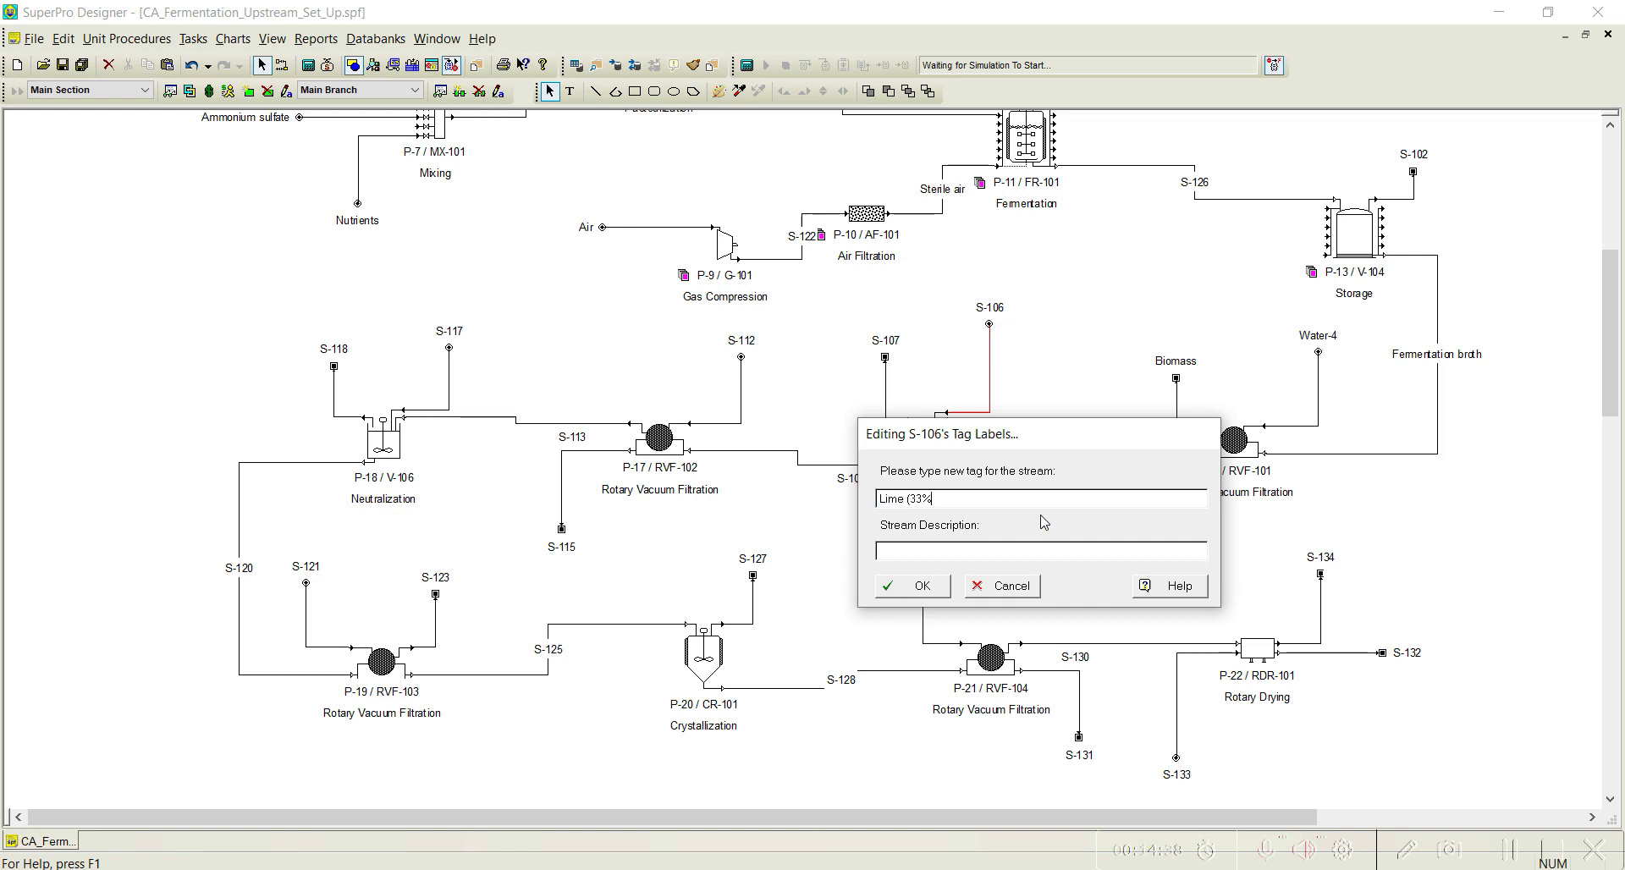
left_click(931, 587)
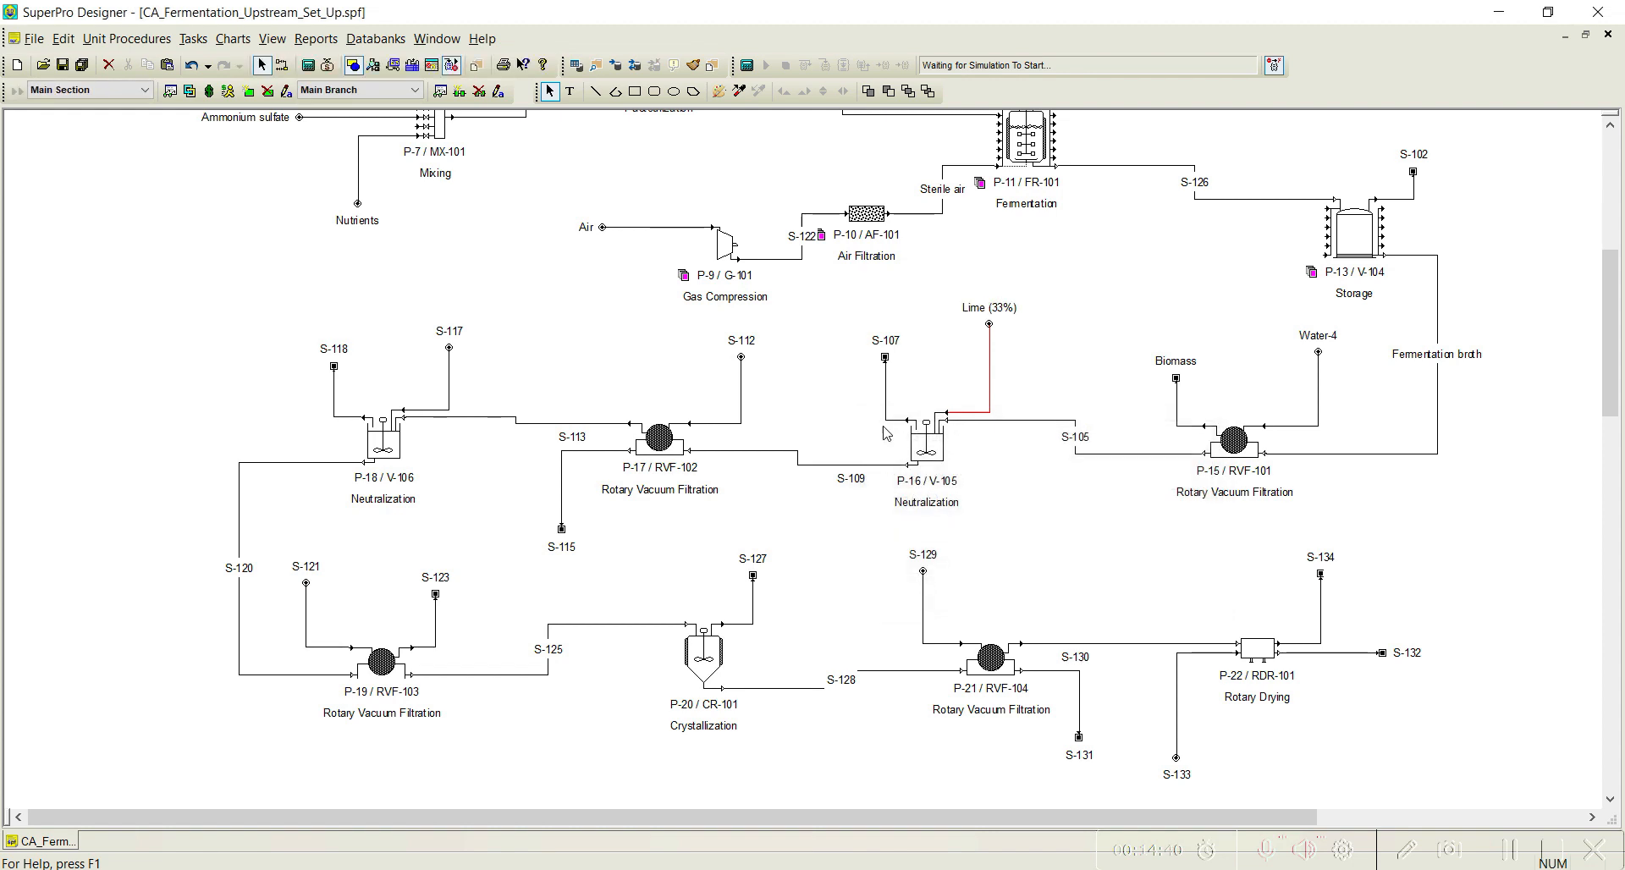
Check the vent name used upstream and rename P-16's output stream S-107 as "Vent-2".
right_click(887, 415)
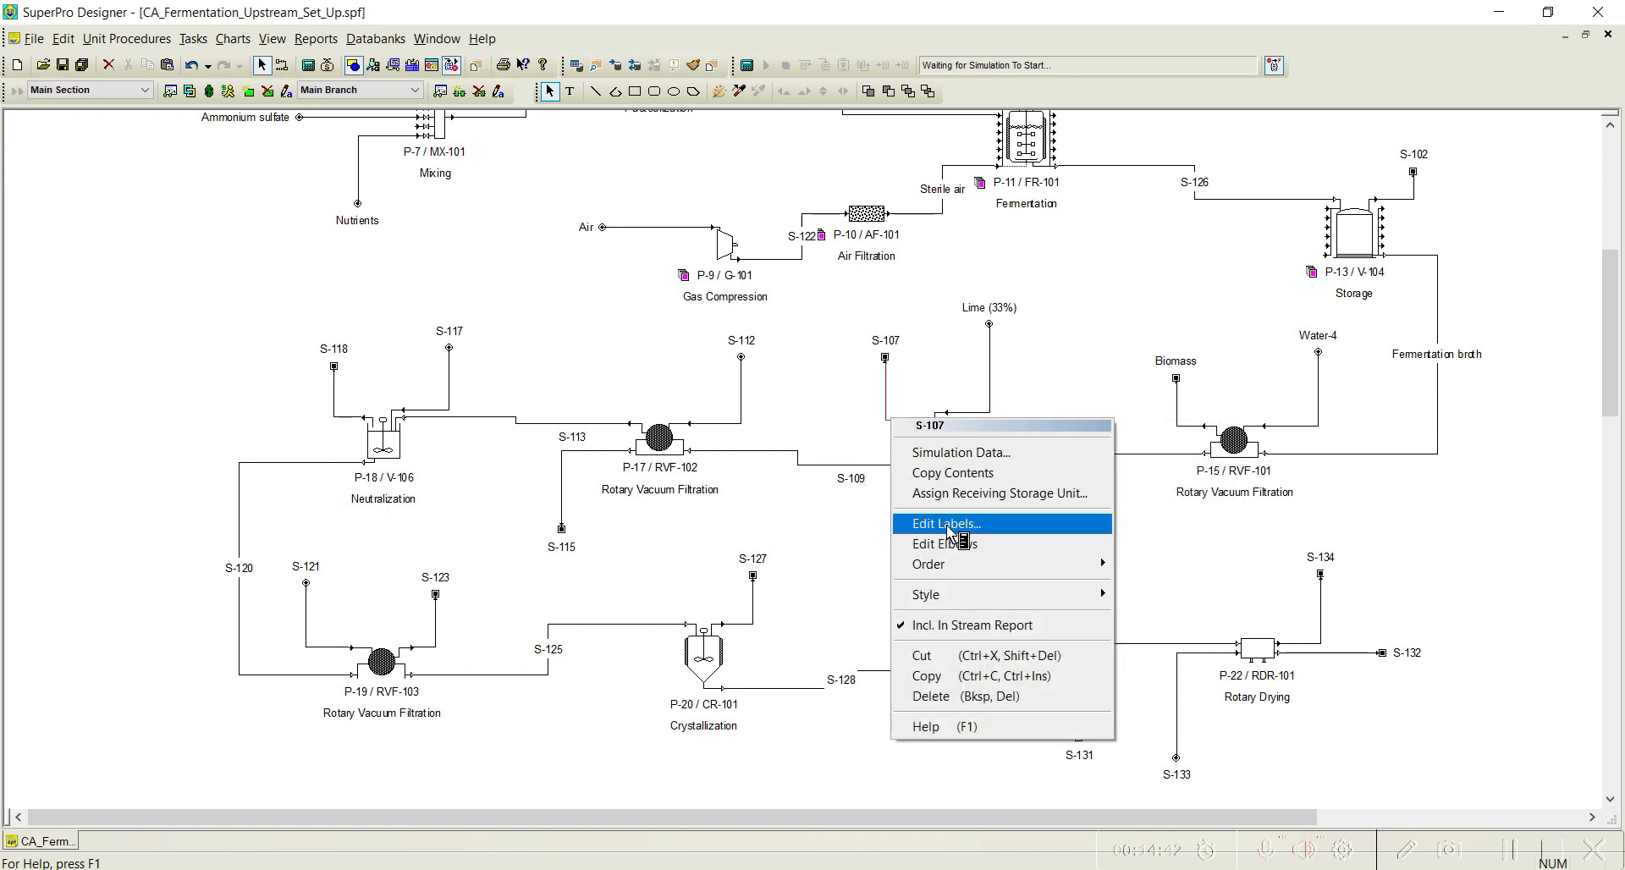
scroll(1514, 472, "up", 5)
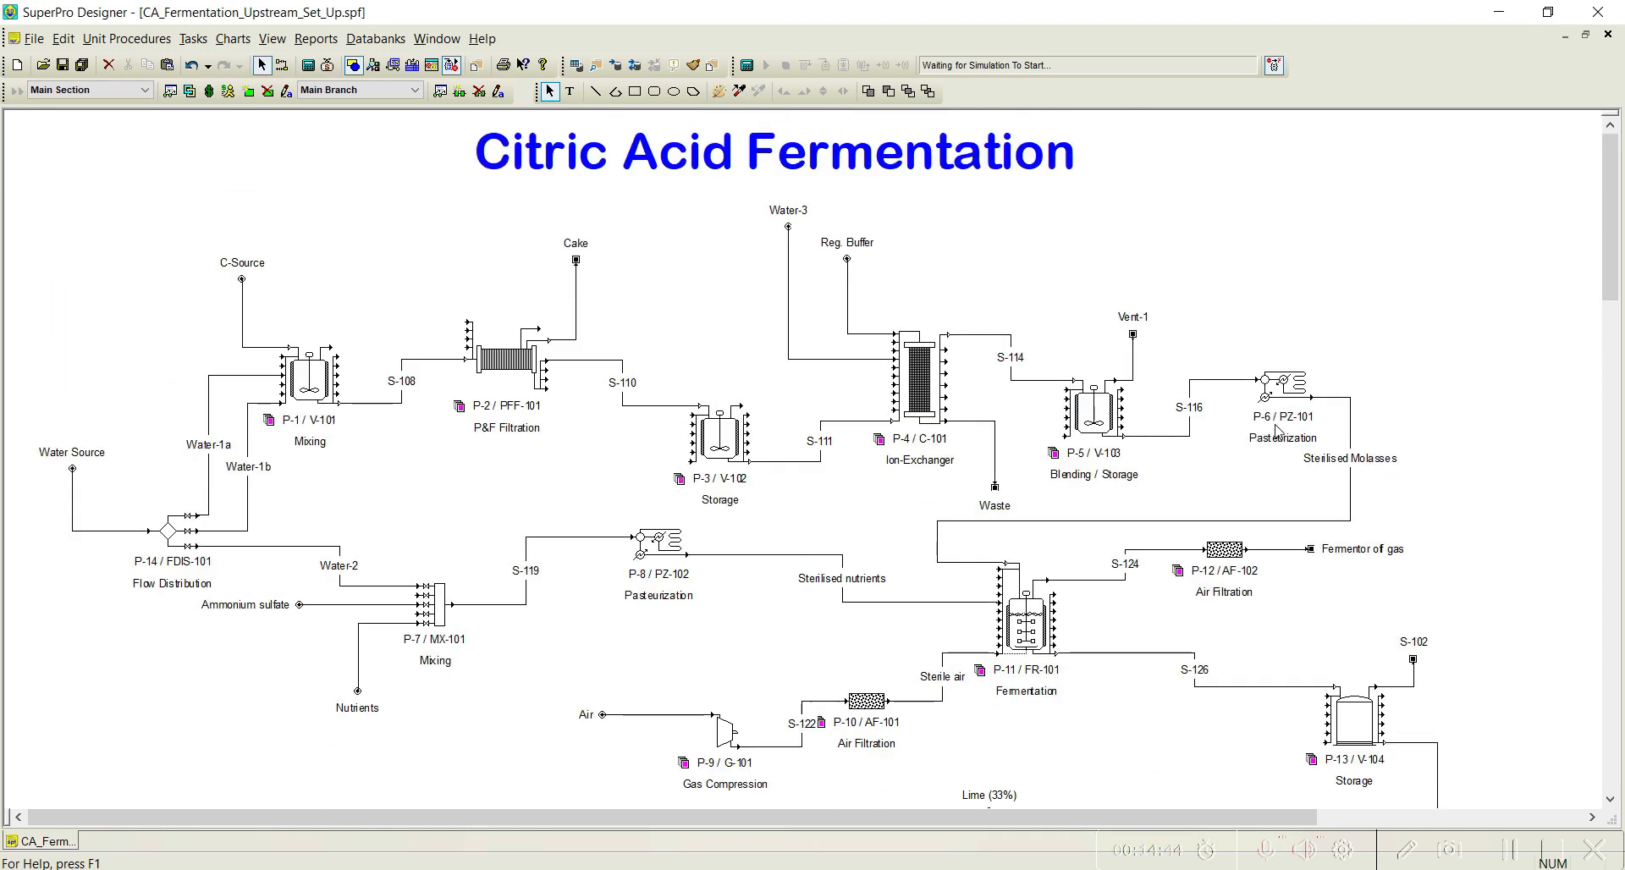
scroll(1153, 369, "down", 2)
scroll(1153, 369, "down", 3)
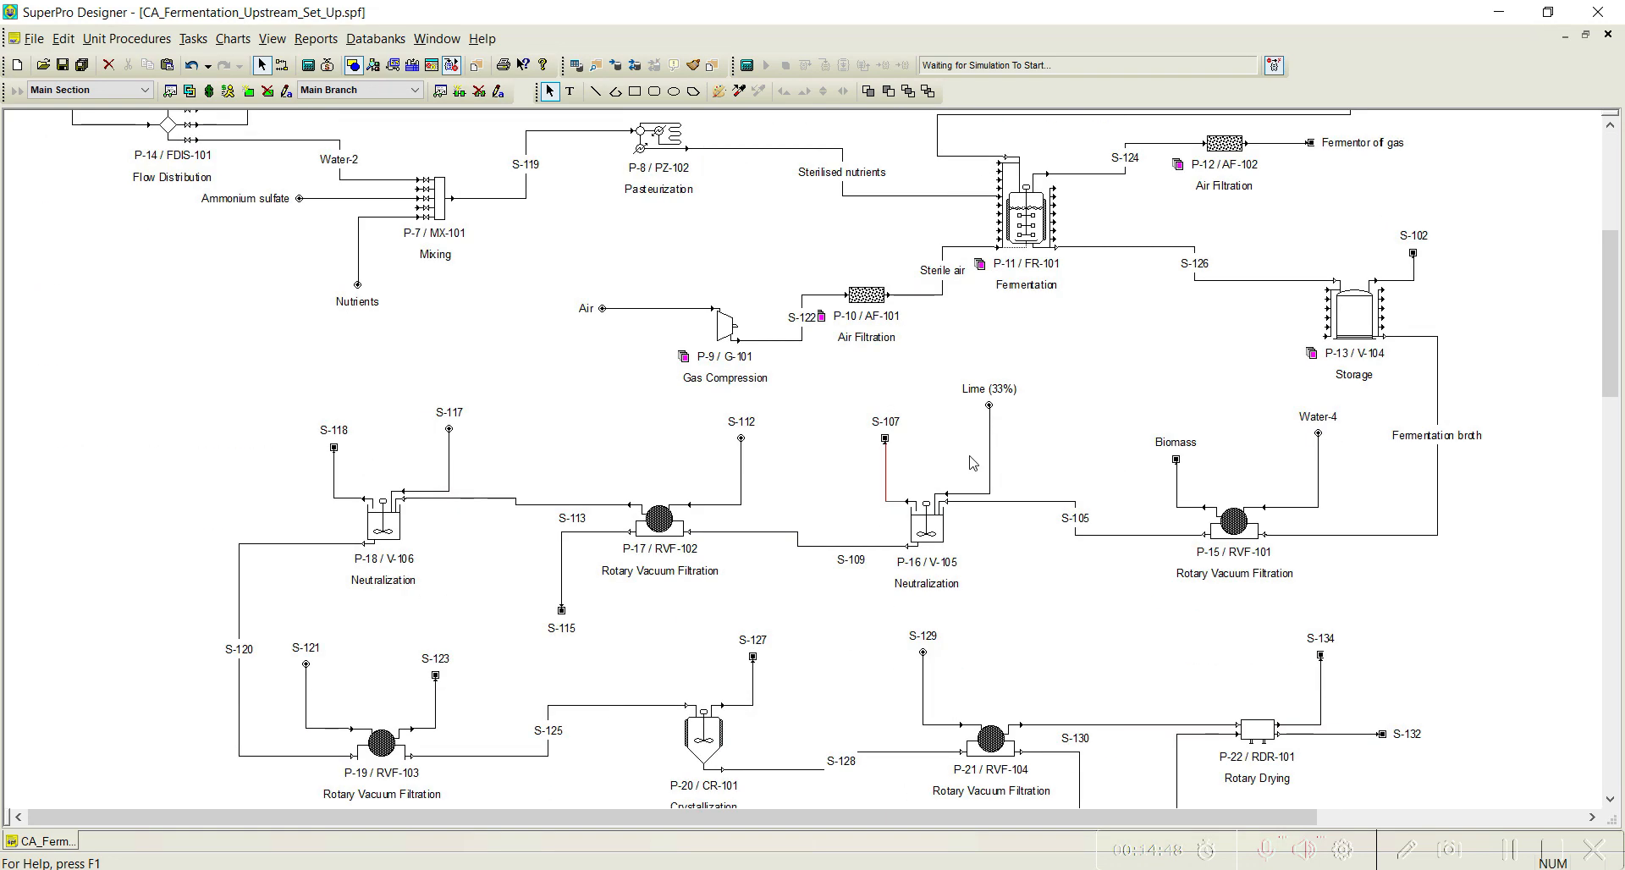
right_click(896, 500)
left_click(982, 607)
type("Ver")
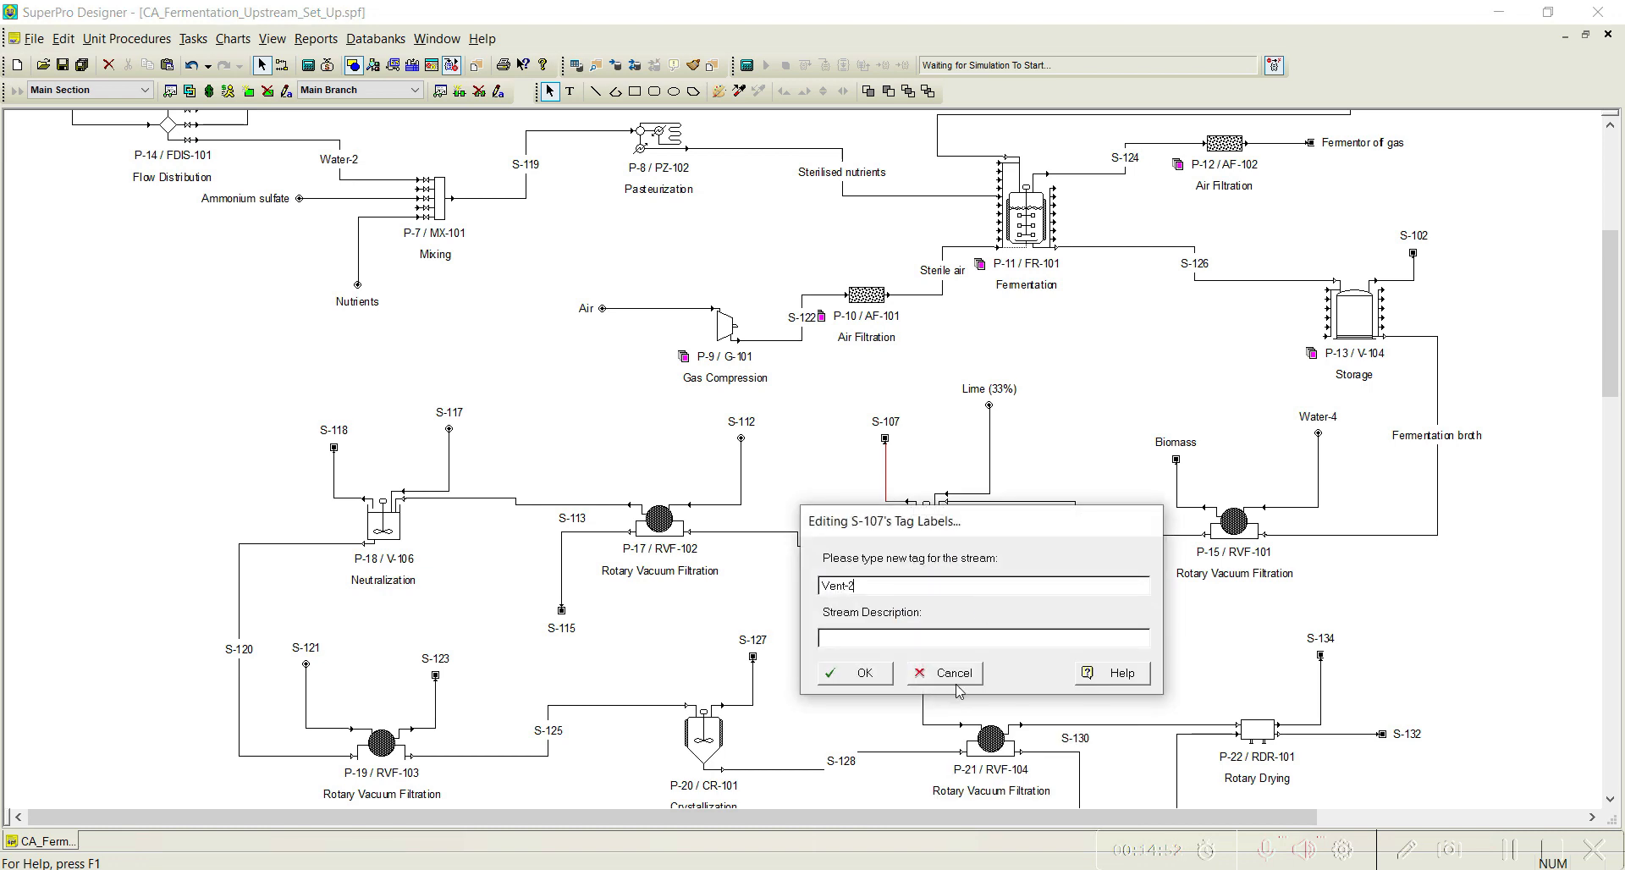
left_click(879, 674)
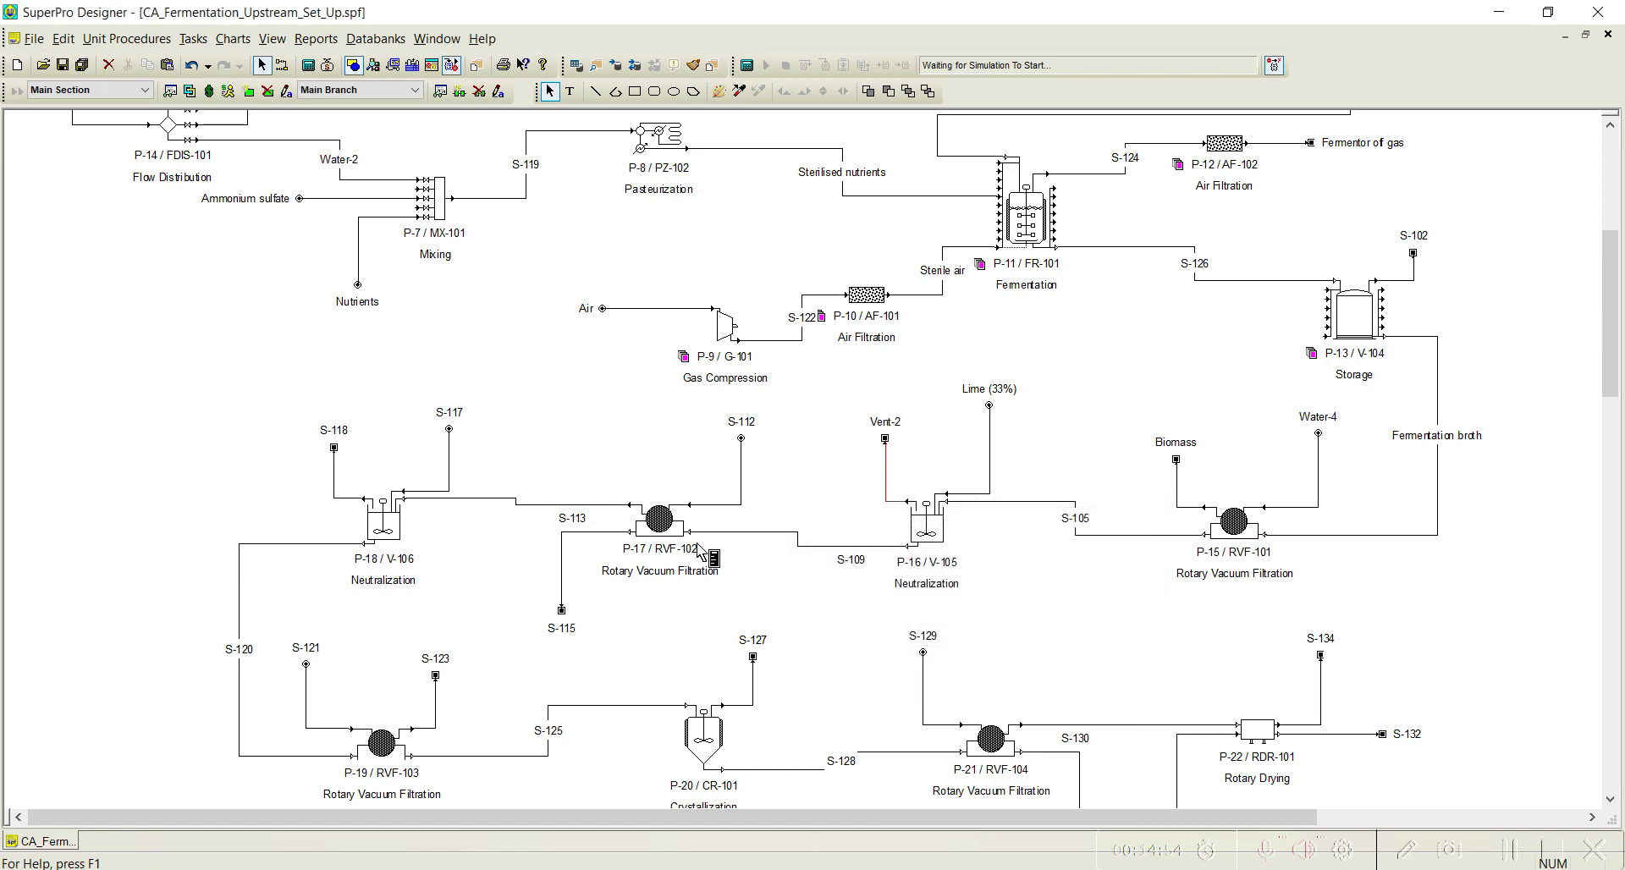
Rename the P-17 filter's feed stream S-112 as "Water-5" and its output stream S-115 as "Aq. Waste".
left_click(717, 515)
right_click(716, 510)
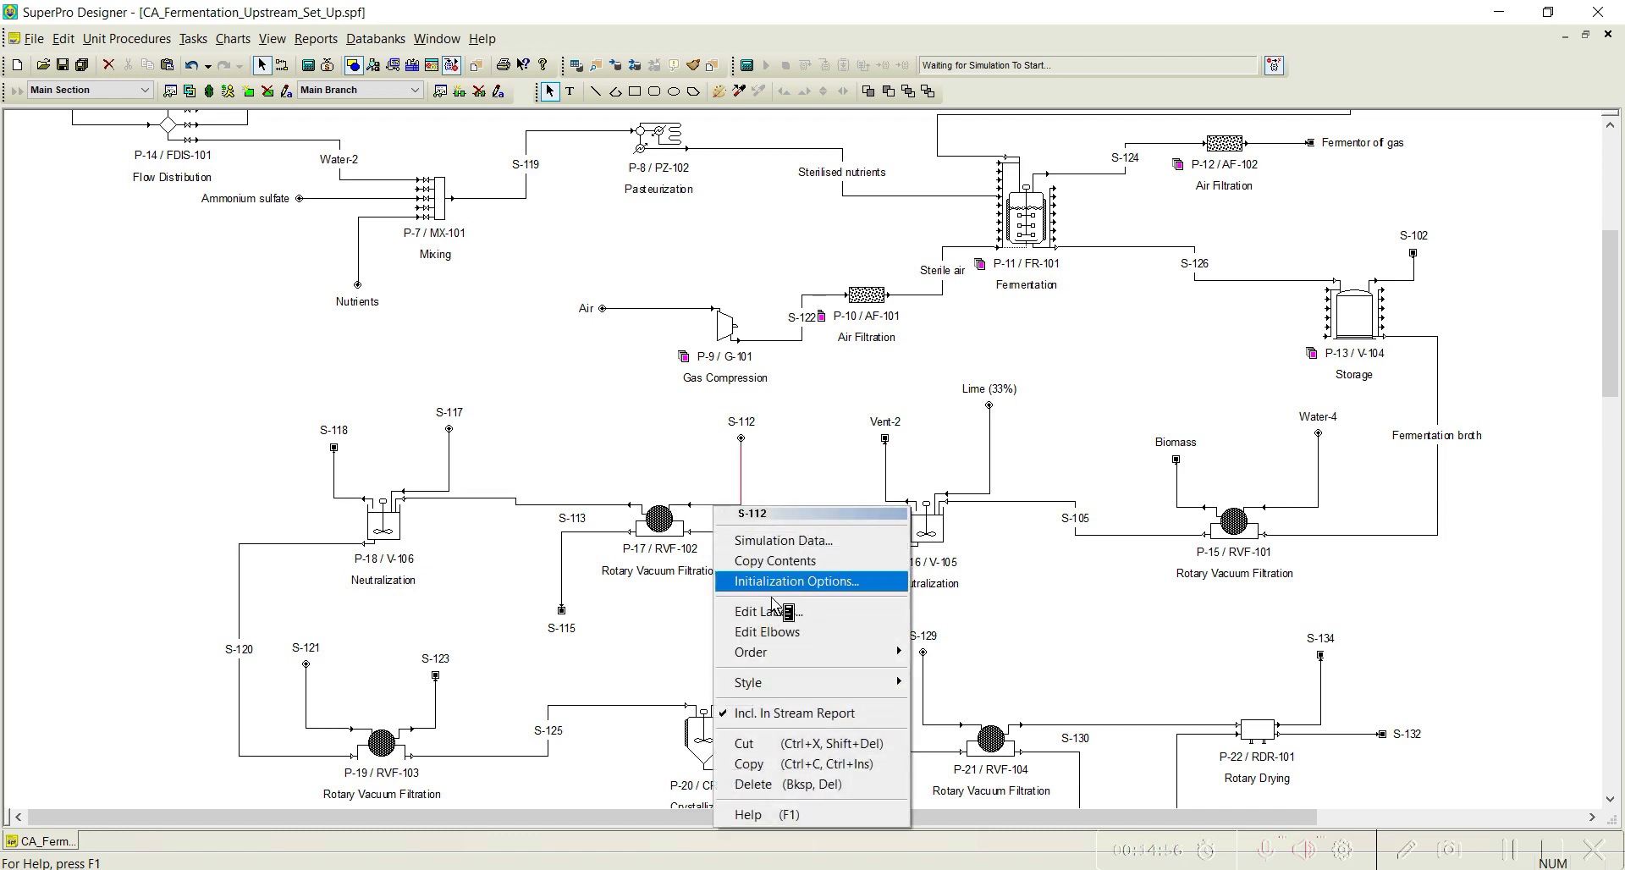
left_click(780, 613)
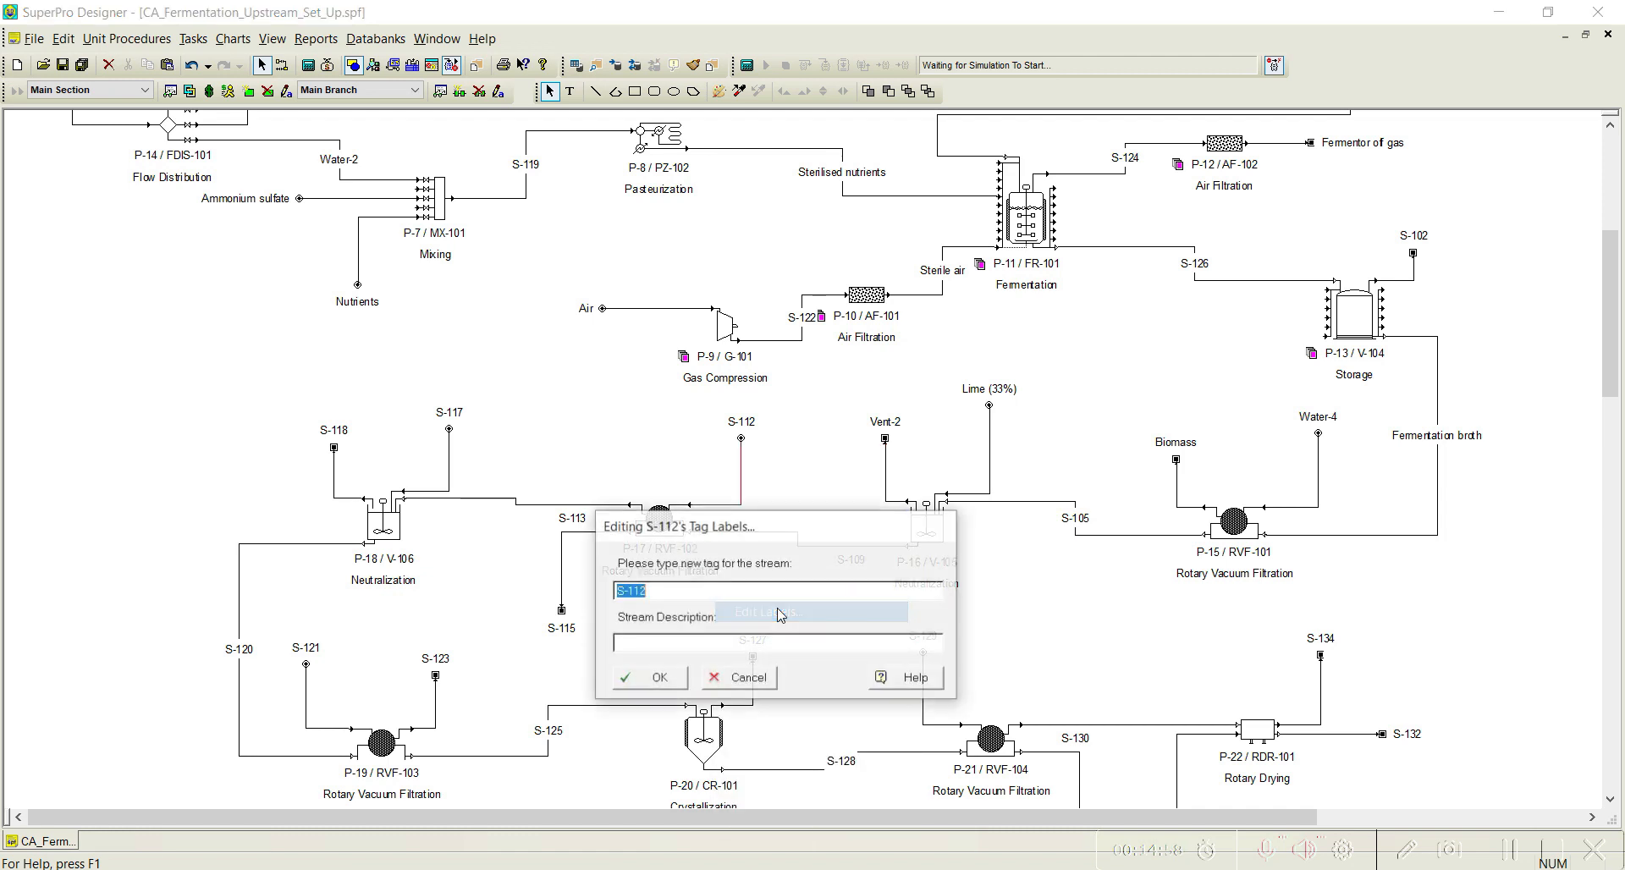
type("Water-5")
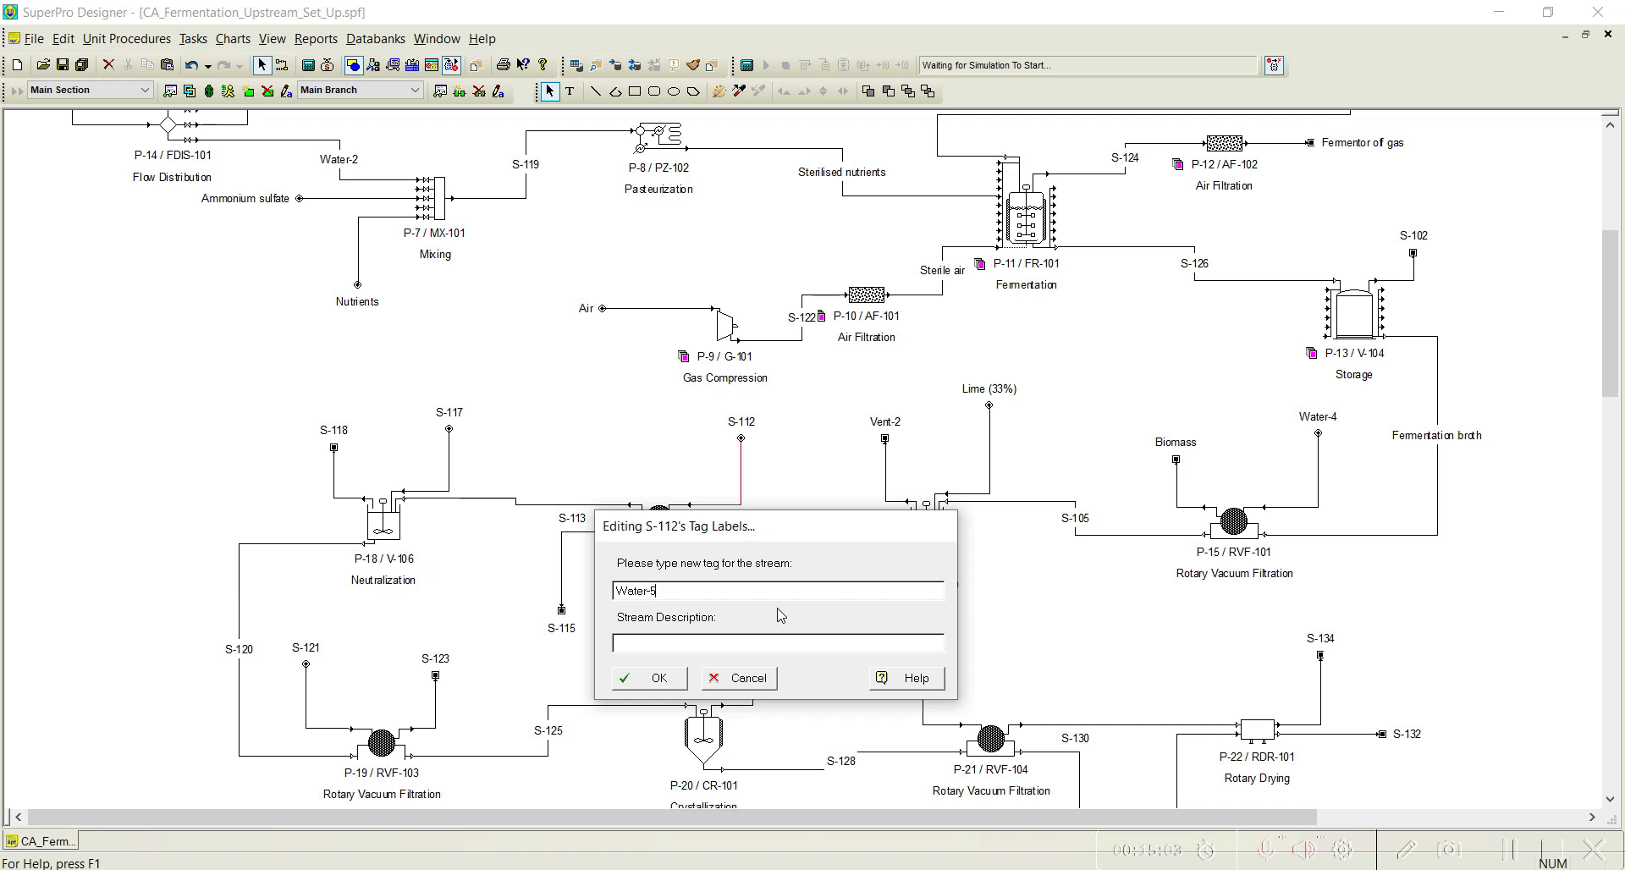
left_click(650, 679)
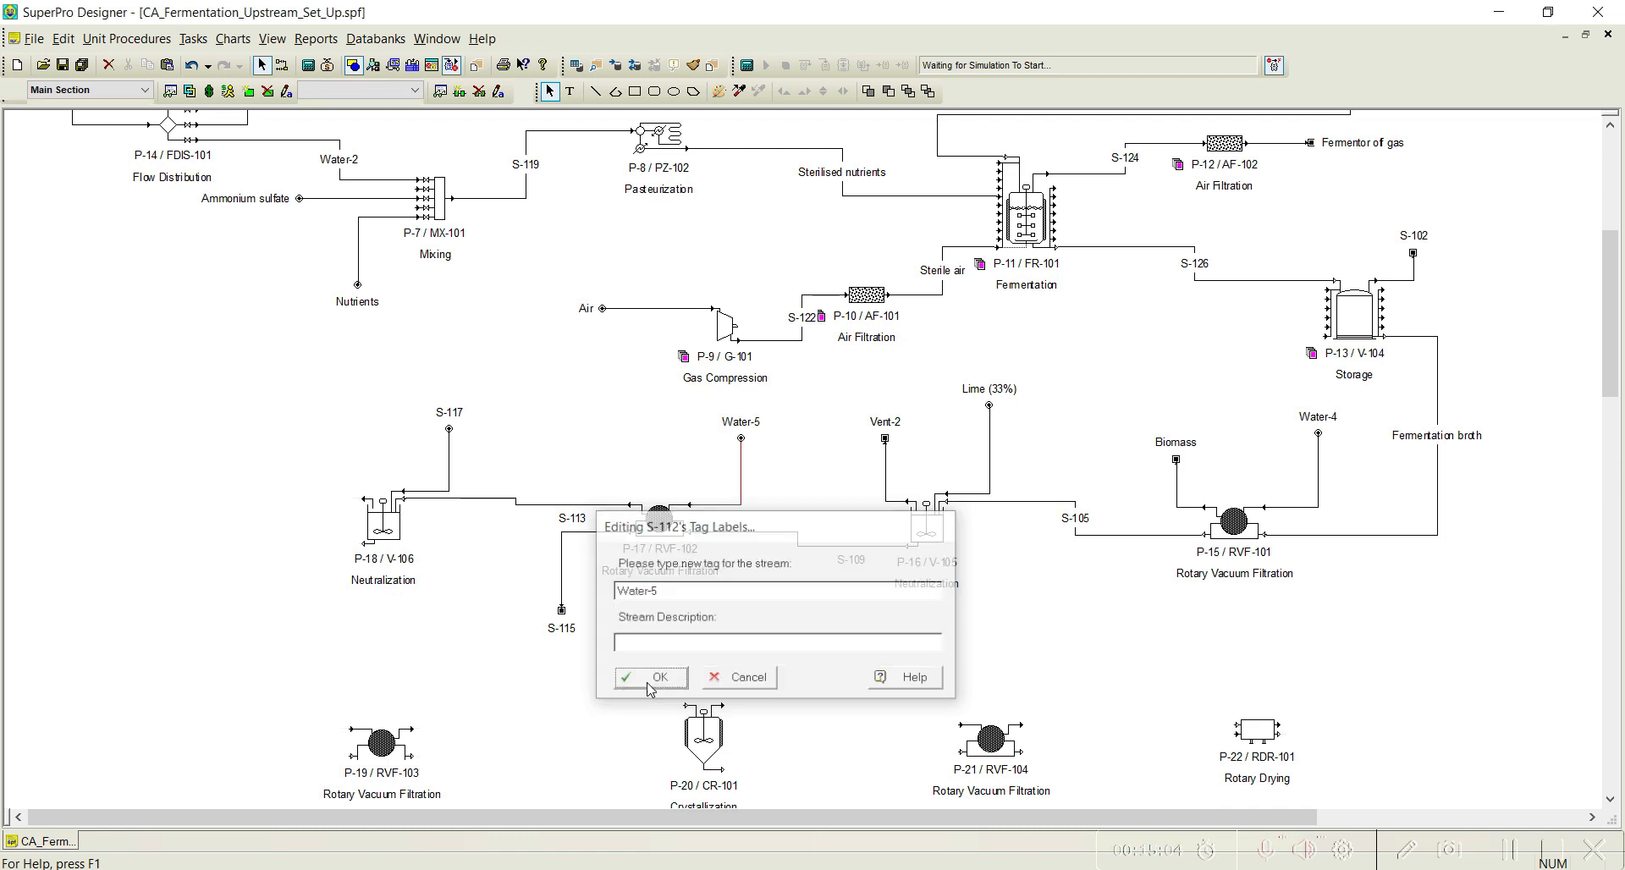
right_click(587, 533)
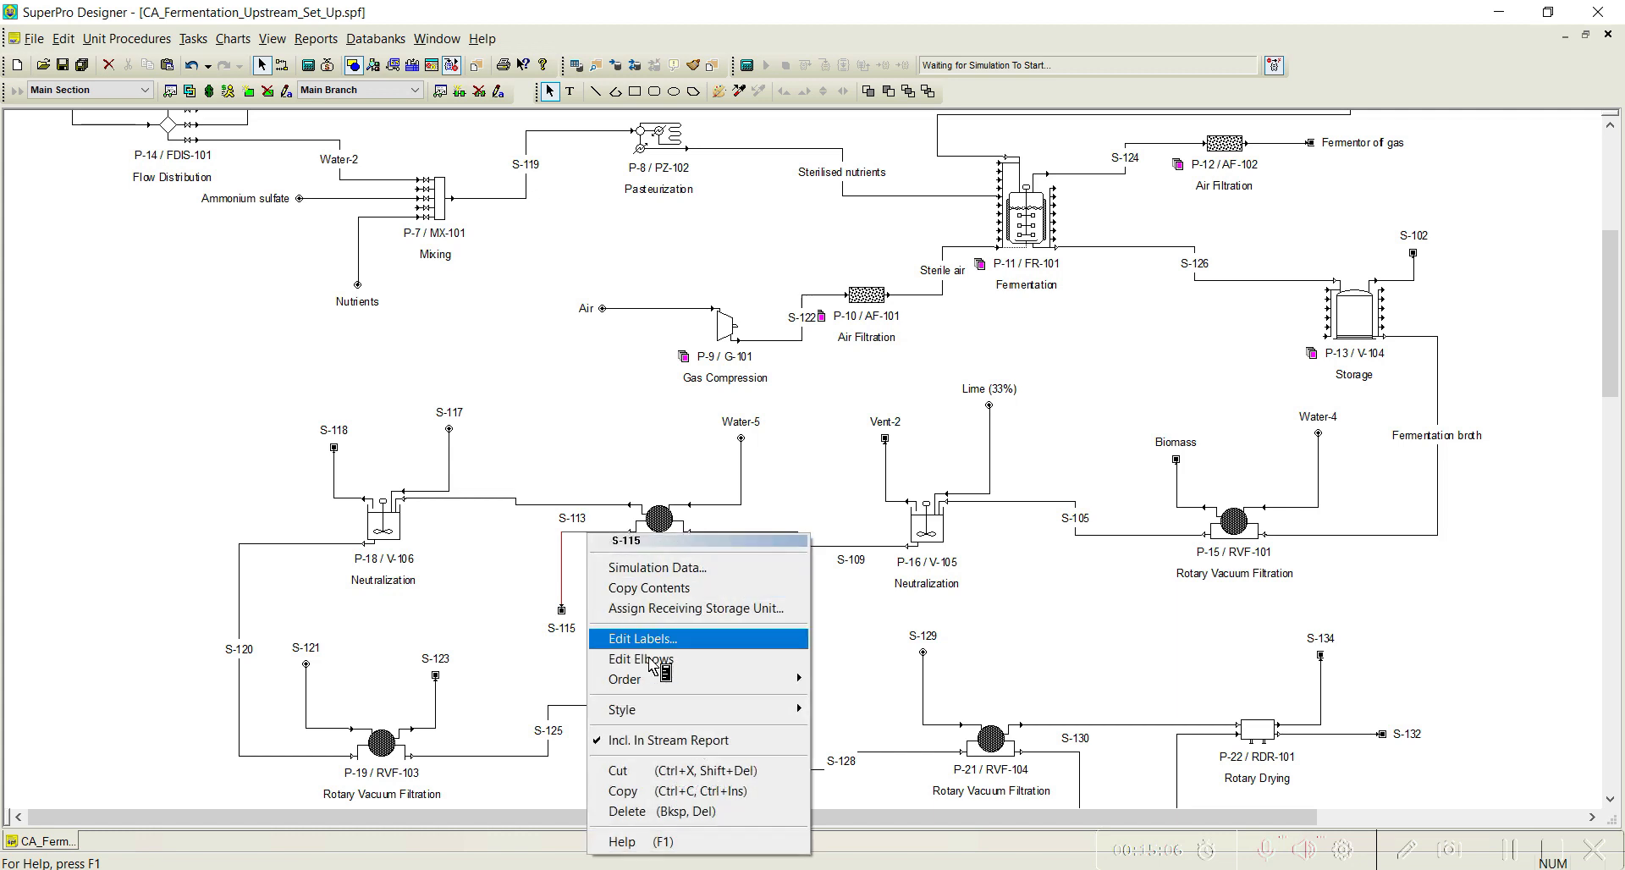
left_click(651, 640)
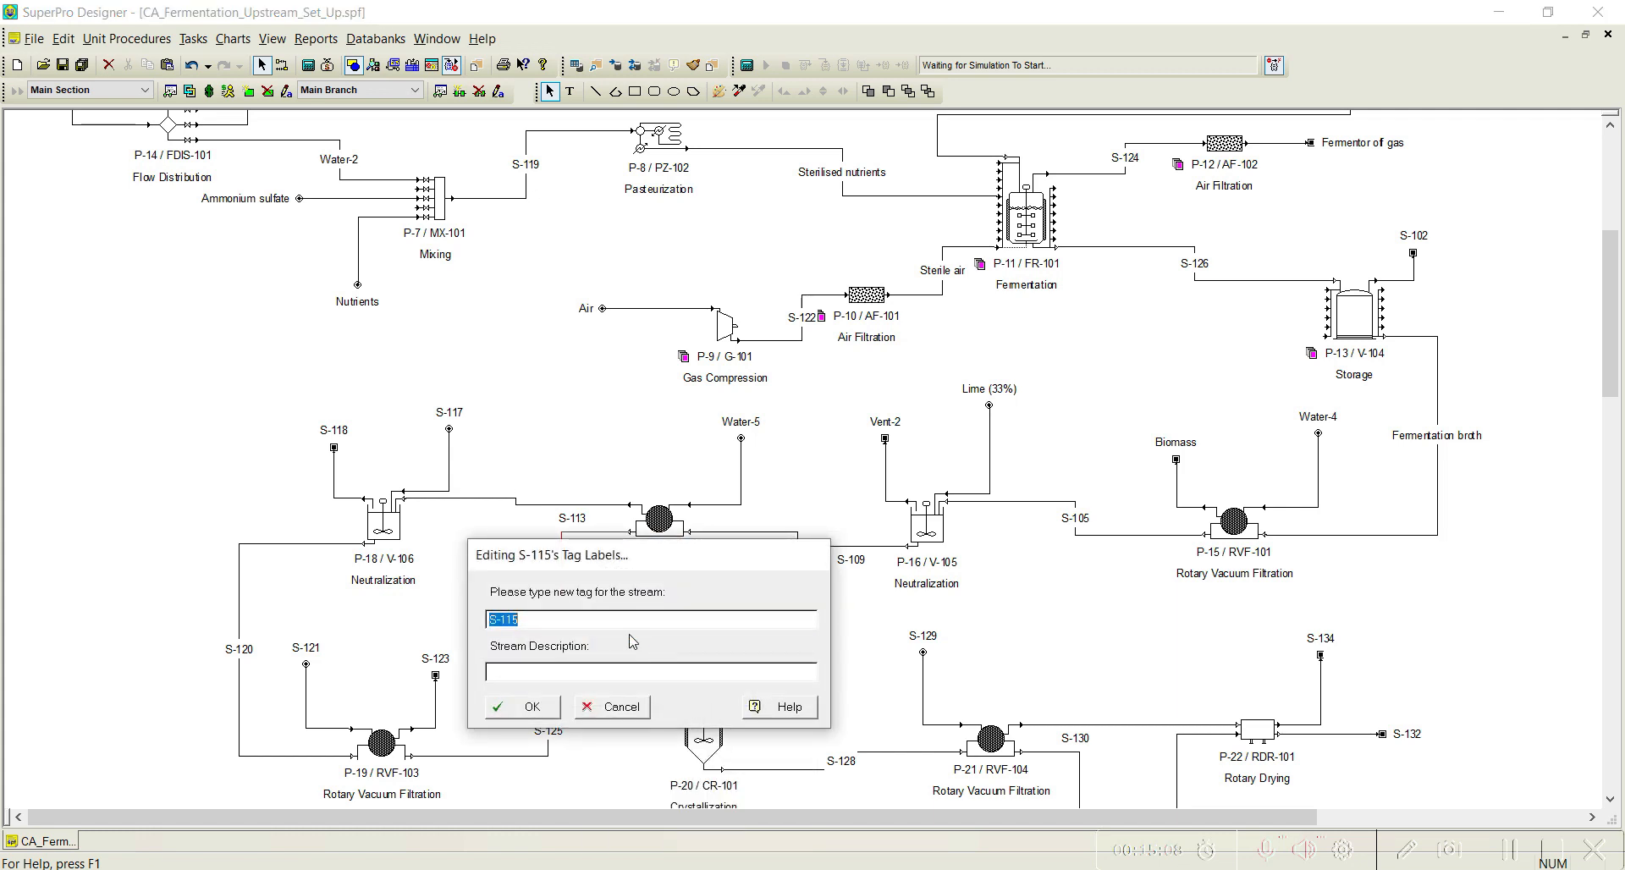
type("Aq. Waste")
left_click(530, 706)
Rename the P-18 neutralization vessel's feed stream S-117 as "H2SO4 (10%)" and its output stream S-118 as "Vent-3".
right_click(449, 499)
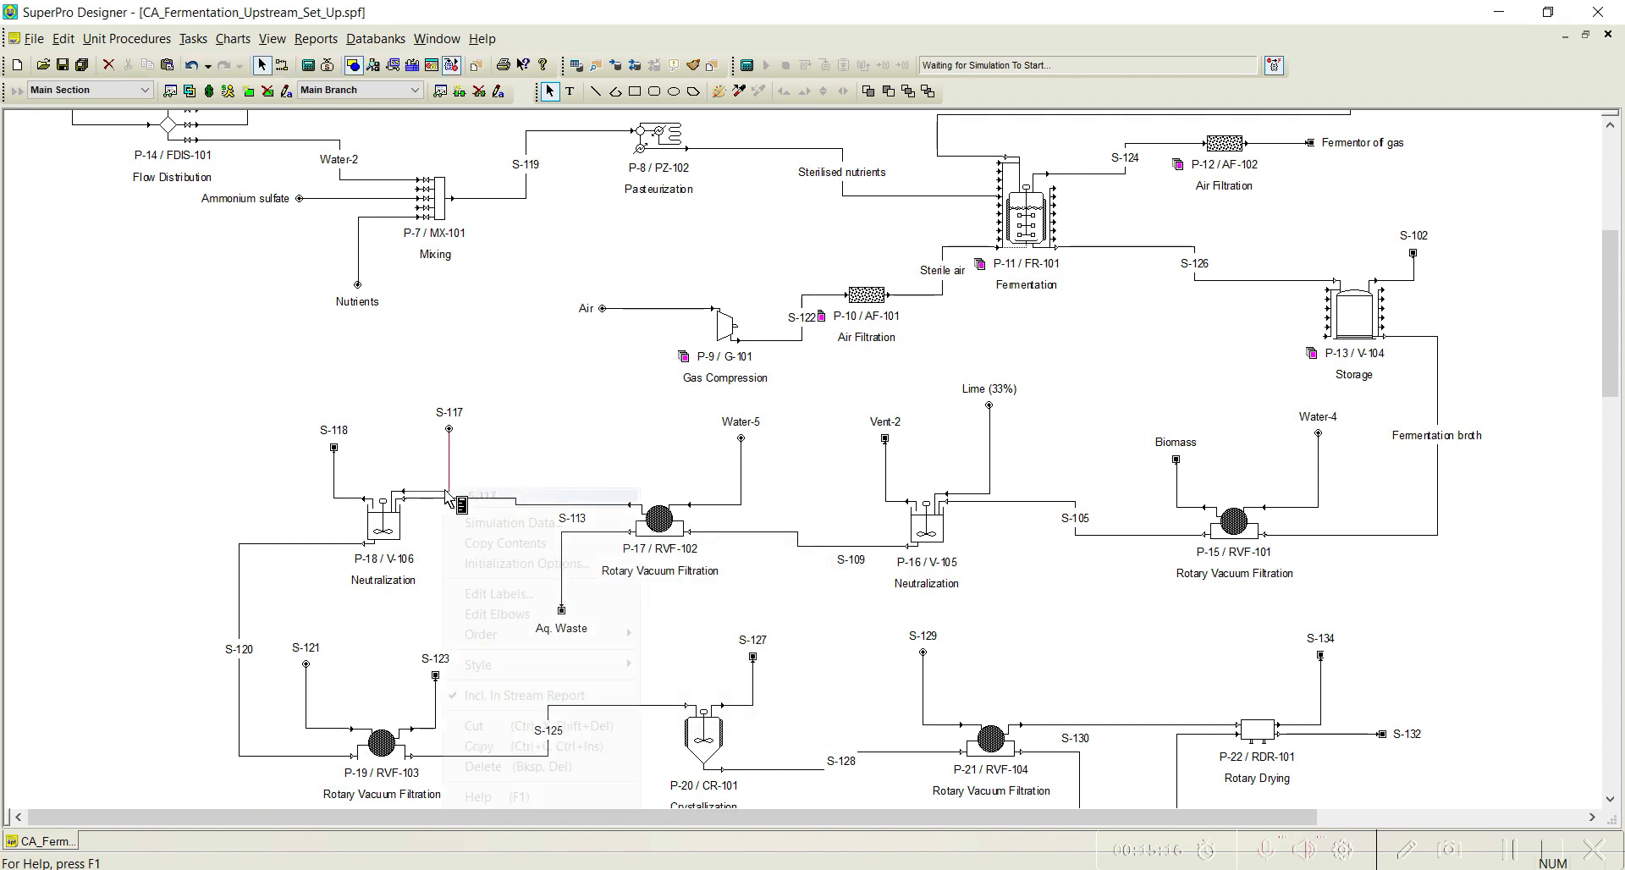
left_click(509, 593)
type("H")
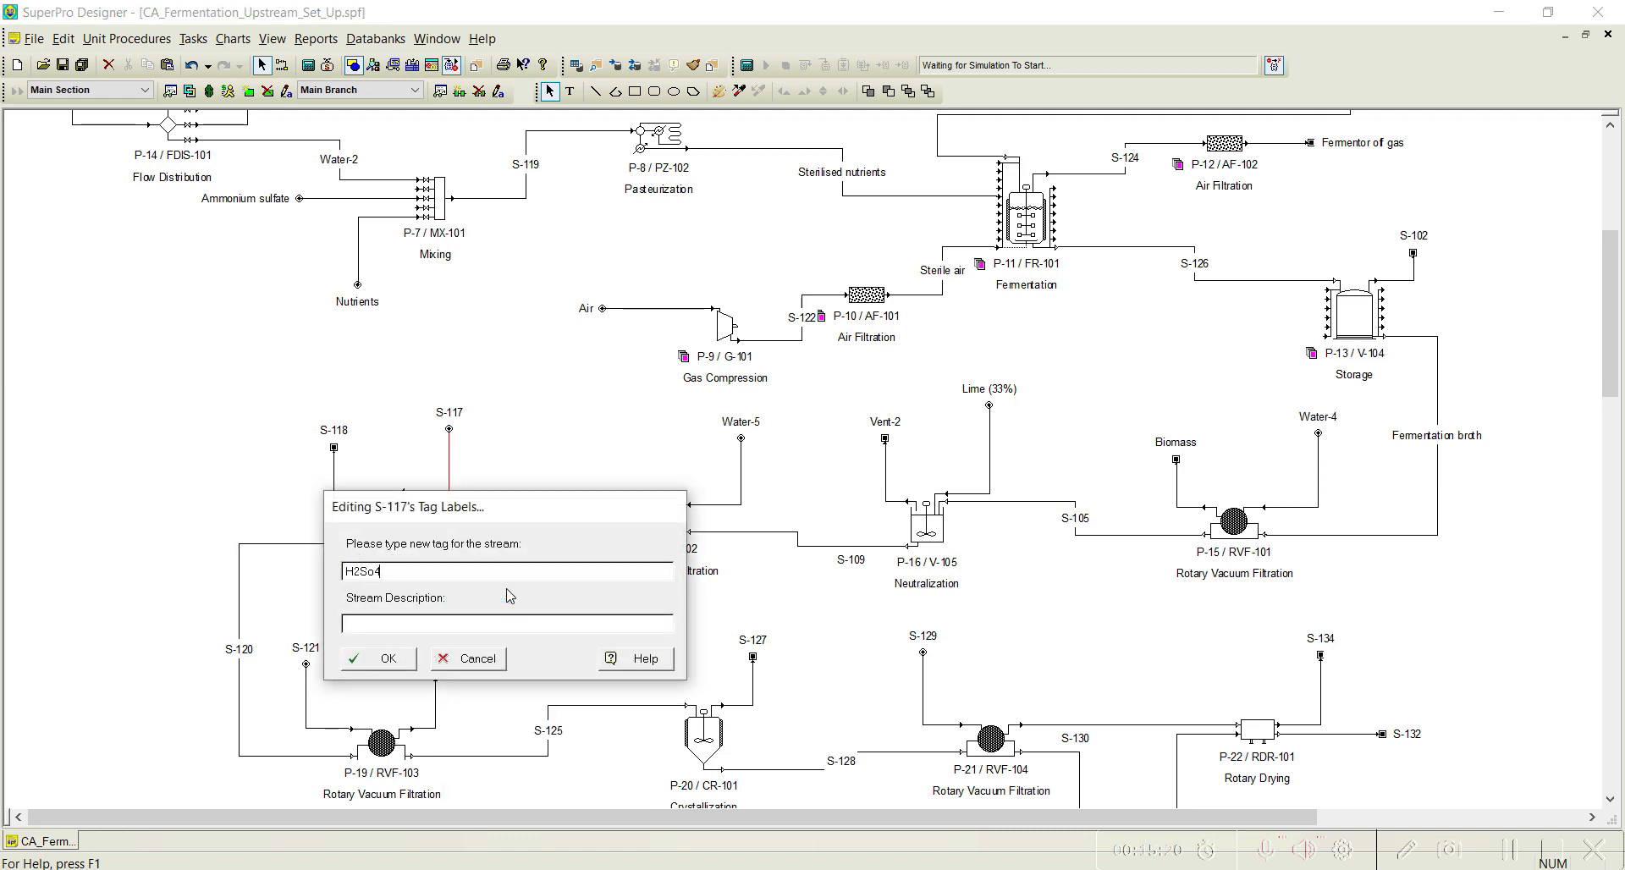
type("2SO4 (10%)")
left_click(385, 658)
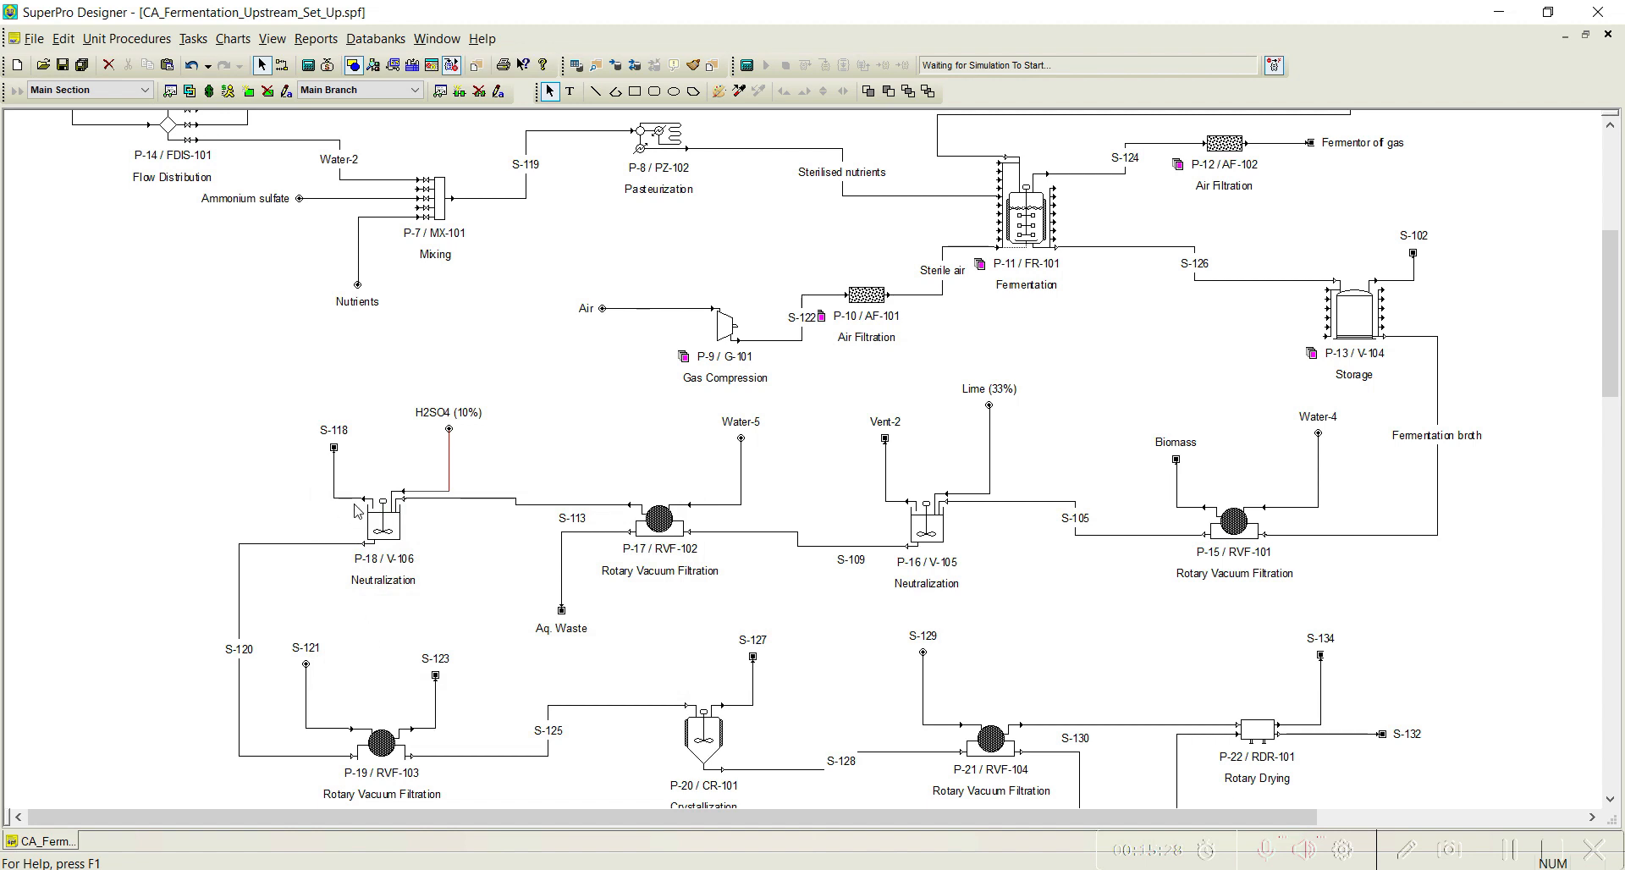
right_click(348, 498)
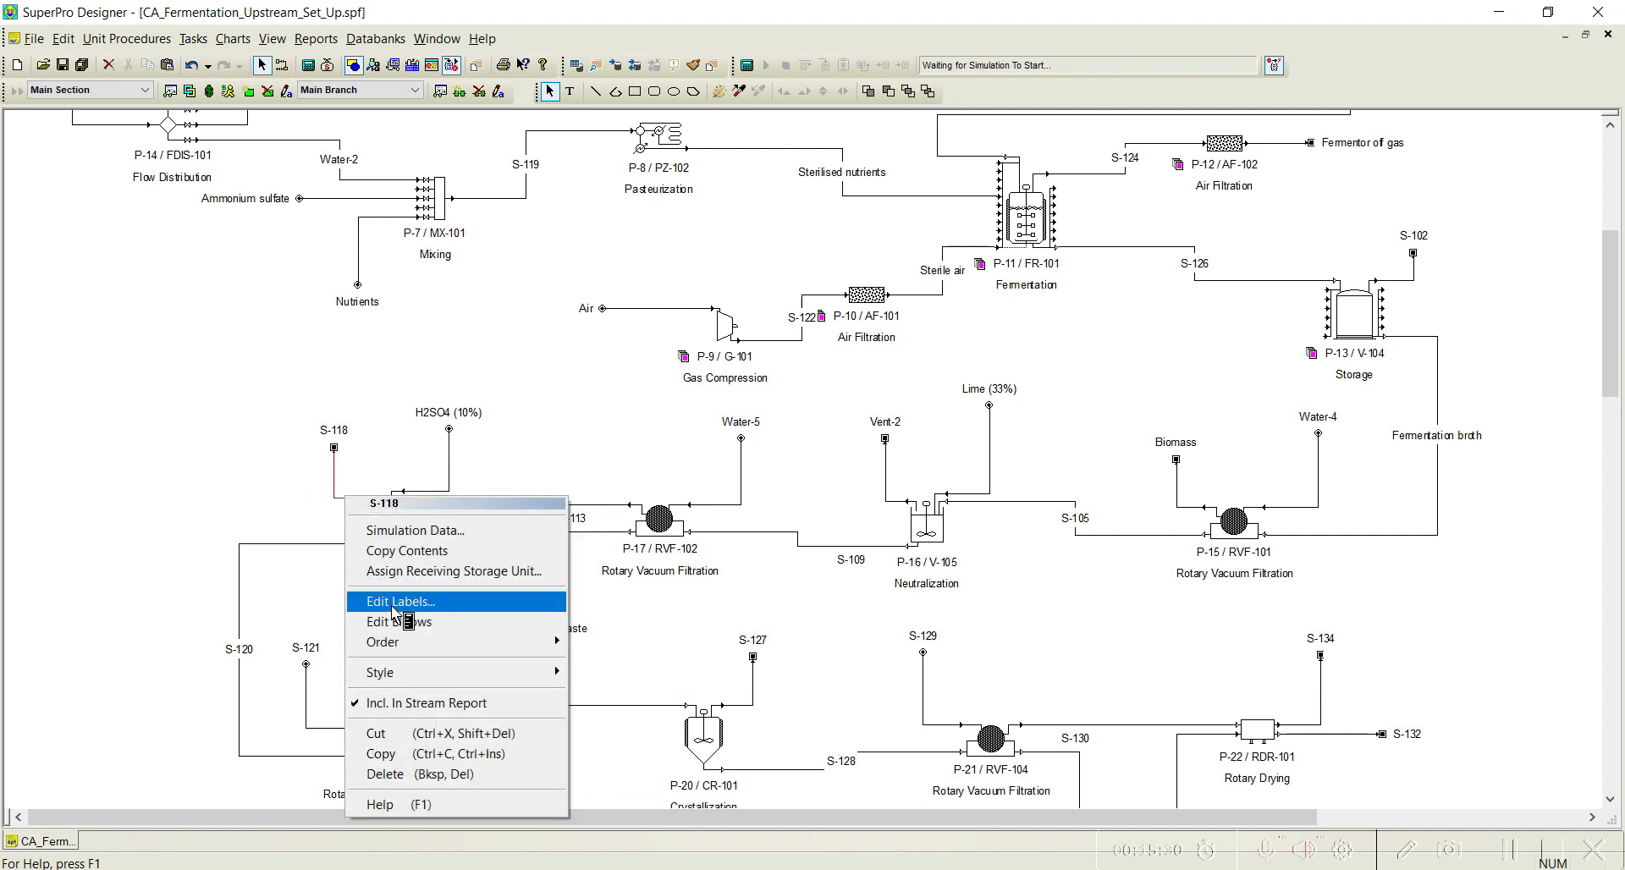
left_click(405, 602)
type("Vent-3")
left_click(265, 673)
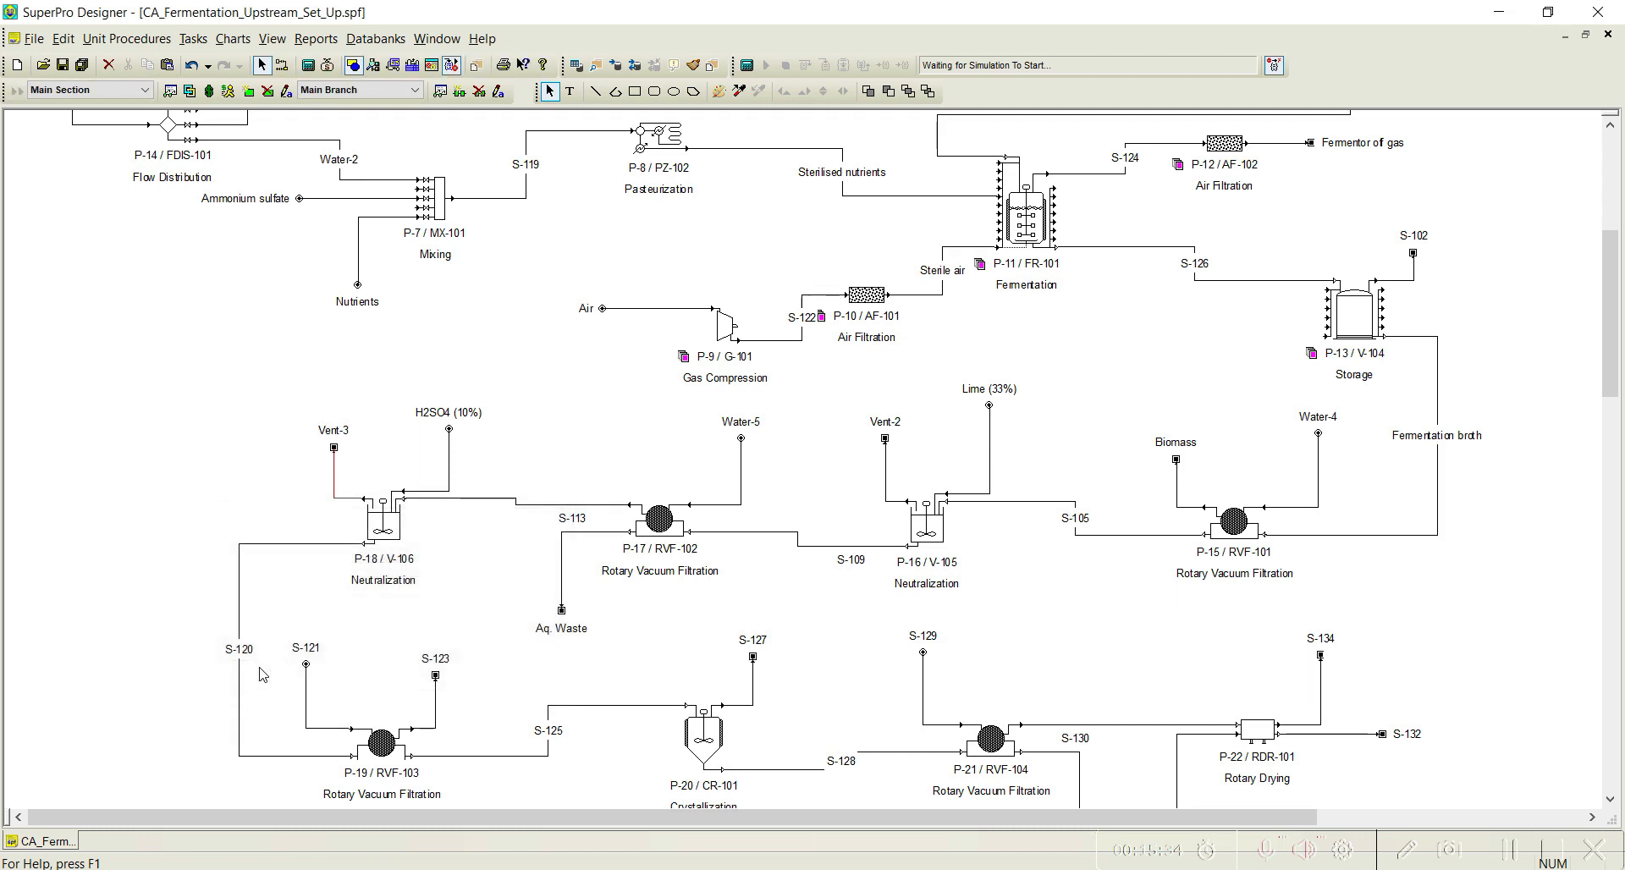
Rename the P-19 filter's feed stream S-121 as "Water-6" and its output stream S-123 as "Gypsum".
scroll(309, 573, "down", 2)
scroll(310, 573, "down", 2)
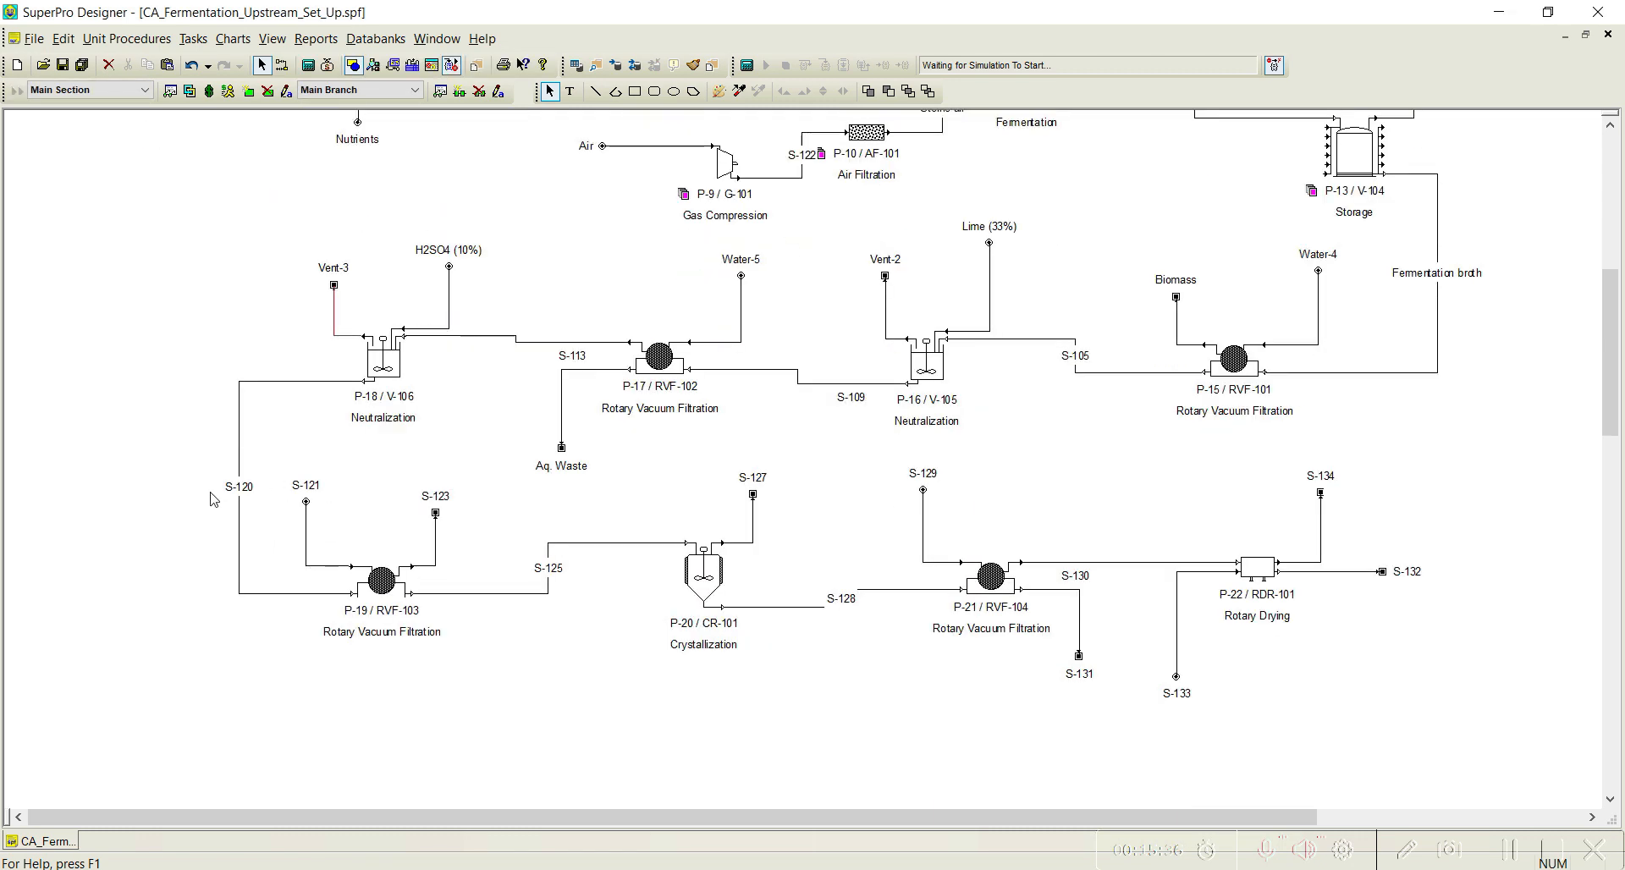
right_click(312, 564)
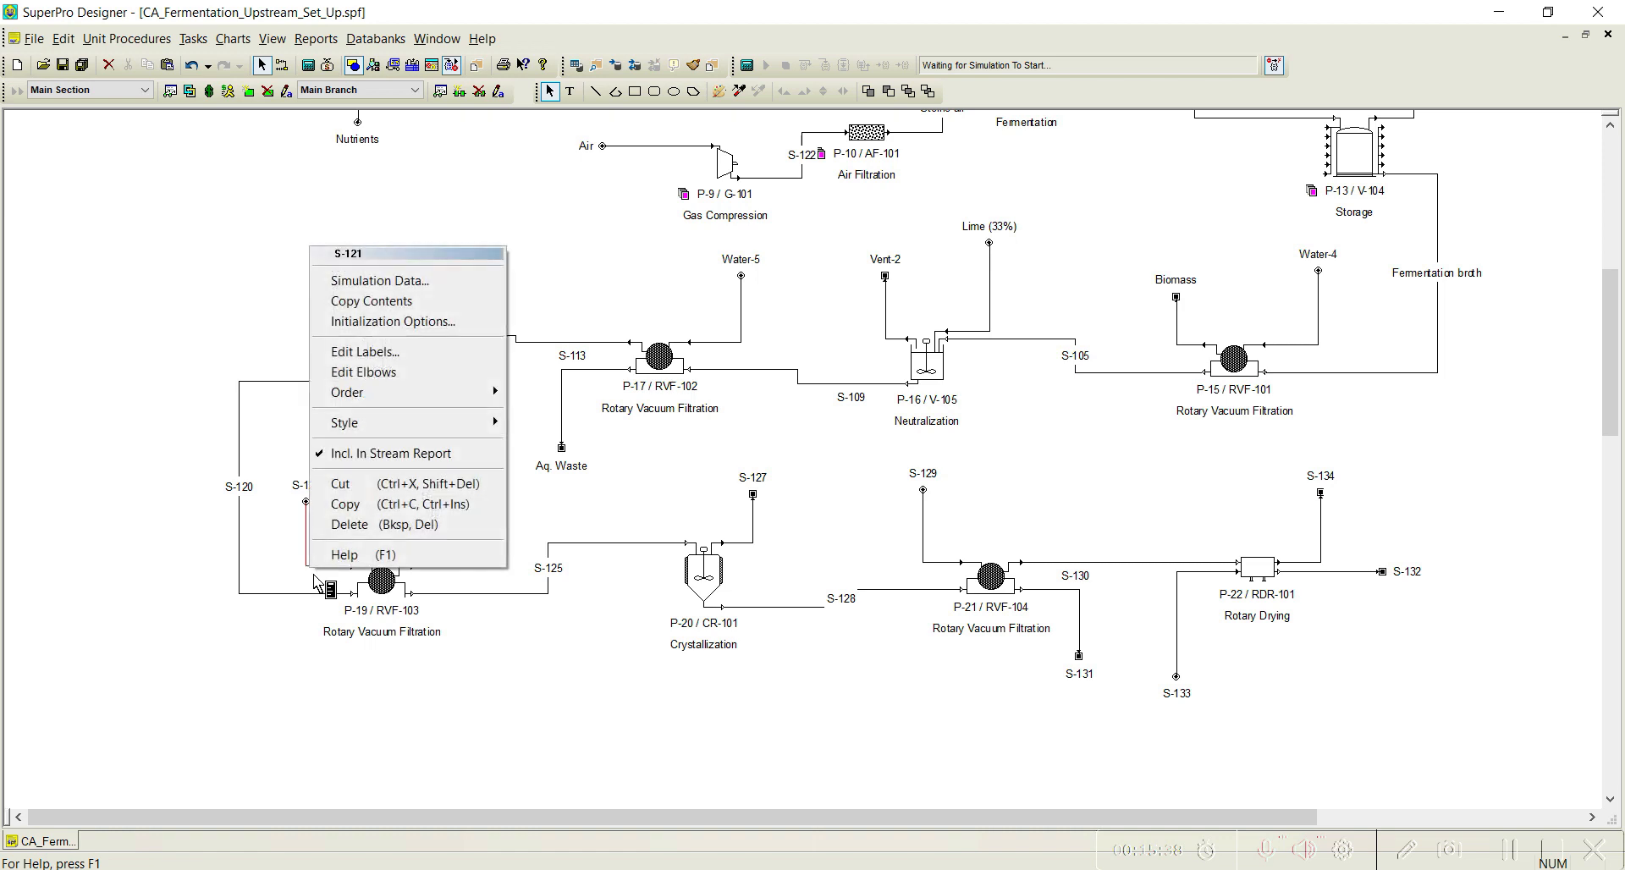
left_click(366, 352)
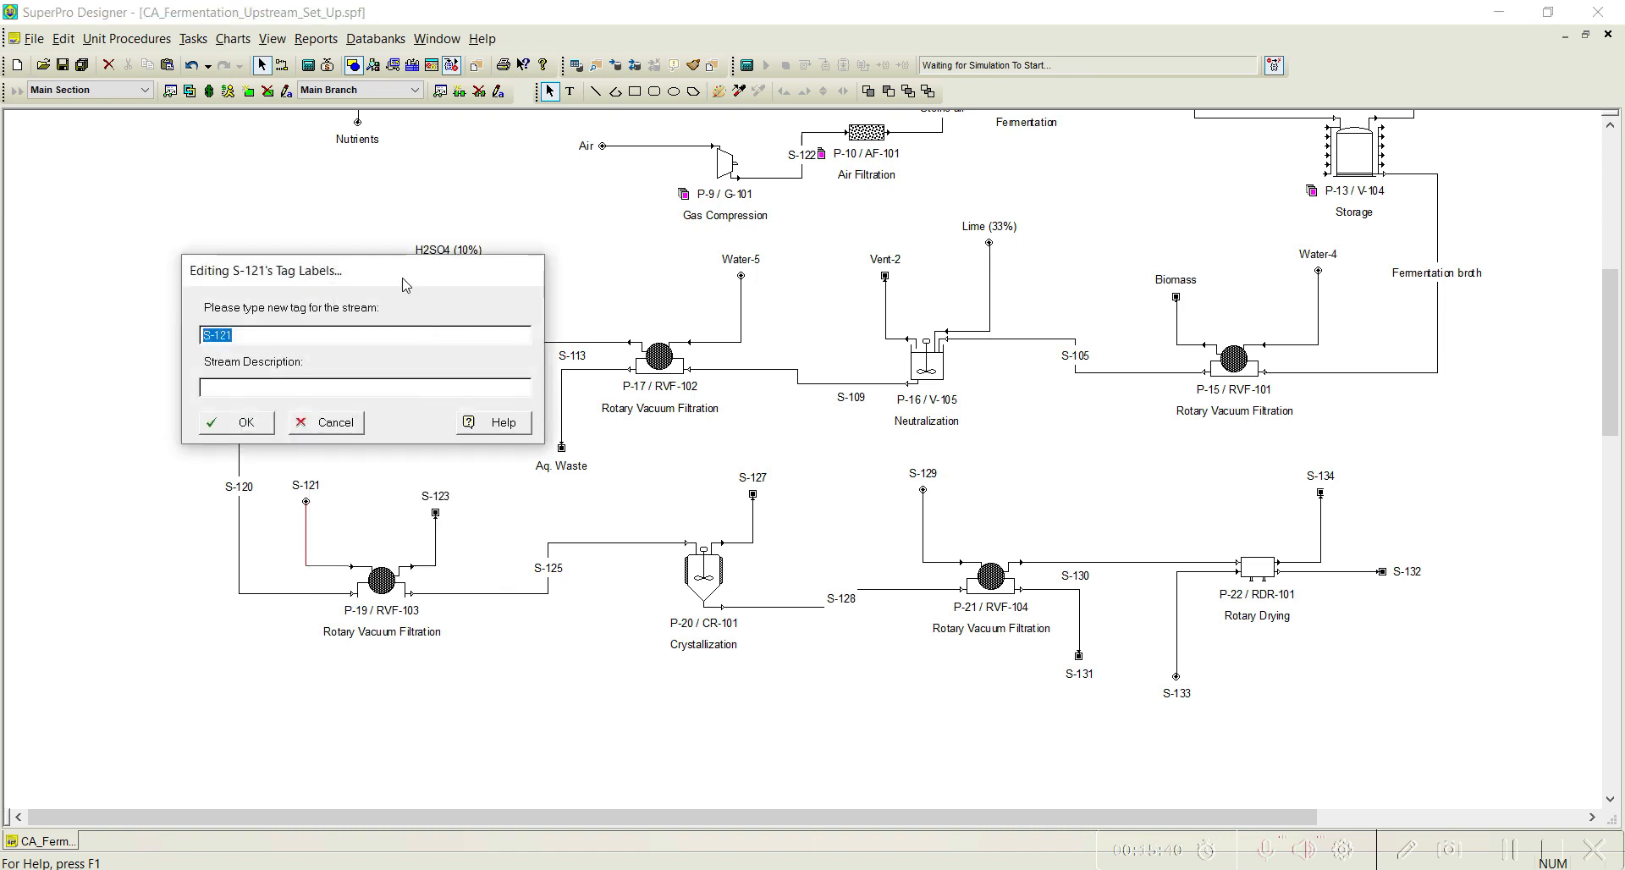
left_click_drag(403, 281, 667, 403)
type("W")
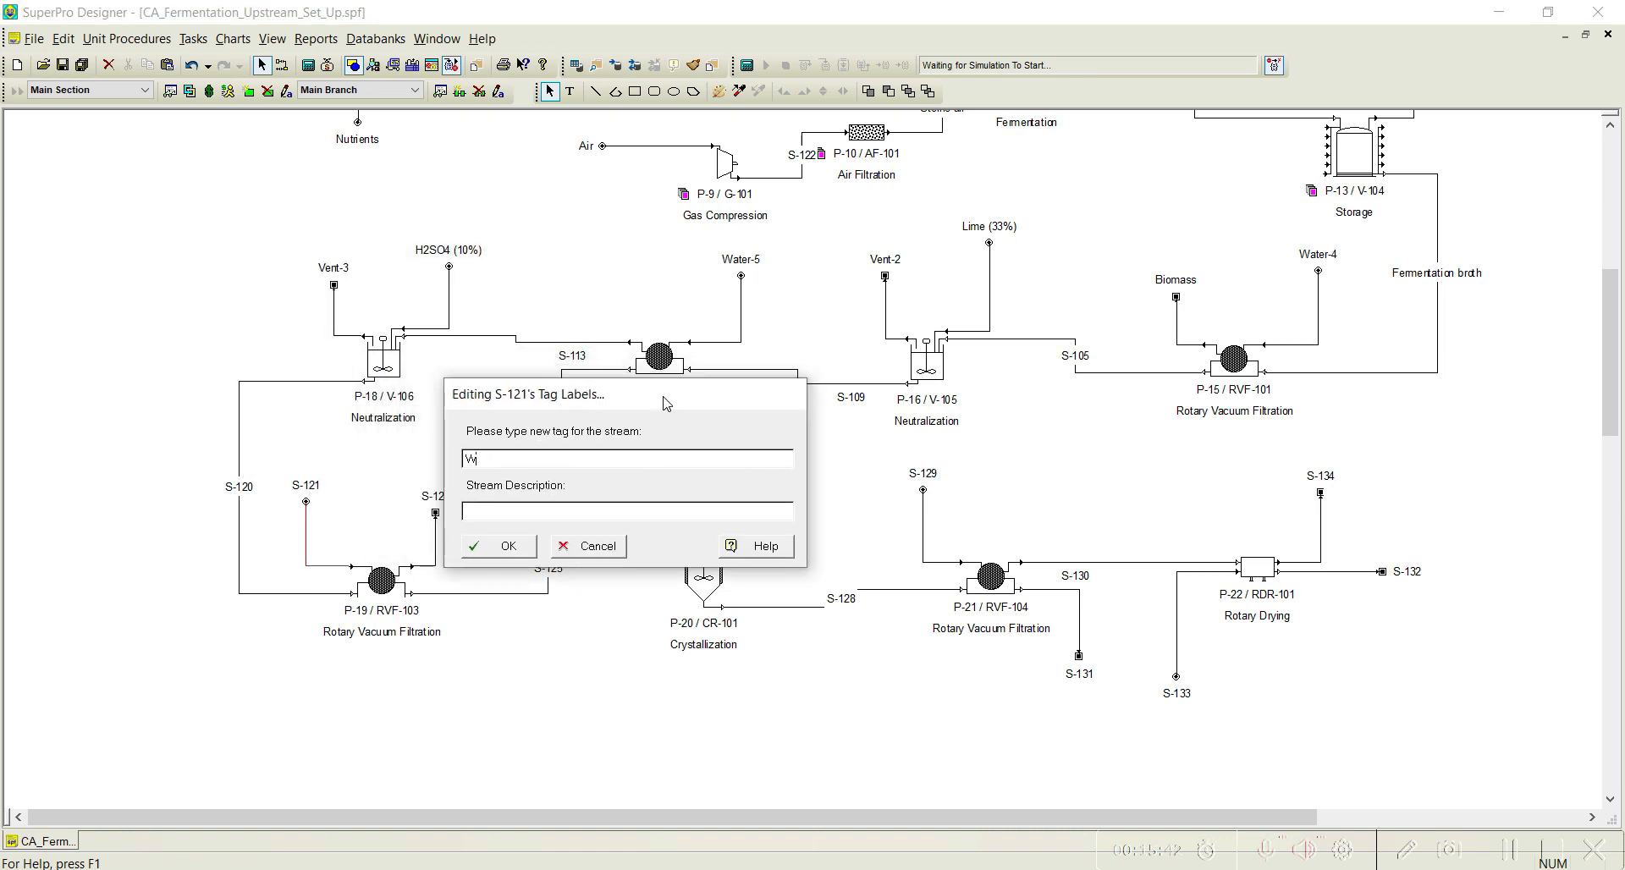
type("ater-6")
left_click(497, 549)
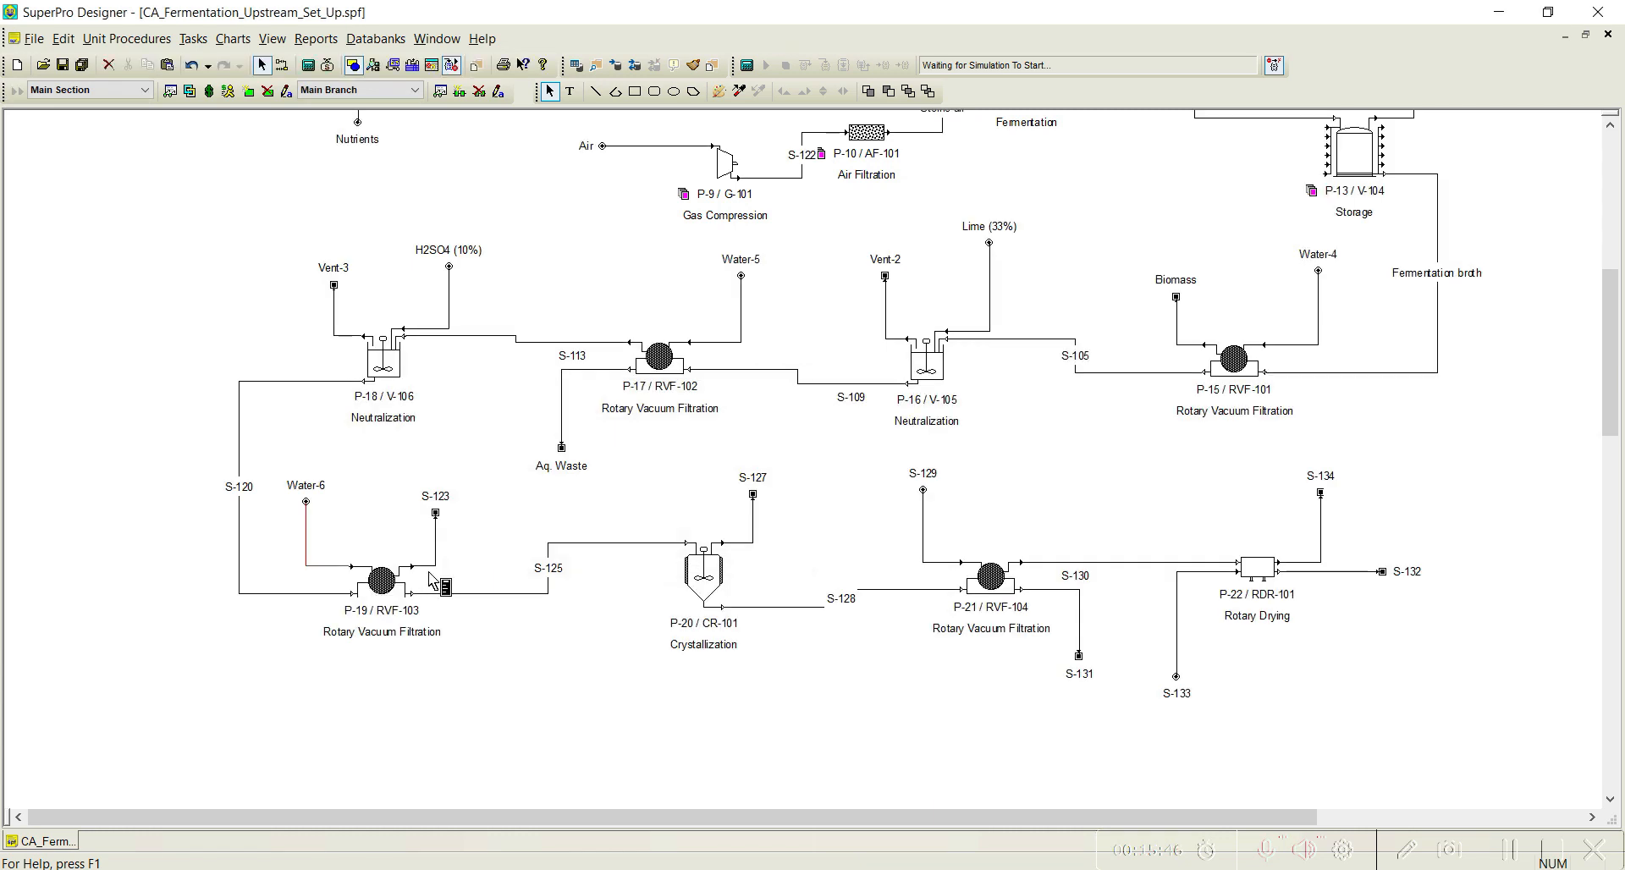
right_click(432, 569)
left_click(468, 352)
type("Gypsum")
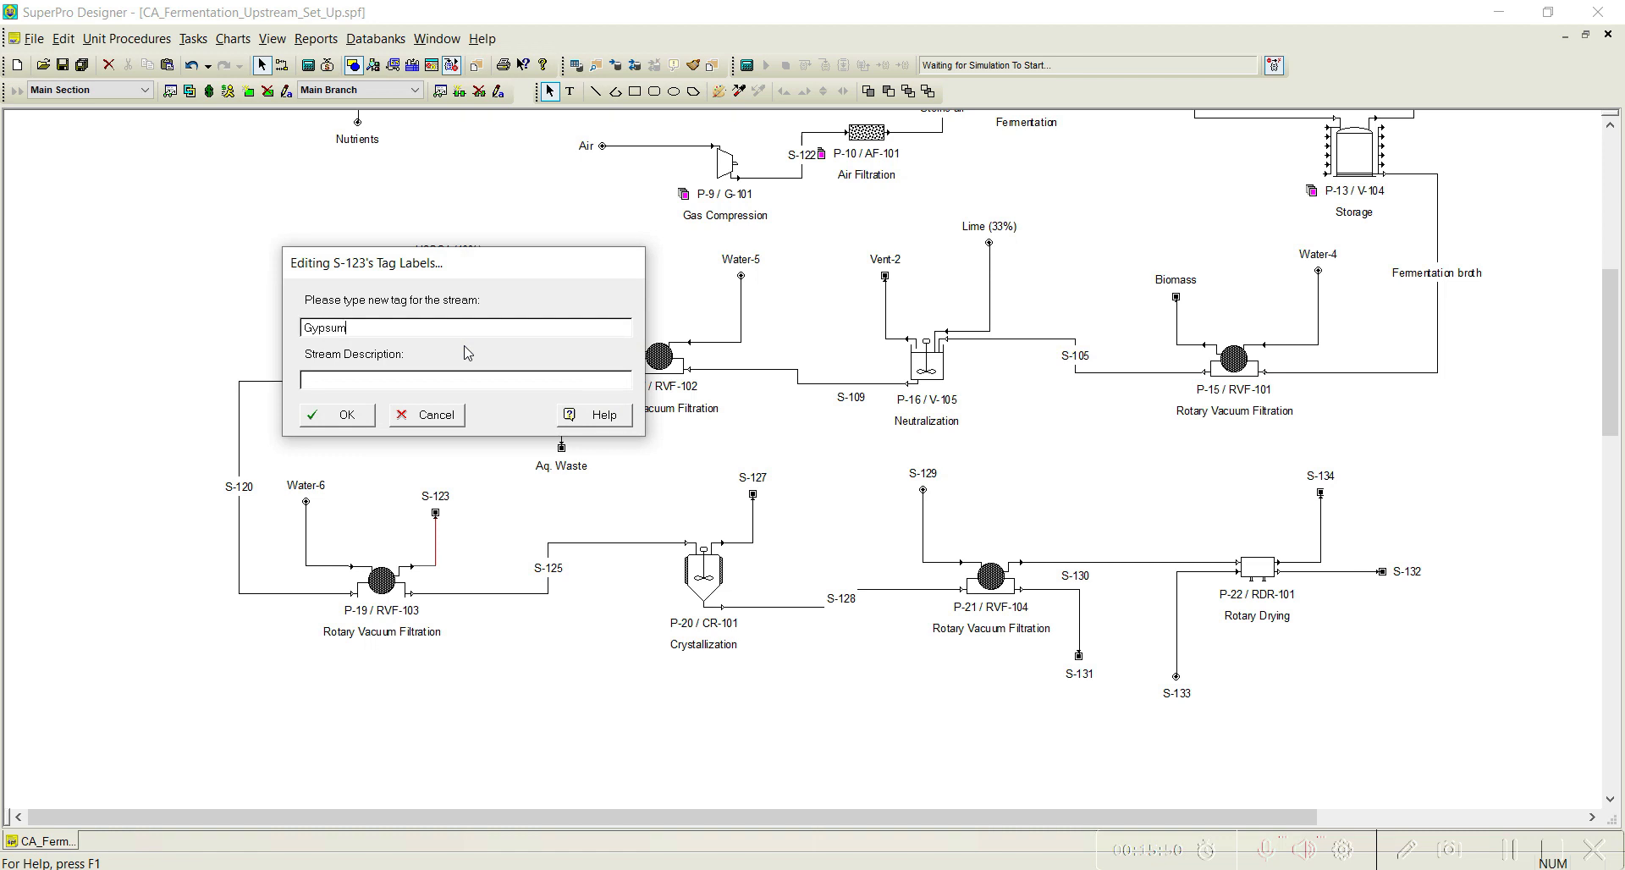
left_click(336, 416)
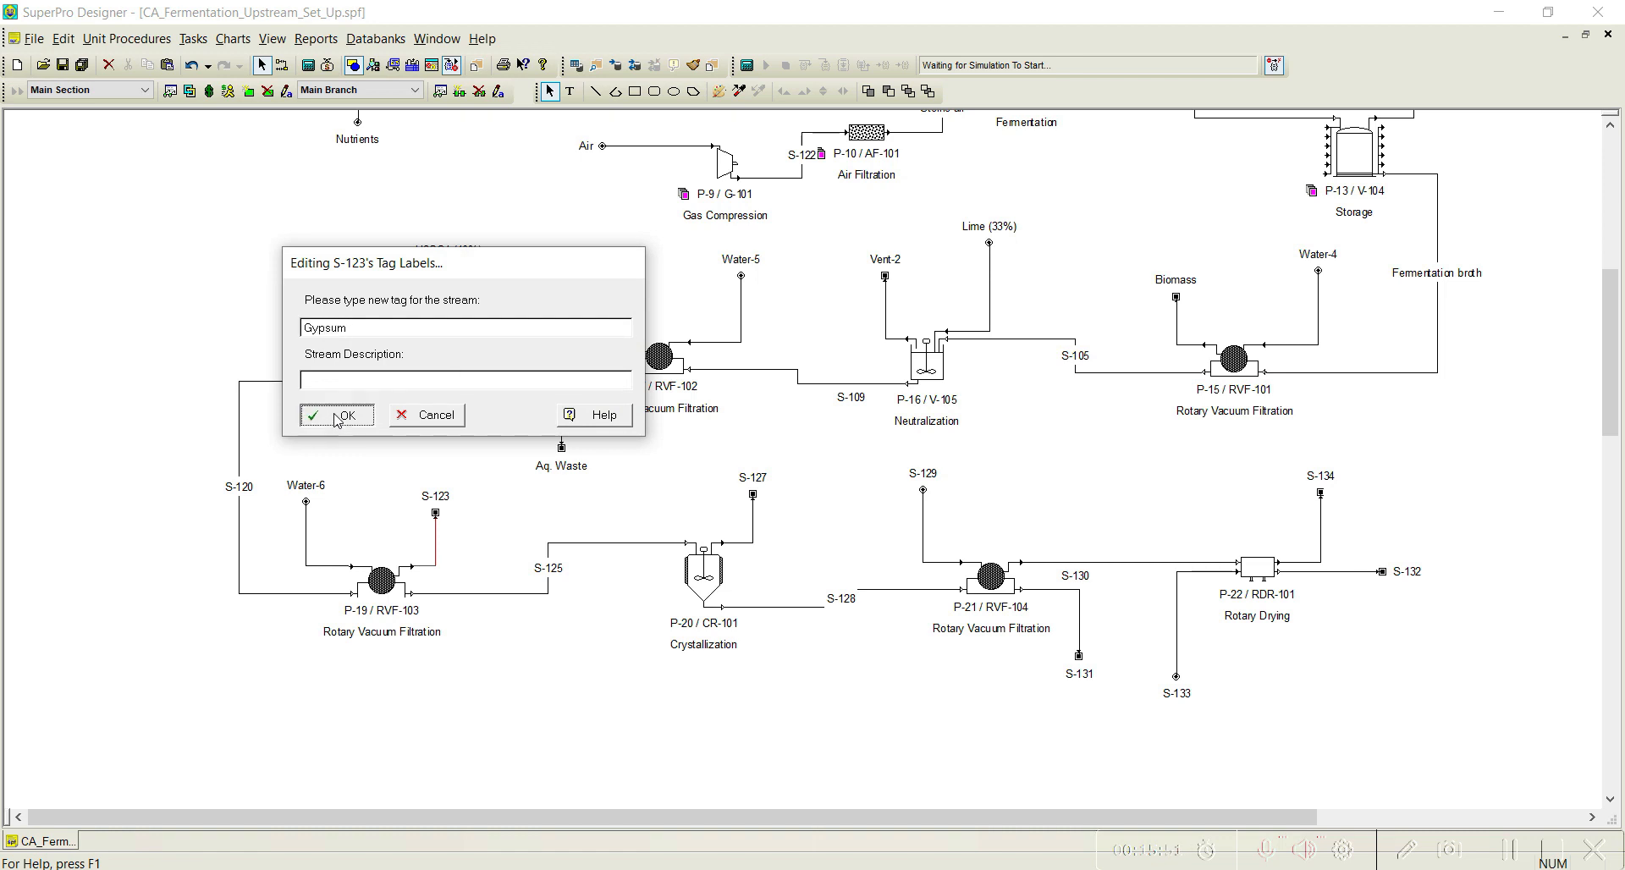
Rename the output stream S-127 of the P-20 crystallizer as "Water vapour".
right_click(749, 551)
left_click(808, 650)
type("Water vapour")
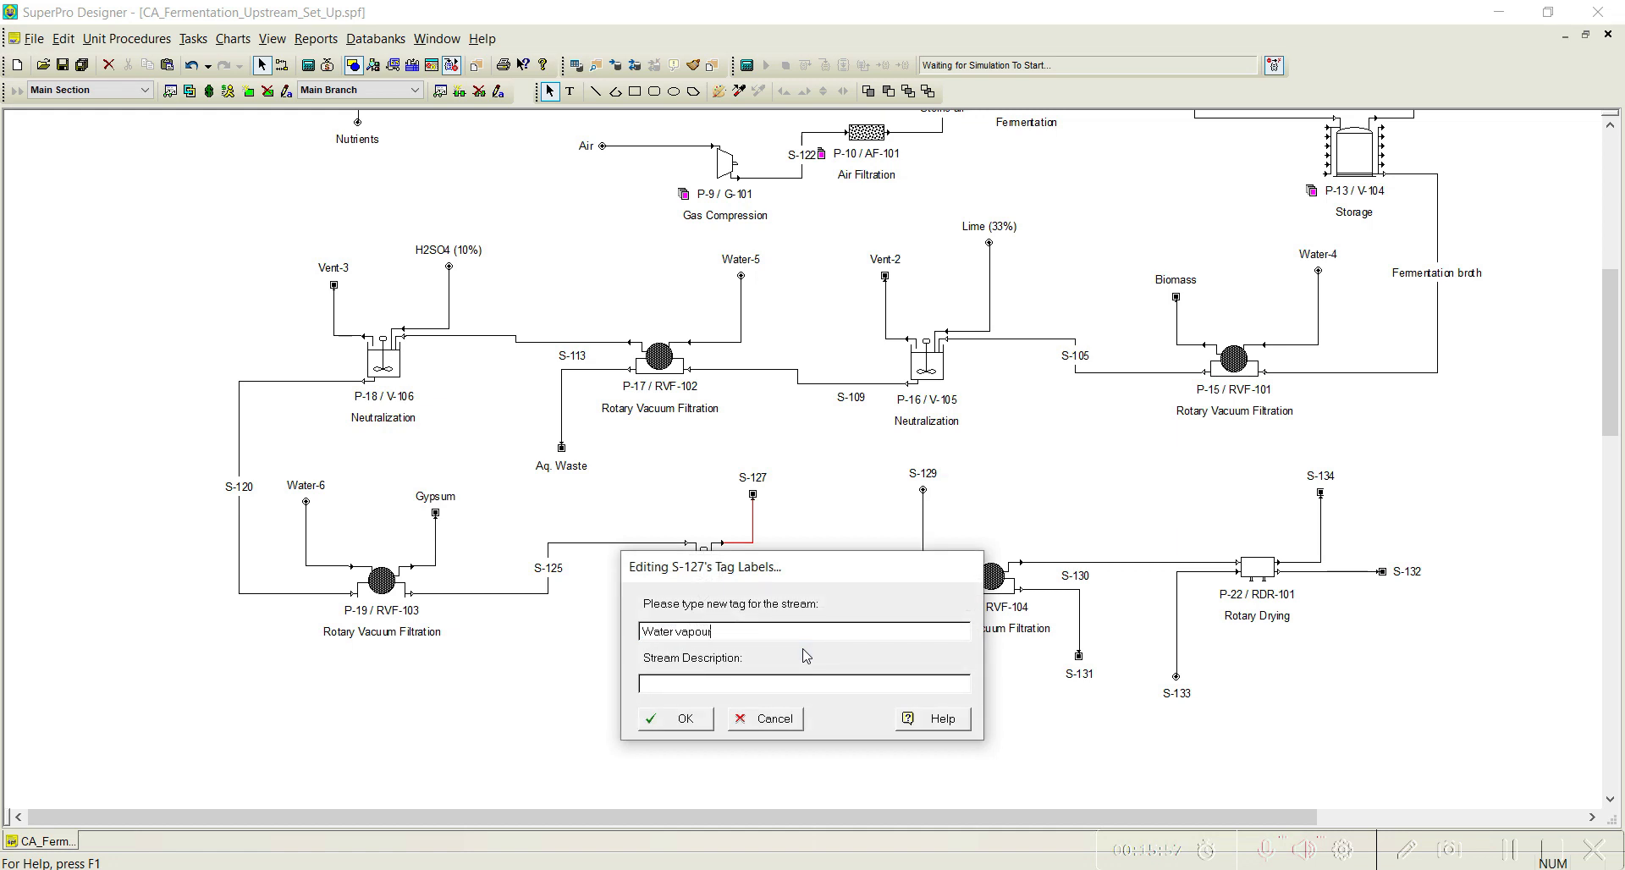
left_click(693, 723)
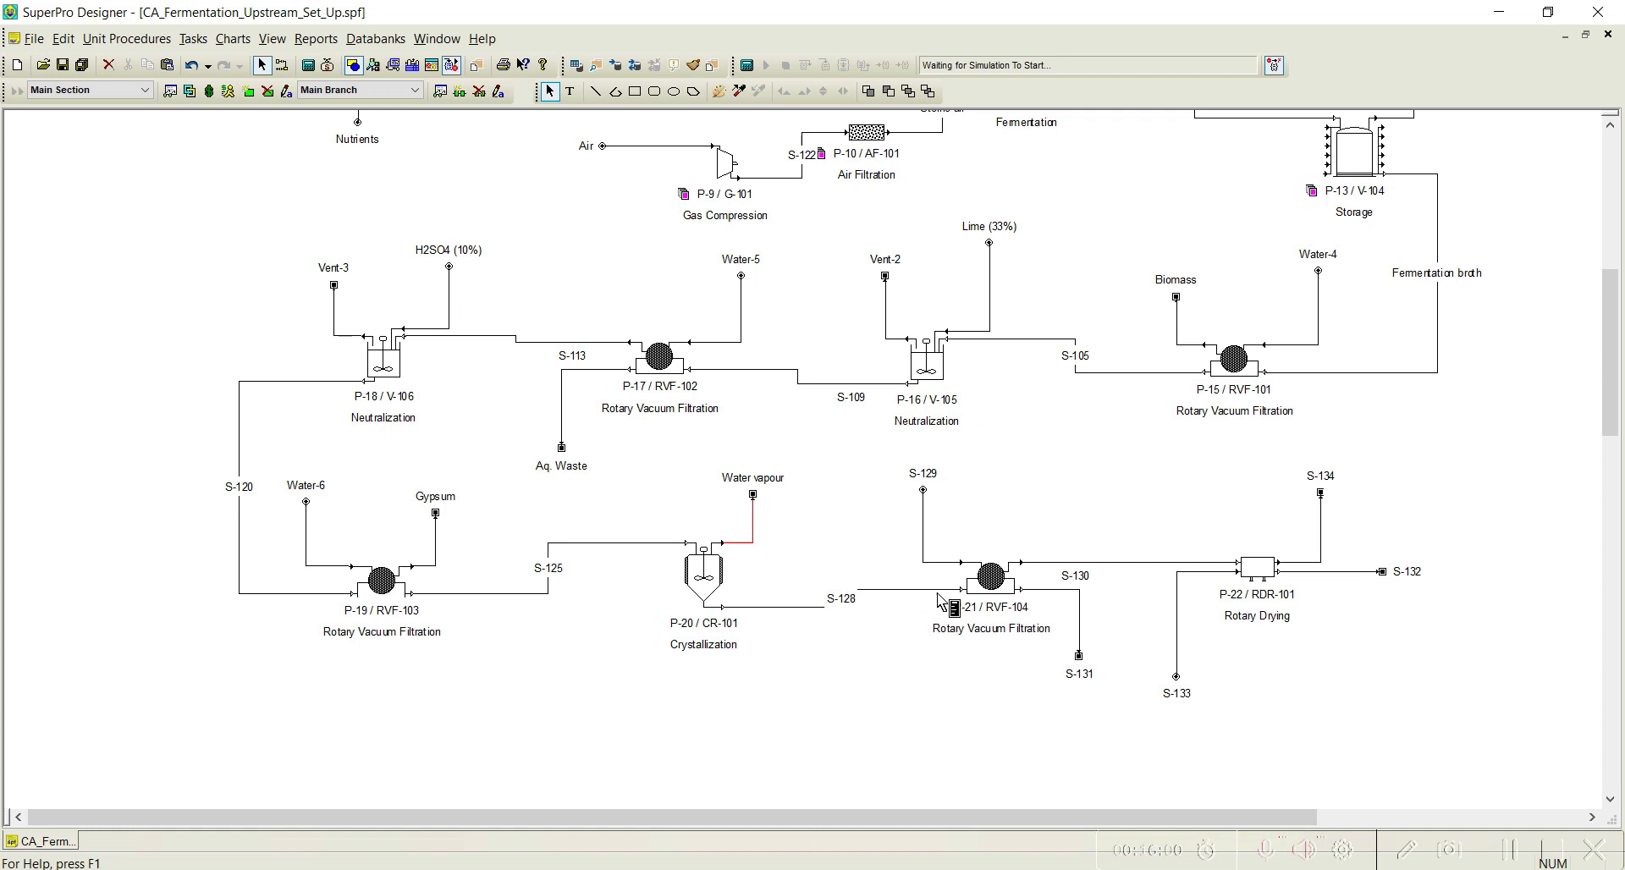
Rename the P-21 filter's feed stream S-129 as "Water-7" and its output stream S-131 as "Aq. Waste-1".
right_click(932, 561)
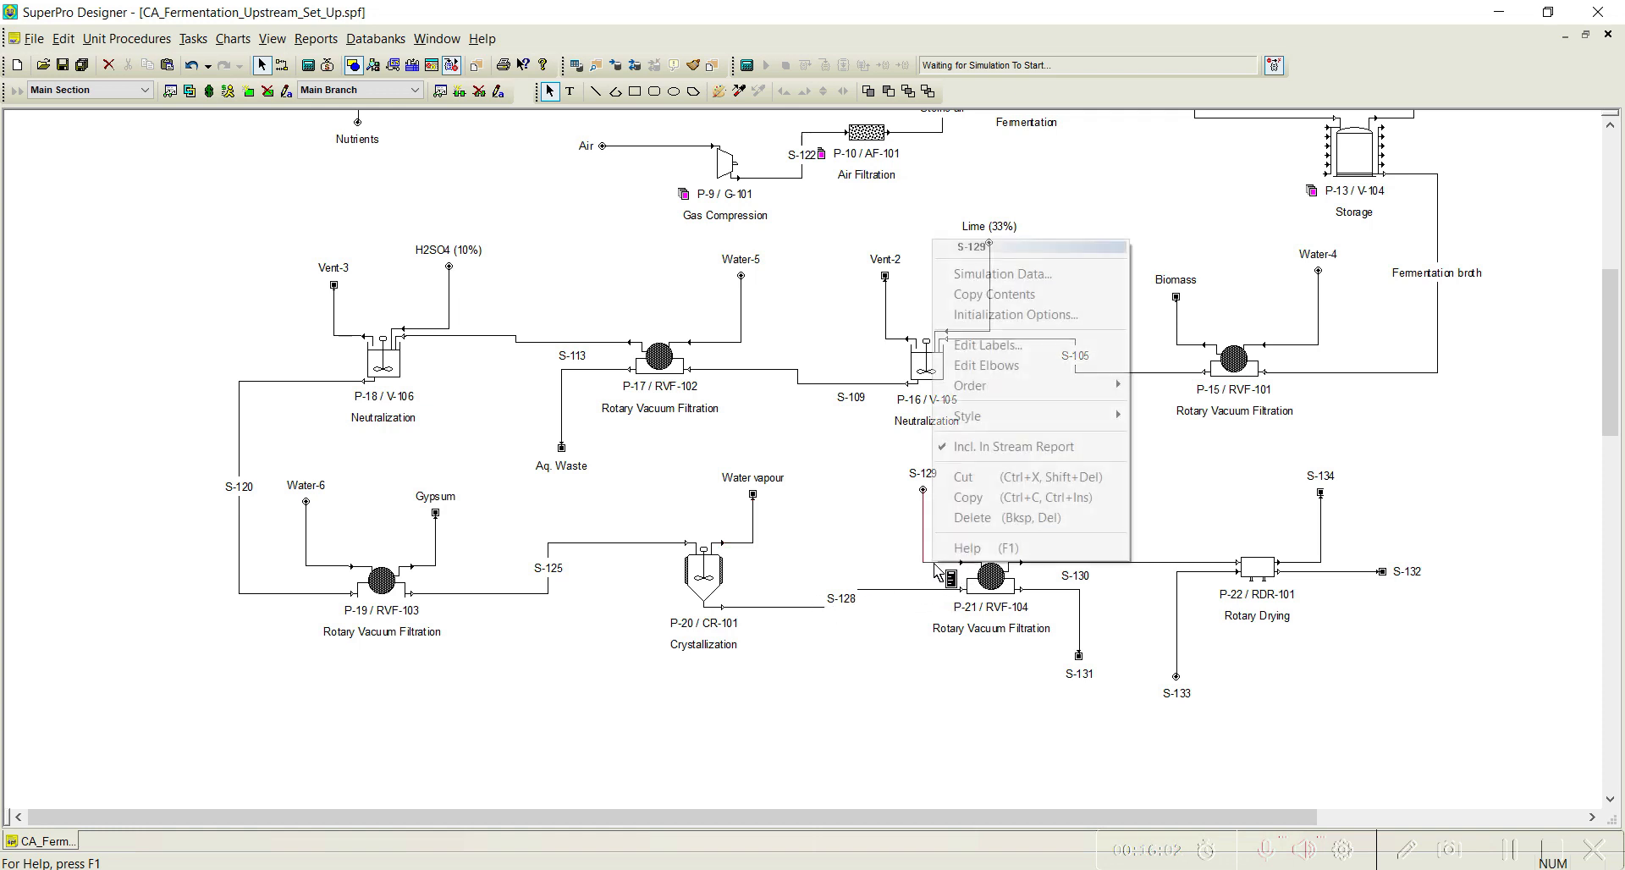
left_click(1015, 345)
type("Wa")
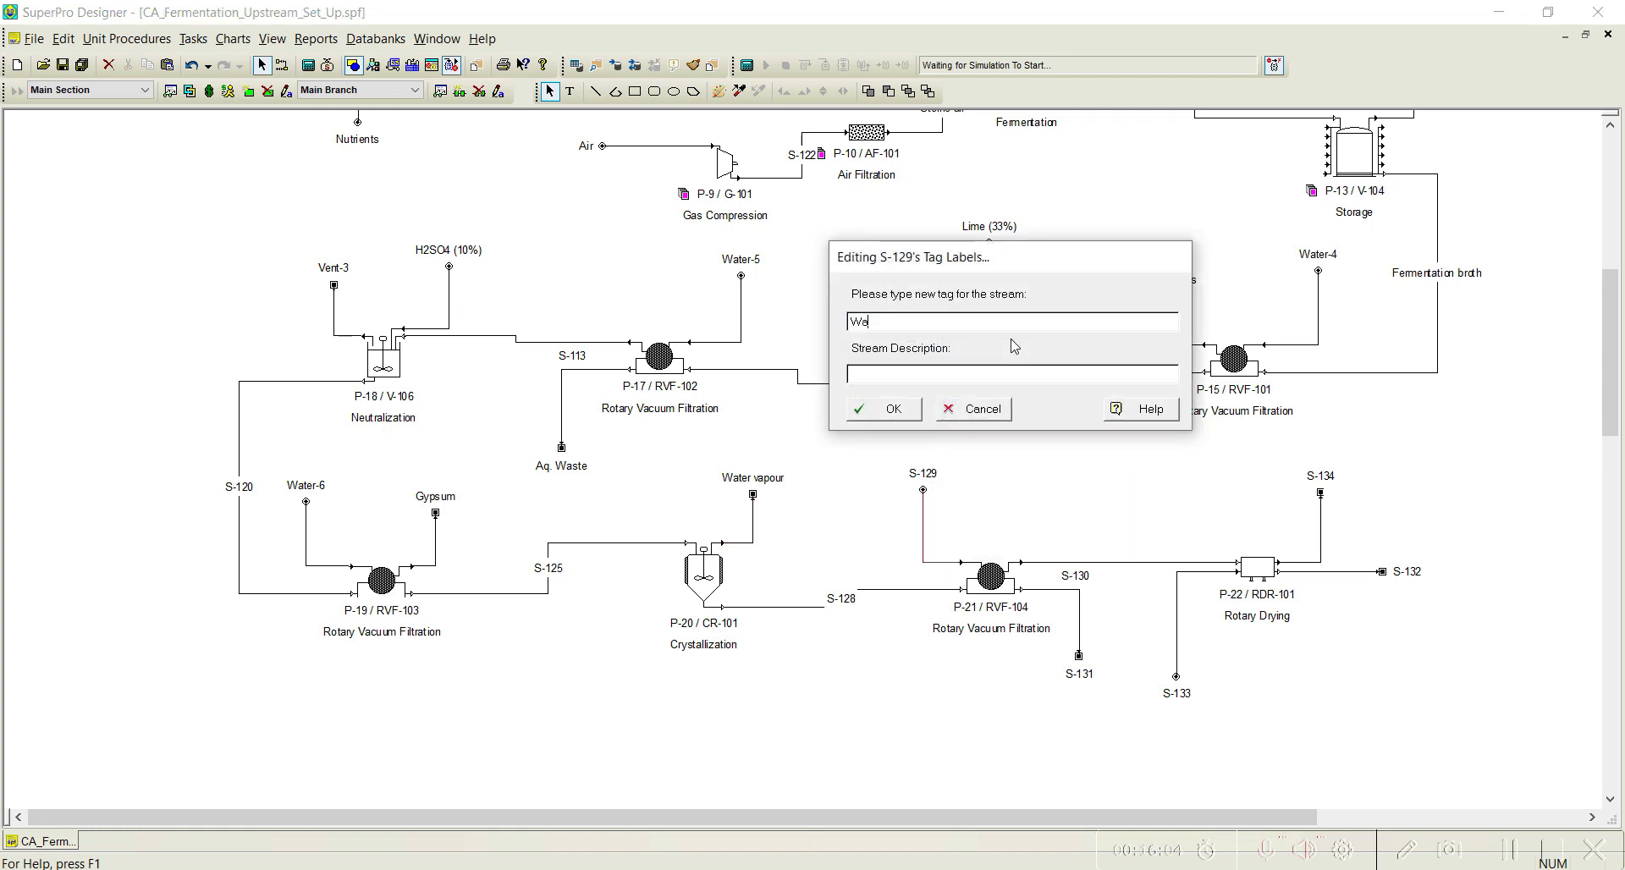
type("ter-7")
left_click(888, 408)
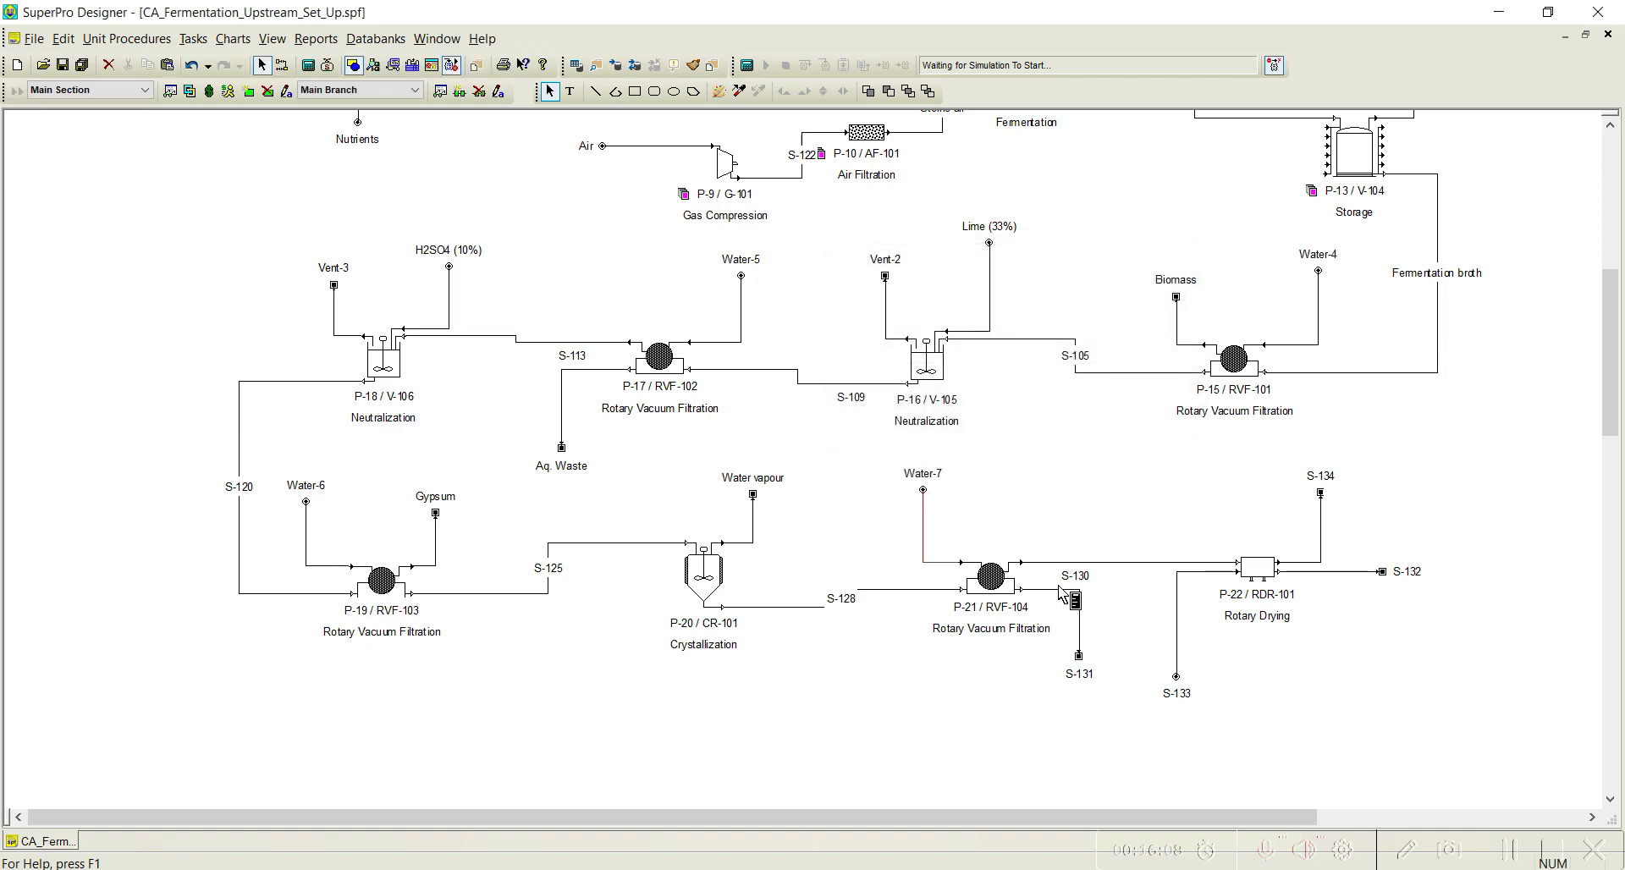
right_click(1061, 593)
left_click(1124, 374)
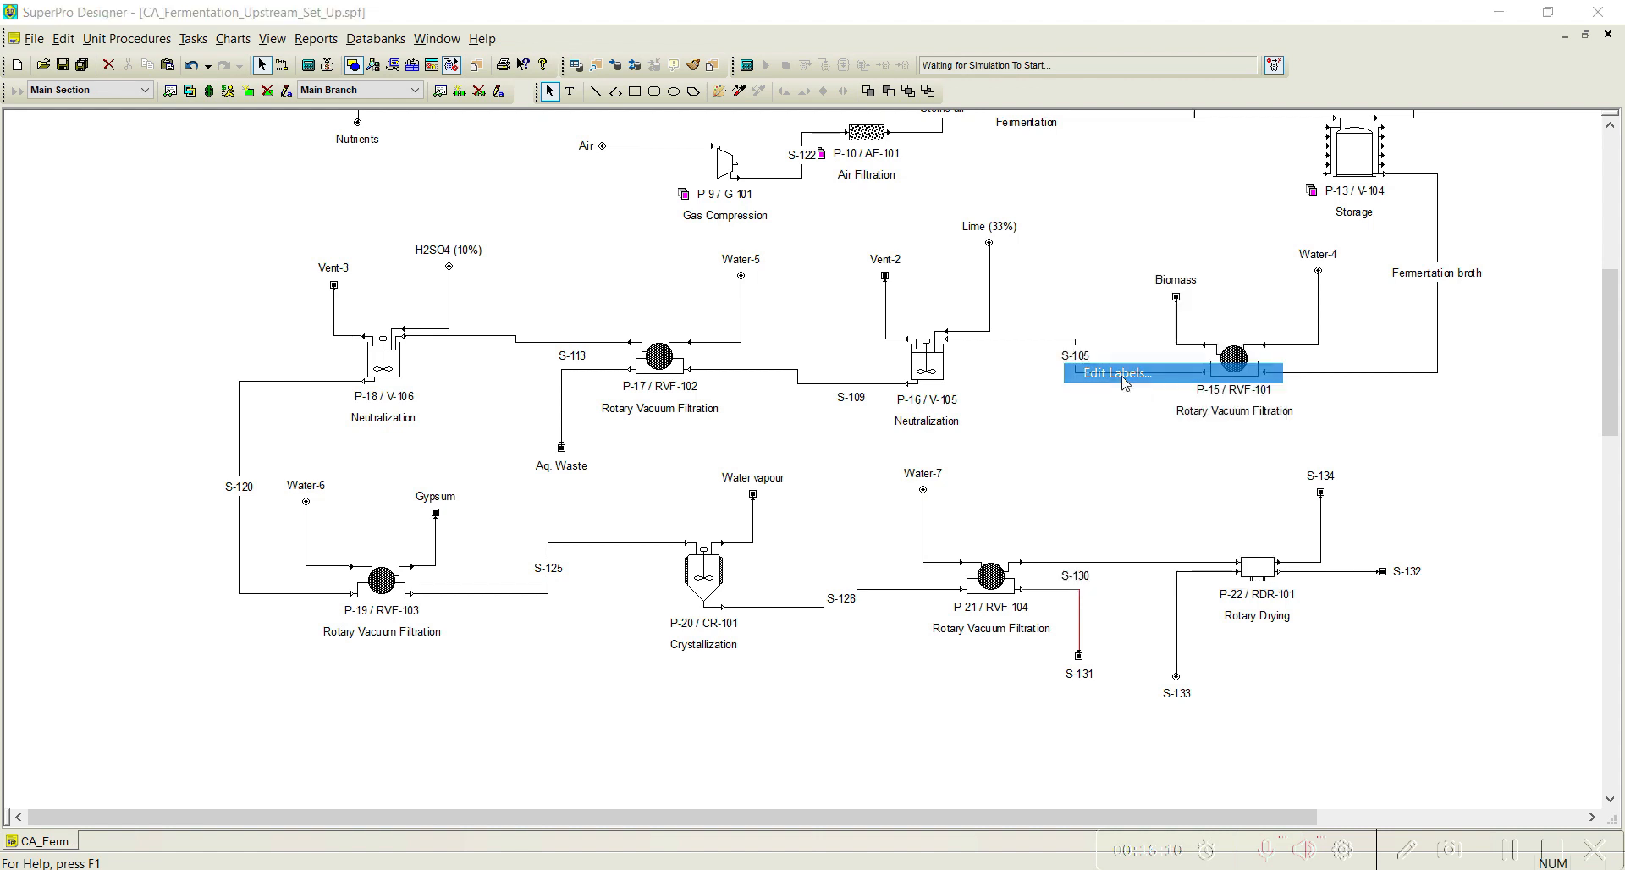
type("Aq. Waste-1")
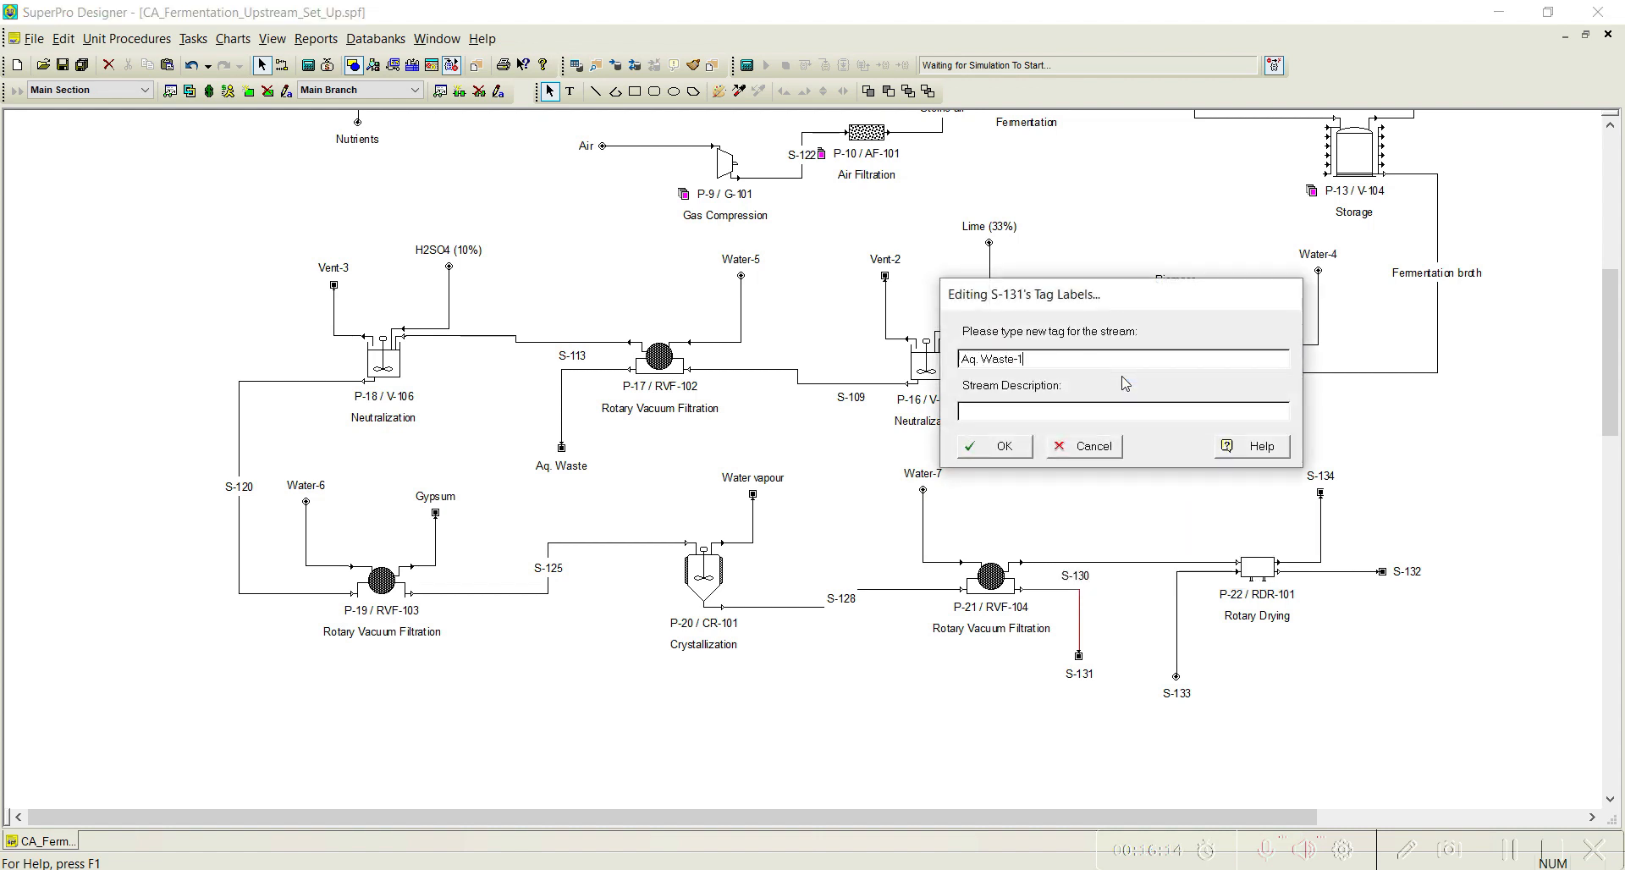
left_click(1002, 446)
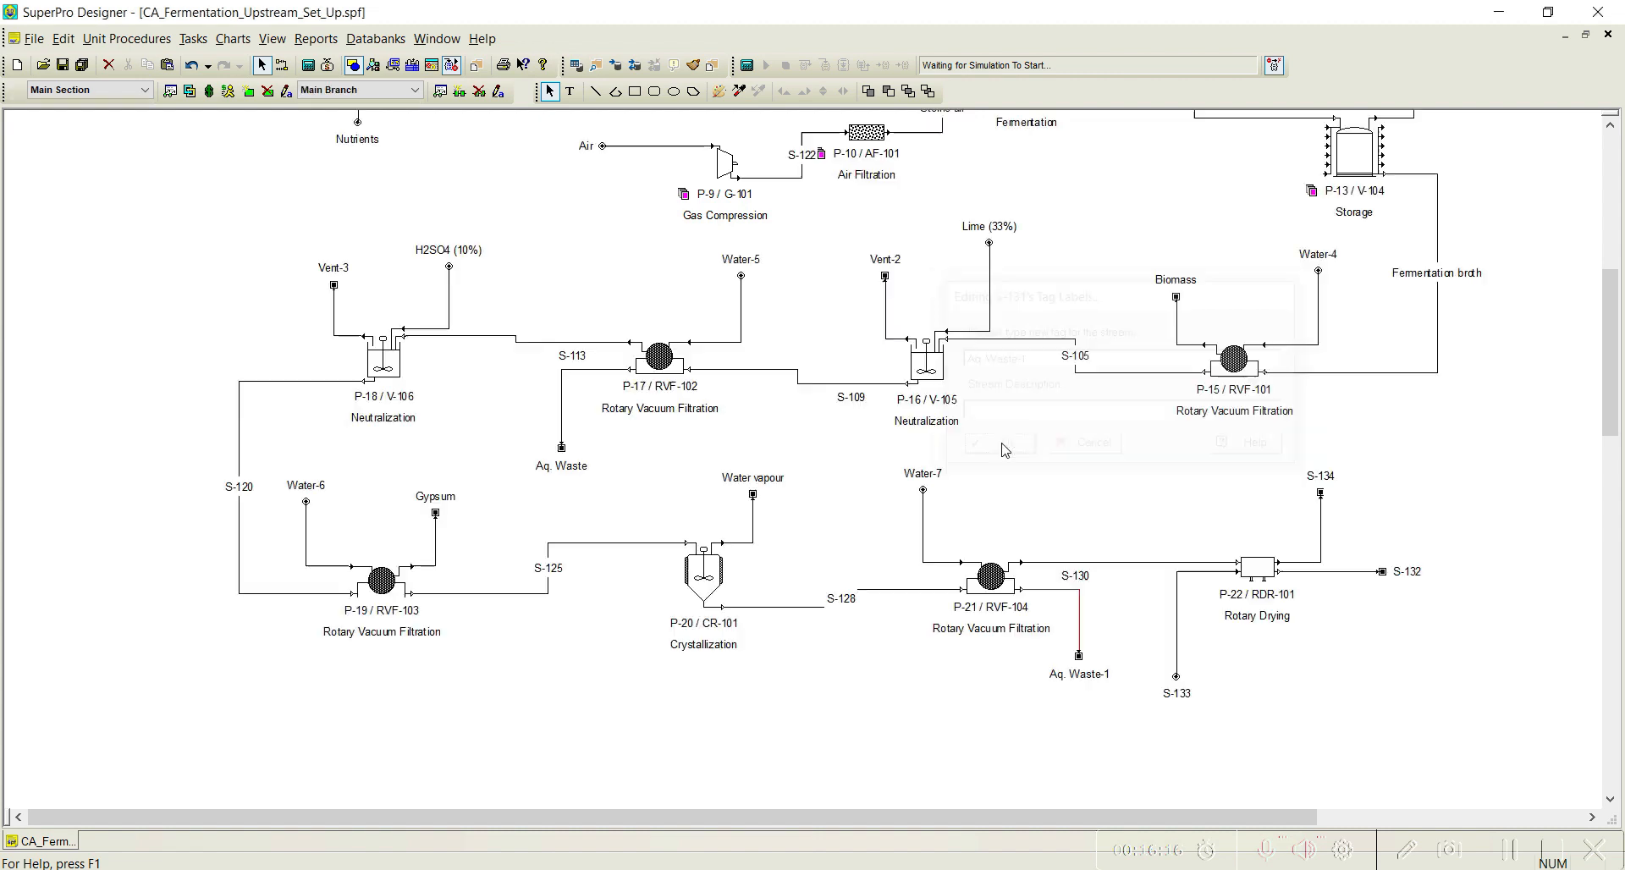
Rename the P-22 rotary dryer's feed stream S-133 as "Hot Air-in" and its output stream S-134 as "Hot-Air-out".
left_click(1195, 572)
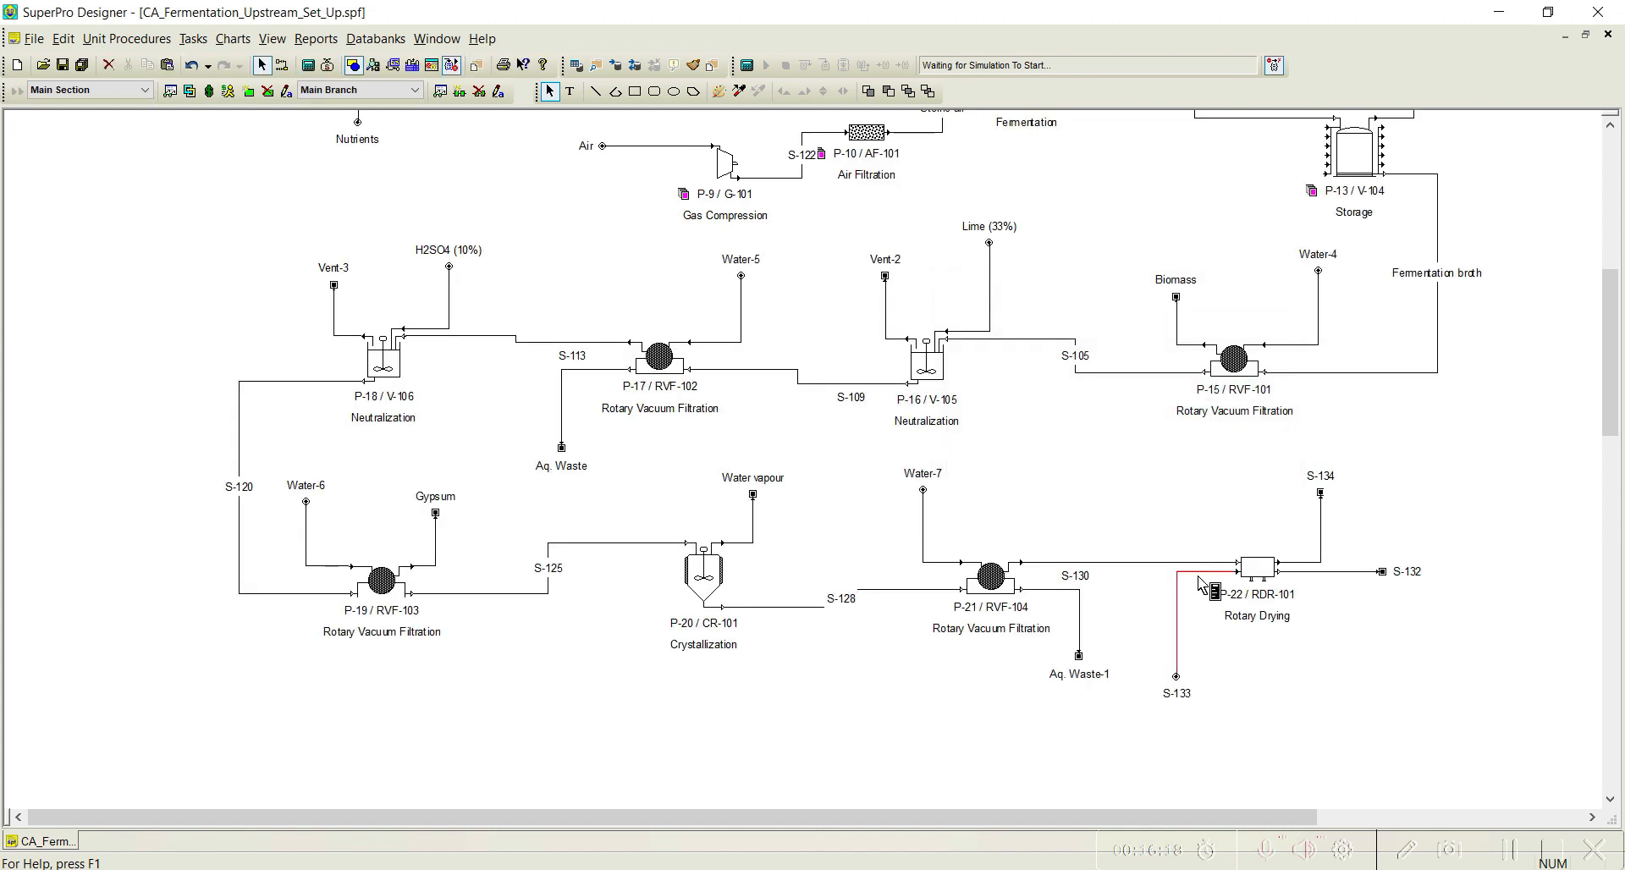
right_click(1195, 572)
left_click(1241, 362)
type("Hot Air-in")
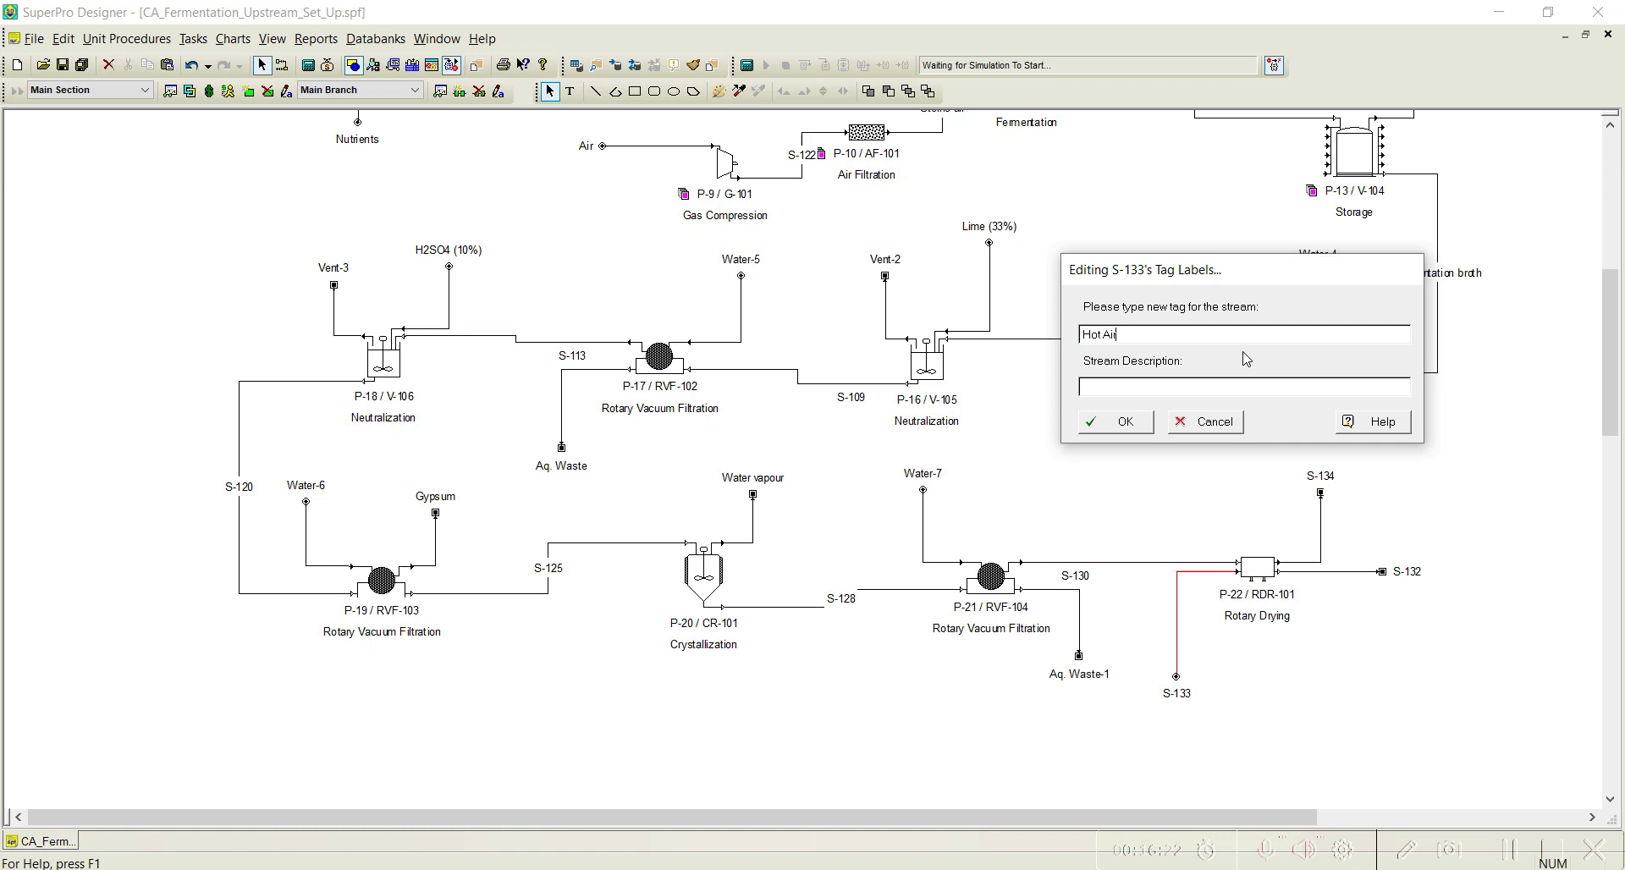
left_click(1093, 422)
left_click(1319, 565)
right_click(1319, 566)
left_click(1354, 356)
type("Hot-Air-out")
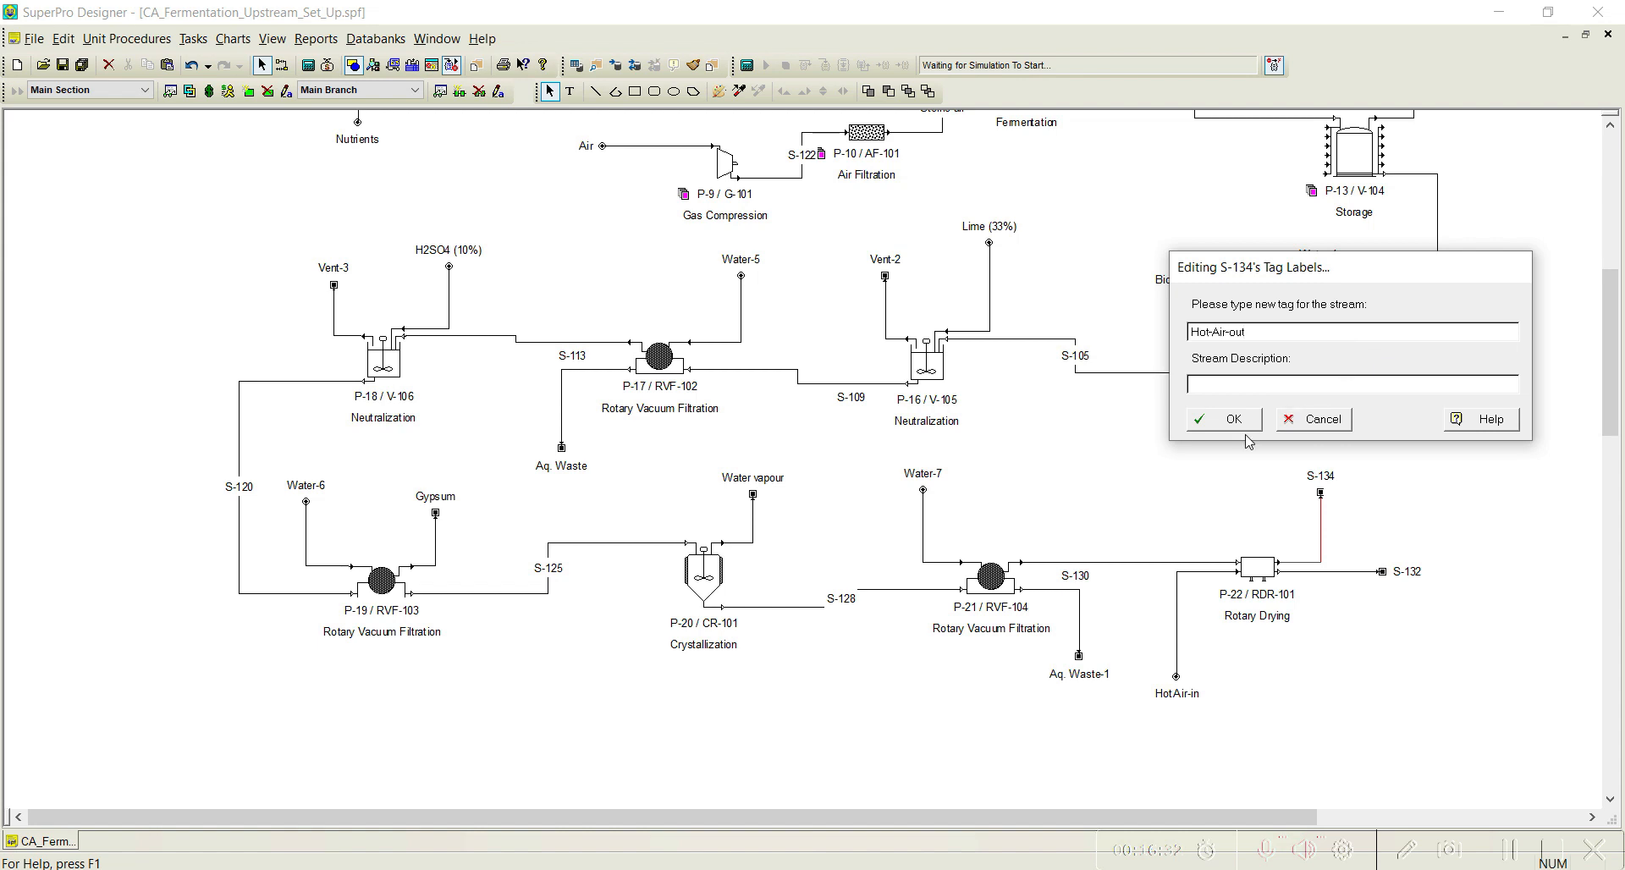
left_click(1225, 418)
Rename the P-22 rotary dryer's product stream S-132 as "CA crystals (Product)".
left_click(1373, 573)
right_click(1373, 573)
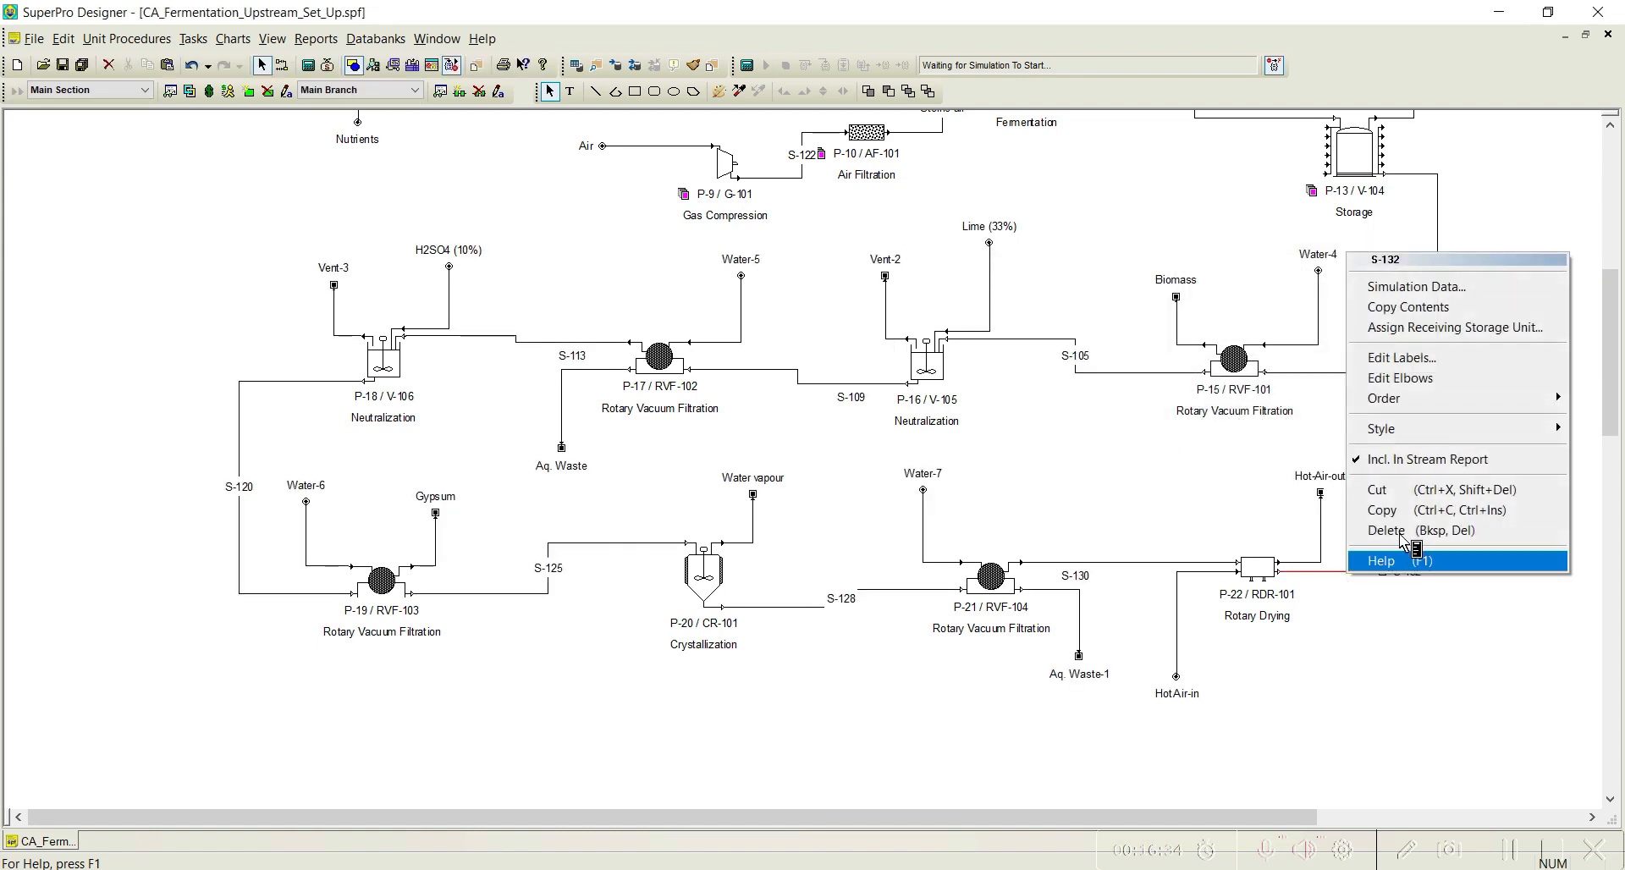
left_click(1425, 359)
type("CA crystals (Product")
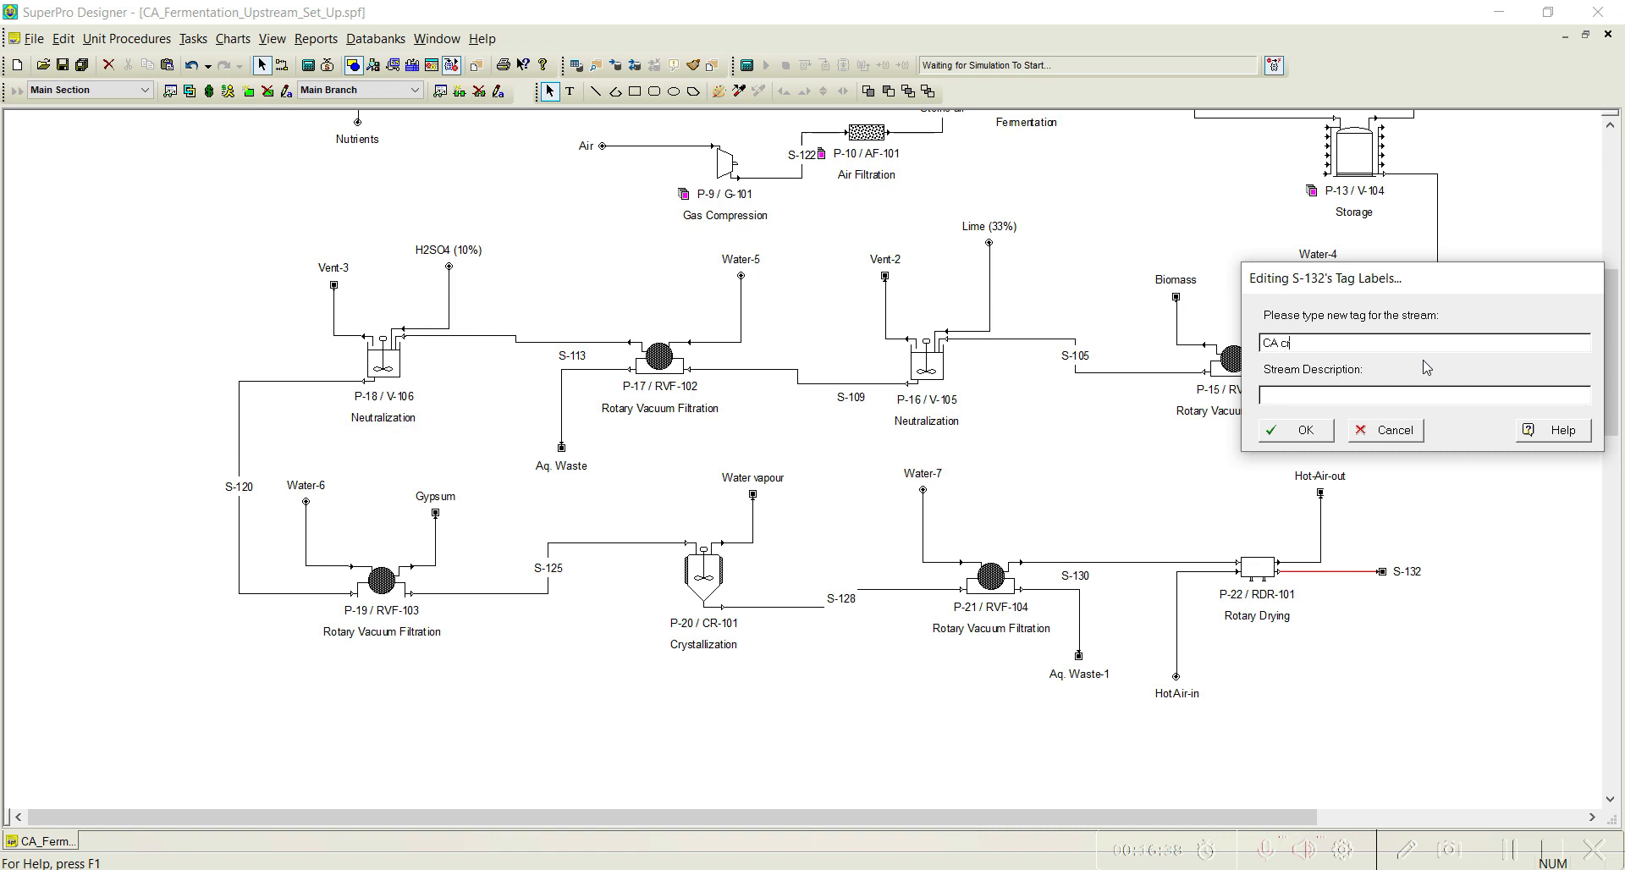
left_click(1310, 435)
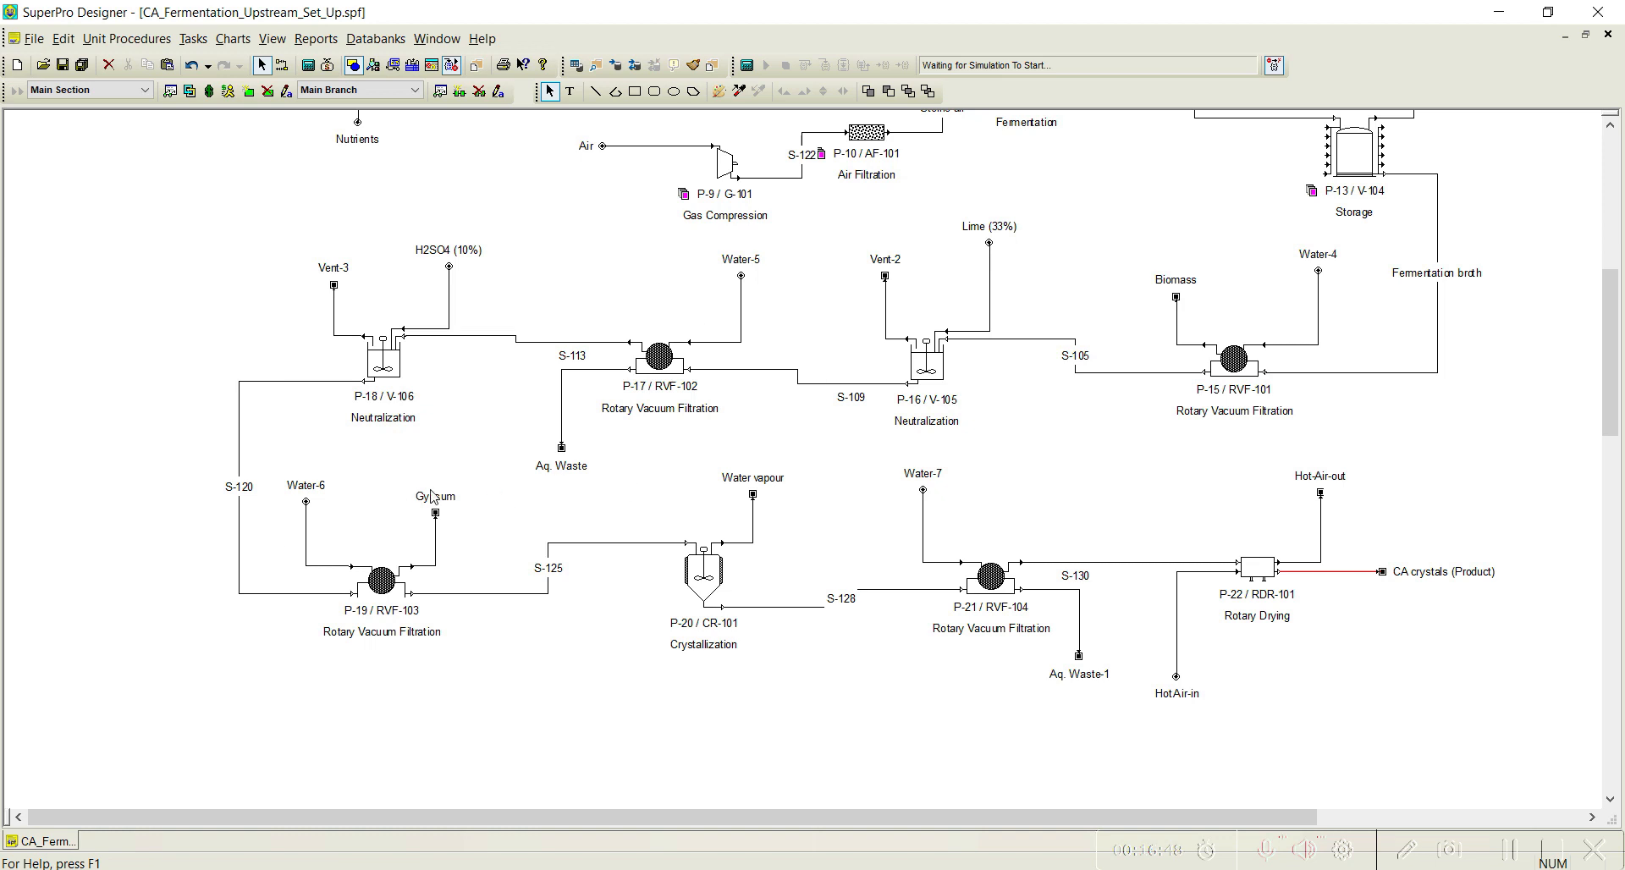
Add the component Water to the Water-4 feed stream of P-15 and enable auto-adjust for its total flowrate.
scroll(432, 497, "up", 2)
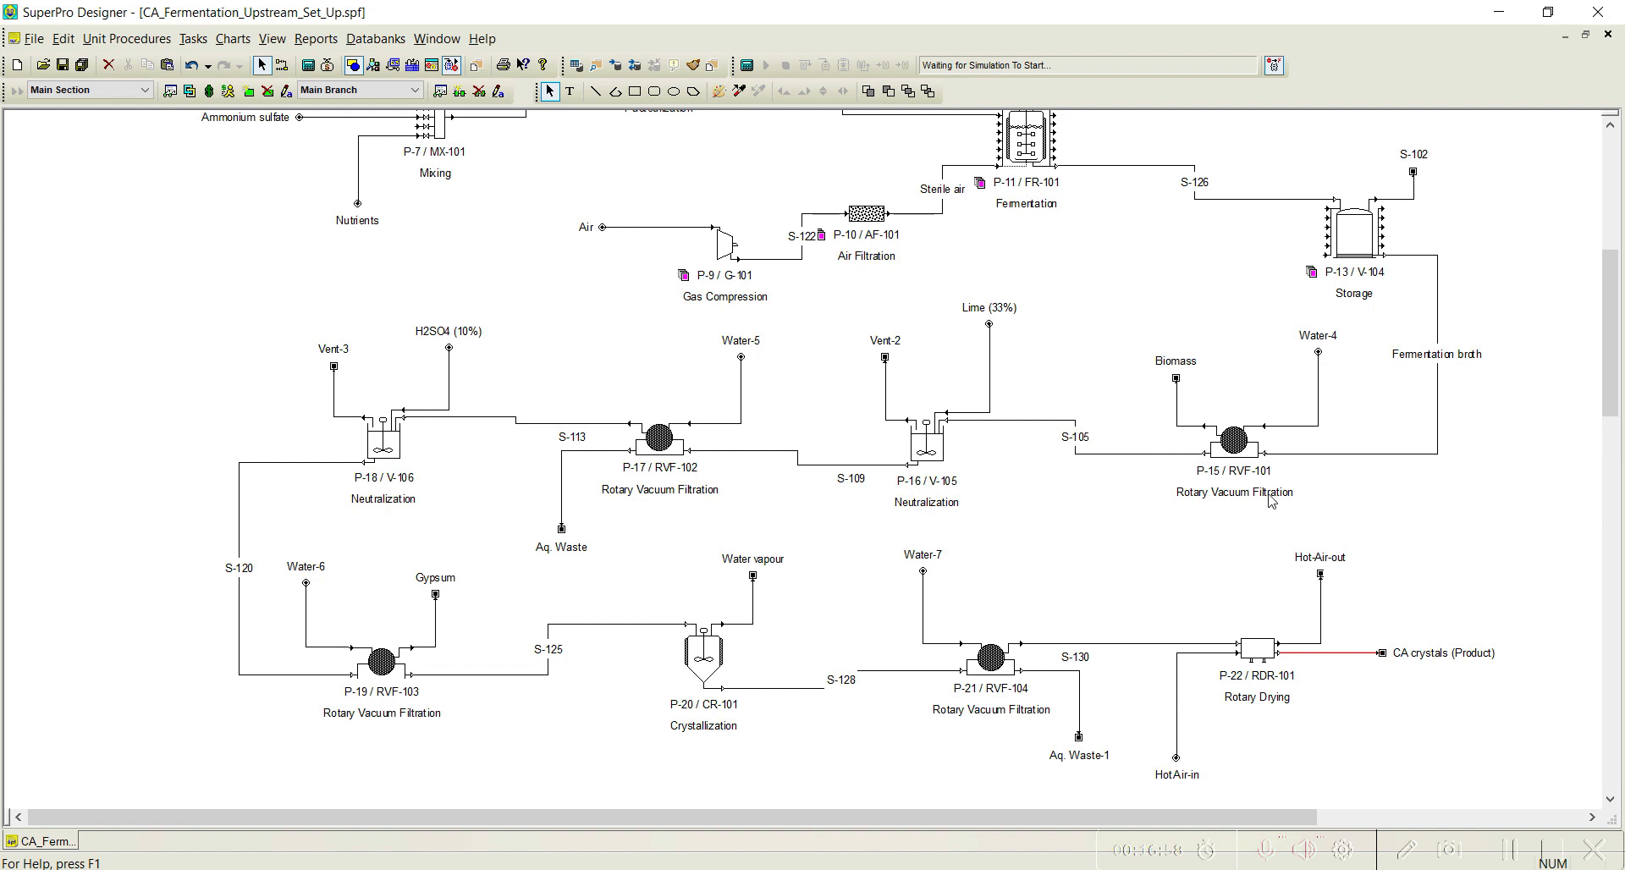
double_click(1310, 426)
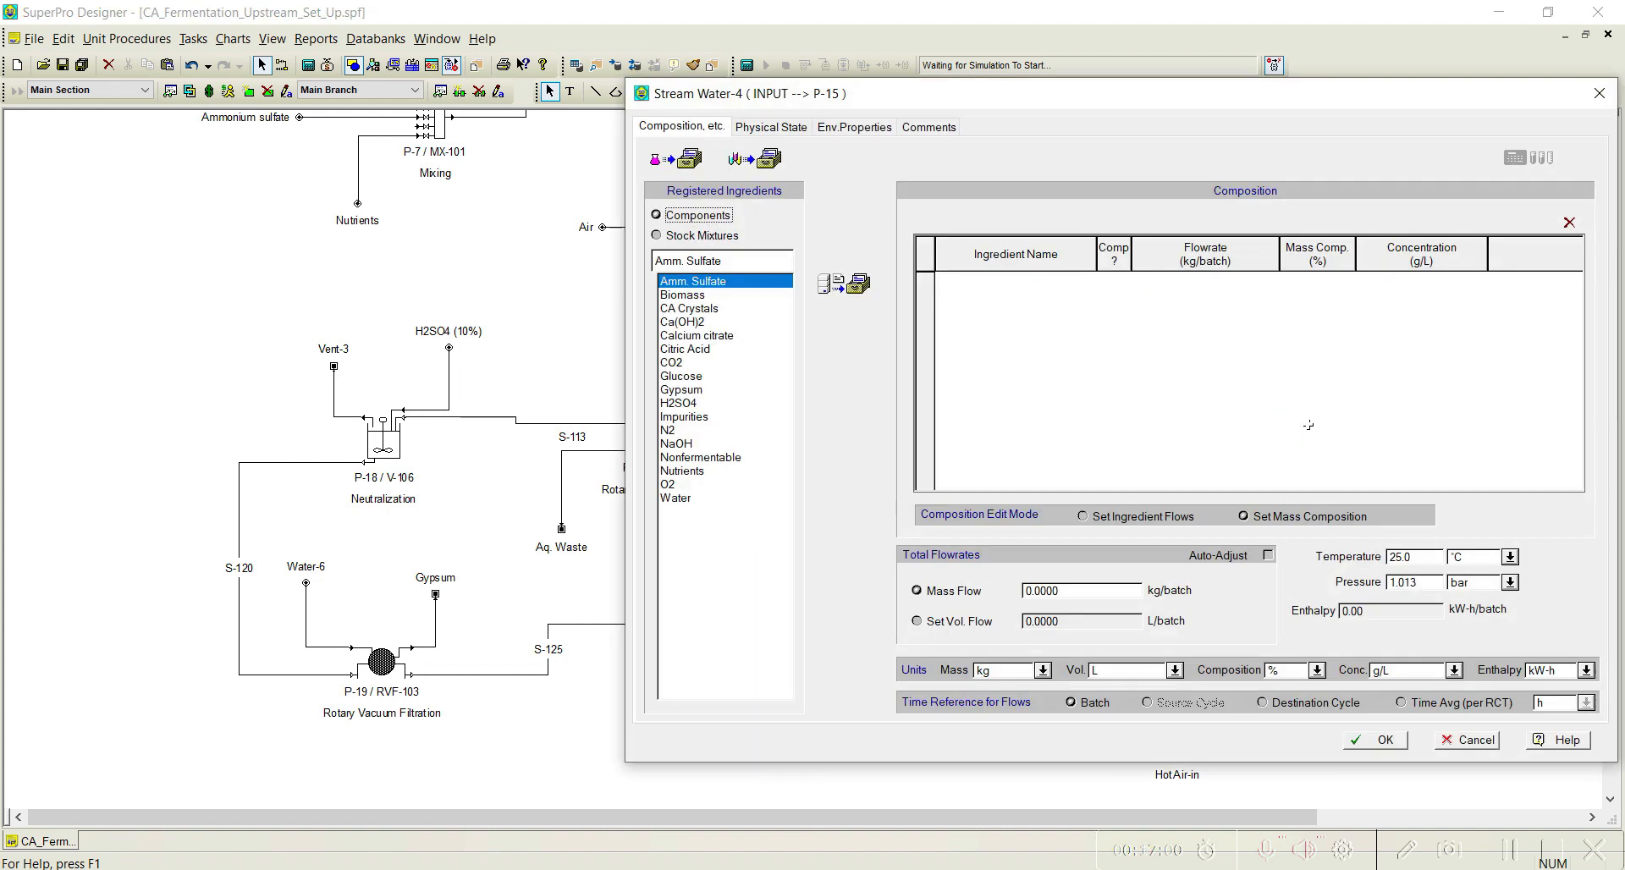
left_click(692, 499)
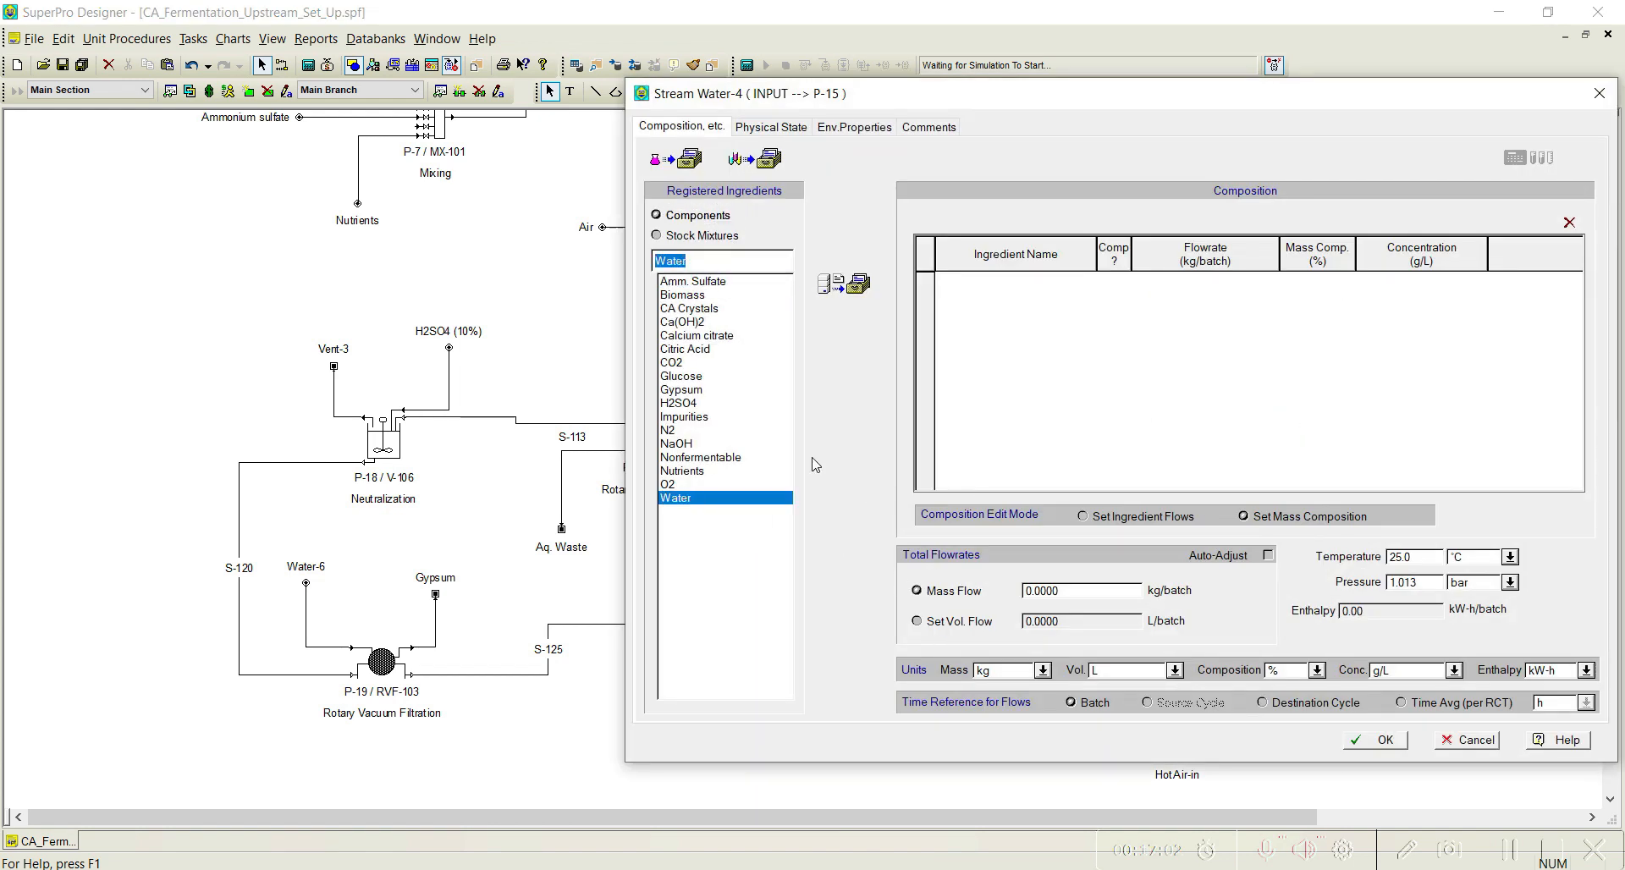
left_click(842, 298)
left_click_drag(1074, 102, 736, 86)
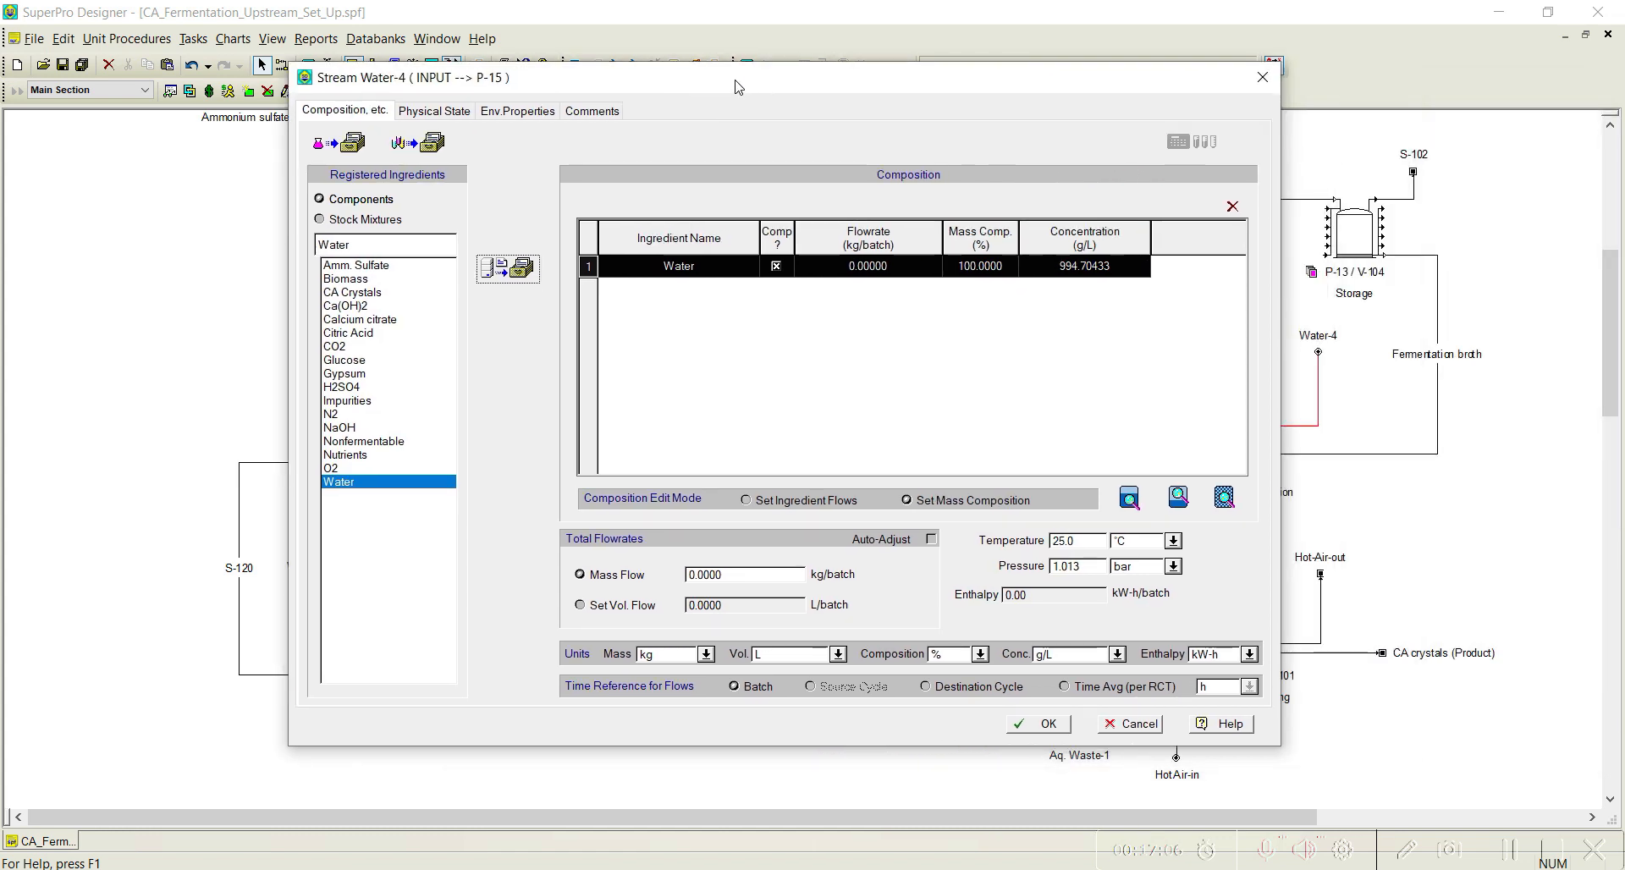
left_click(931, 539)
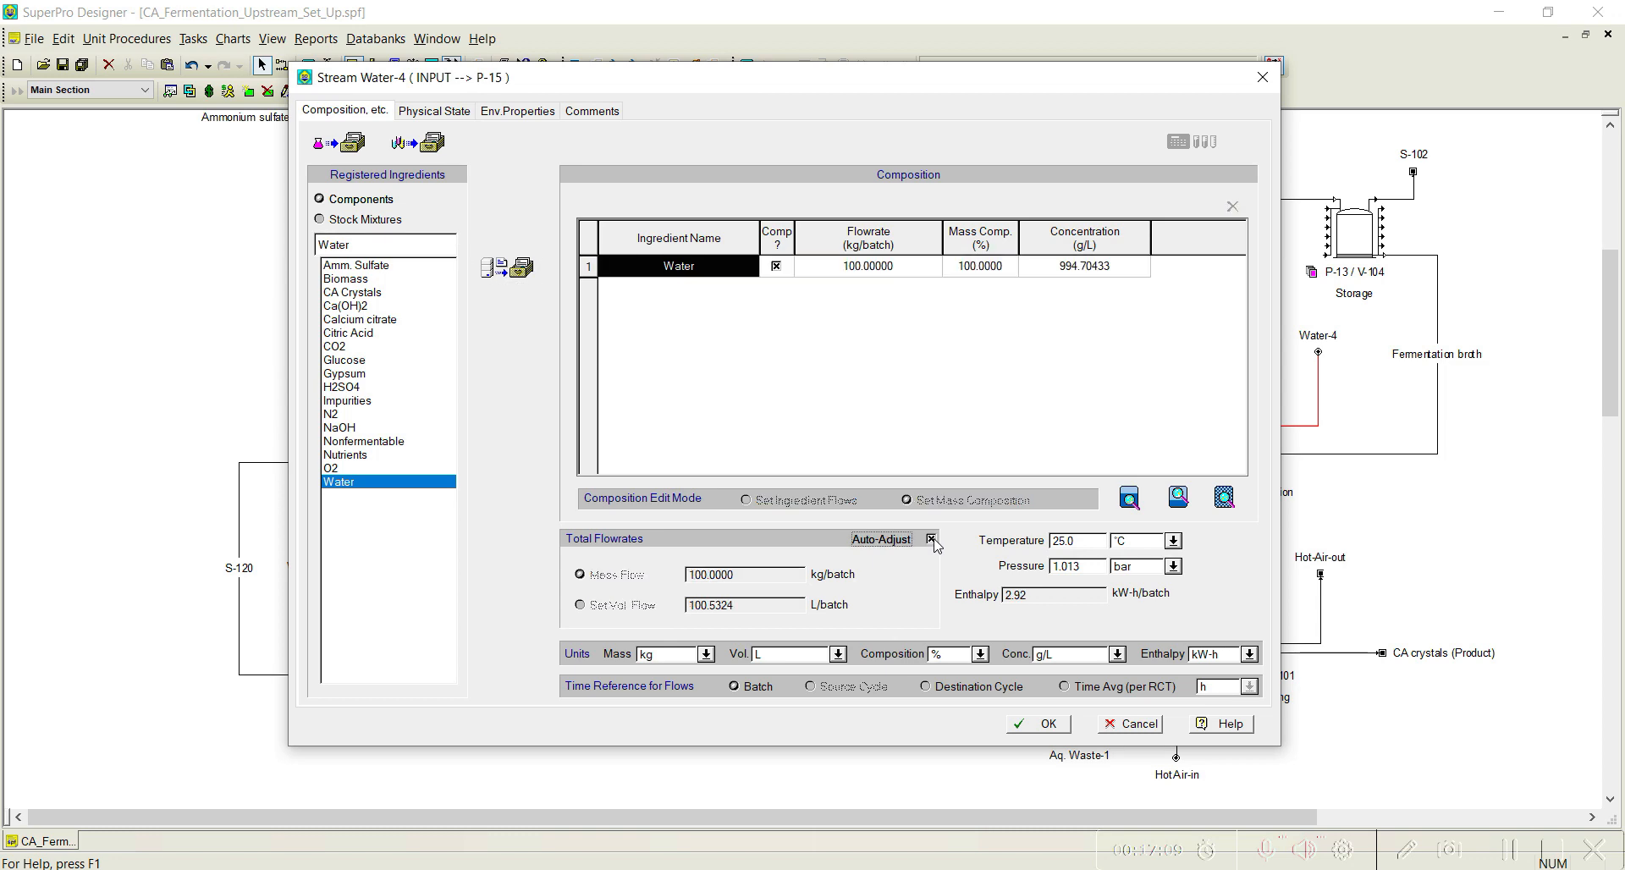
left_click(1055, 725)
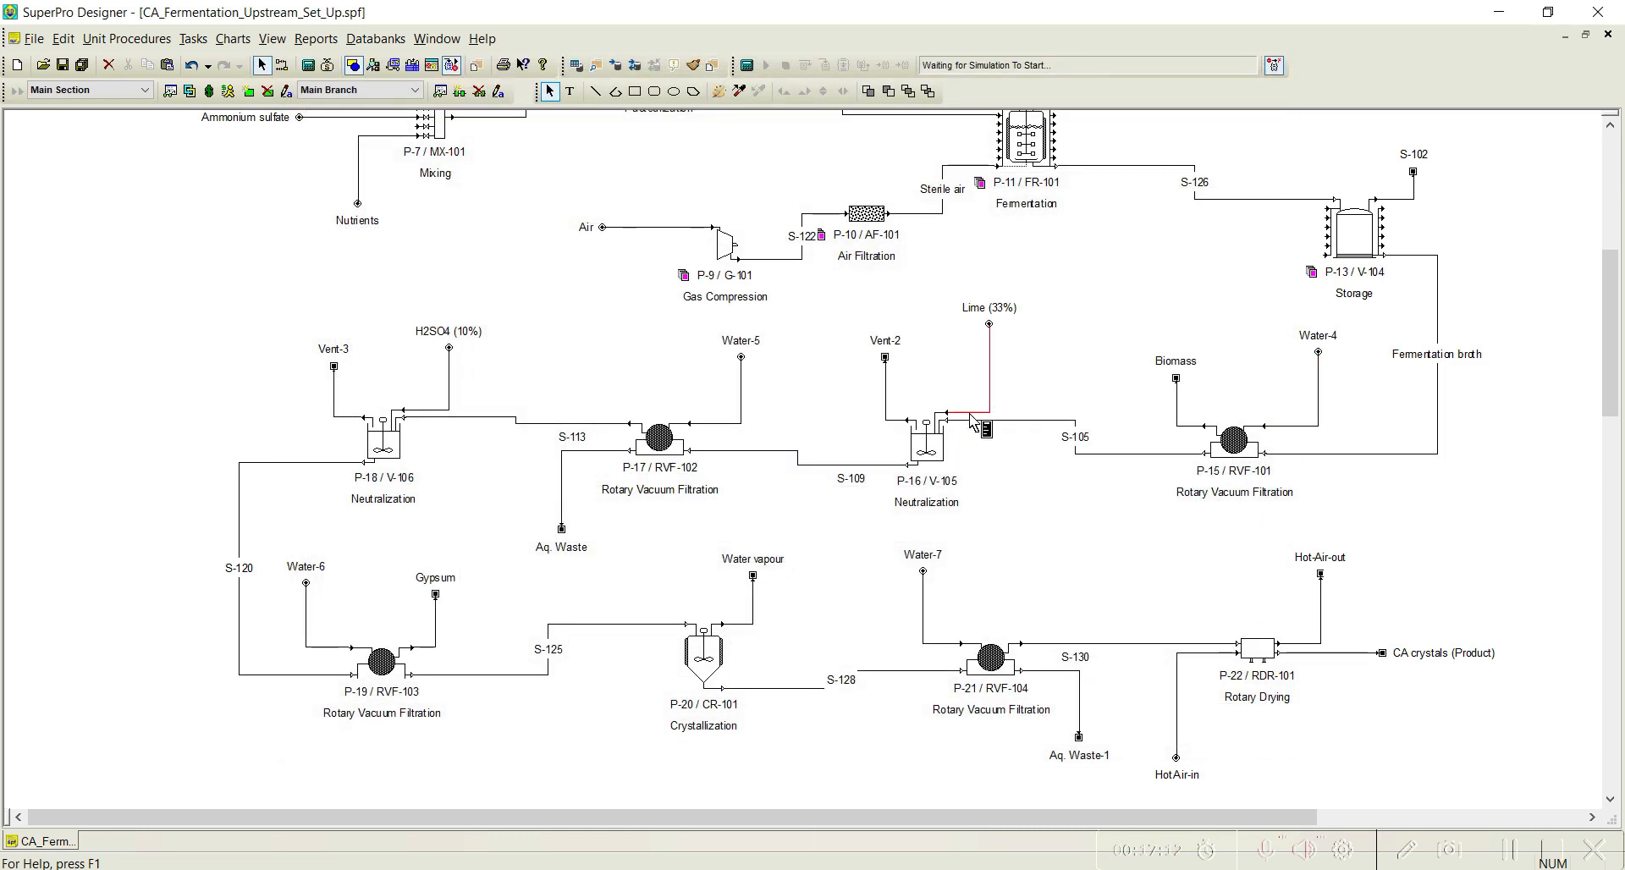
Add the stock mixture Lime (33%) to the composition of P-16's lime feed stream.
double_click(959, 413)
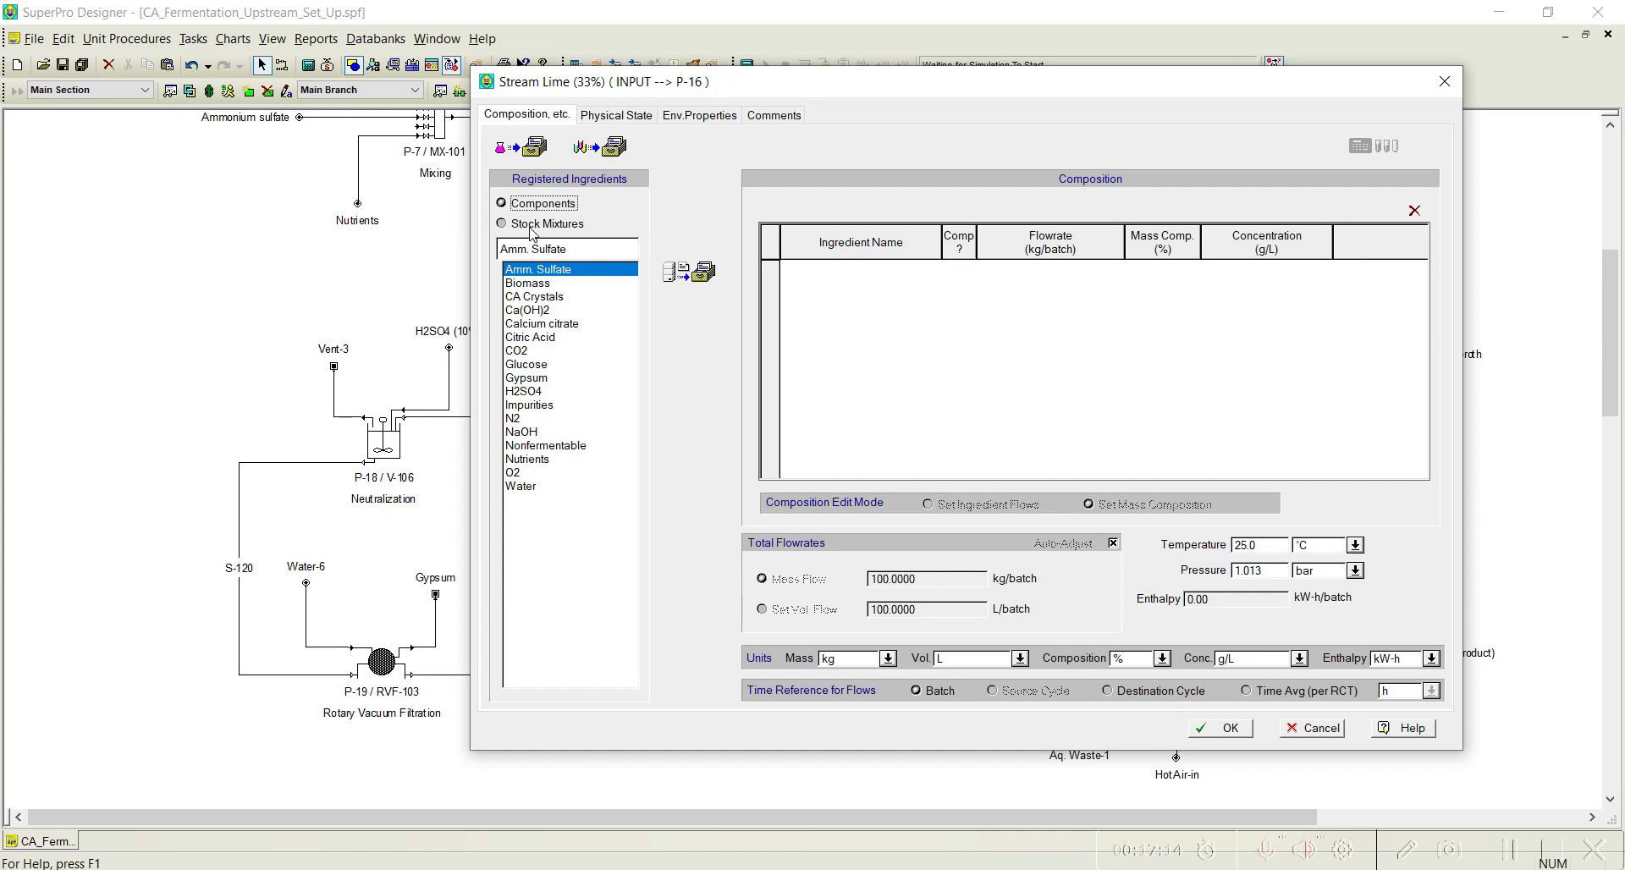
left_click(533, 225)
left_click(533, 296)
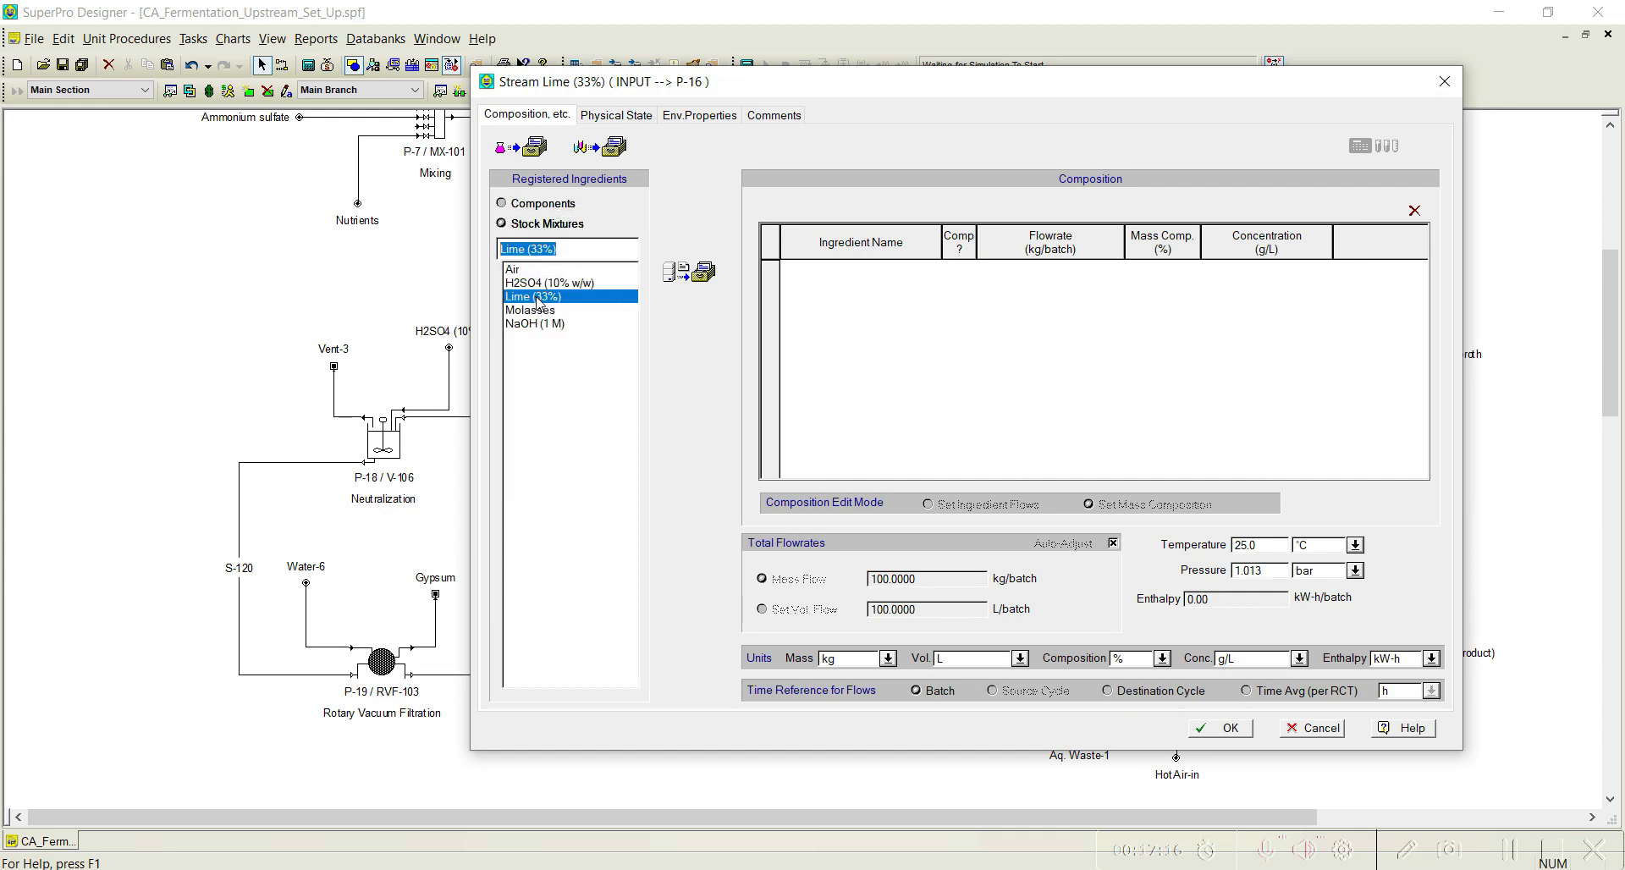
left_click(702, 272)
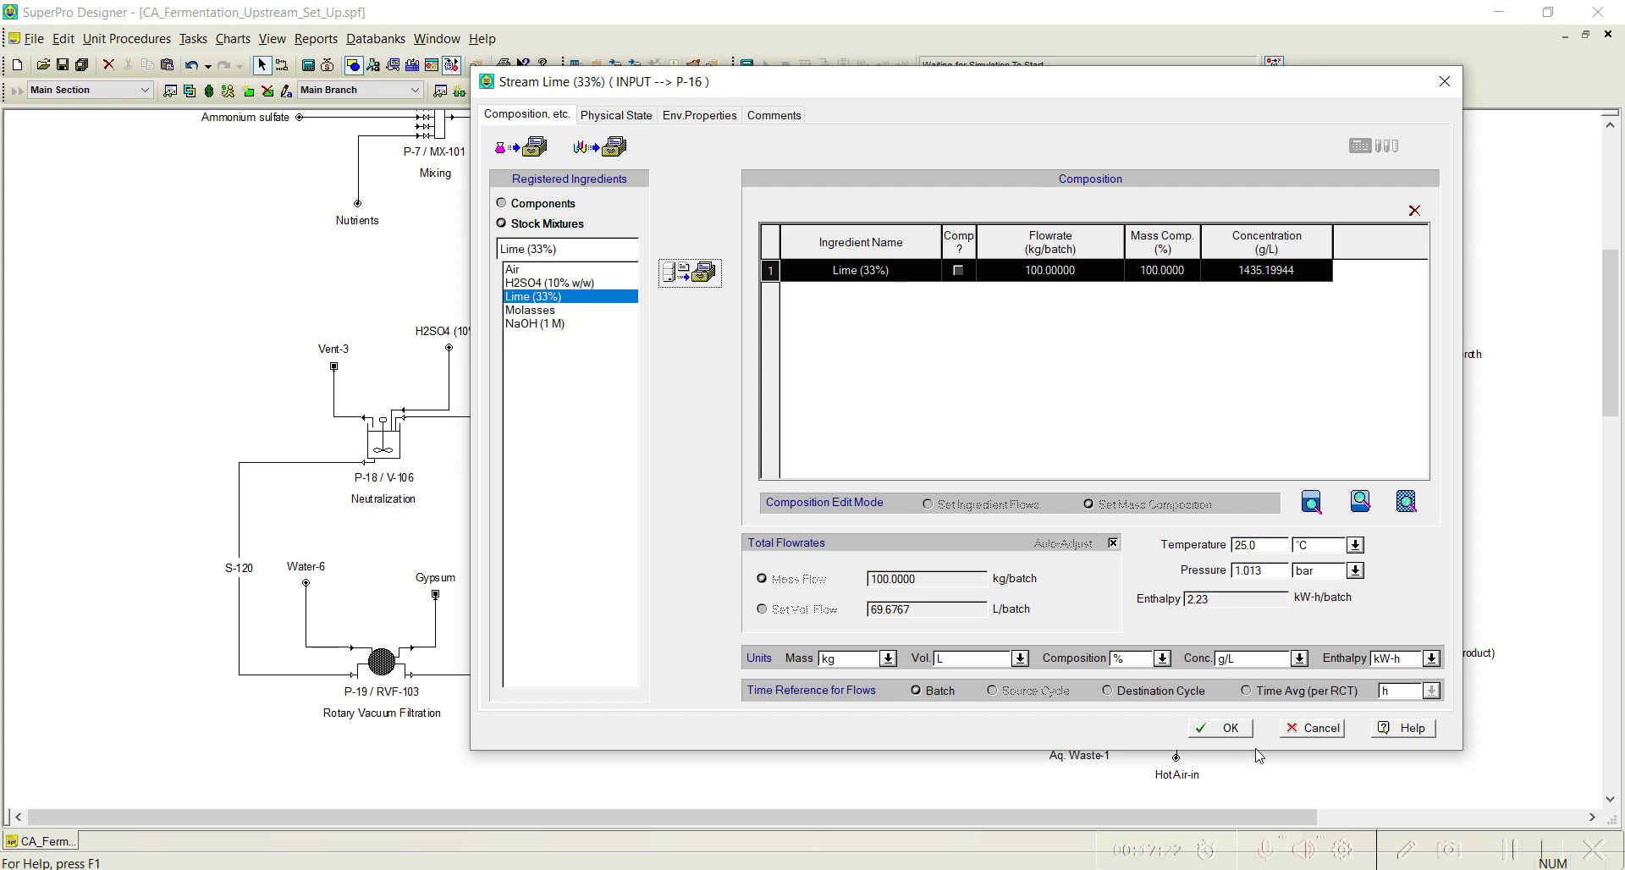
left_click(1241, 728)
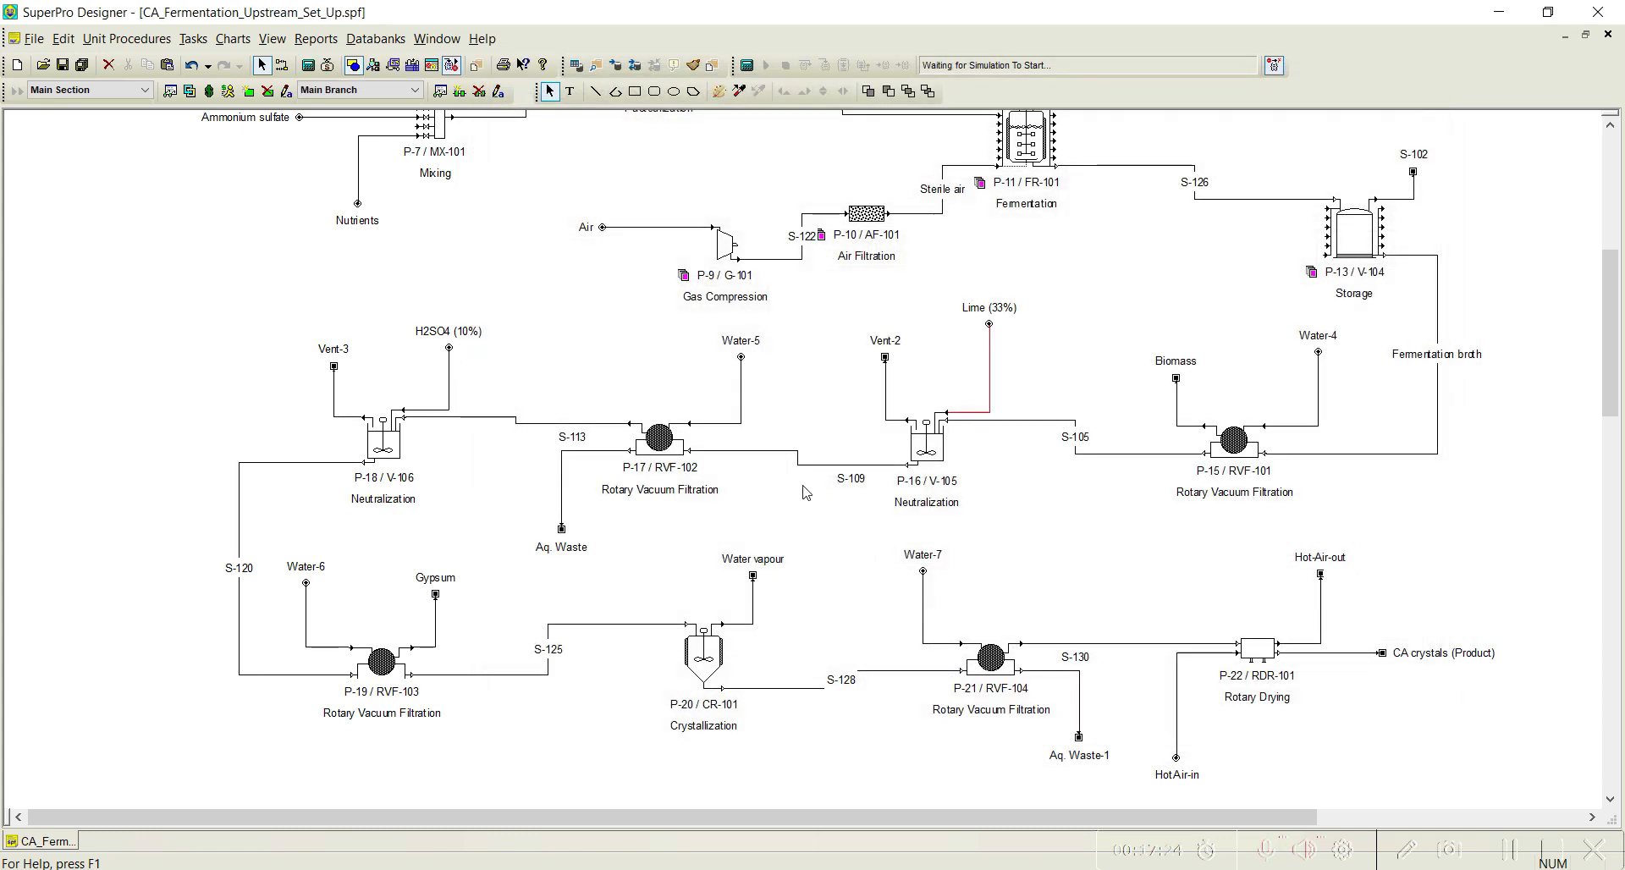
Add the component Water to the composition of P-17's Water-5 feed stream.
left_click(733, 424)
double_click(731, 425)
left_click(330, 498)
left_click(451, 284)
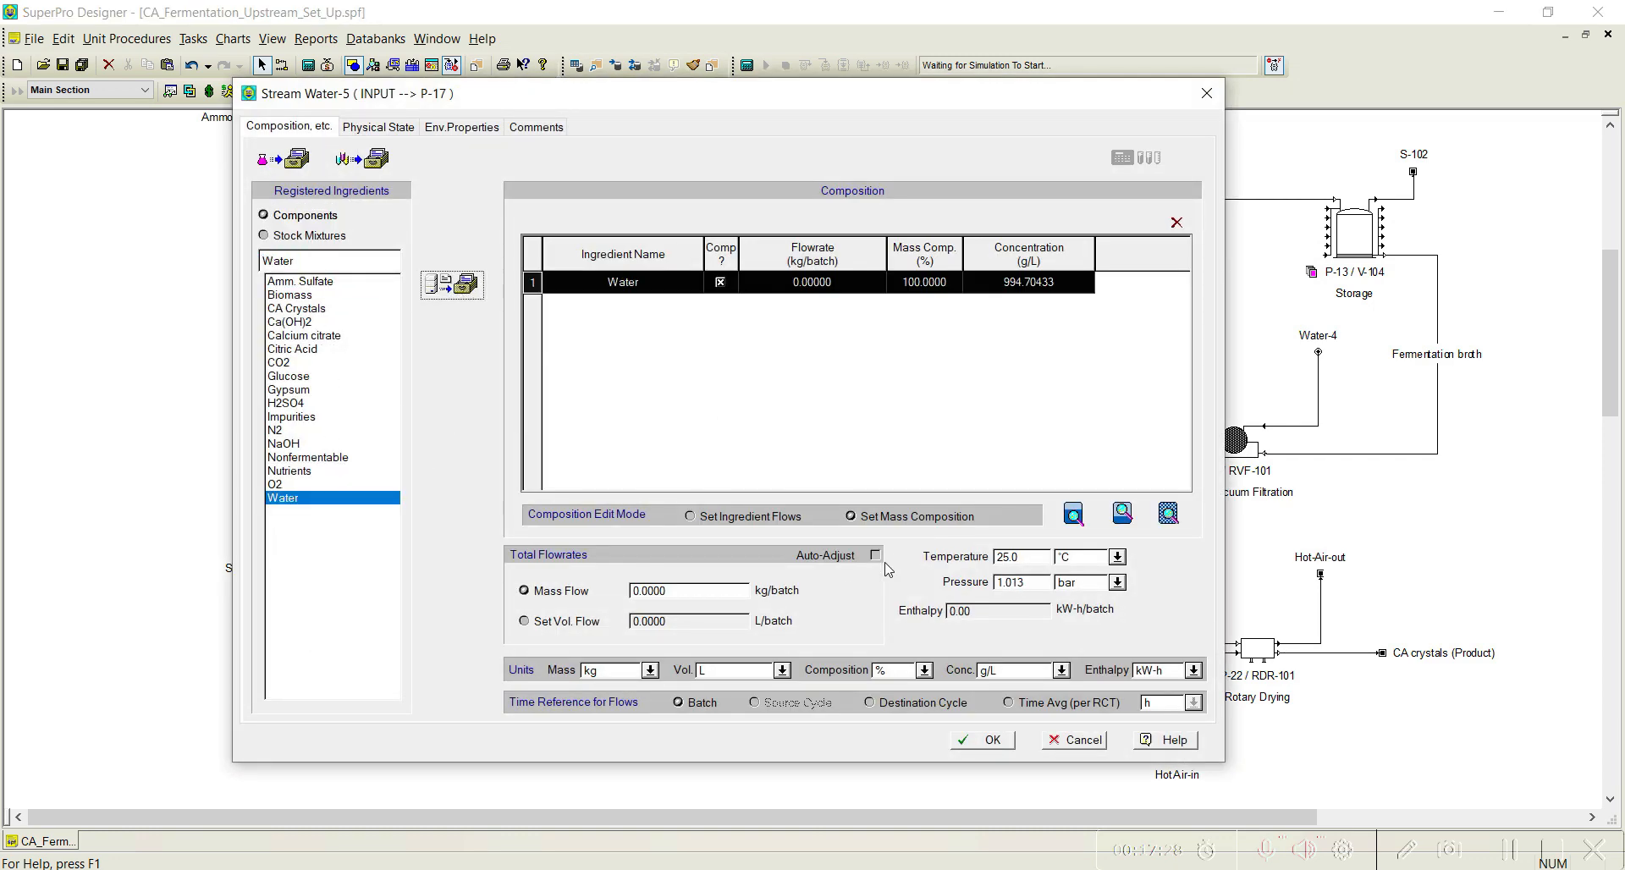
left_click(986, 740)
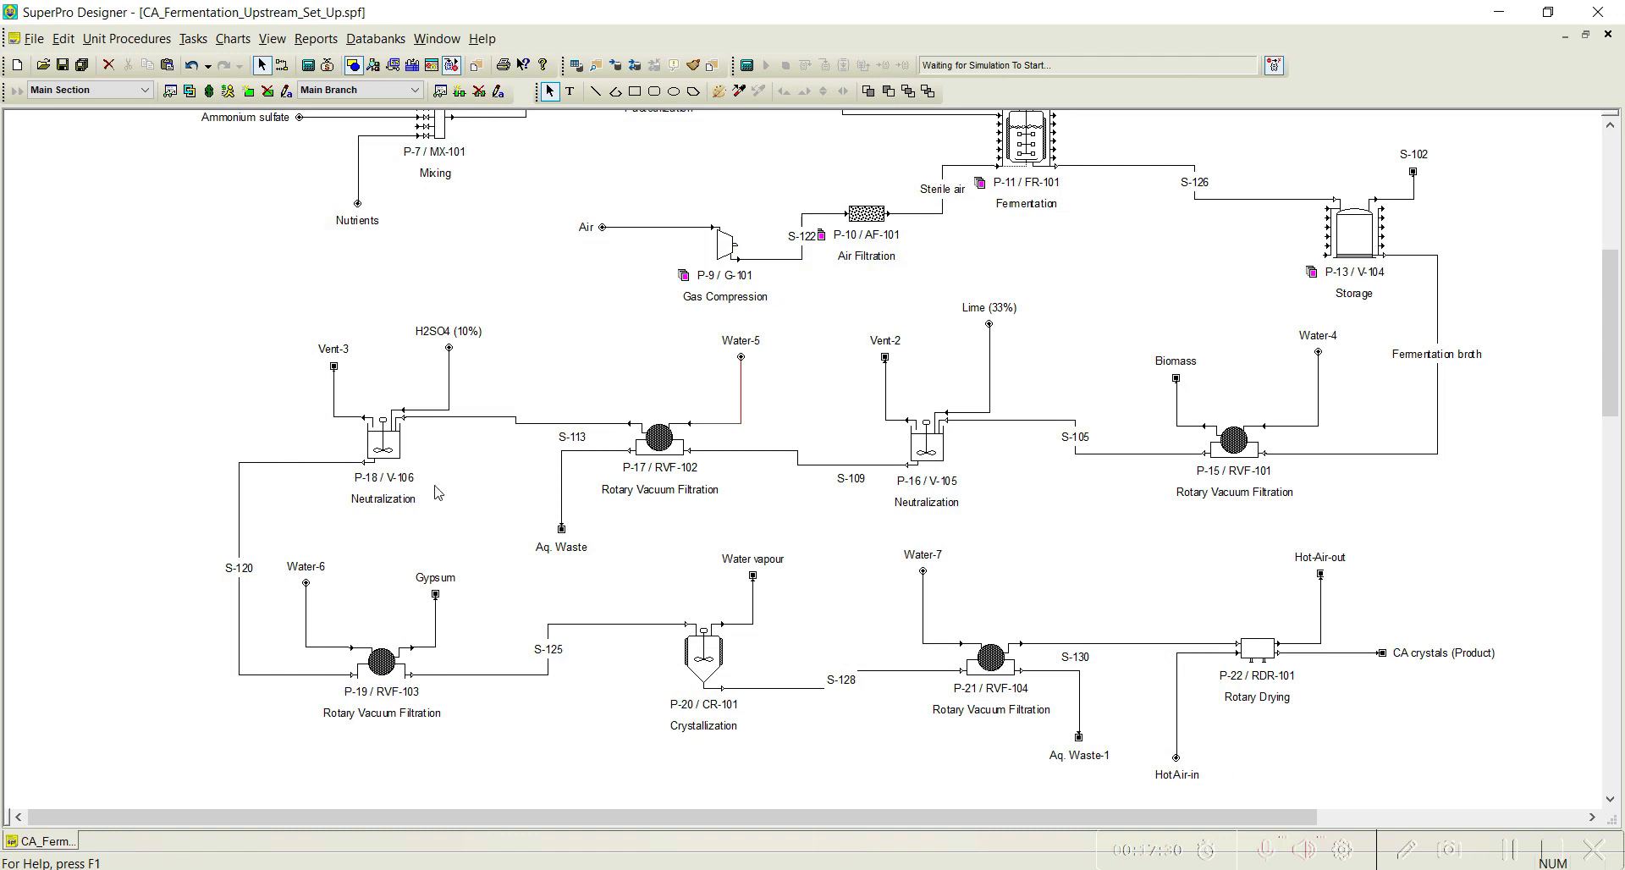
Add the stock mixture H2SO4 (10% w/w) to the composition of P-18's H2SO4 (10%) feed stream.
double_click(447, 408)
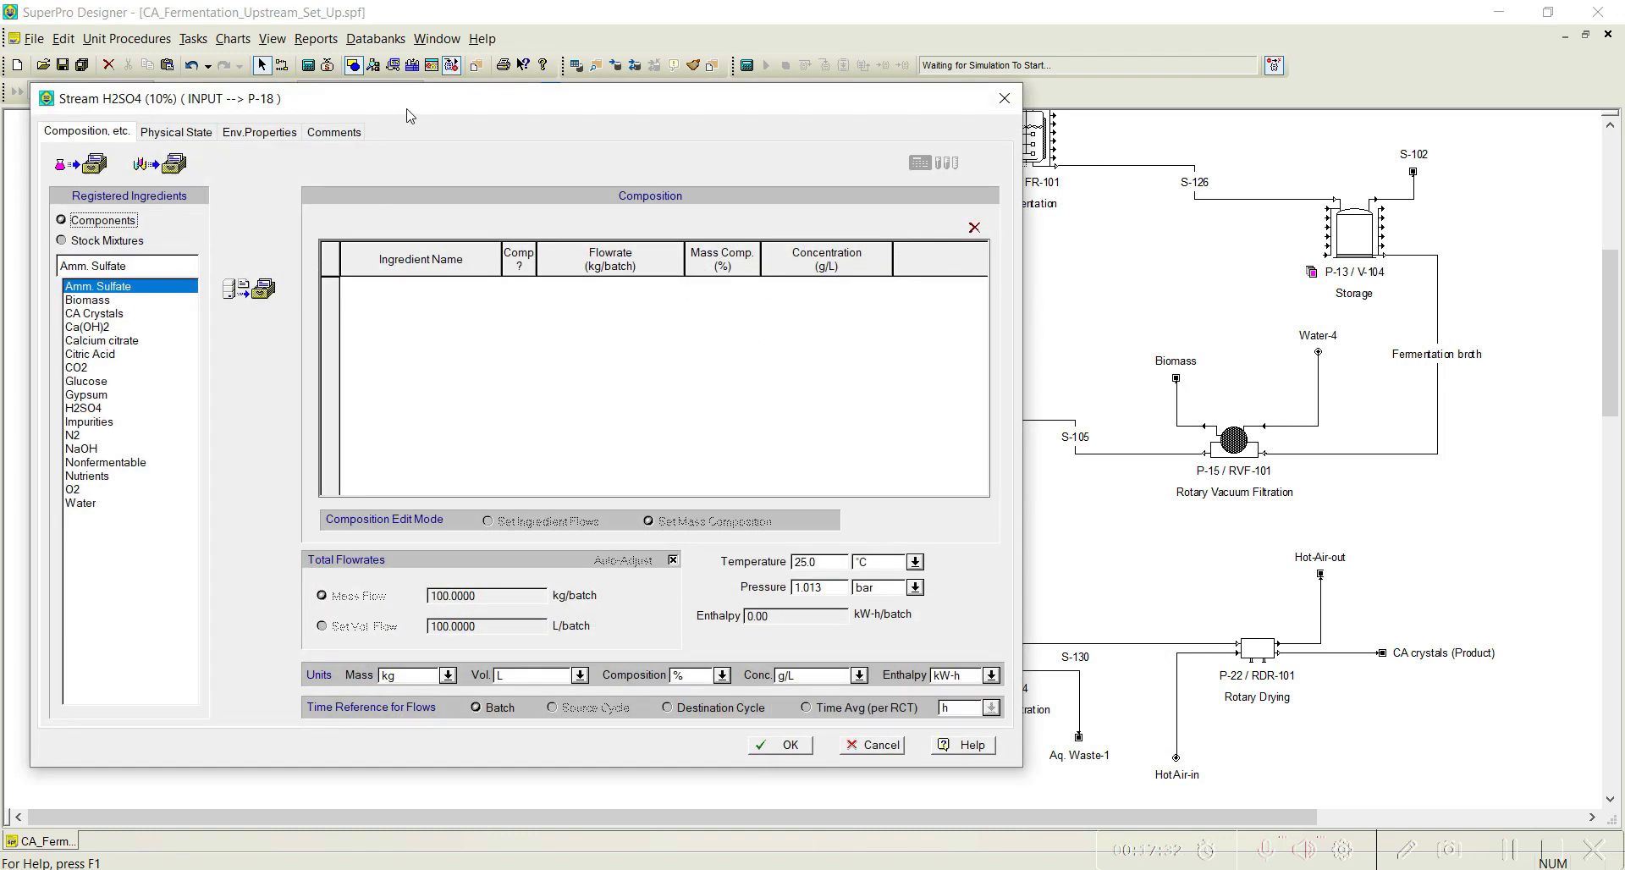
left_click_drag(406, 115, 758, 123)
left_click(446, 251)
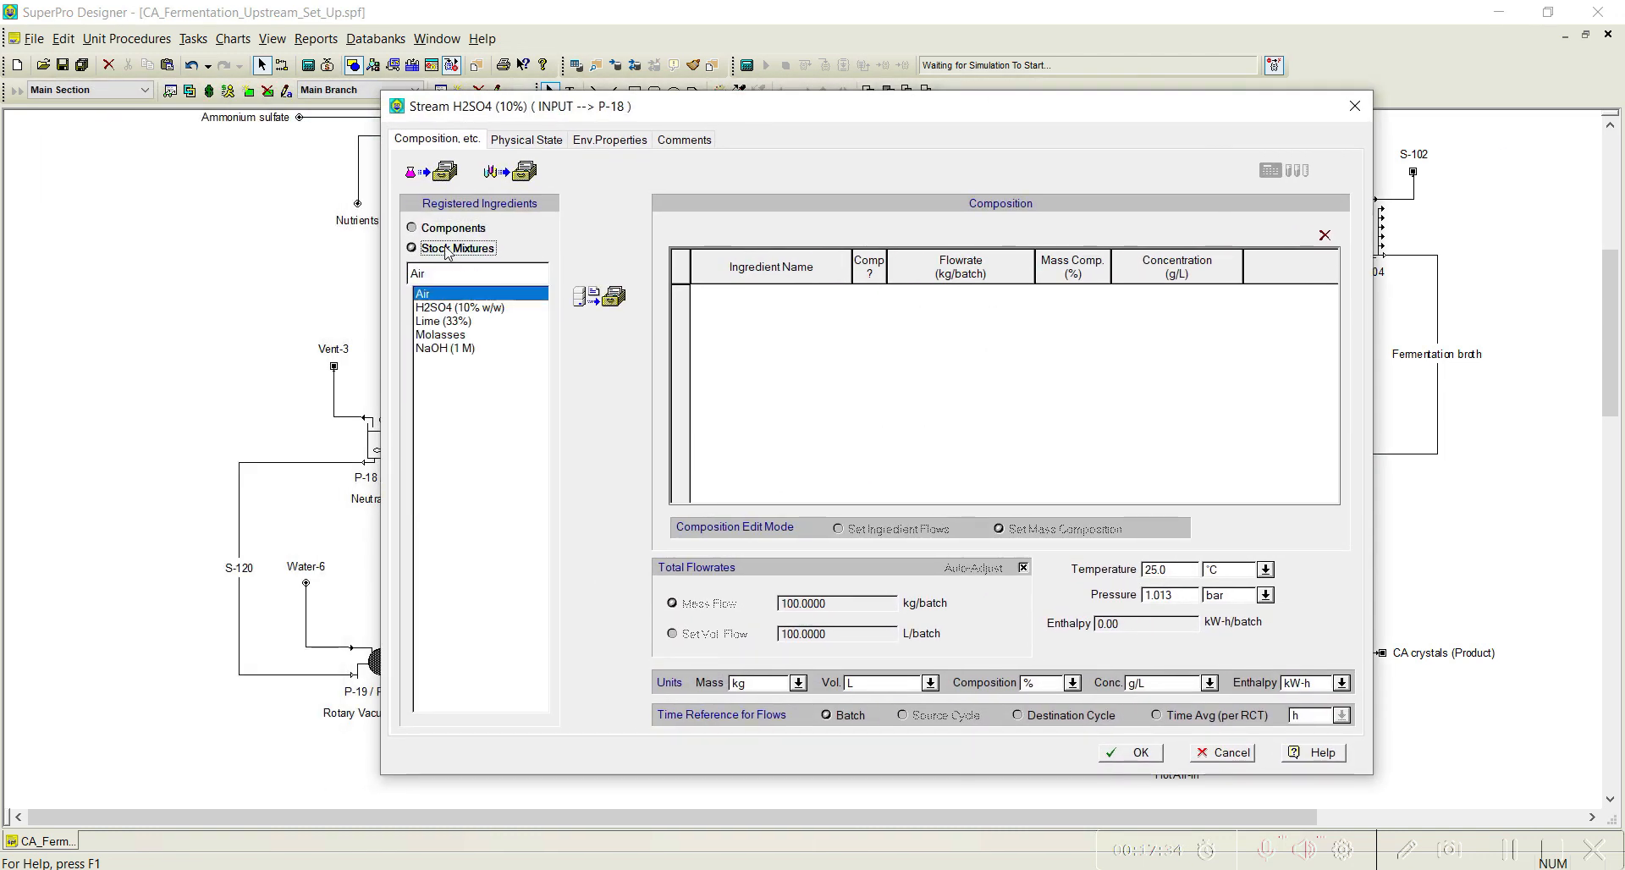
left_click(481, 307)
left_click(594, 296)
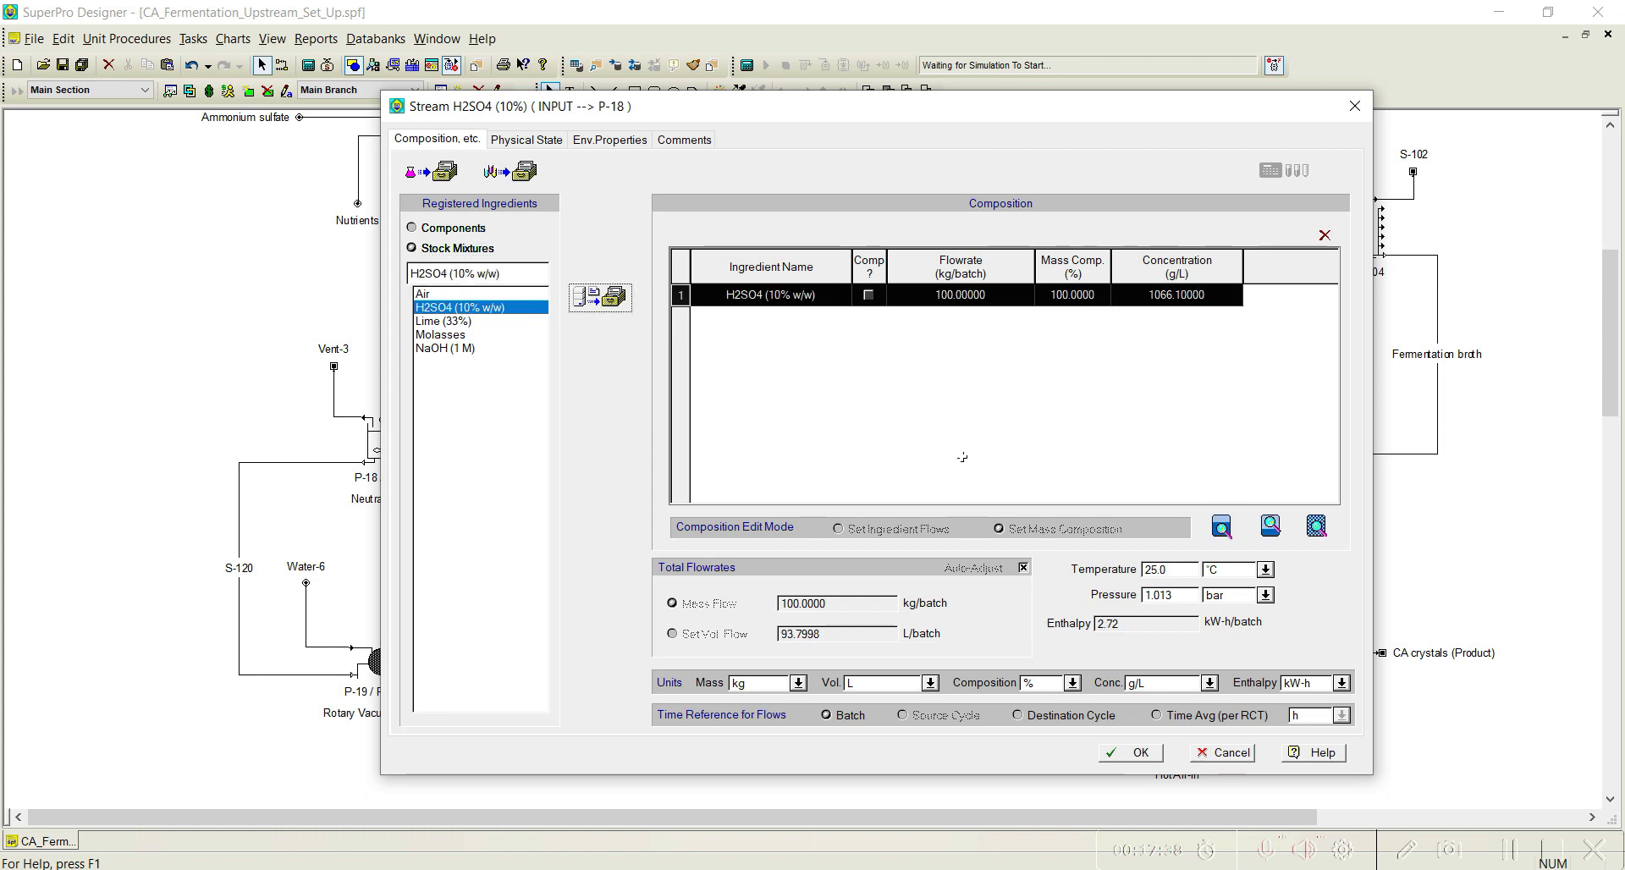
left_click(1119, 753)
Add the component Water to P-19's Water-6 feed stream and enable auto-adjust for its total flowrate.
double_click(349, 648)
left_click(60, 576)
left_click(226, 362)
left_click(651, 633)
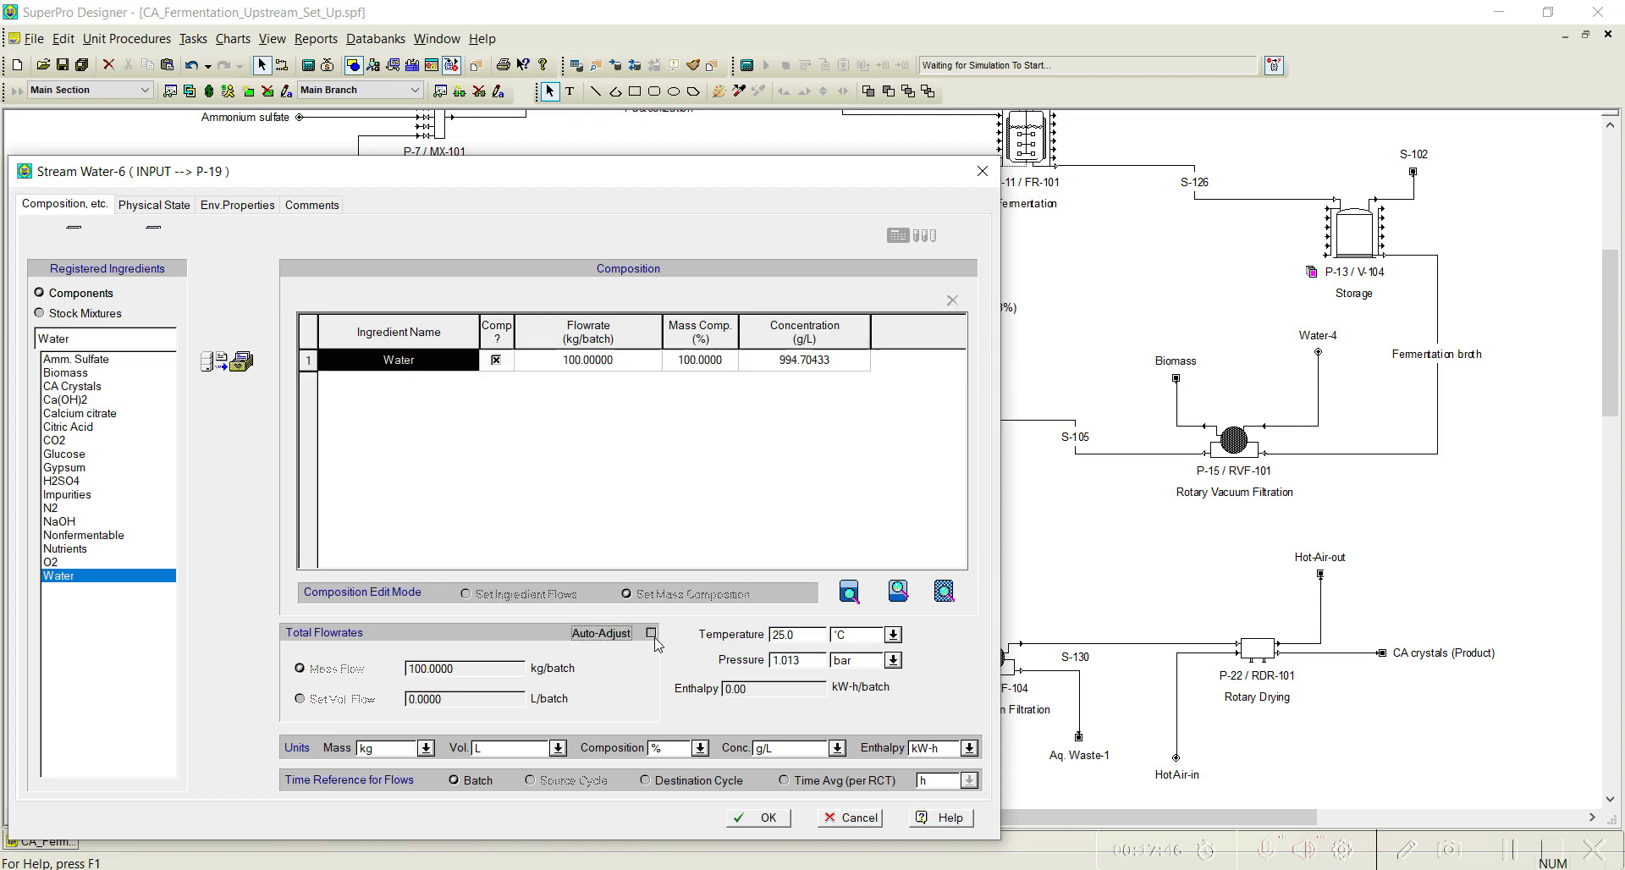
left_click(776, 823)
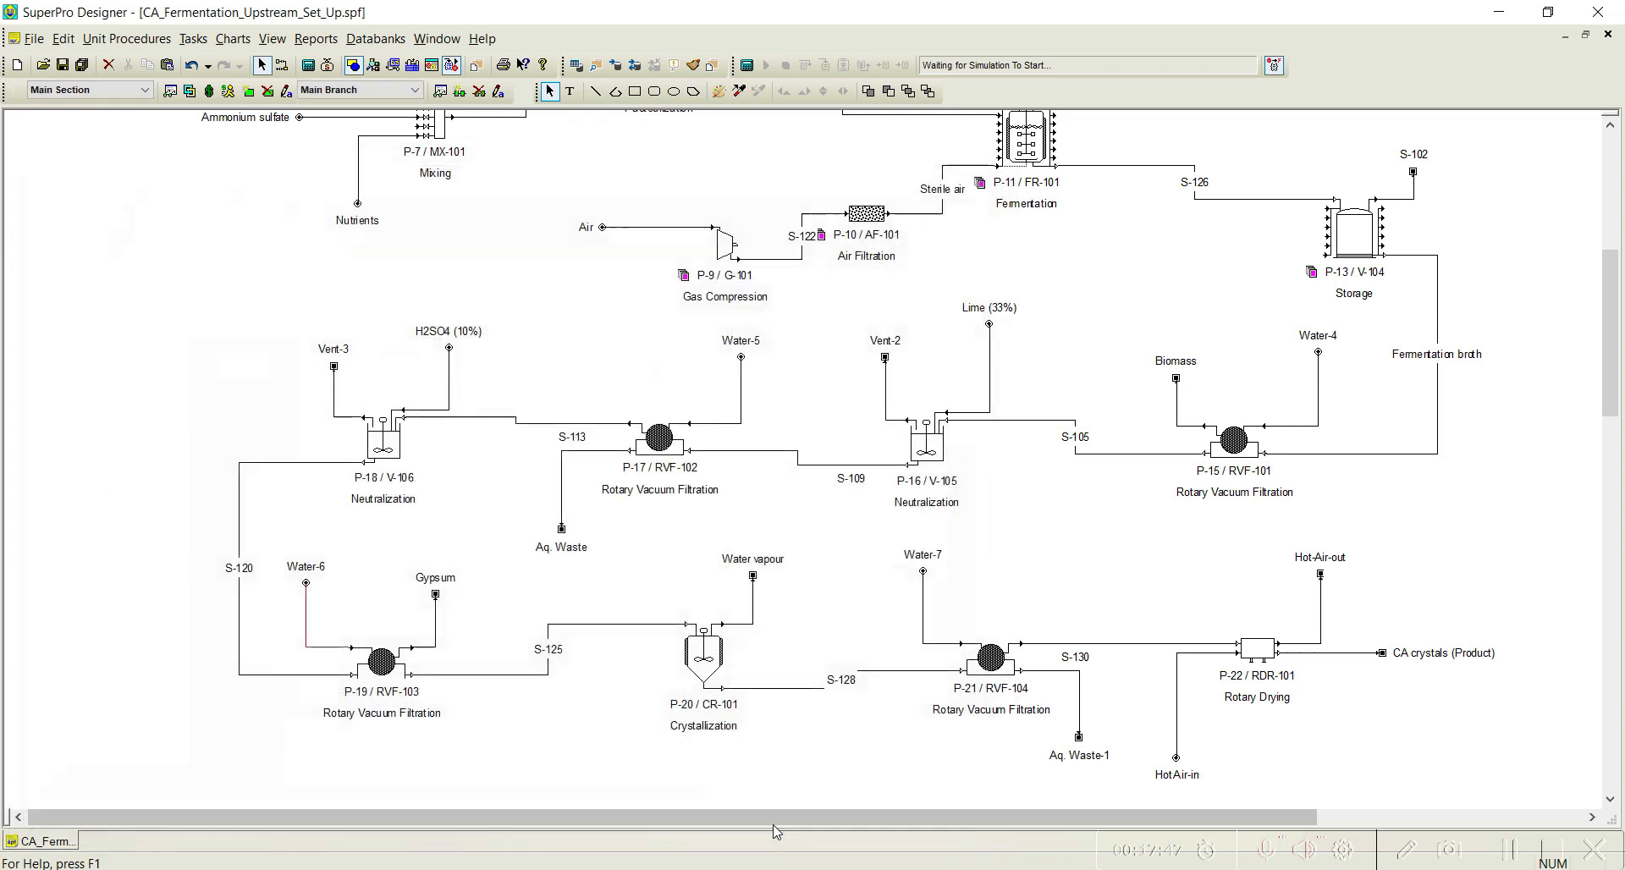
Add the component Water to P-21's Water-7 feed stream and enable auto-adjust for its total flowrate.
double_click(931, 644)
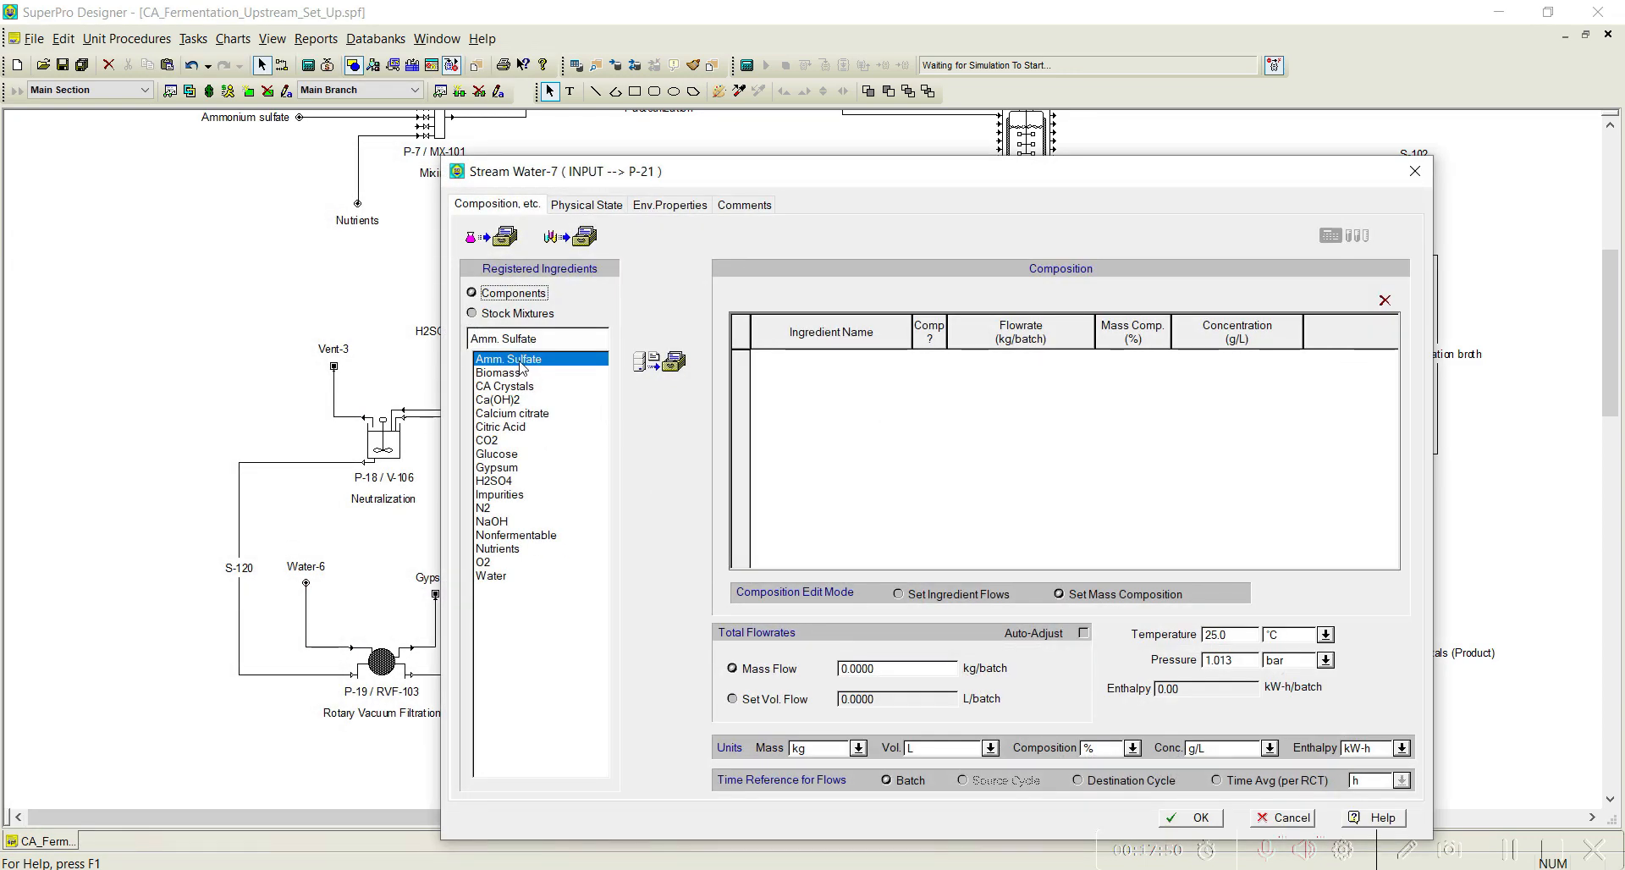
left_click(502, 577)
left_click(674, 361)
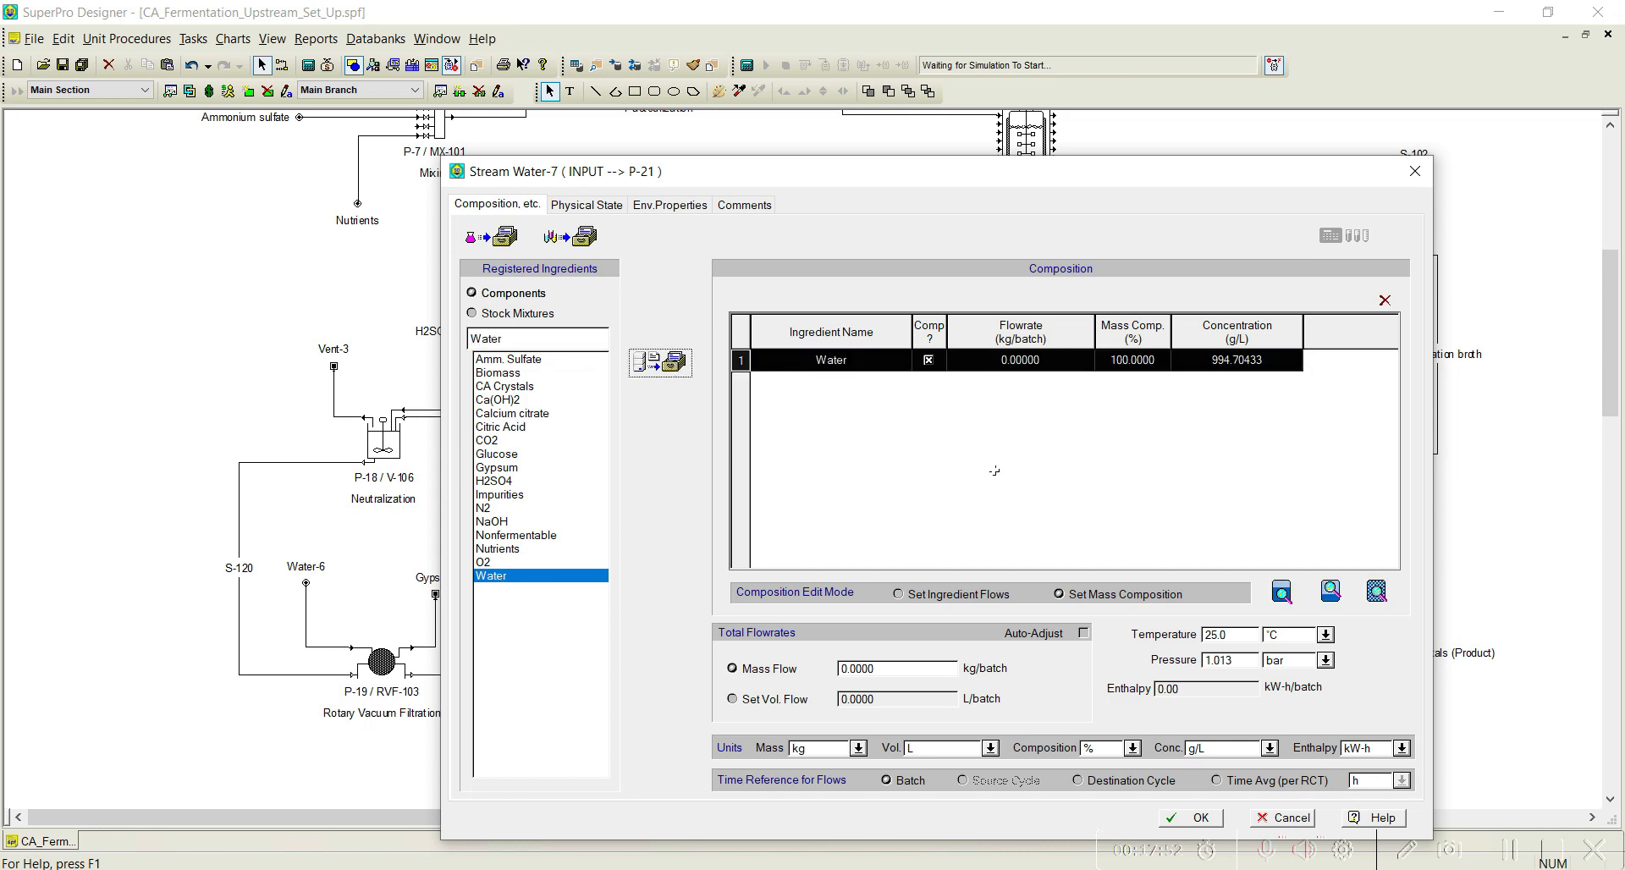
left_click_drag(963, 173, 804, 55)
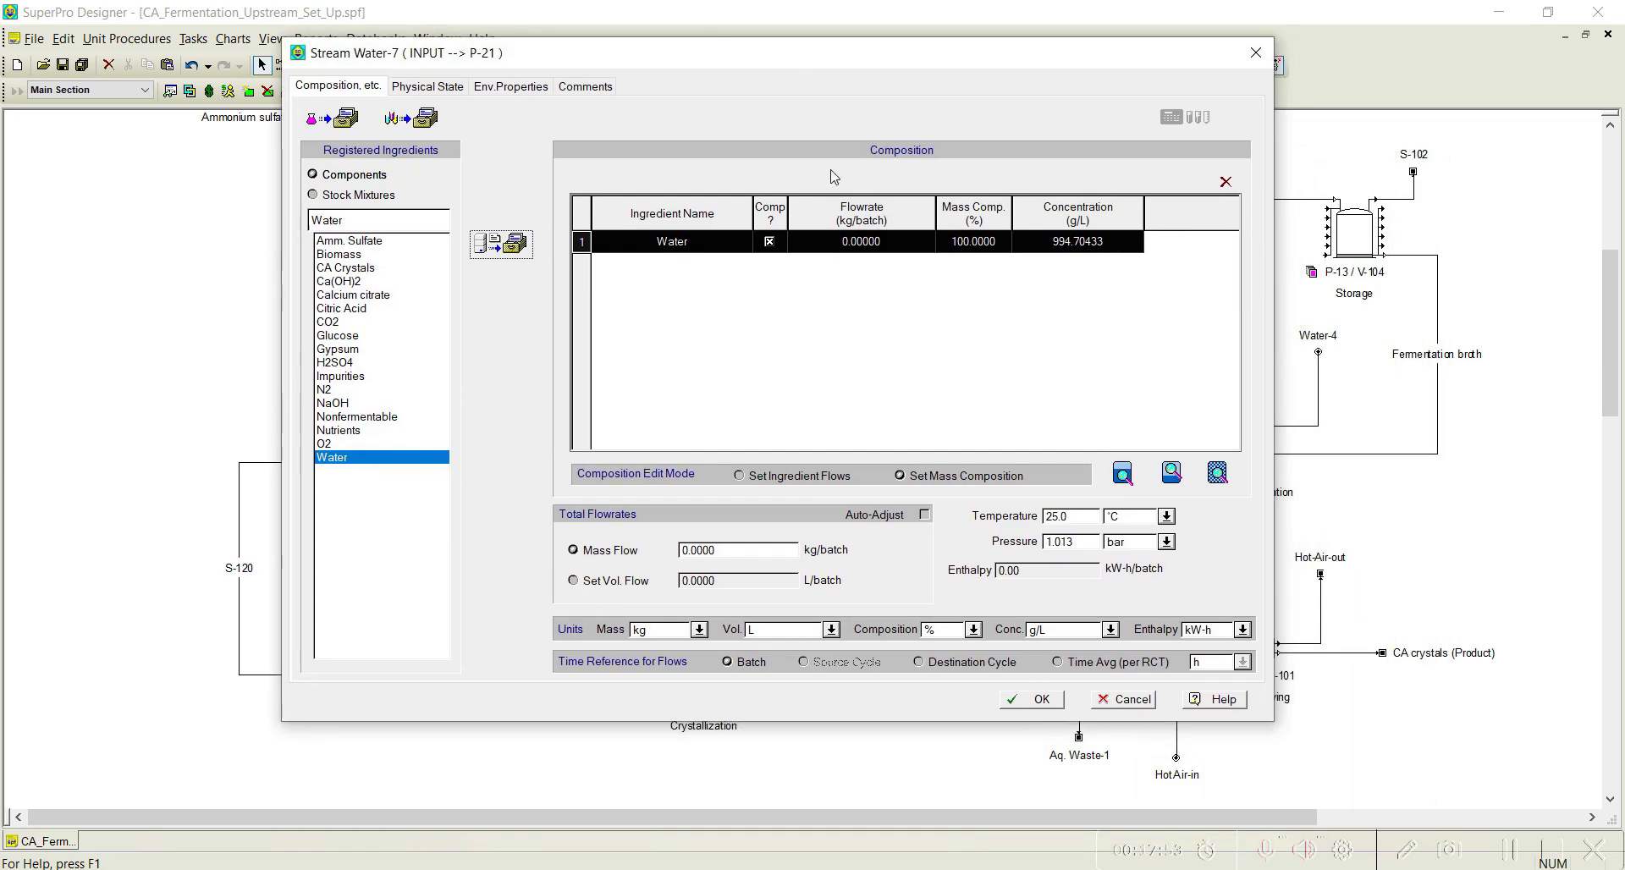
left_click(924, 514)
left_click(1037, 700)
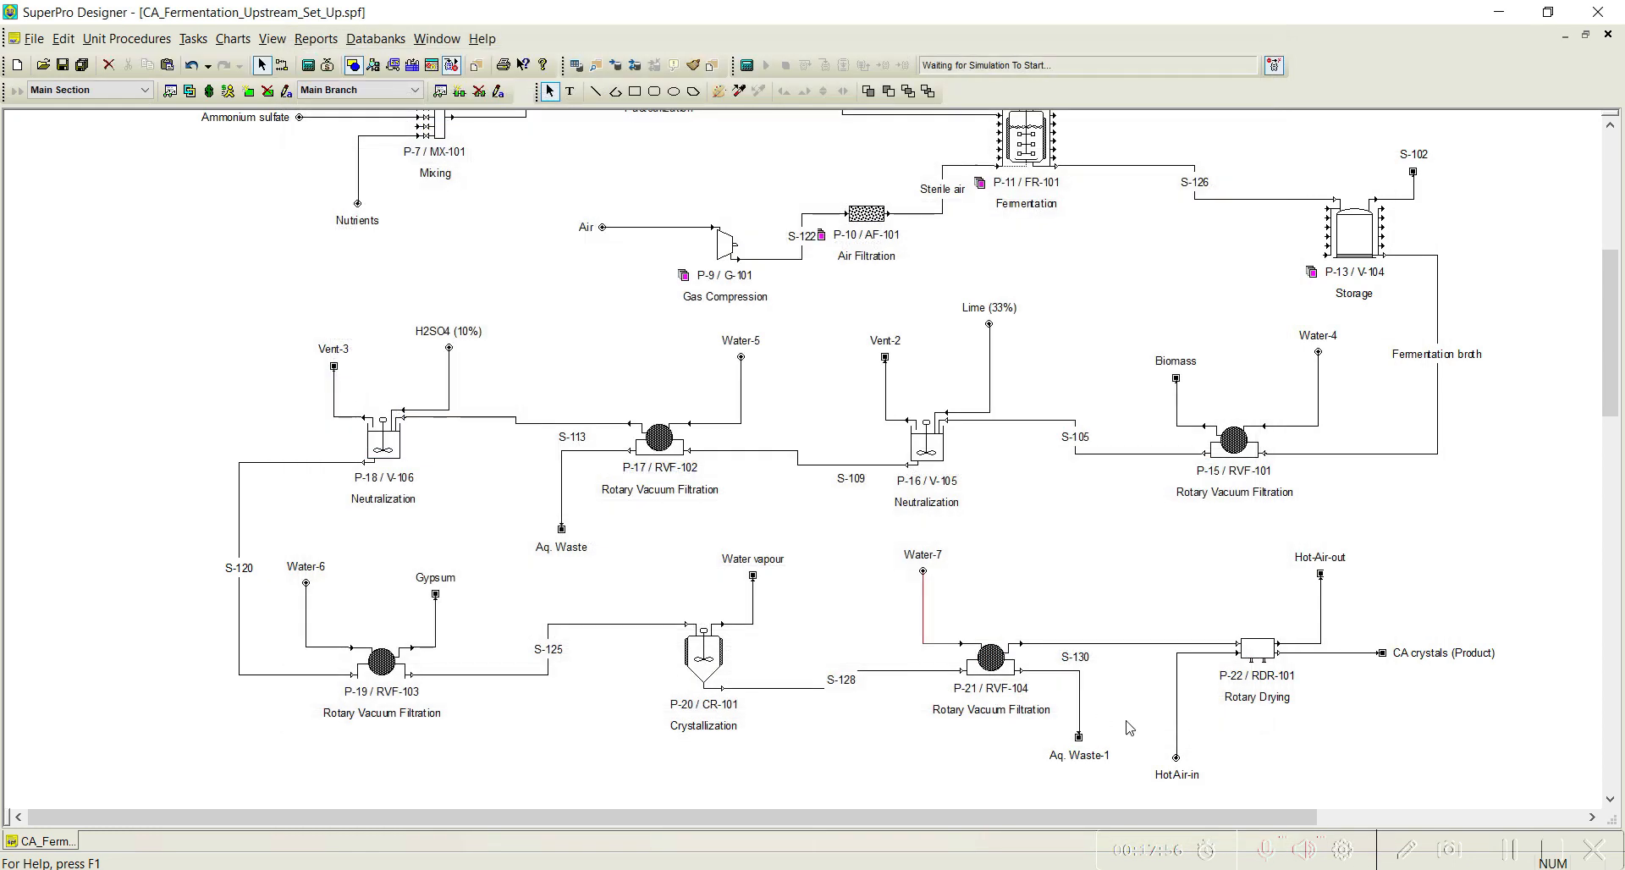
Add the stock mixture Air to the composition of P-22's Hot Air-in feed stream.
double_click(1194, 656)
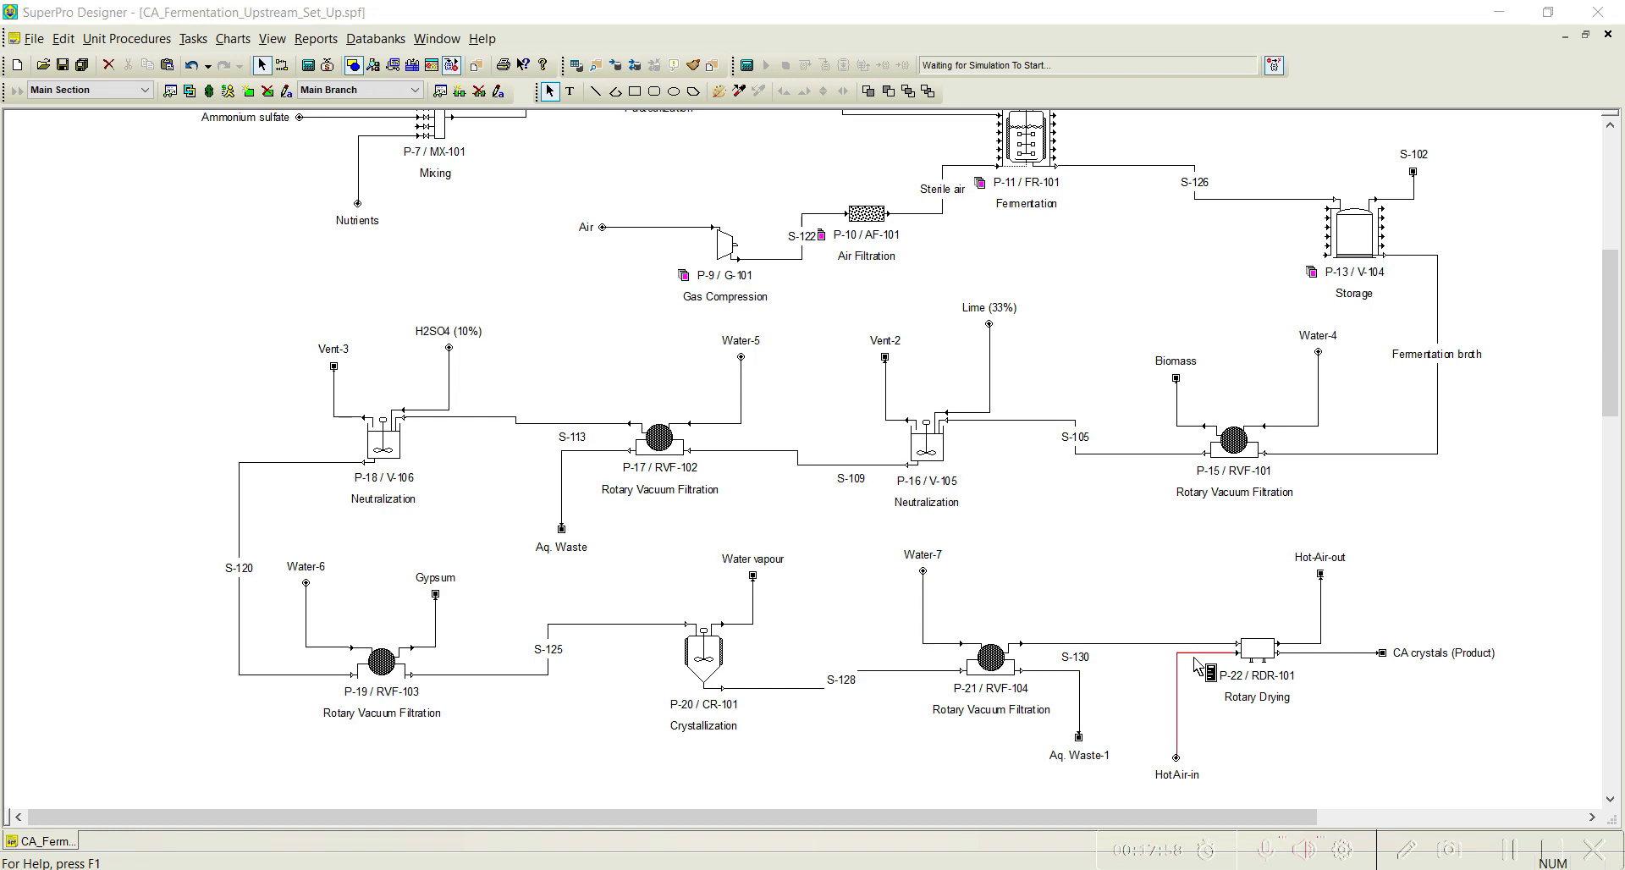
left_click_drag(931, 193, 623, 114)
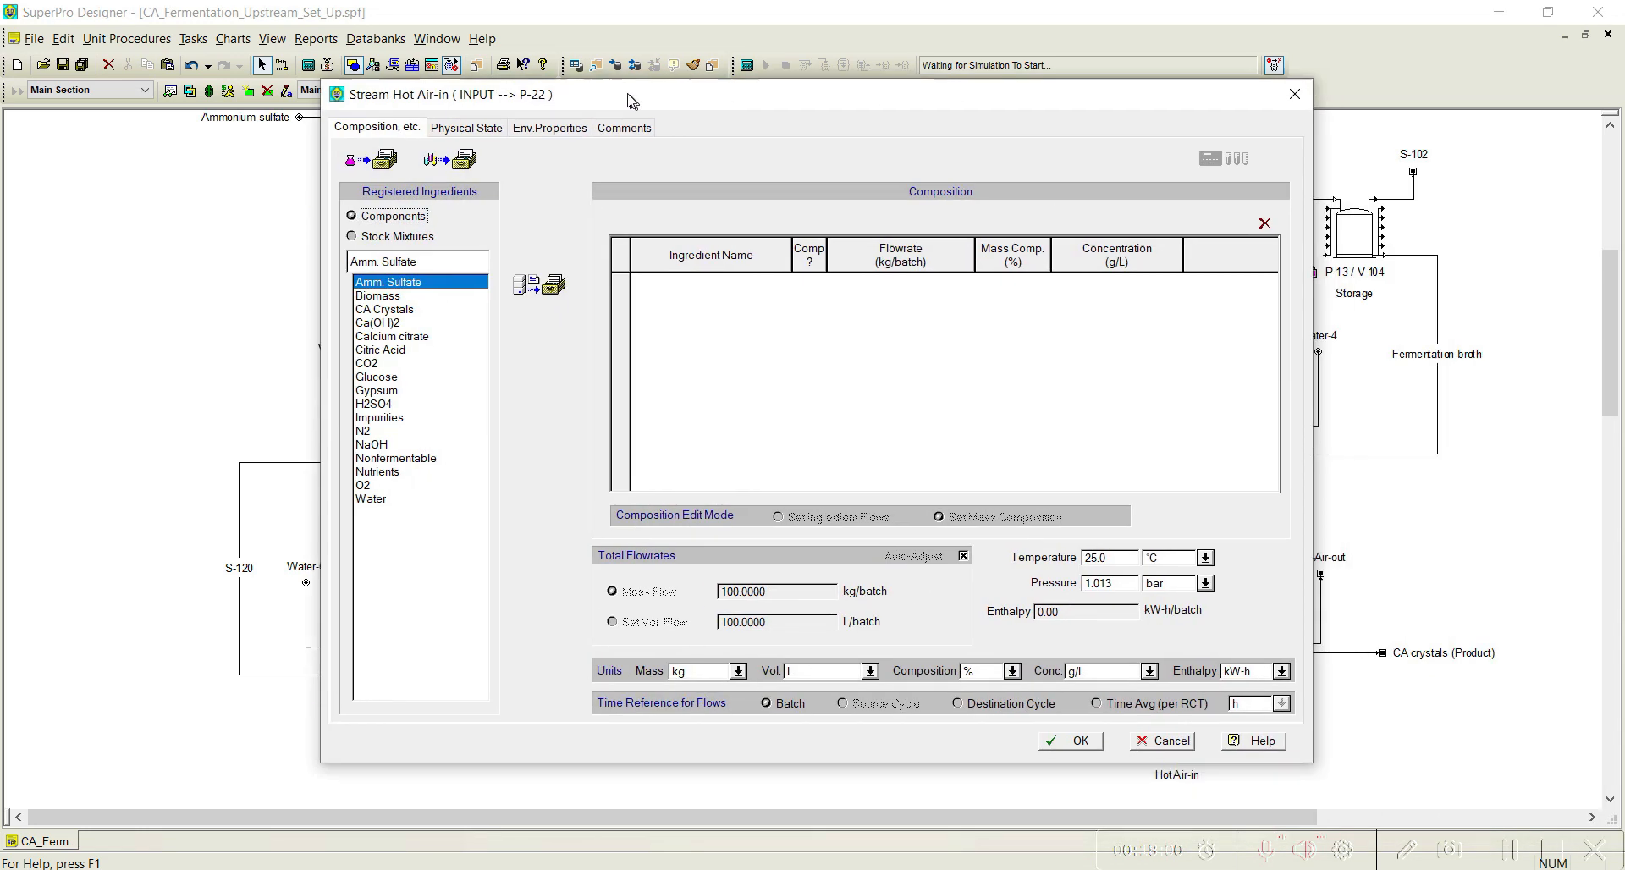
left_click(398, 233)
left_click(508, 286)
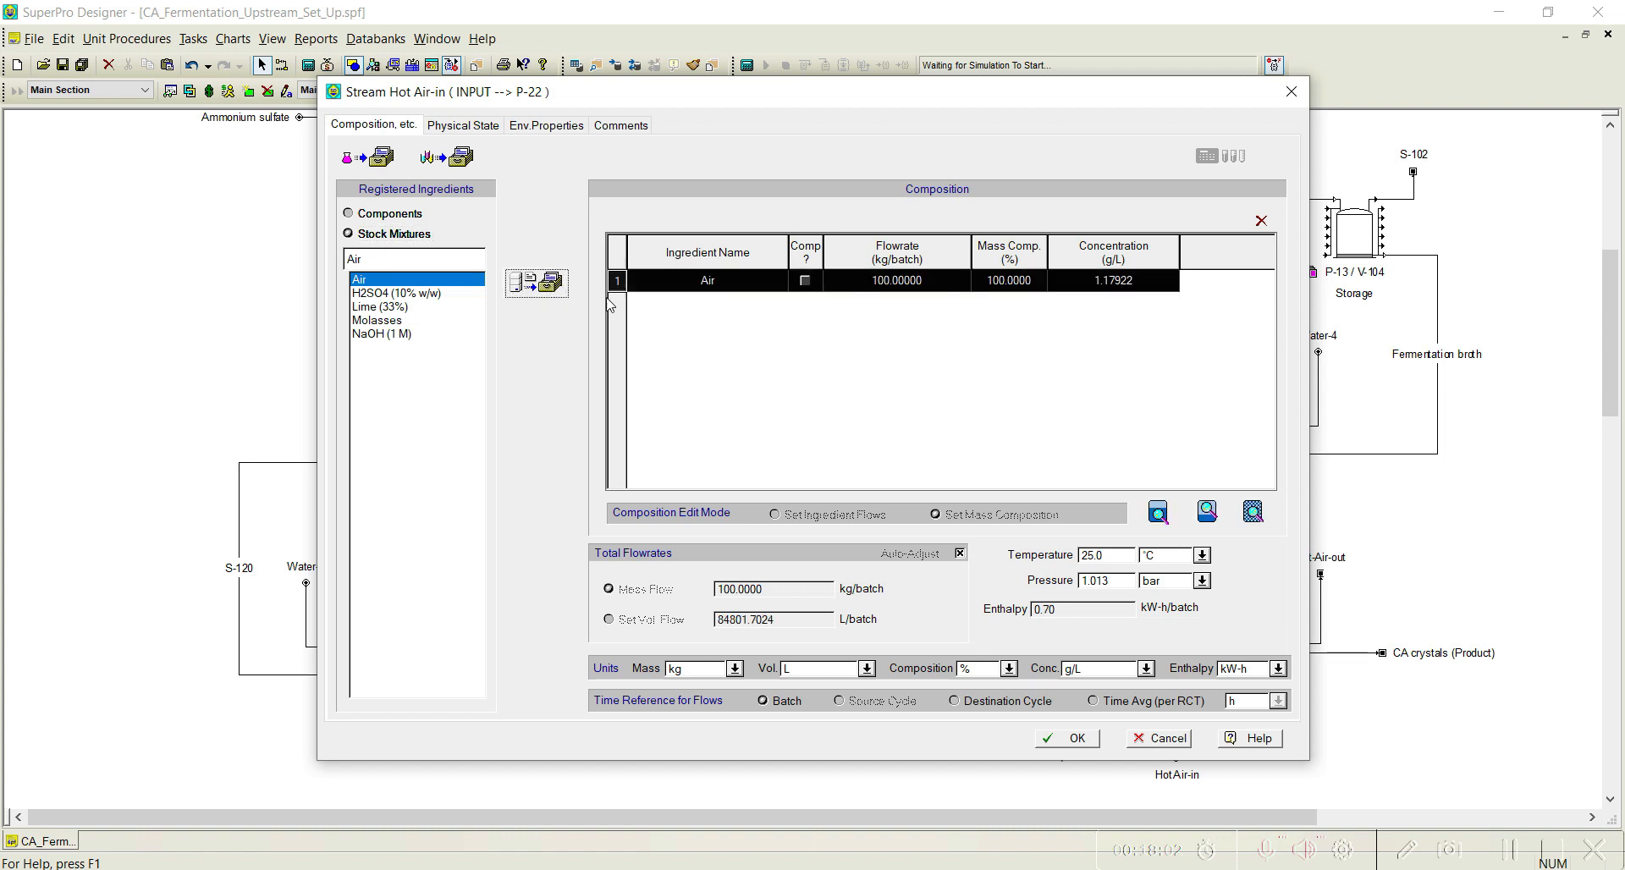
left_click(1087, 738)
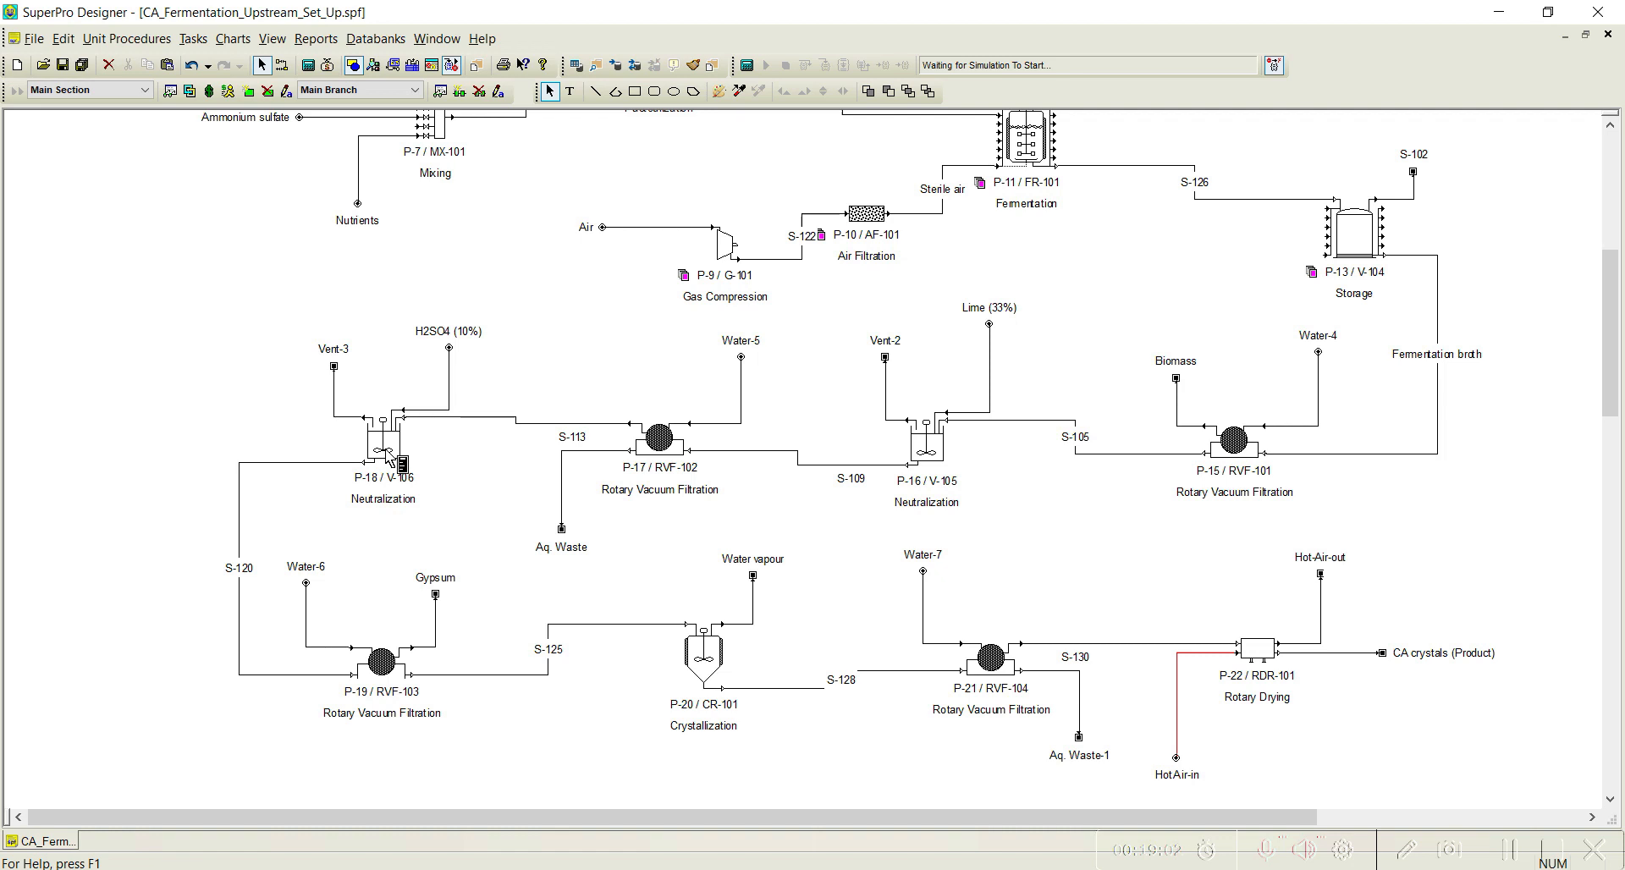
Set the molecular weight of the registered pure component Calcium citrate to 498.460 g/mol.
left_click(193, 40)
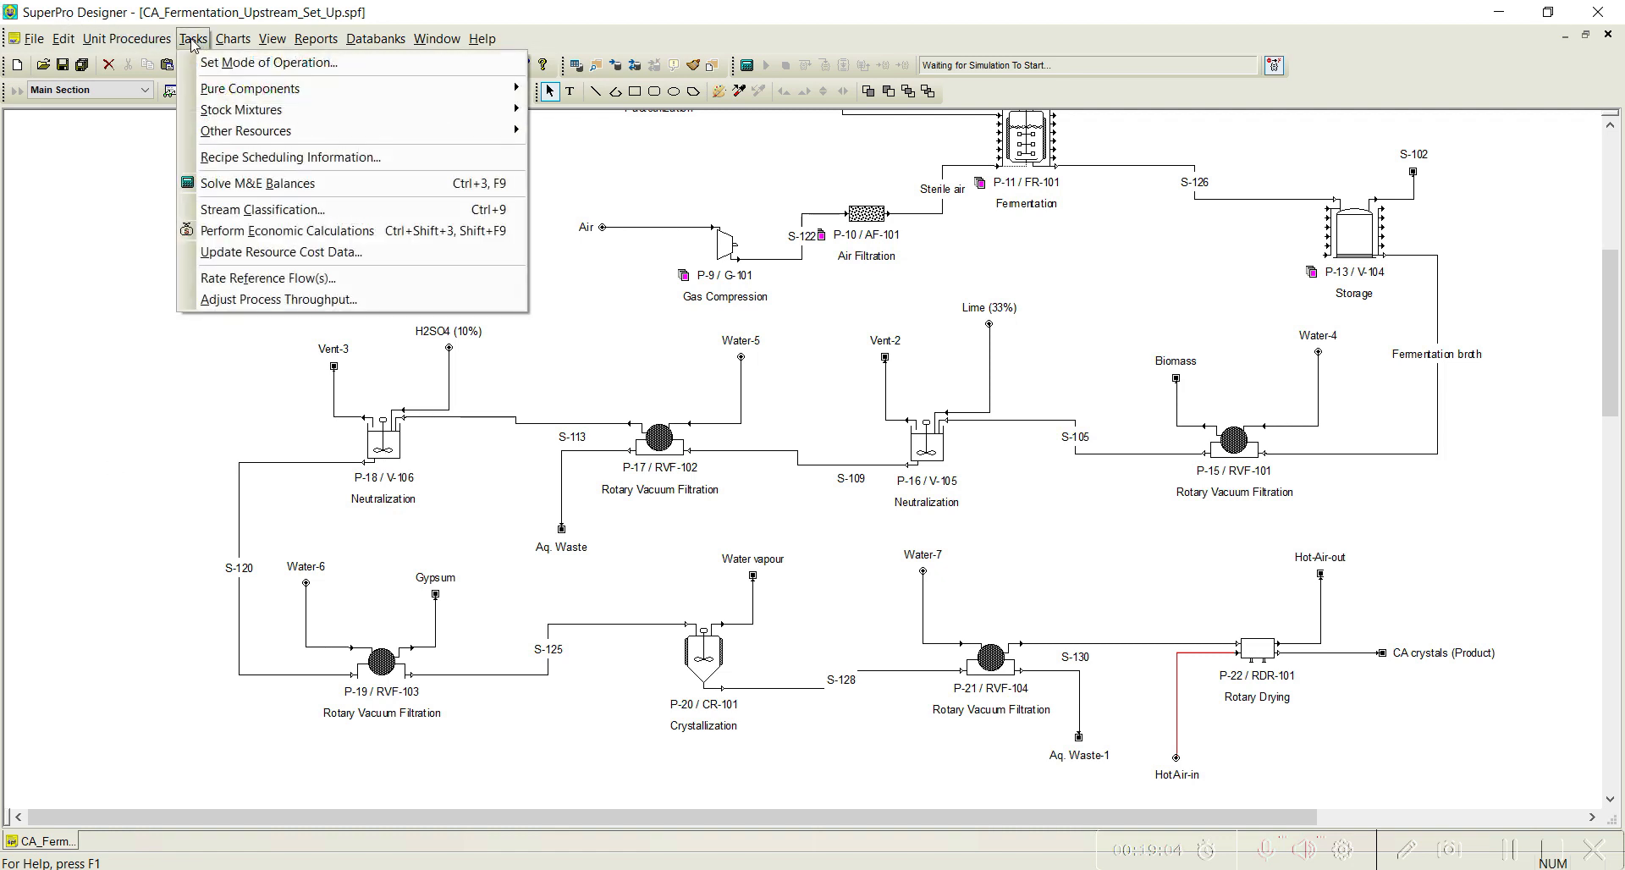
mouse_move(254, 88)
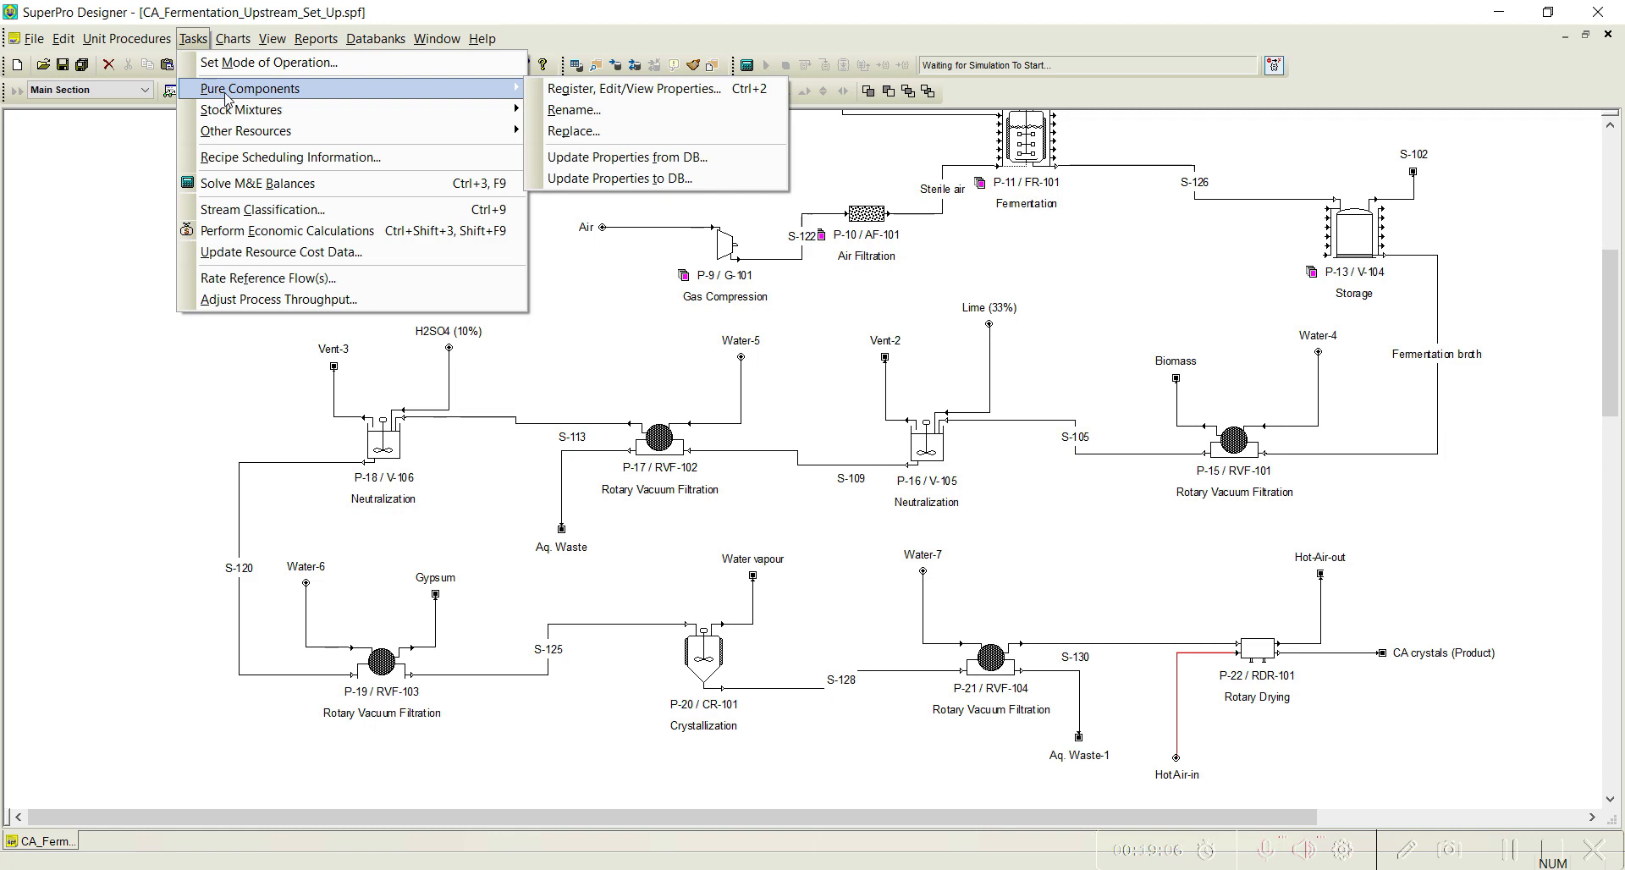
left_click(609, 89)
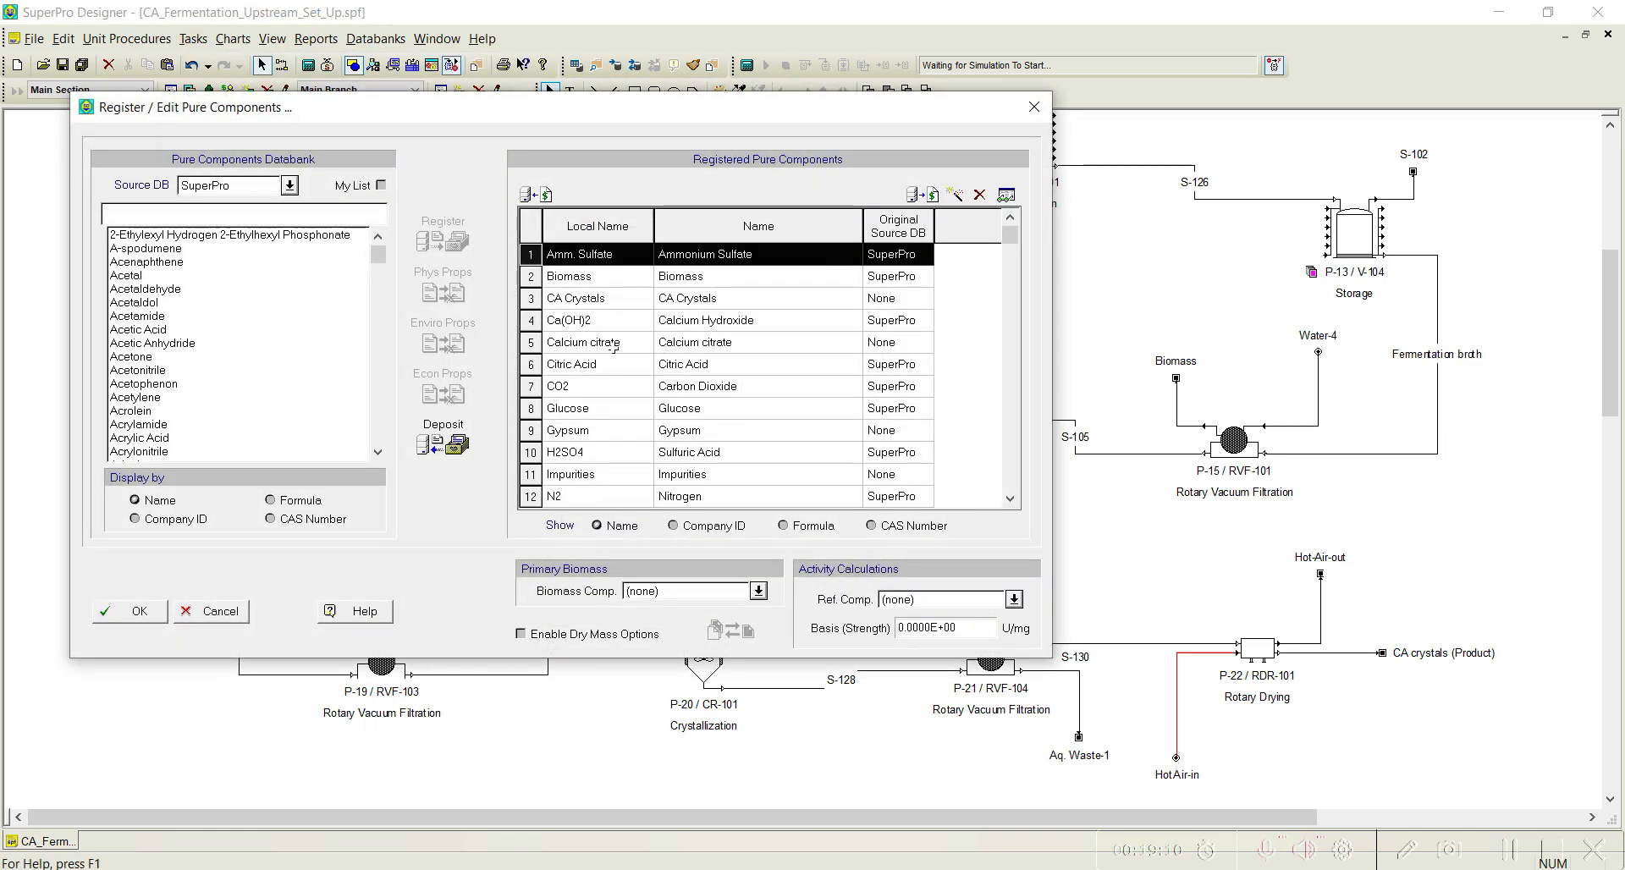
left_click(613, 349)
left_click(1005, 195)
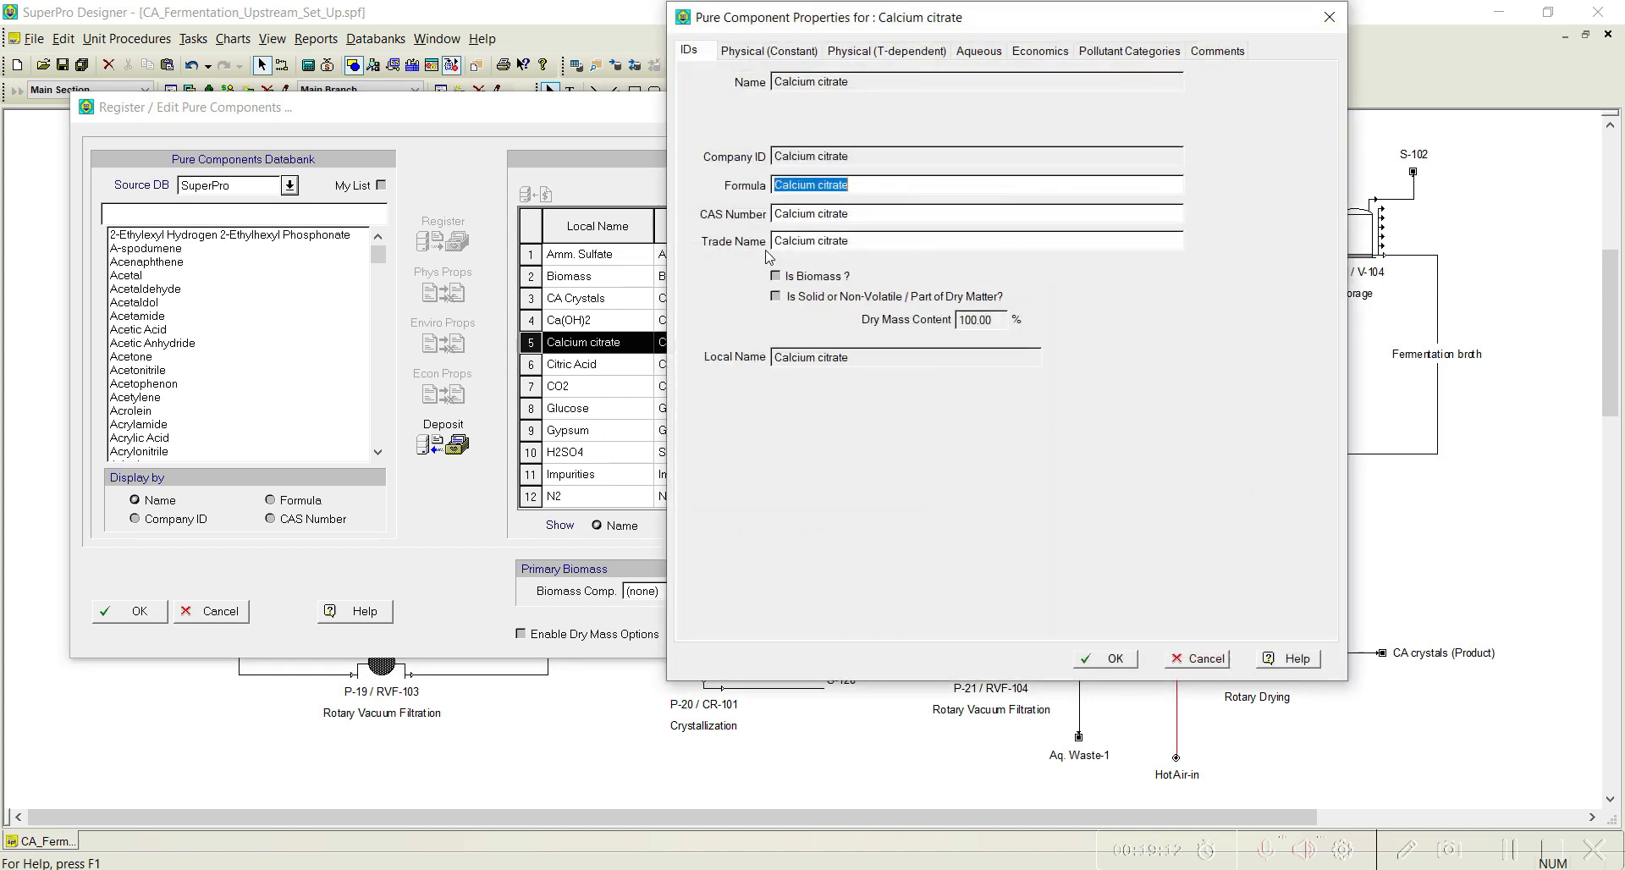
left_click(769, 57)
left_click_drag(857, 10, 666, 26)
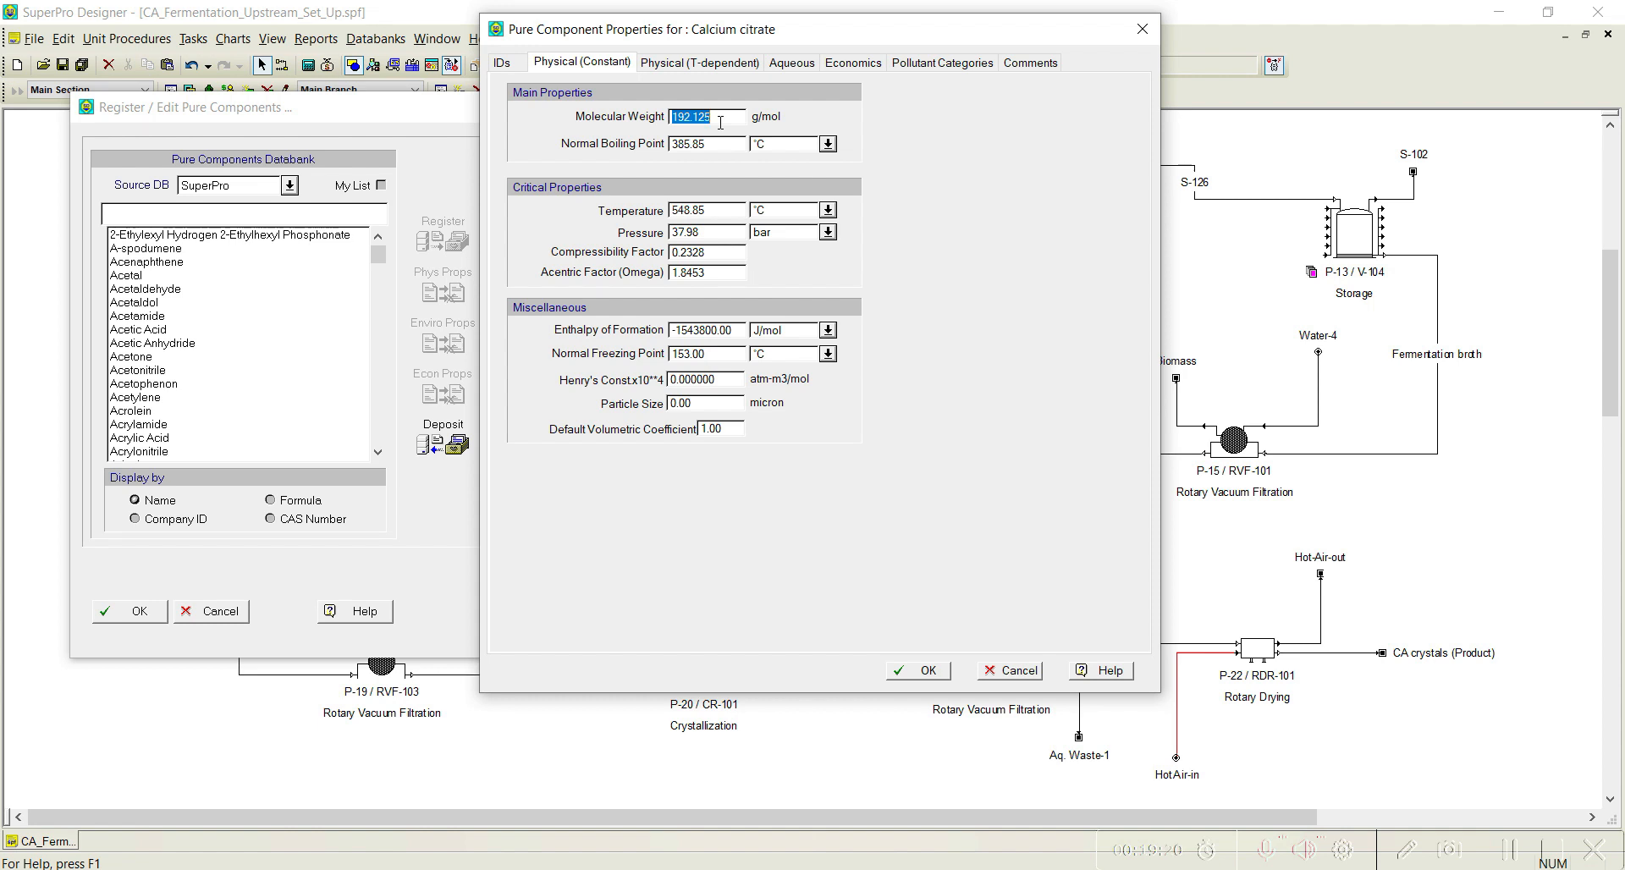
type("498.000")
type(".460")
left_click(922, 671)
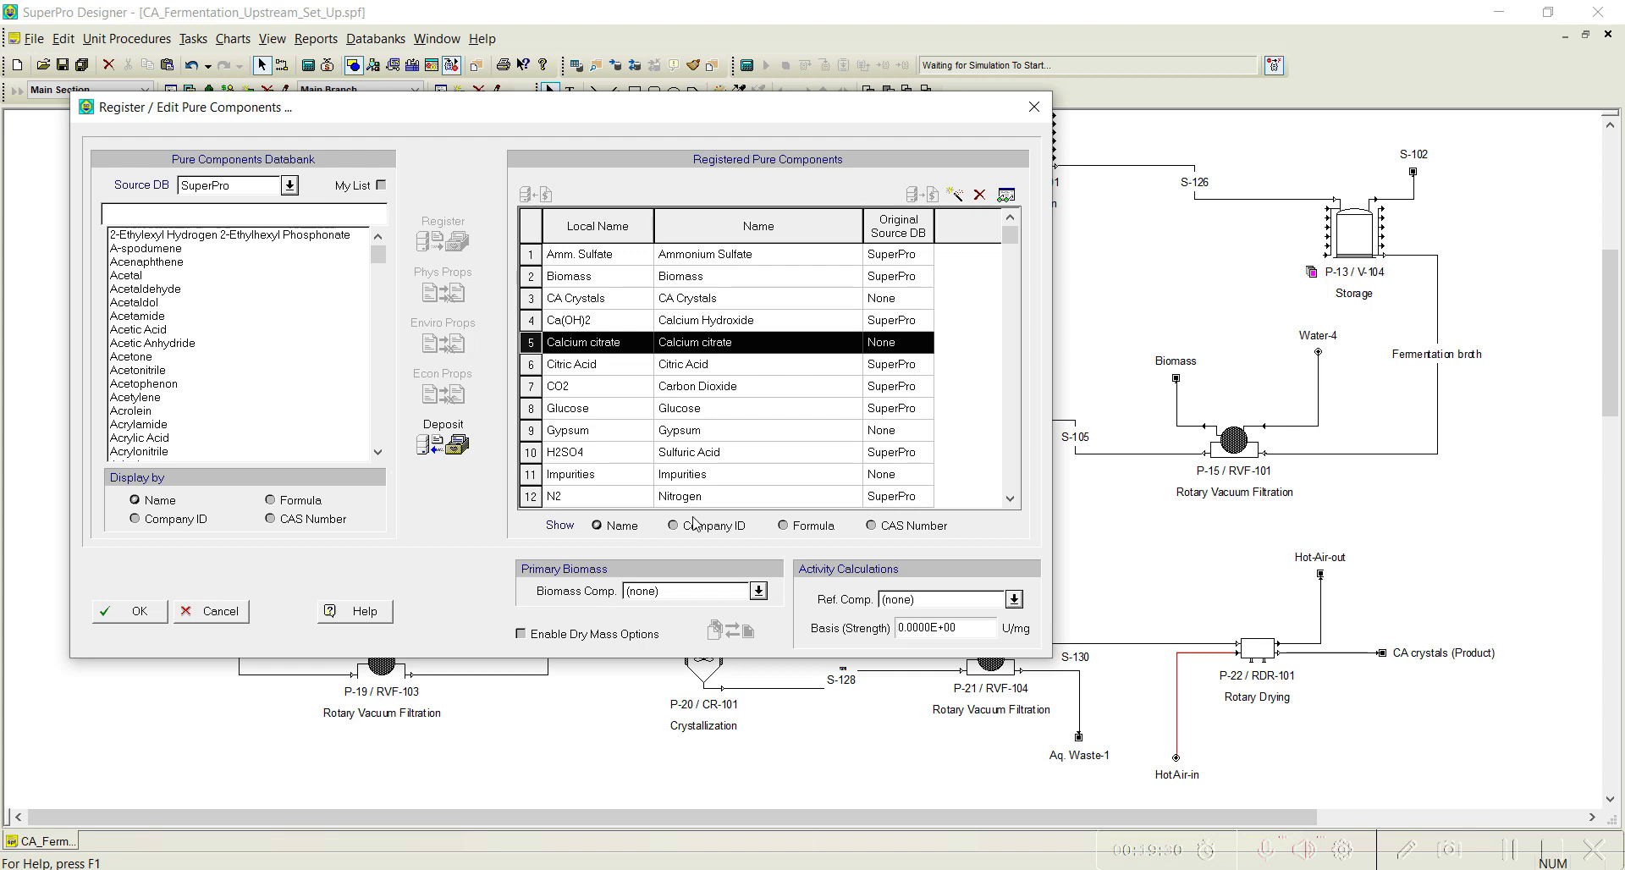
Set the molecular weight of the registered pure component Gypsum to 136.000 g/mol and accept the component registration changes.
left_click(606, 433)
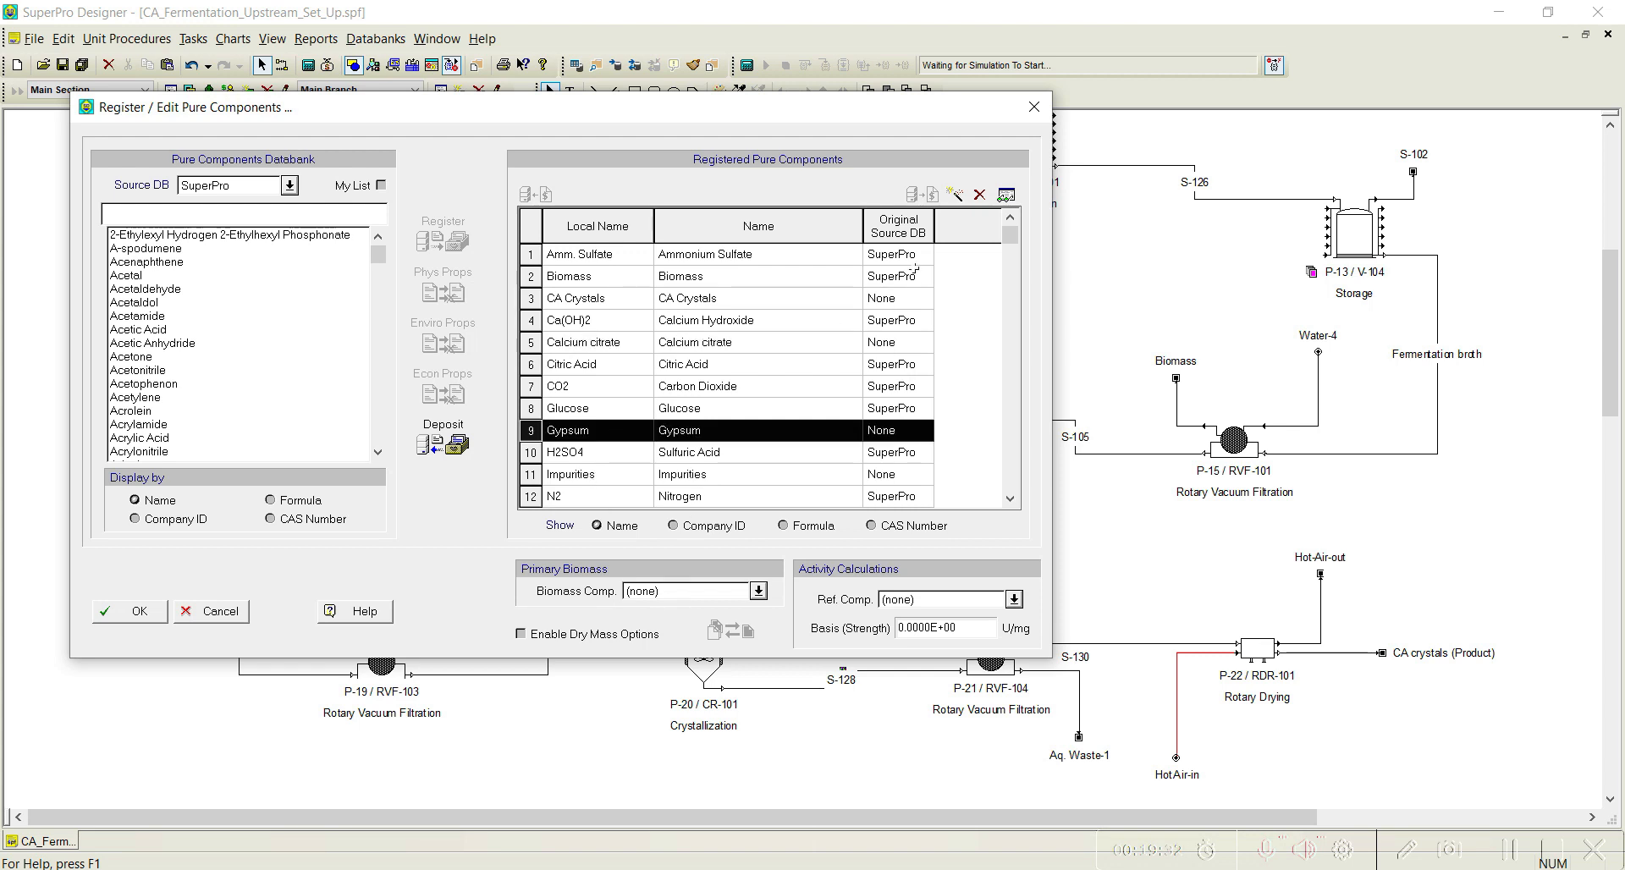
left_click(1005, 195)
left_click(774, 53)
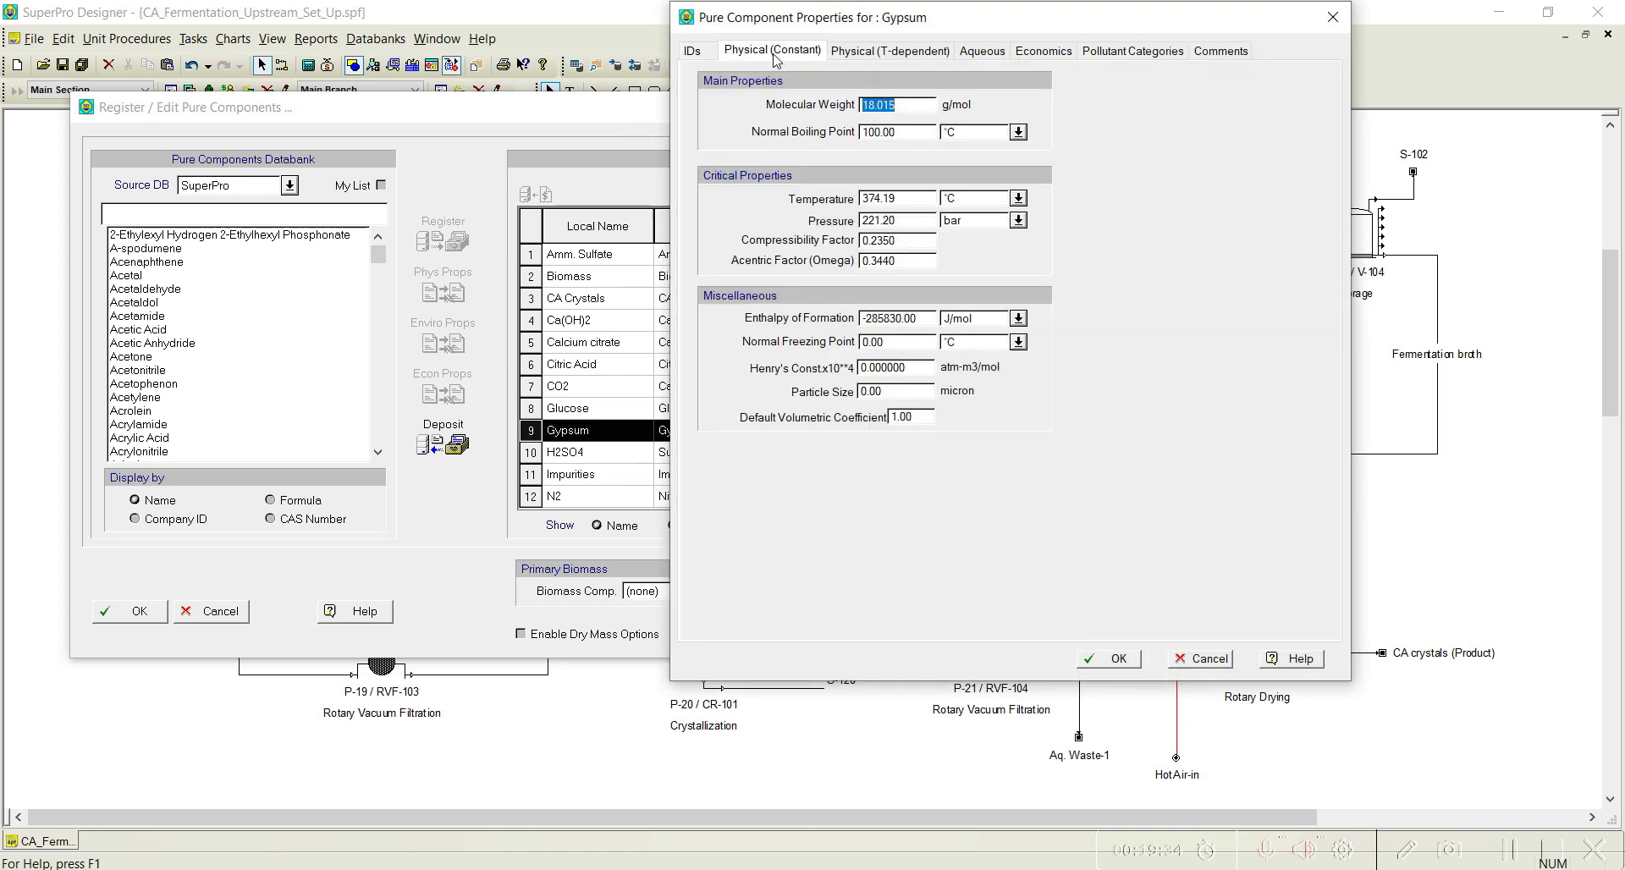
type("136.000")
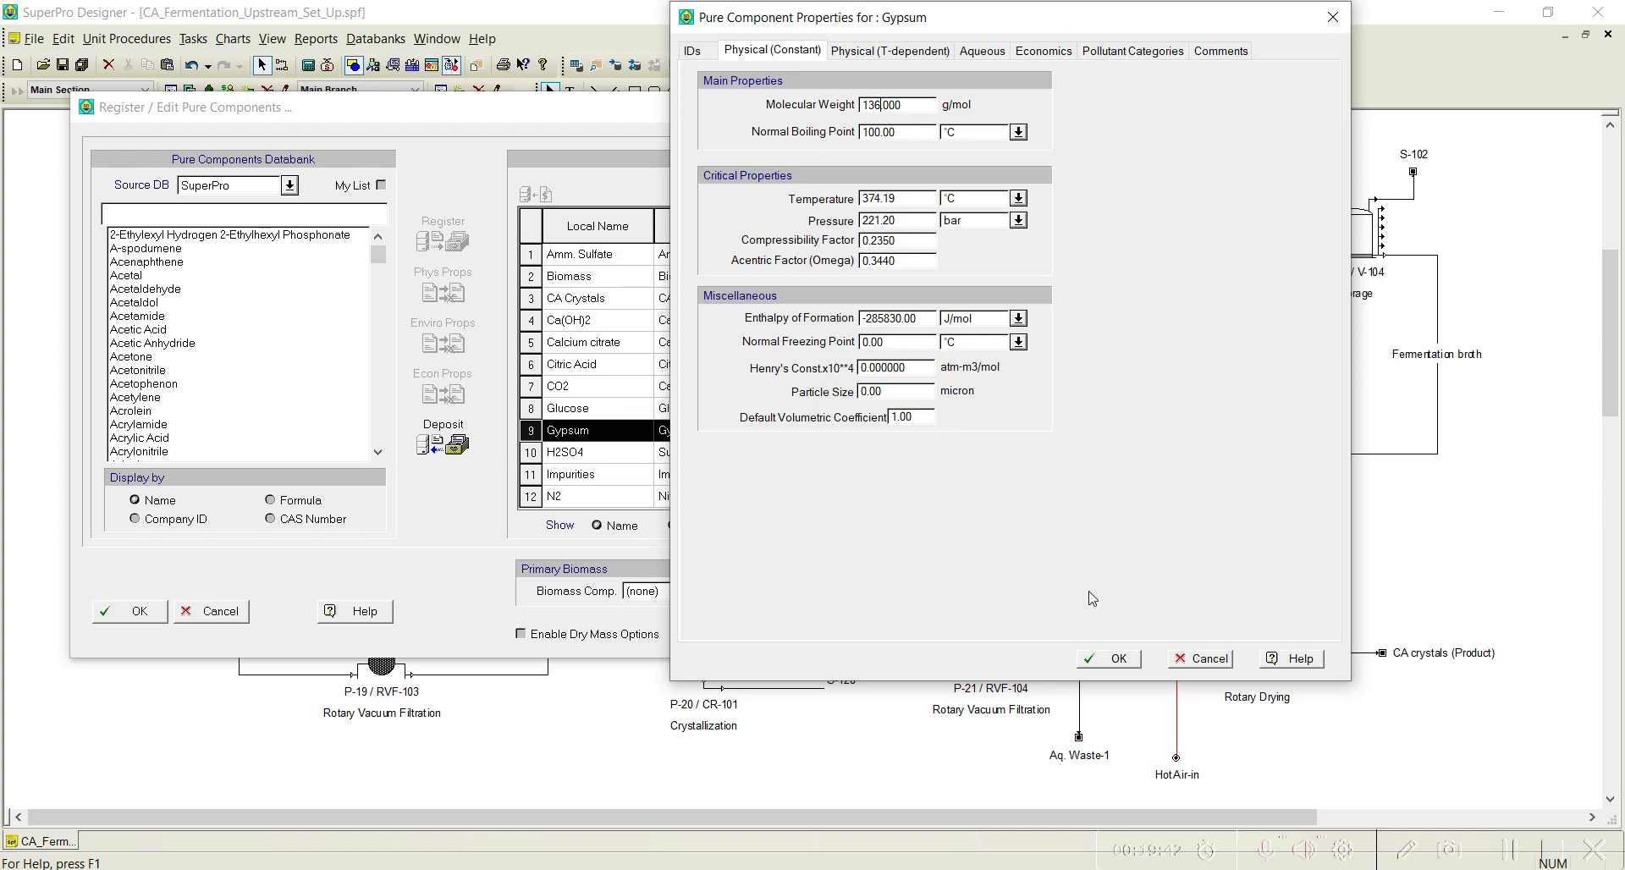
left_click(1107, 659)
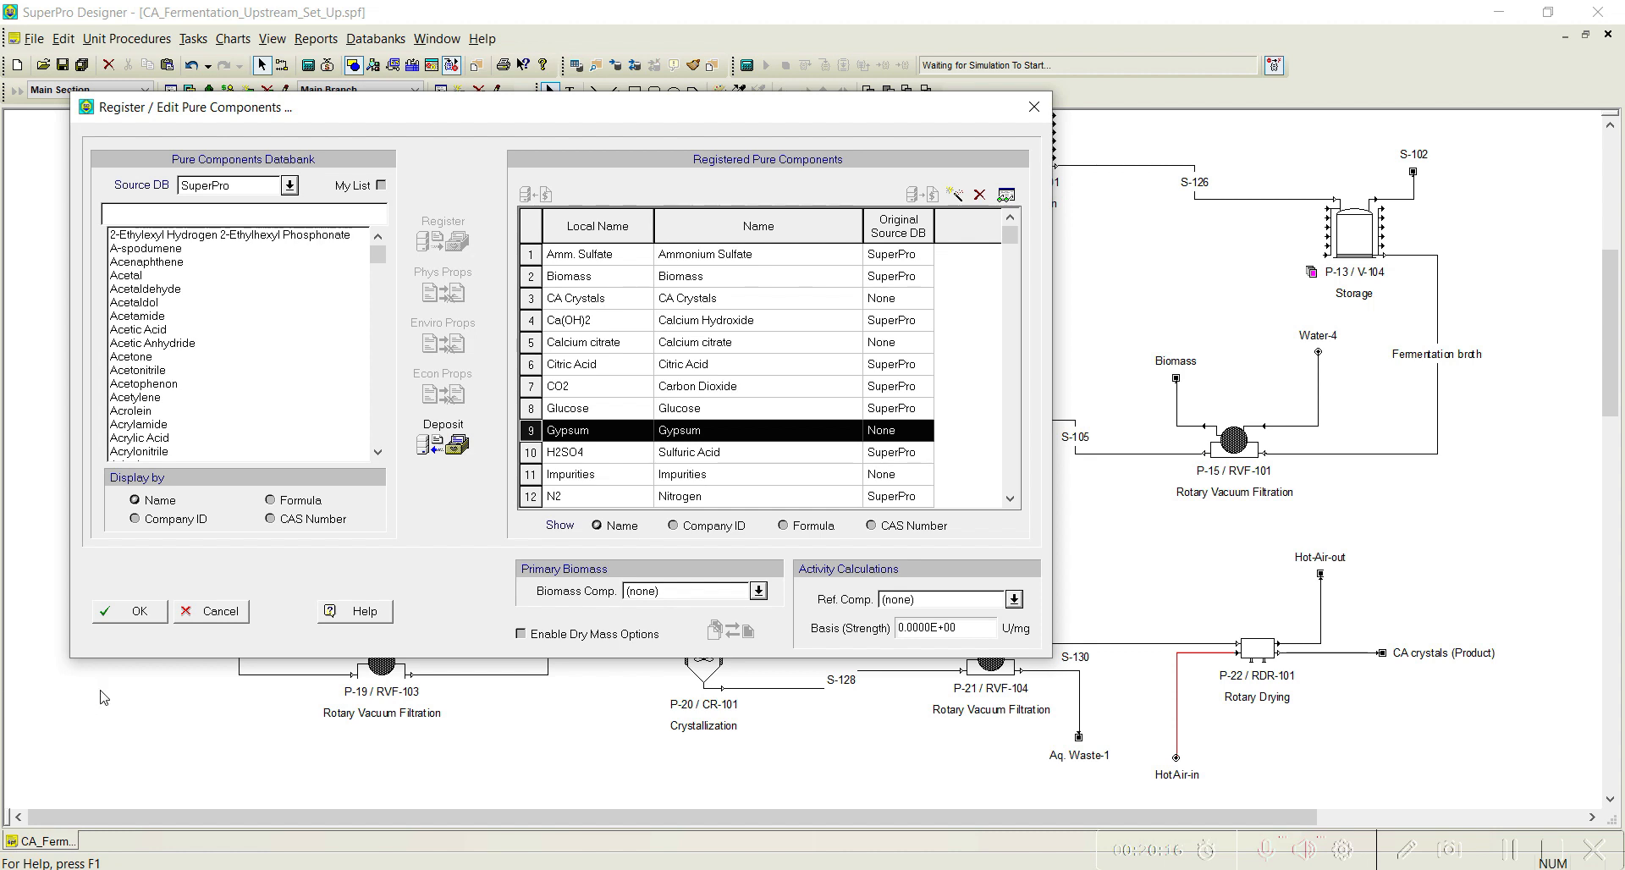
left_click(141, 616)
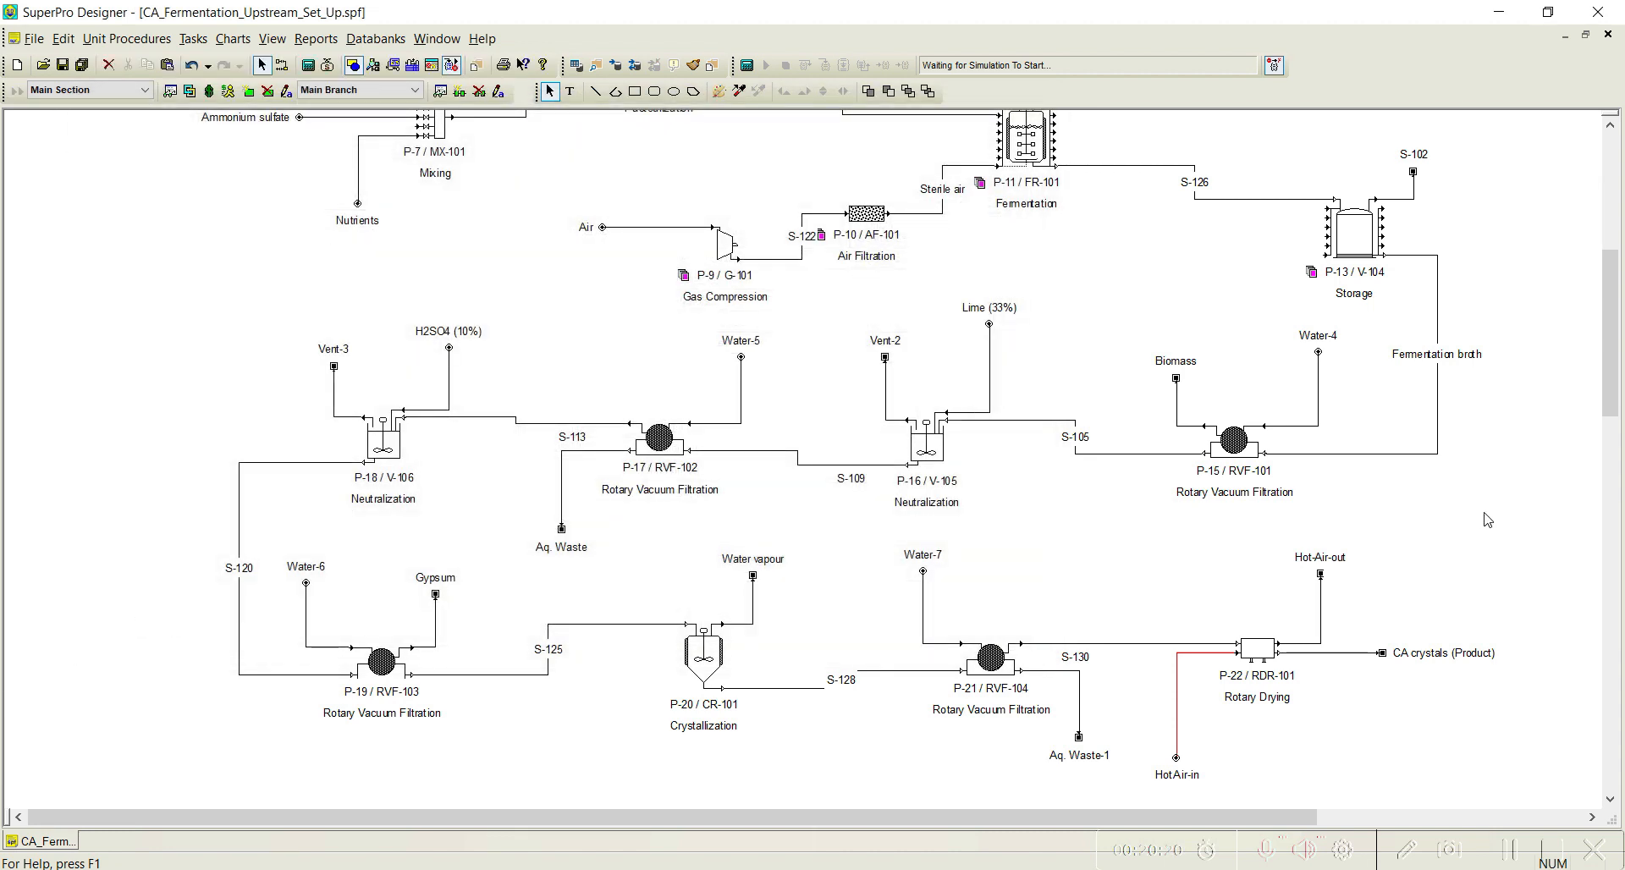
Insert a Hold operation before FILTER-1 in the operation sequence of the P-15 rotary vacuum filtration.
right_click(1229, 452)
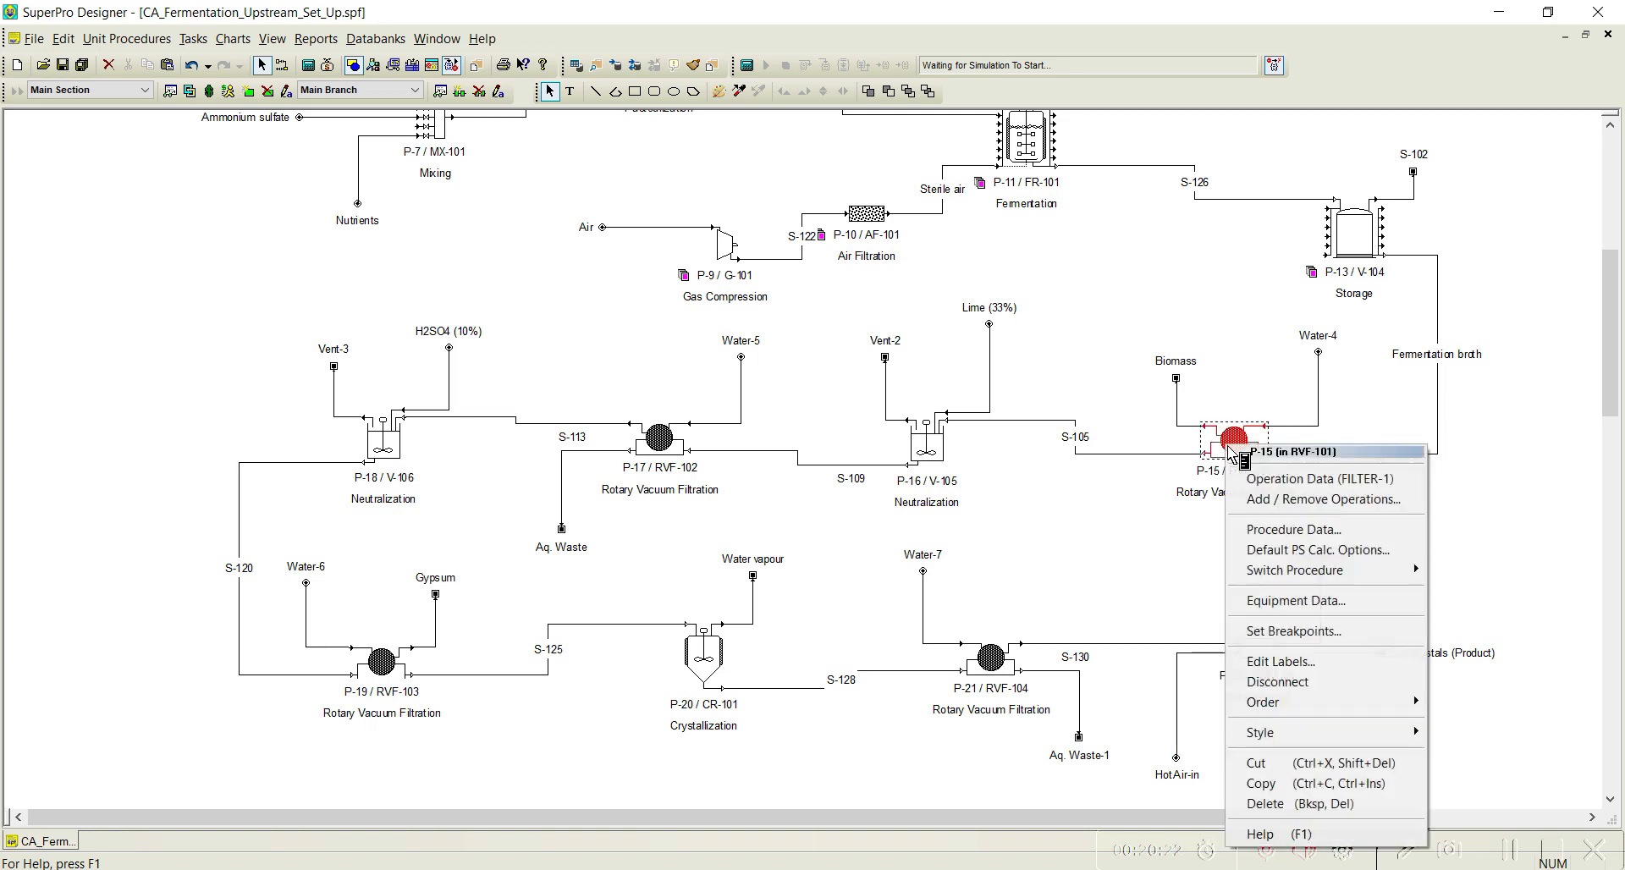
left_click(1267, 499)
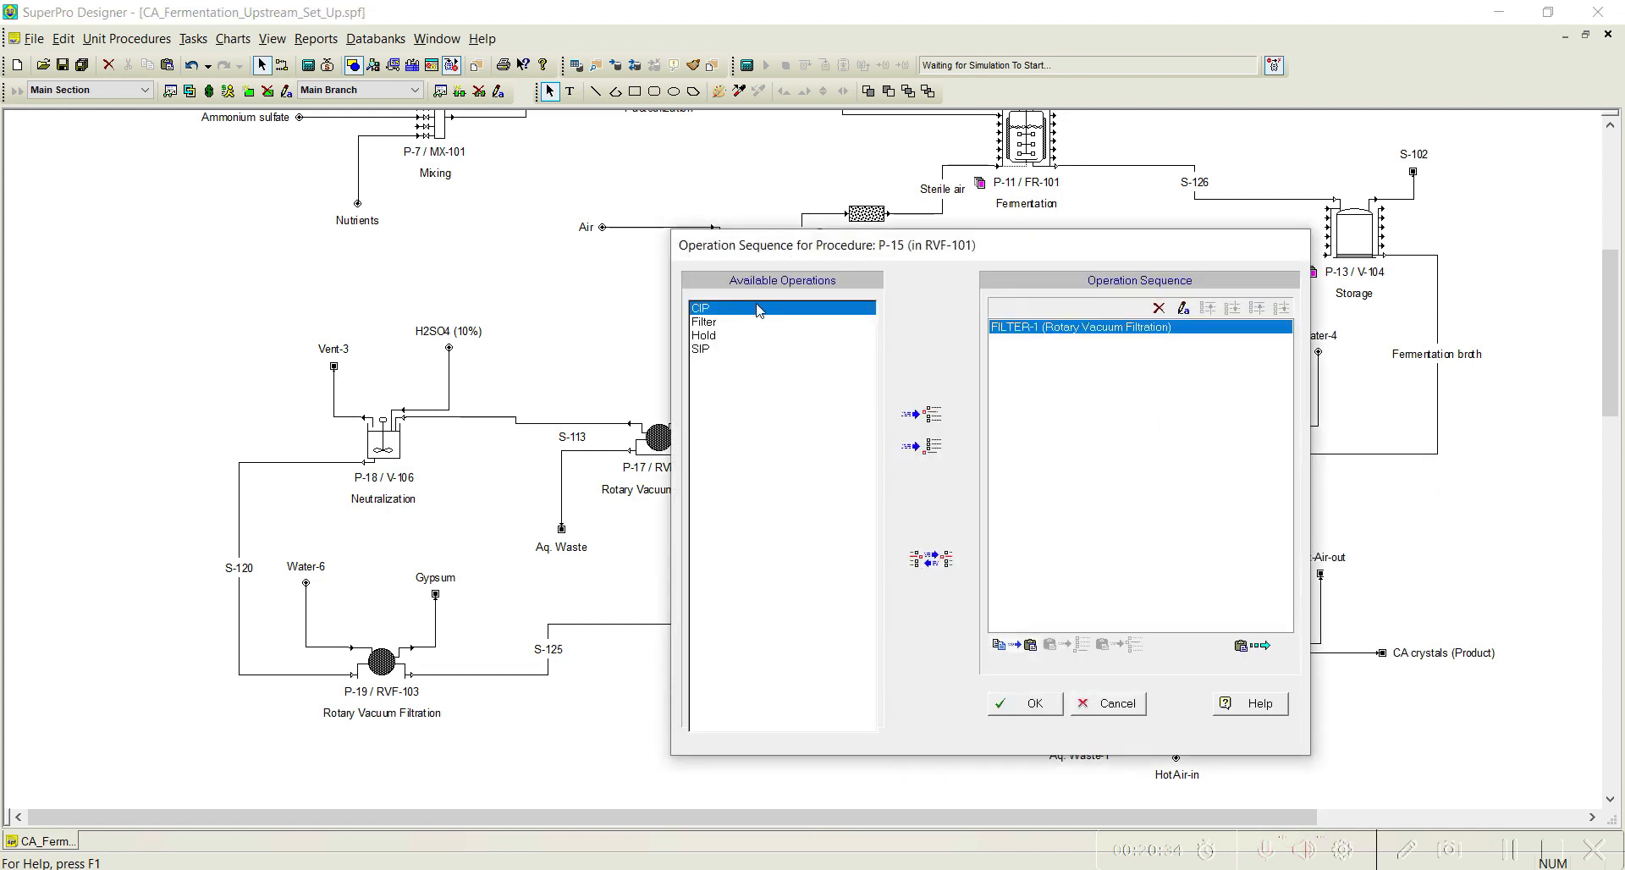
left_click(719, 337)
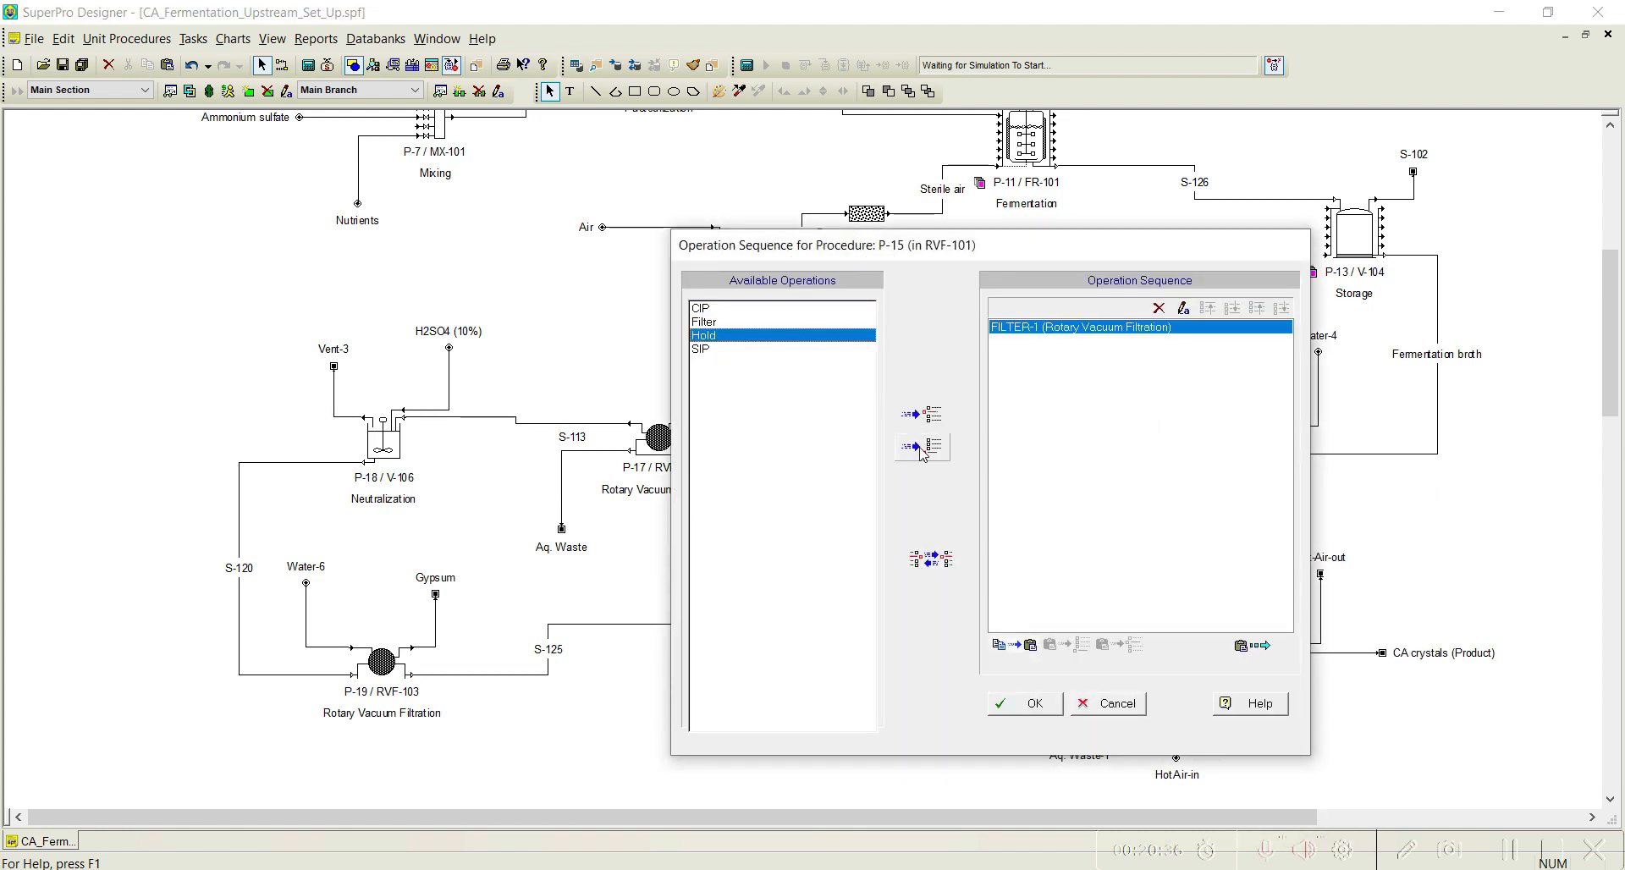
left_click(921, 419)
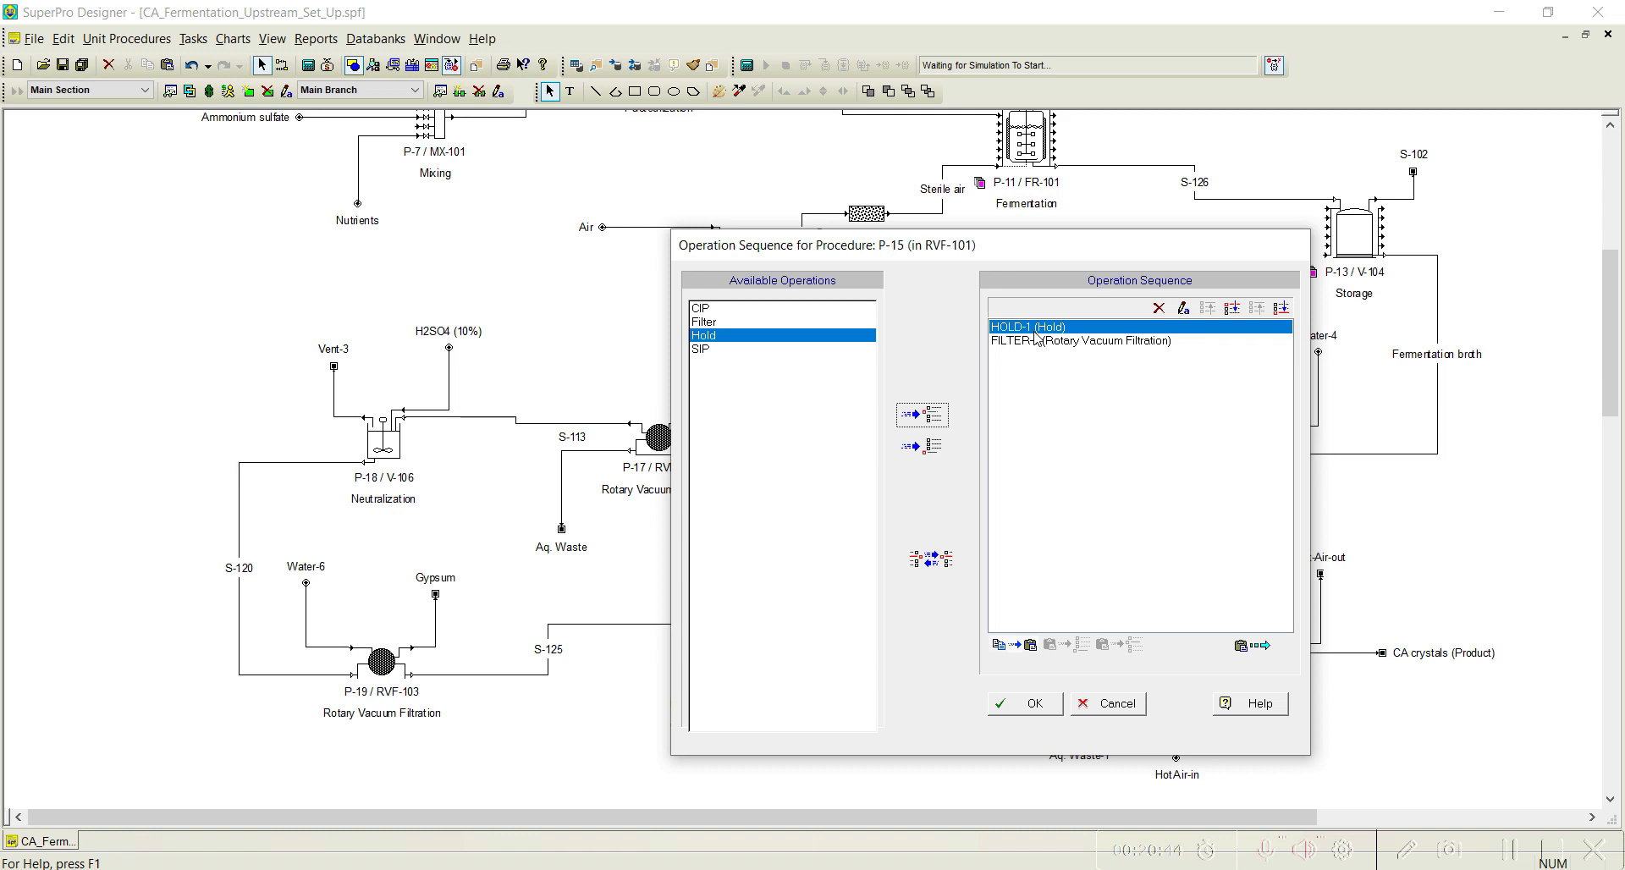
Rename P-15's Hold operation as "Apply precoat" and accept the operation sequence.
left_click(1183, 308)
type("App")
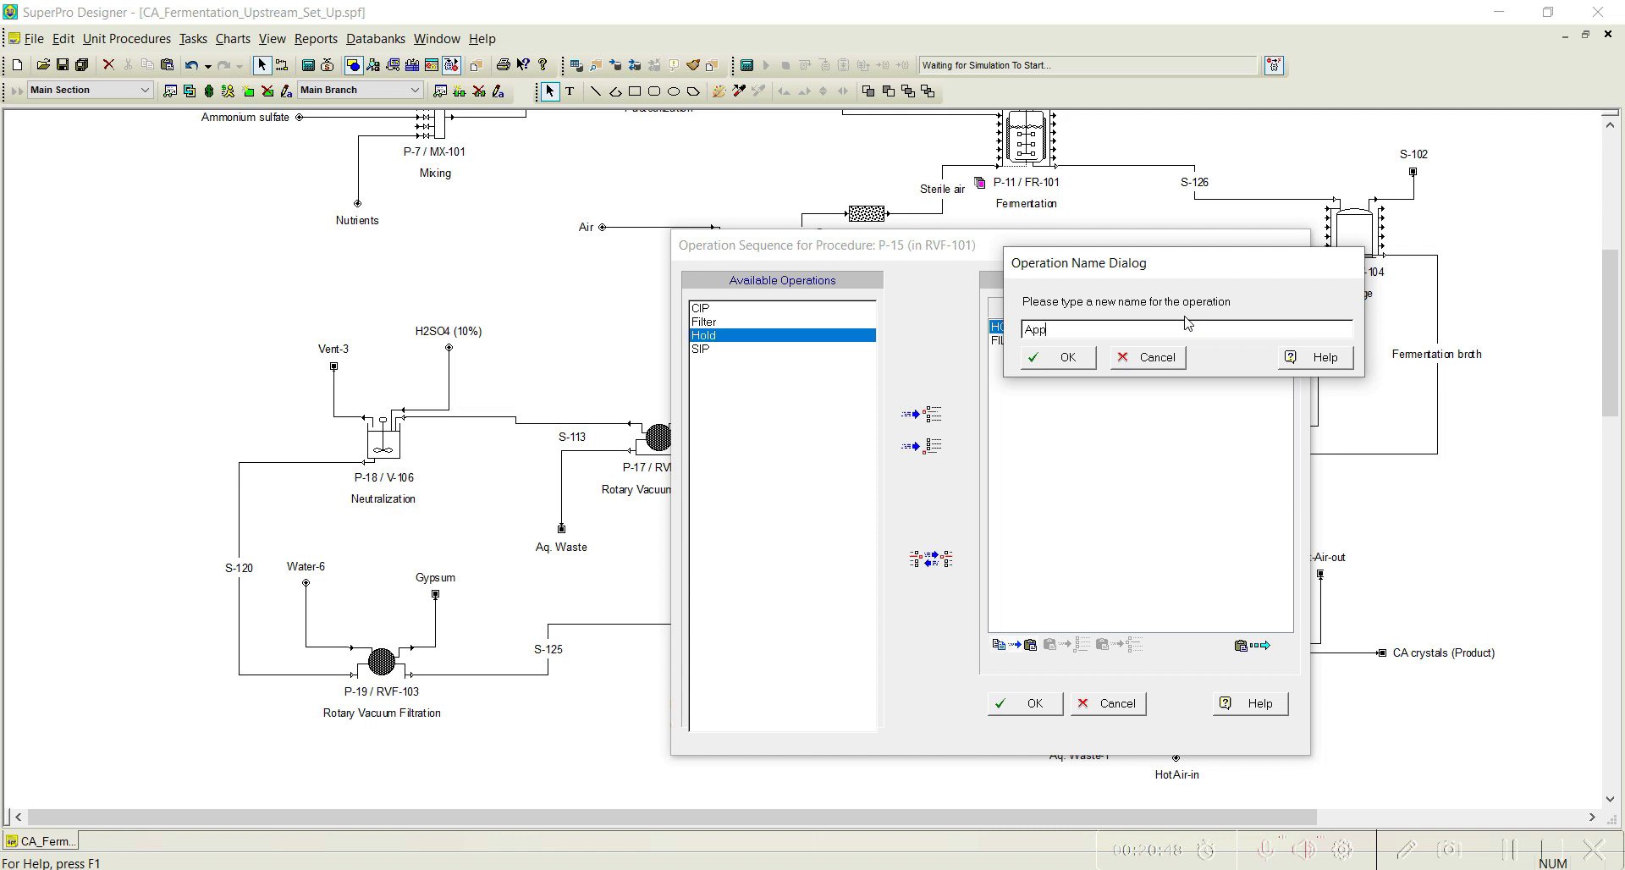
type("ly precoat")
left_click(1080, 358)
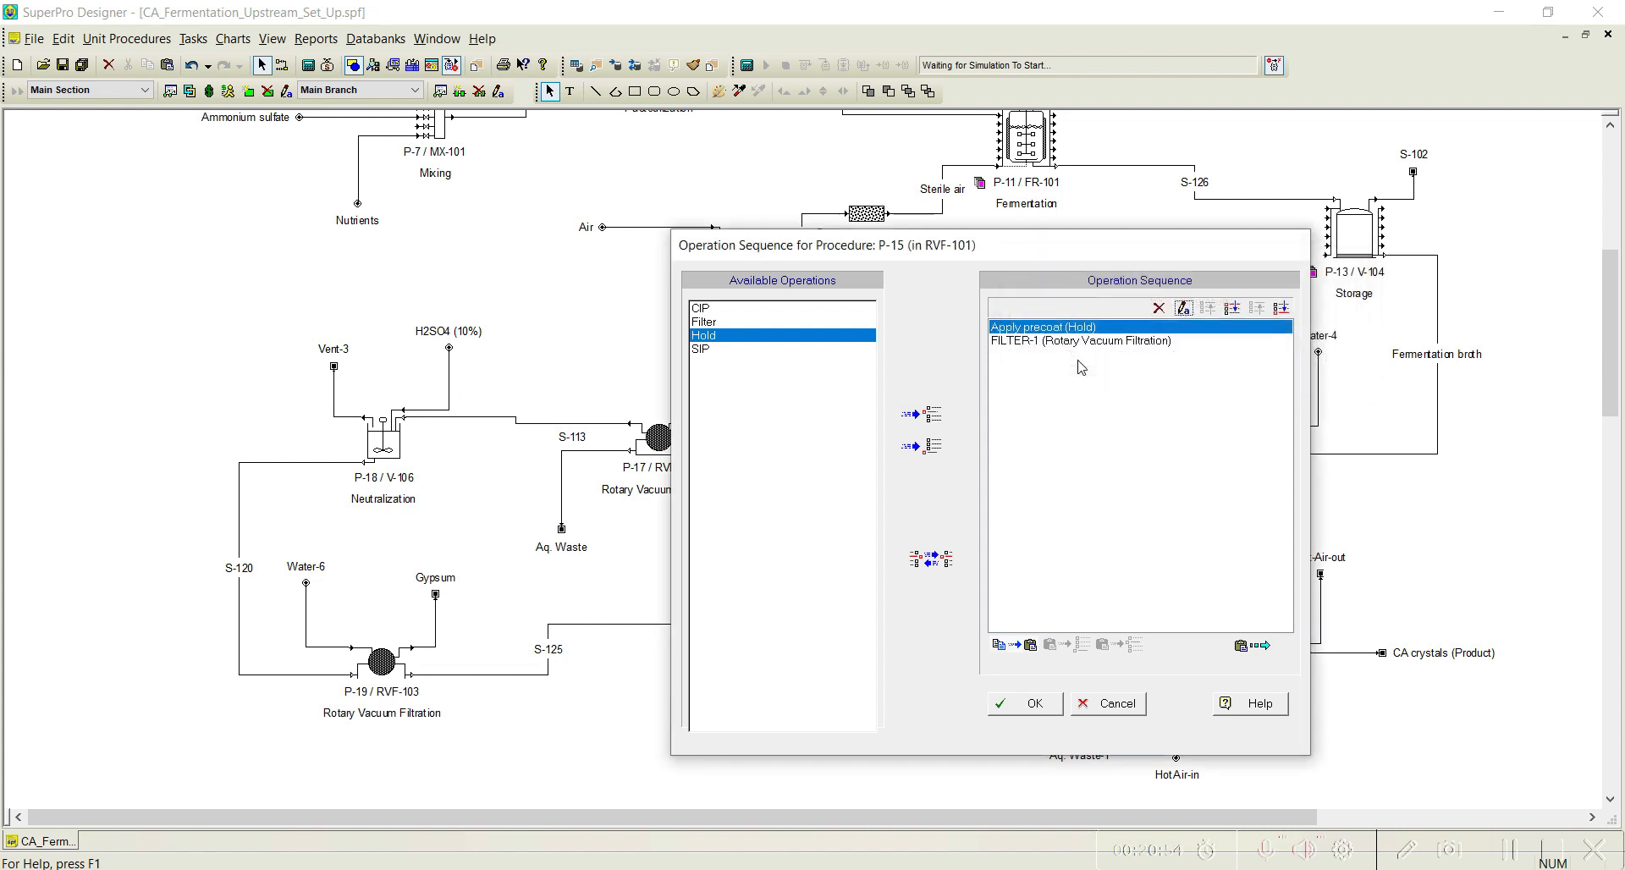
left_click_drag(1051, 257, 721, 248)
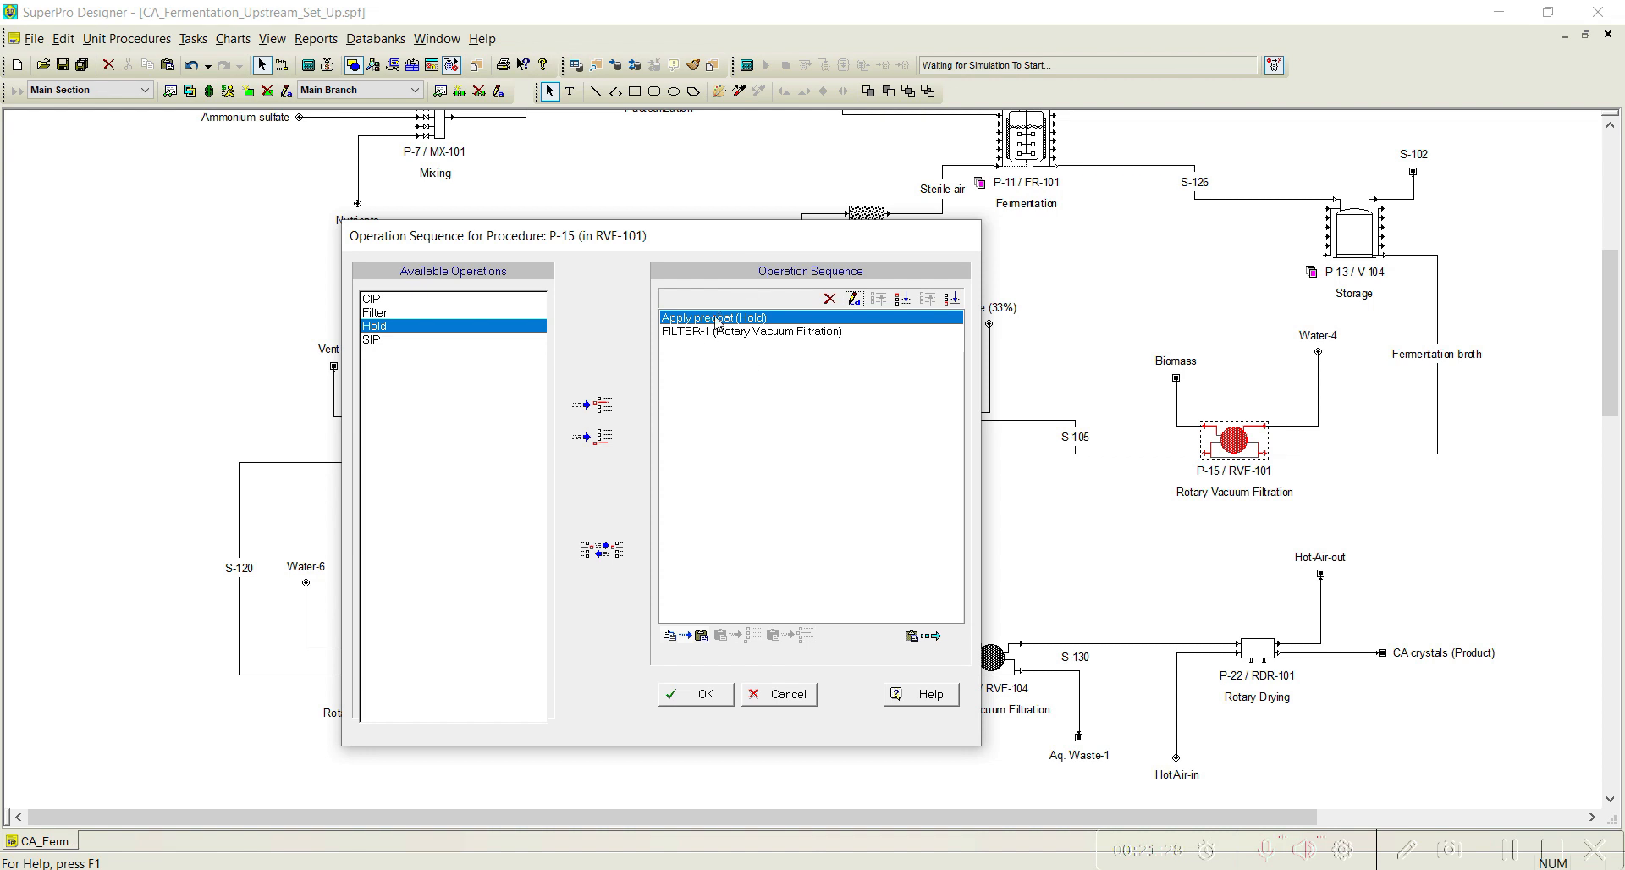
left_click(708, 699)
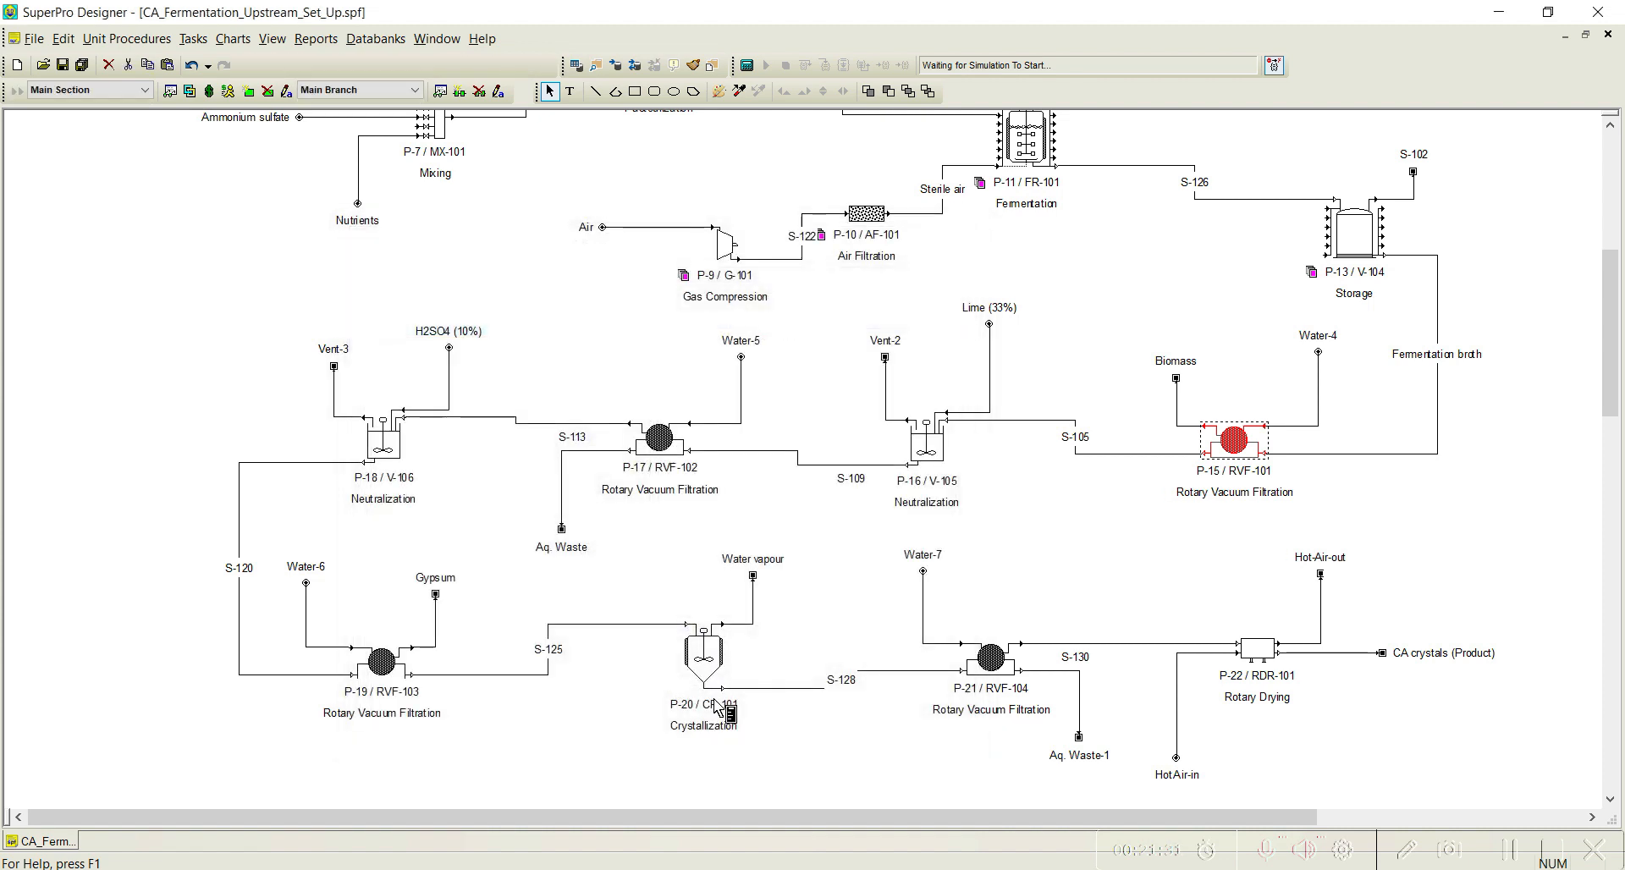
Set the holdup time of P-15's Apply precoat operation to 60 min and proceed to the FILTER-1 operation data.
right_click(1240, 447)
mouse_move(1431, 472)
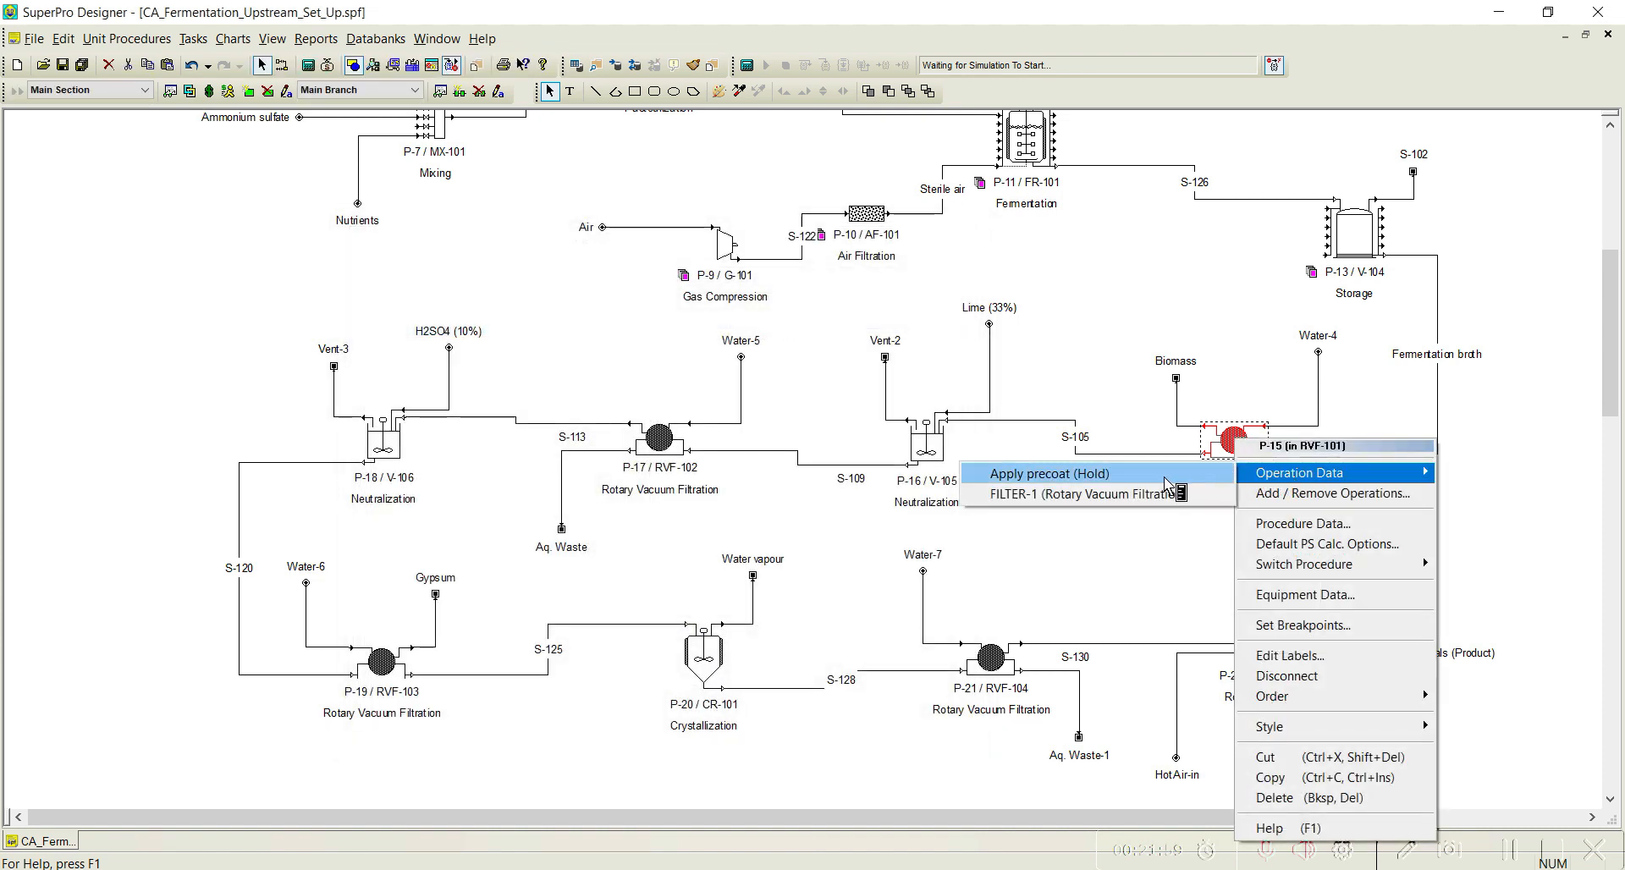
left_click(1165, 479)
left_click_drag(812, 150, 621, 109)
double_click(722, 212)
type("60.00")
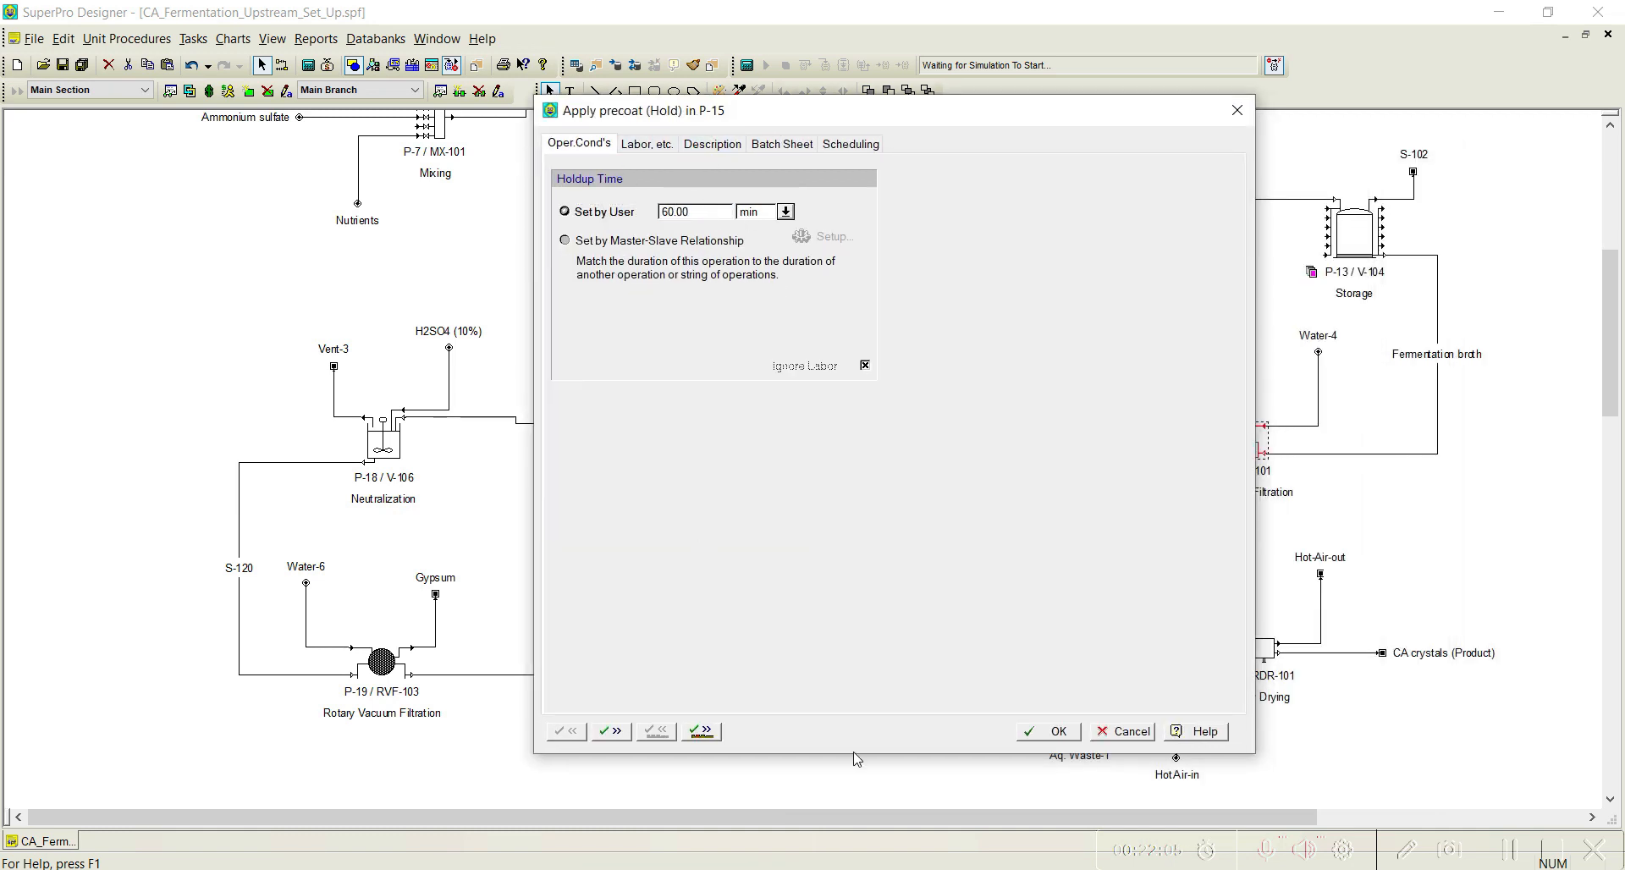
left_click(615, 733)
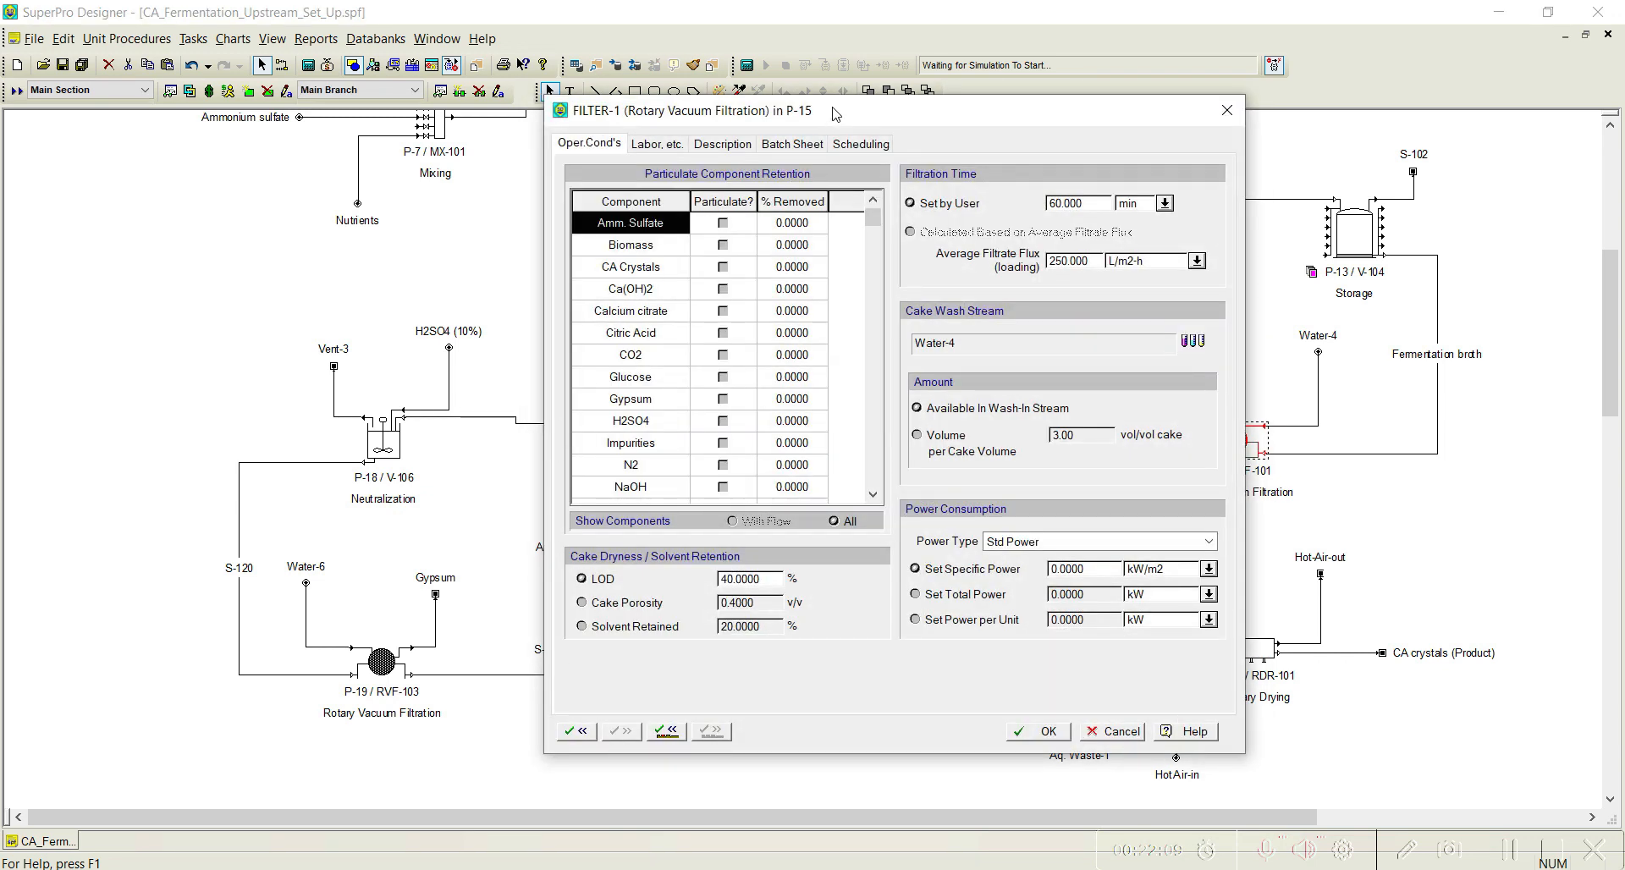
Mark Biomass as a particulate component with 100% removal in P-15's FILTER-1 operation.
left_click_drag(707, 79, 705, 79)
left_click(596, 212)
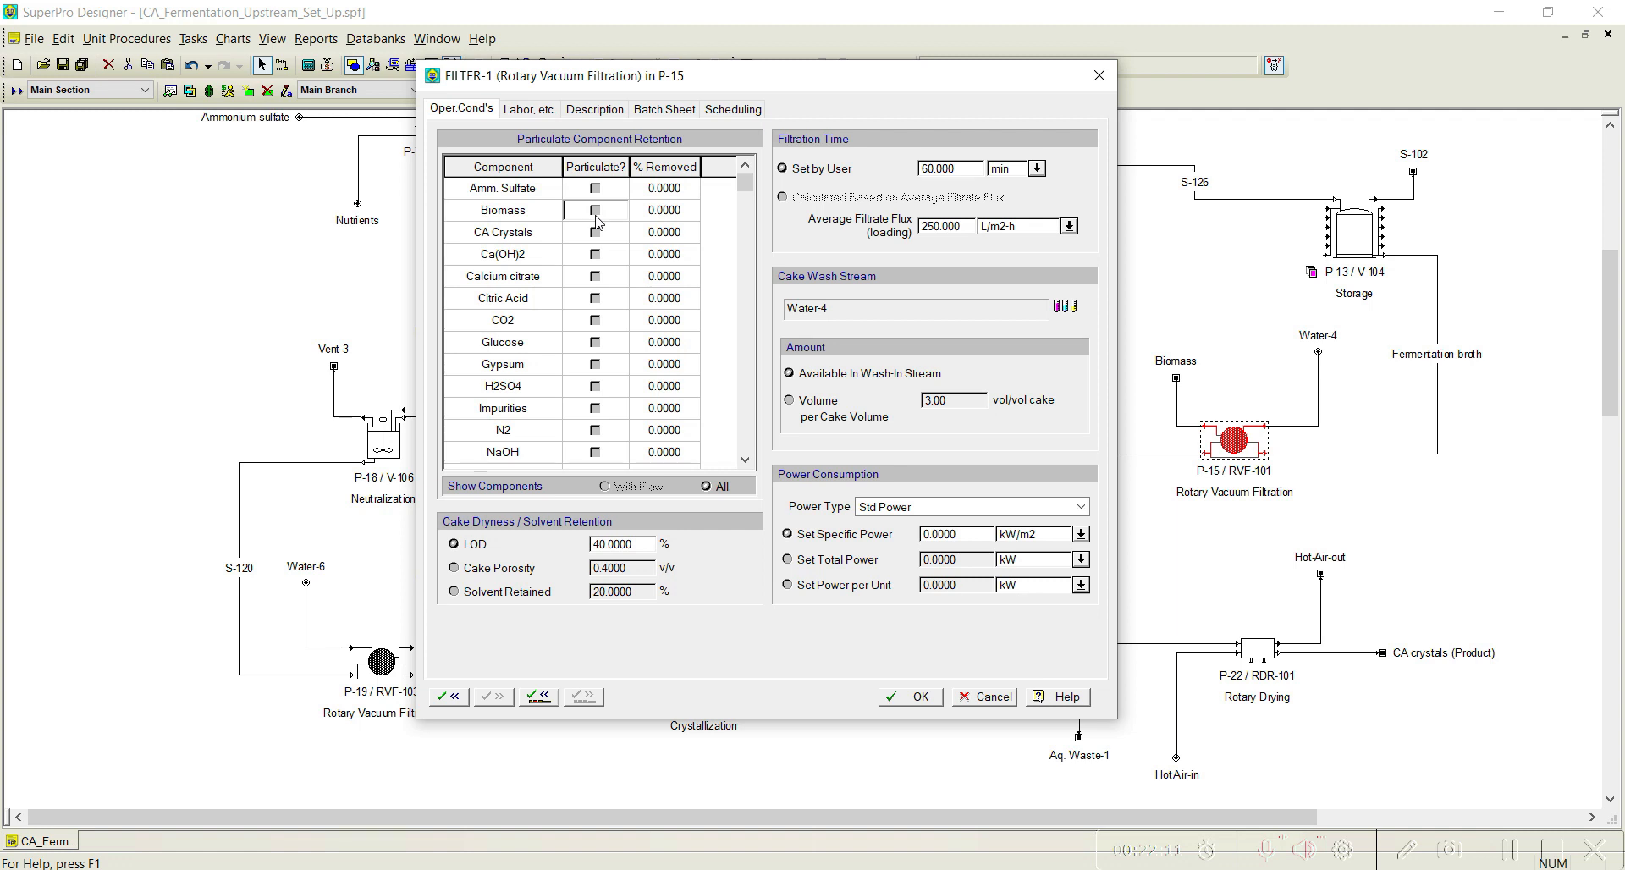
left_click(658, 219)
type("100")
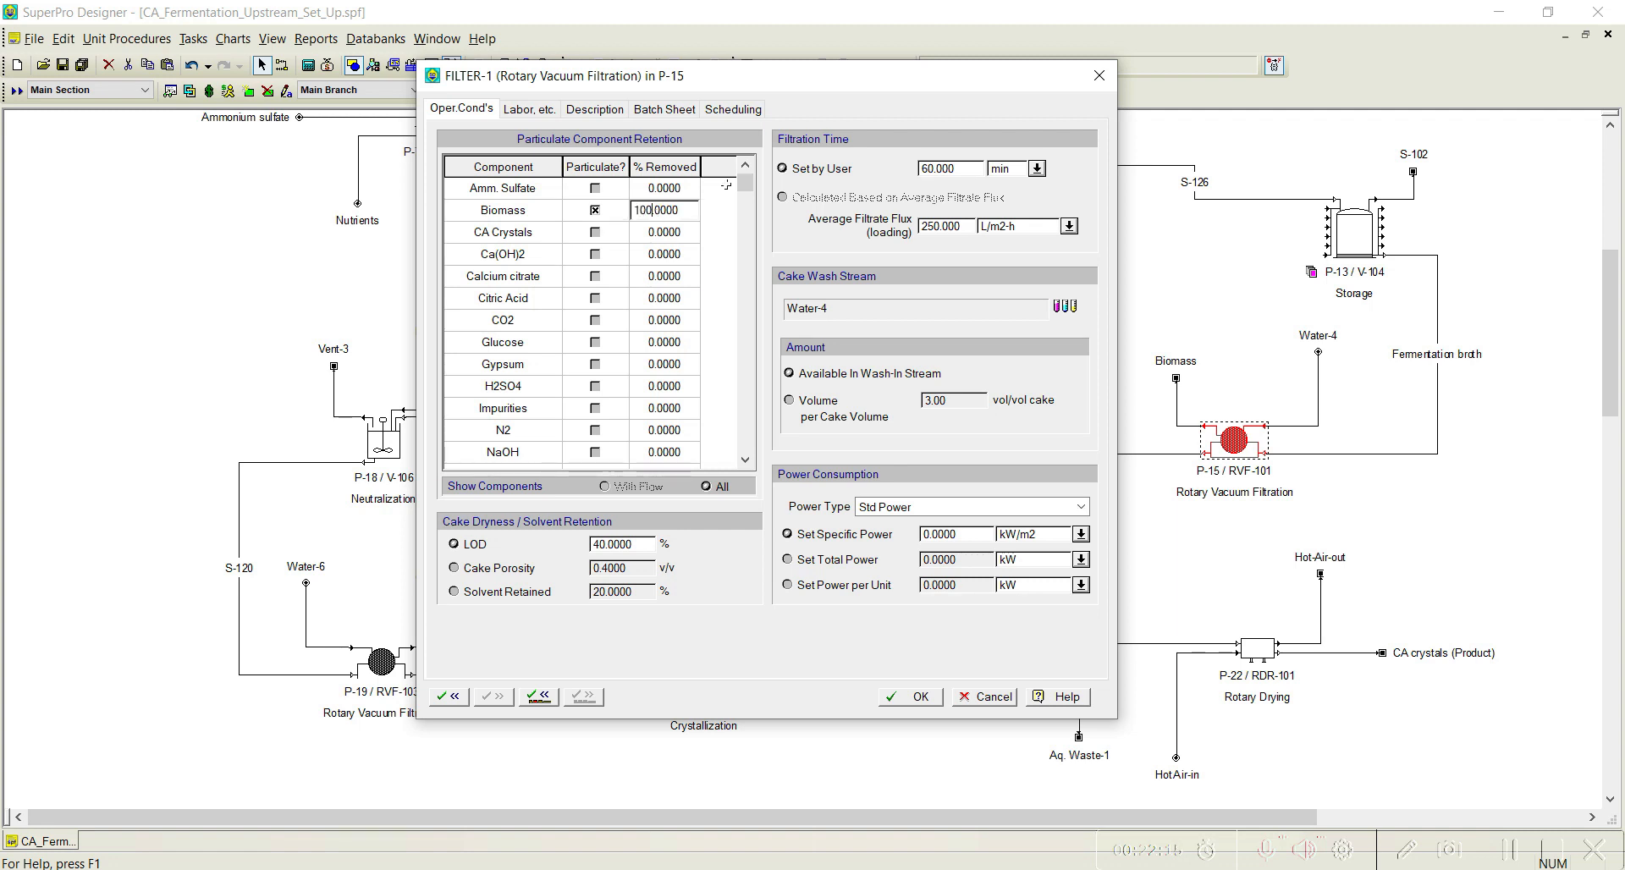
Set the user-defined filtration time of FILTER-1 to 30 h.
left_click(942, 171)
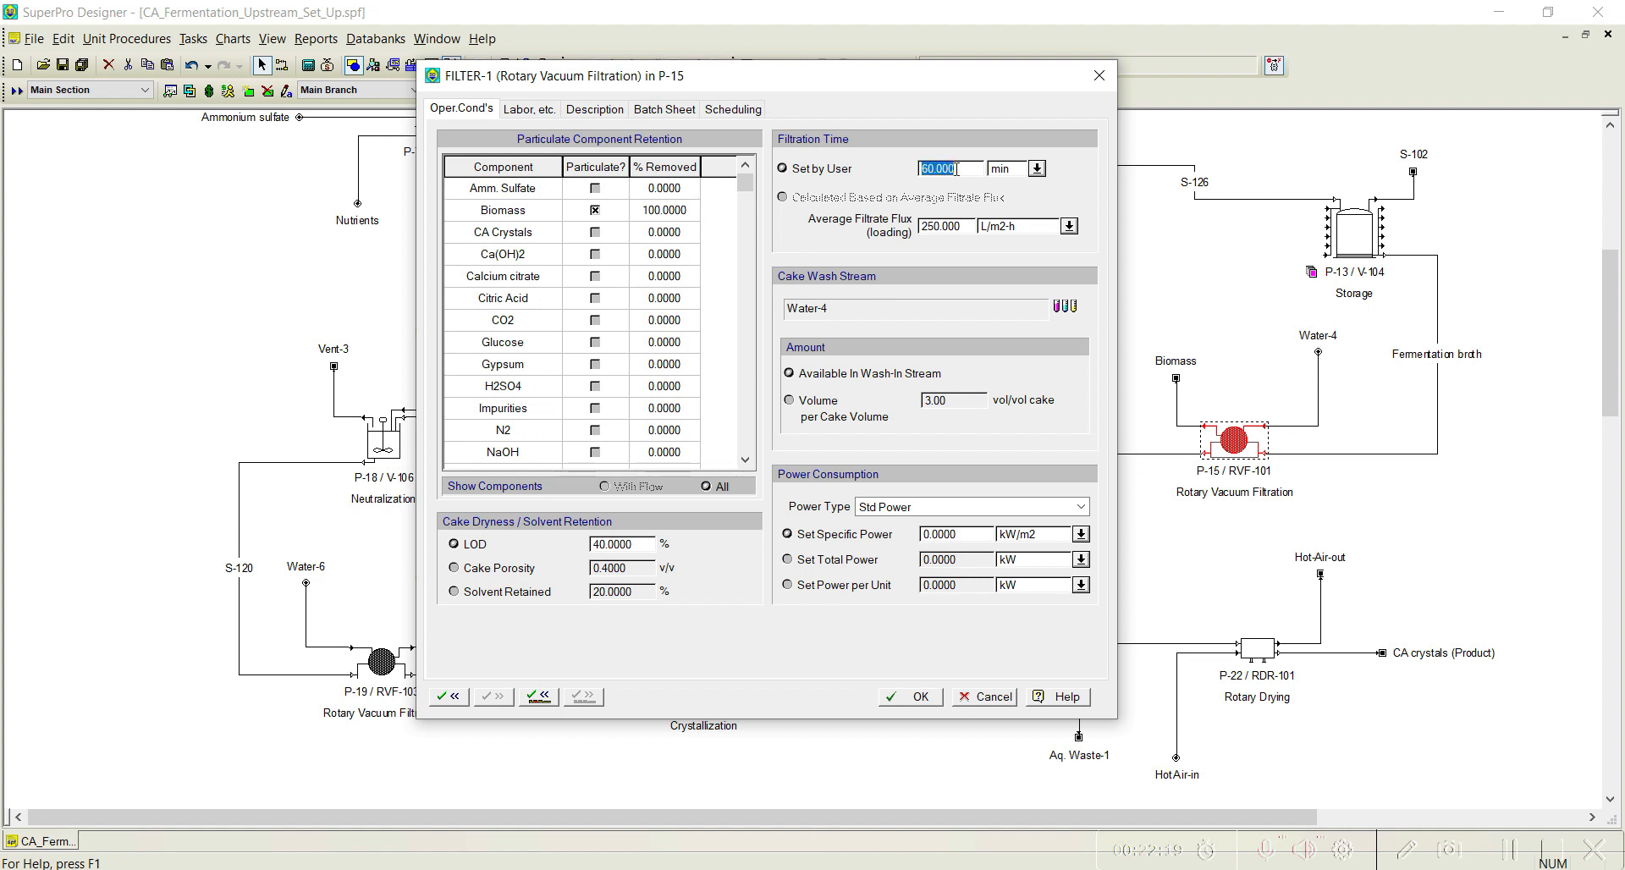
left_click(1036, 168)
left_click(1004, 205)
double_click(950, 175)
type("30")
Check the composition of wash stream Water-4 and set the cake wash amount by volume to 0.6 vol/vol cake.
left_click(1069, 307)
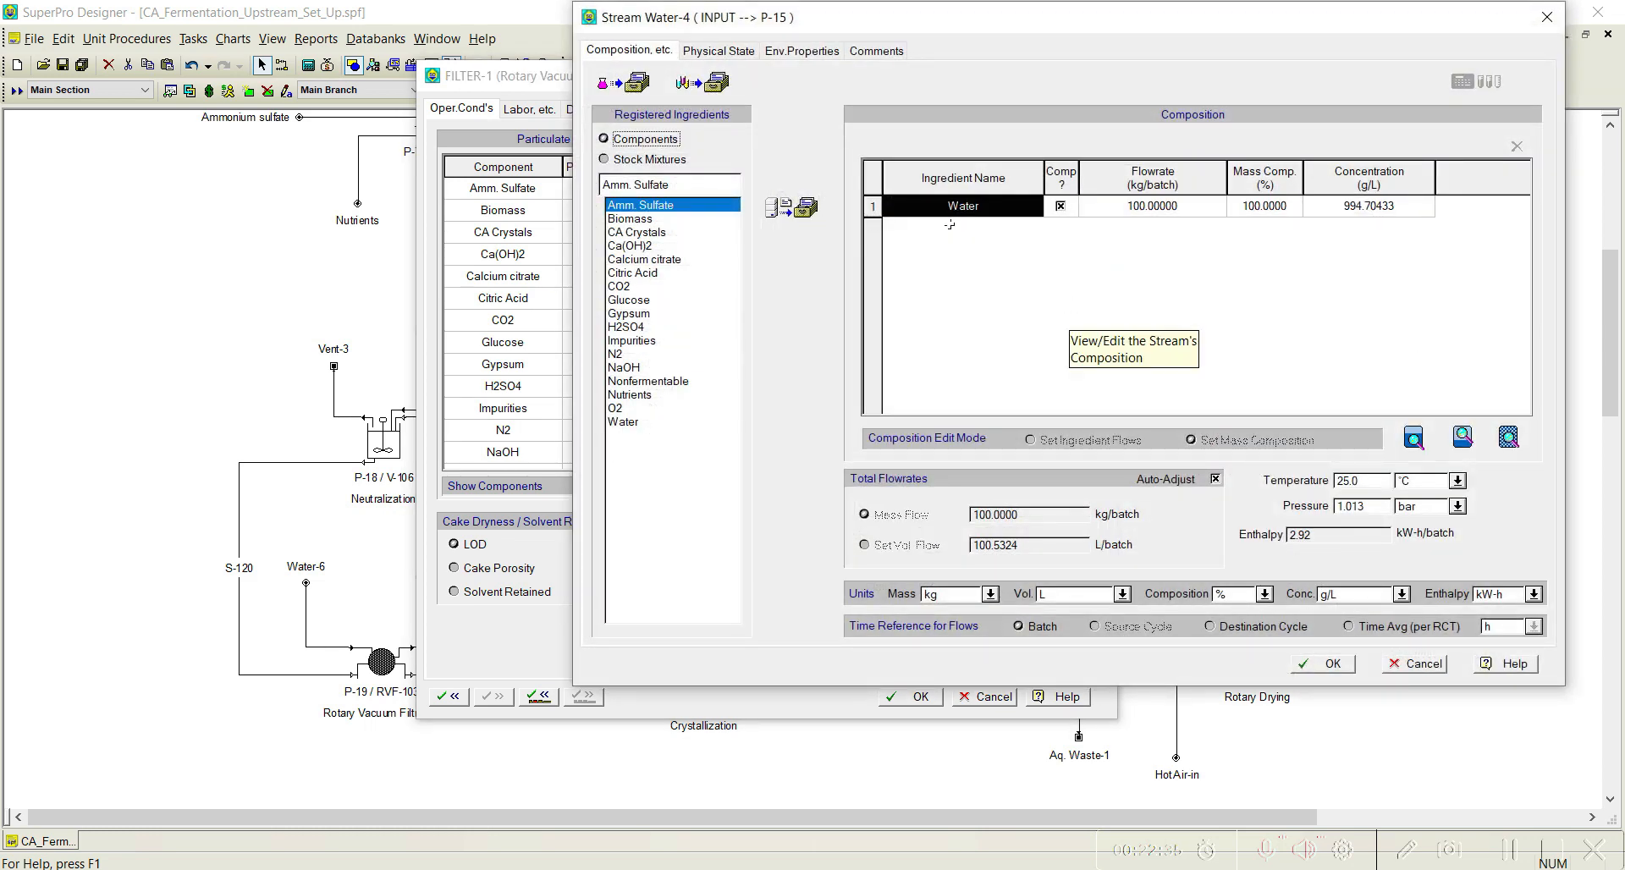
left_click(1320, 663)
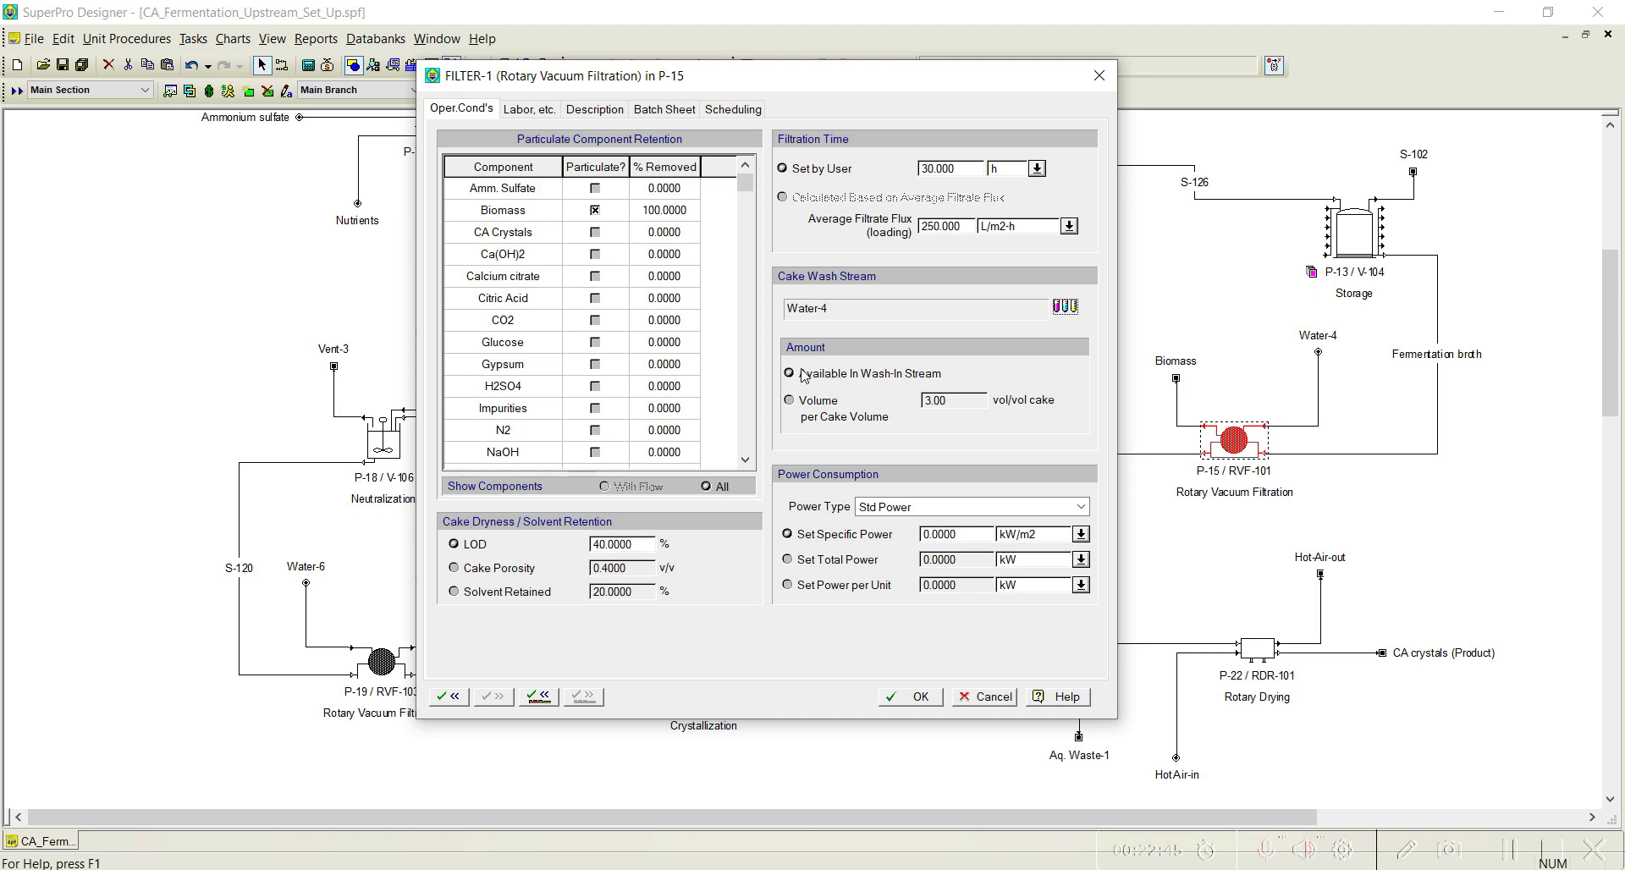
left_click(1064, 307)
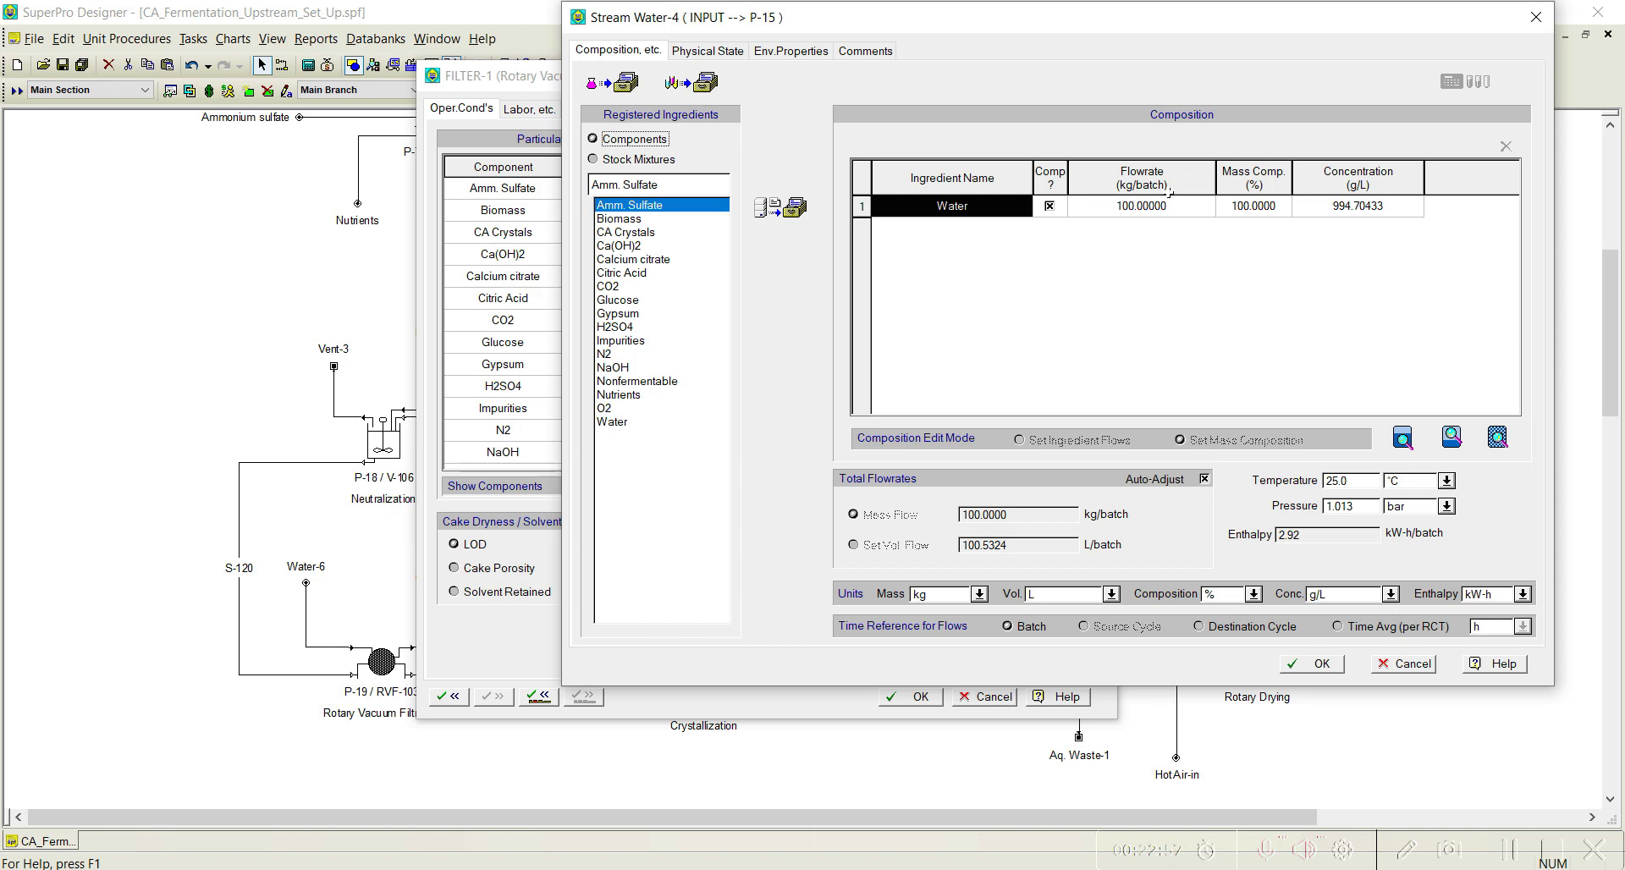
left_click(1312, 664)
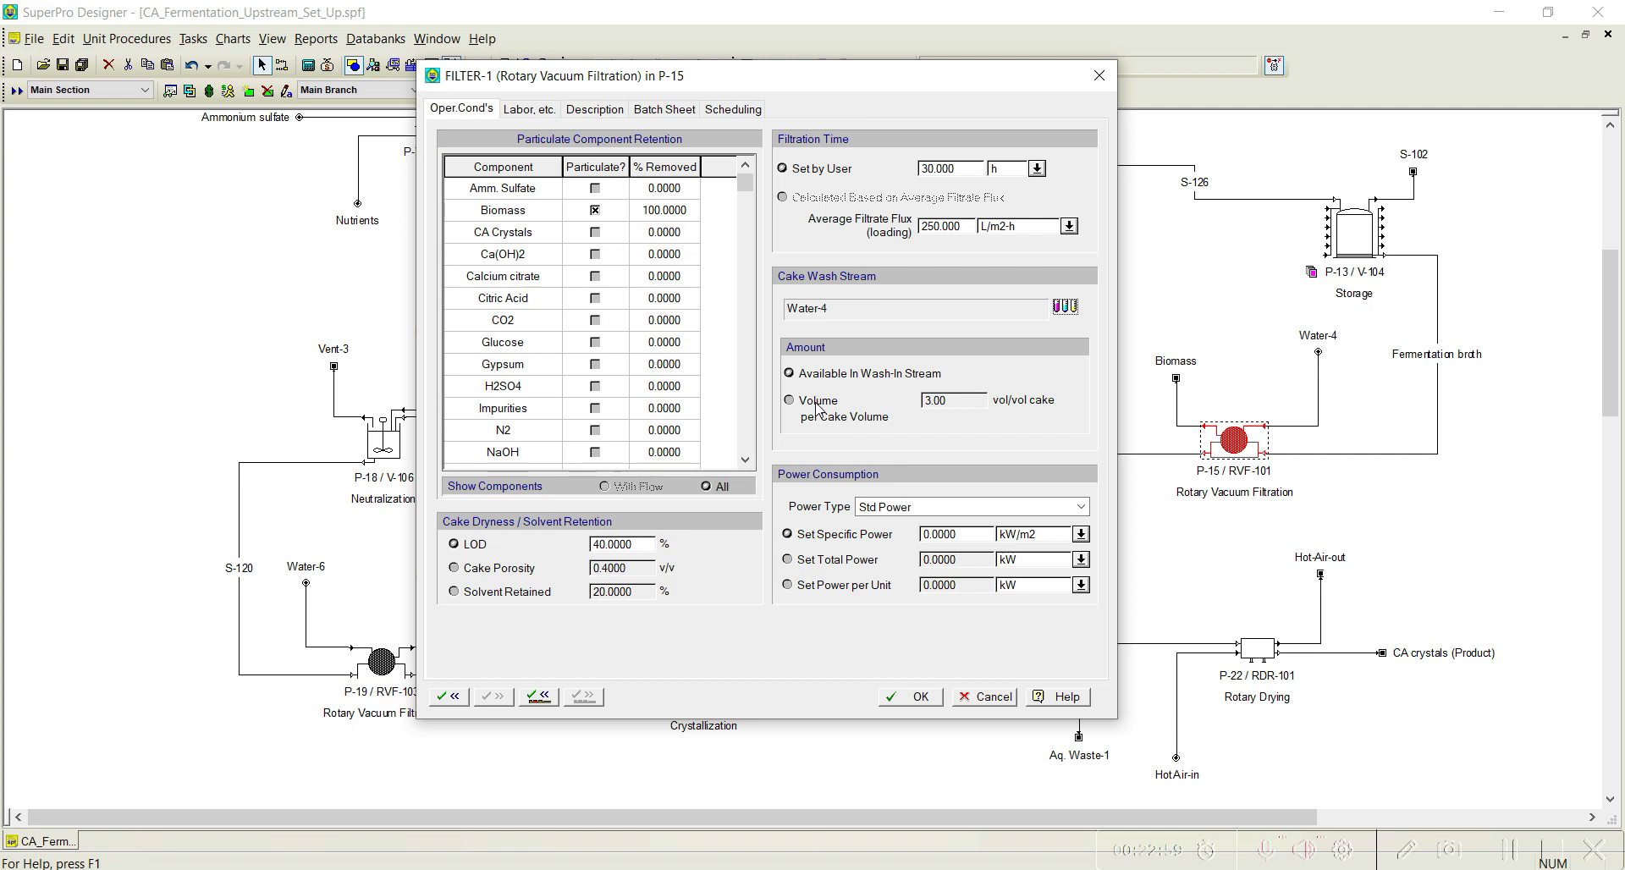
left_click(816, 405)
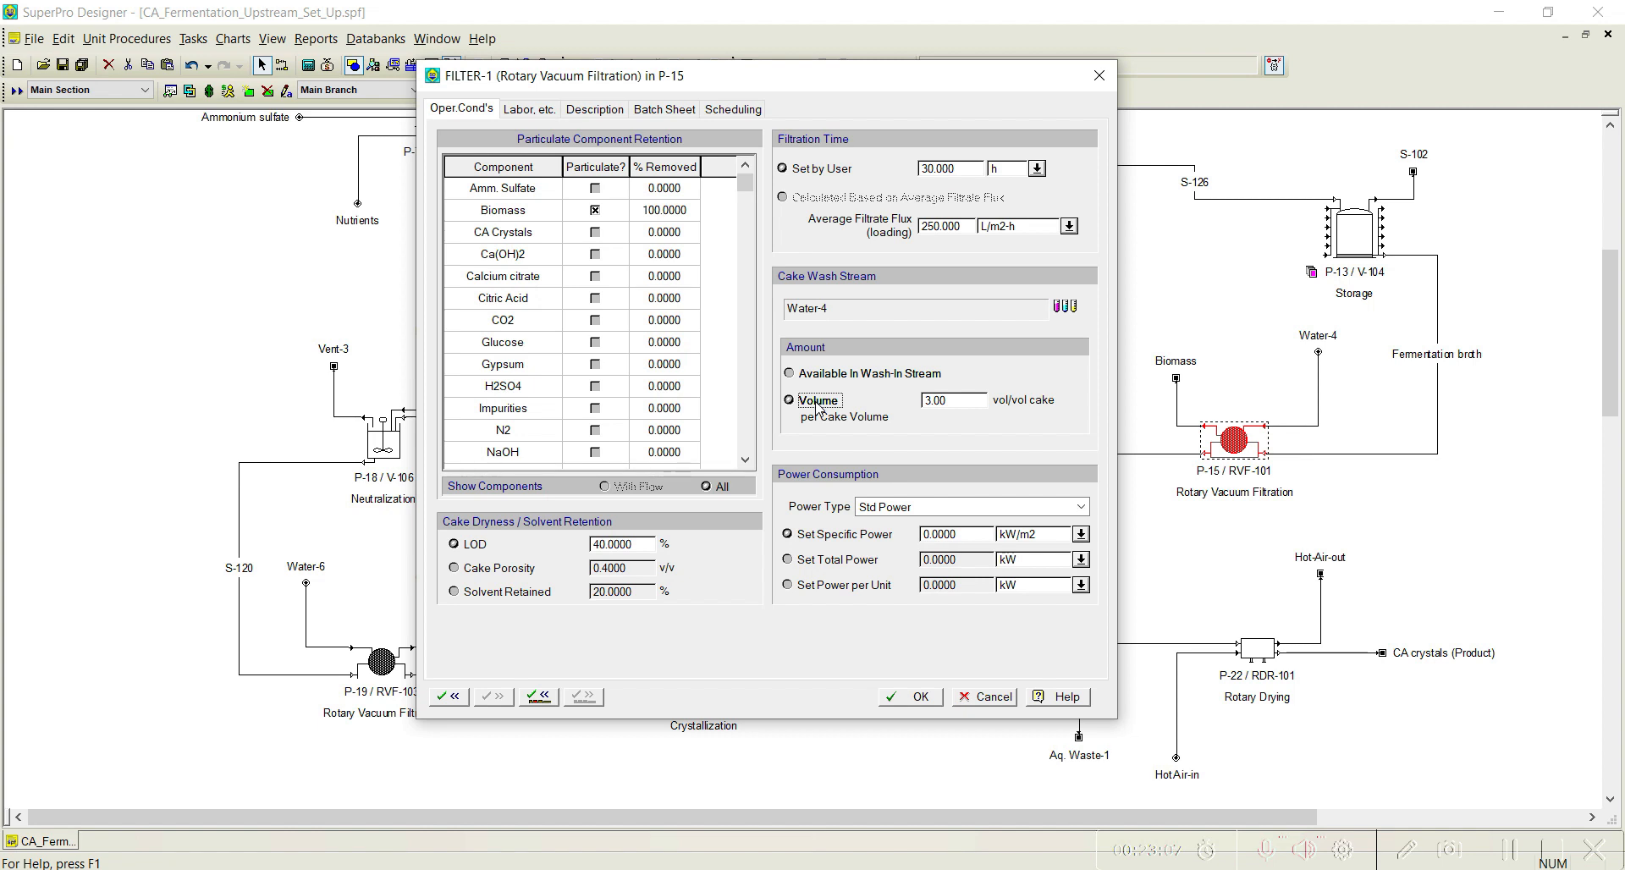
left_click(965, 403)
type("0.6")
Set the cake dryness of FILTER-1 to 30% LOD and accept the operation data.
double_click(601, 543)
type("30.0000")
left_click(914, 696)
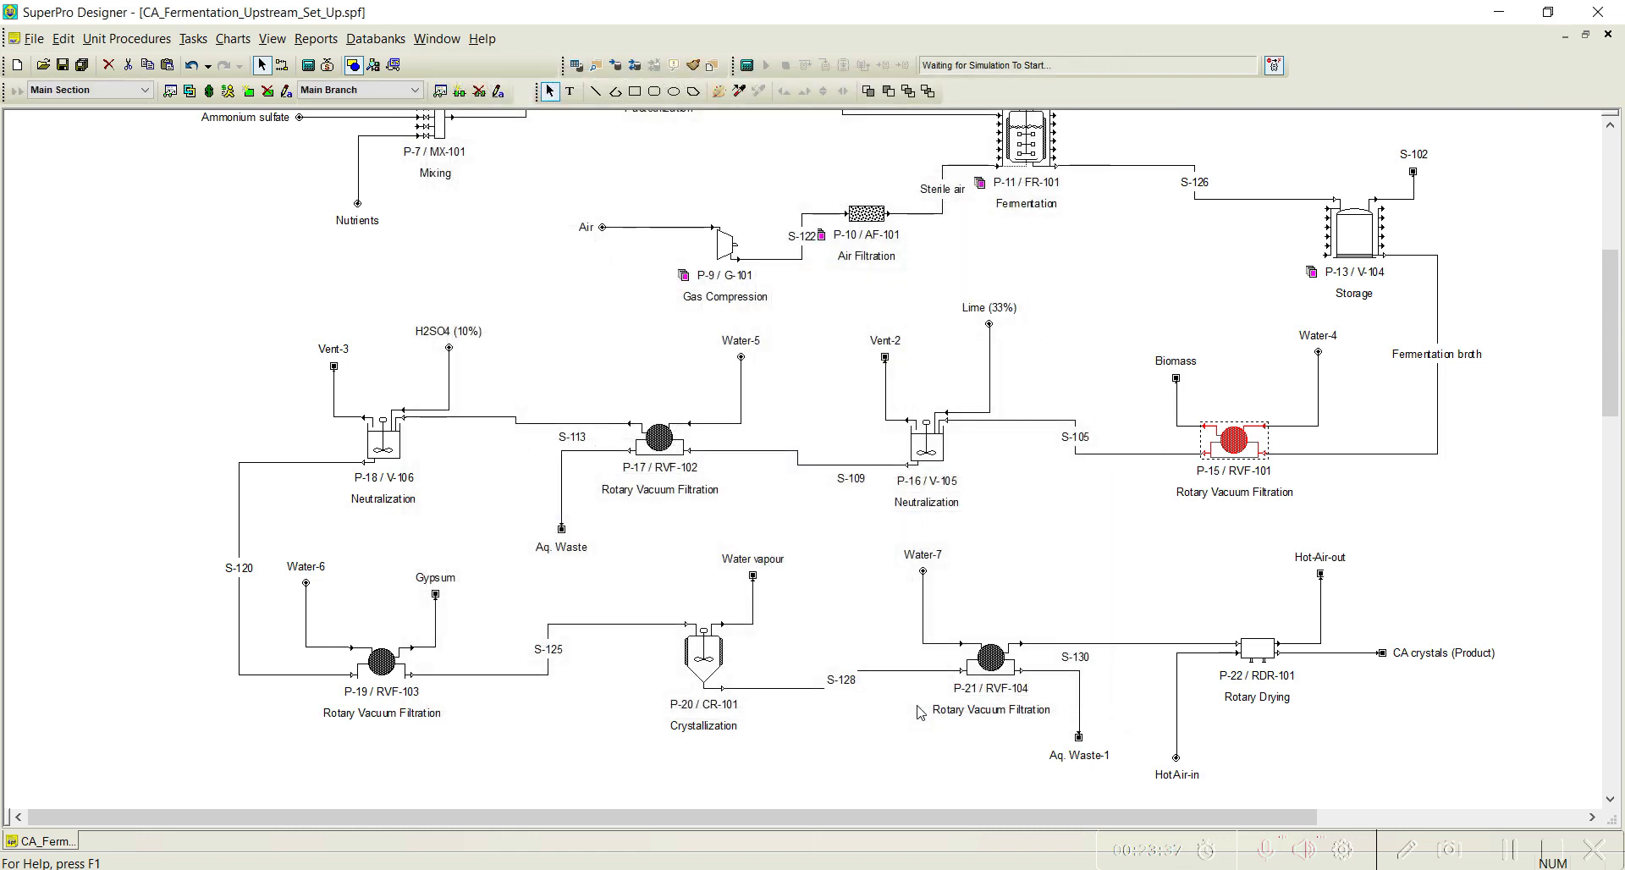
In P-16's NEUTRALIZE-1 operation data, set the thermal mode to an exit temperature of 50 °C.
right_click(931, 464)
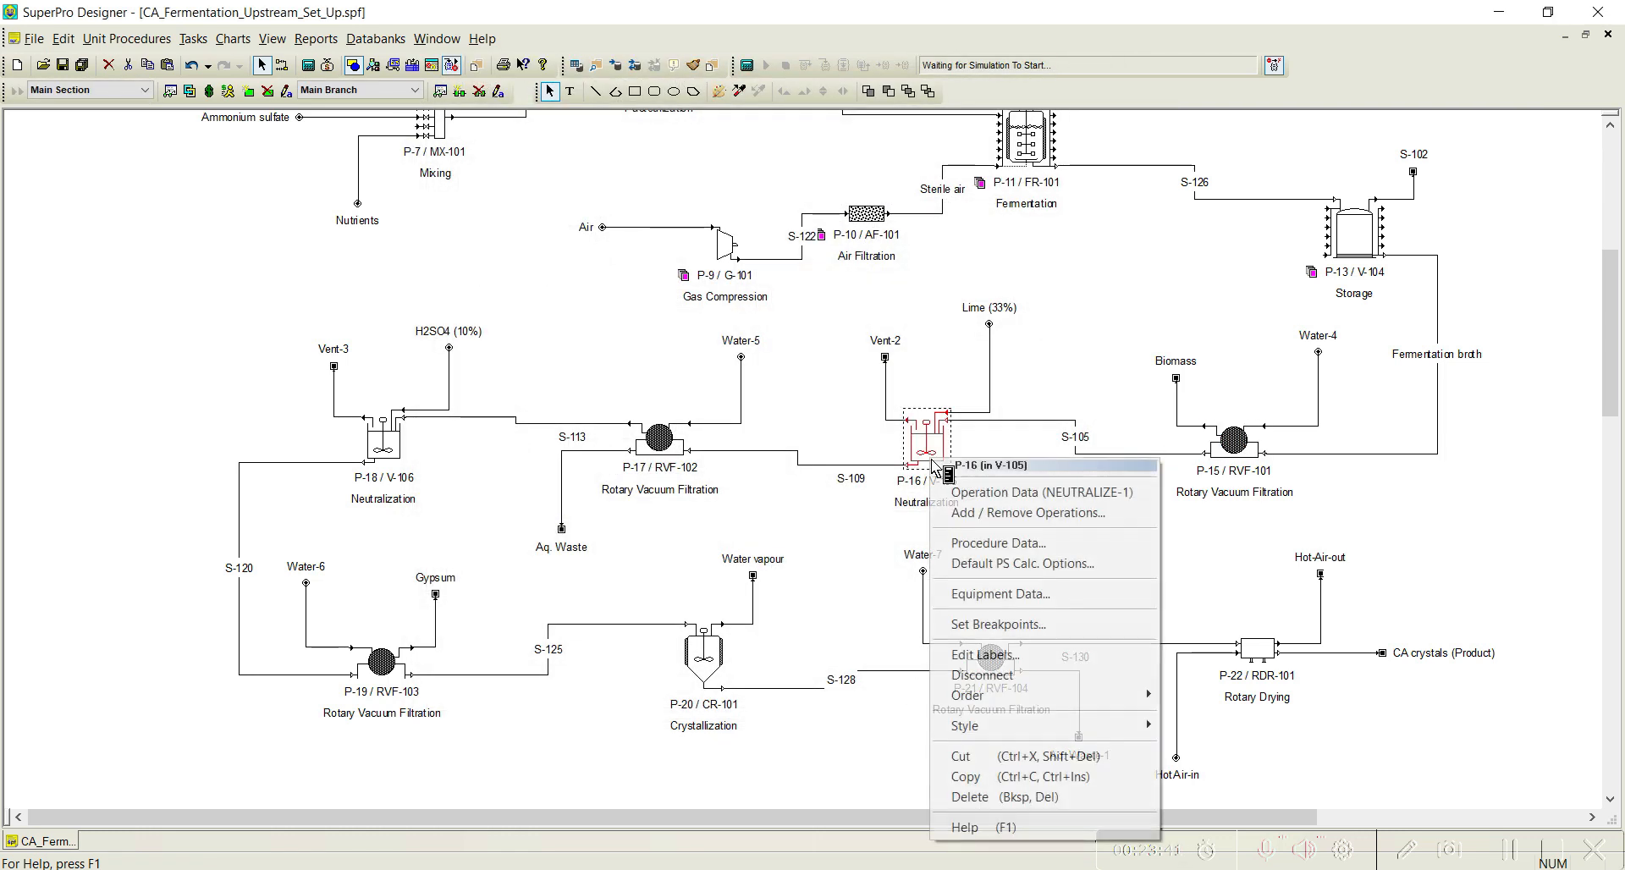
left_click(979, 495)
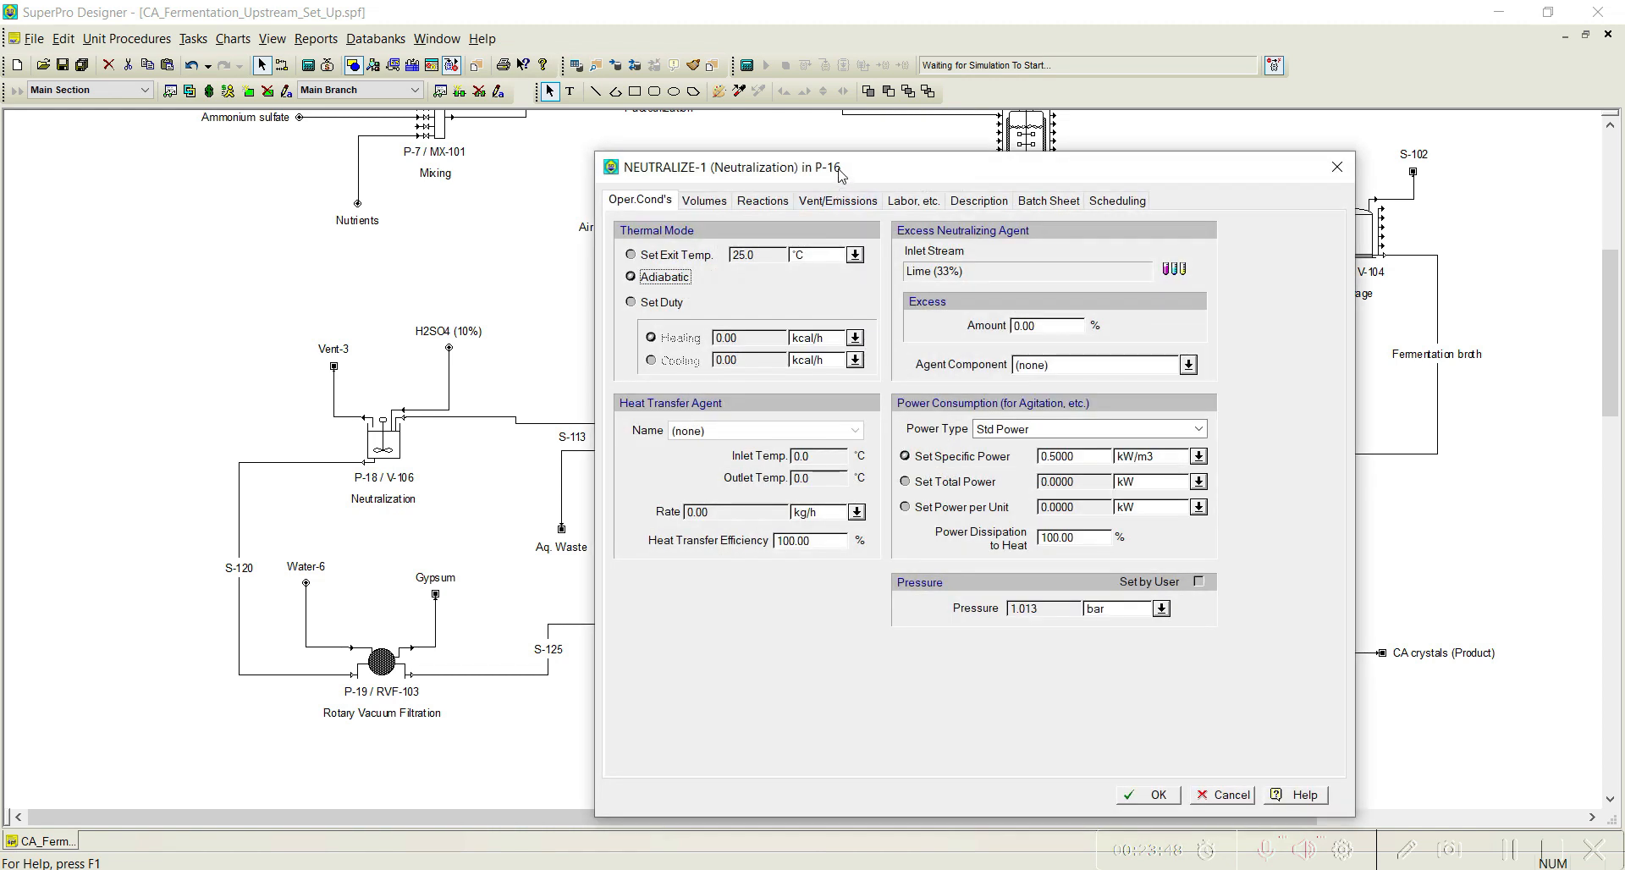
left_click_drag(841, 173, 783, 107)
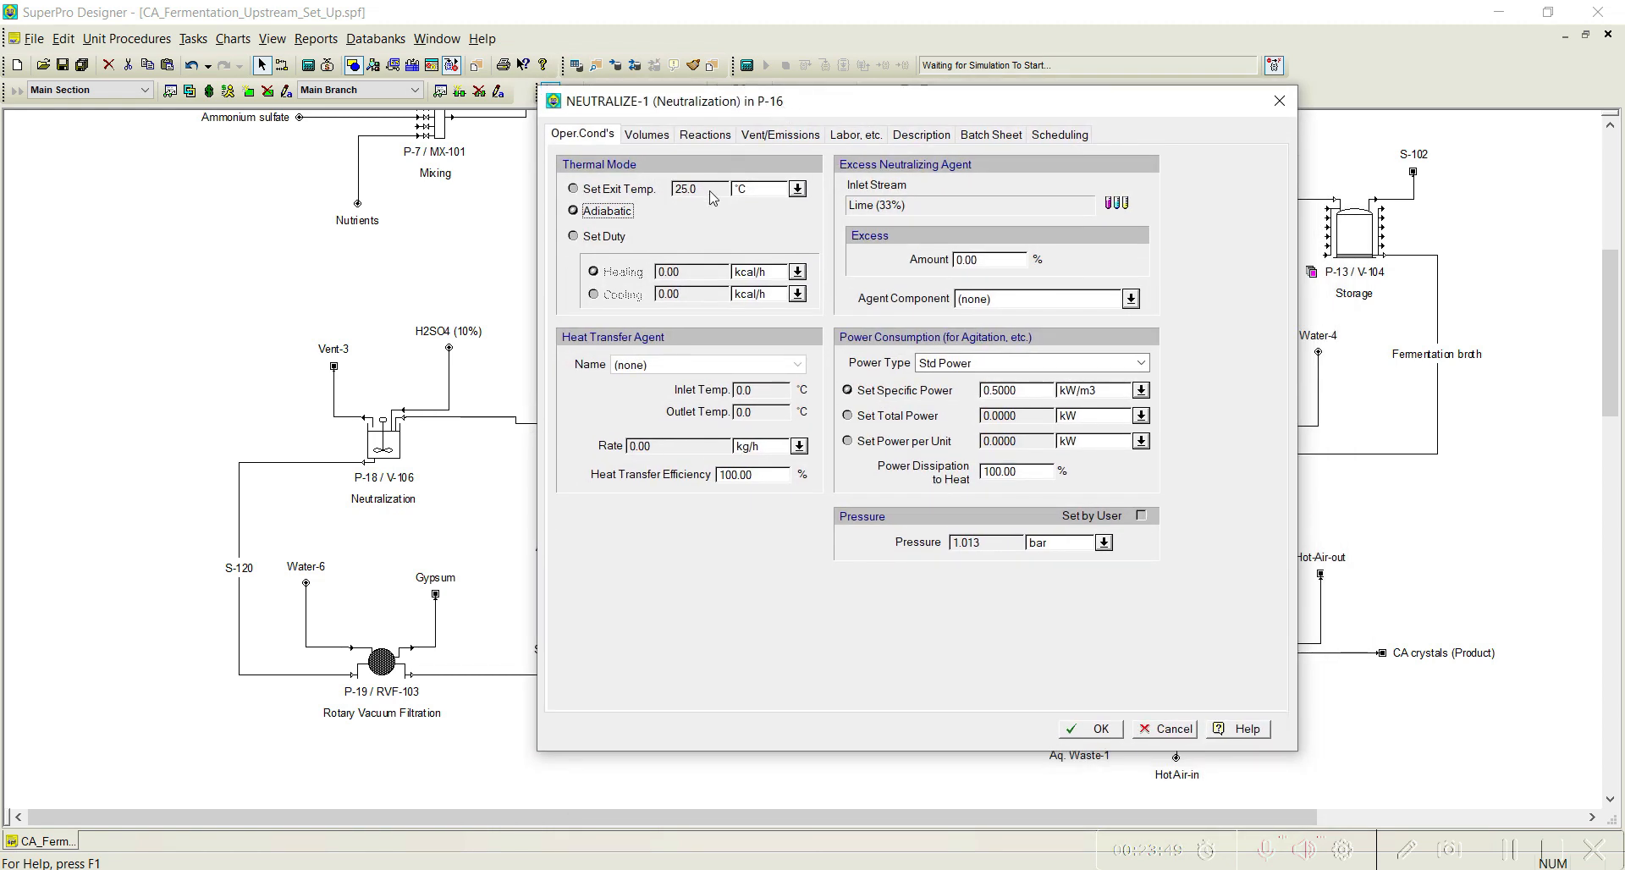
left_click(597, 189)
double_click(702, 190)
type("50.0")
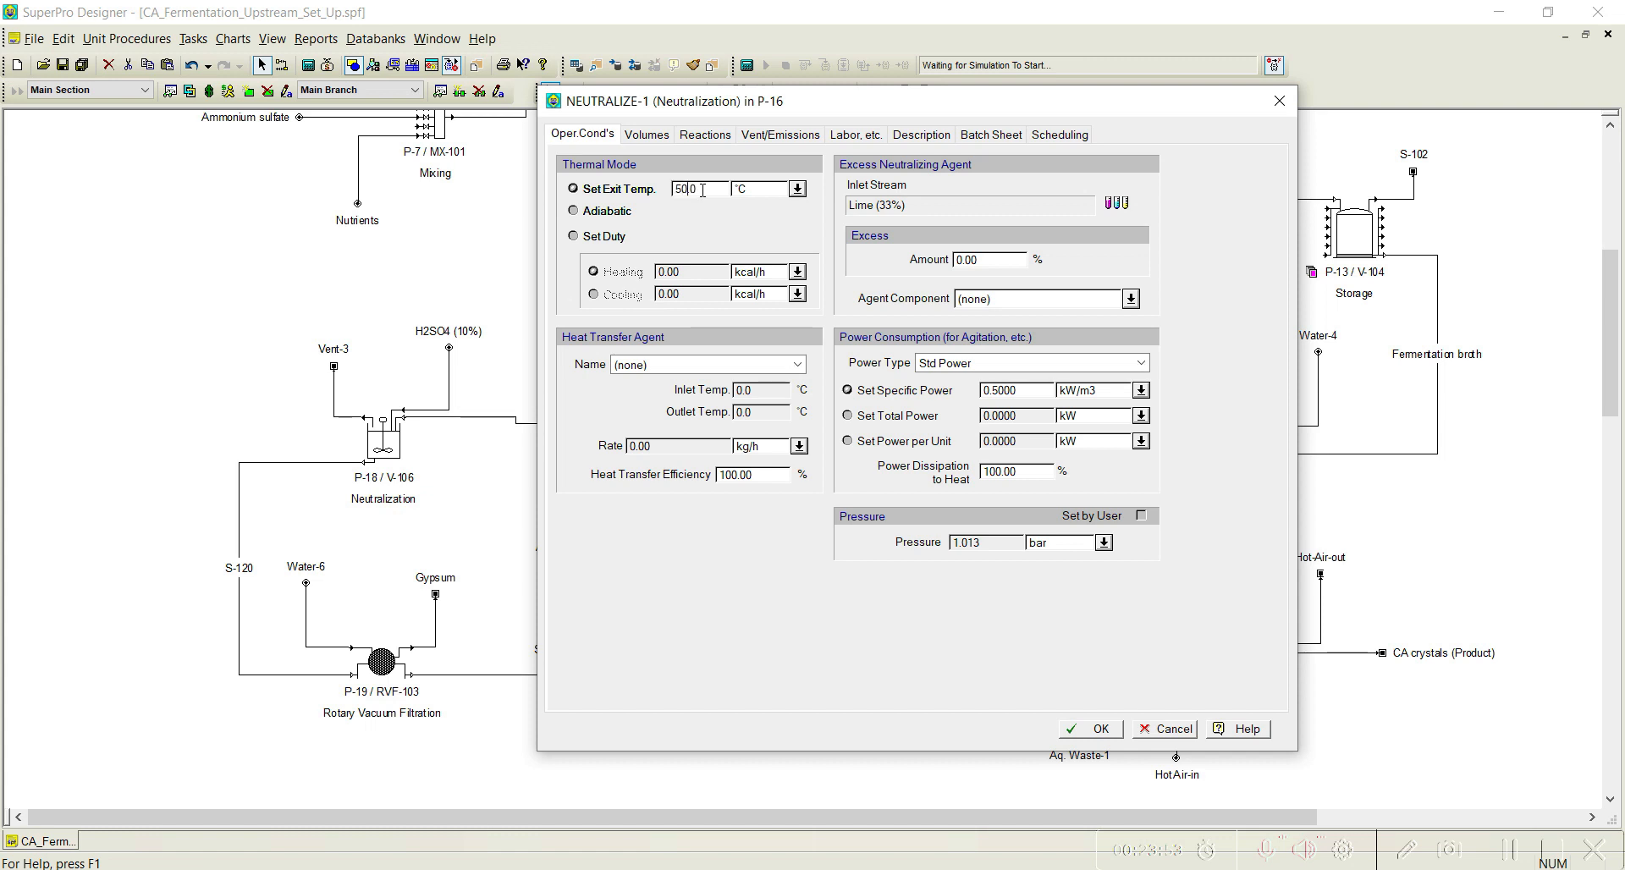
Choose Cooling Water from the Generic Site as NEUTRALIZE-1's heat transfer agent.
left_click(798, 365)
left_click(715, 402)
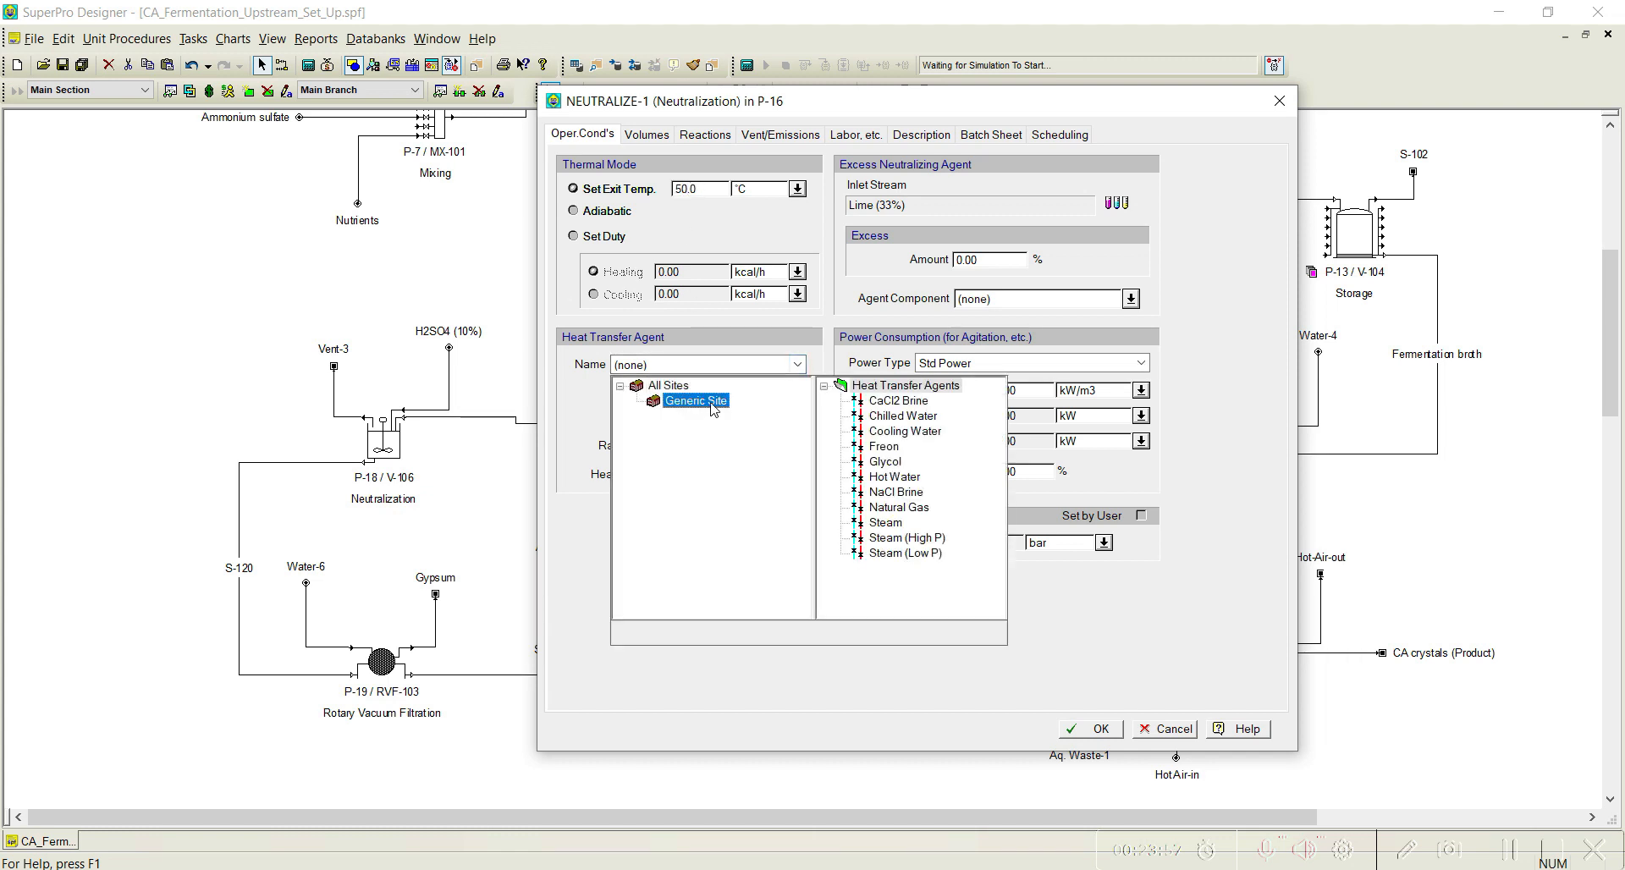
left_click(912, 433)
left_click(1269, 177)
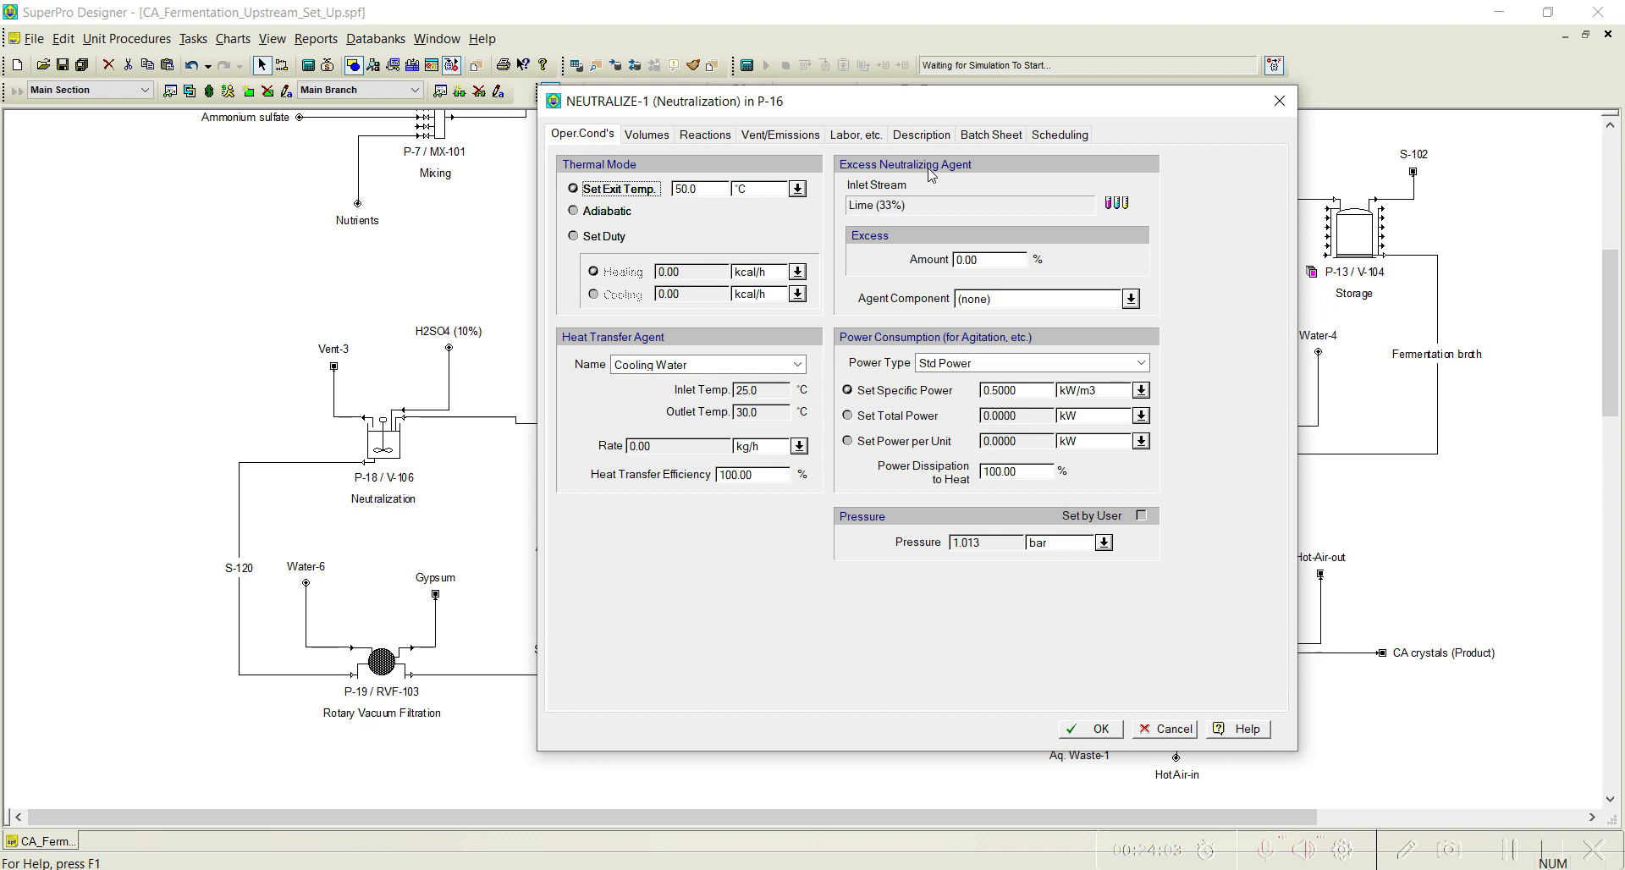
Check the Lime (33%) inlet stream and specify a 5% excess of neutralizing agent with Ca(OH)2 as the agent component.
left_click(1116, 204)
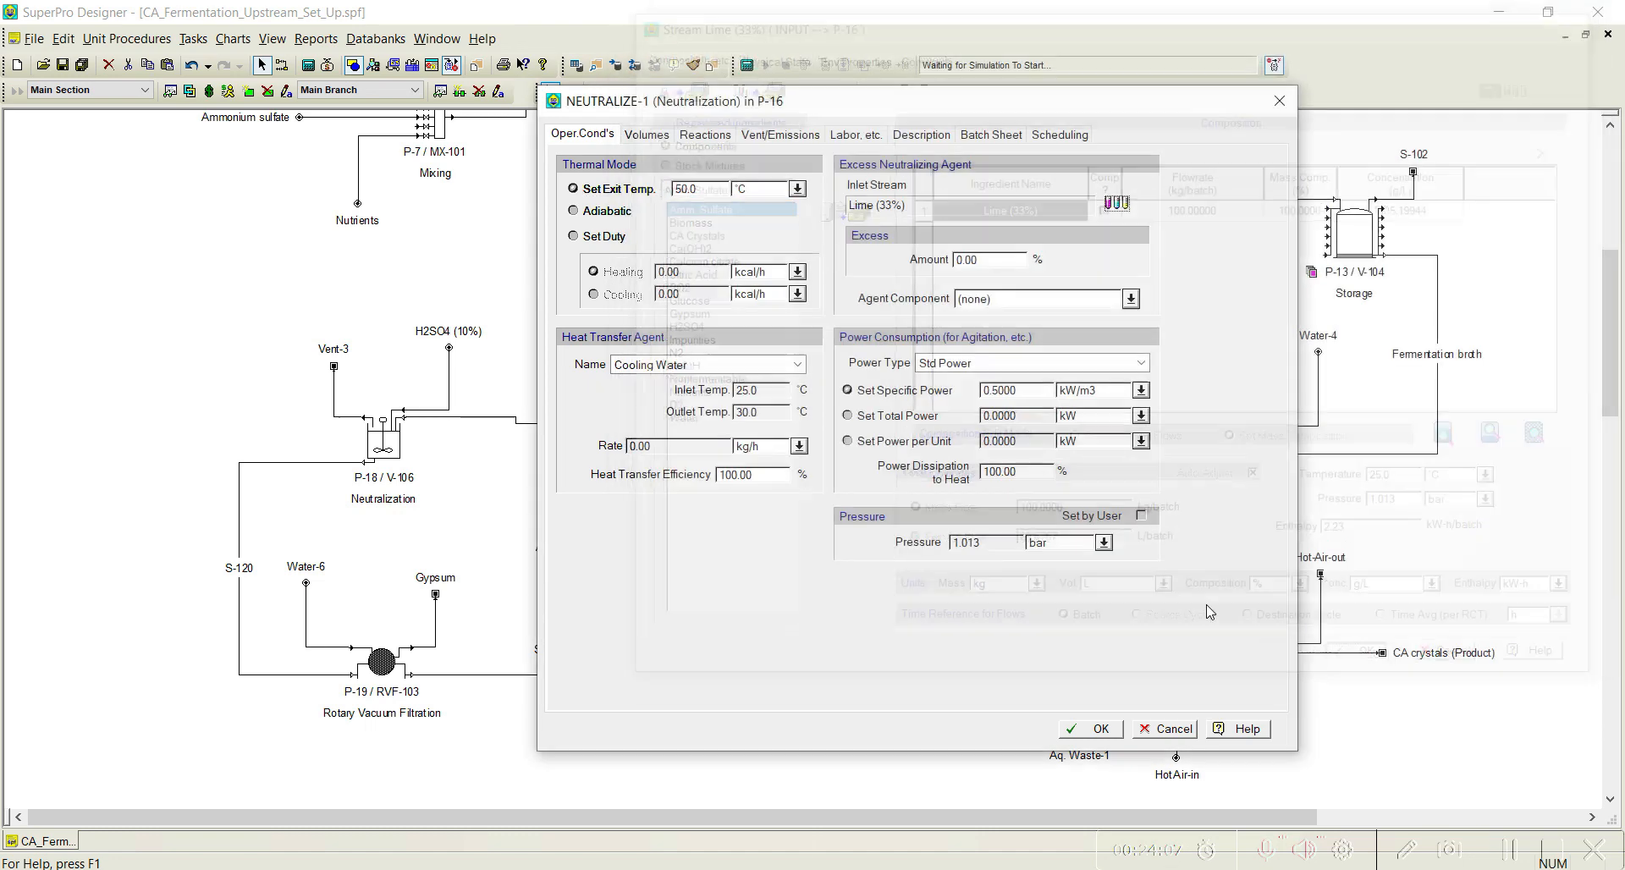
left_click(1369, 667)
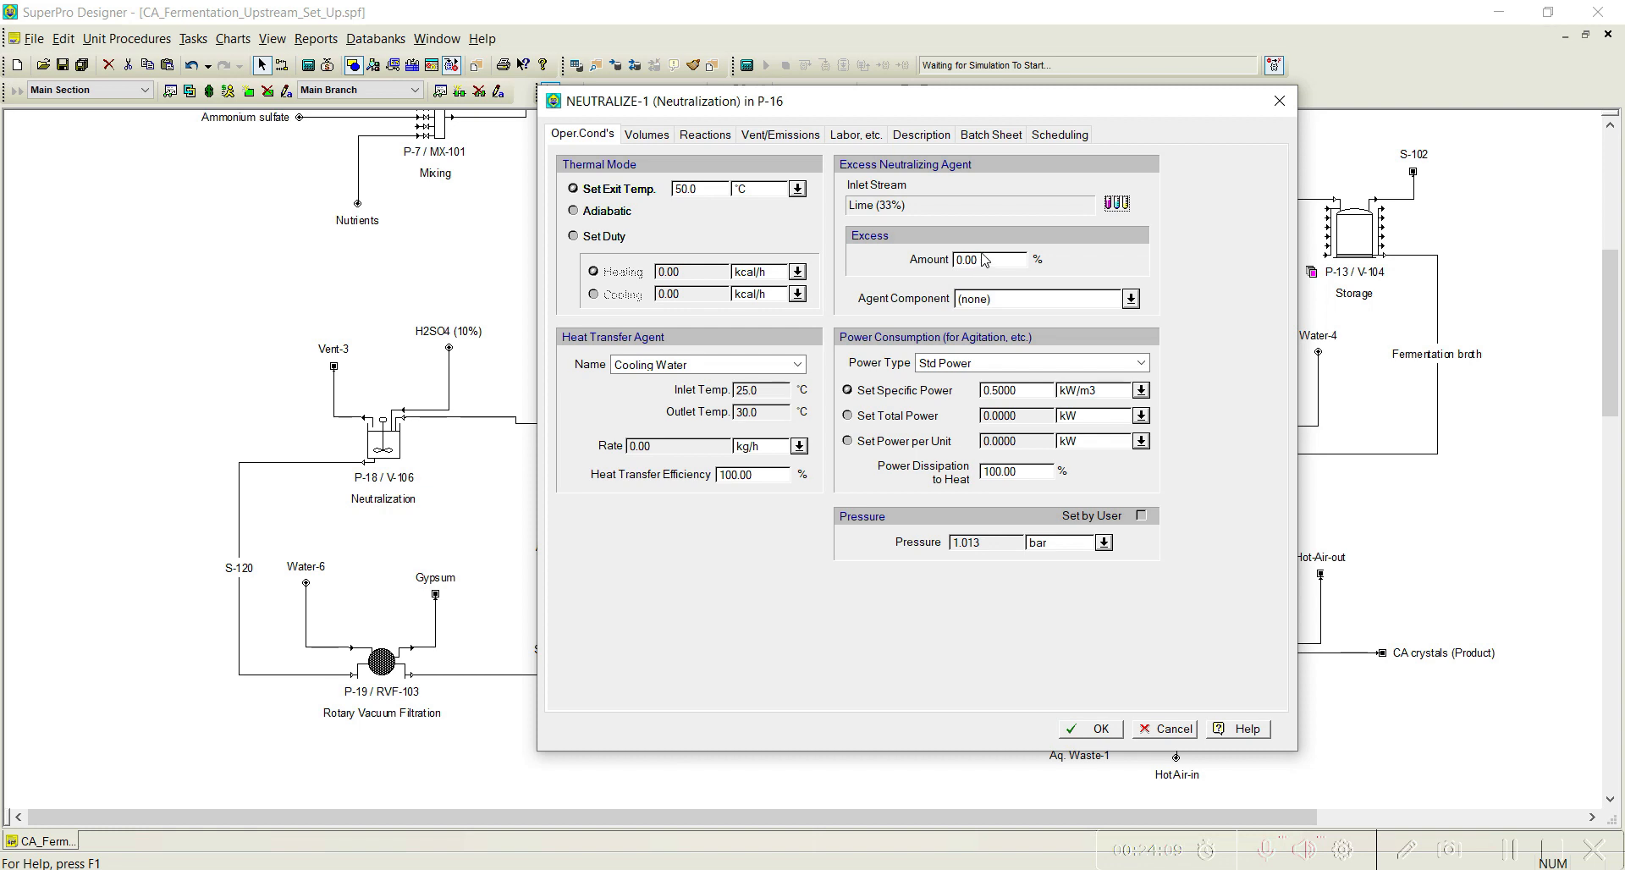
double_click(982, 259)
type("5.00")
left_click(1130, 298)
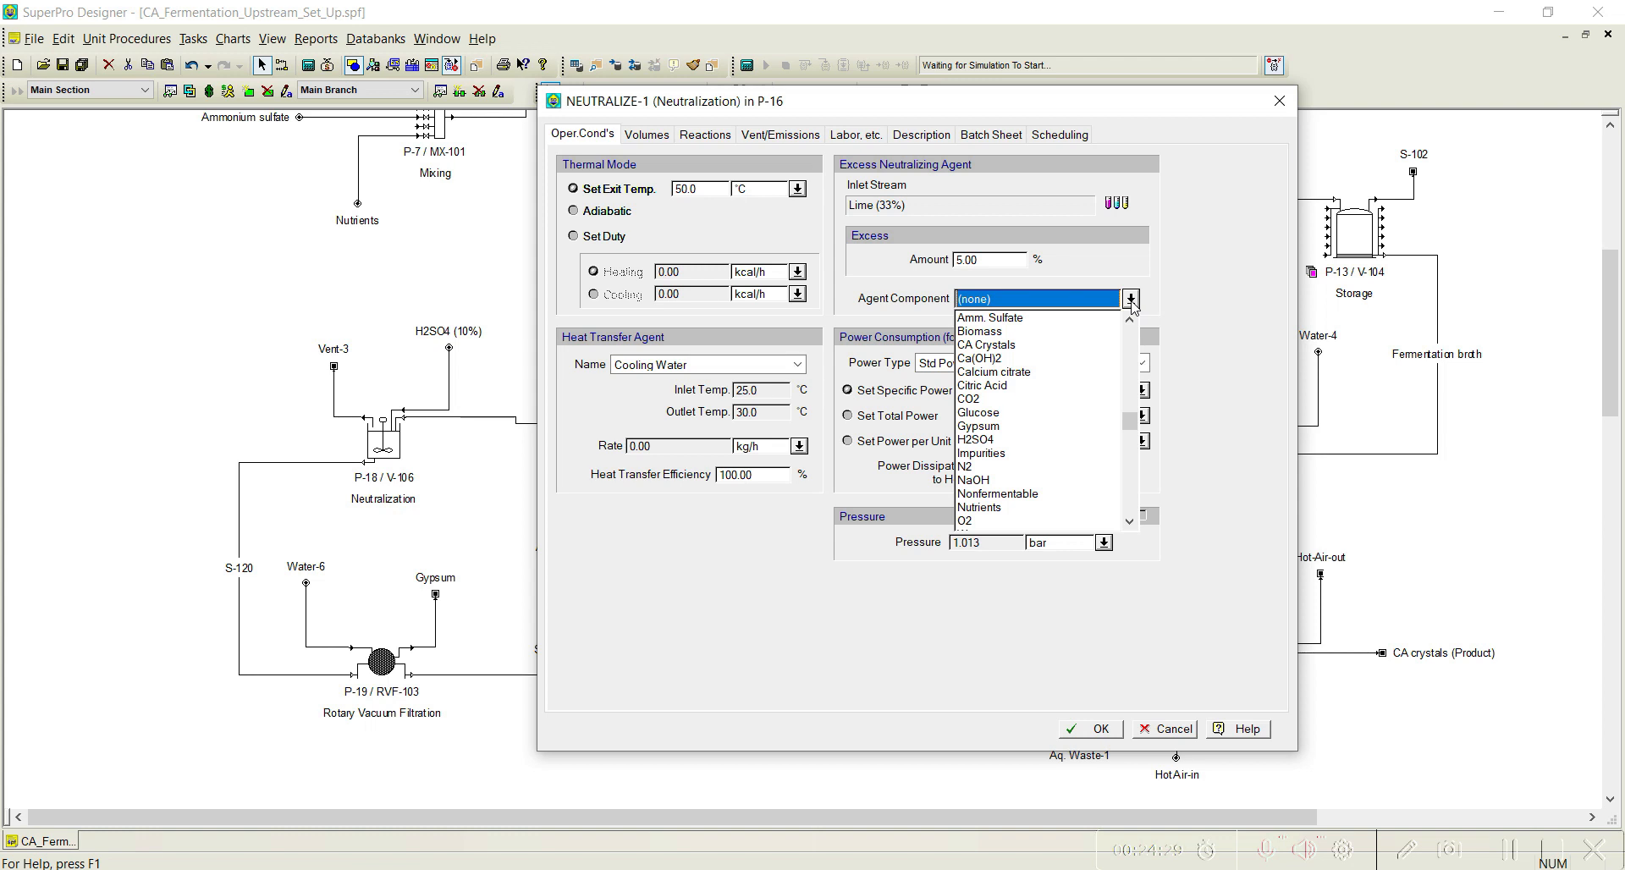
left_click(1002, 360)
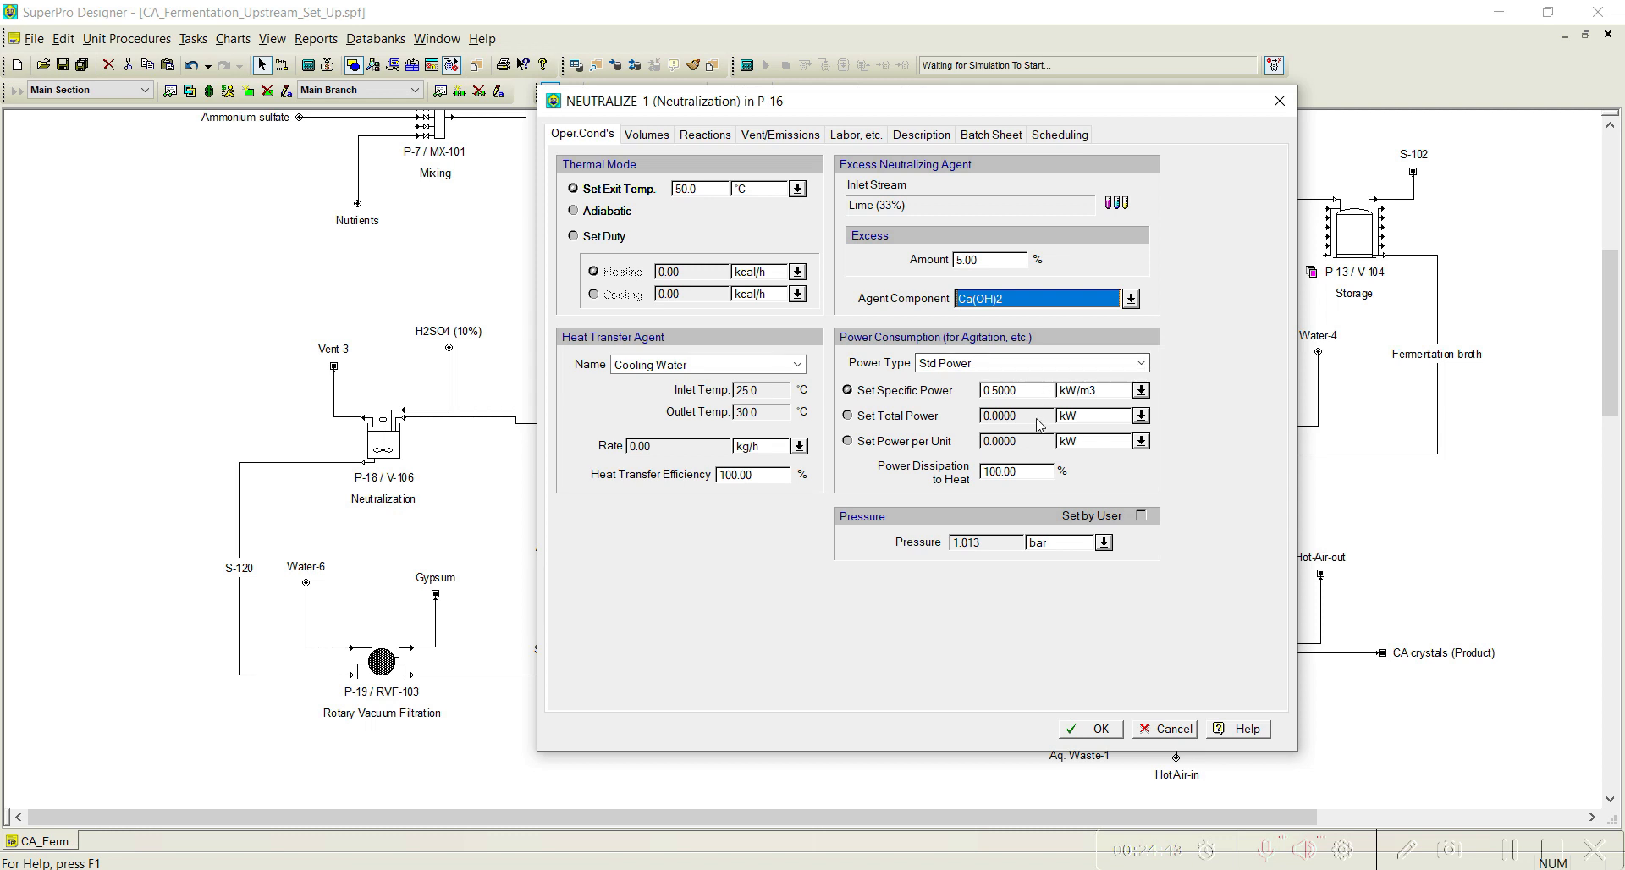
Set NEUTRALIZE-1's specific agitation power to 0.1 kW/m3 and view its volume design specifications.
double_click(1015, 390)
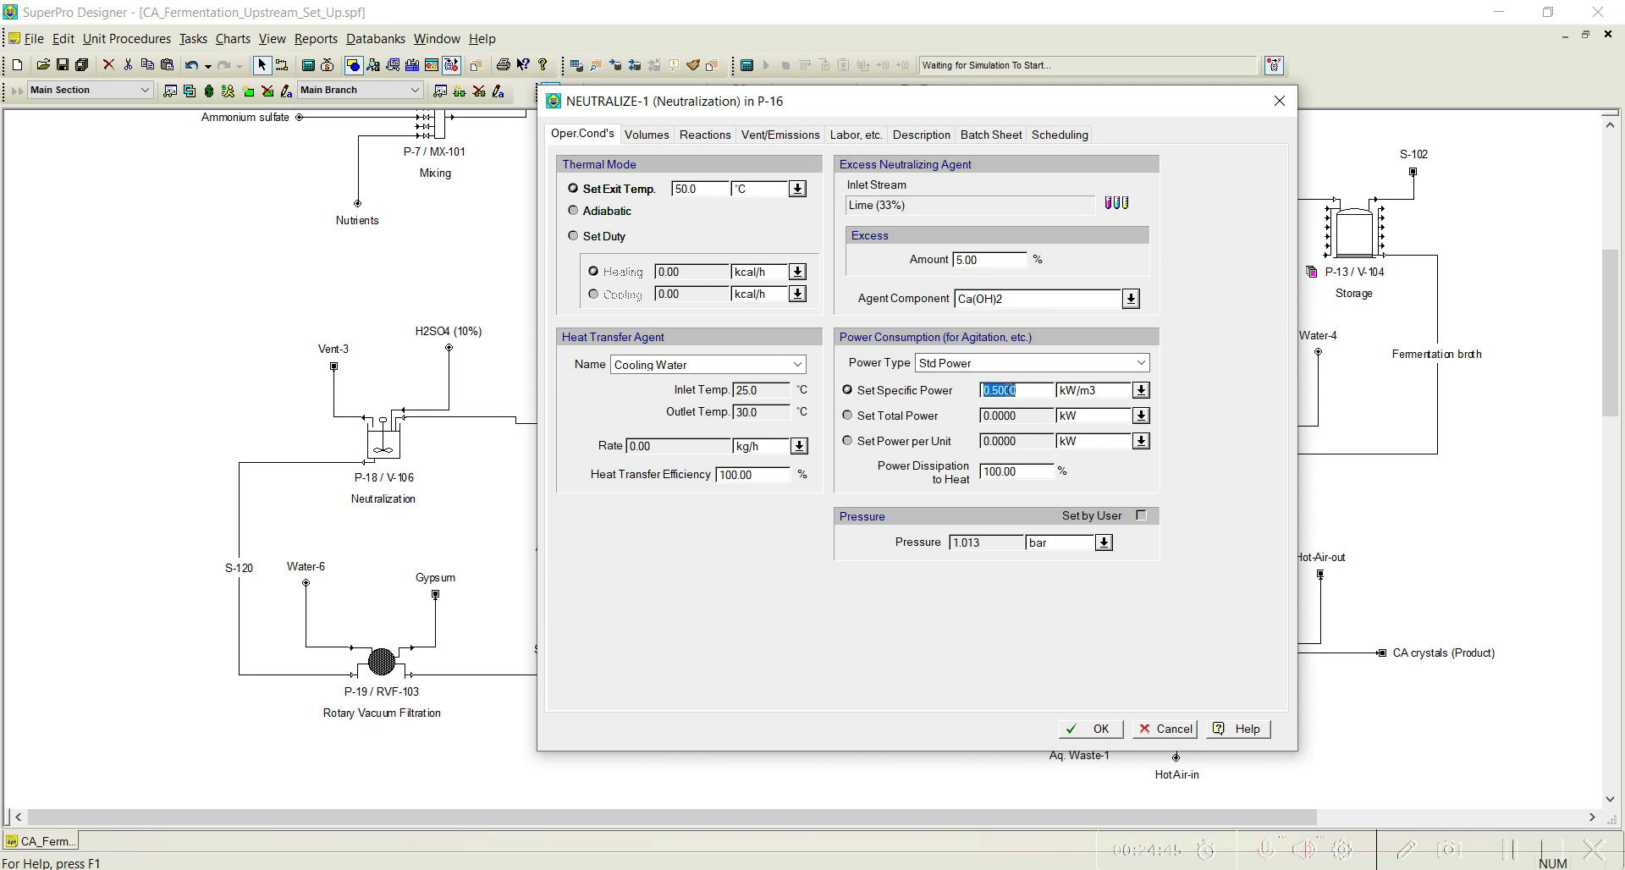
type("0.1")
left_click(659, 134)
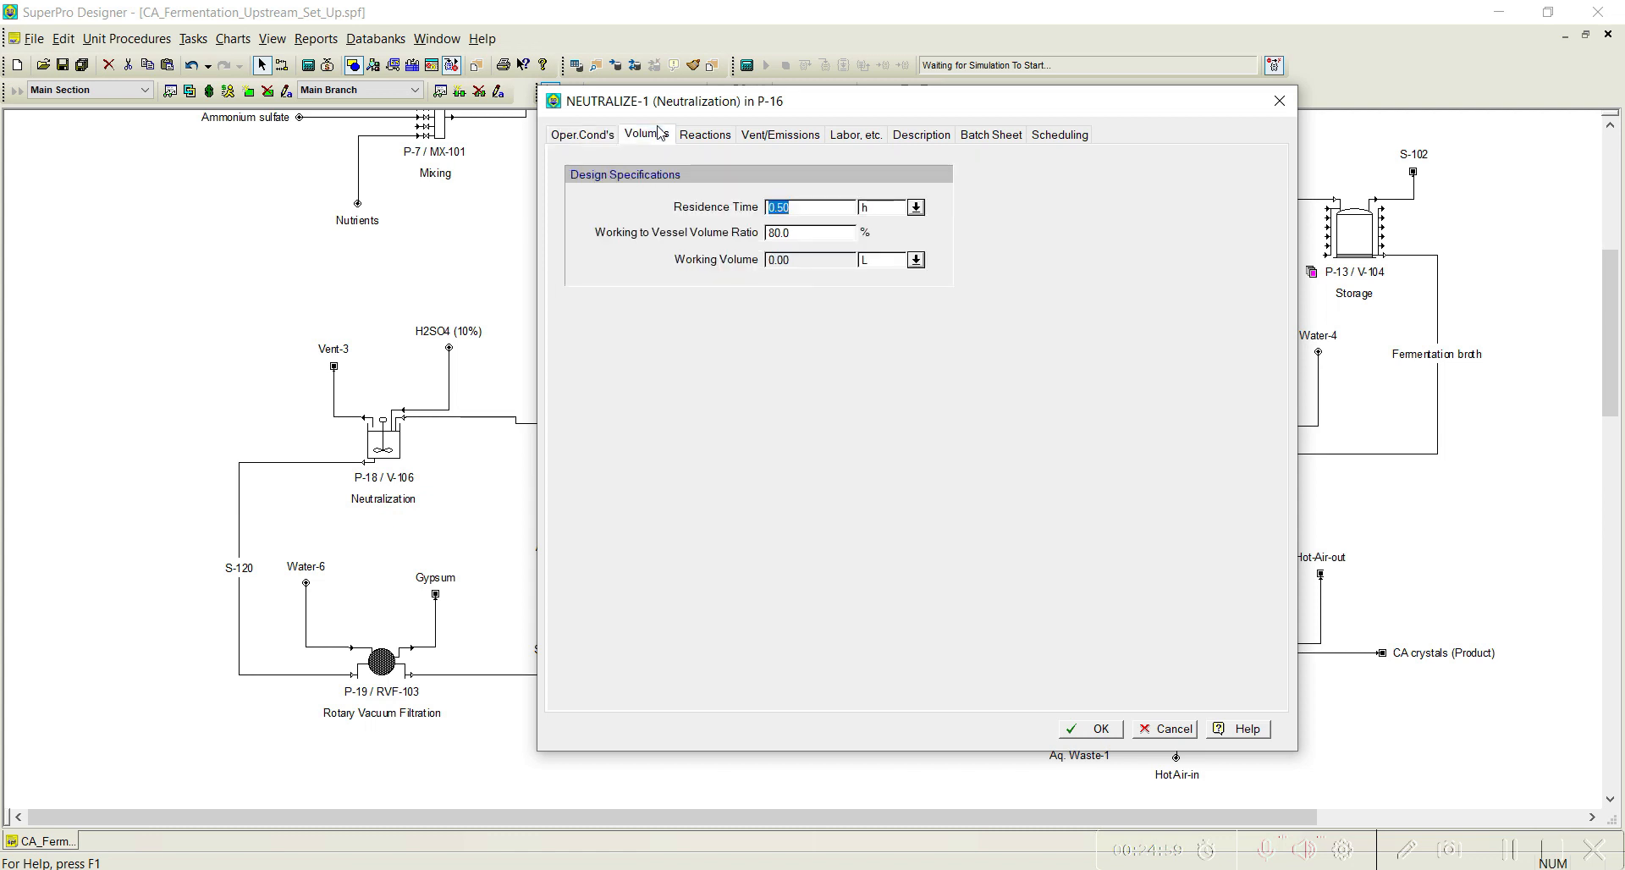
Open the stoichiometry of NEUTRALIZE-1's Reaction #1 and add Ca(OH)2 and Citric Acid as reactants.
left_click(706, 135)
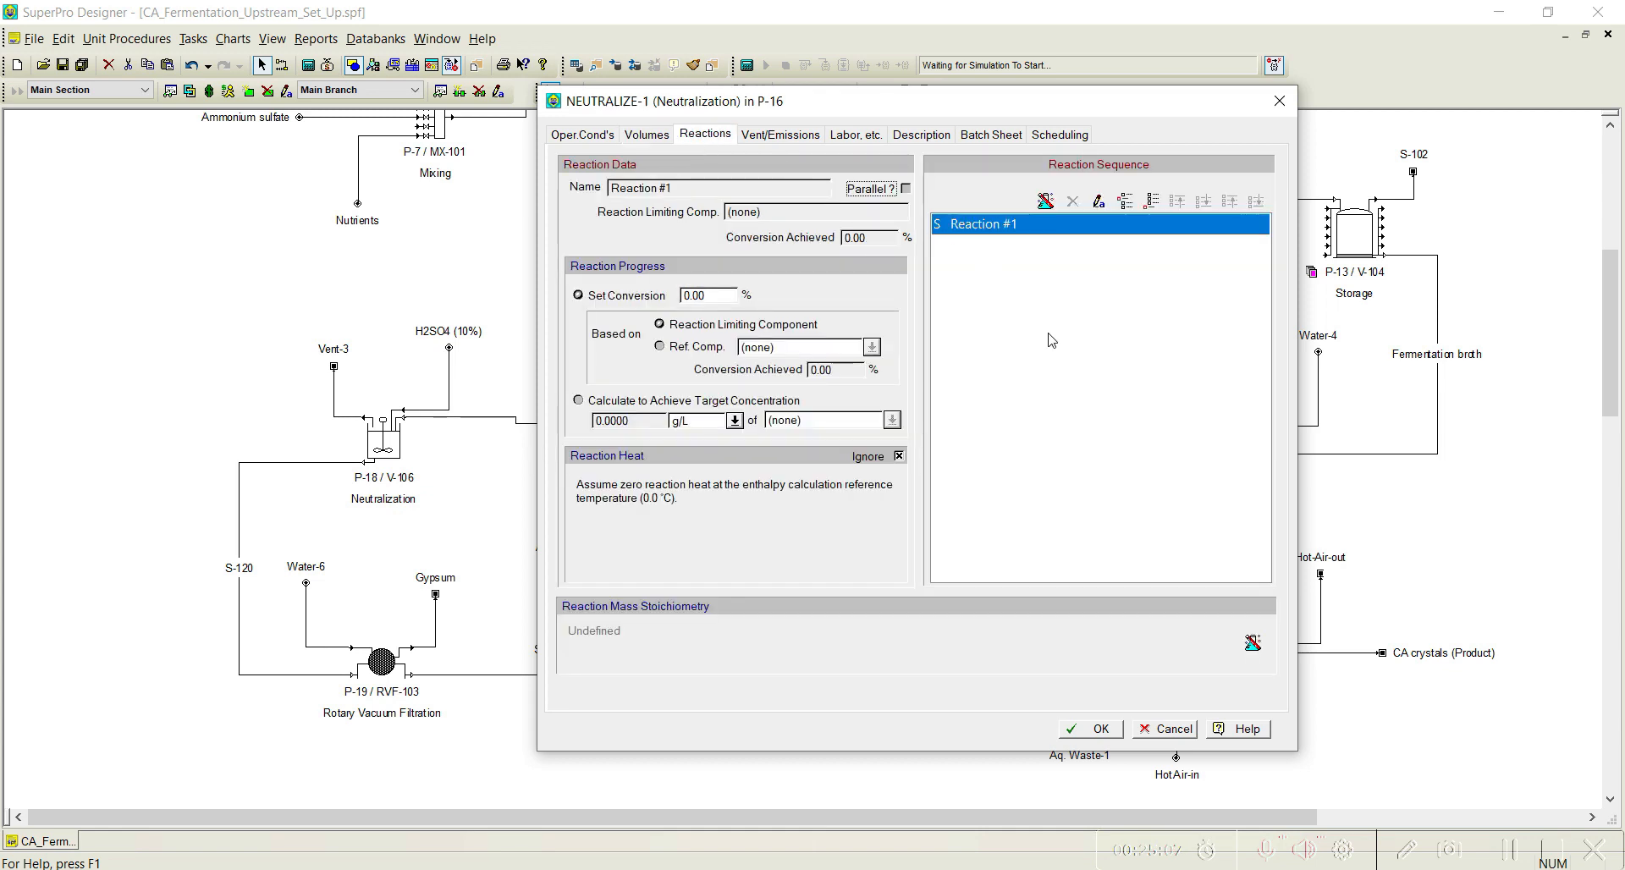
left_click(1046, 203)
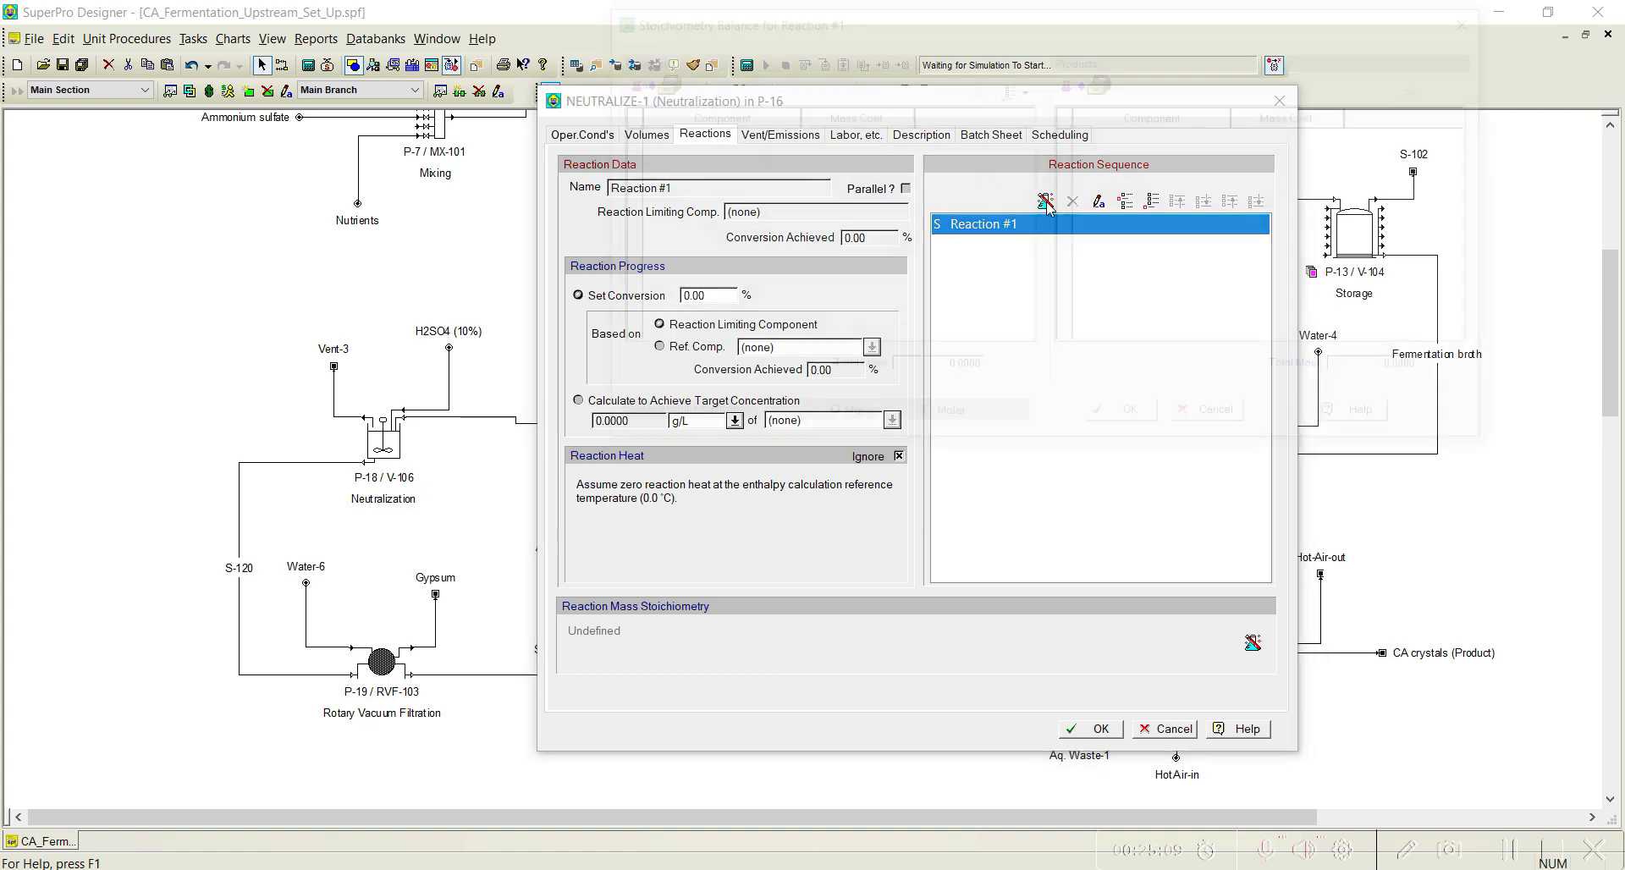
left_click(1019, 93)
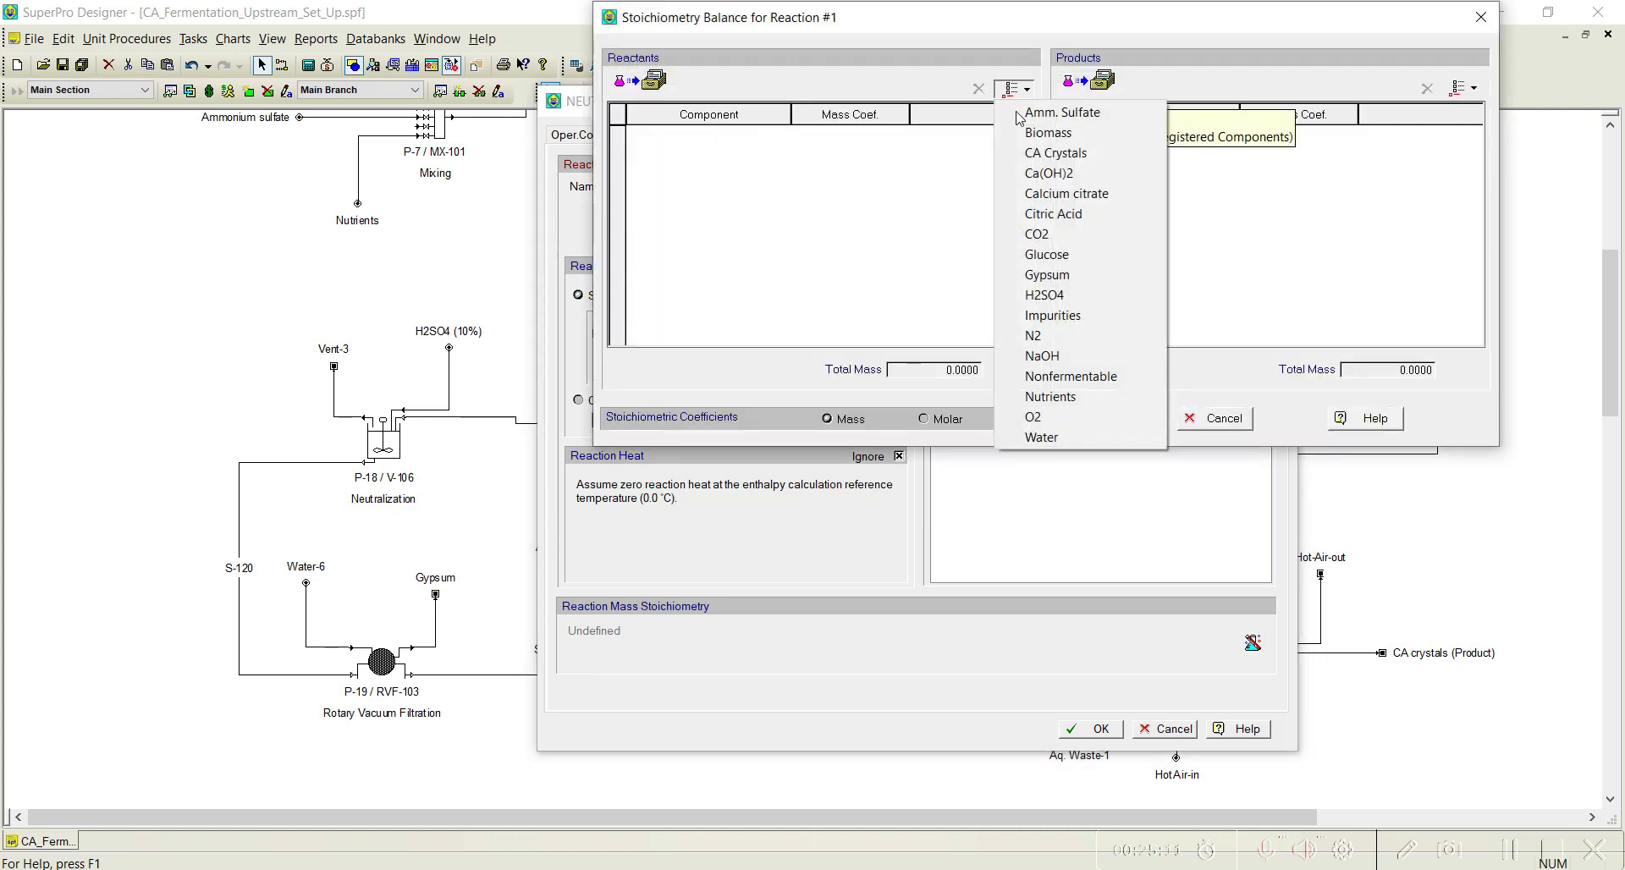
left_click(1048, 173)
left_click(1019, 90)
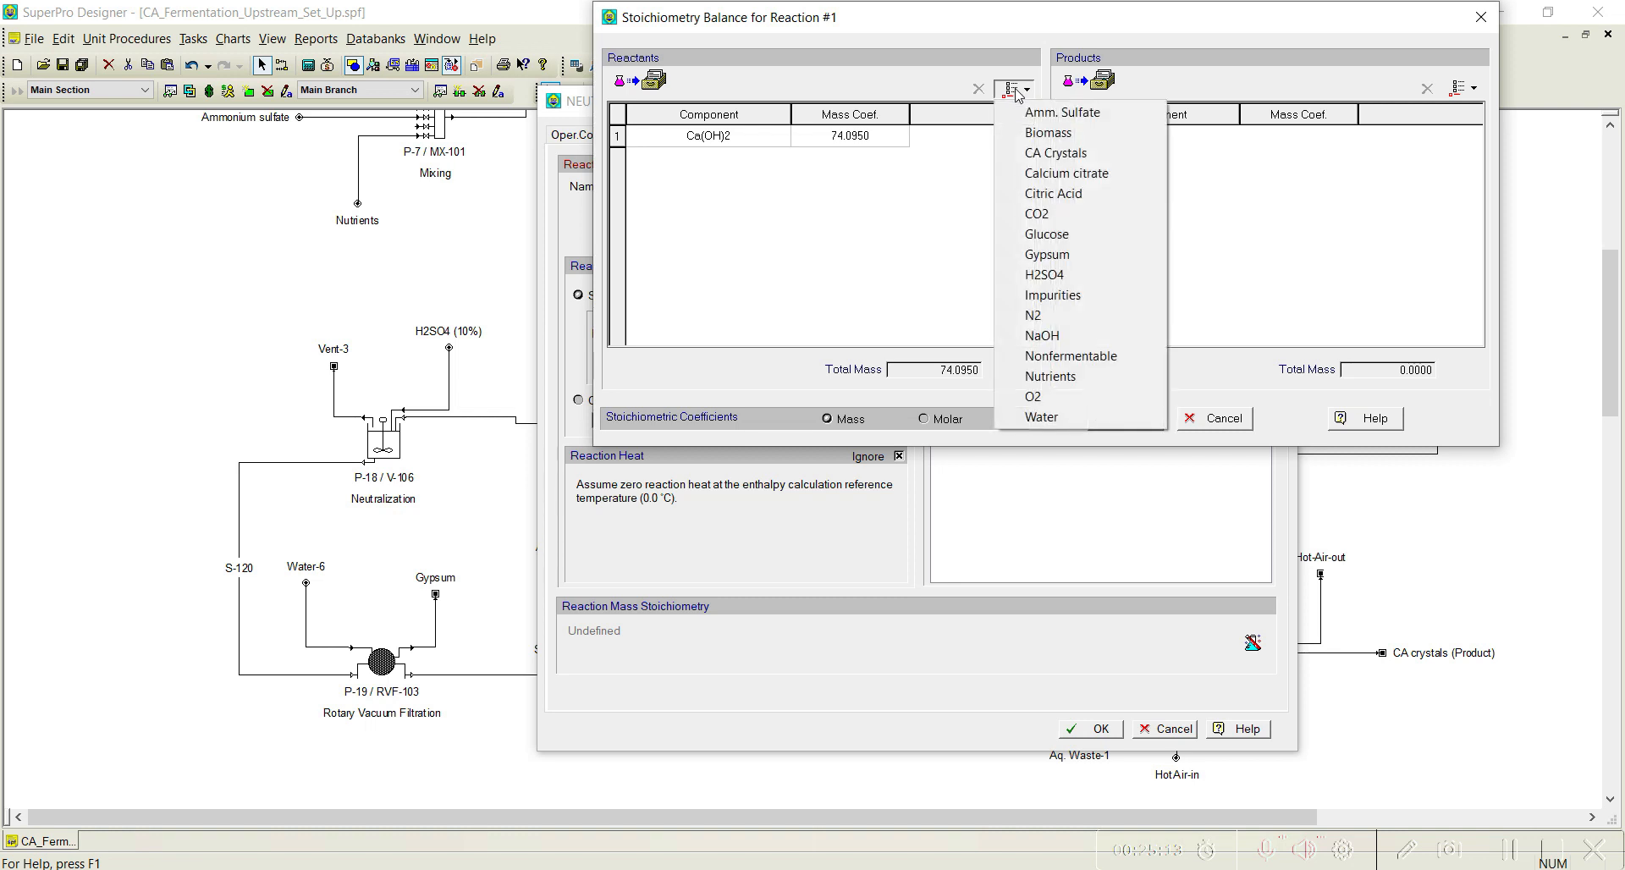
left_click(1033, 195)
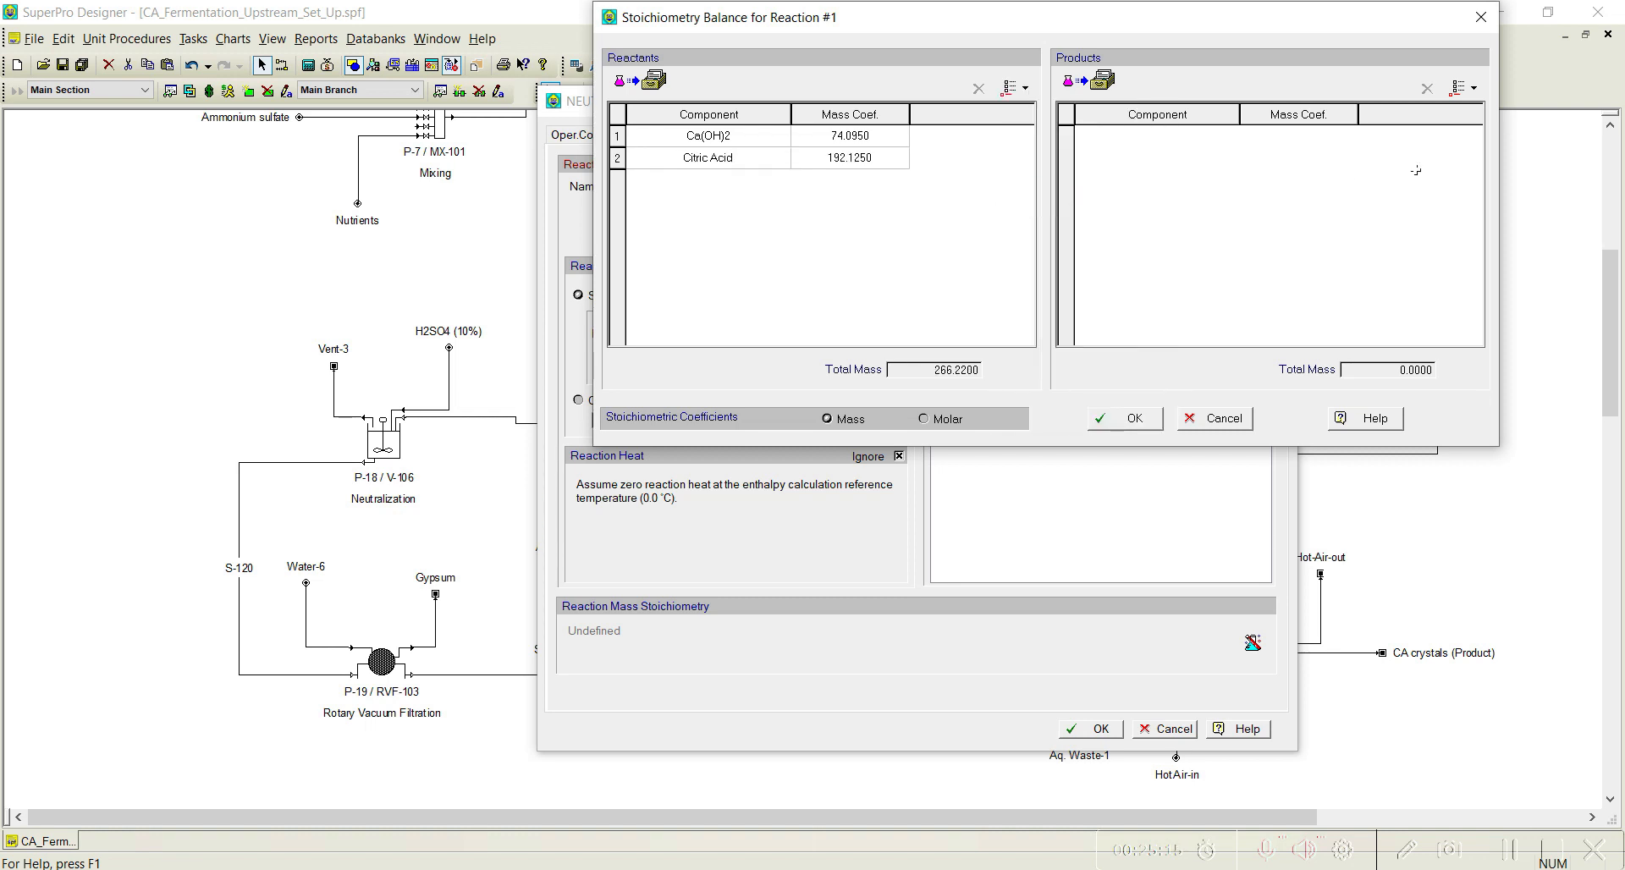
Add Calcium citrate and Water as the products of Reaction #1.
left_click(1473, 89)
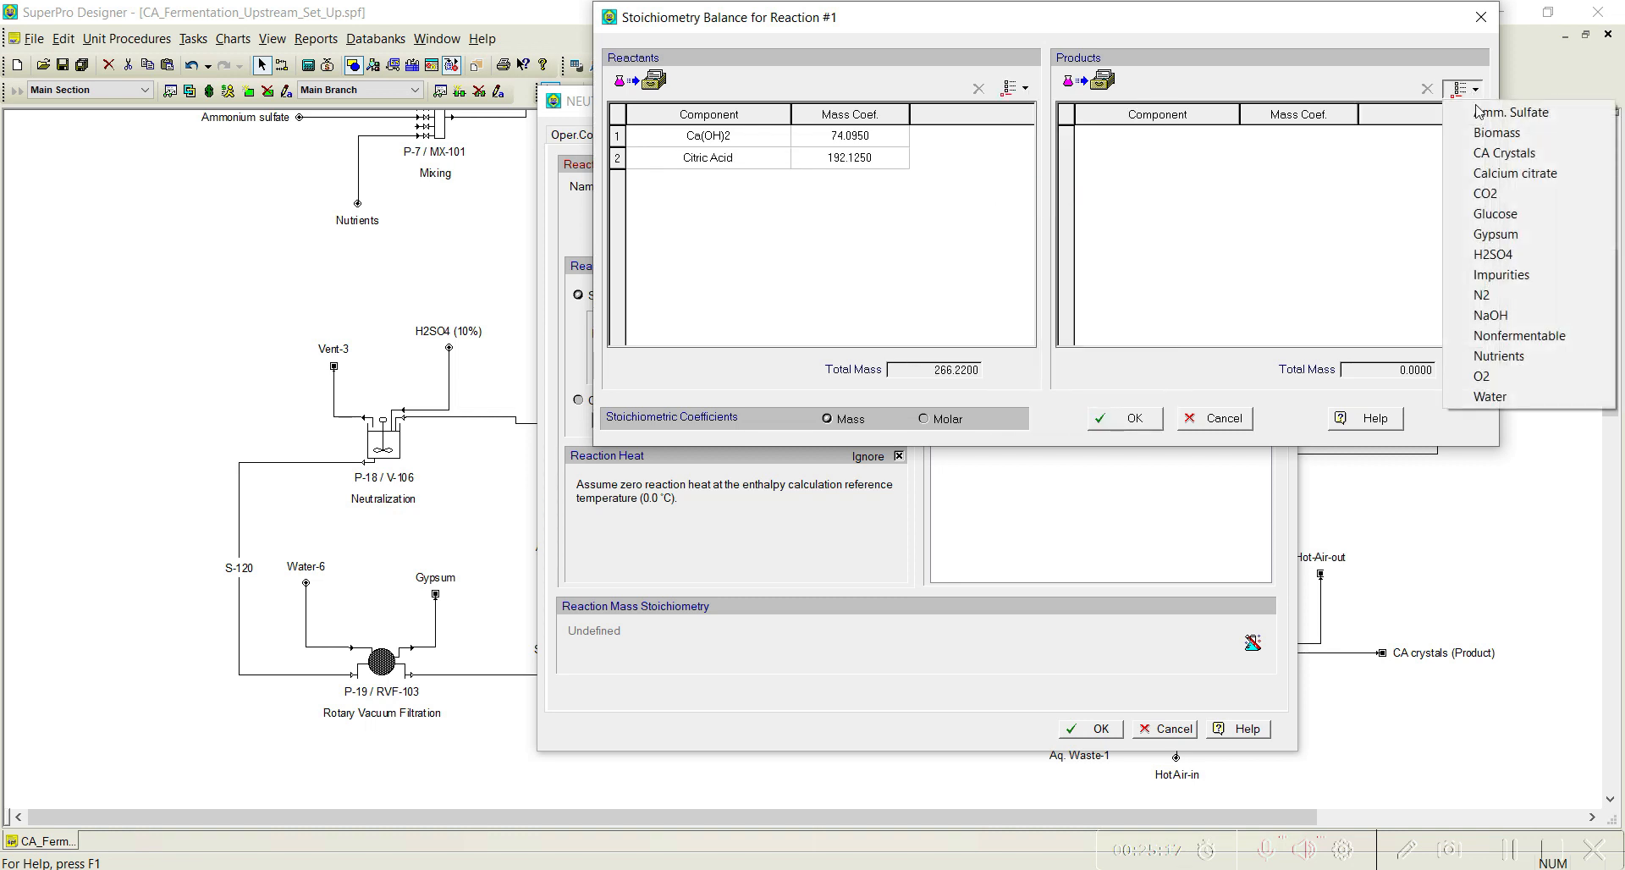
left_click(1494, 175)
left_click(1474, 89)
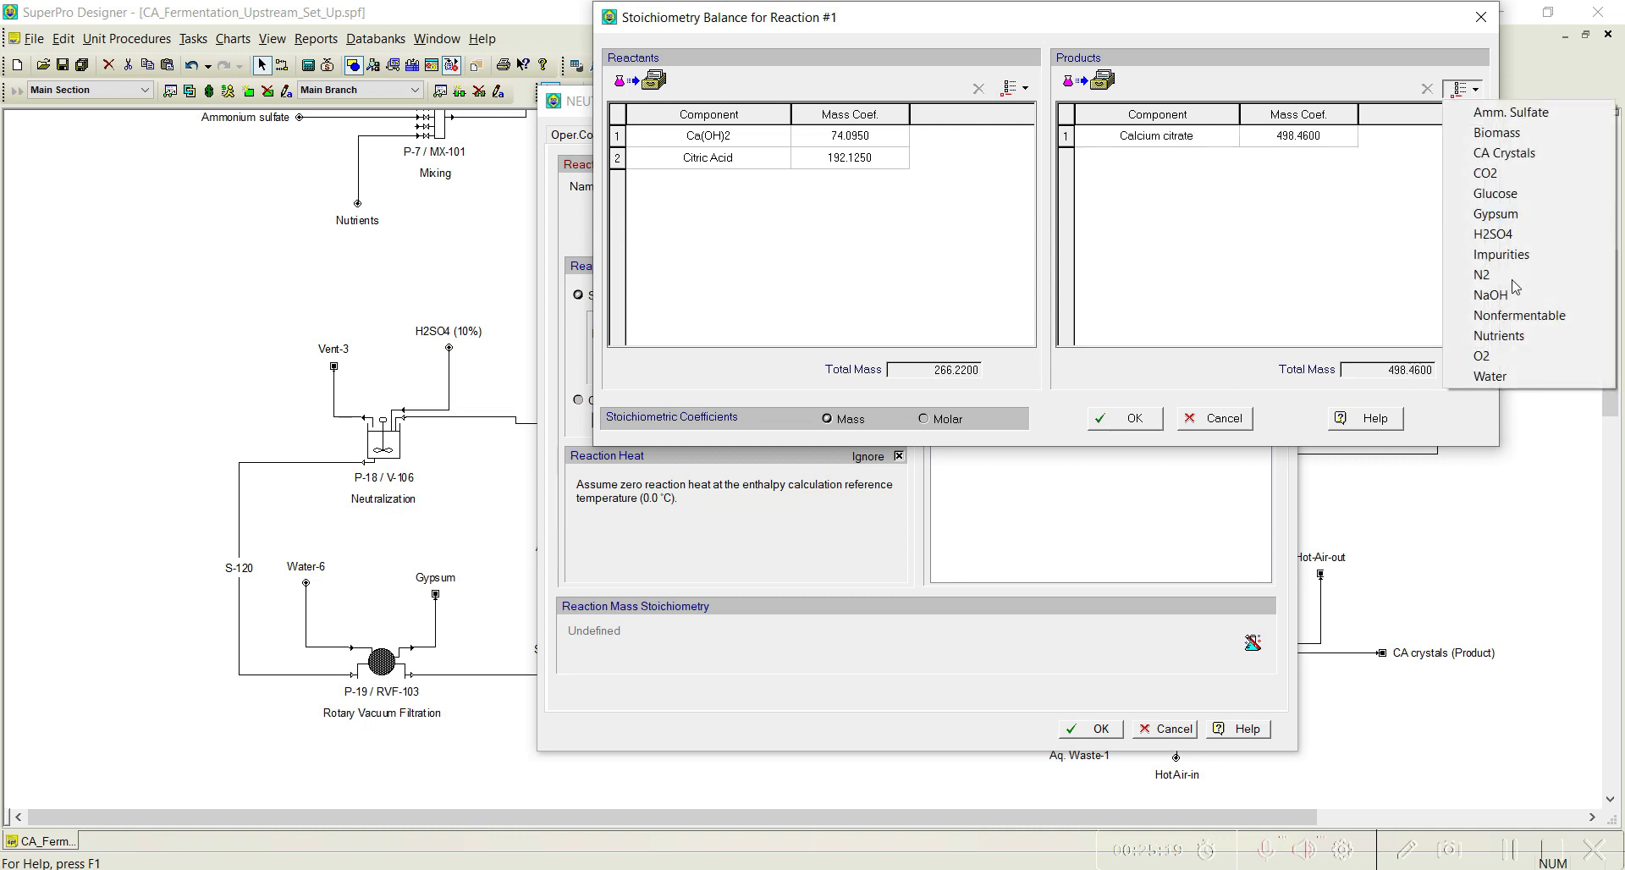
left_click(1528, 381)
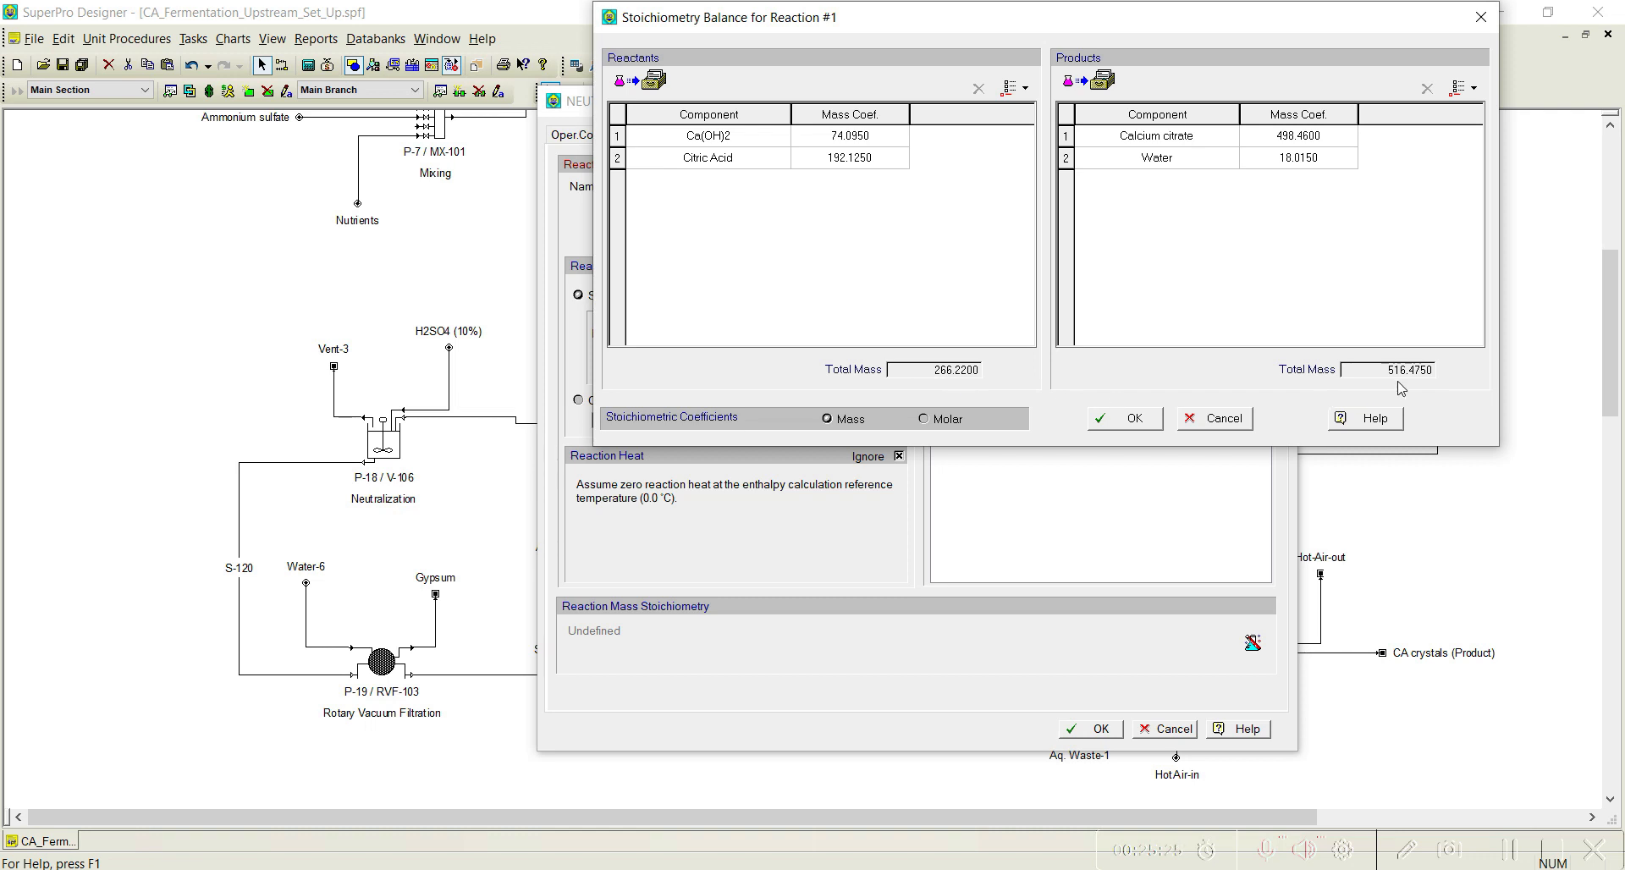
Use molar coefficients of 3 Ca(OH)2 and 2 Citric Acid to 1 Calcium citrate and 6 Water, and accept the stoichiometry.
left_click(923, 419)
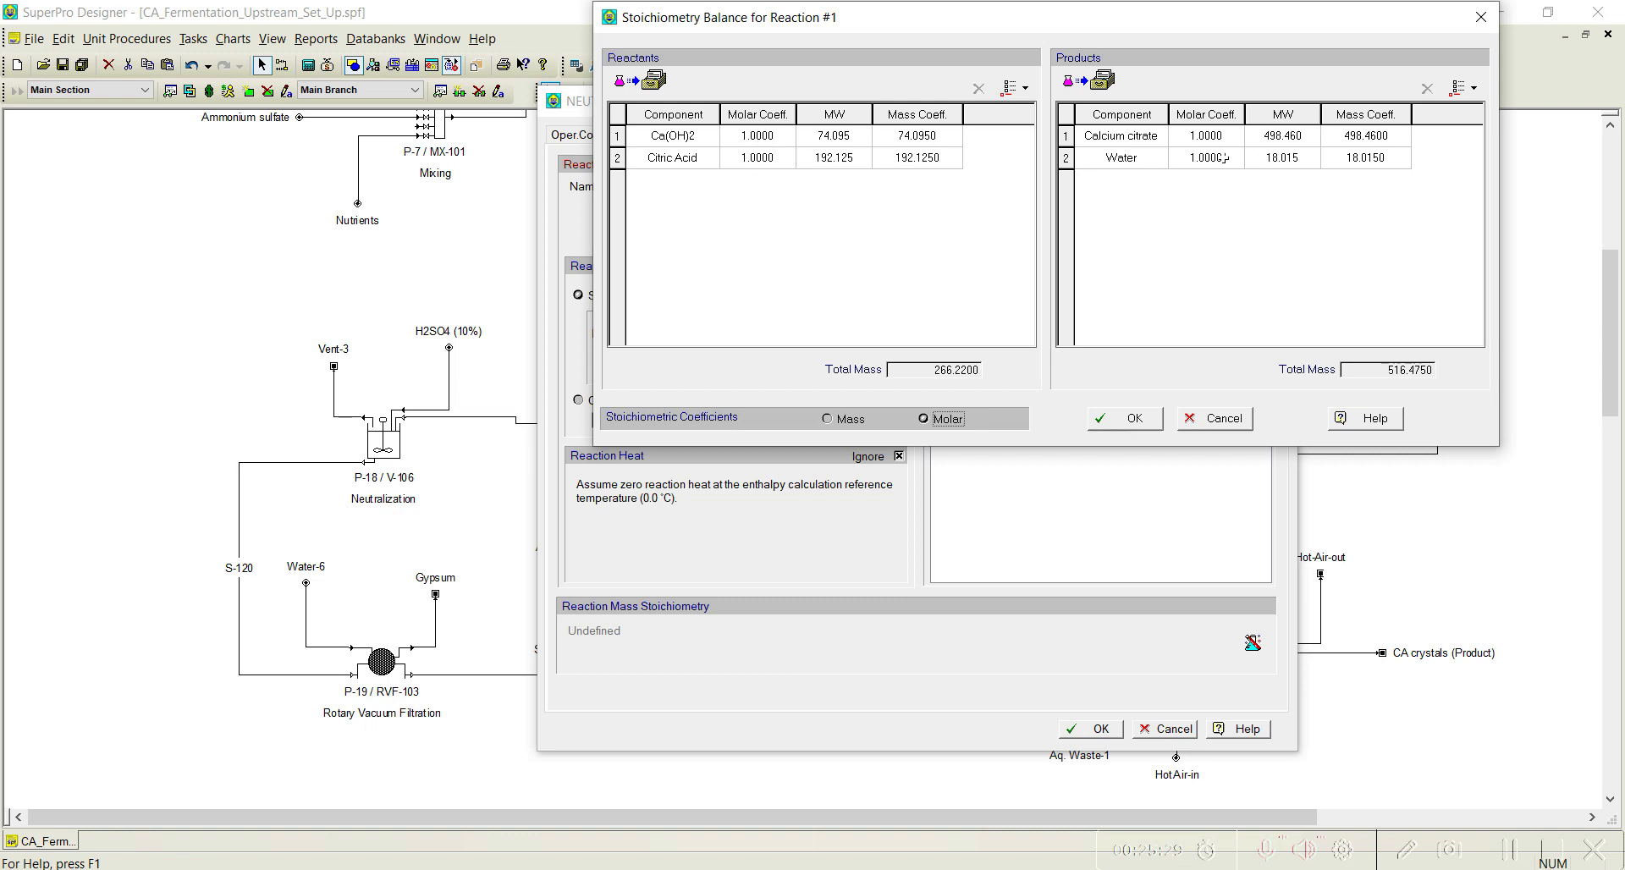
left_click(749, 141)
key("BackSpace")
type("3")
key("Return")
type("2")
left_click(1188, 137)
left_click(1214, 156)
type("6")
key("Tab")
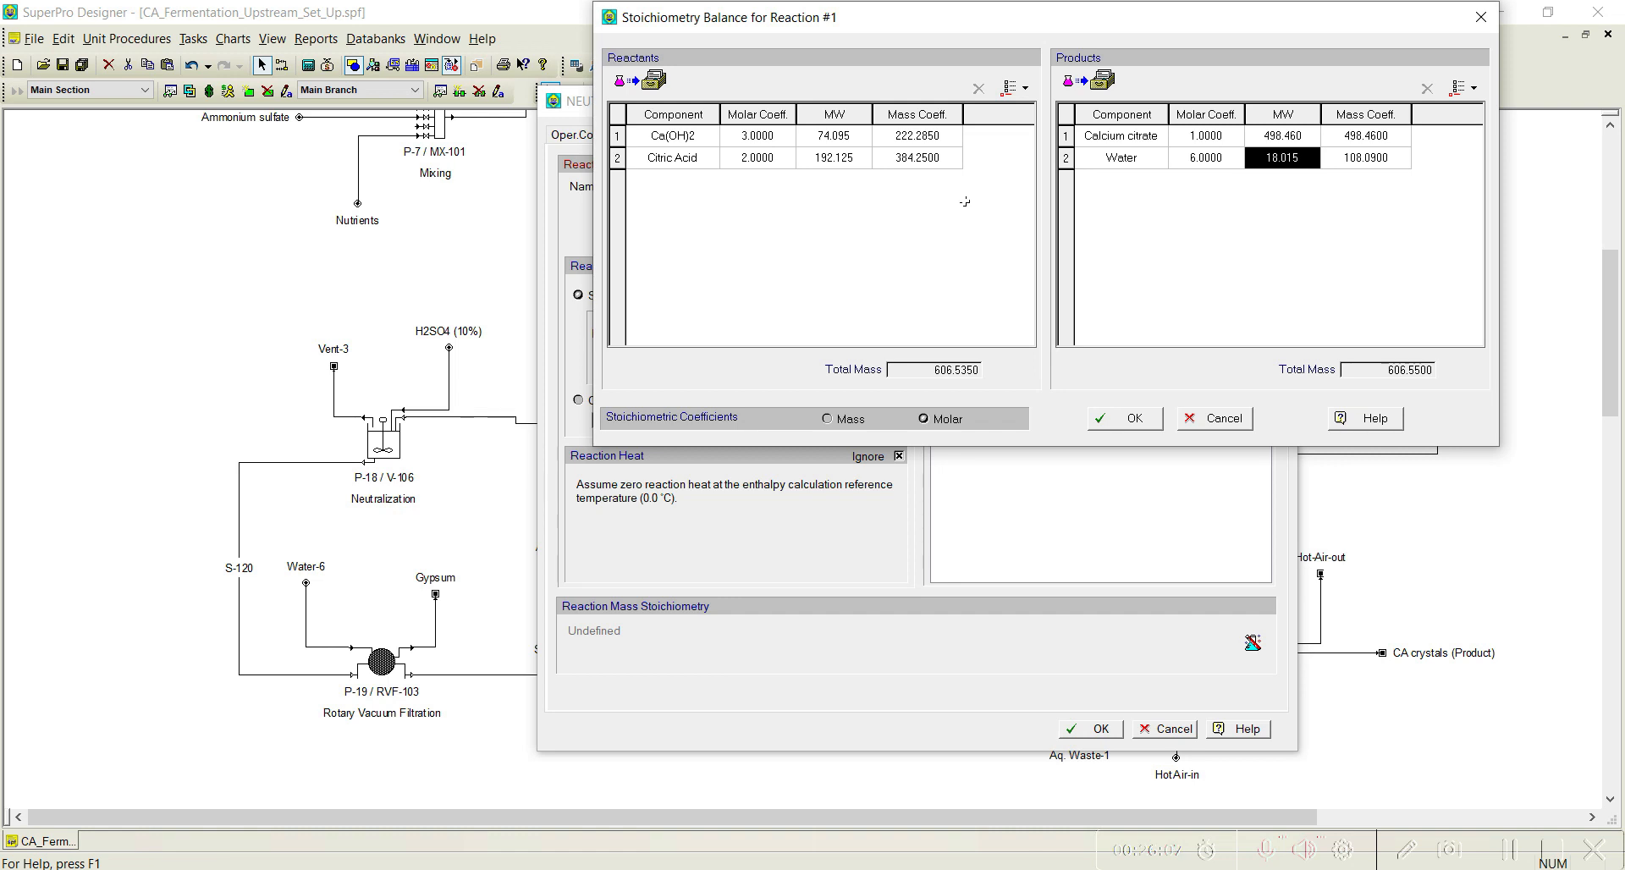
left_click(1134, 418)
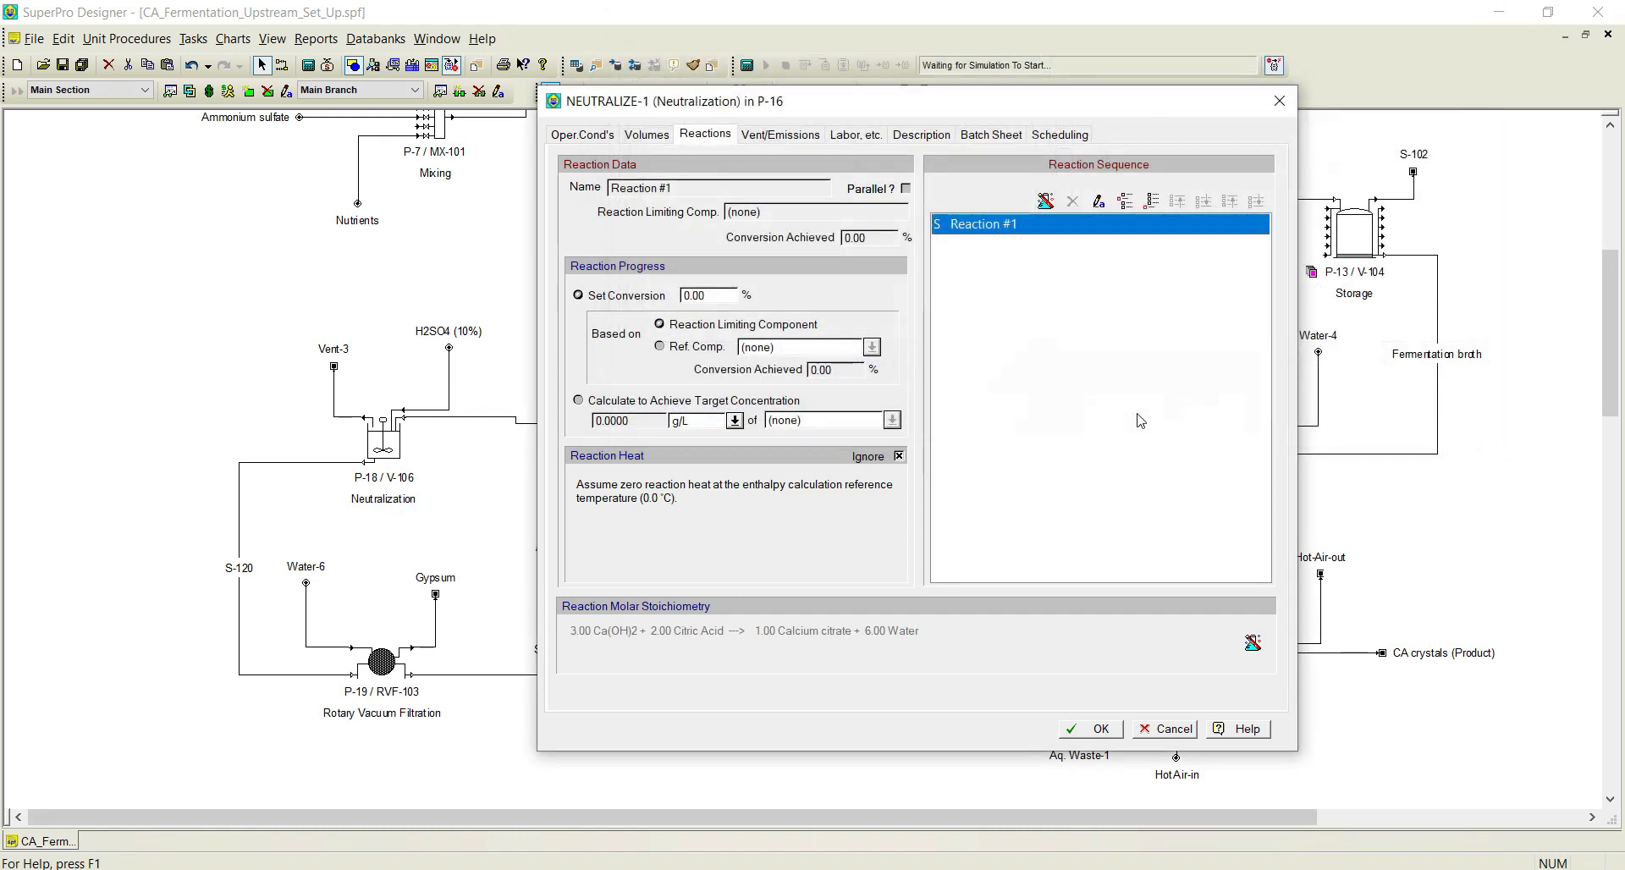
Set Reaction #1's conversion to 99.50% and include its reaction heat with Ca(OH)2 as reference component.
double_click(706, 295)
type("99.50")
left_click(895, 462)
left_click(889, 506)
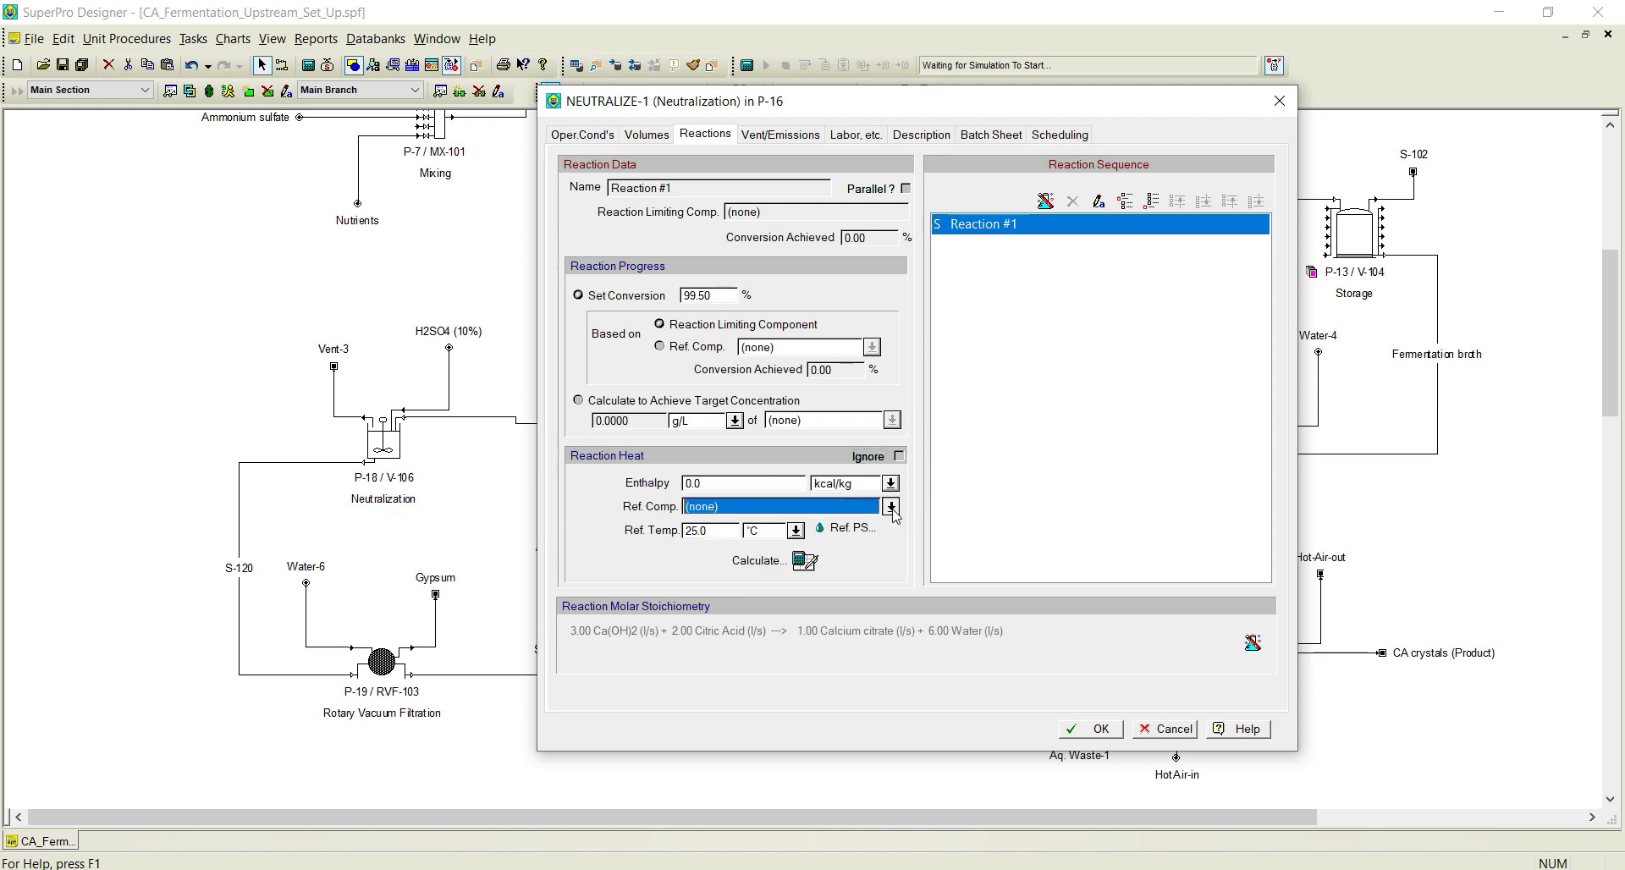
left_click(715, 538)
Set Reaction #1's enthalpy to -1500 kcal/kg at a reference temperature of 50 °C.
left_click(723, 484)
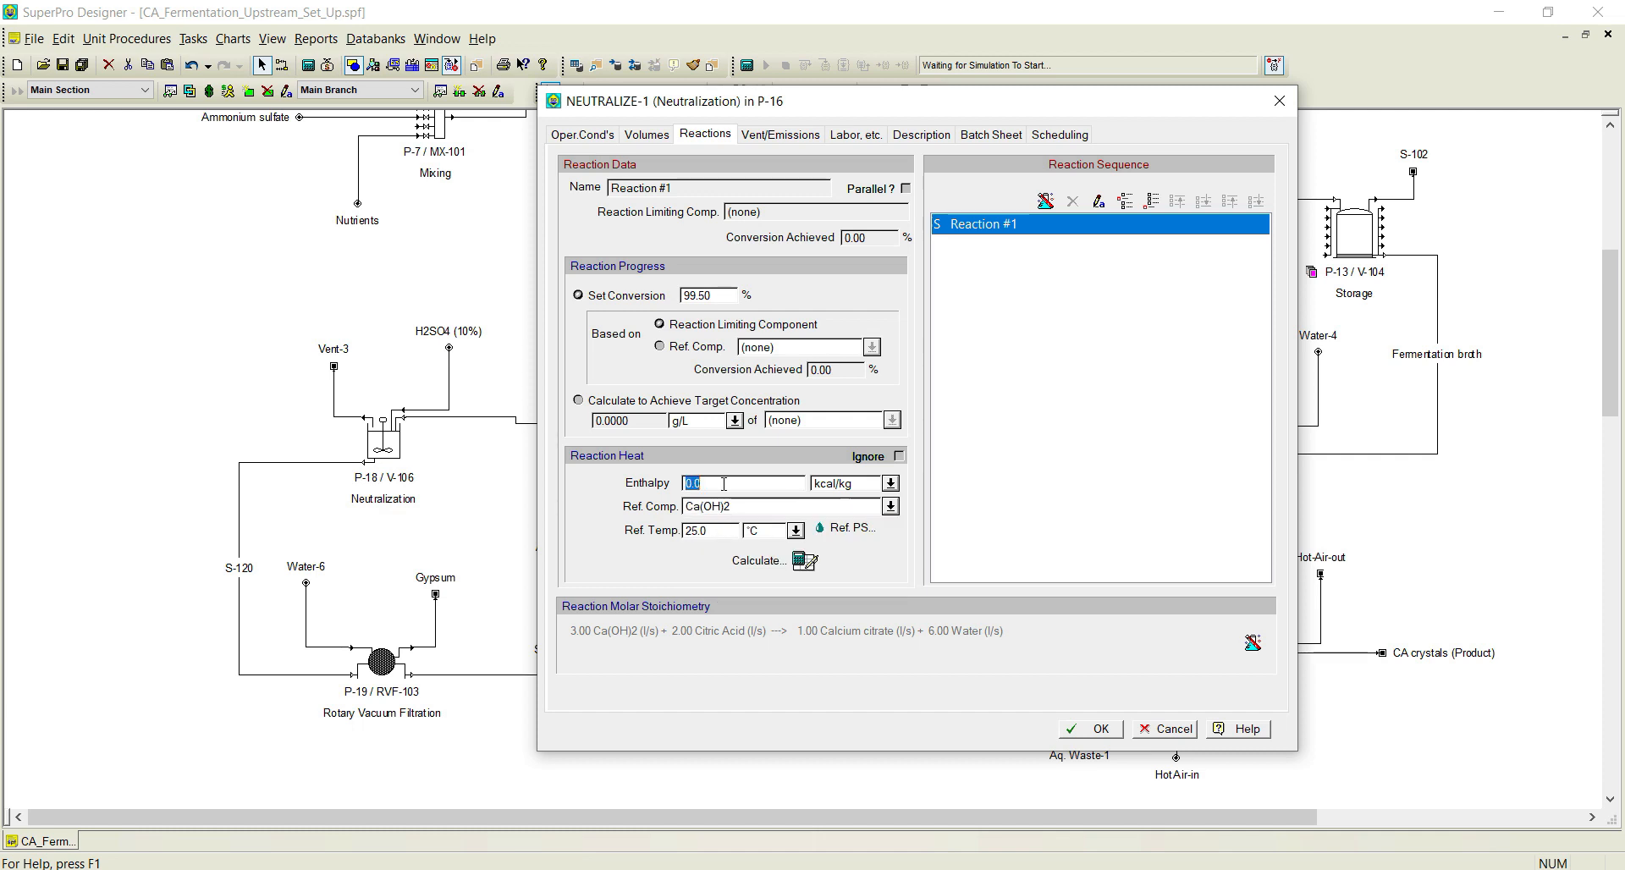
key("Home")
type("-1500")
double_click(720, 532)
type("50")
Set P-16's neutralization residence time to 3 h and working-to-vessel volume ratio to 90%, and accept the operation's settings.
left_click(648, 135)
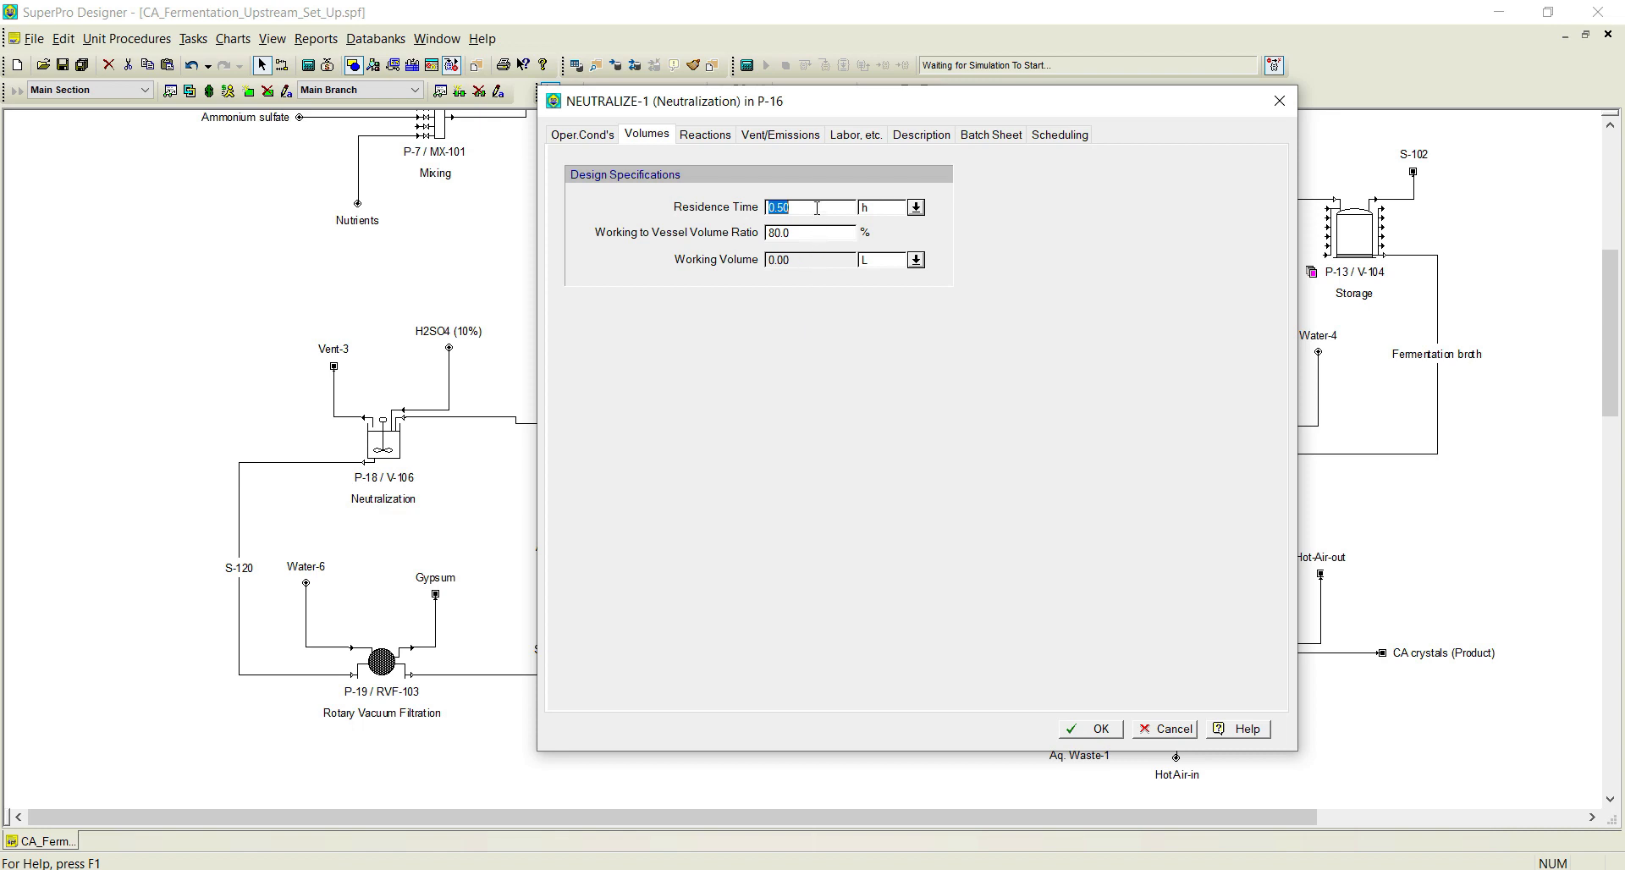
type("3.")
double_click(783, 234)
type("90")
type("0")
left_click(583, 136)
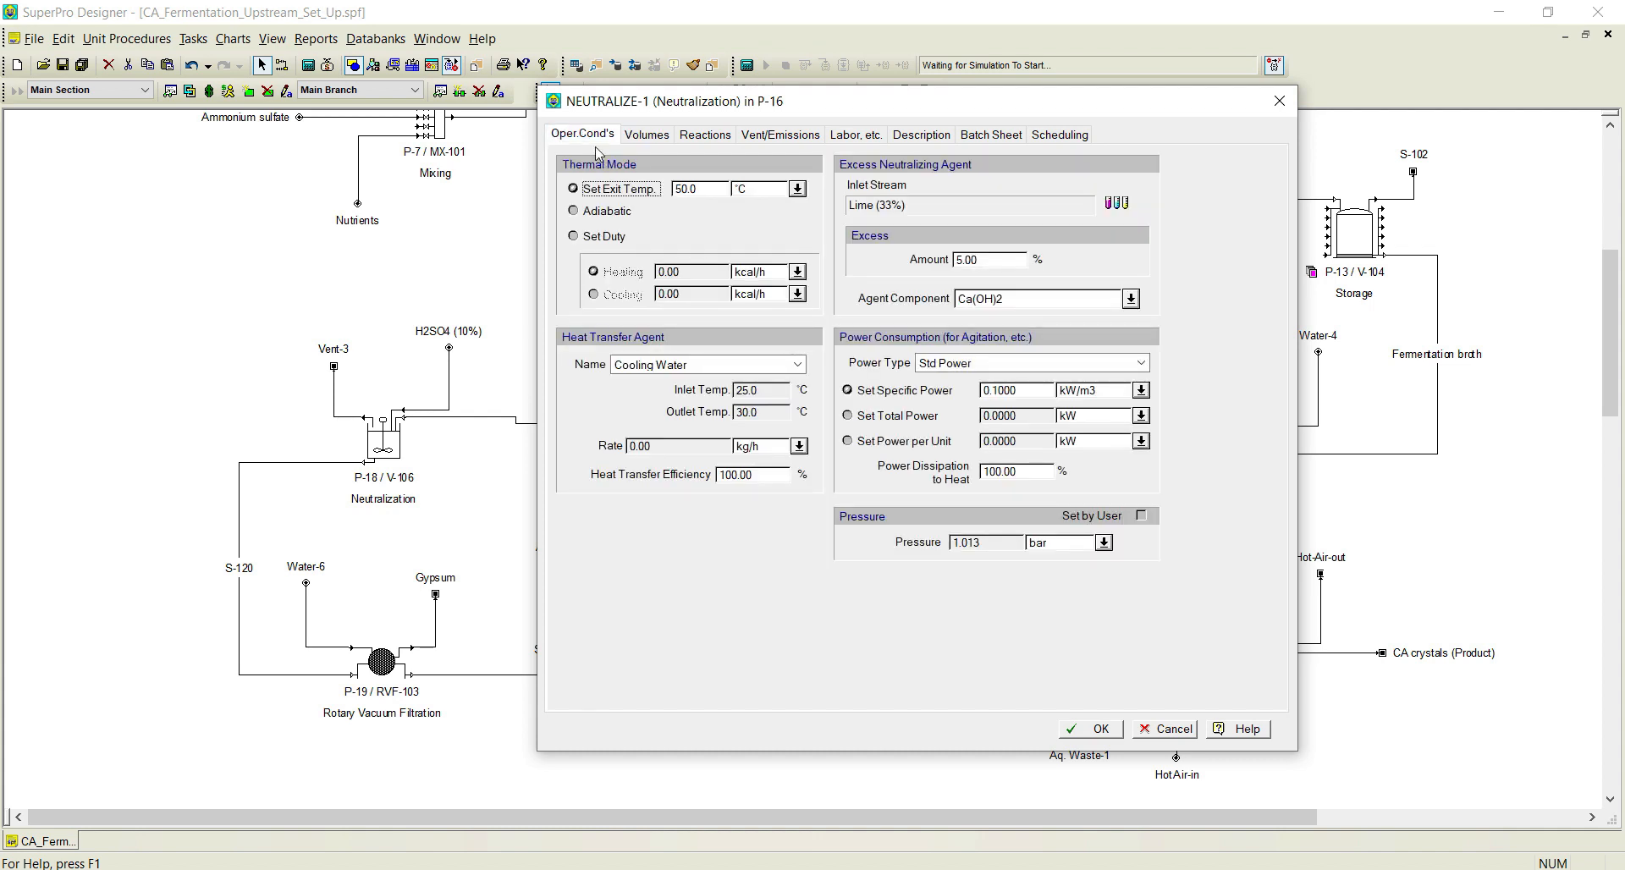
left_click(707, 136)
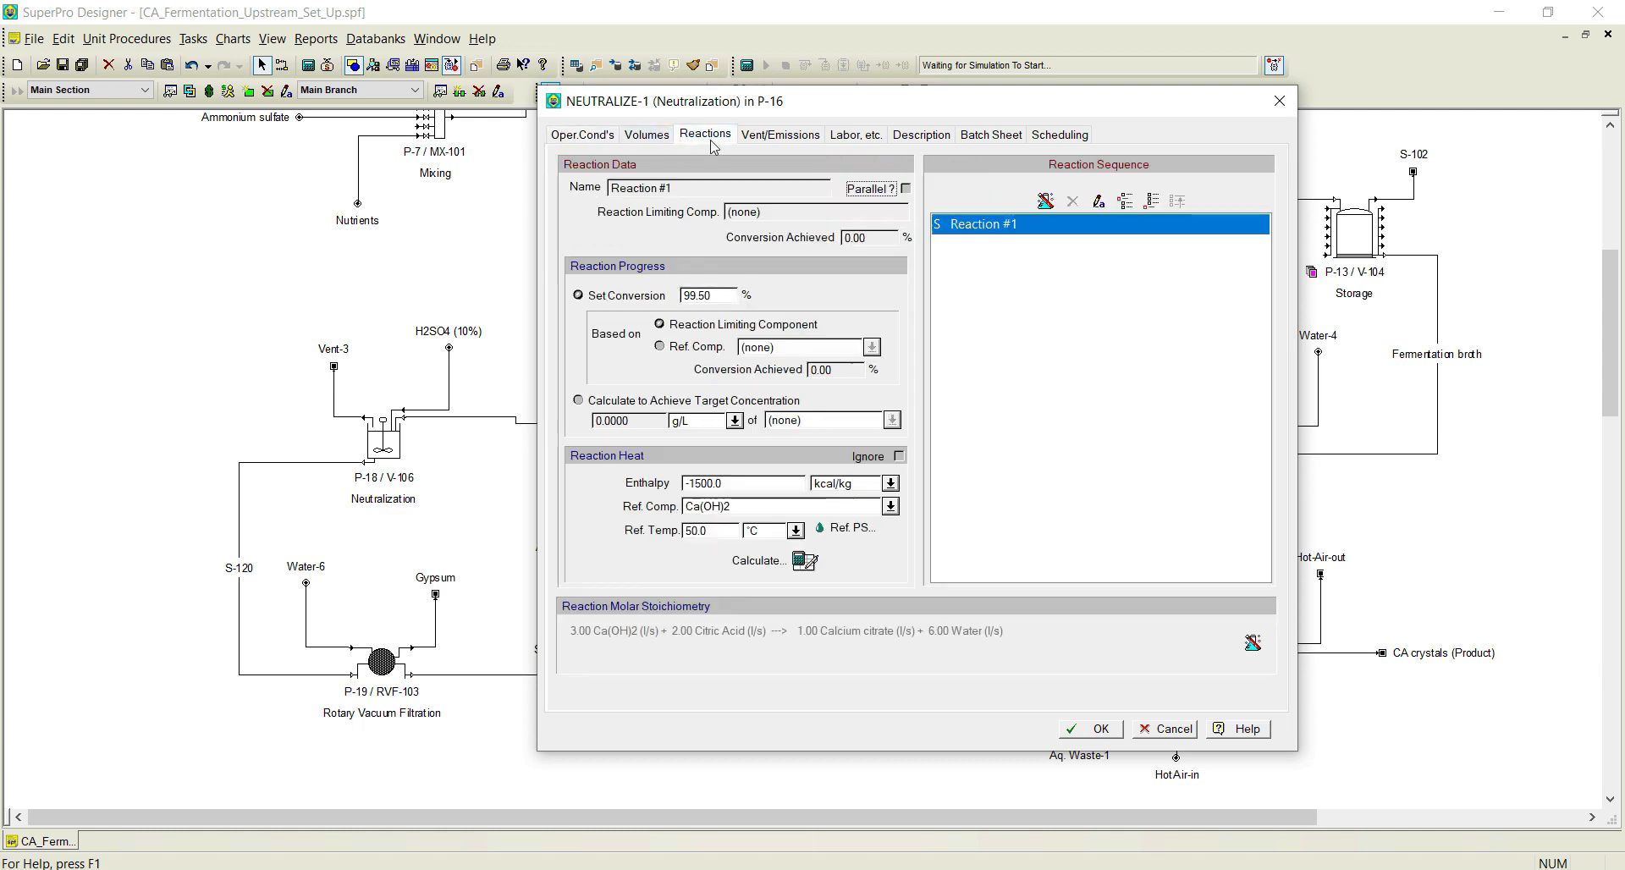
left_click(648, 136)
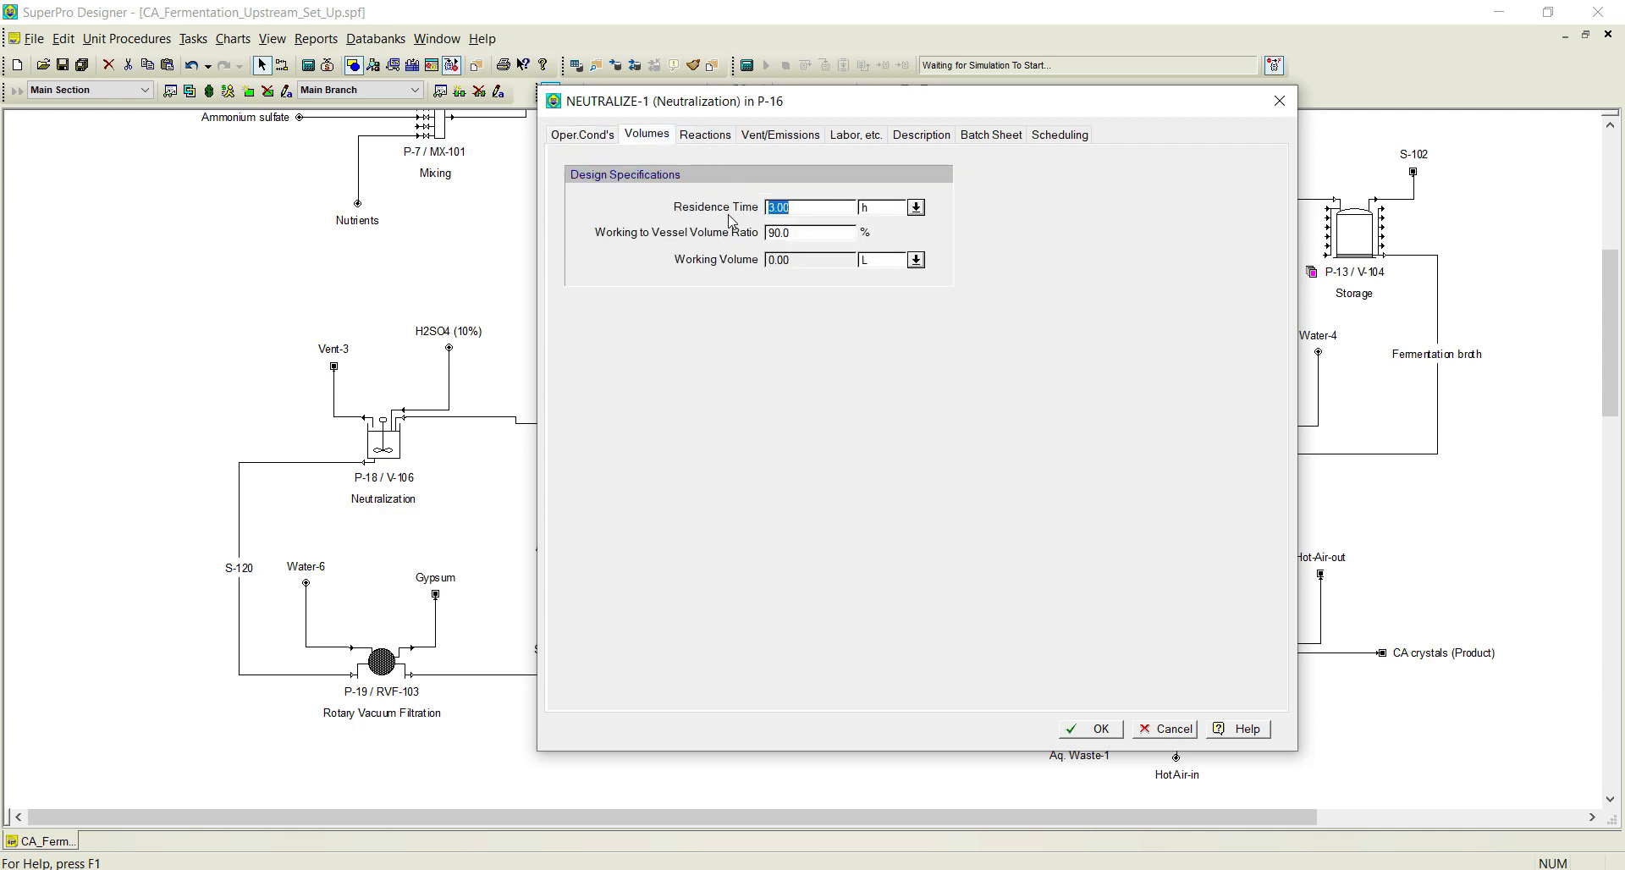
left_click(685, 137)
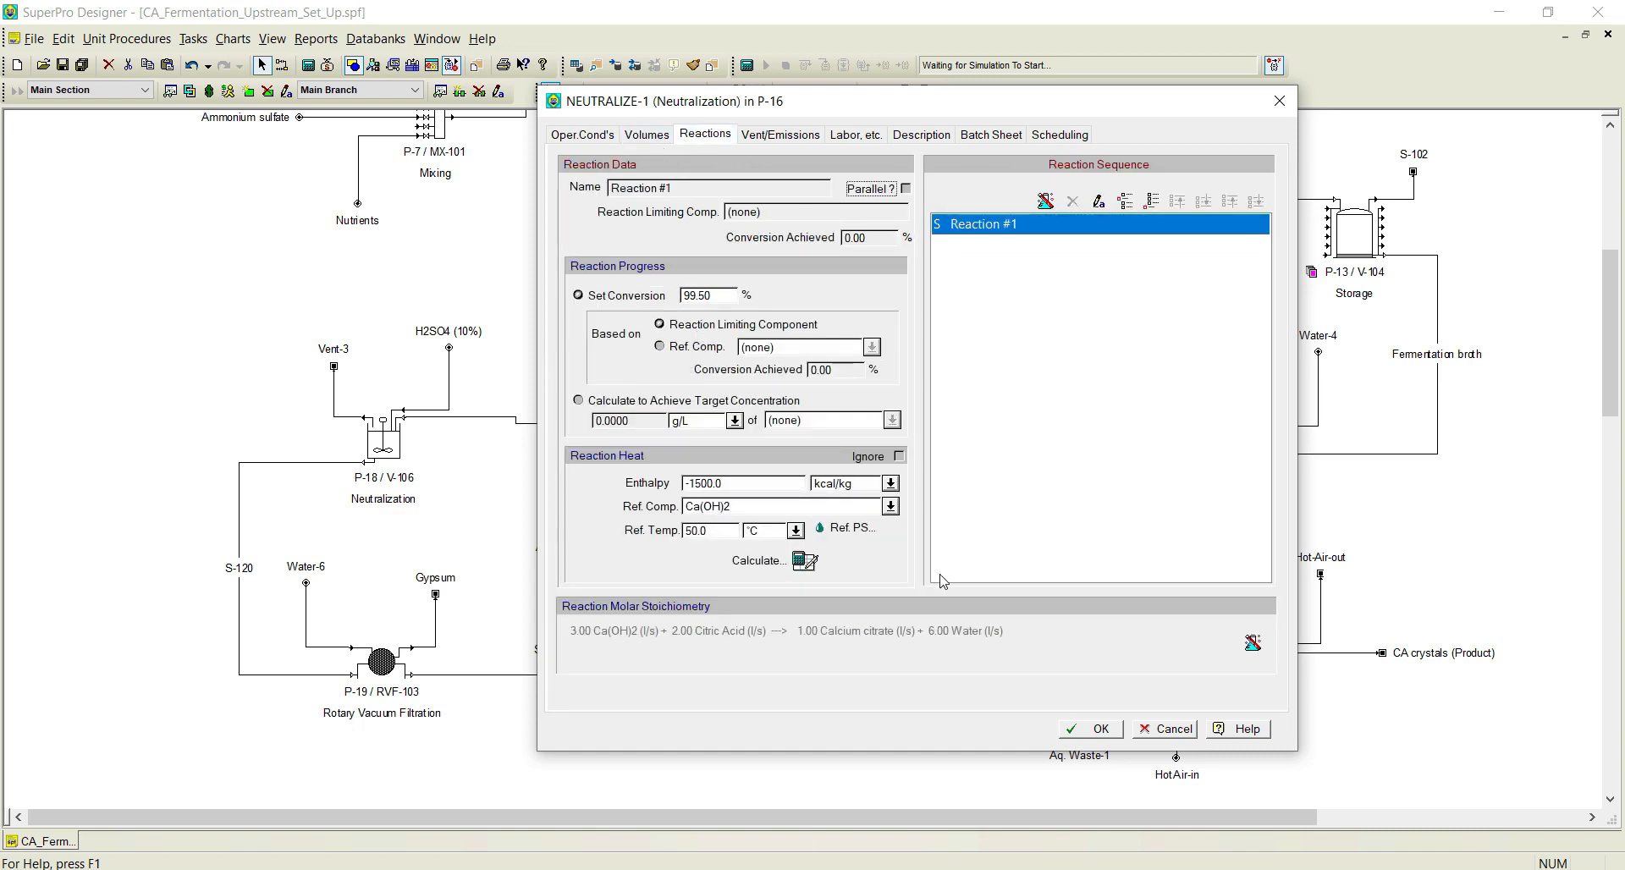
left_click(1080, 730)
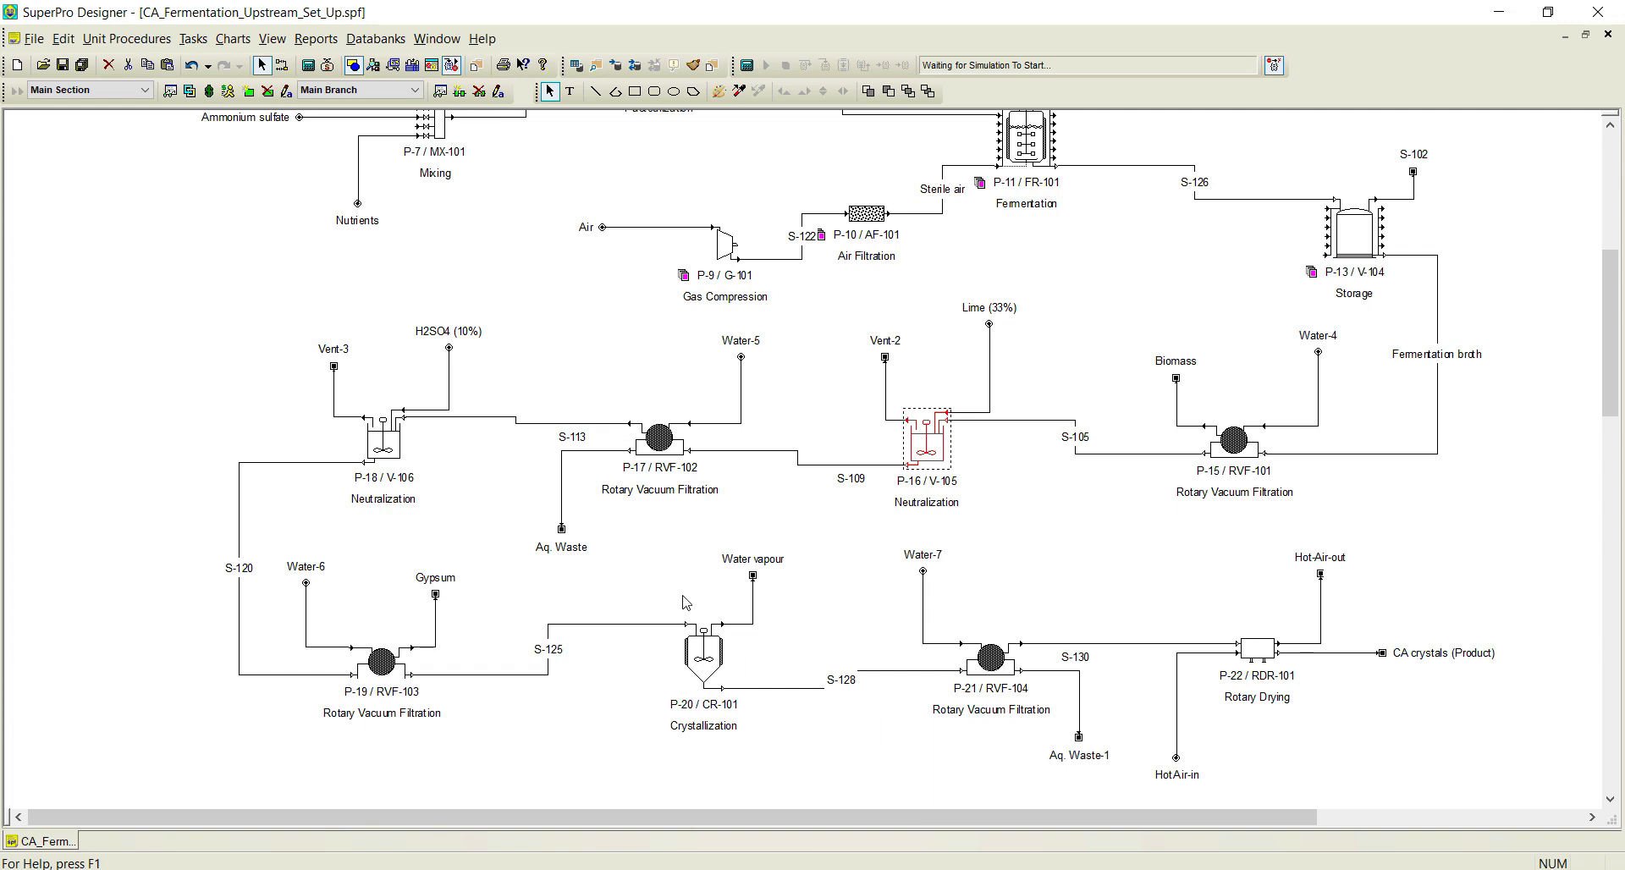
Insert a Hold operation ahead of the rotary vacuum filtration in procedure P-17.
right_click(653, 443)
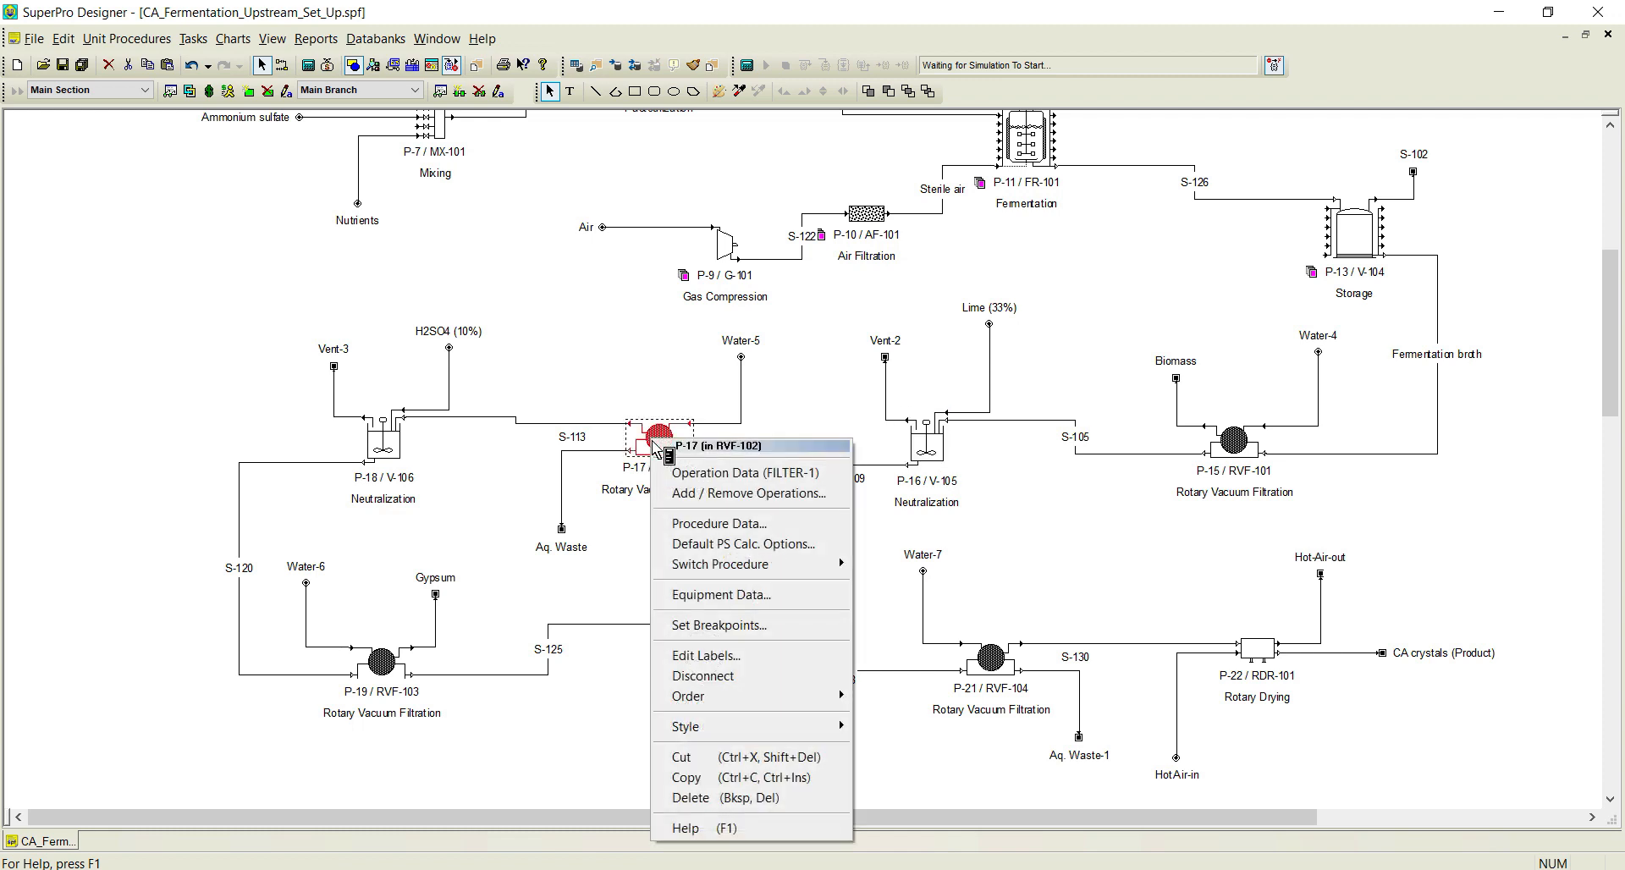
left_click(720, 486)
left_click(296, 333)
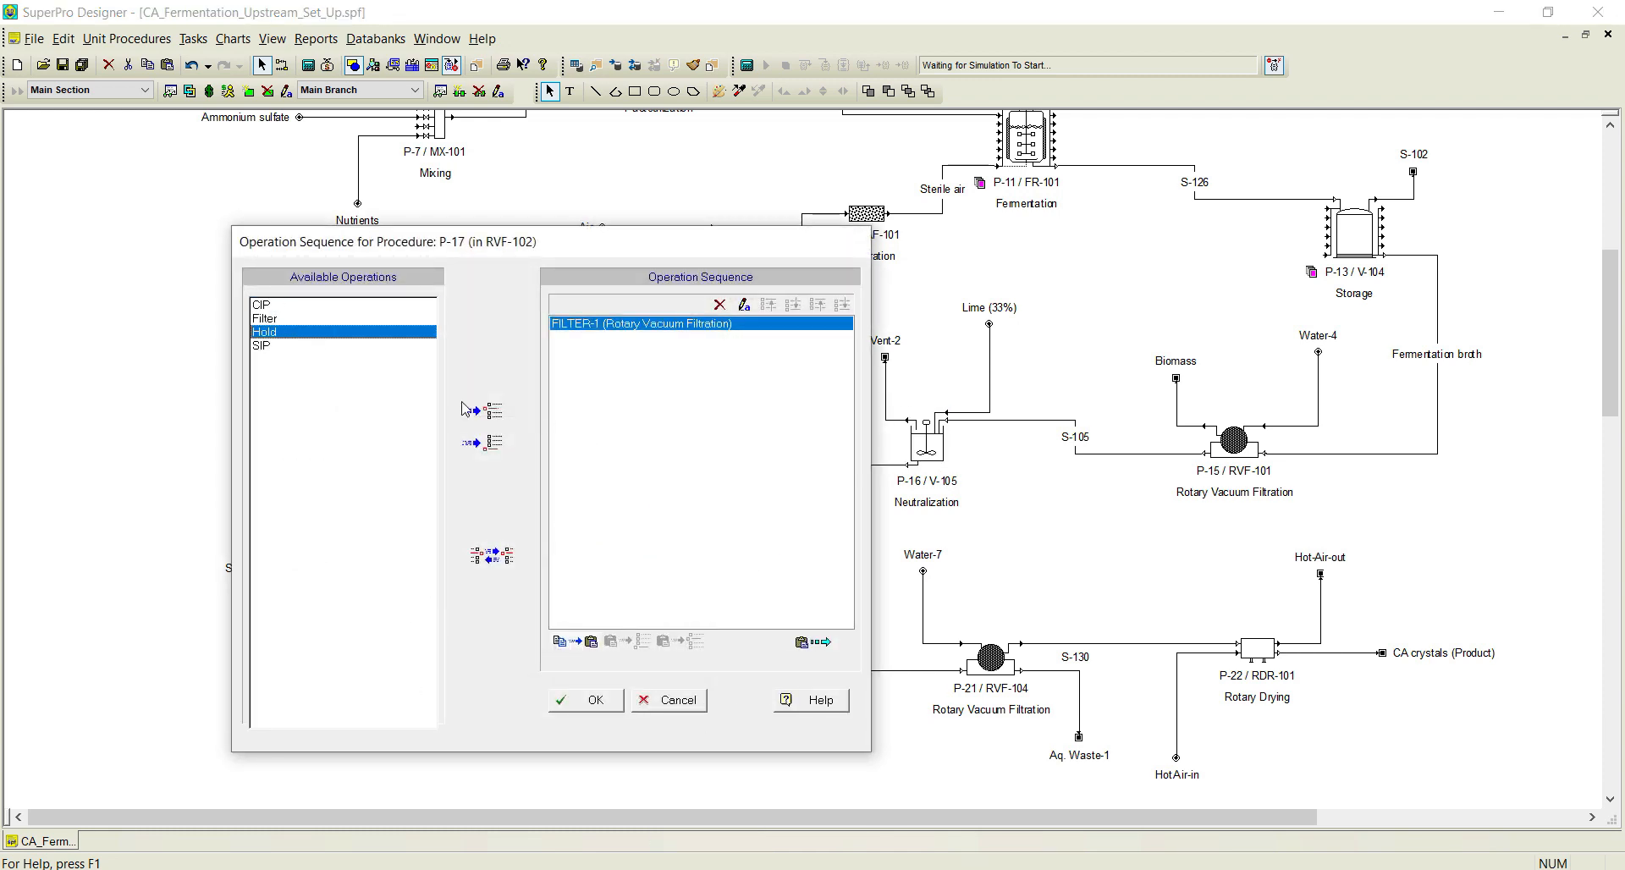
left_click(493, 413)
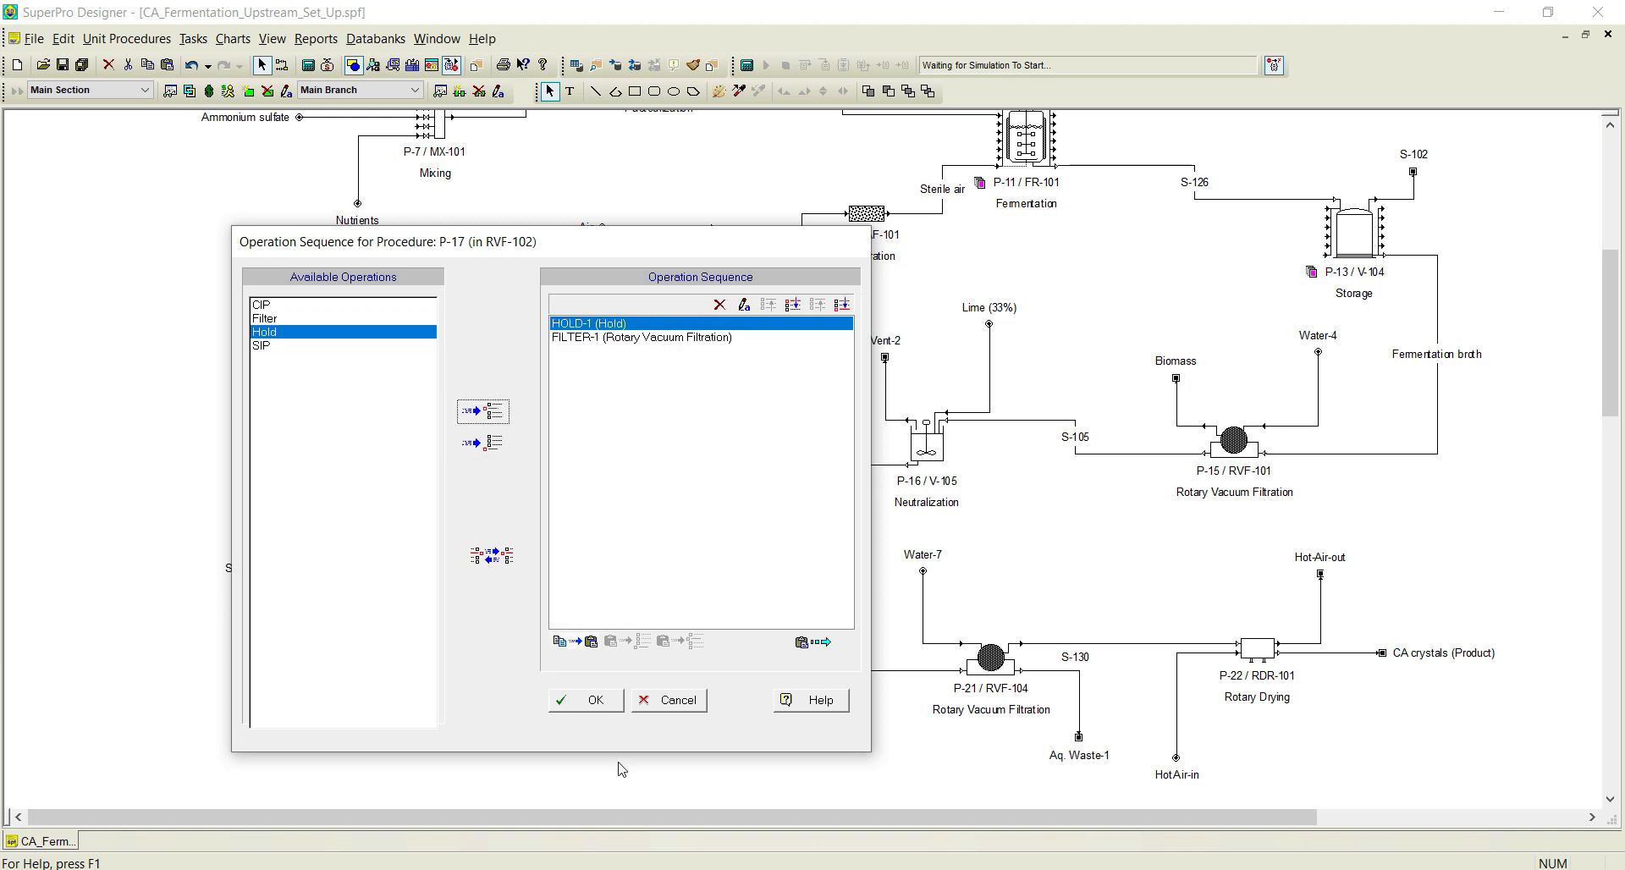
left_click(588, 703)
Set the holdup time of P-17's Hold operation to 60 min and proceed to the filtration operation's data.
right_click(668, 442)
mouse_move(804, 477)
left_click(907, 481)
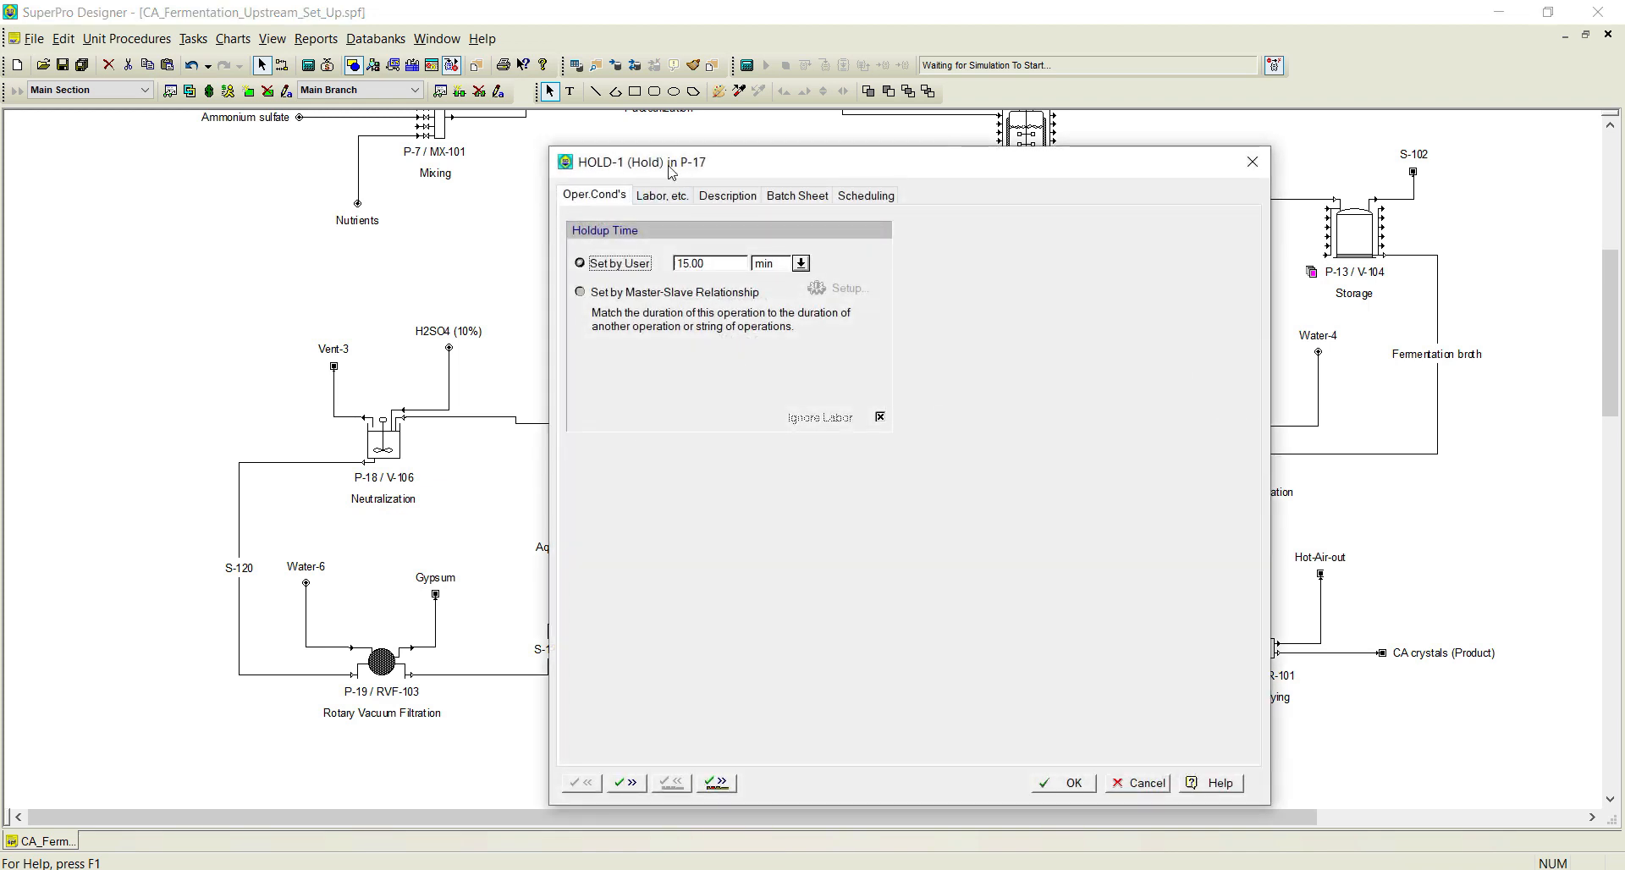
left_click_drag(672, 172, 673, 109)
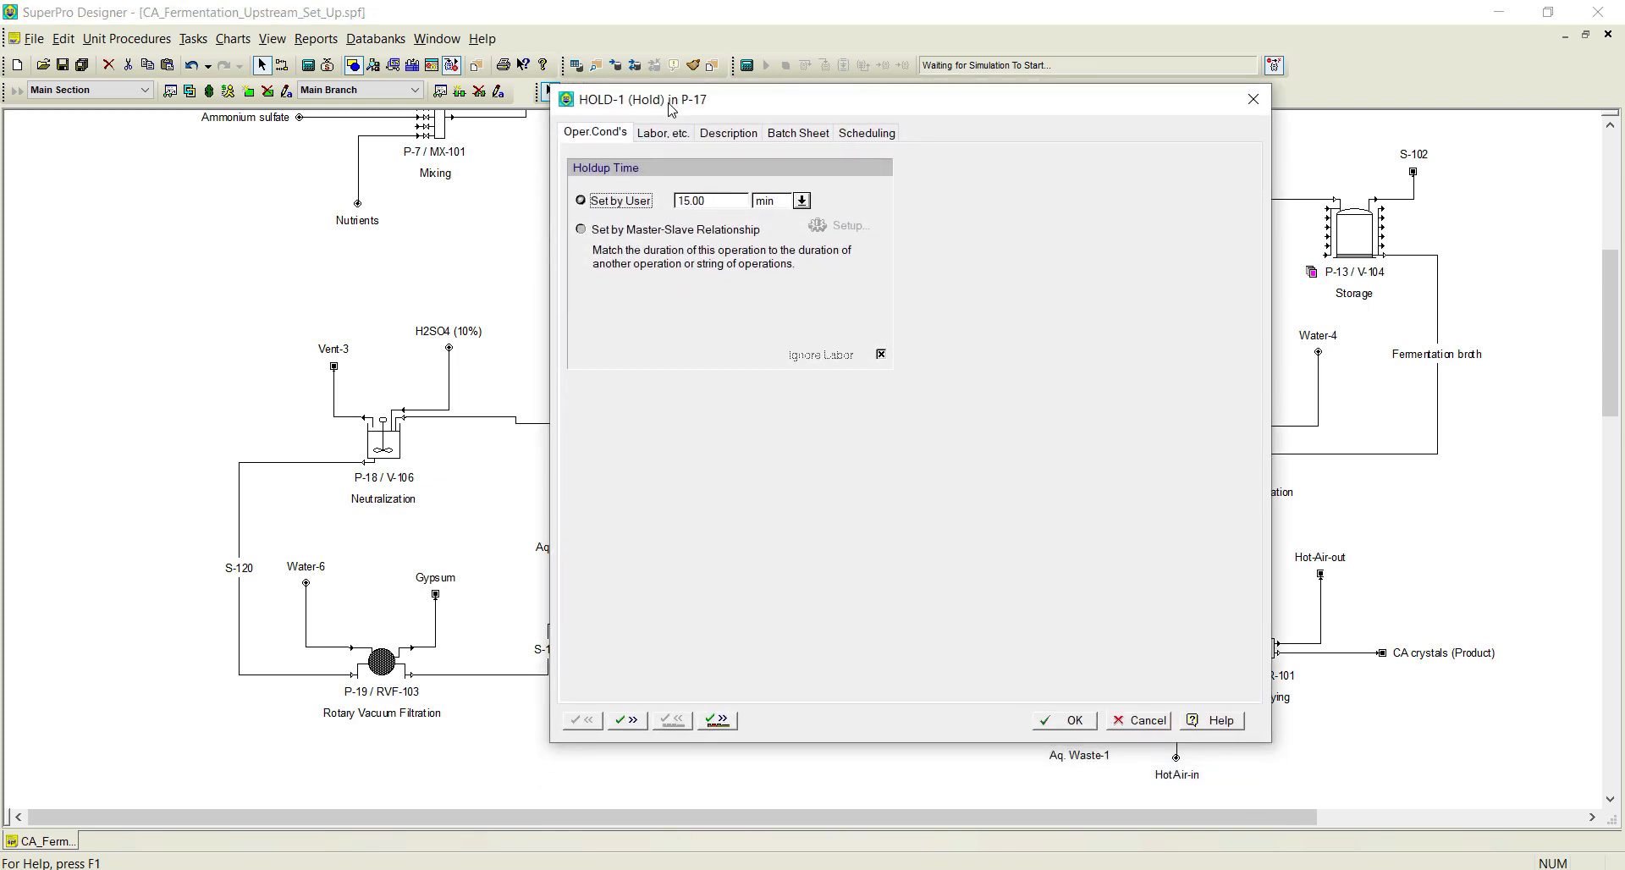
double_click(704, 201)
type("60.00")
left_click(630, 720)
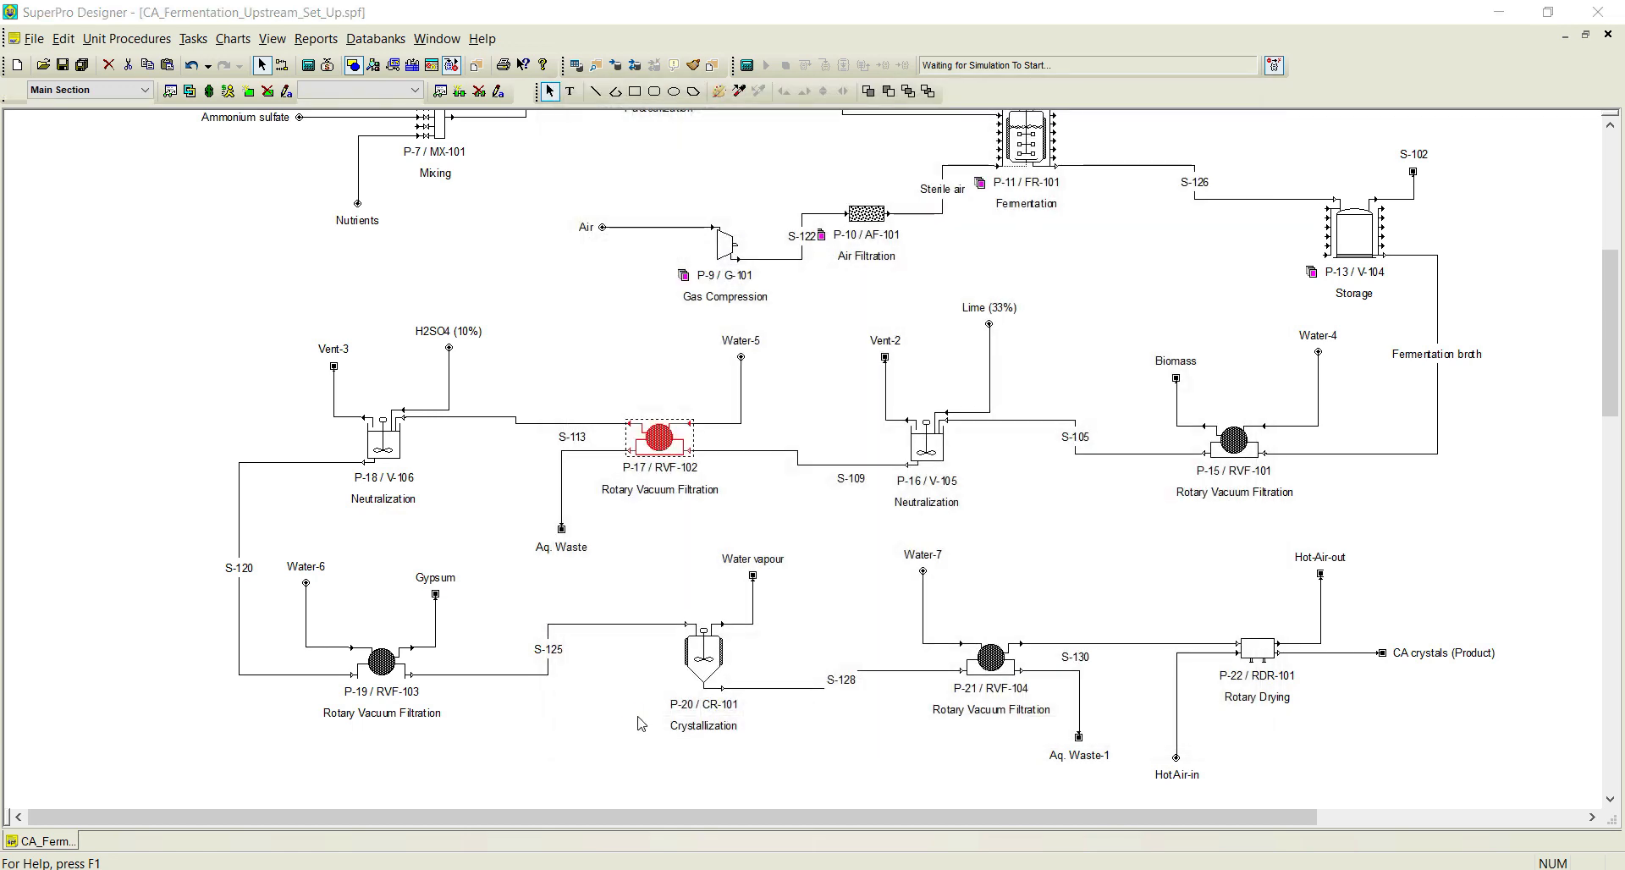
Mark Calcium citrate as a particulate component in P-17's filtration with 98% removed.
left_click_drag(815, 98, 1038, 81)
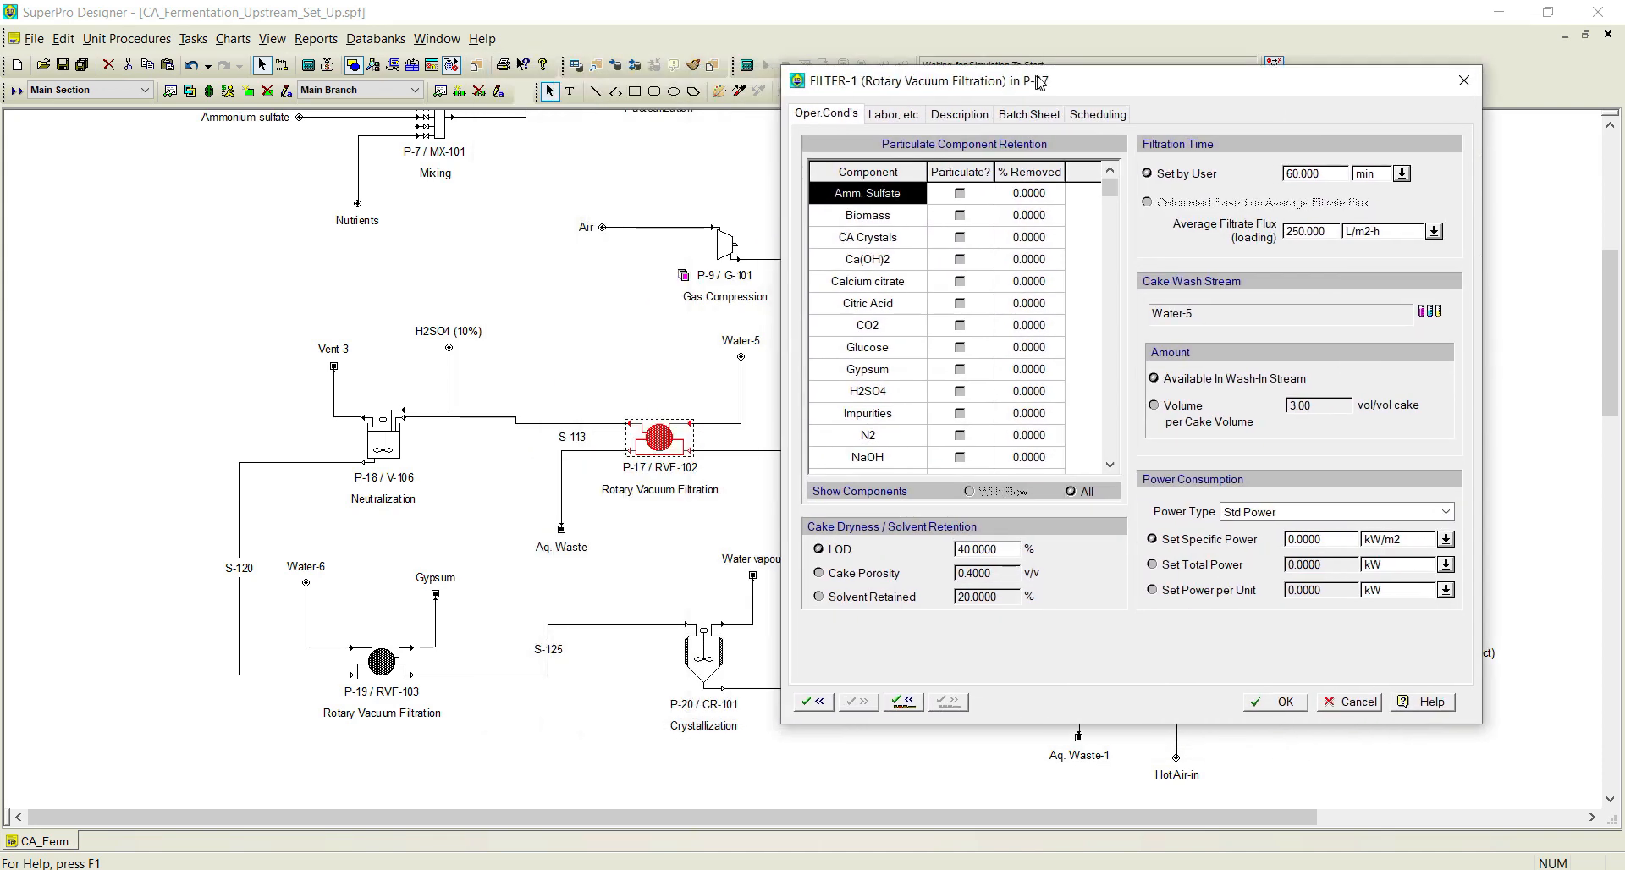
left_click(961, 281)
left_click(1018, 286)
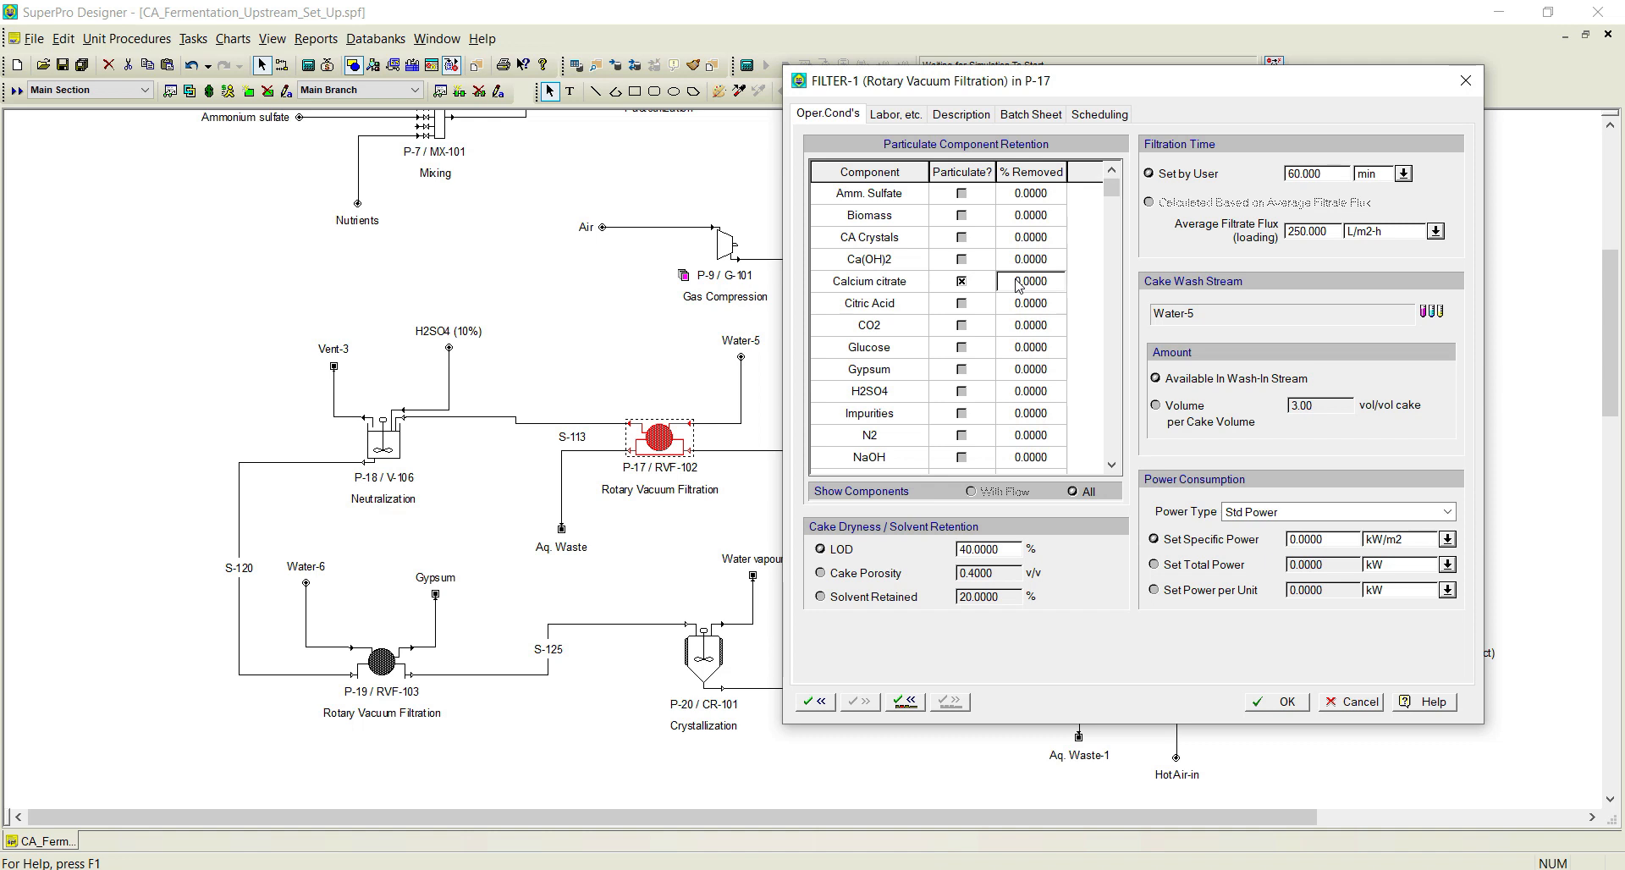
type("98")
Set P-17's filtration time to 30 h and its cake wash amount to 0.60 volumes per cake volume.
left_click(1403, 173)
left_click(1370, 219)
double_click(1322, 174)
type("30")
left_click(1186, 408)
double_click(1316, 407)
type("0.60")
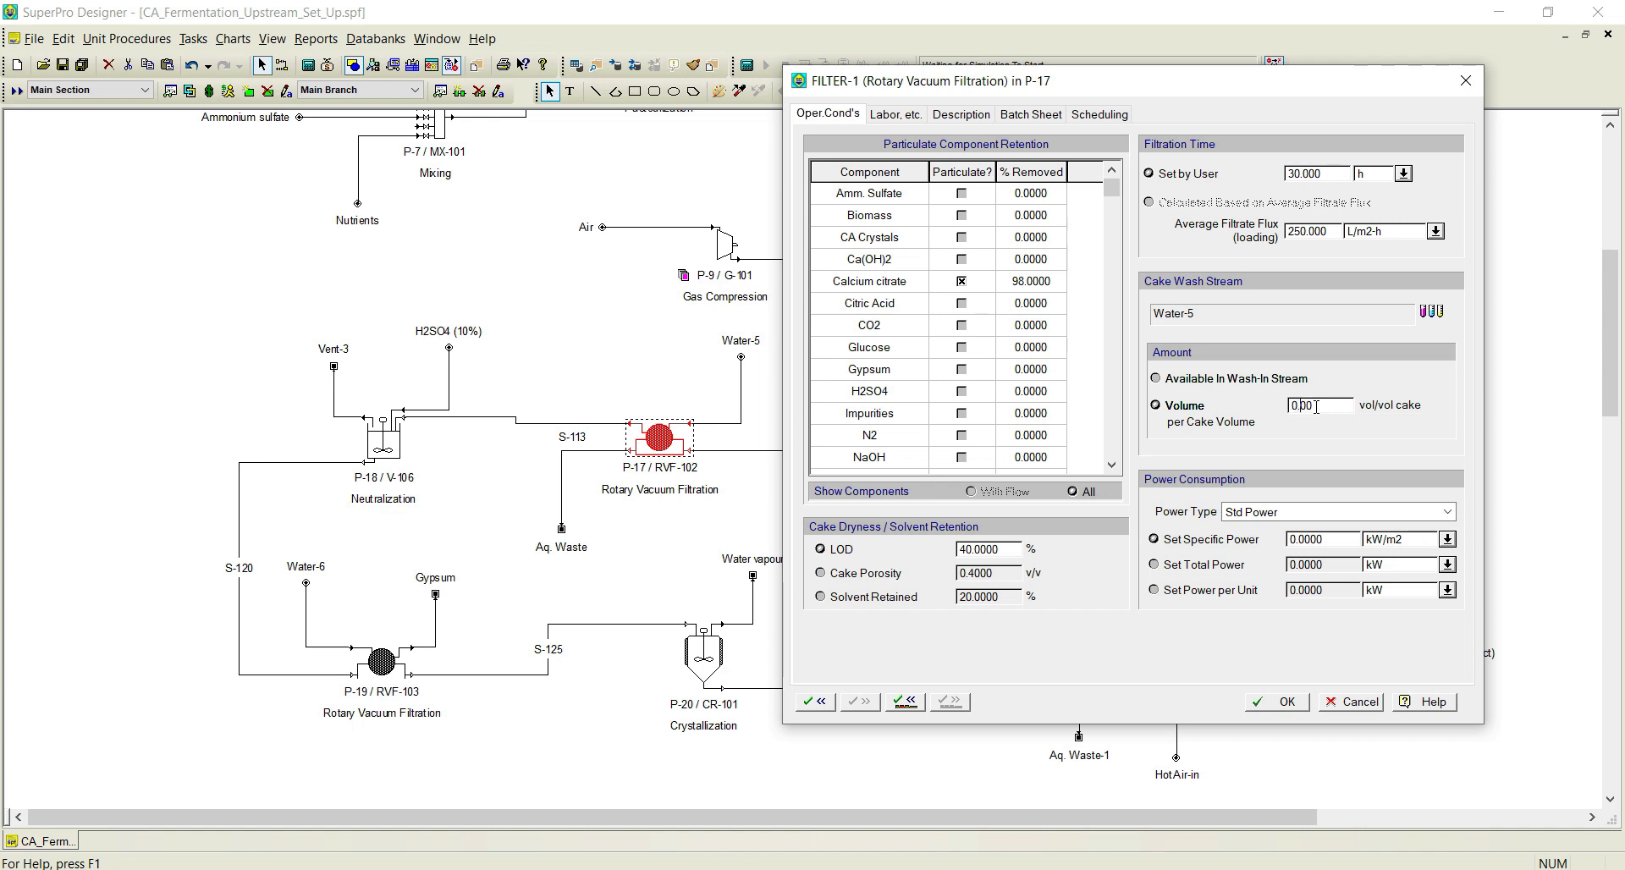
Set the cake dryness of P-17's filtration to 30% LOD and accept the operation's settings.
double_click(997, 547)
type("30.0000")
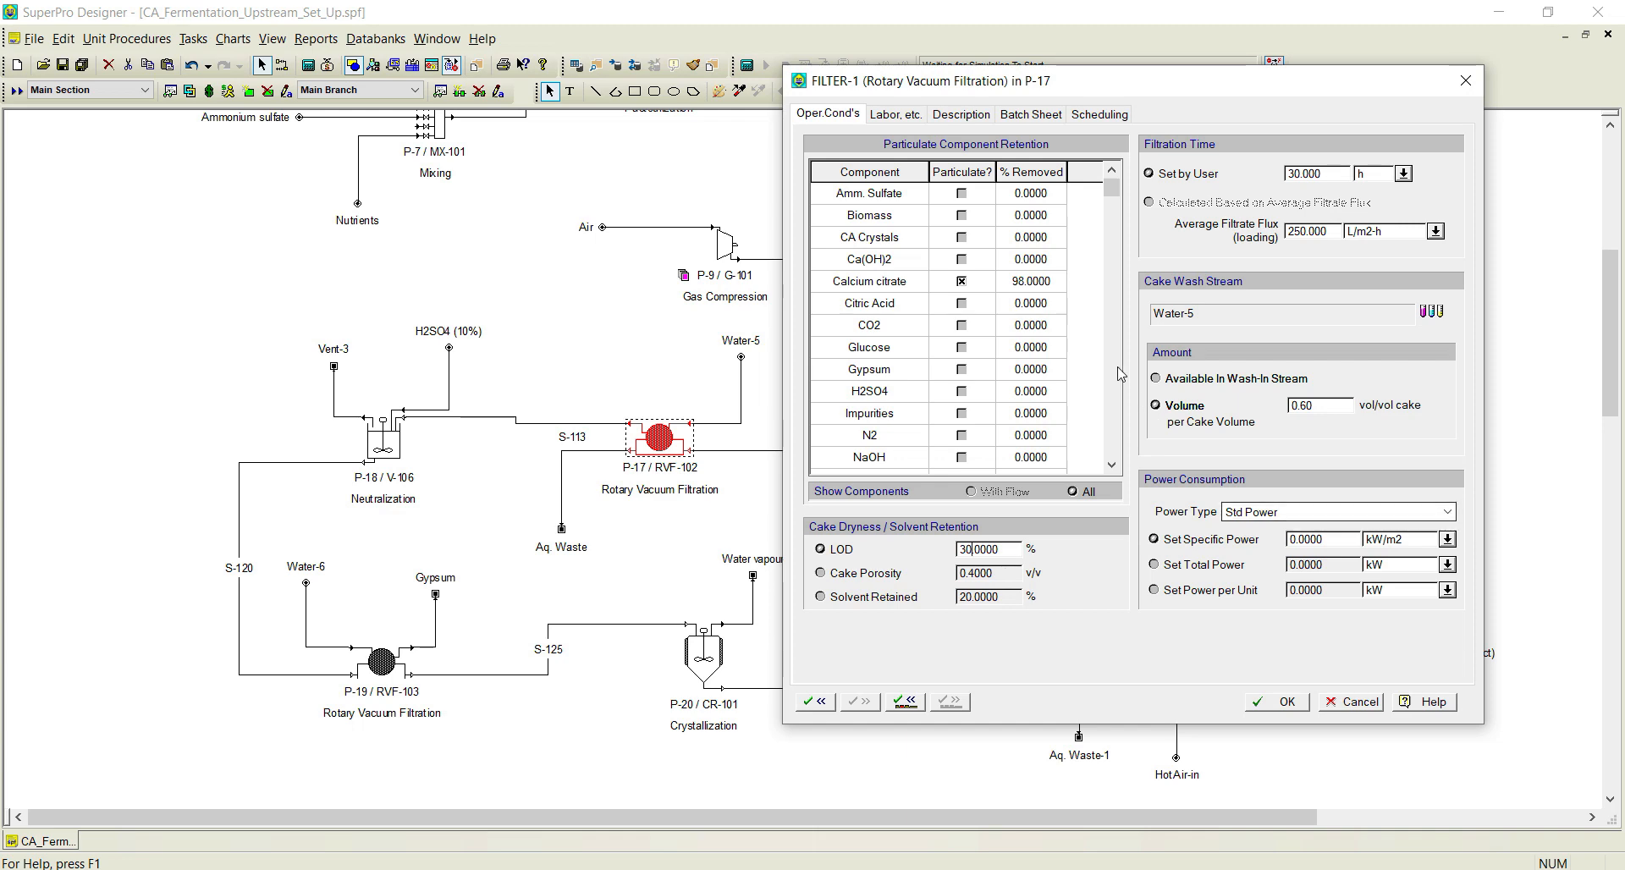
left_click_drag(1013, 93, 866, 98)
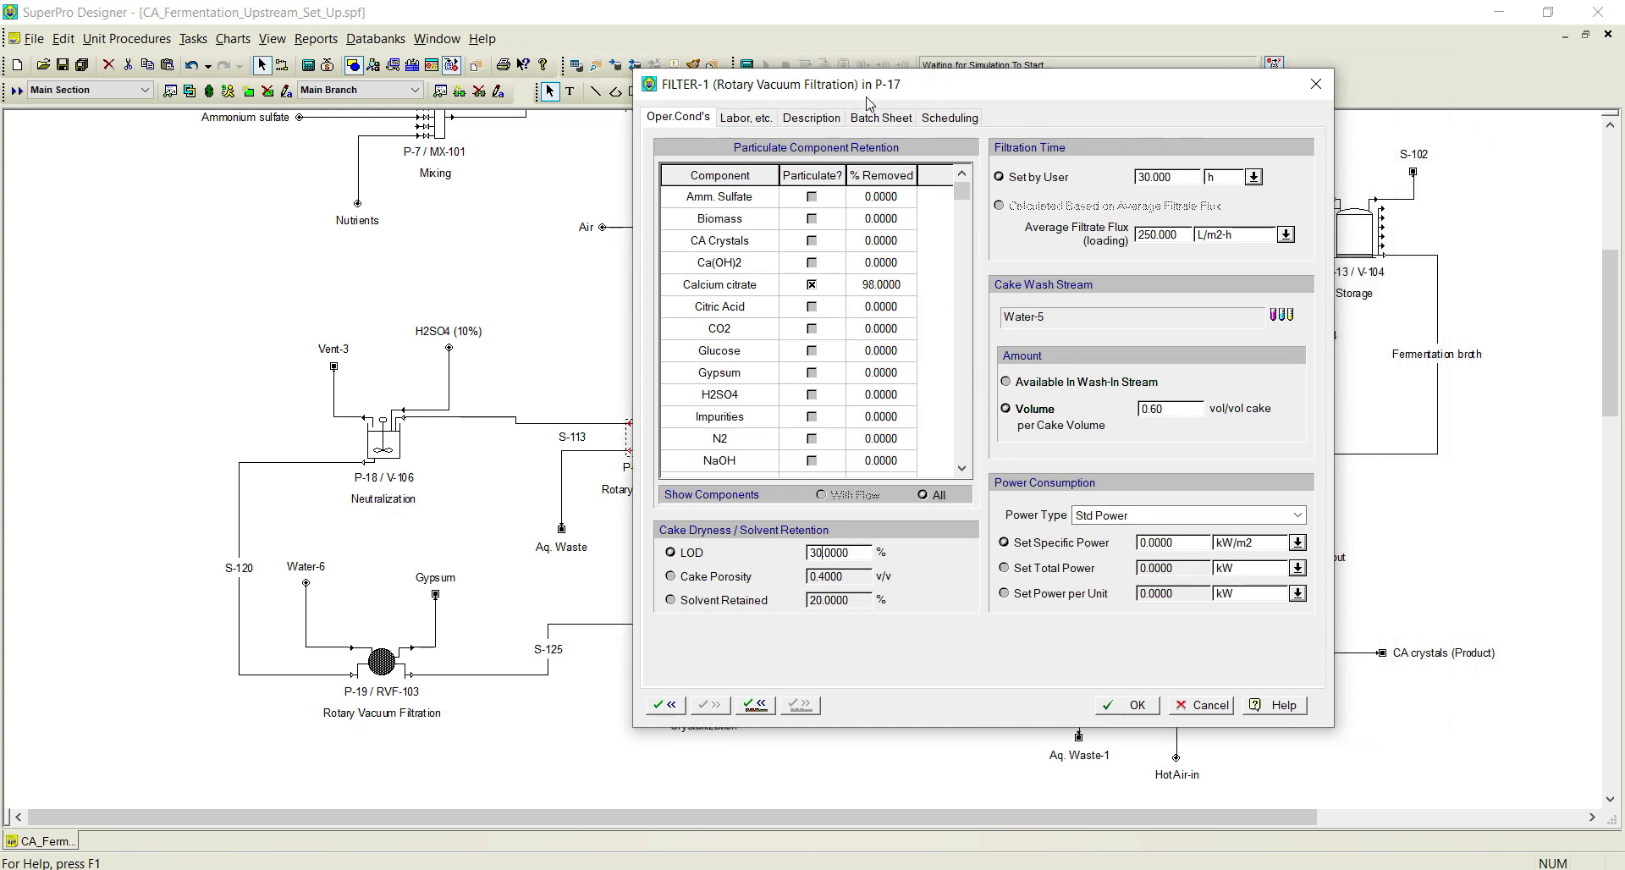
left_click(1128, 709)
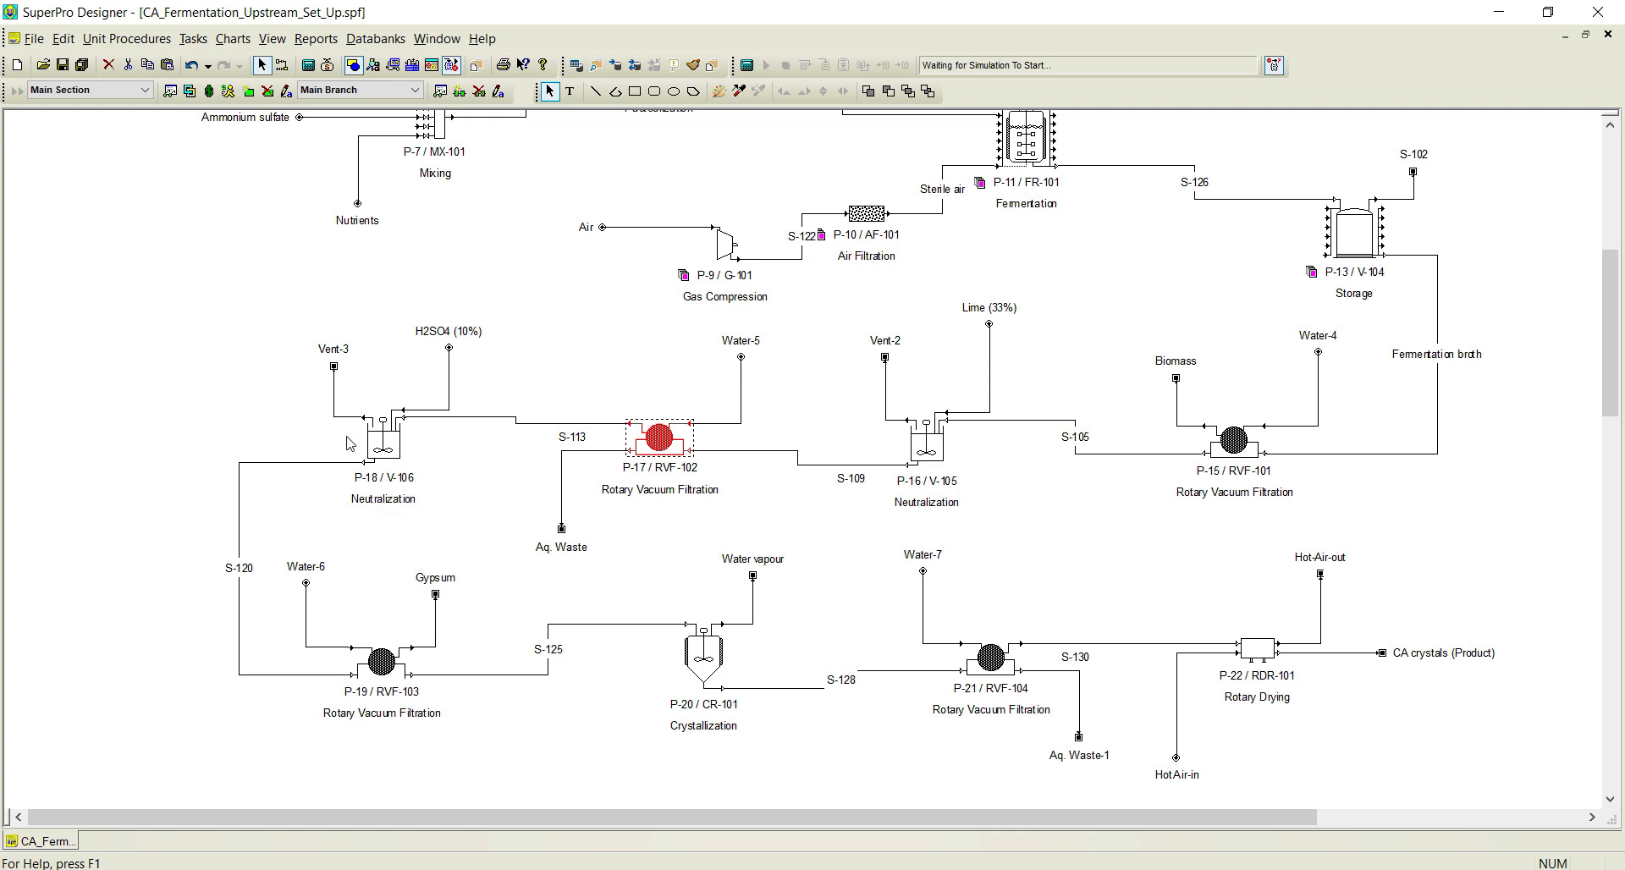
Set P-18's neutralization to an exit temperature of 35 °C with Cooling Water as the heat transfer agent.
right_click(379, 444)
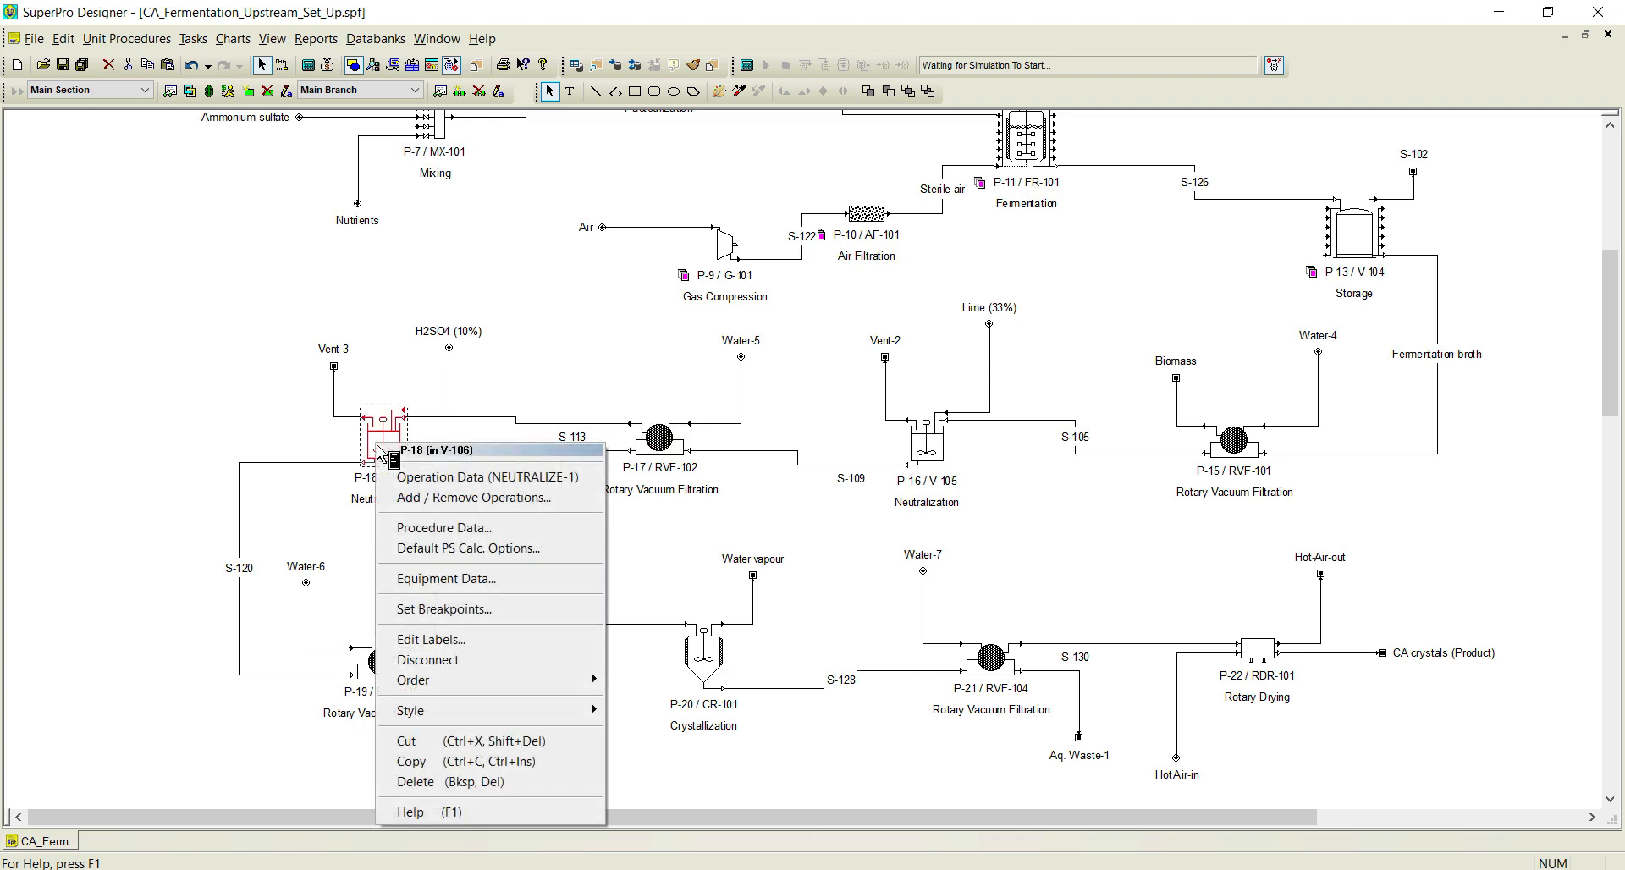
left_click(429, 479)
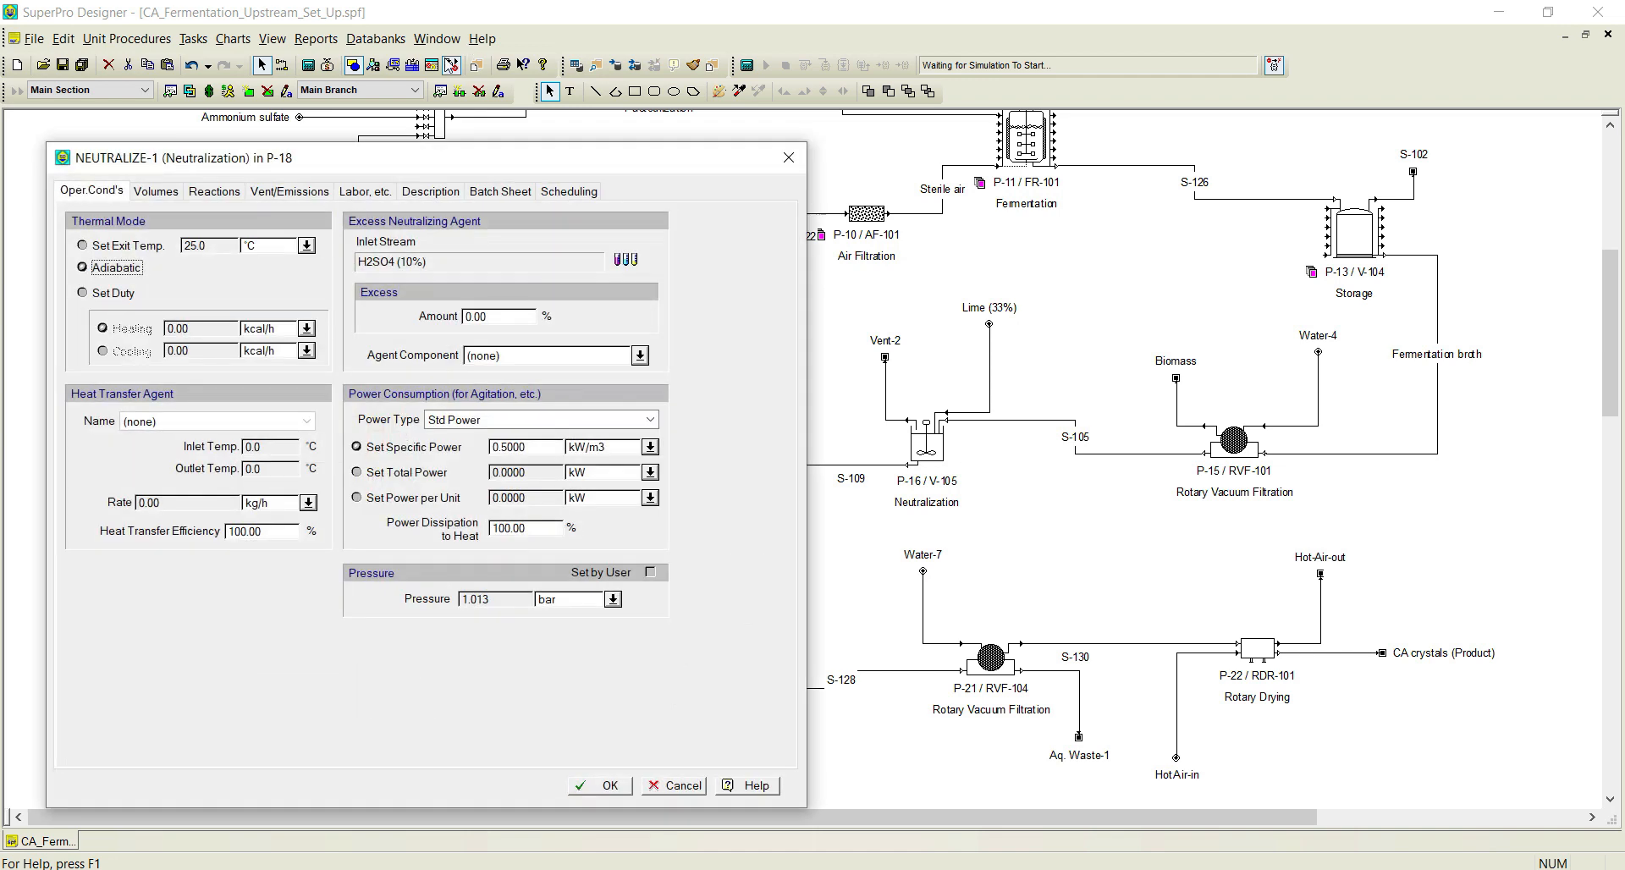
left_click_drag(388, 159, 811, 103)
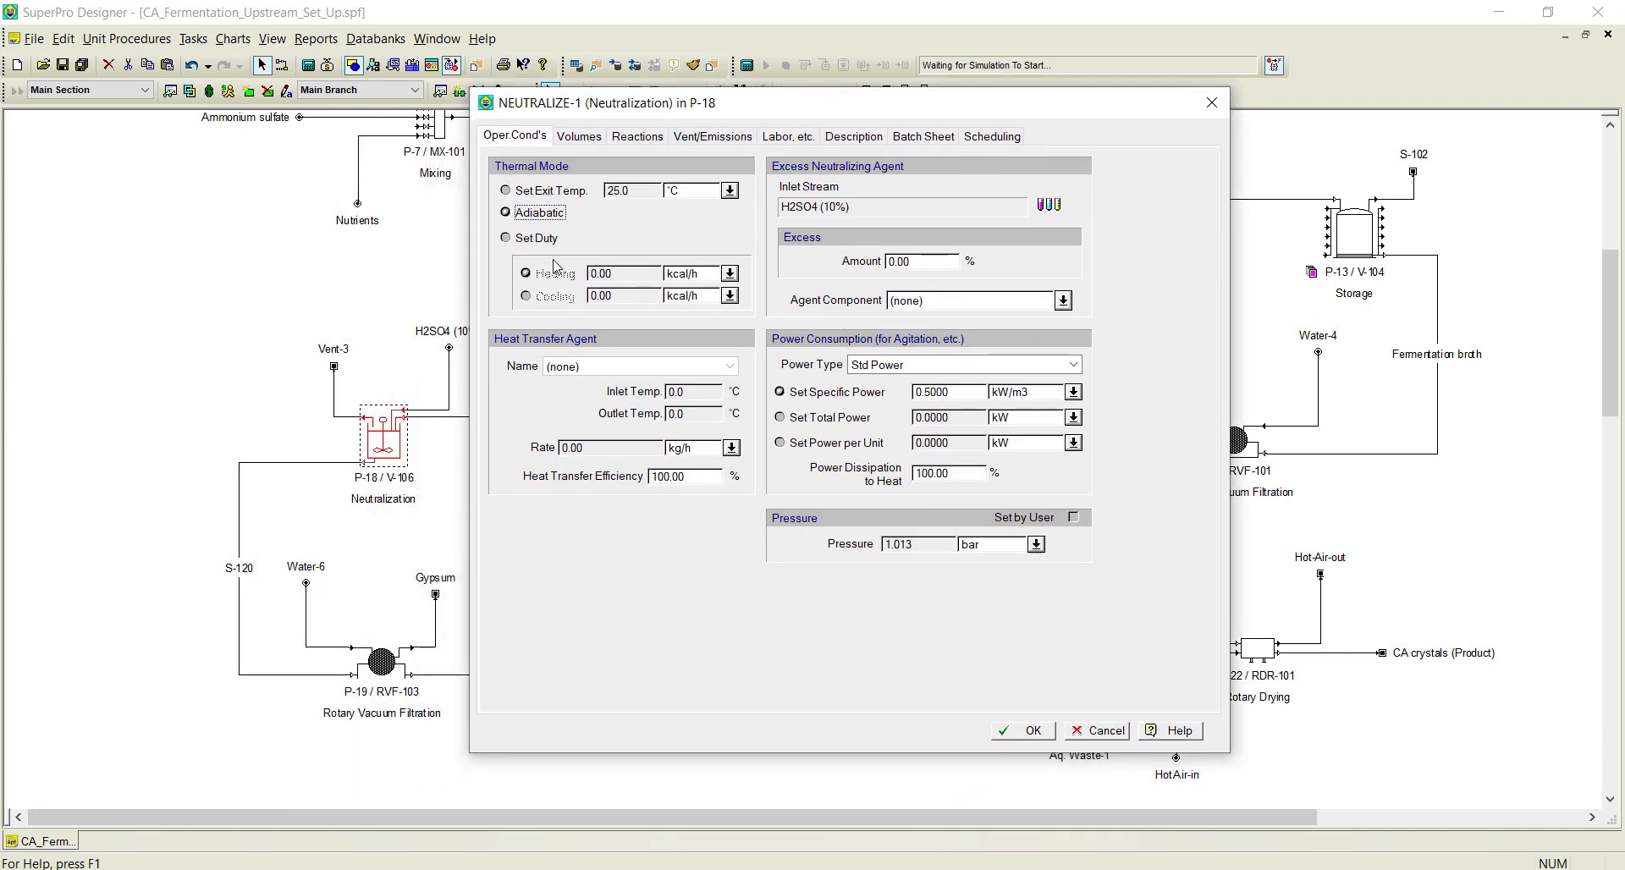
left_click(549, 193)
double_click(635, 190)
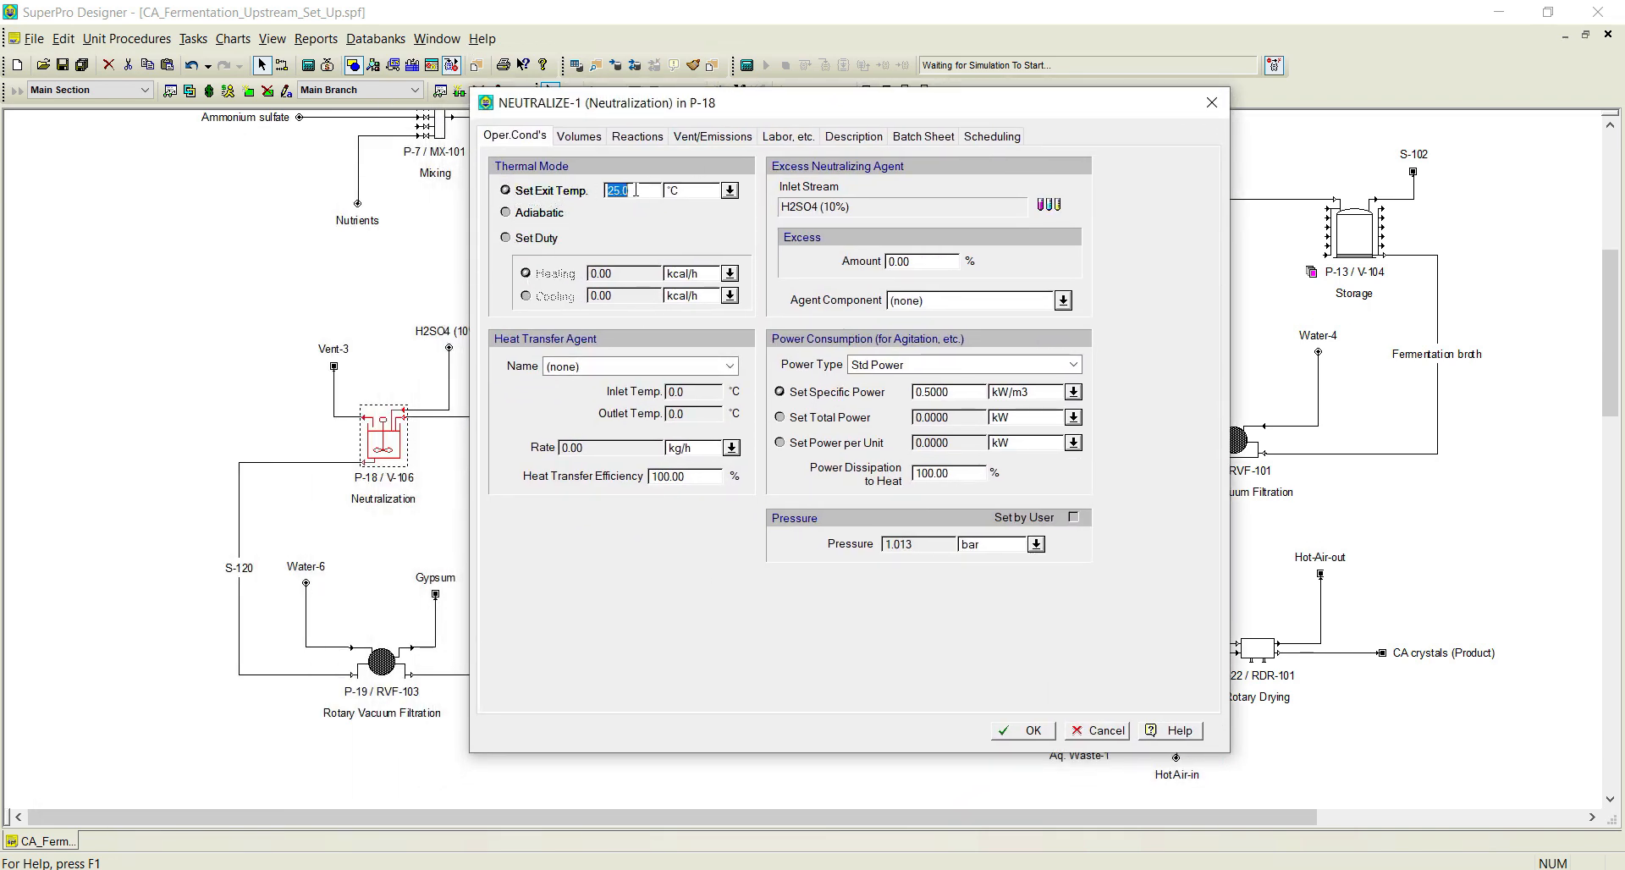
type("35.0")
left_click(730, 366)
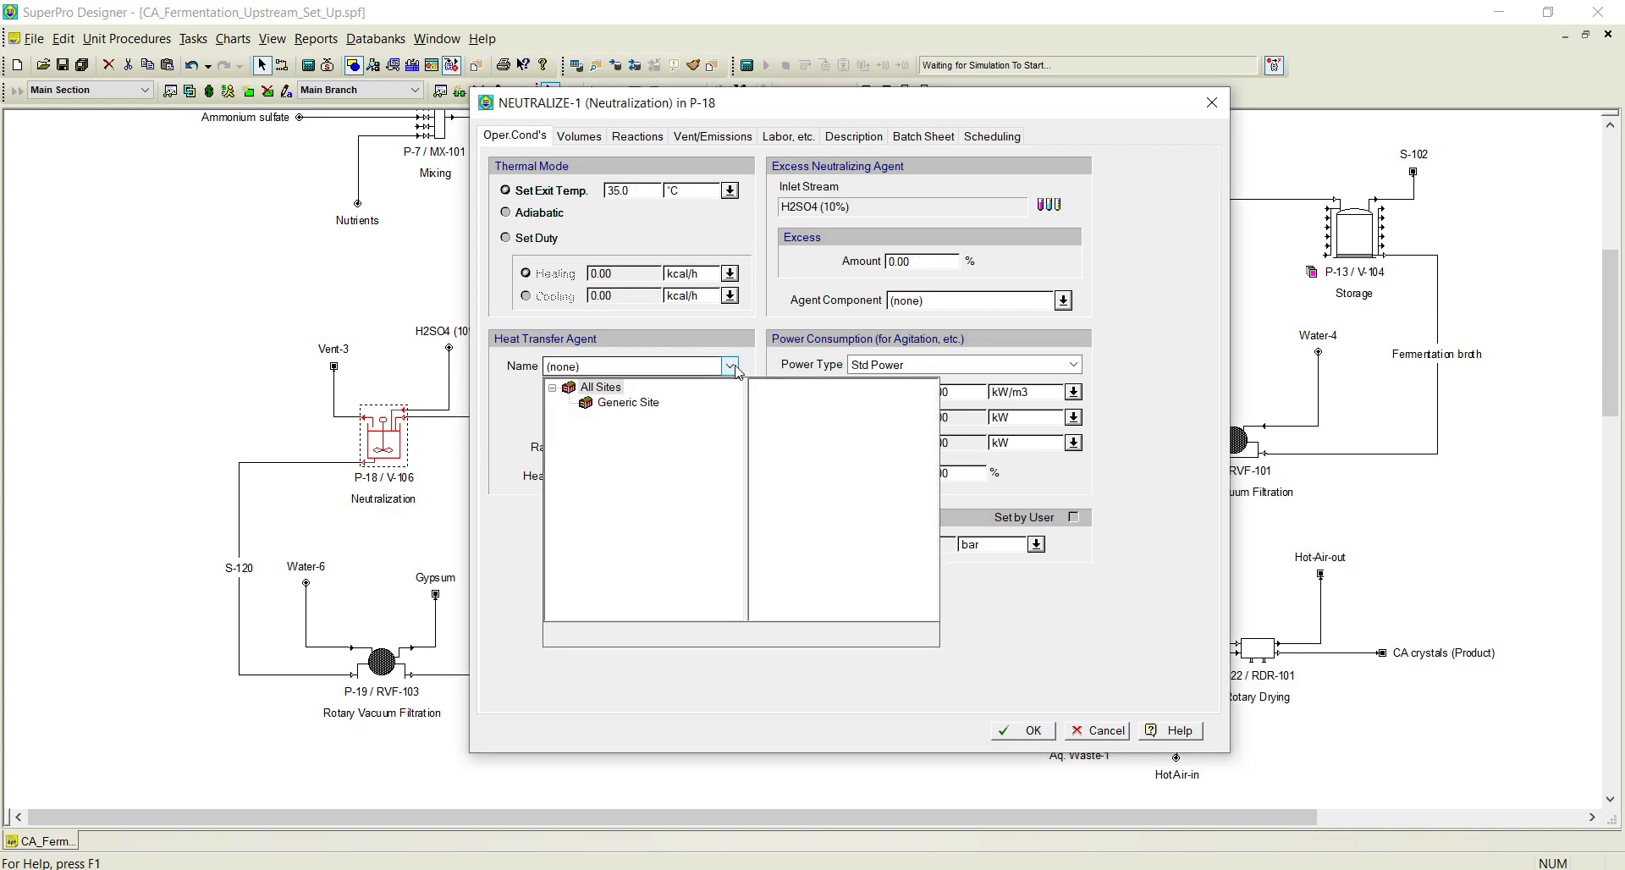
left_click(644, 403)
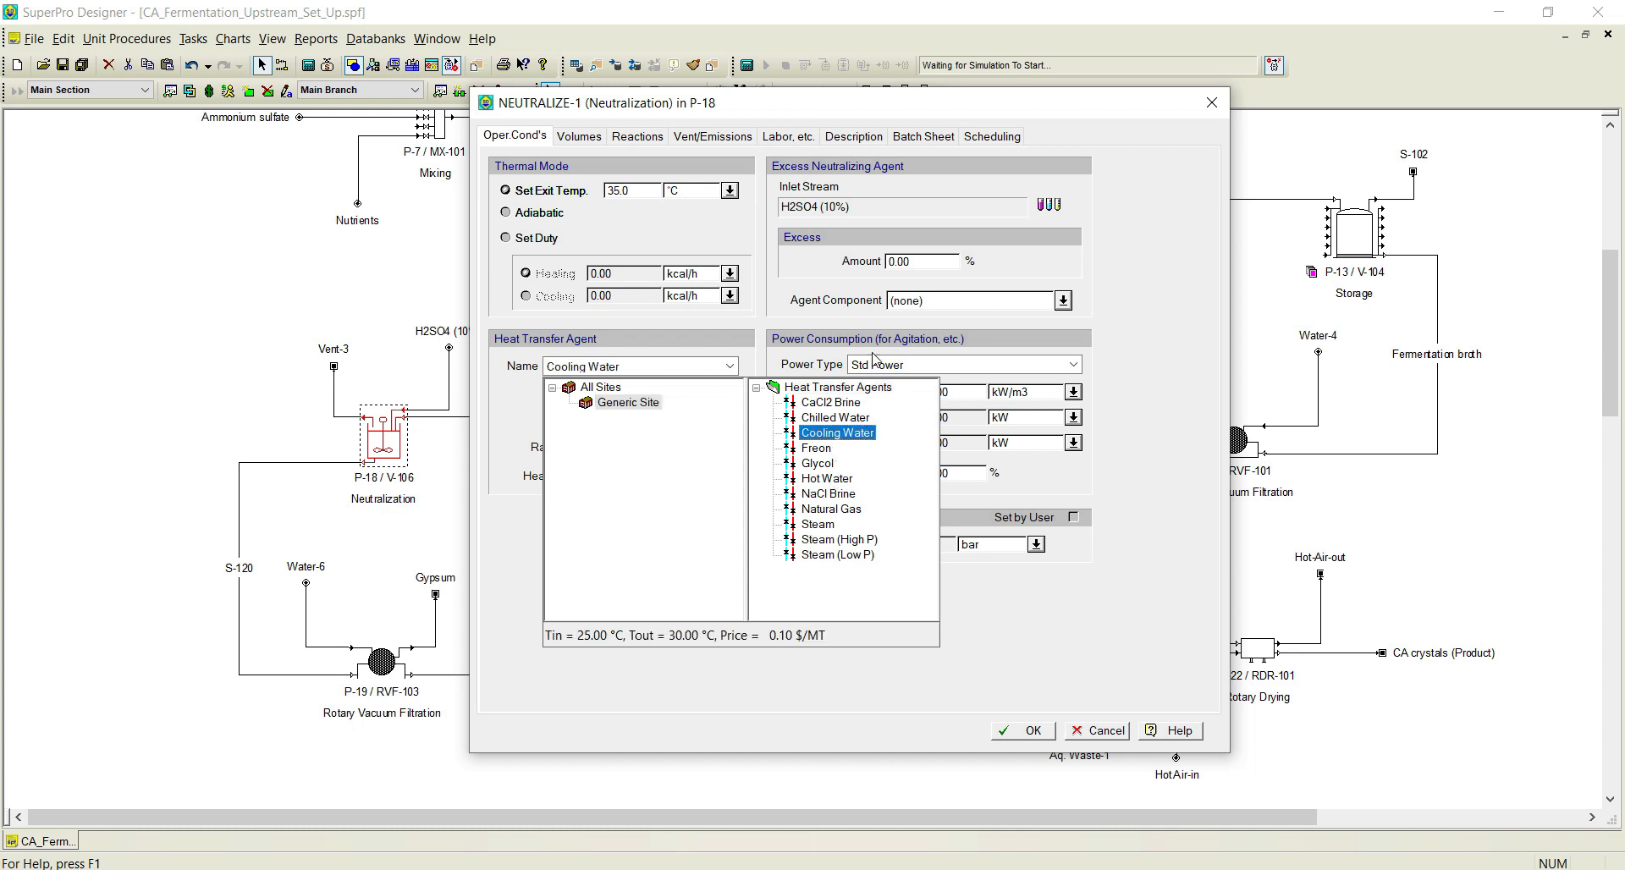
left_click(810, 279)
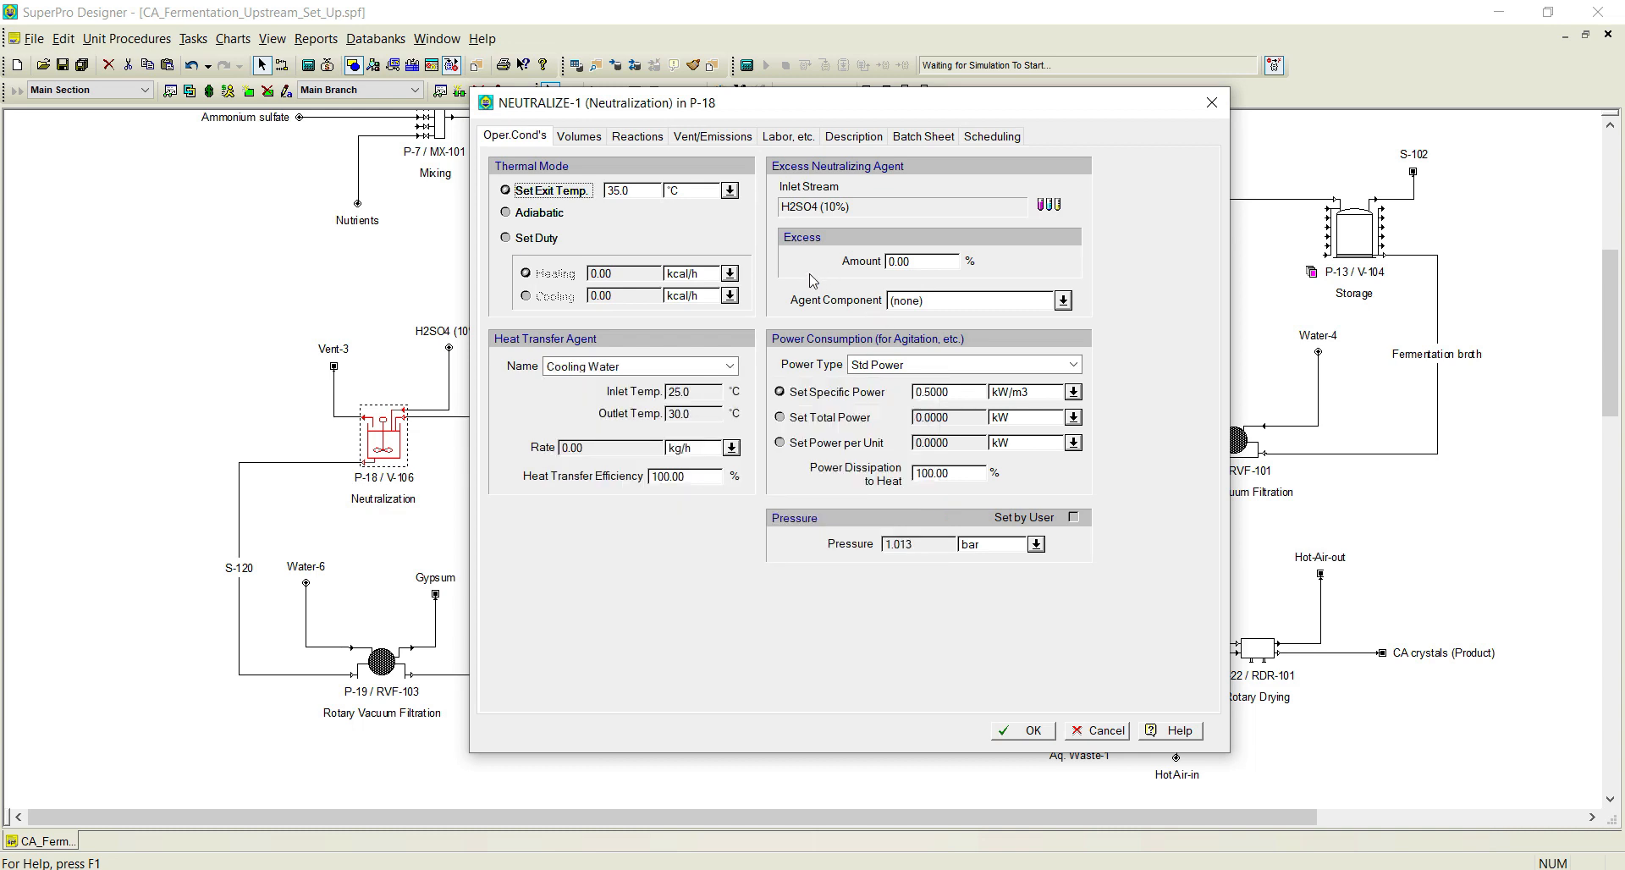
Check the H2SO4 (10%) inlet stream's composition and set a 4% excess with H2SO4 as the agent component.
left_click(1049, 206)
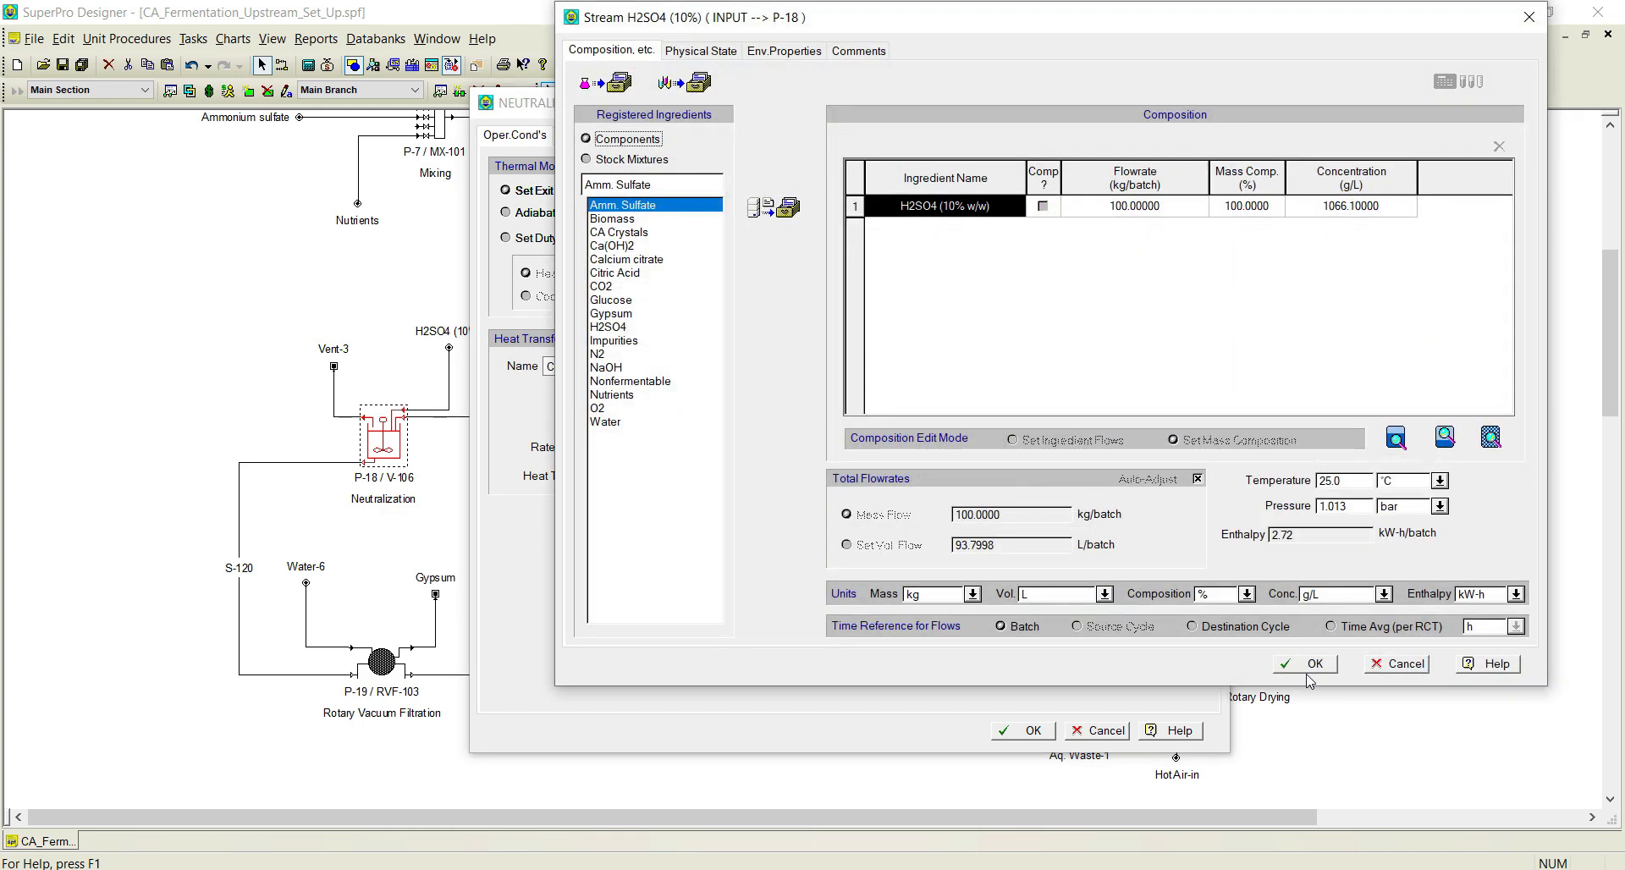
left_click(1308, 665)
left_click(926, 261)
type("4")
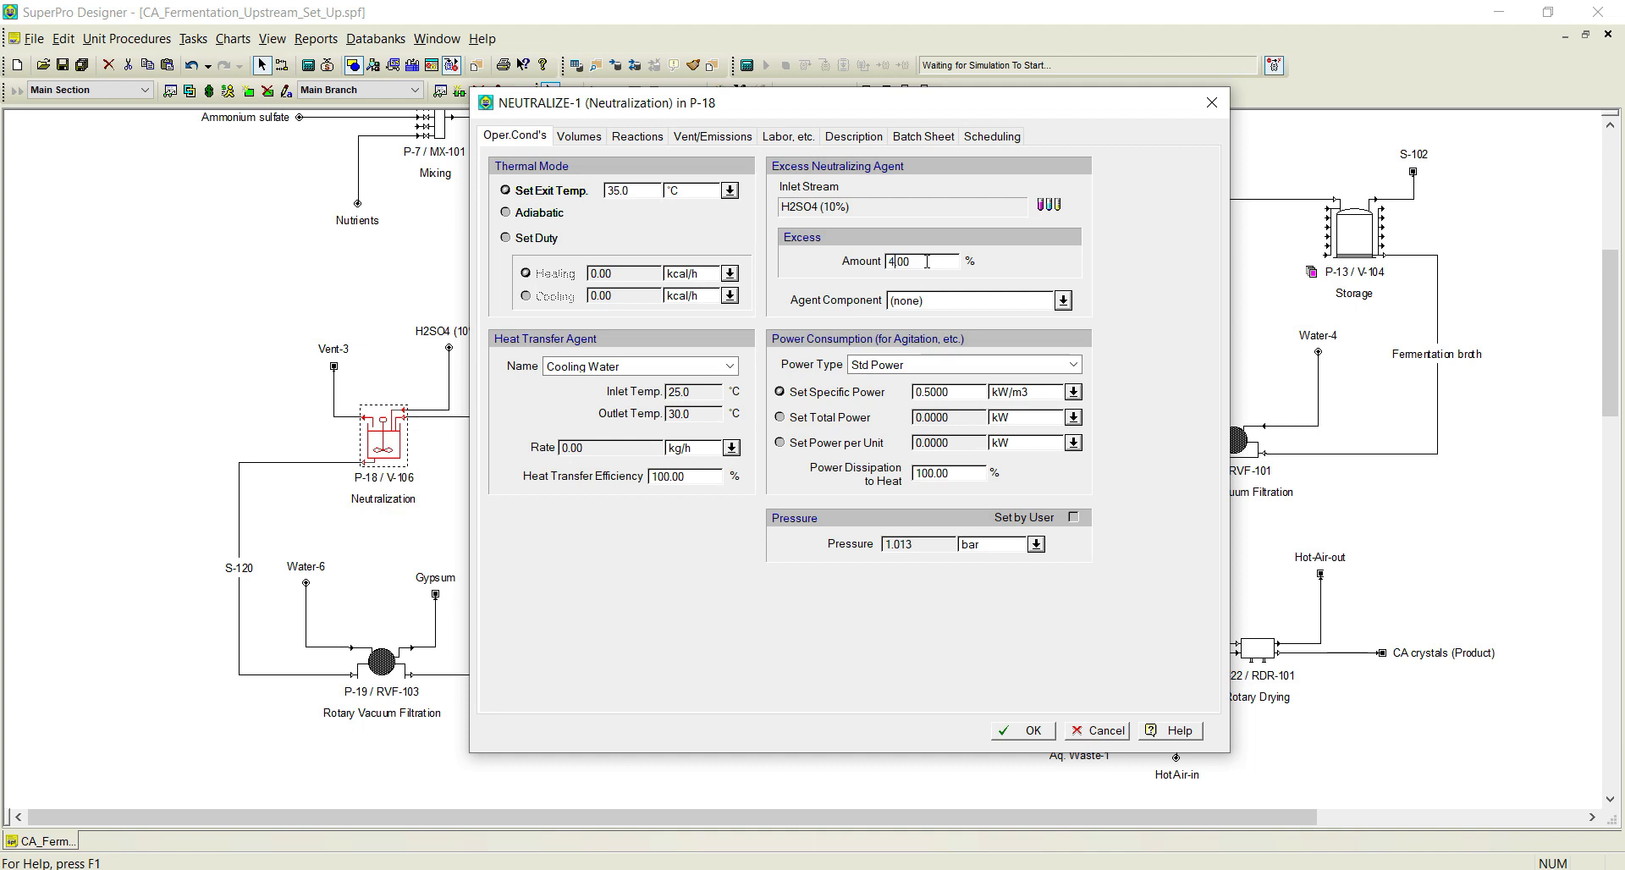
left_click(1068, 304)
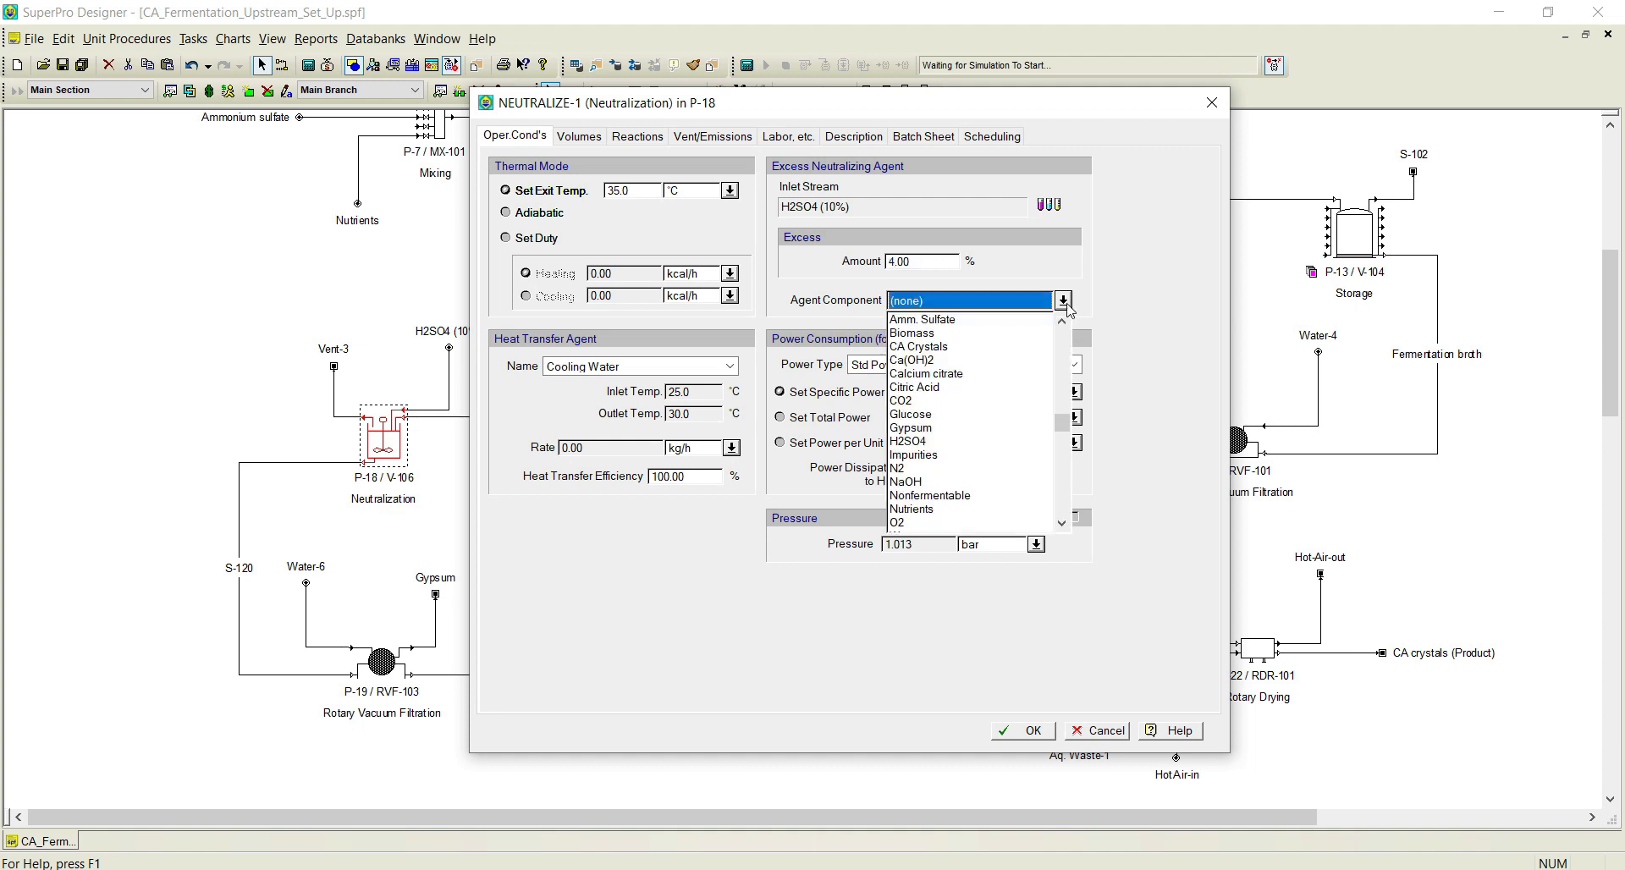
left_click(910, 441)
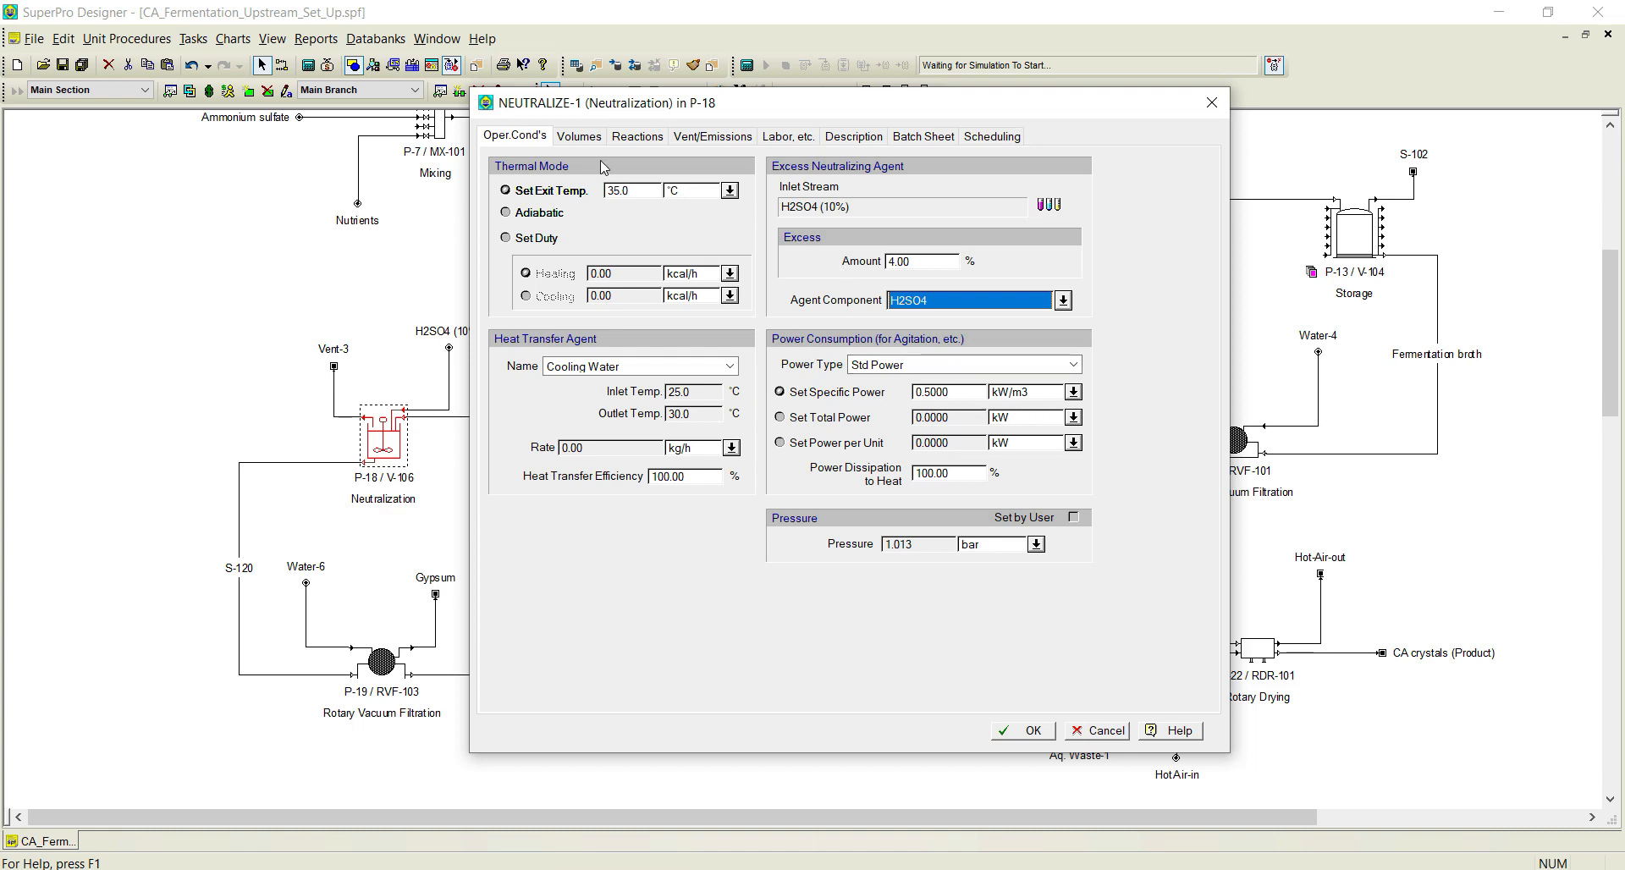
Set P-18's neutralization residence time to 3 h and working-to-vessel volume ratio to 90%.
left_click(584, 138)
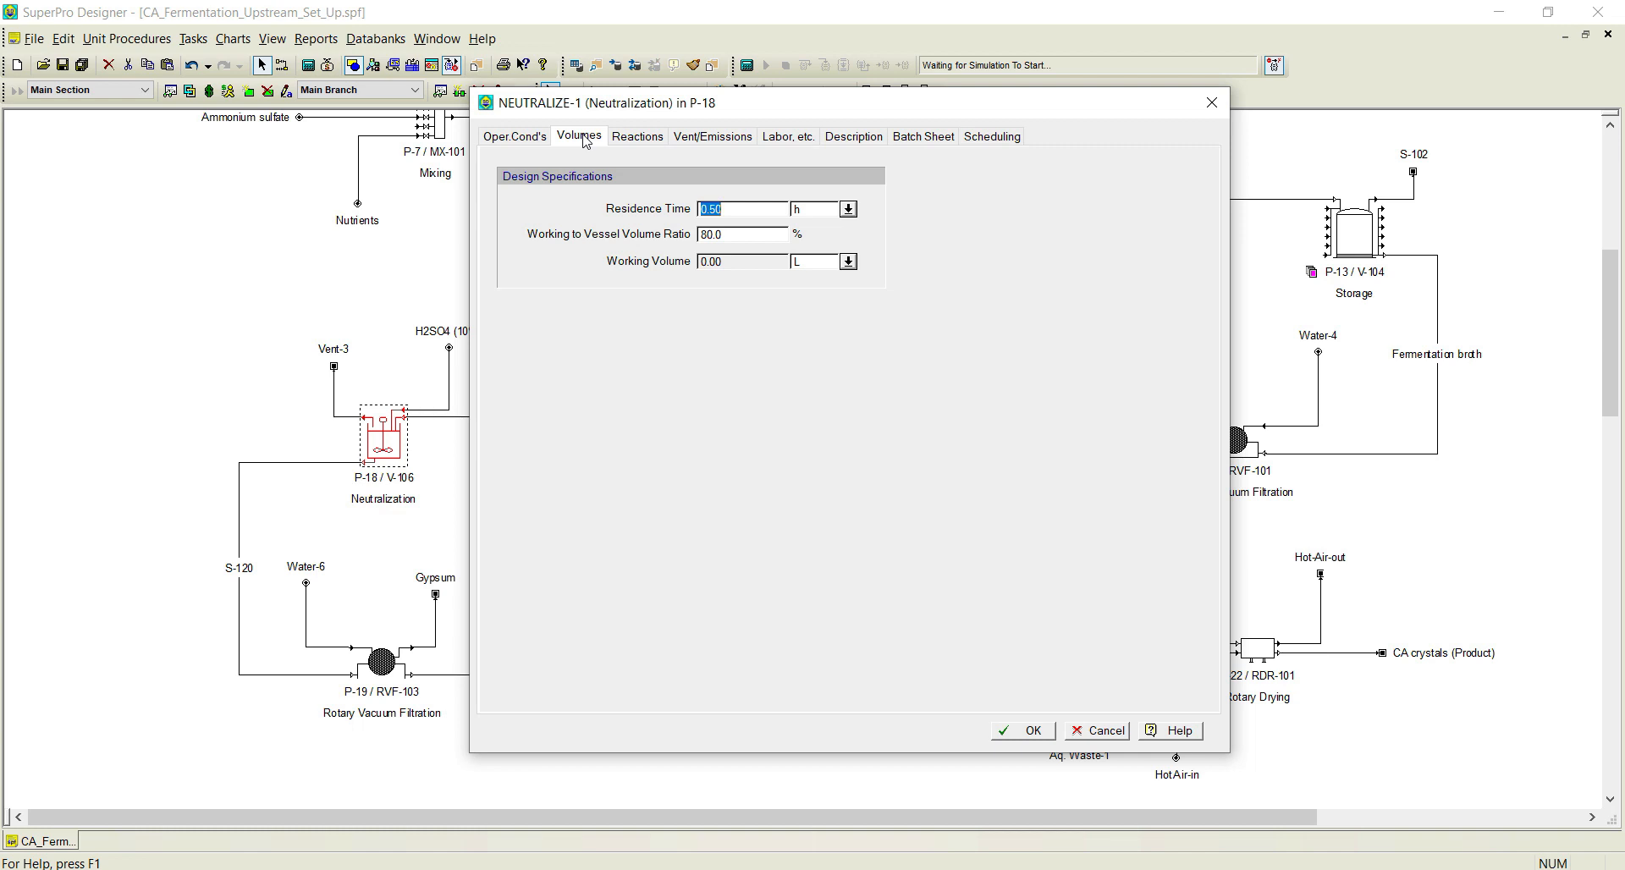
type("3.")
double_click(724, 234)
type("90.0")
Open the stoichiometry of P-18's Reaction #1 and add Calcium citrate and H2SO4 as reactants.
left_click(637, 136)
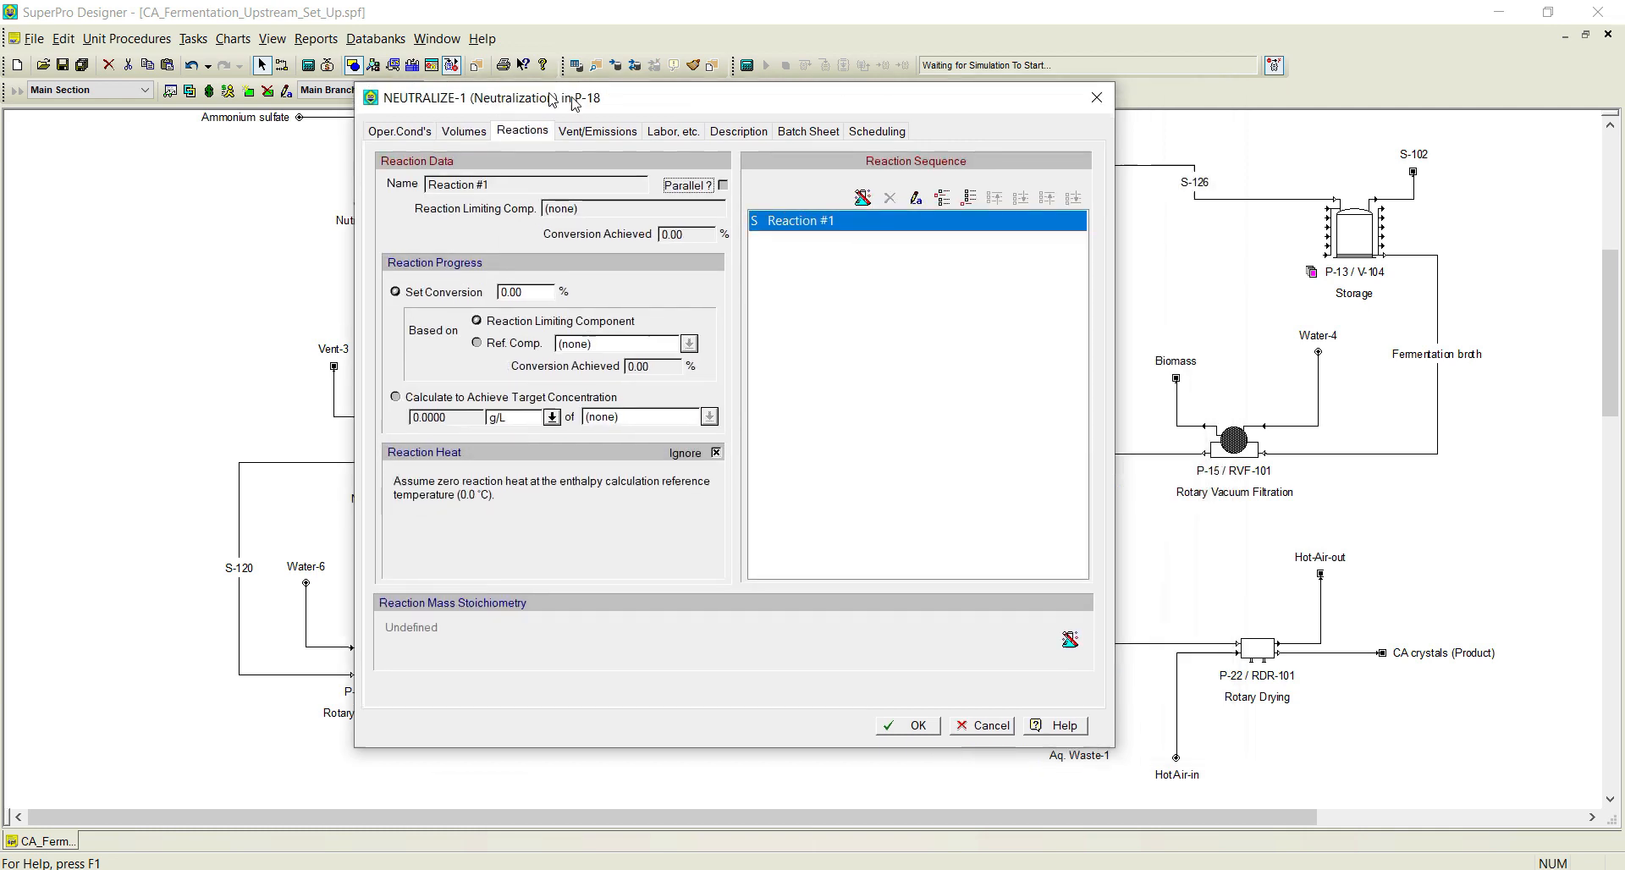
left_click(806, 194)
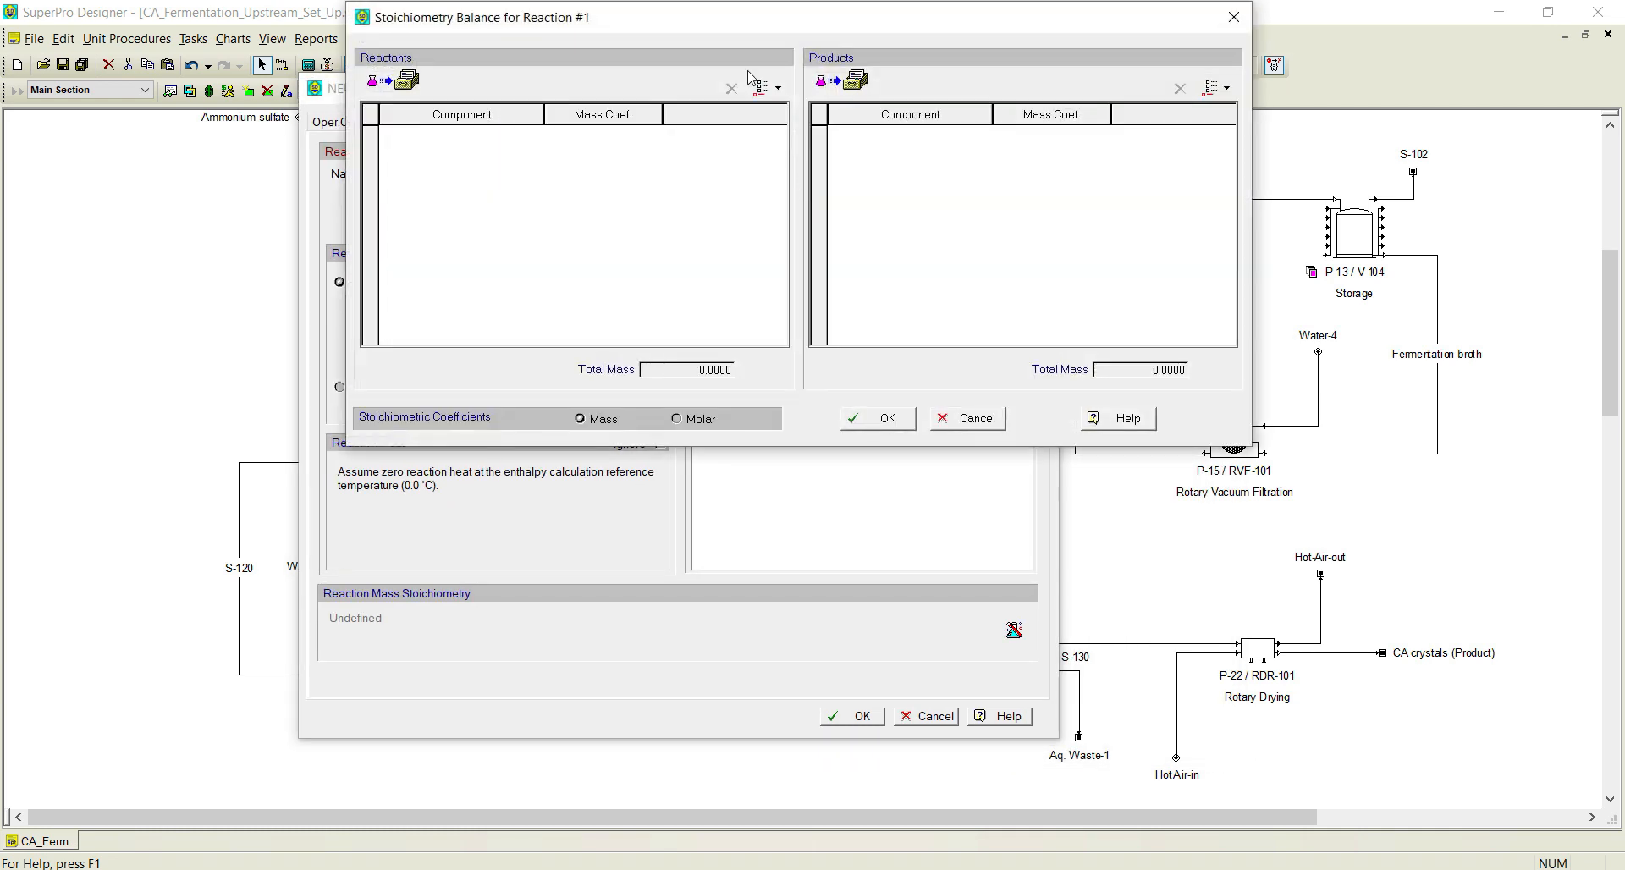
left_click(766, 87)
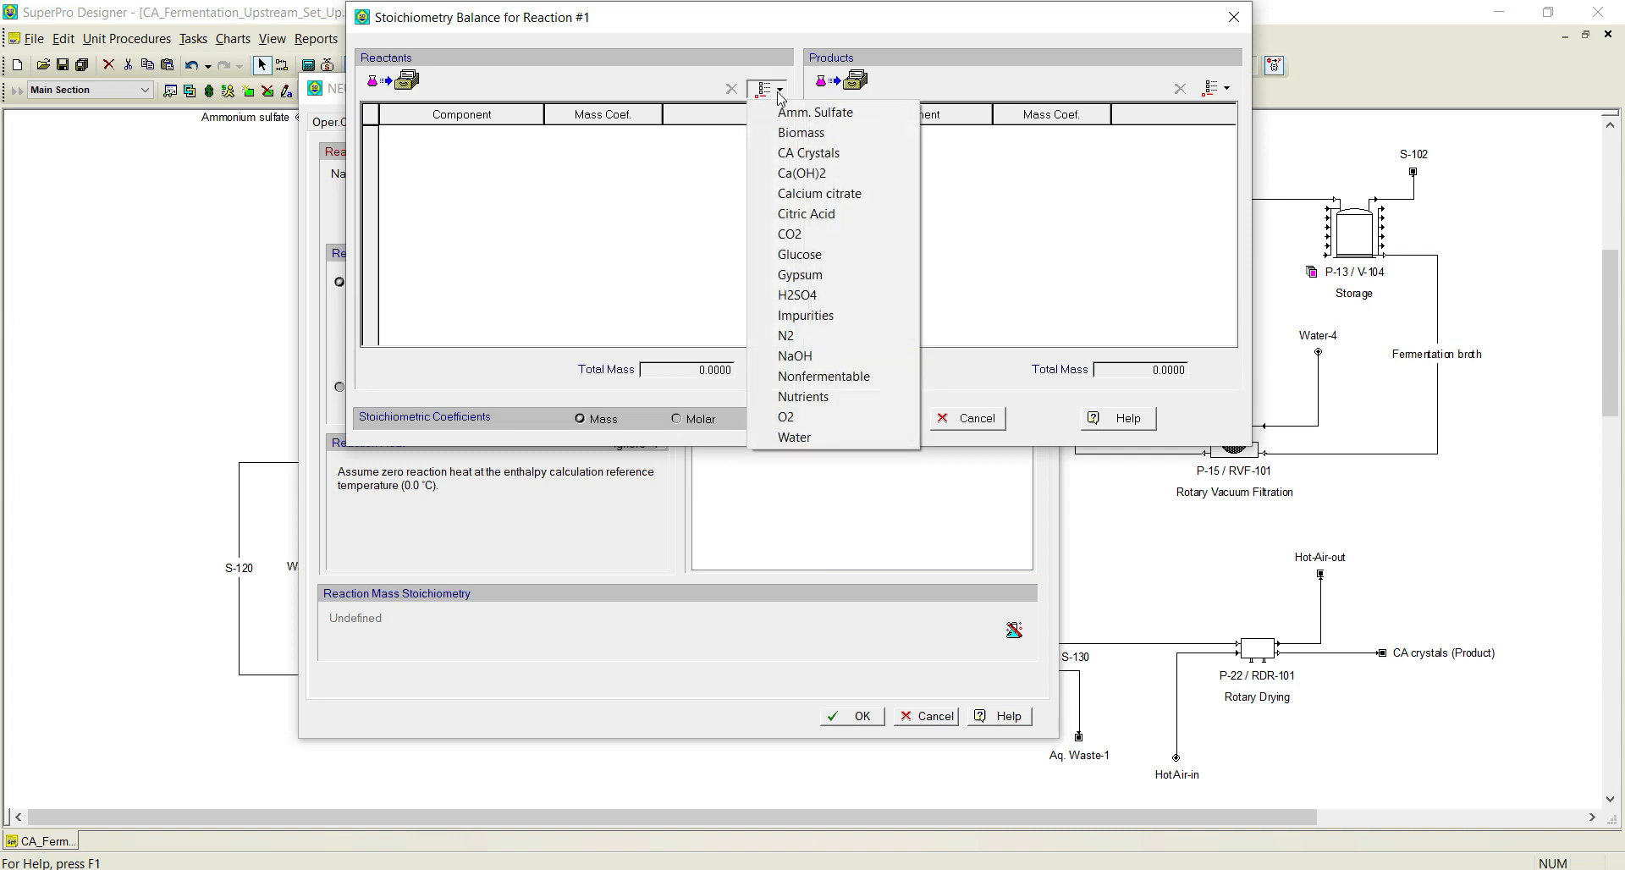
left_click(811, 193)
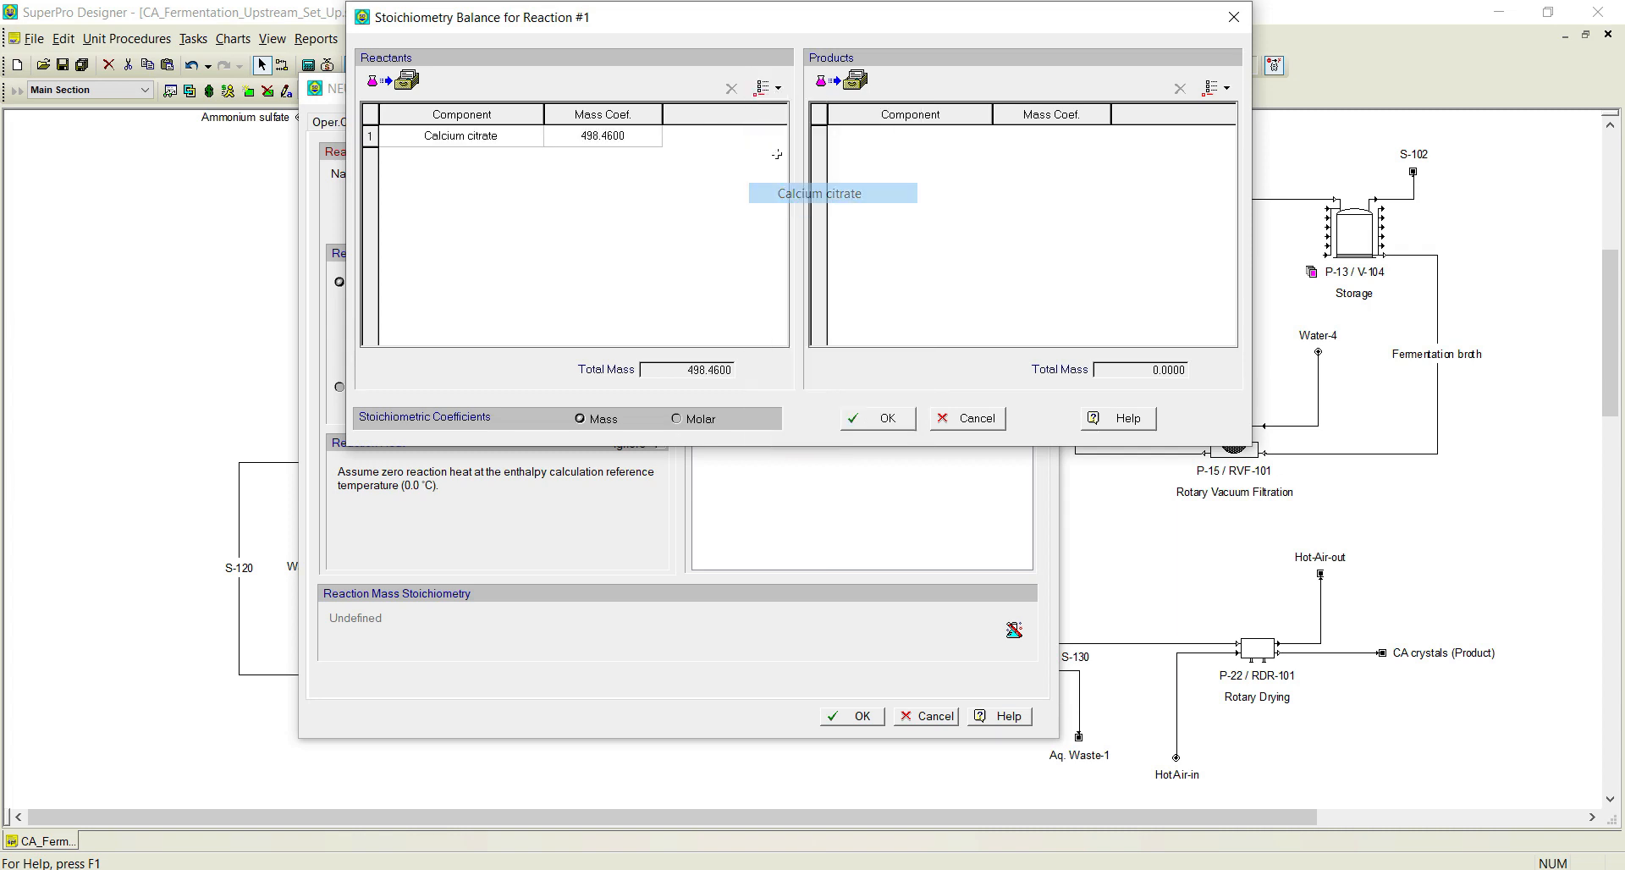
left_click(768, 89)
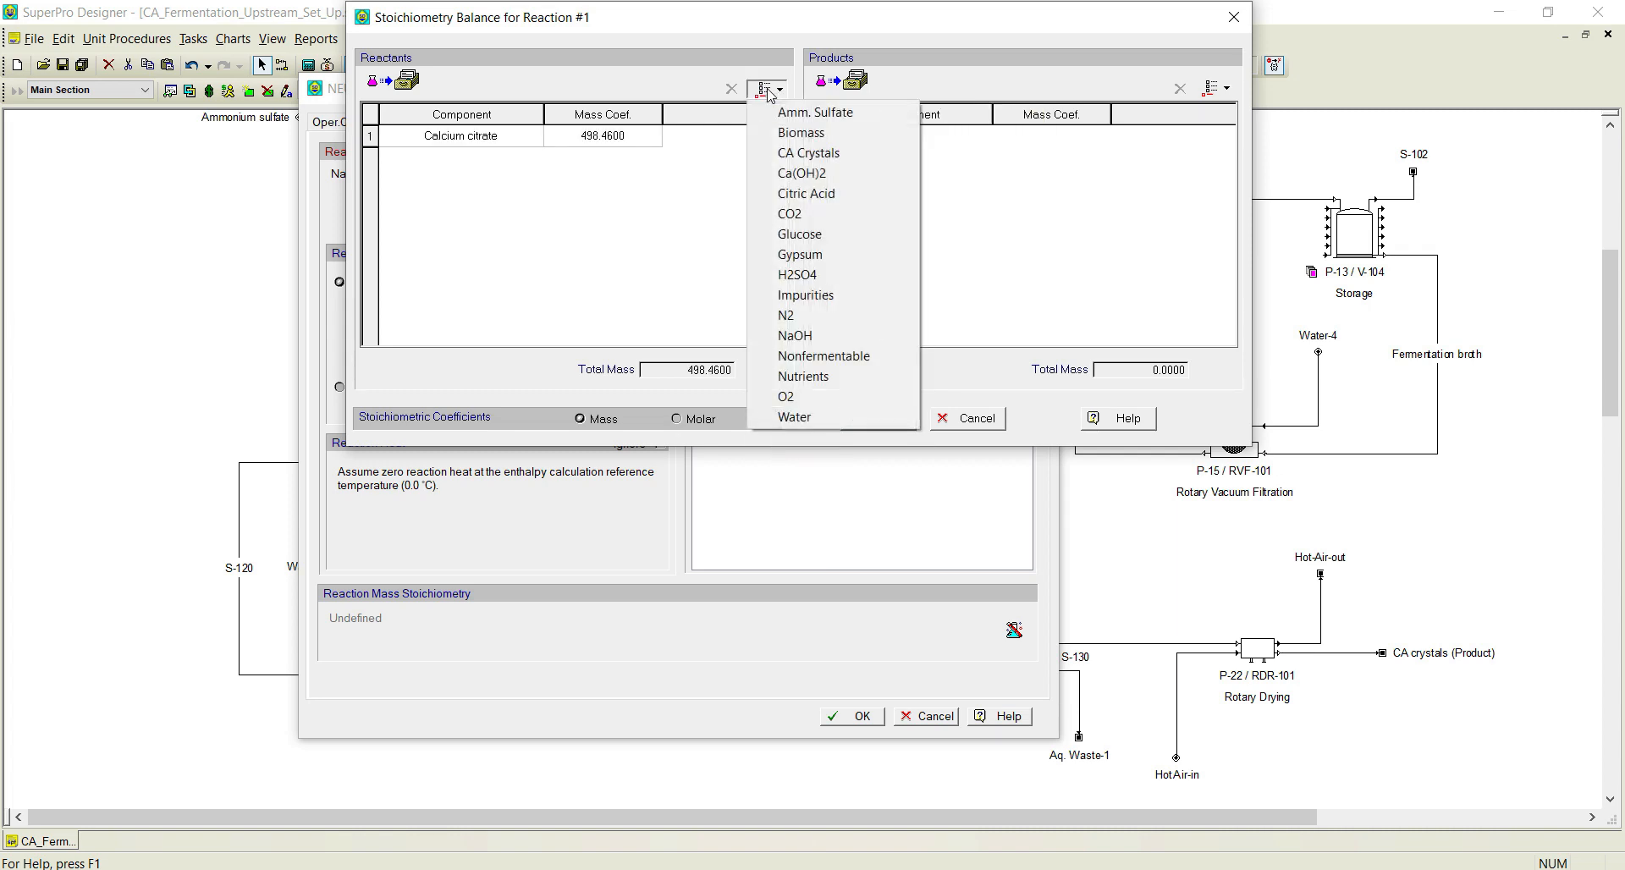
left_click(810, 274)
Add Citric Acid and Gypsum as products of P-18's neutralization reaction.
left_click(1216, 88)
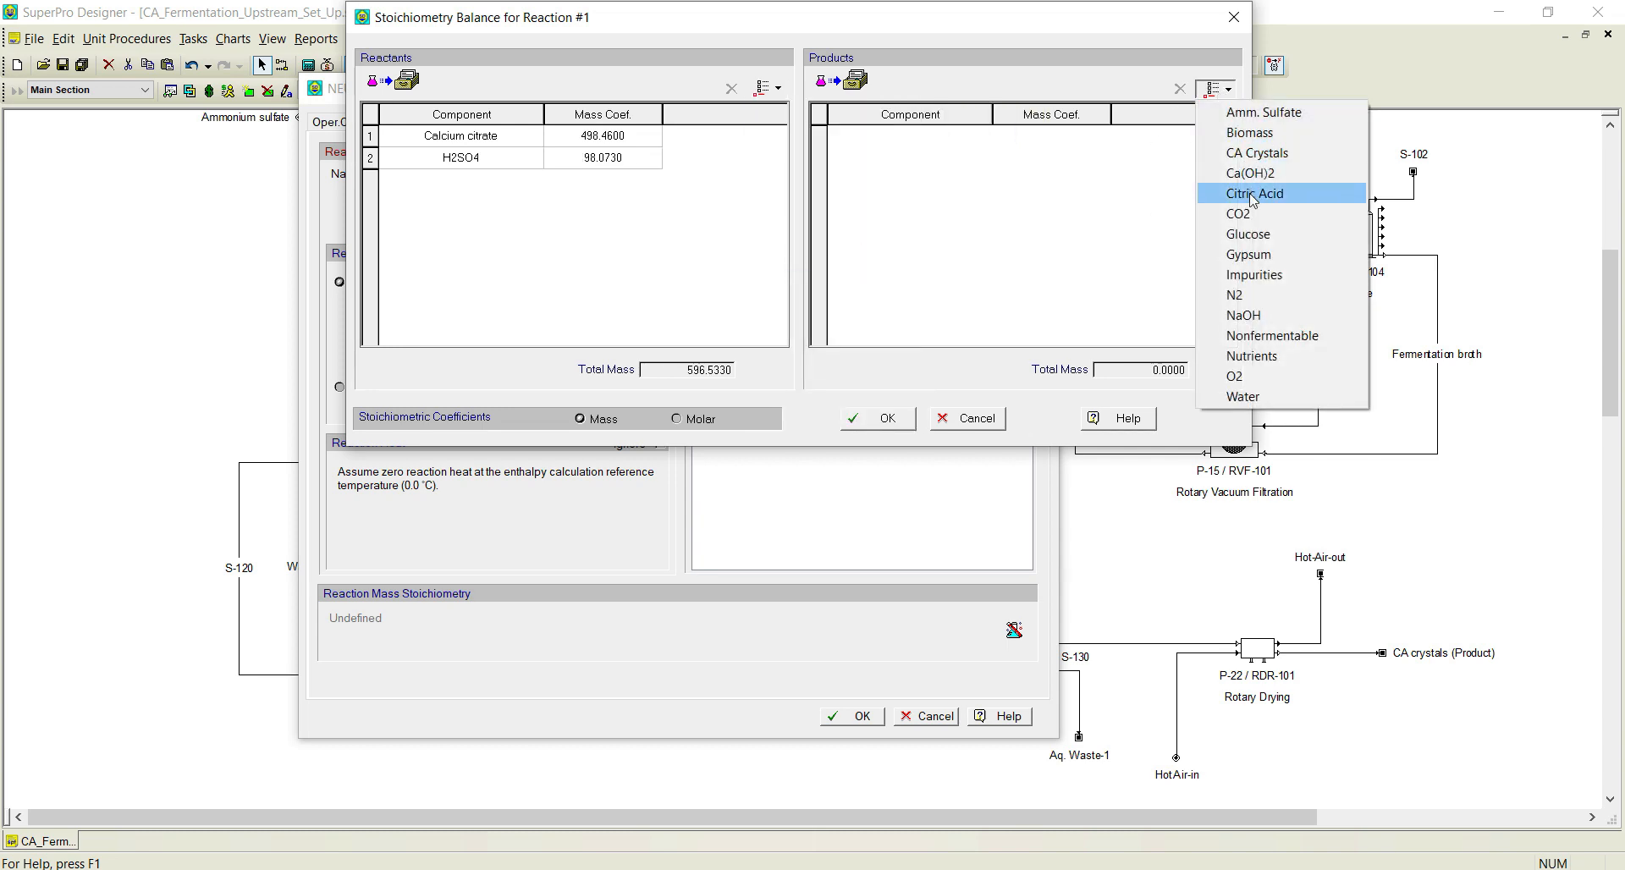
left_click(1254, 194)
left_click(1217, 88)
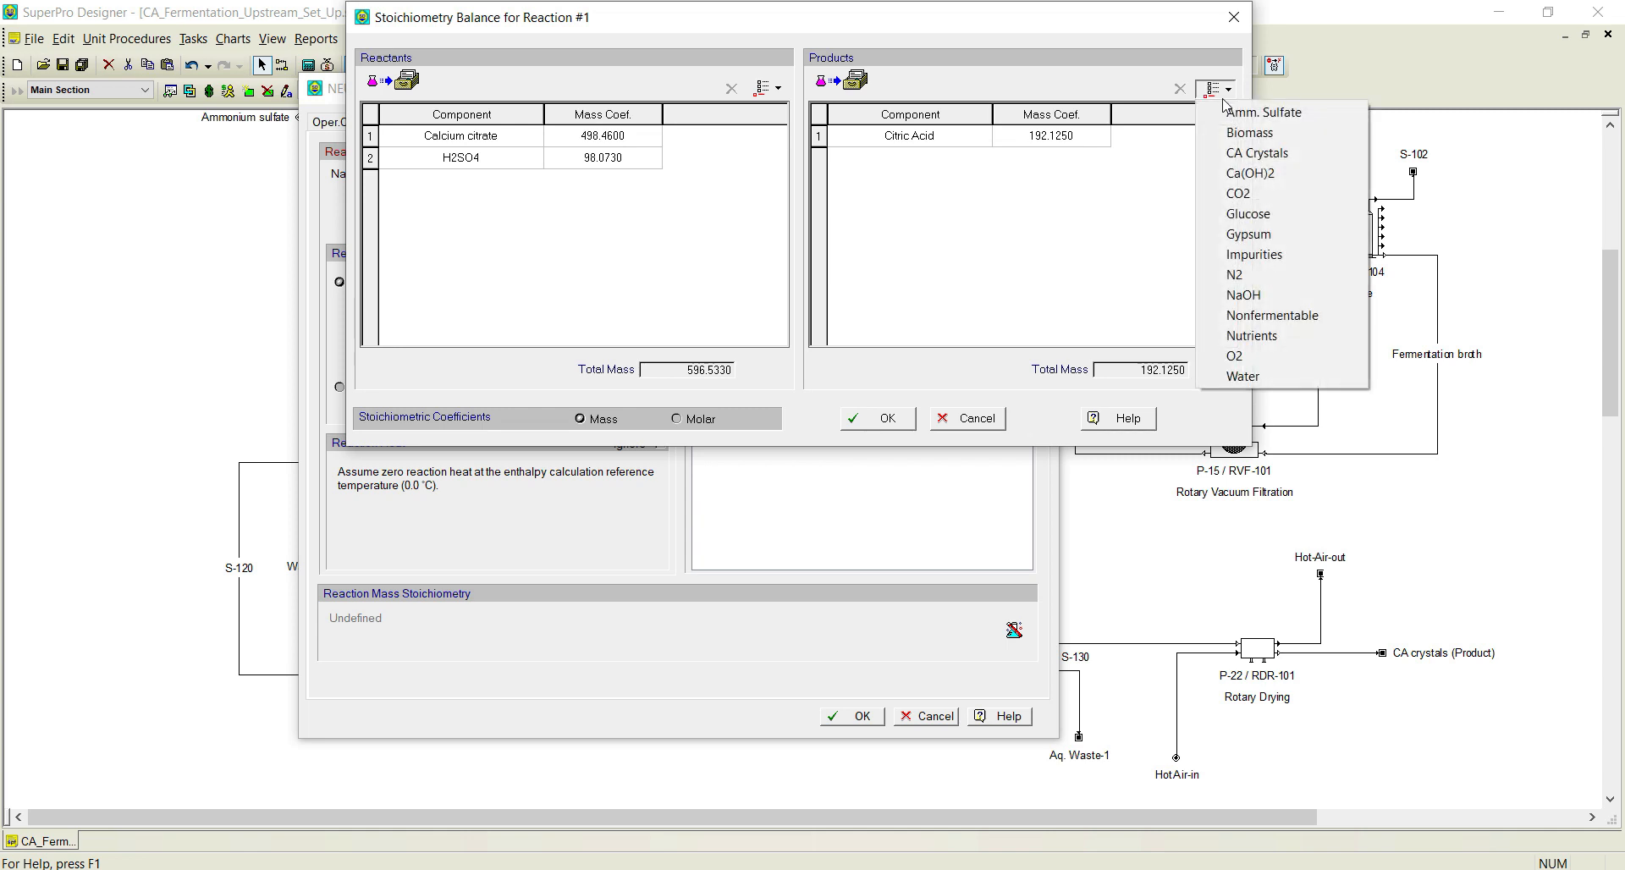
left_click(1250, 234)
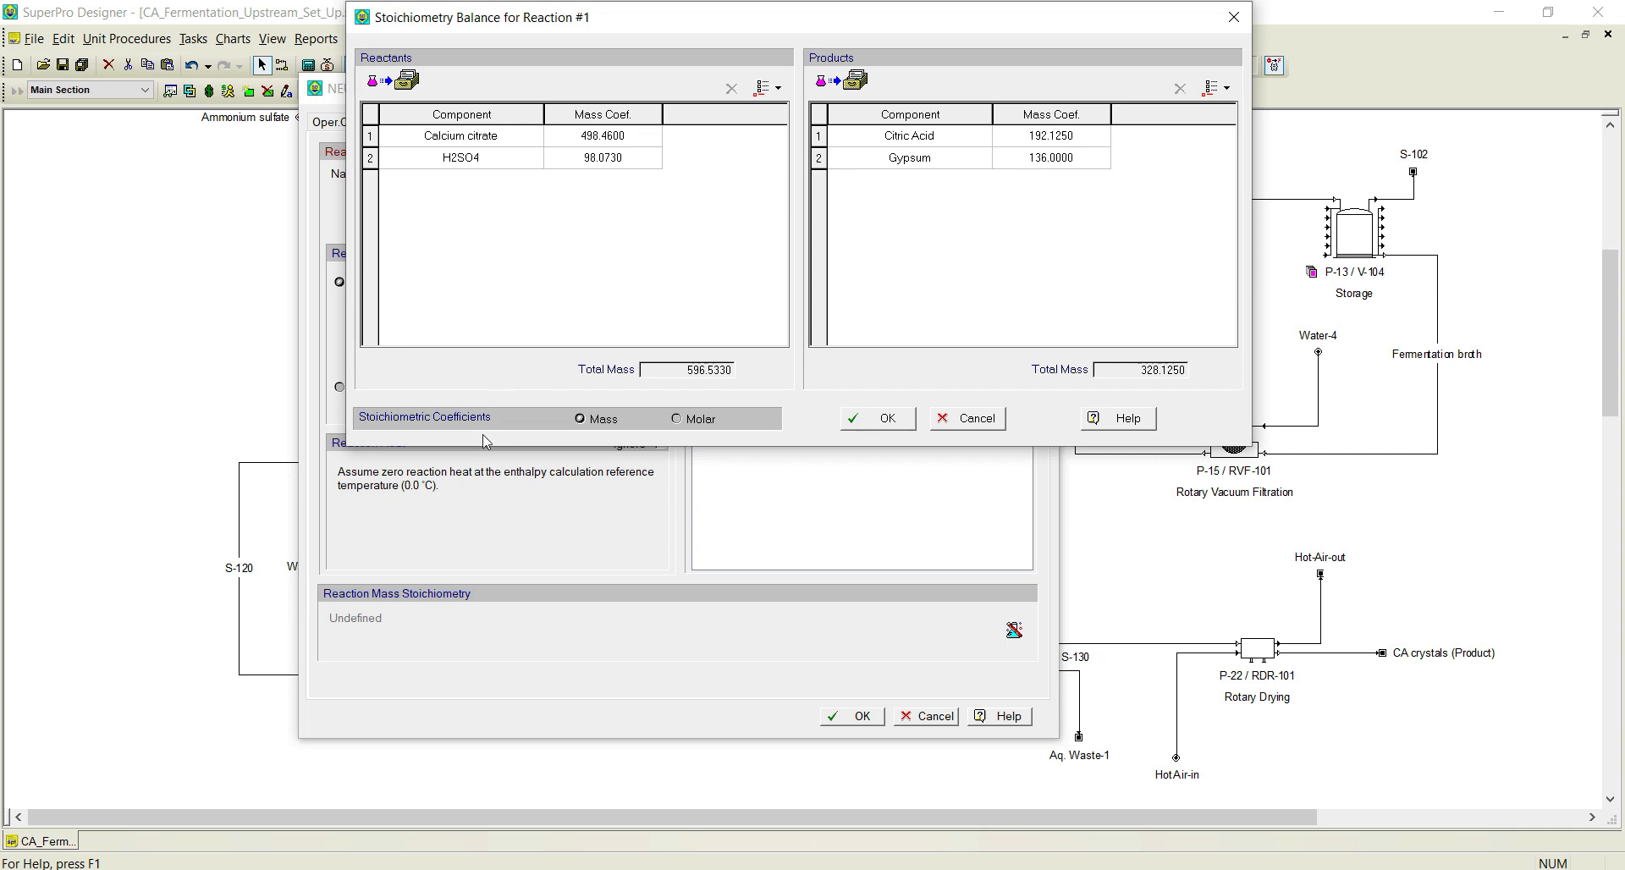
Switch to molar coefficients, set H2SO4 to 3, Citric Acid to 2 and Gypsum to 3, and accept the stoichiometry.
left_click(677, 418)
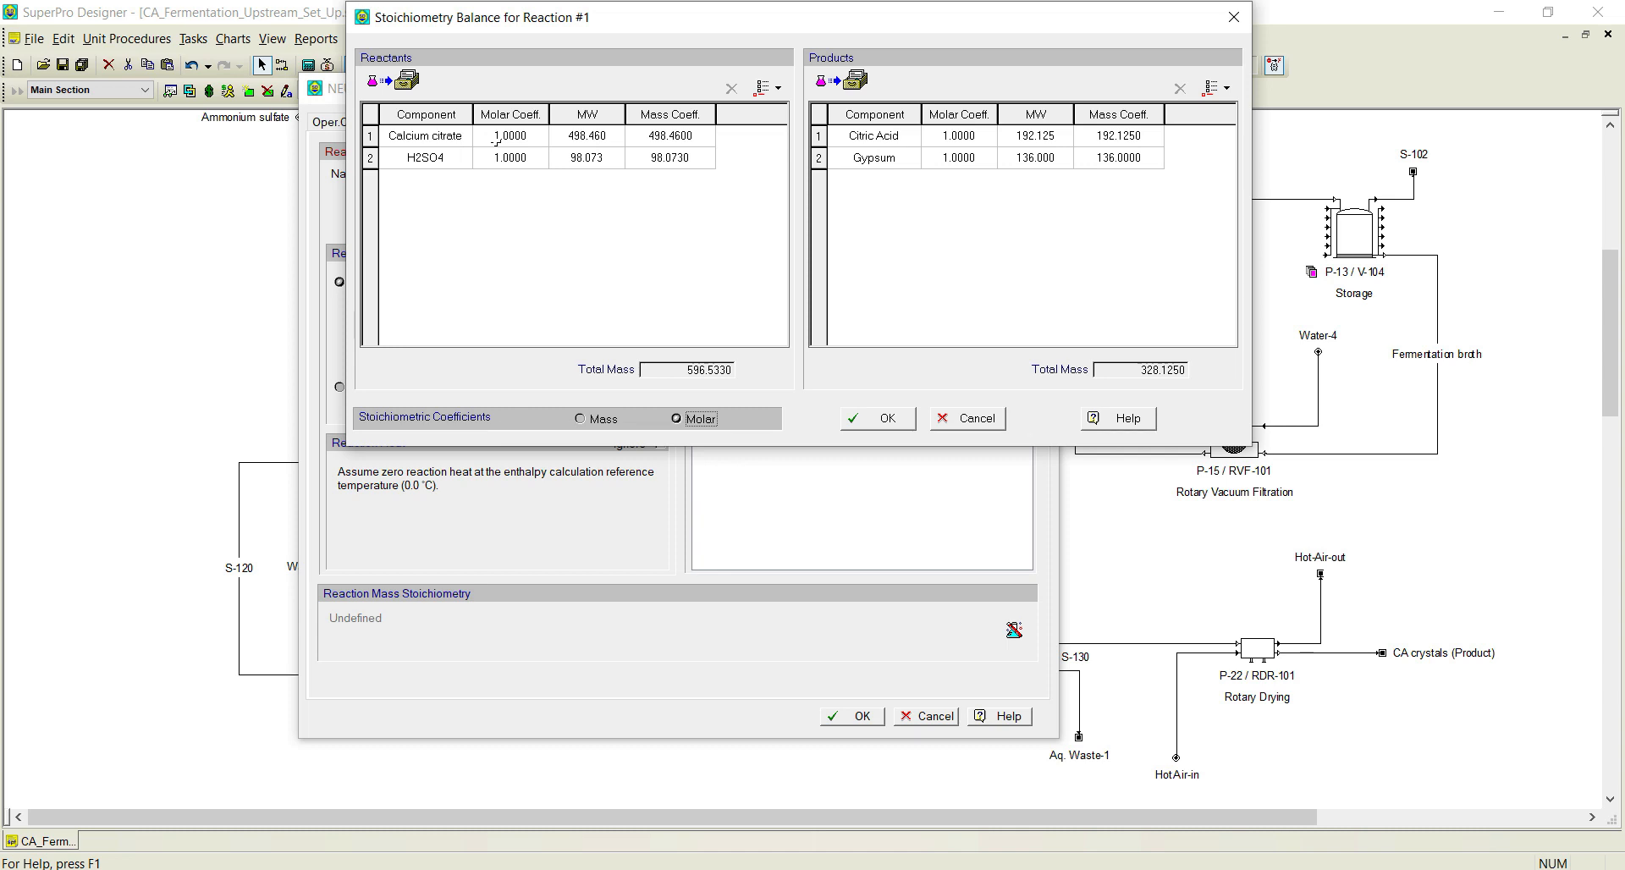
left_click(501, 157)
key("BackSpace")
type("3")
left_click(949, 137)
key("BackSpace")
type("2")
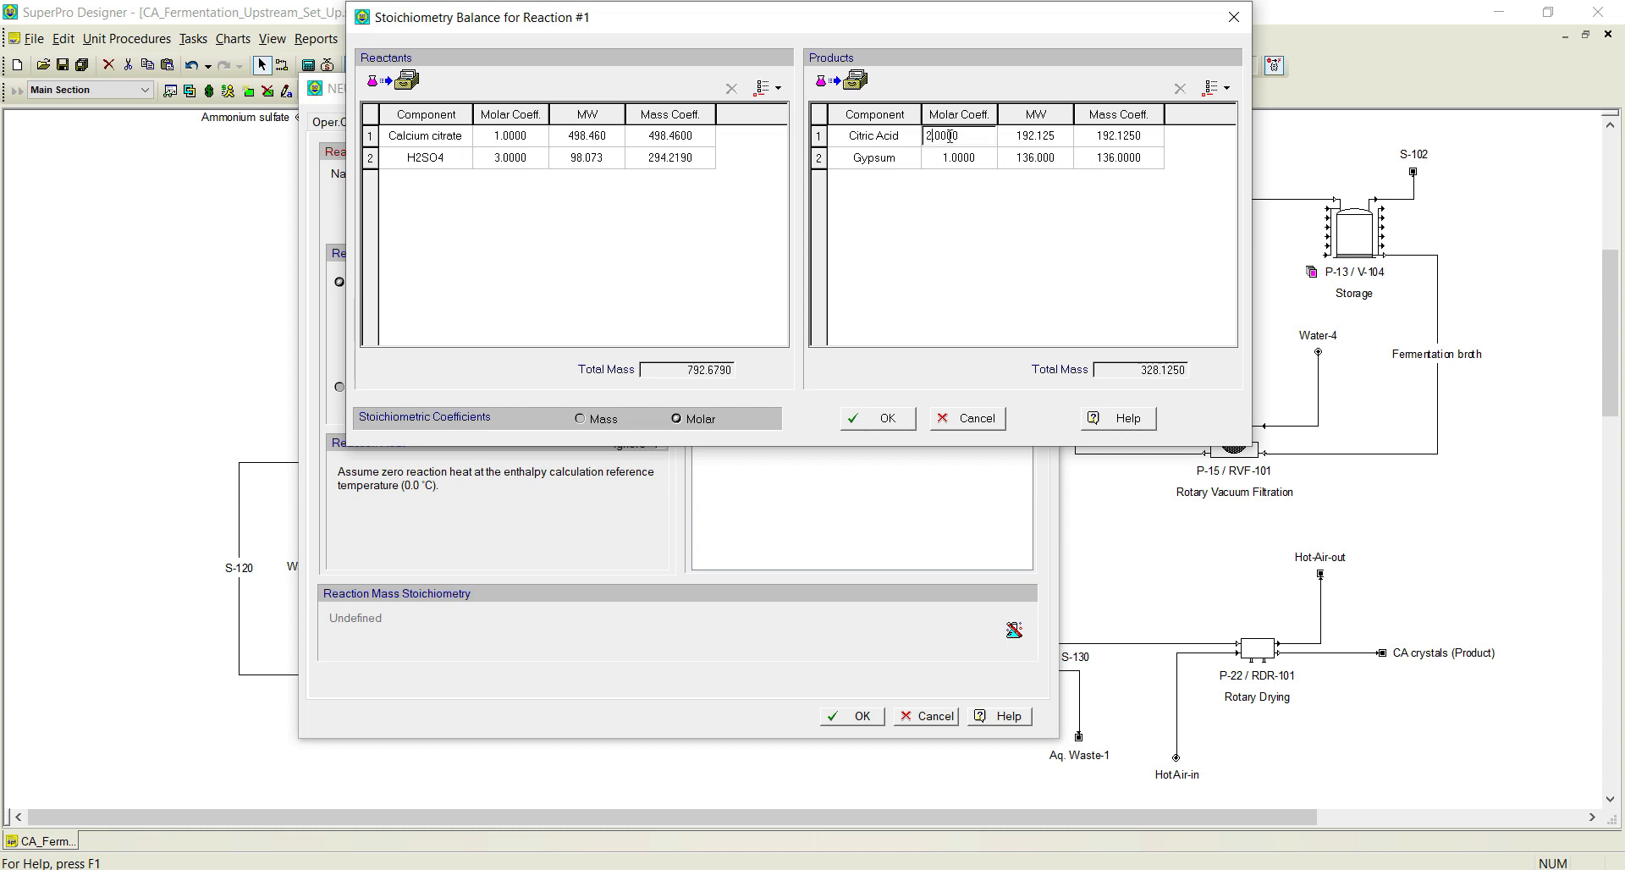
key("Down")
key("BackSpace")
type("3")
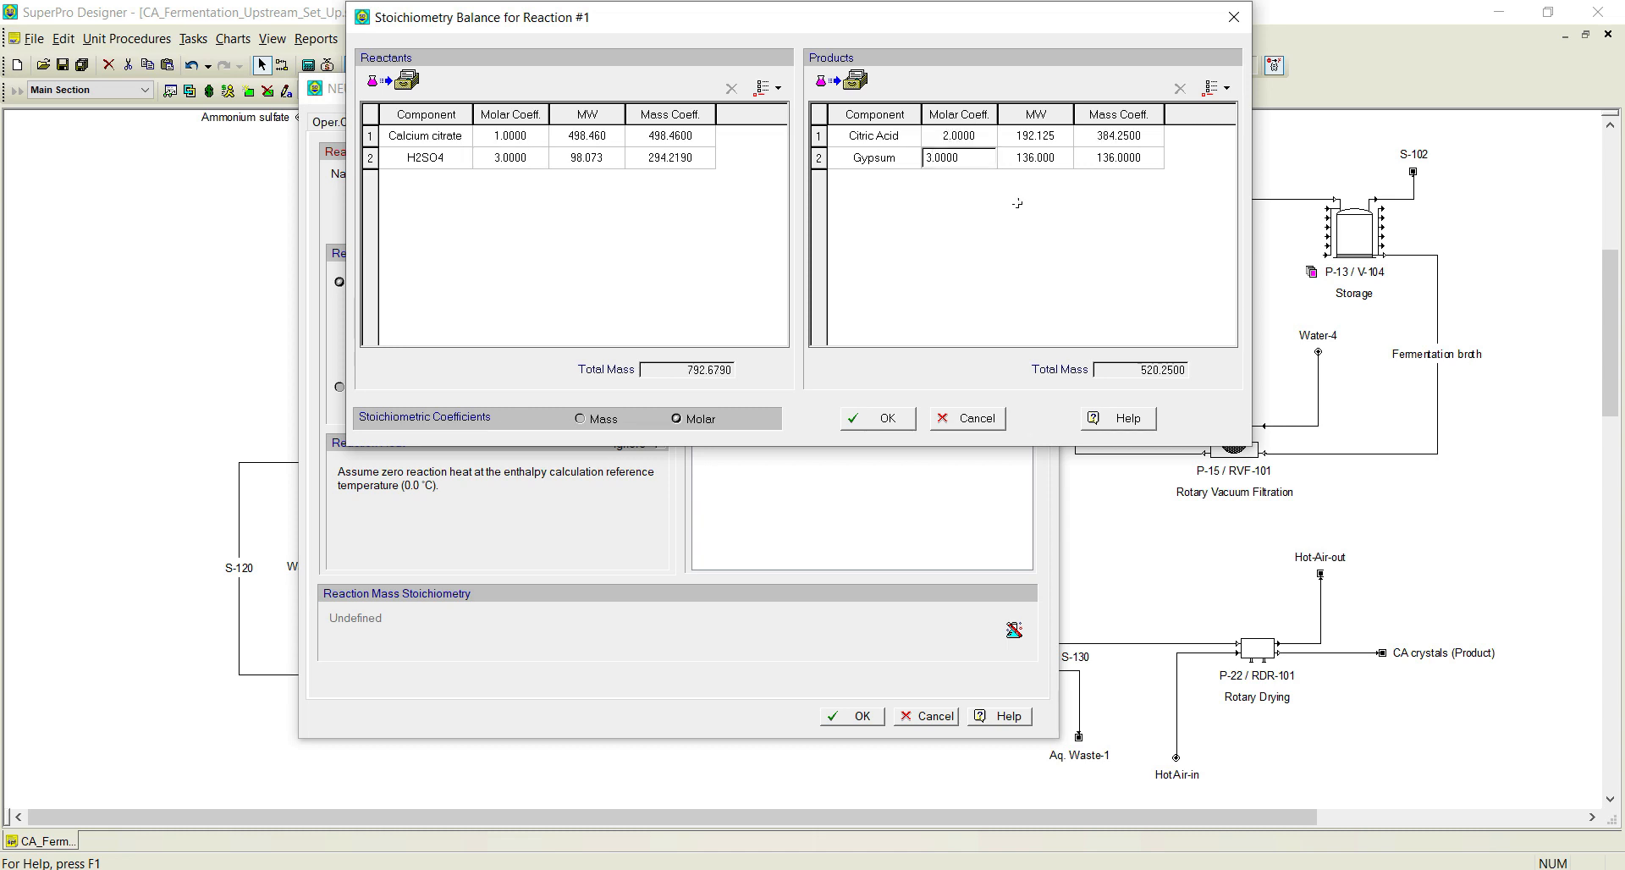
key("Tab")
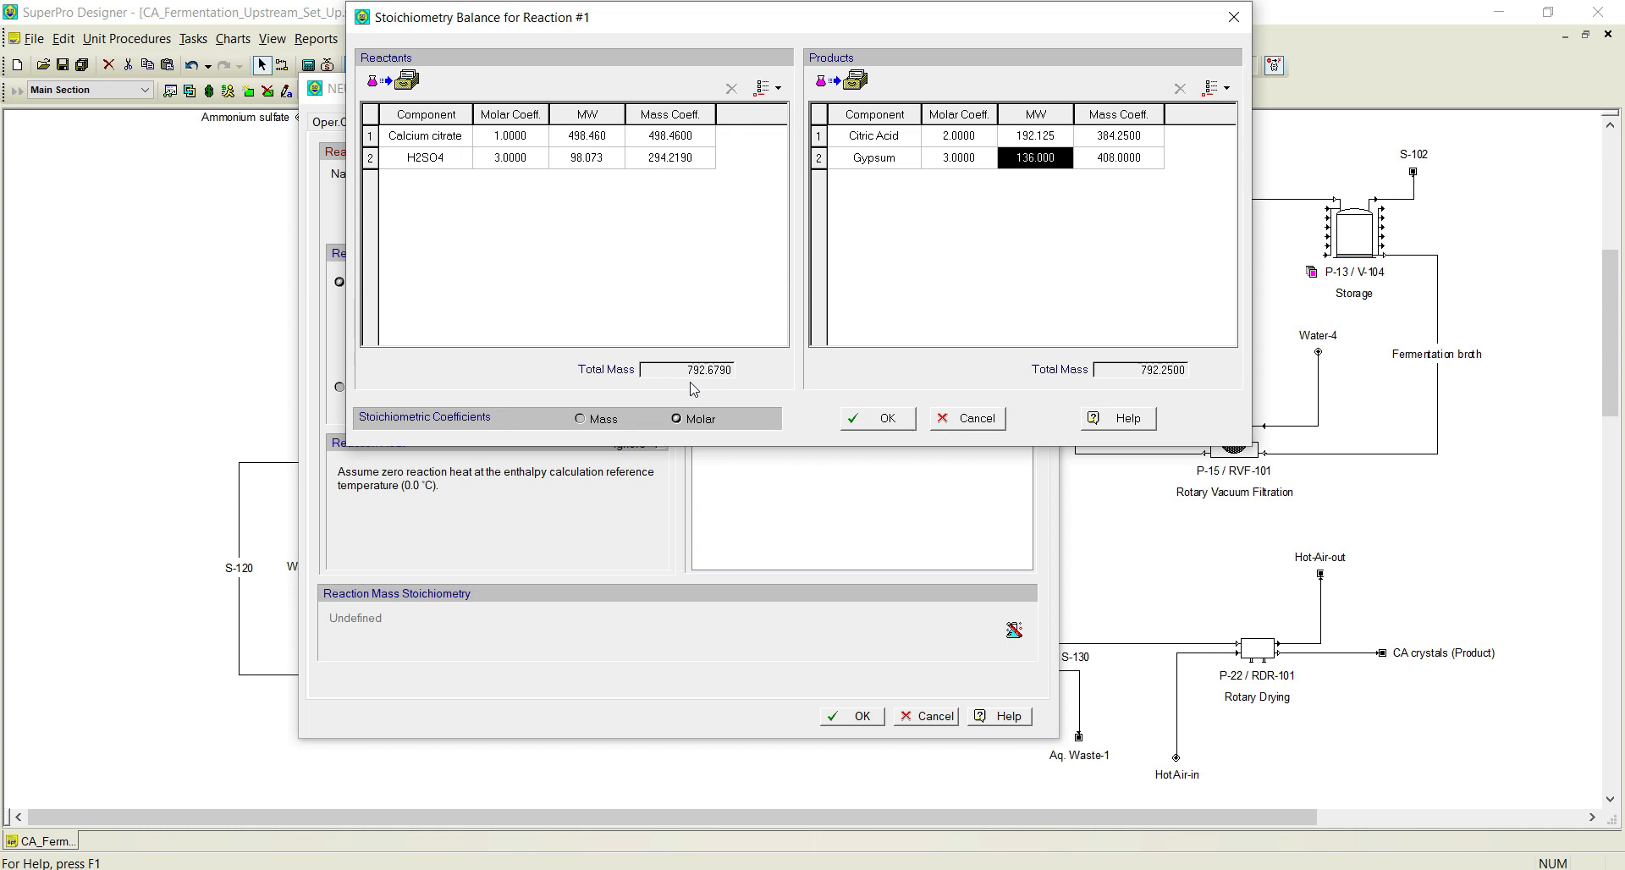
left_click(886, 424)
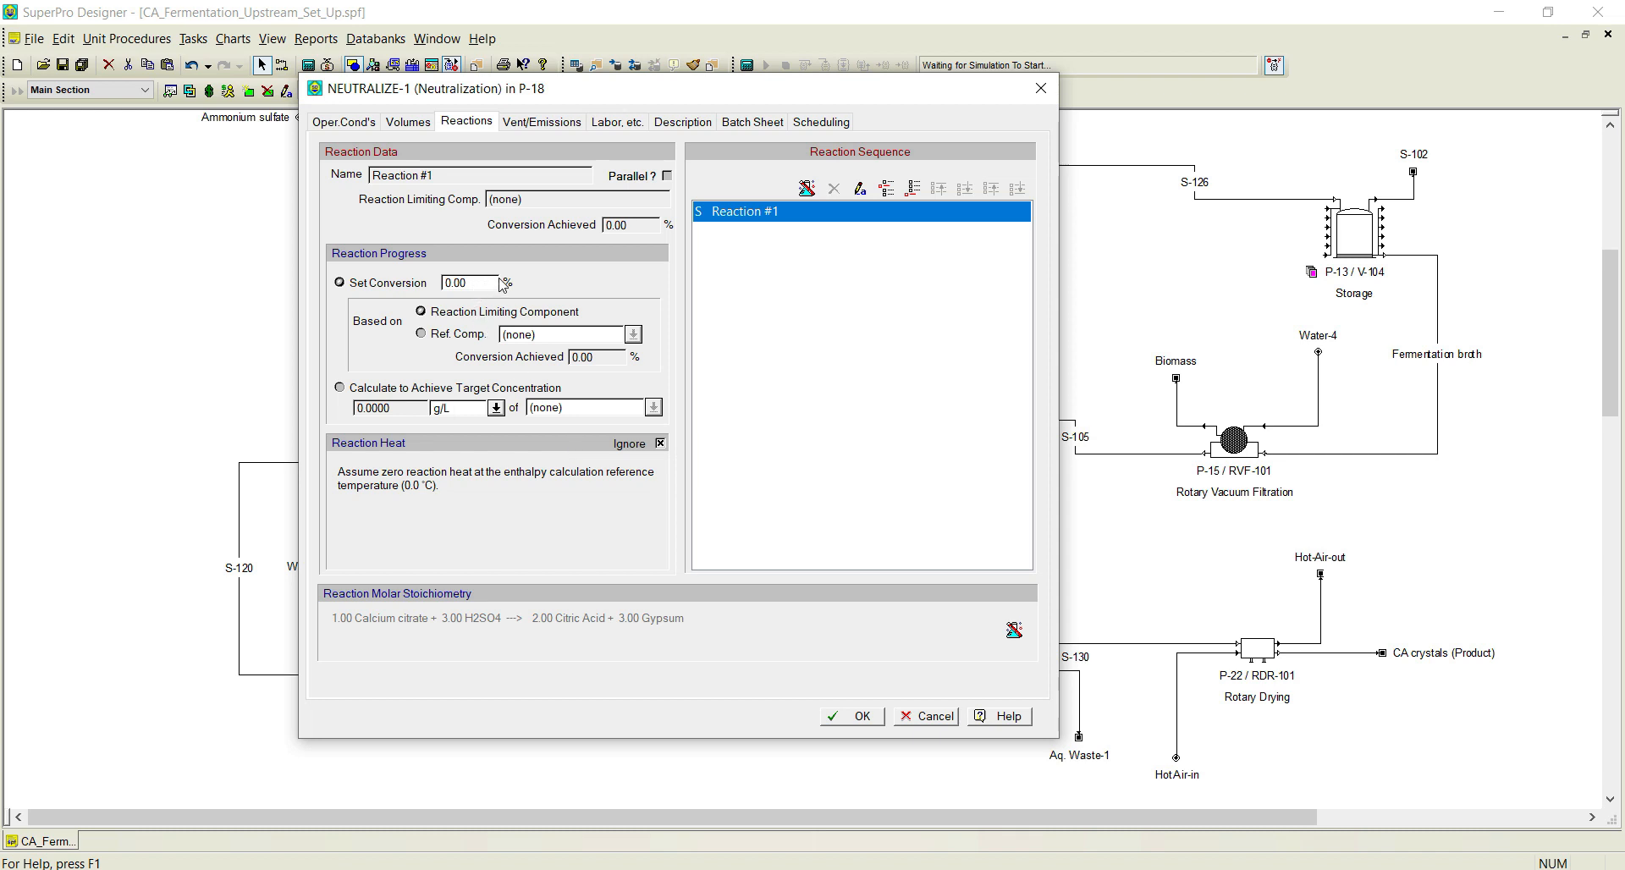
Set the reaction's conversion to 99.5% and include its reaction heat with an enthalpy of -750 kcal/kg.
double_click(472, 282)
type("99.50")
left_click(664, 446)
left_click(544, 473)
type("-750")
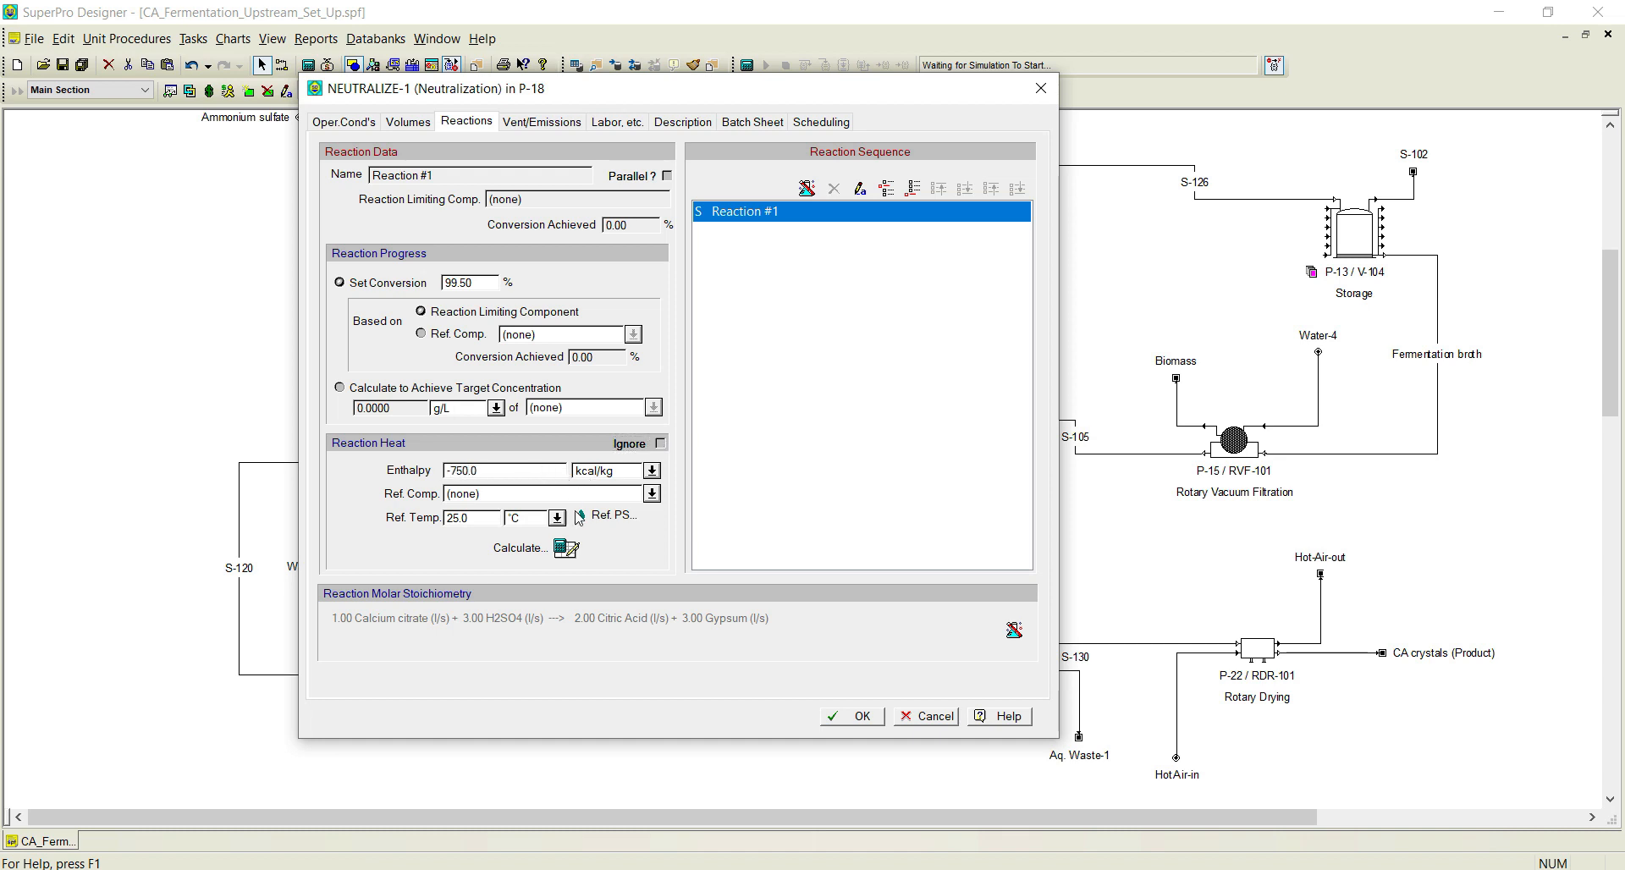
Base the reaction heat on H2SO4 at a reference temperature of 35 °C and accept P-18's neutralization settings.
left_click(652, 496)
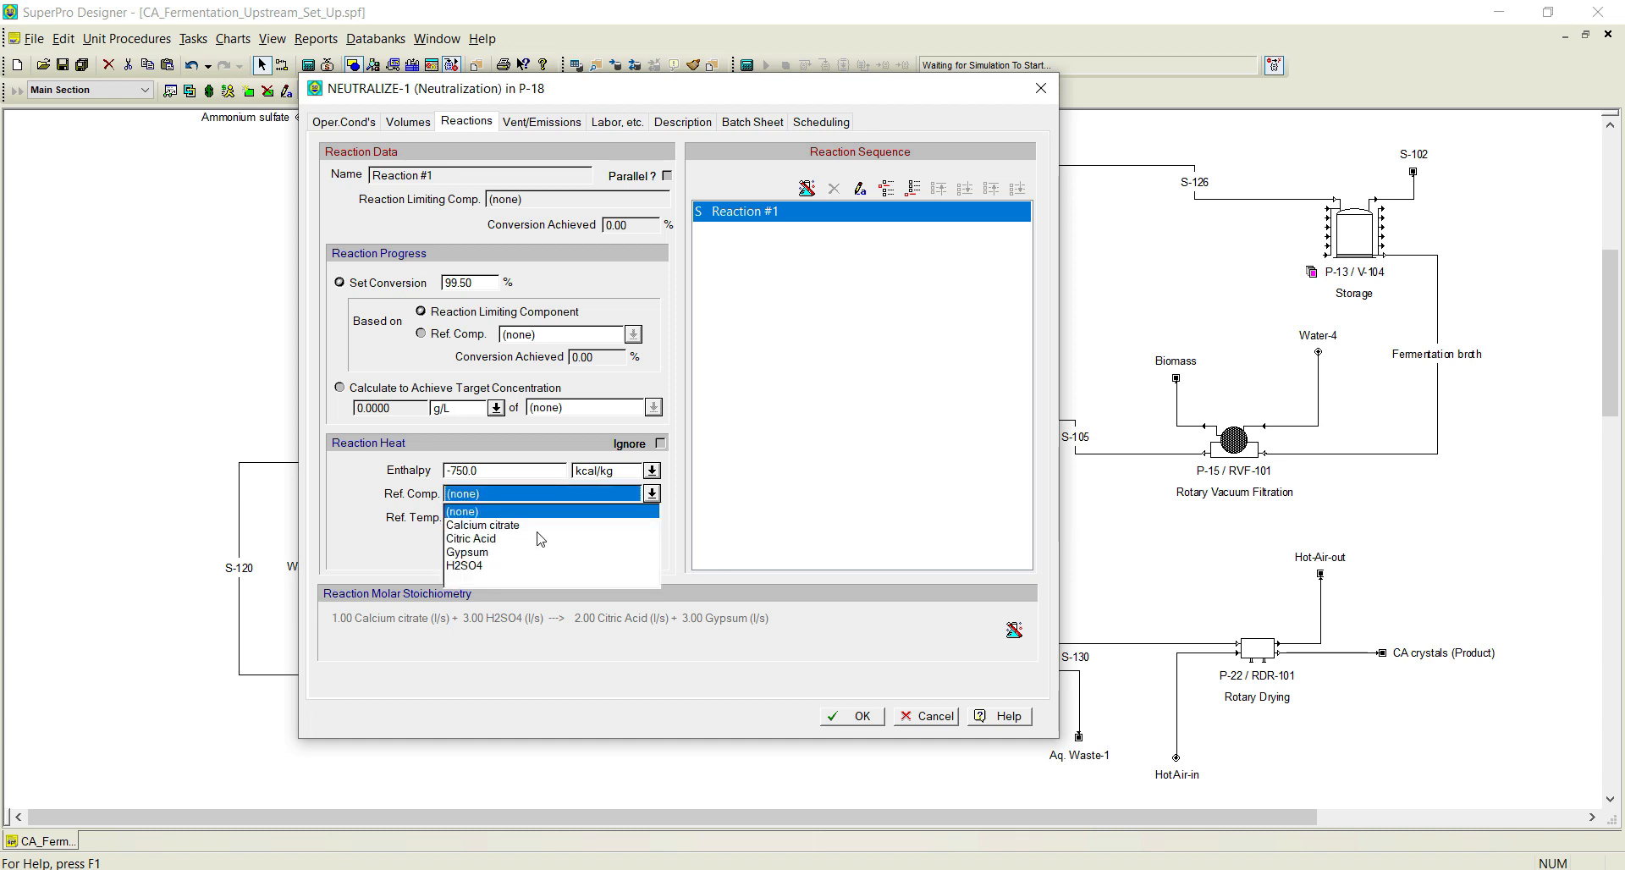
left_click(467, 565)
double_click(468, 519)
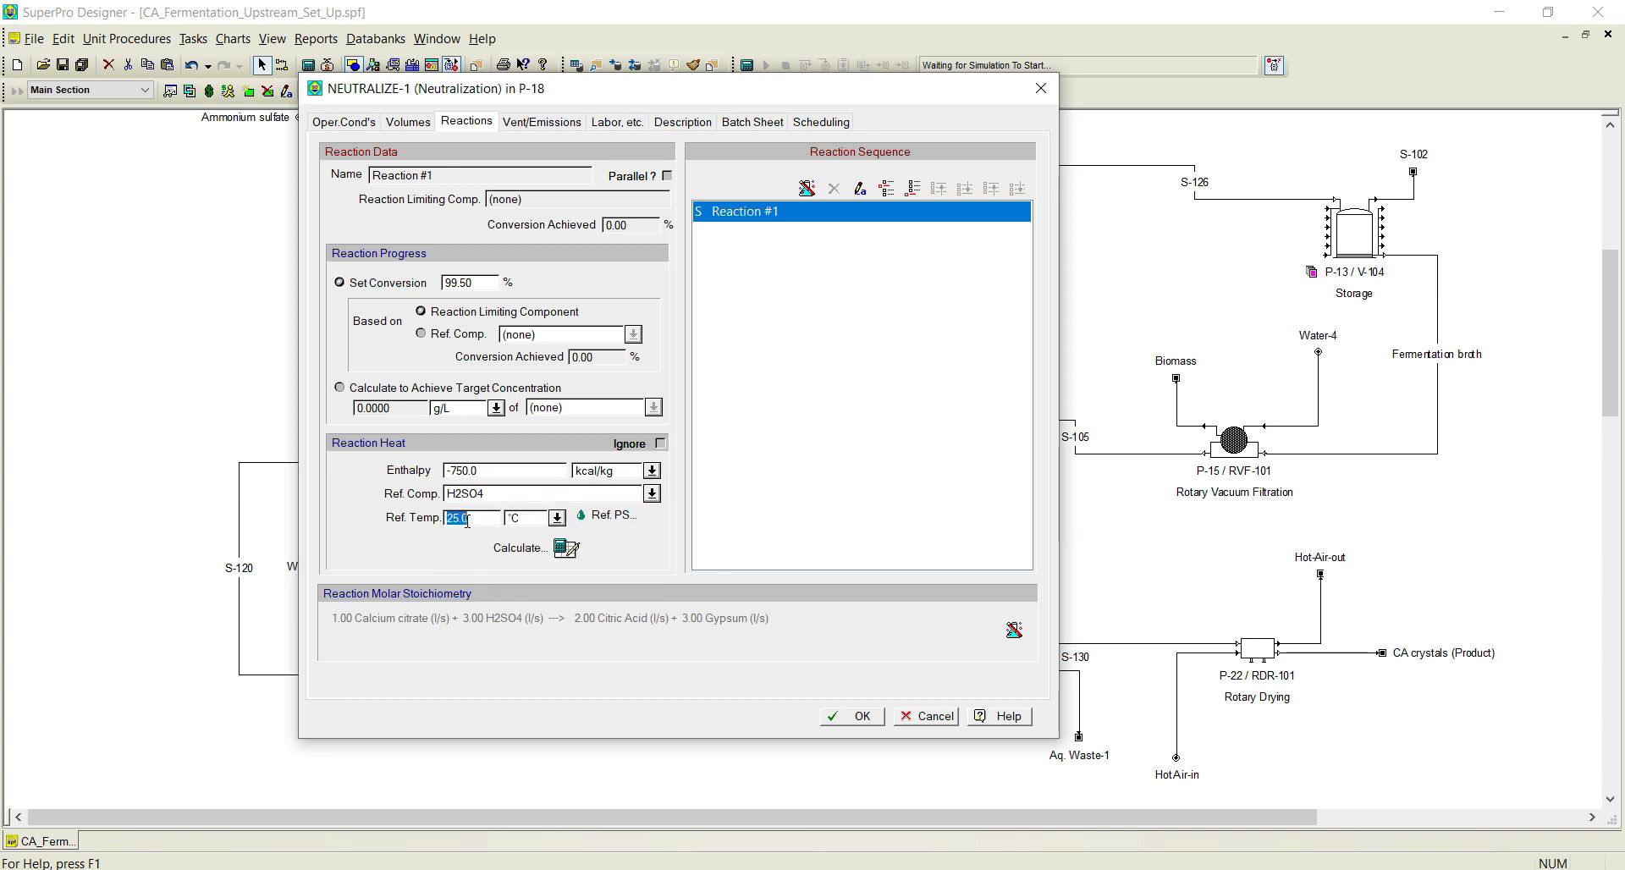
type("35")
left_click(406, 122)
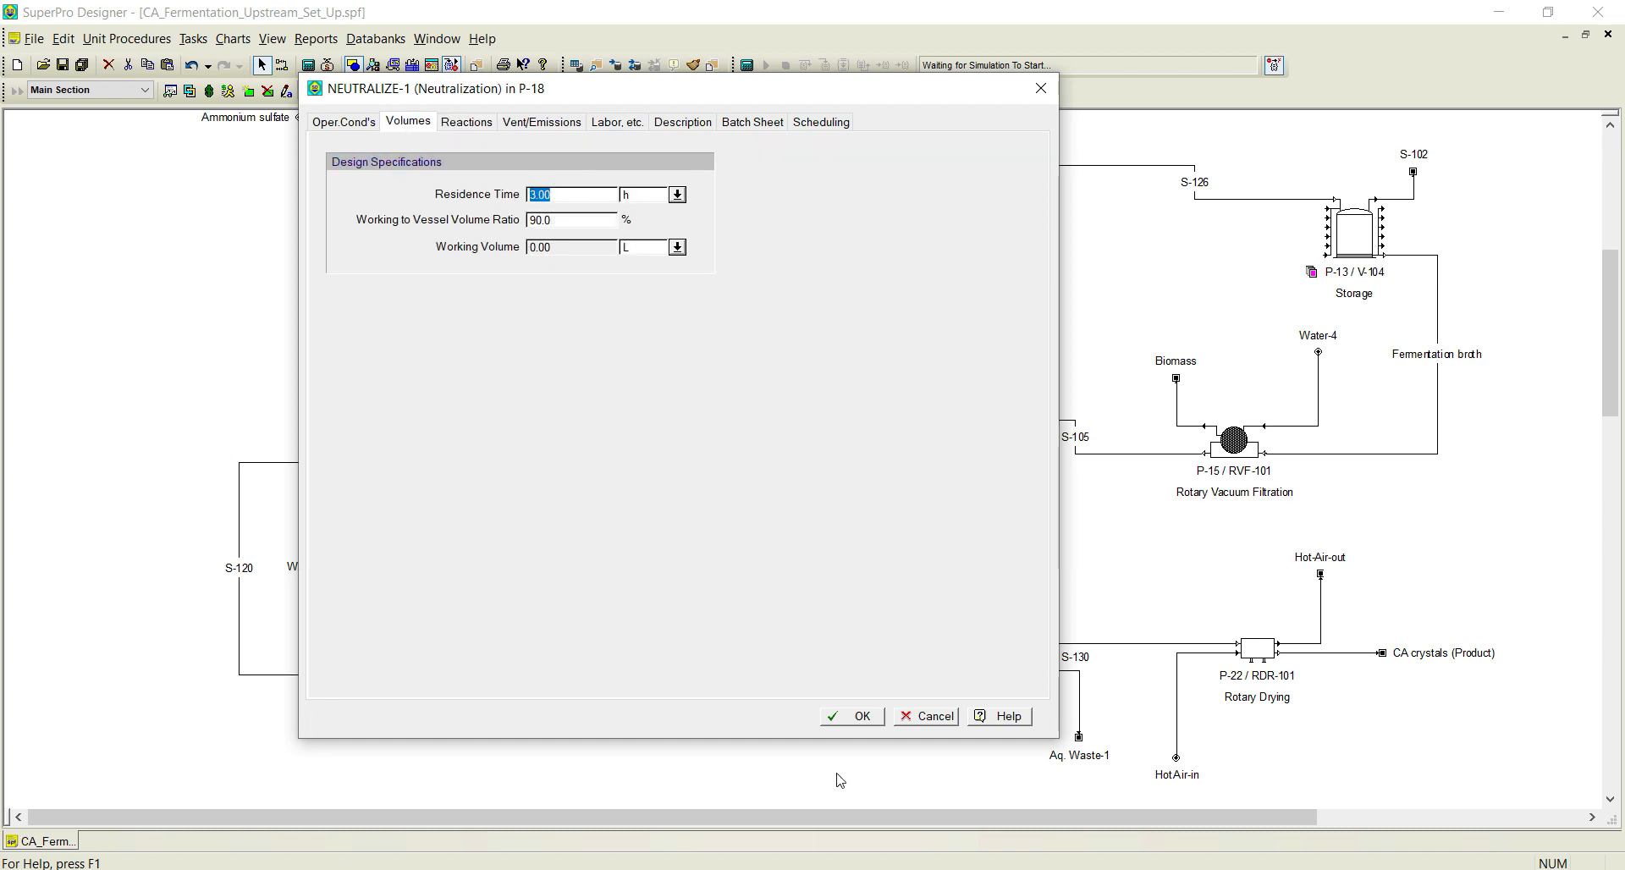
left_click(861, 718)
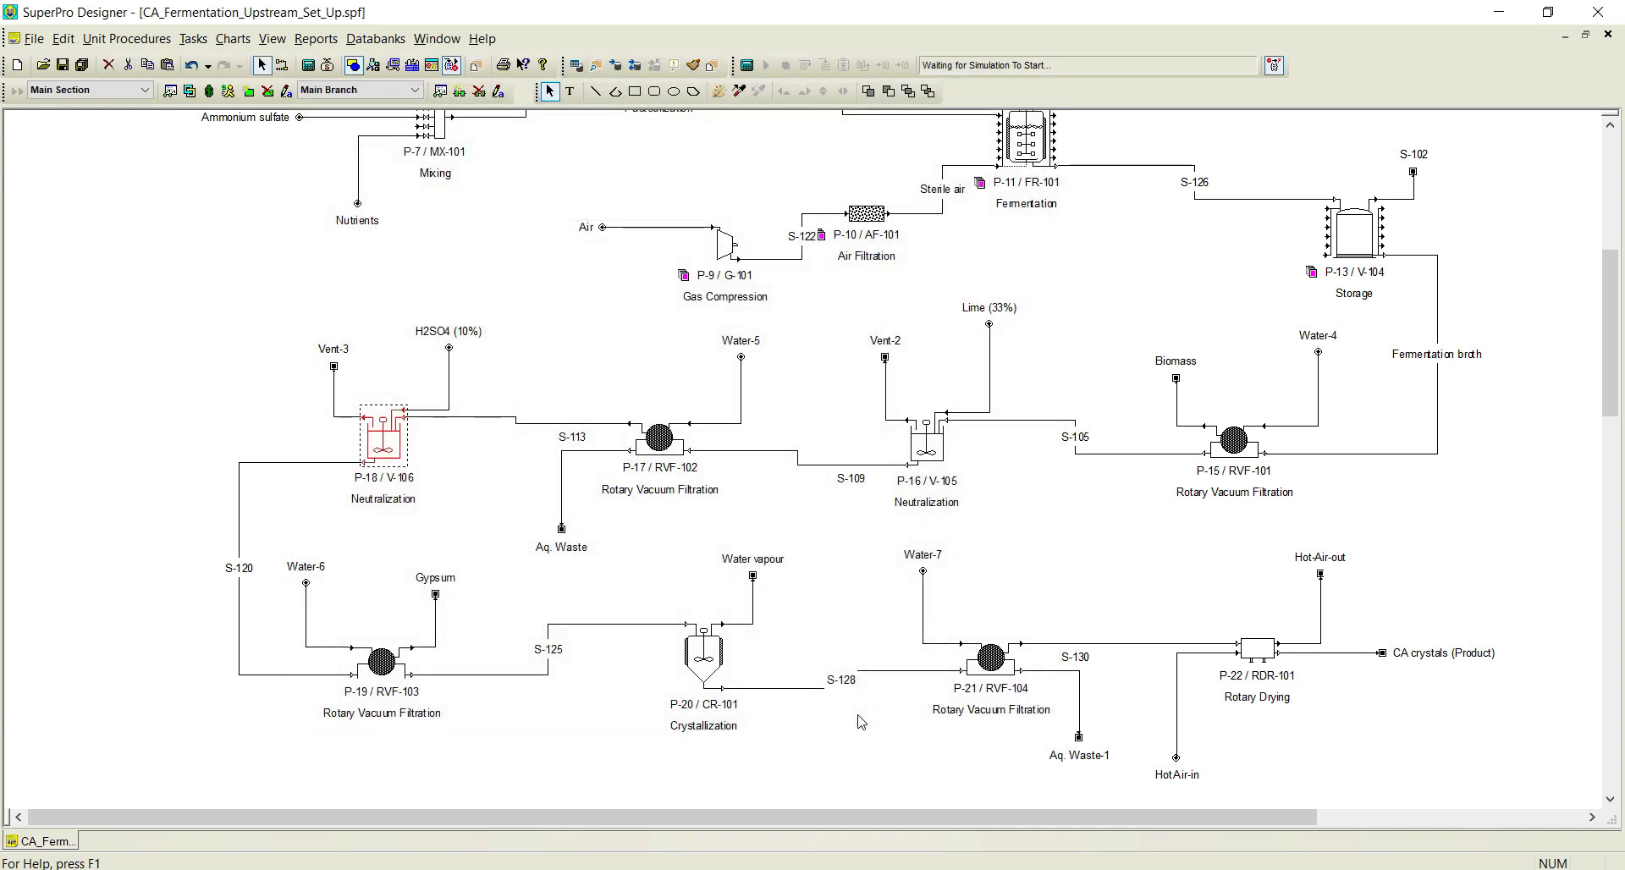
right_click(386, 669)
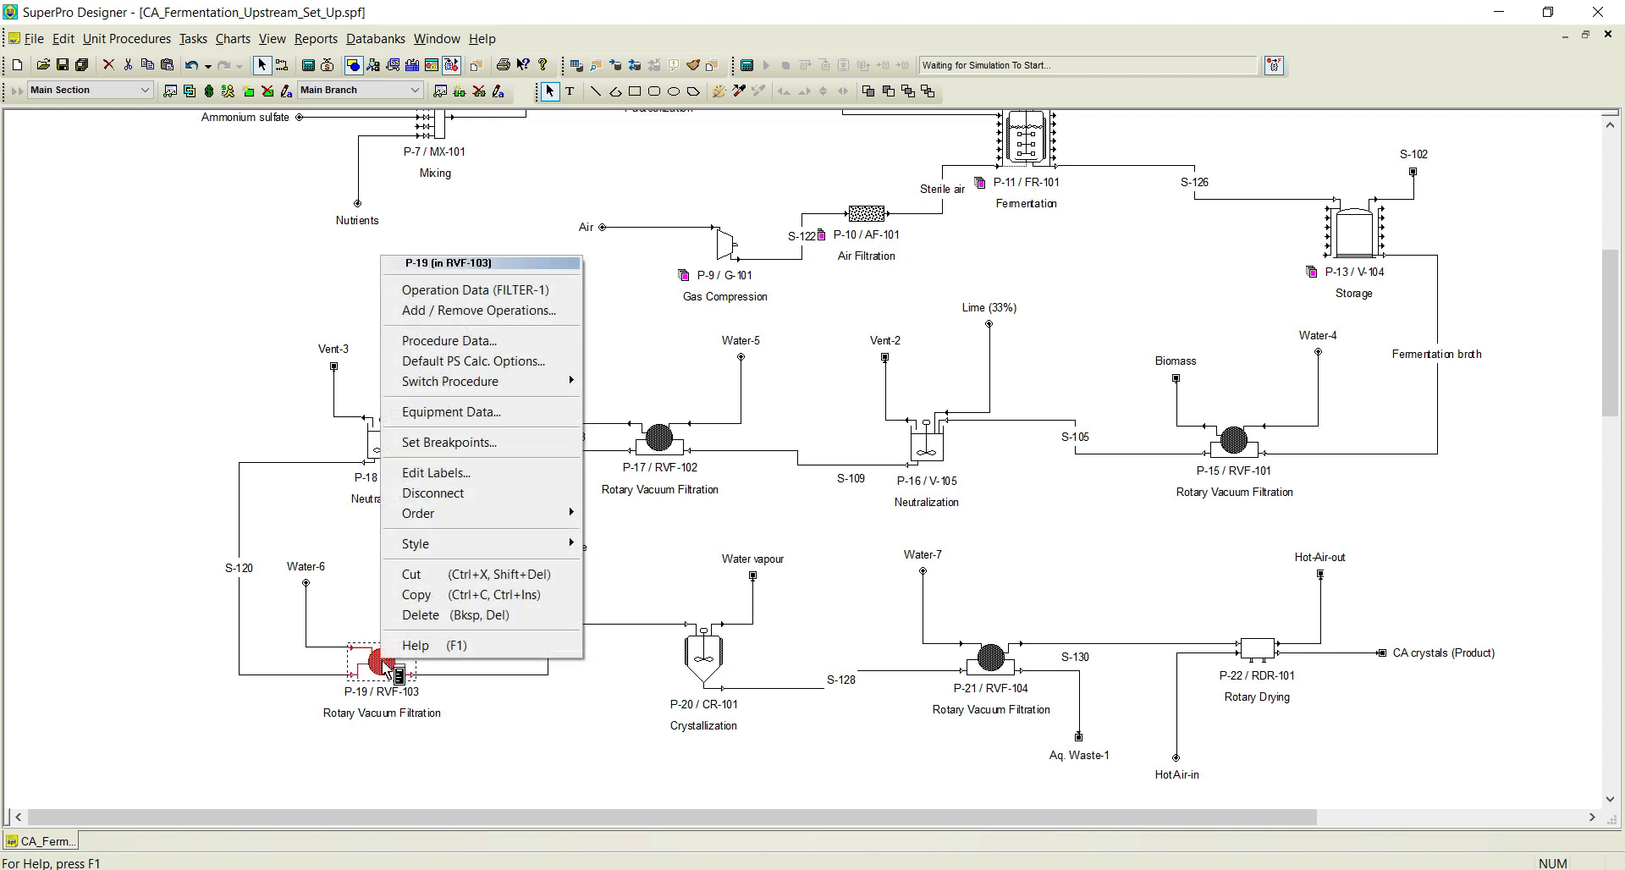
left_click(489, 292)
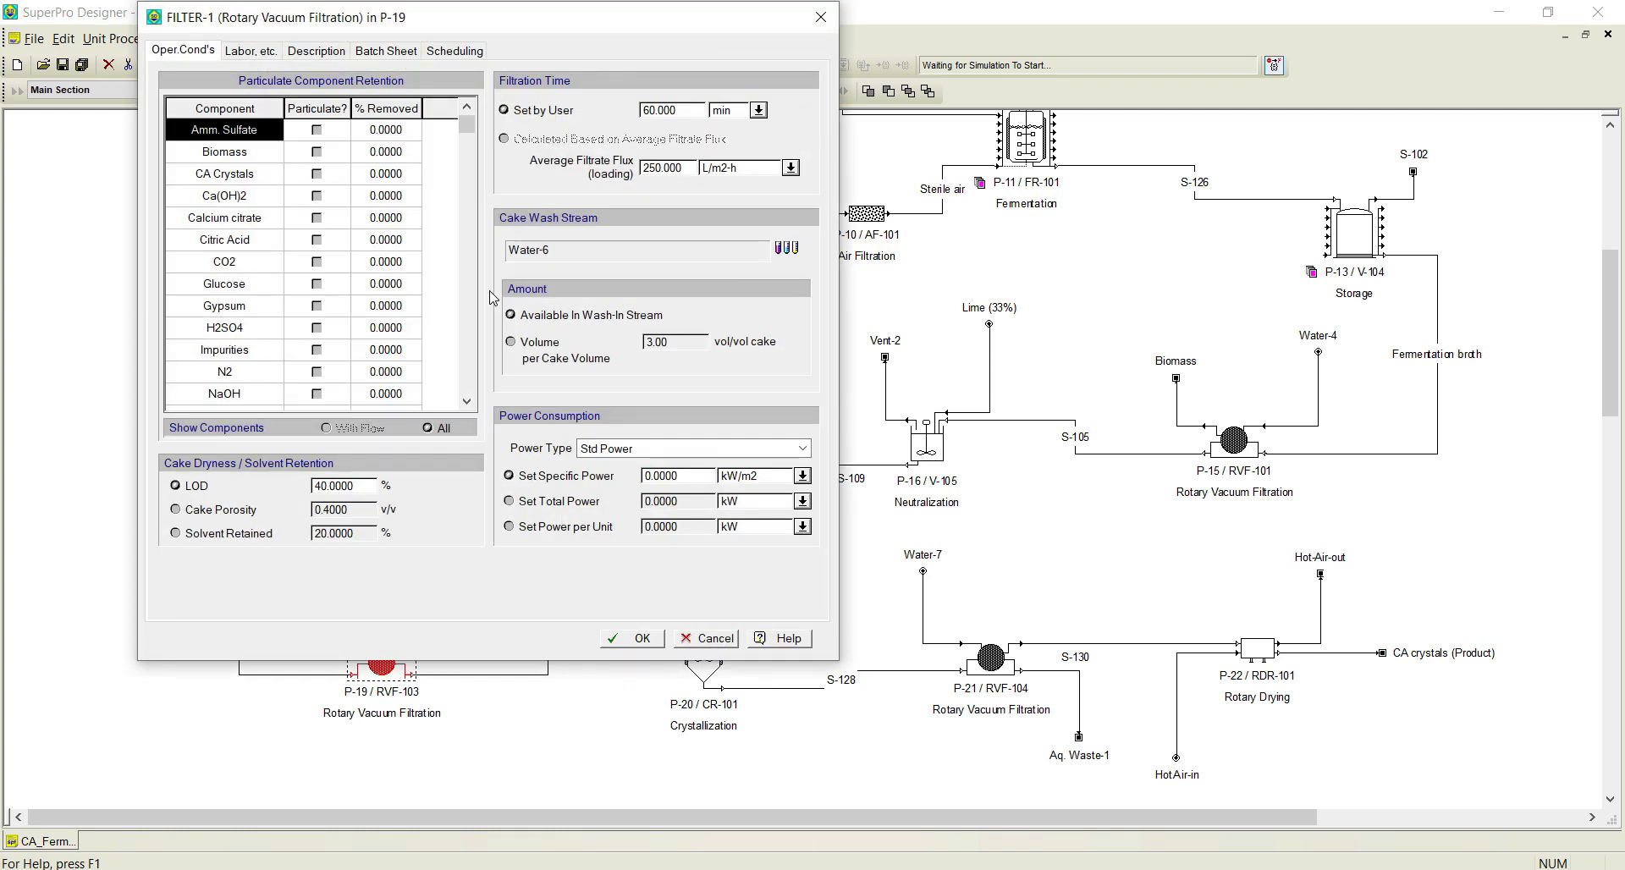
left_click(709, 640)
Insert a Hold operation before the filtration in P-19's operation sequence.
right_click(377, 669)
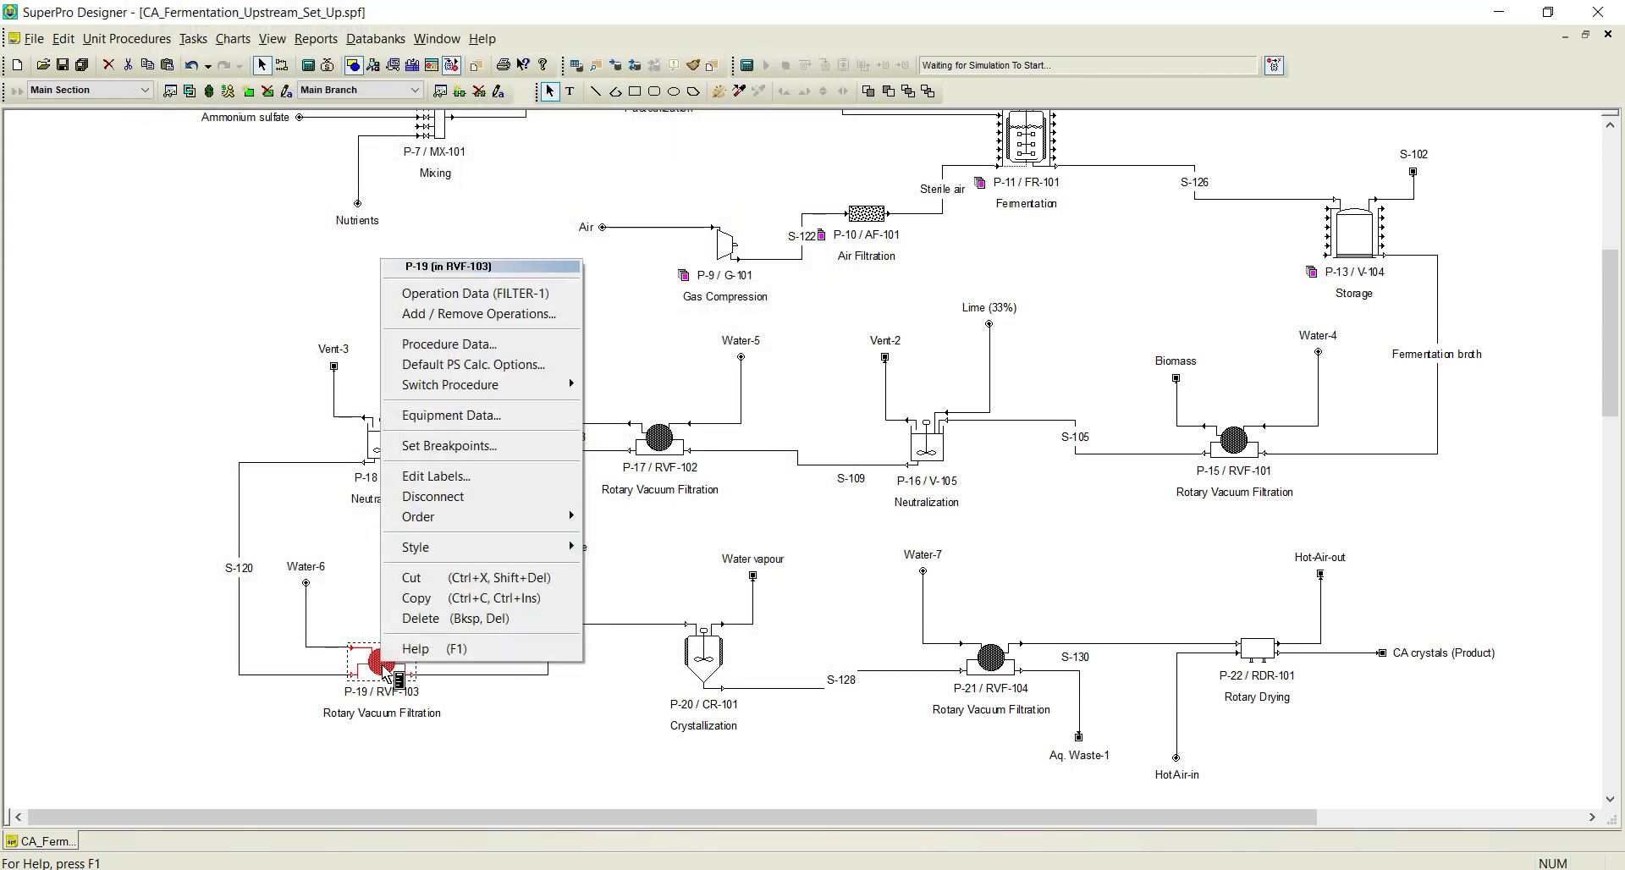
left_click(496, 314)
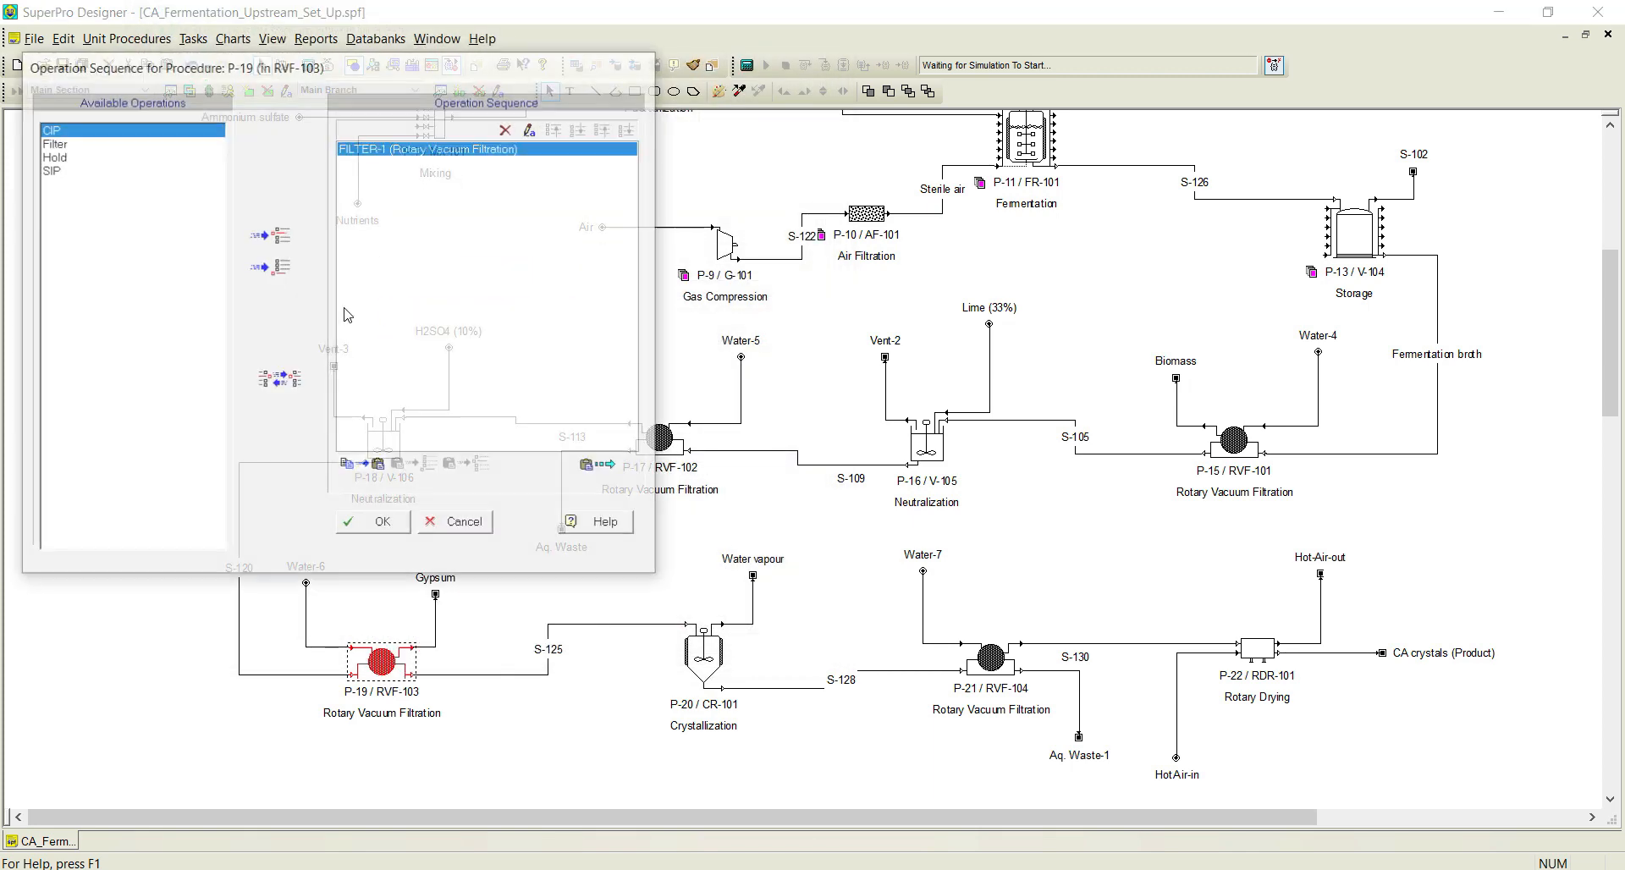
left_click(68, 157)
left_click(285, 243)
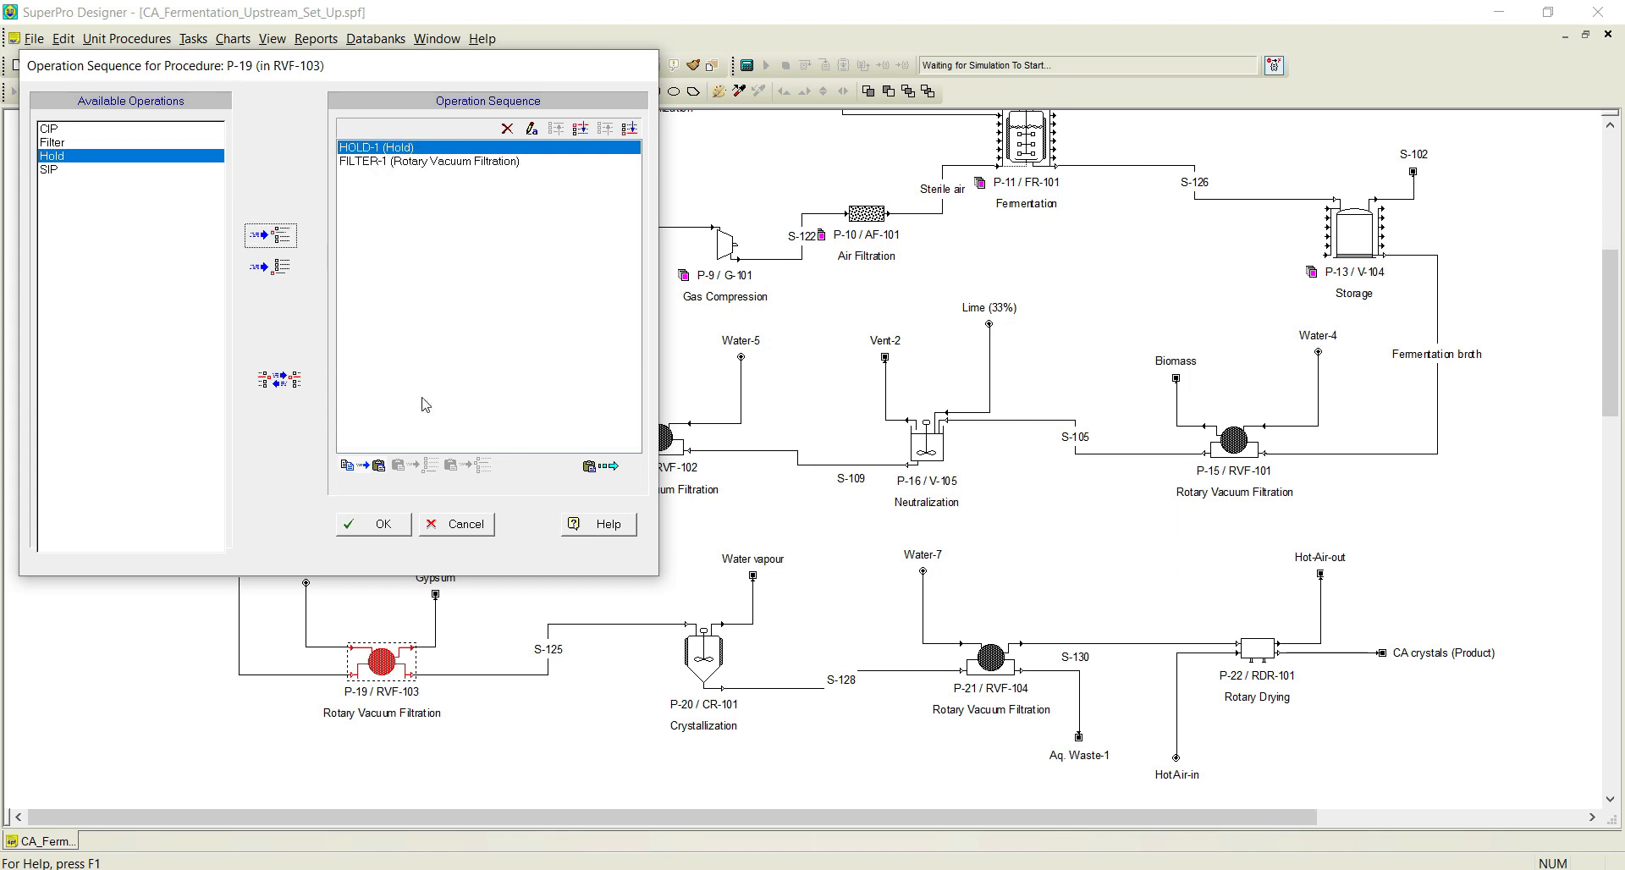
left_click(385, 525)
Change the time unit of P-19's hold operation, set its holdup time to 6, and continue to the filtration operation.
mouse_move(536, 298)
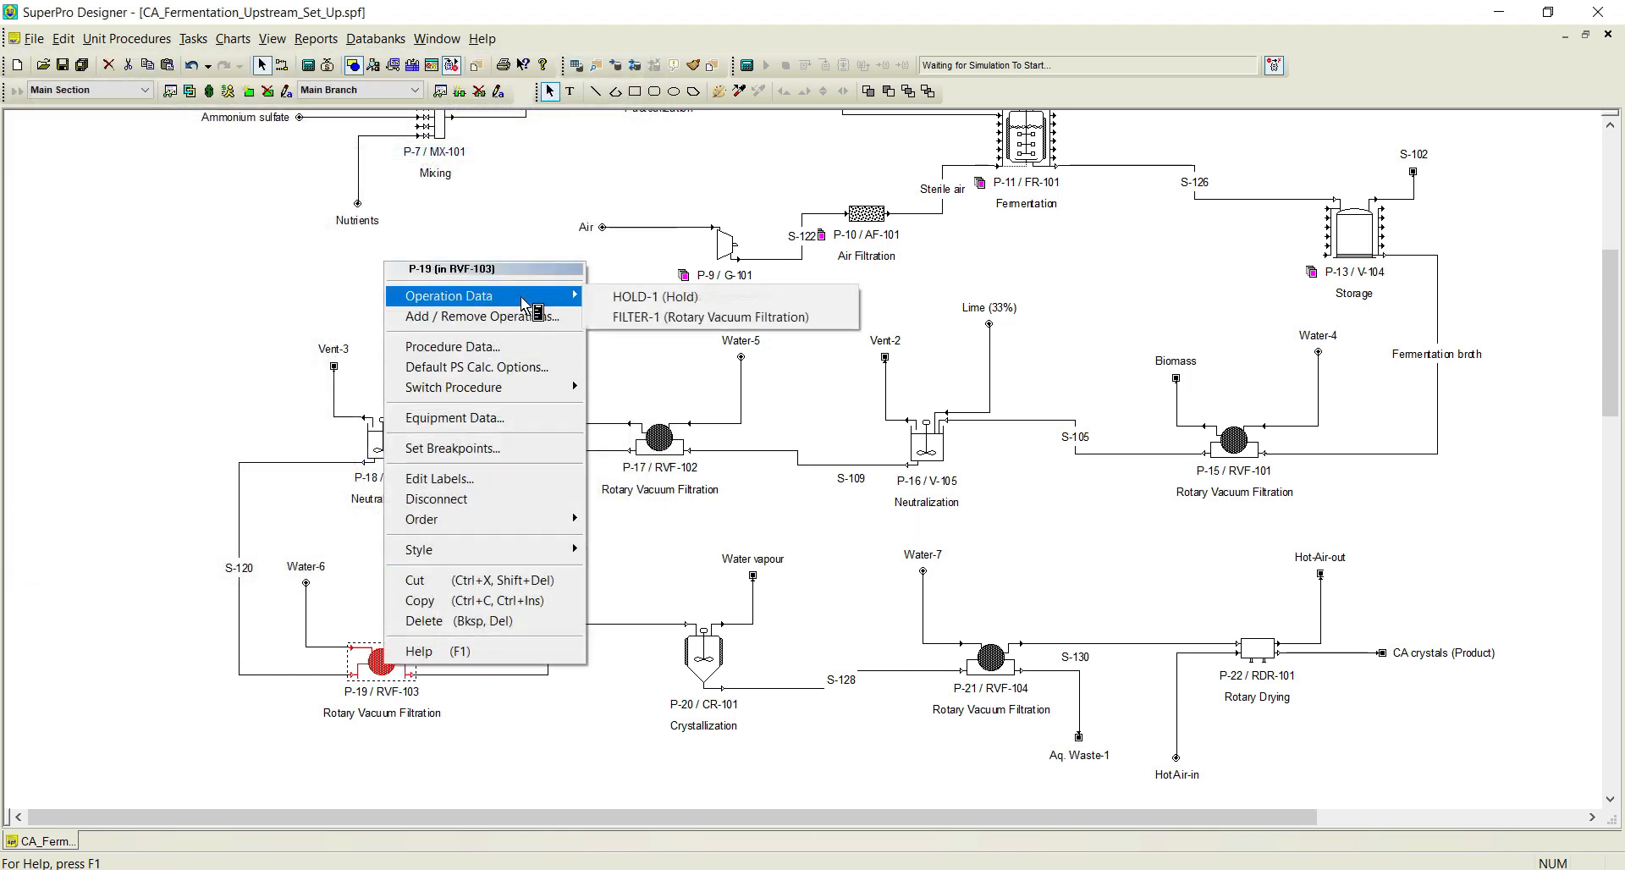
left_click(597, 296)
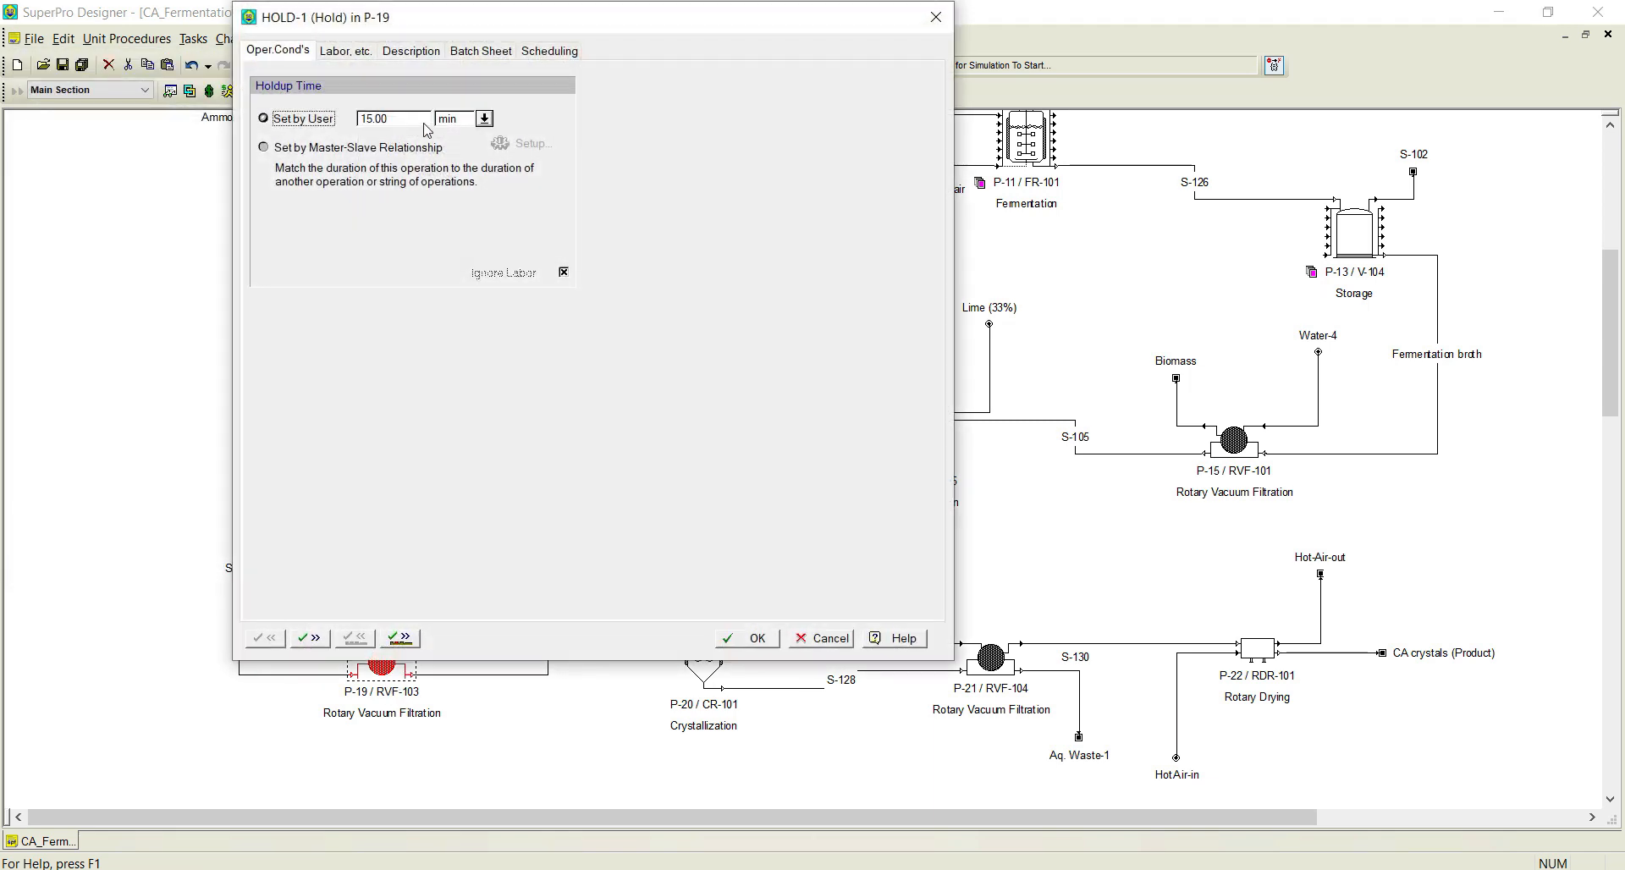
left_click(484, 120)
left_click(462, 177)
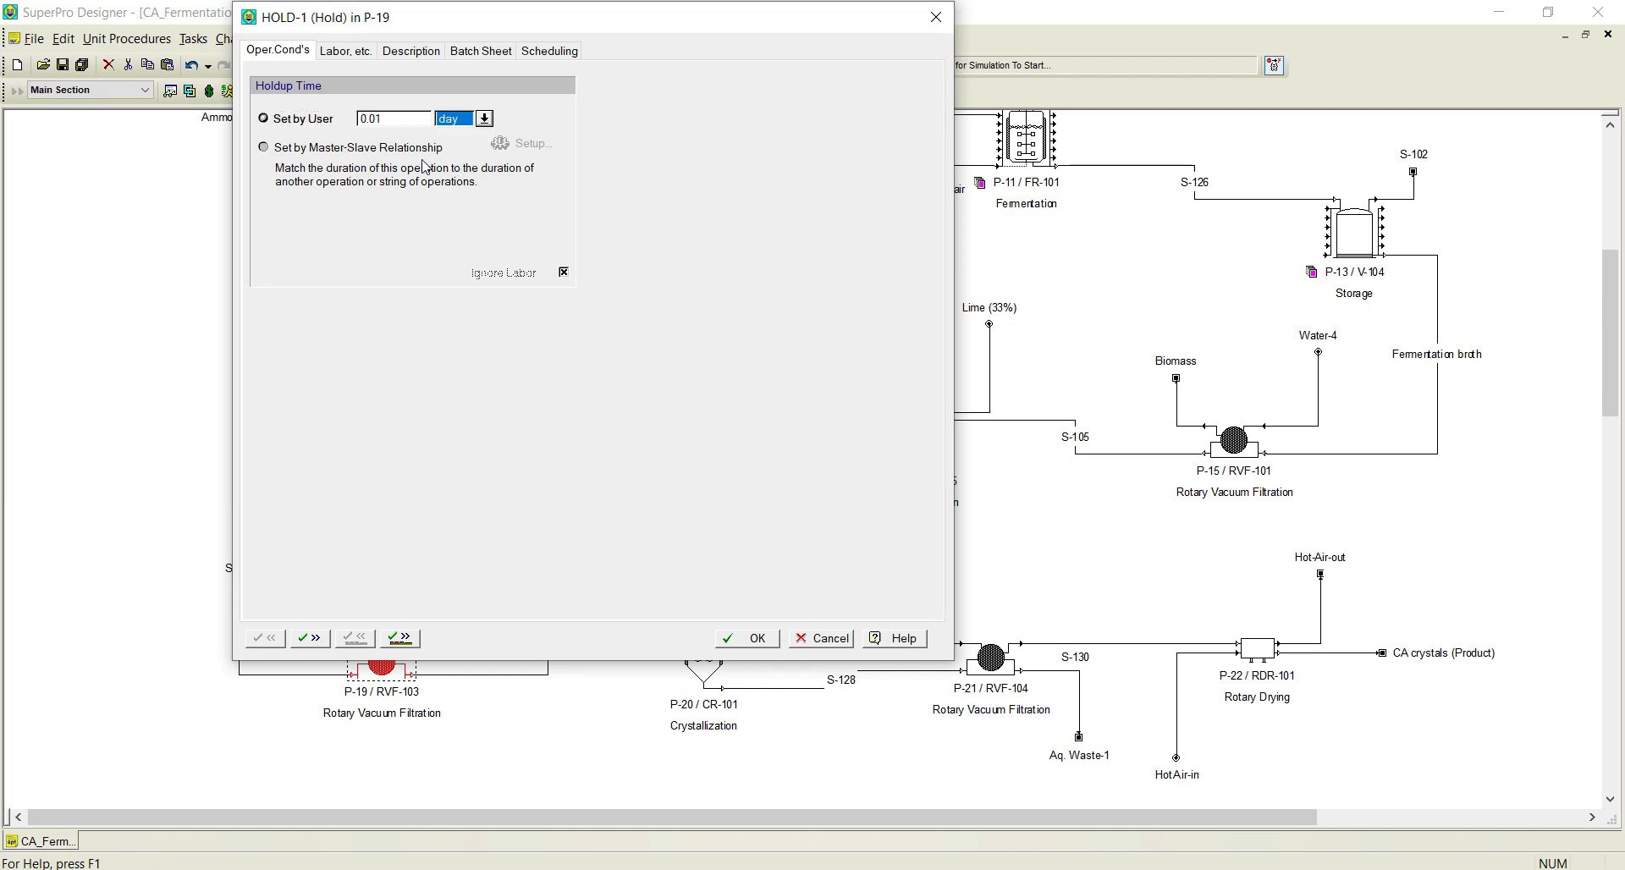
left_click(485, 122)
left_click(472, 149)
double_click(394, 119)
type("6")
left_click(310, 638)
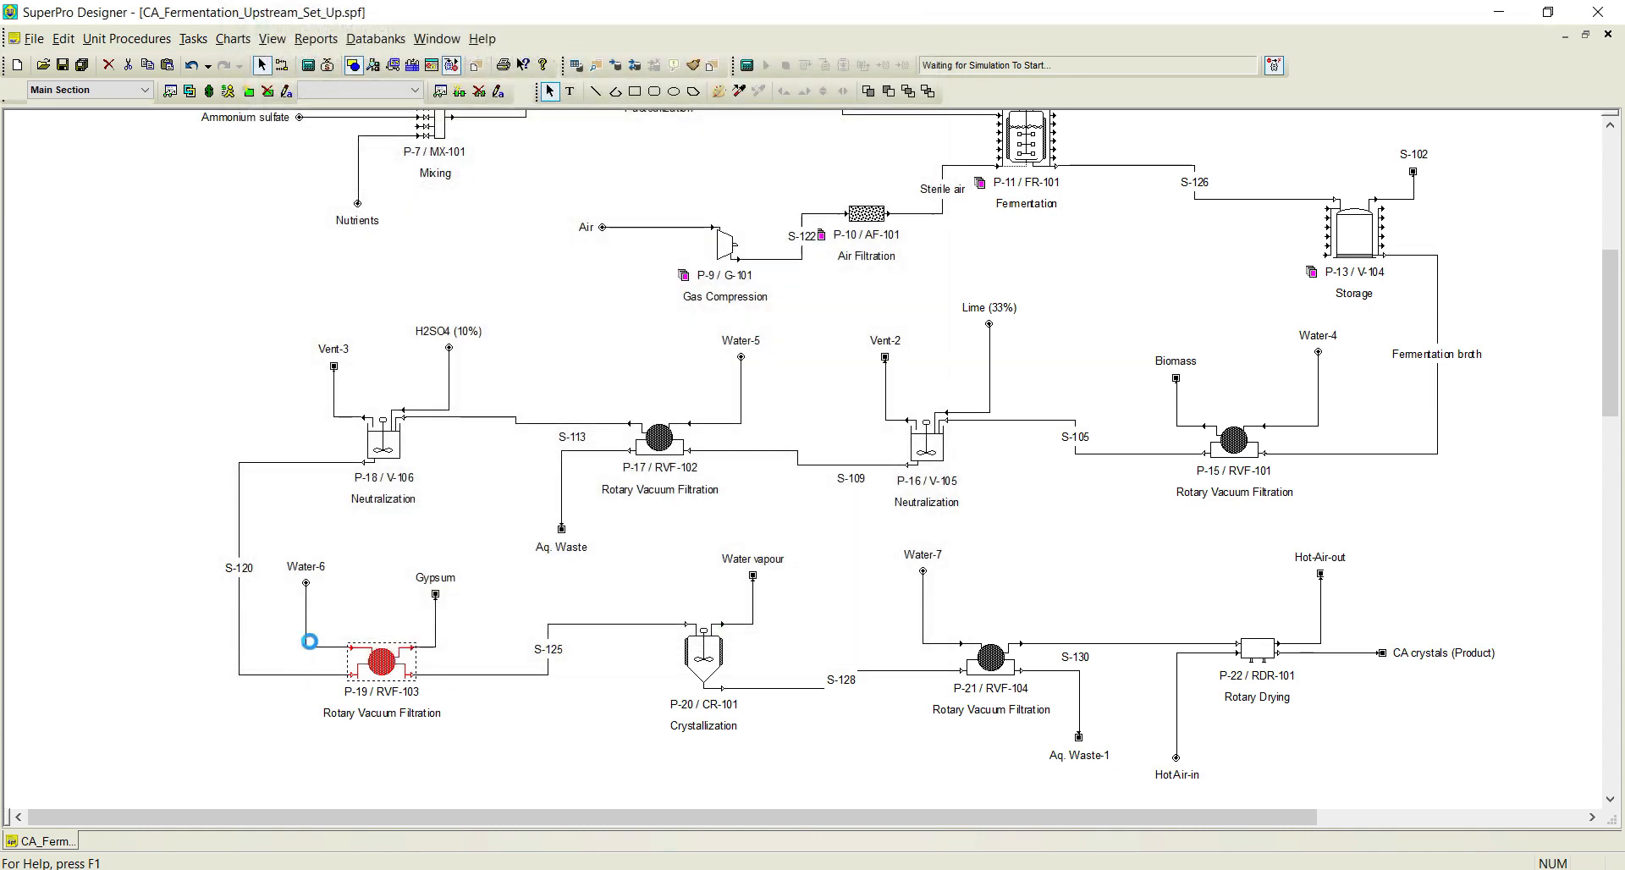
Mark Citric Acid and Gypsum as particulate components in P-19's filtration, with 1% and 95% removed respectively.
left_click_drag(605, 40, 687, 37)
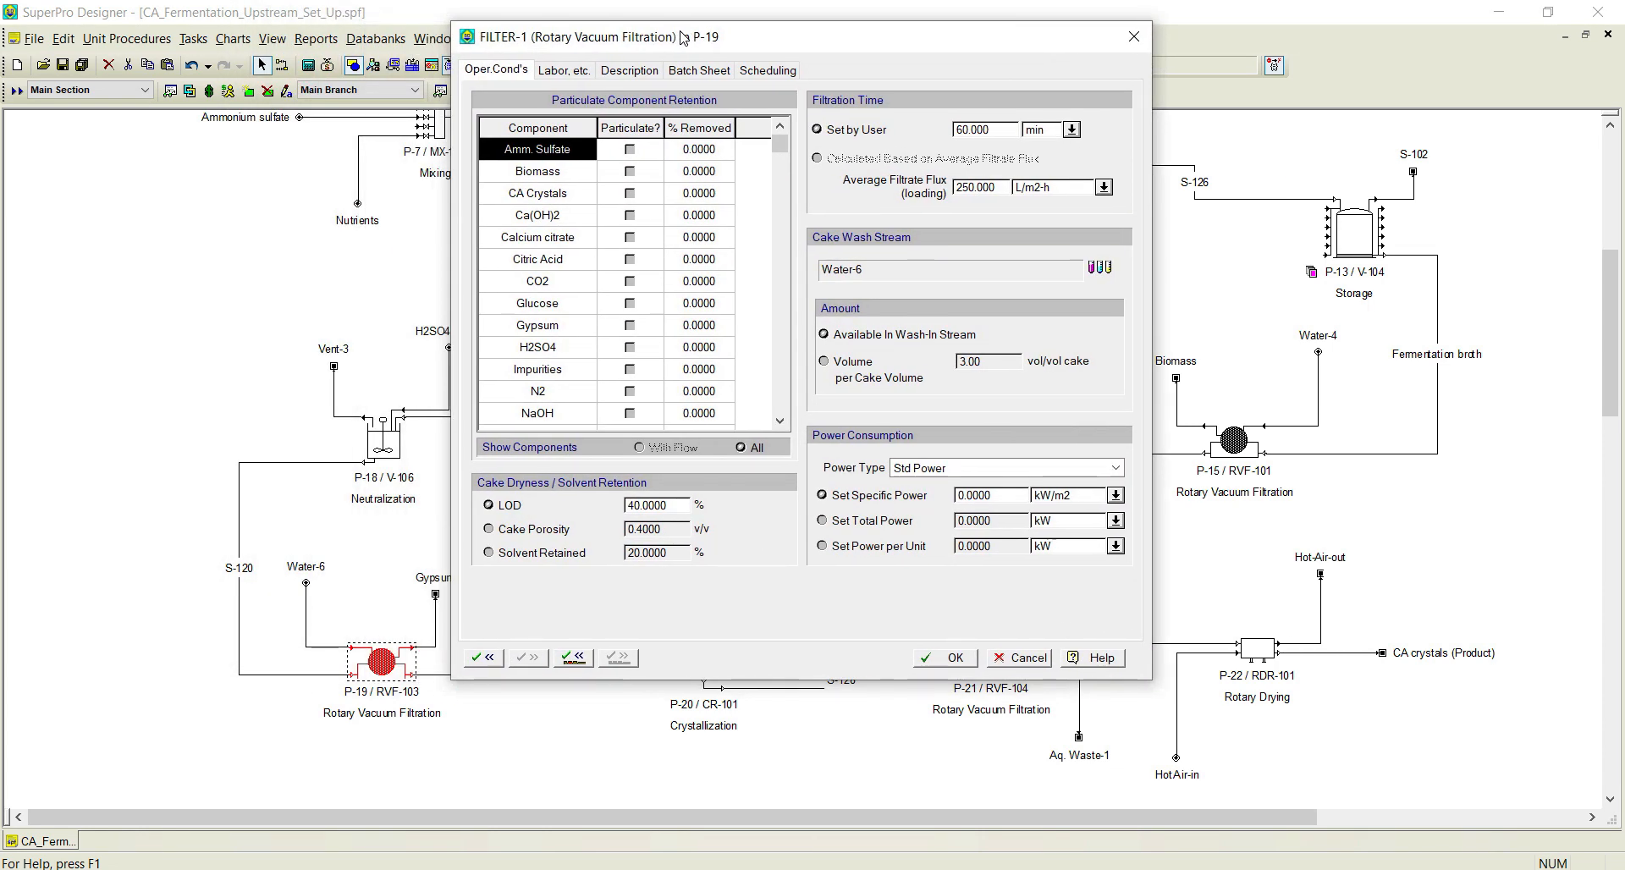
left_click(629, 259)
left_click(692, 264)
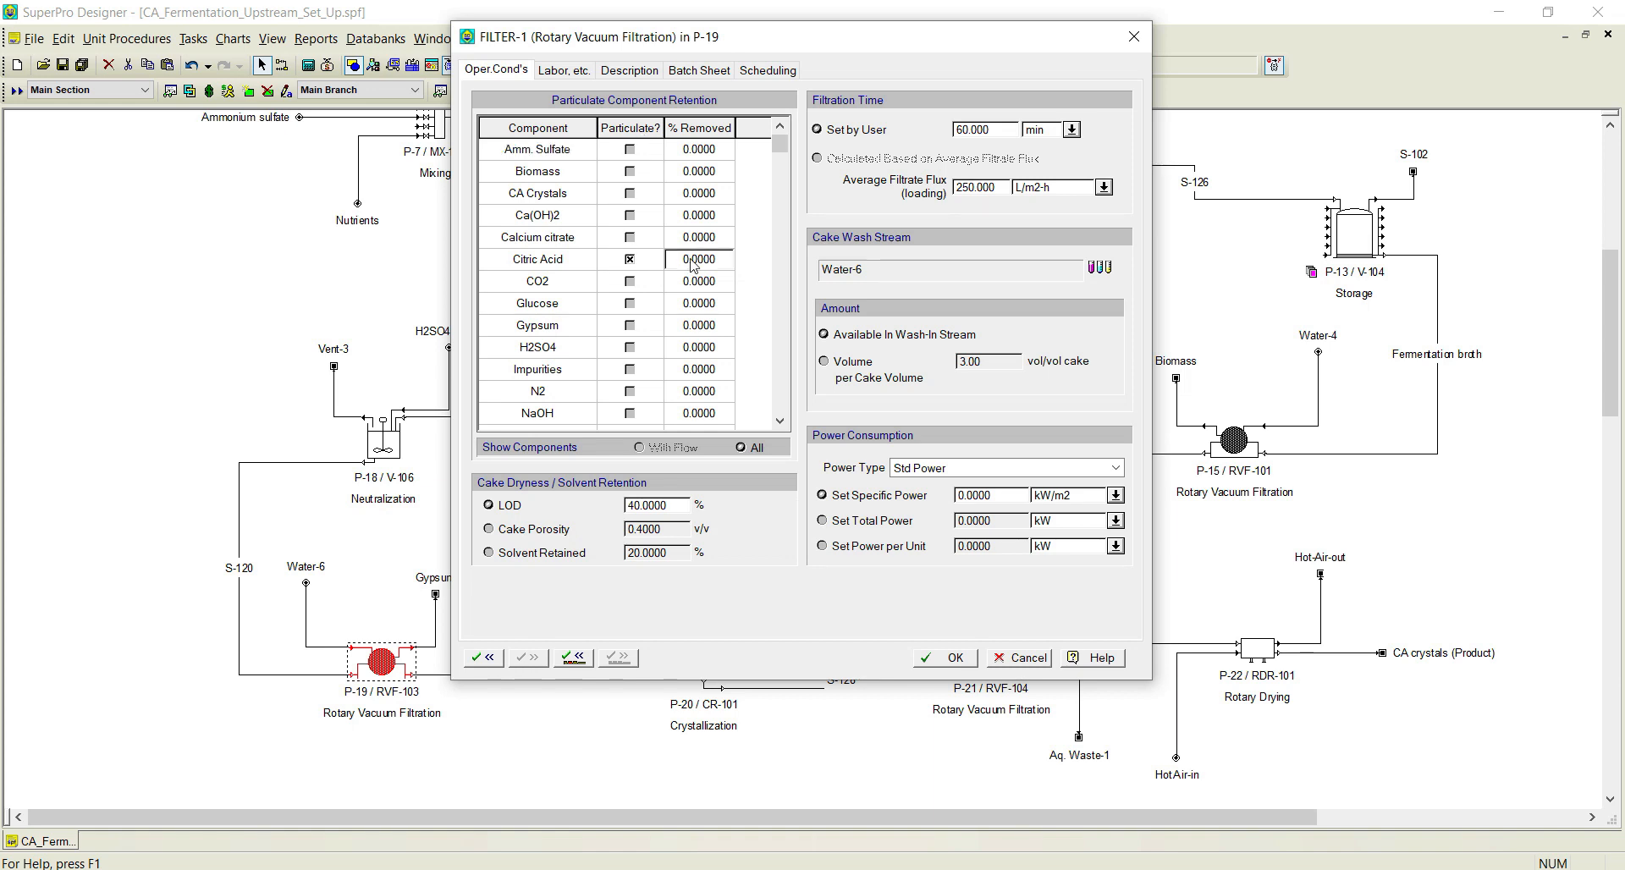
type("100")
left_click(631, 326)
left_click(694, 332)
type("95")
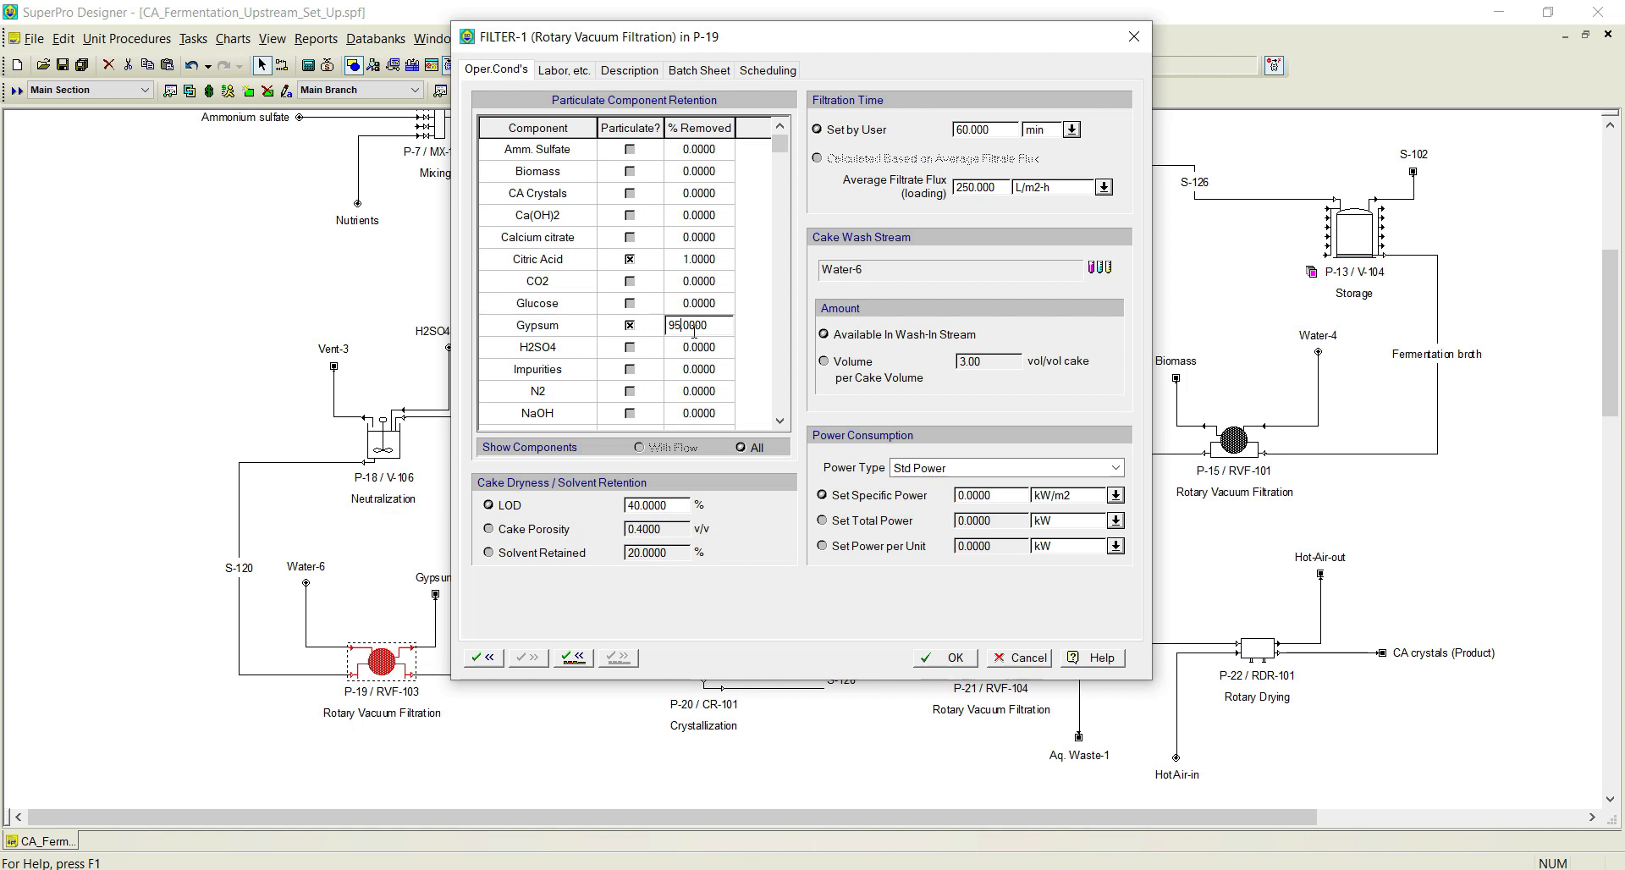
Set P-19's filtration time to 30 h and its cake wash amount to 0.60 volumes per cake volume.
left_click(1071, 130)
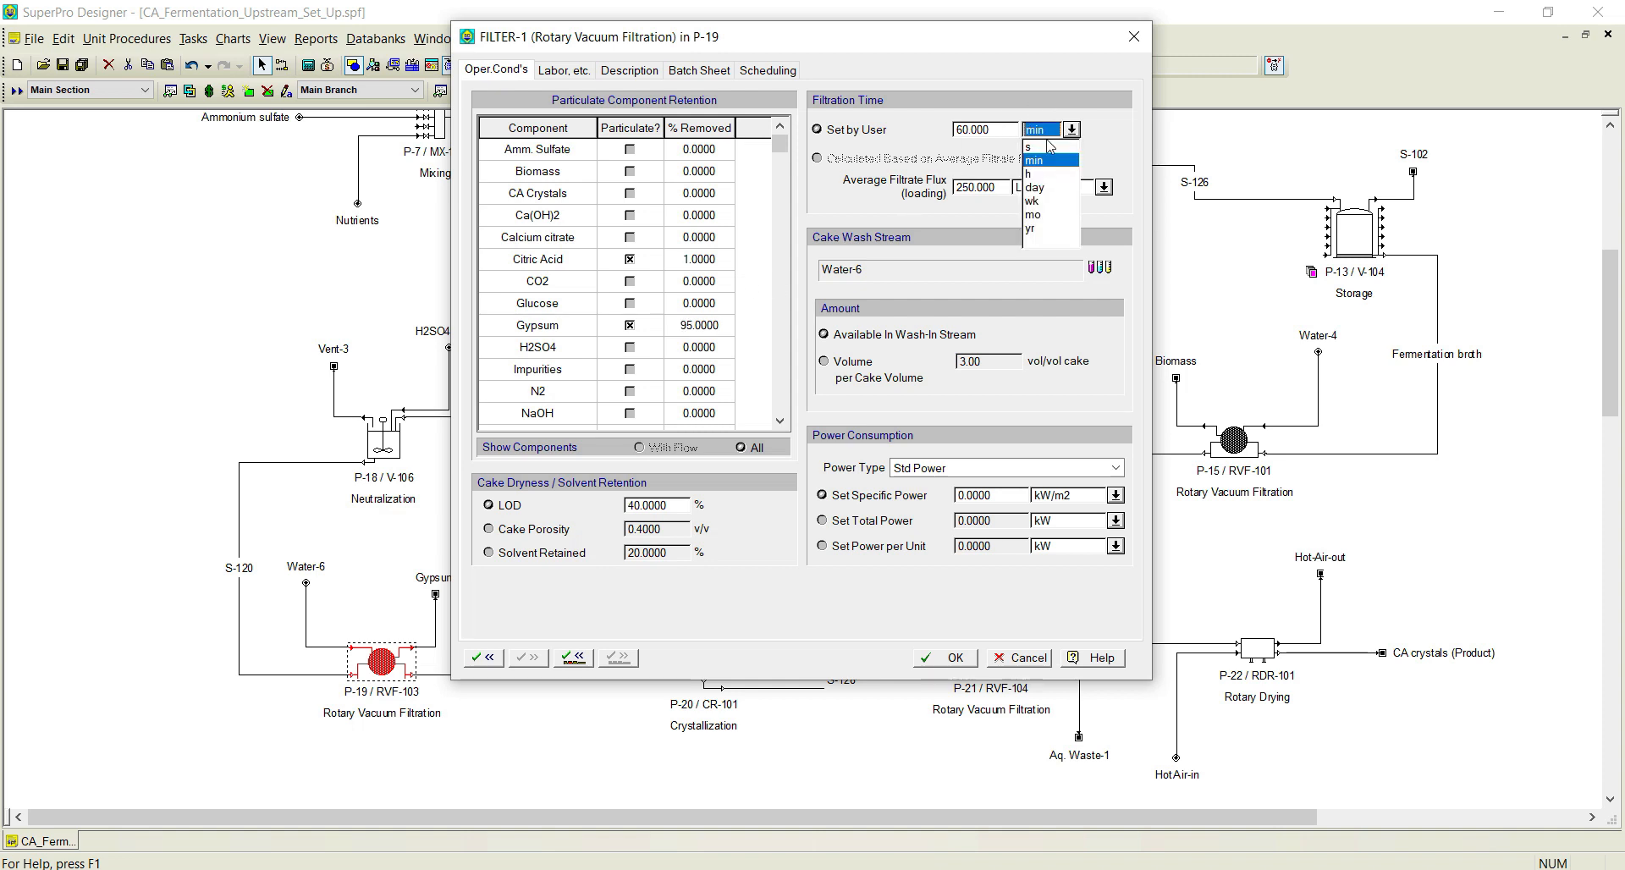
left_click(1045, 176)
double_click(993, 132)
type("3")
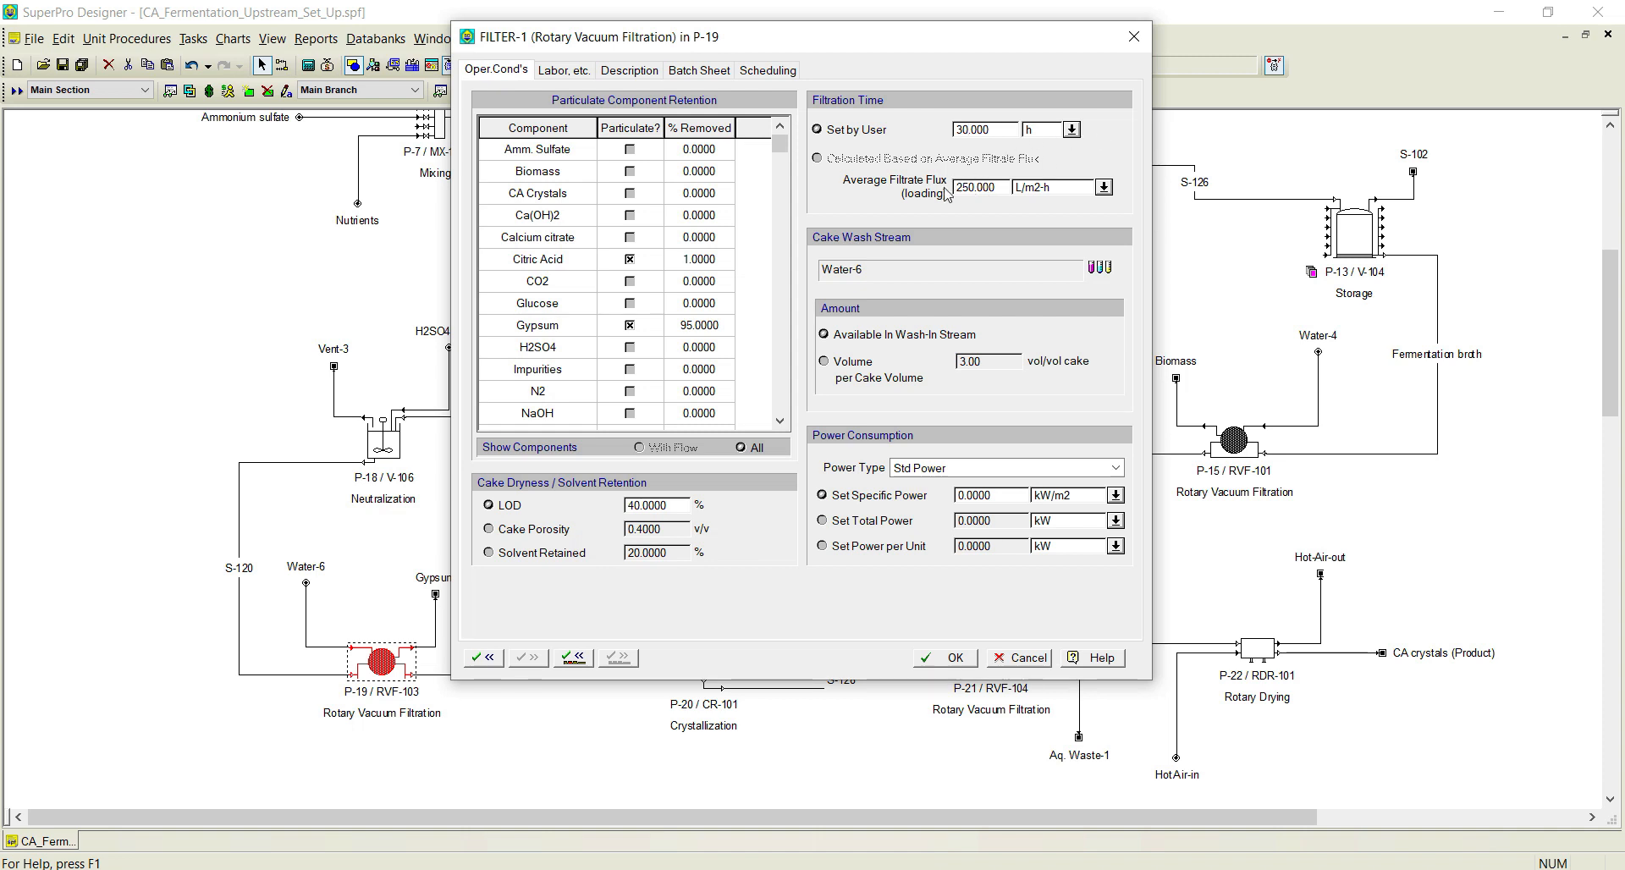
left_click(853, 364)
double_click(980, 365)
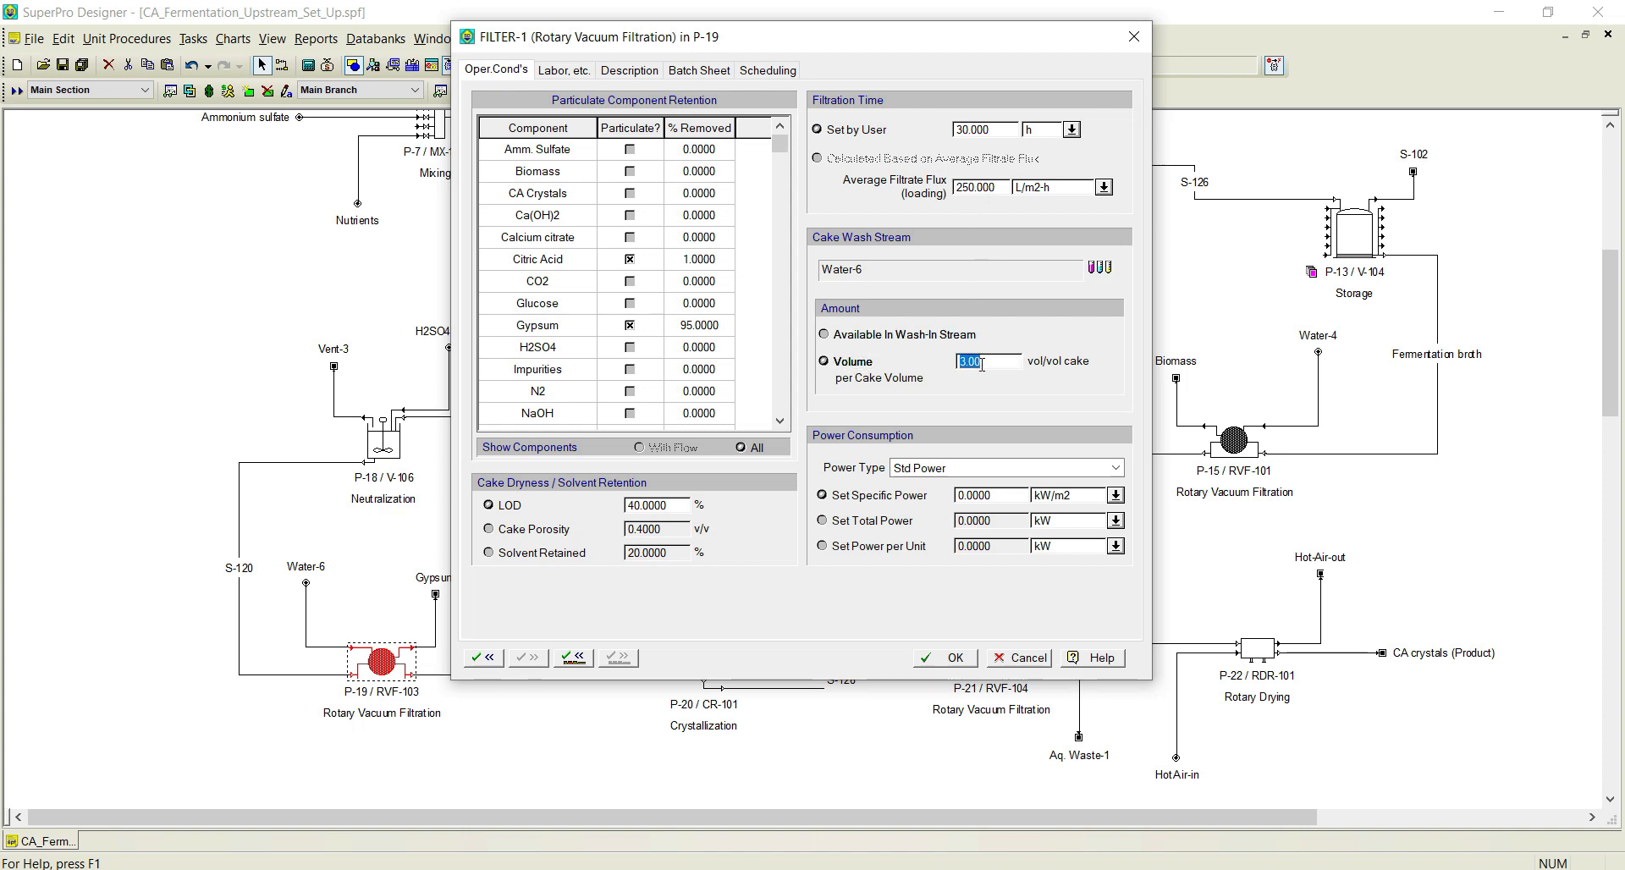
type("0.00")
Change the LOD cake dryness of P-19's filtration and accept the operation's settings.
double_click(662, 506)
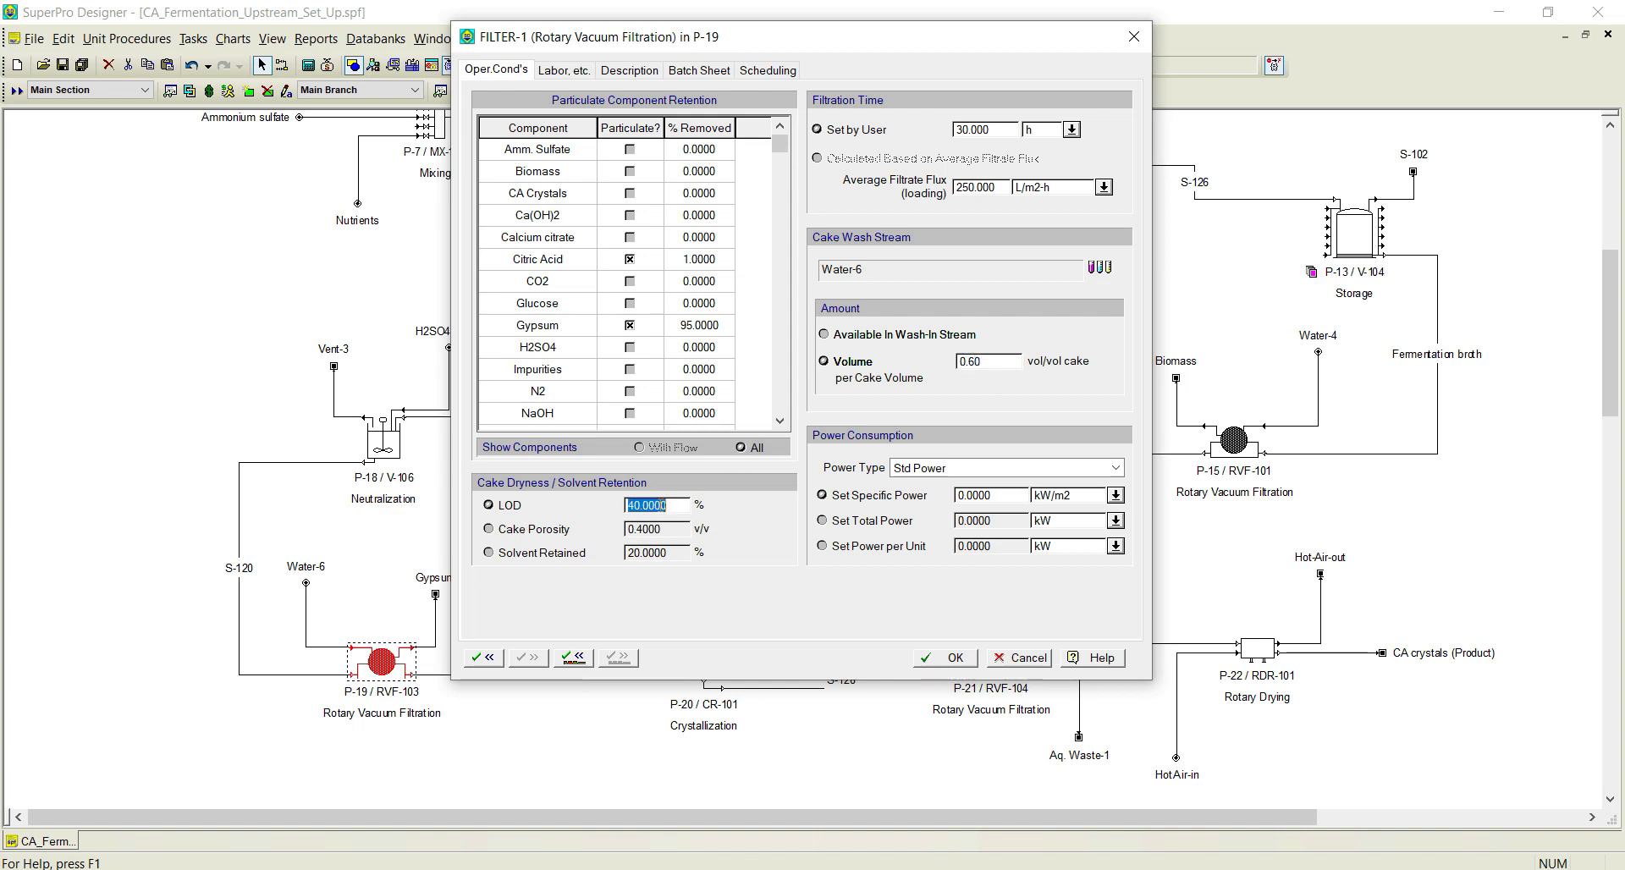
type("3")
left_click(952, 659)
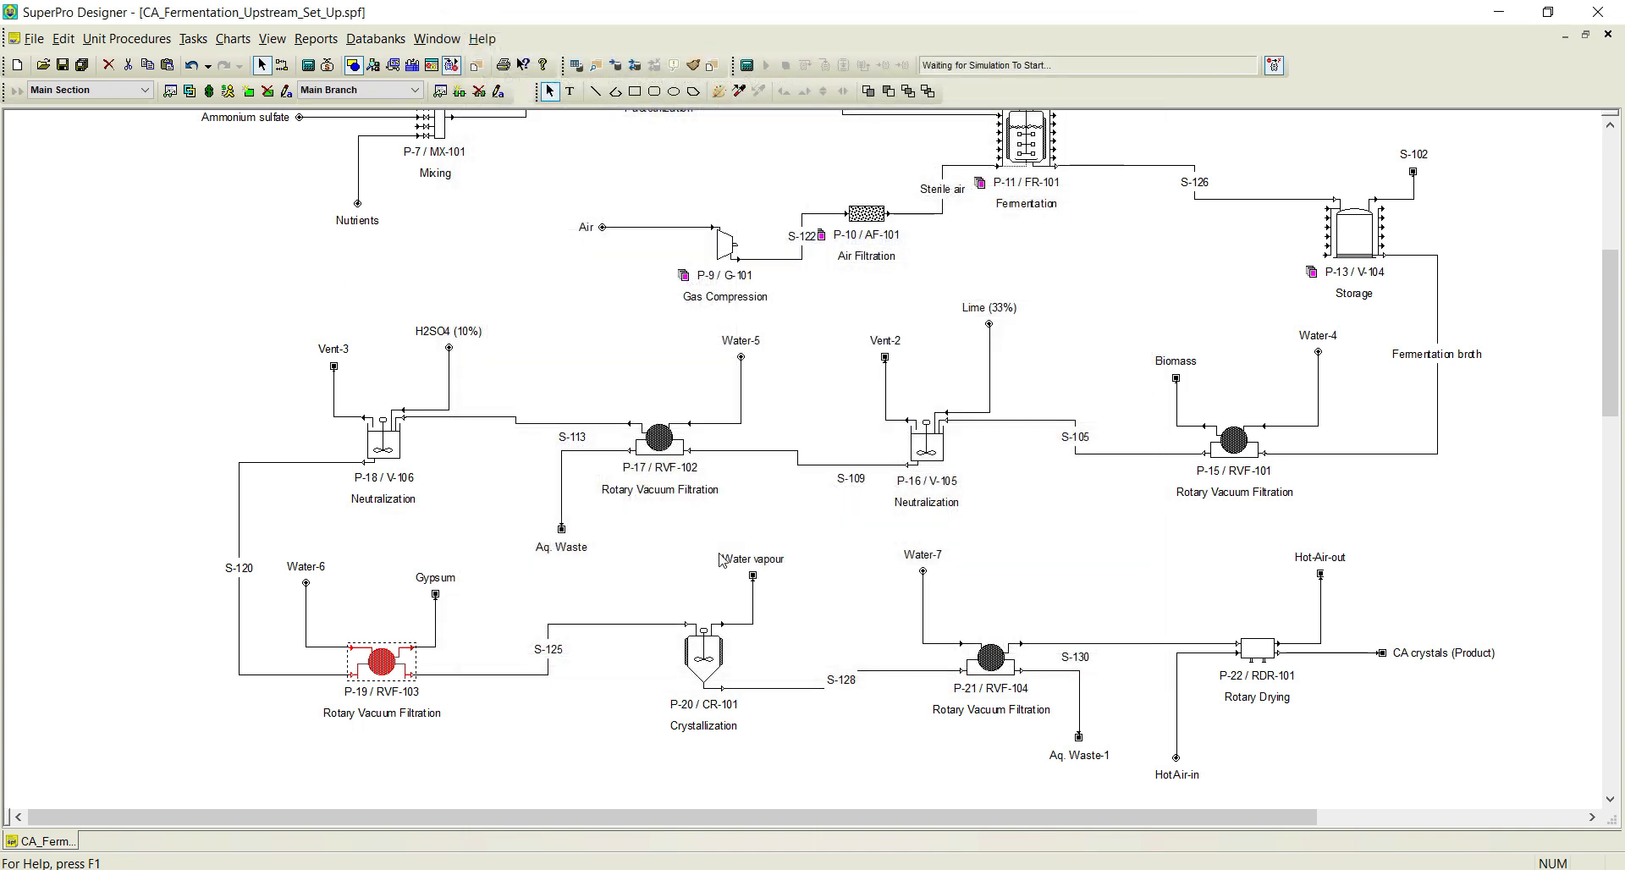
Open the crystallization operation of P-20 and set its setup time to 0 h.
right_click(707, 673)
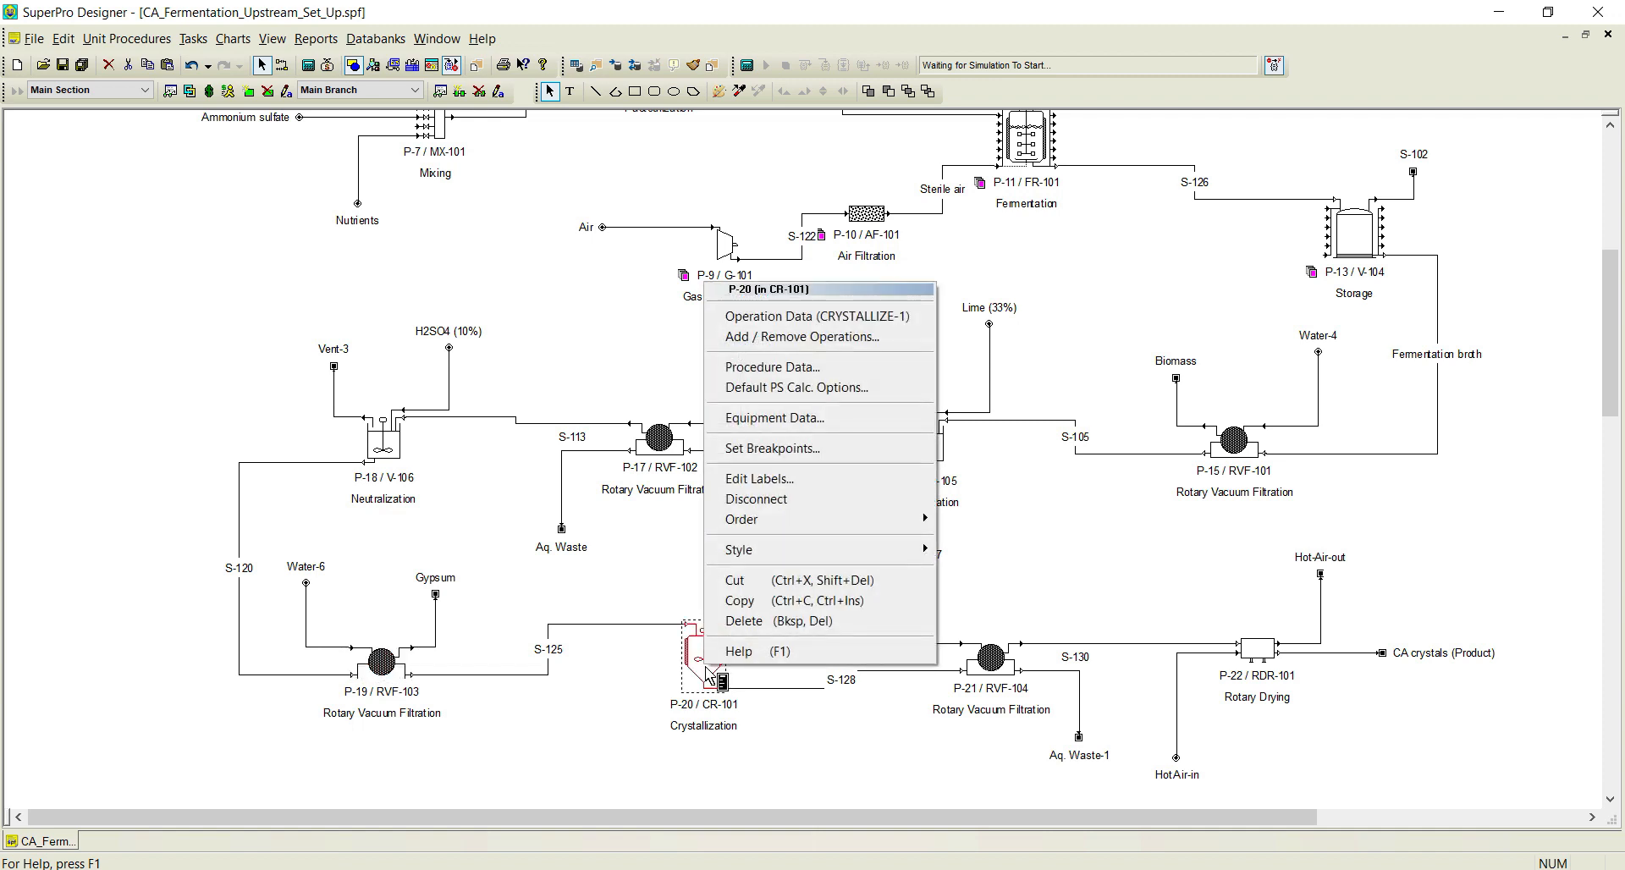
left_click(812, 321)
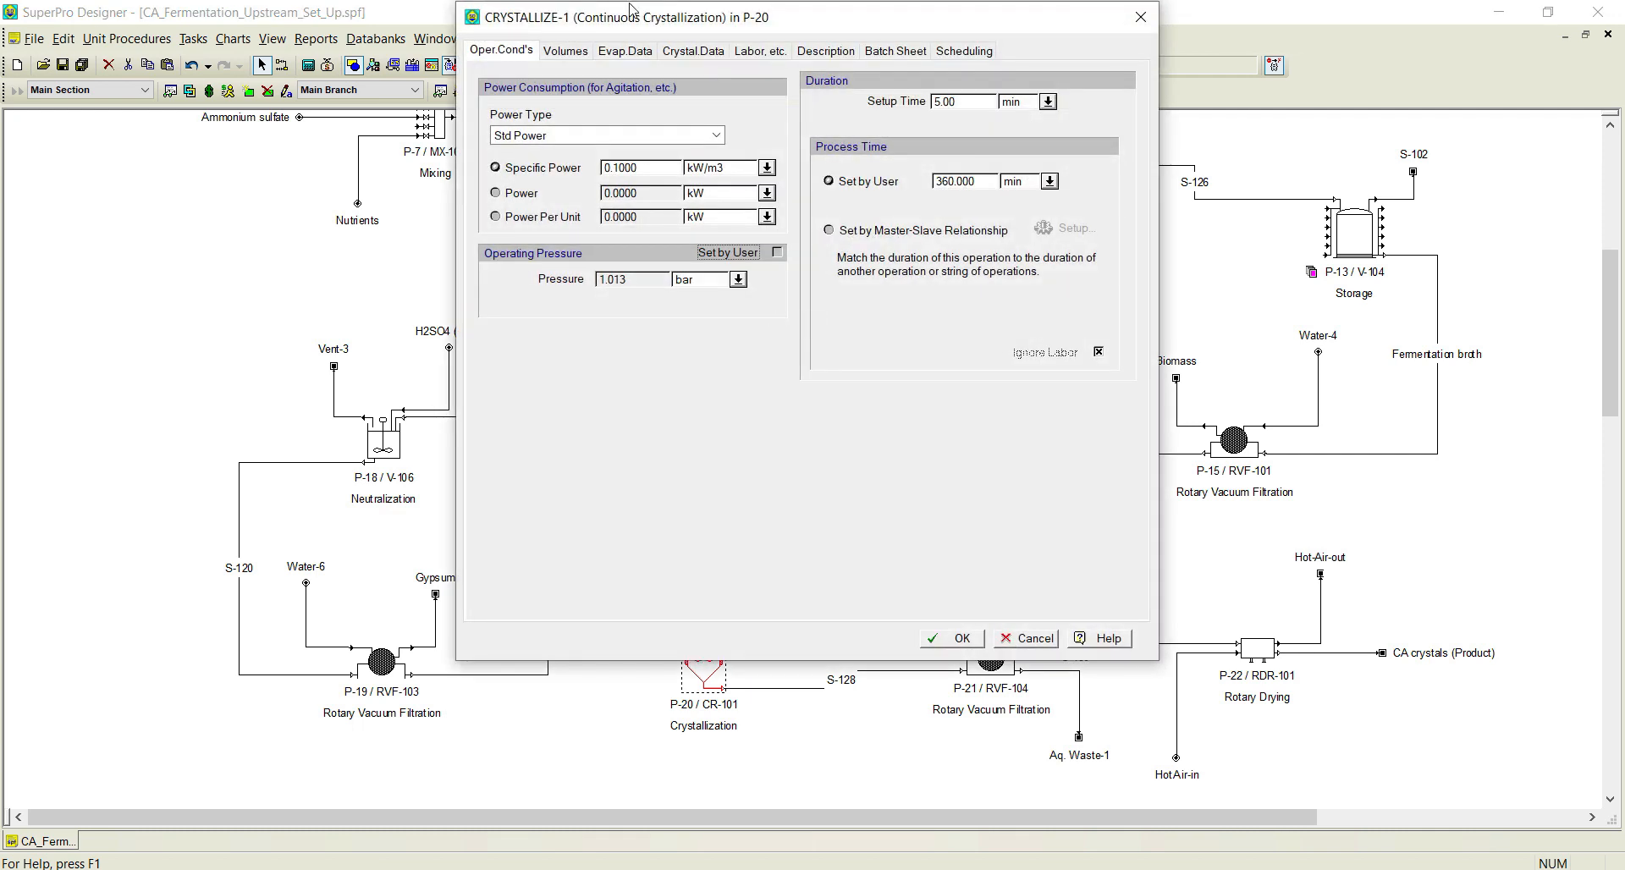
left_click_drag(629, 20, 505, 59)
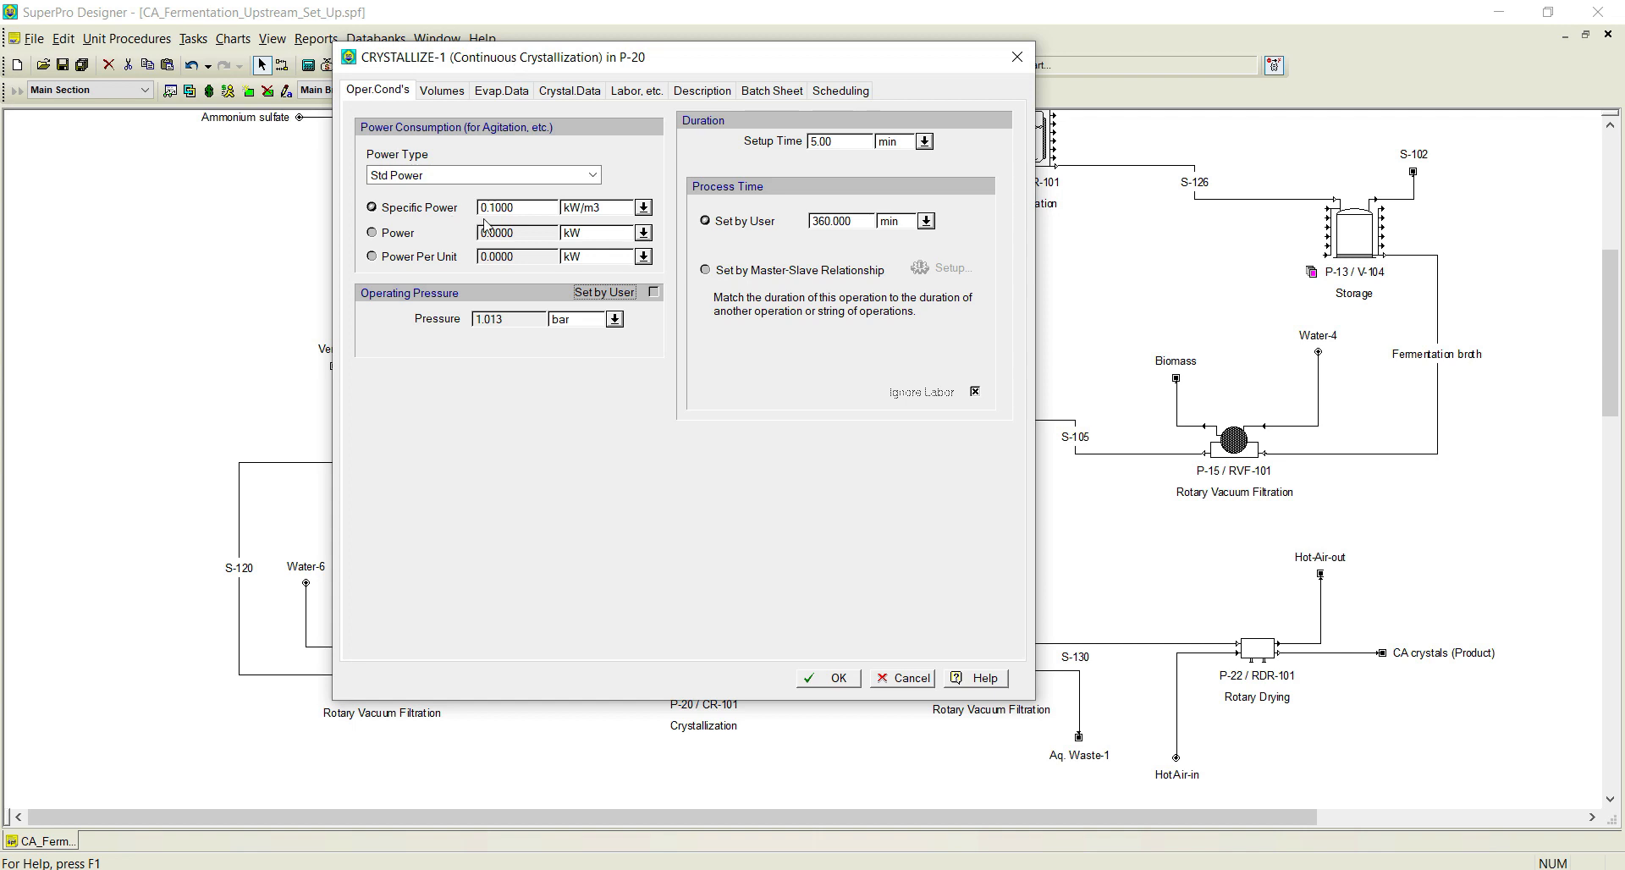
double_click(828, 142)
left_click(926, 141)
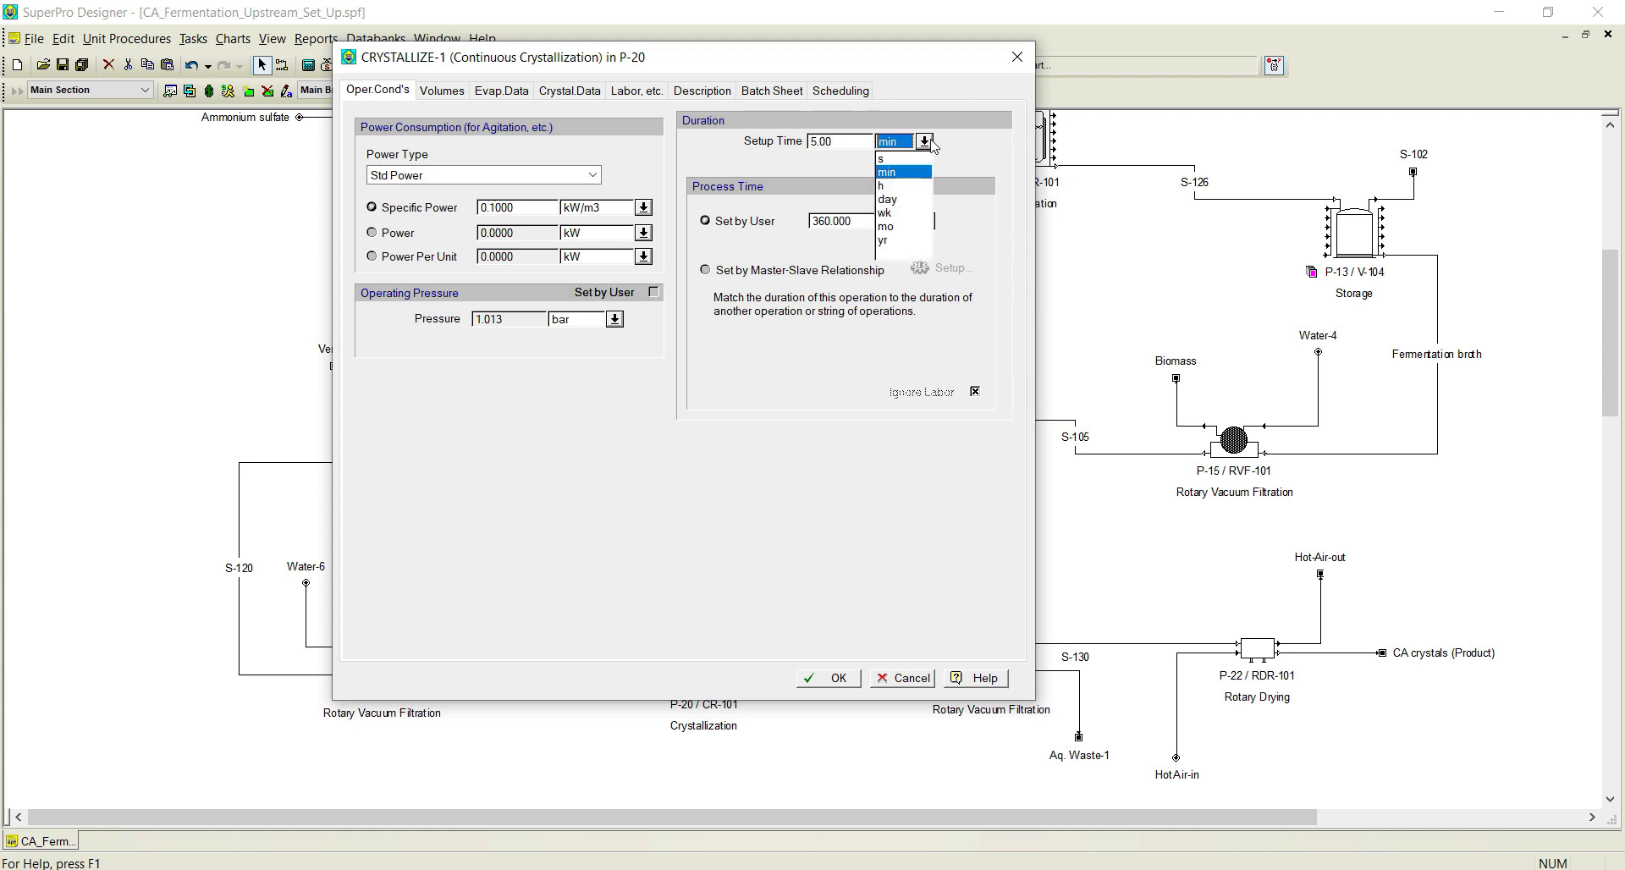
left_click(885, 186)
double_click(842, 142)
type("6.00")
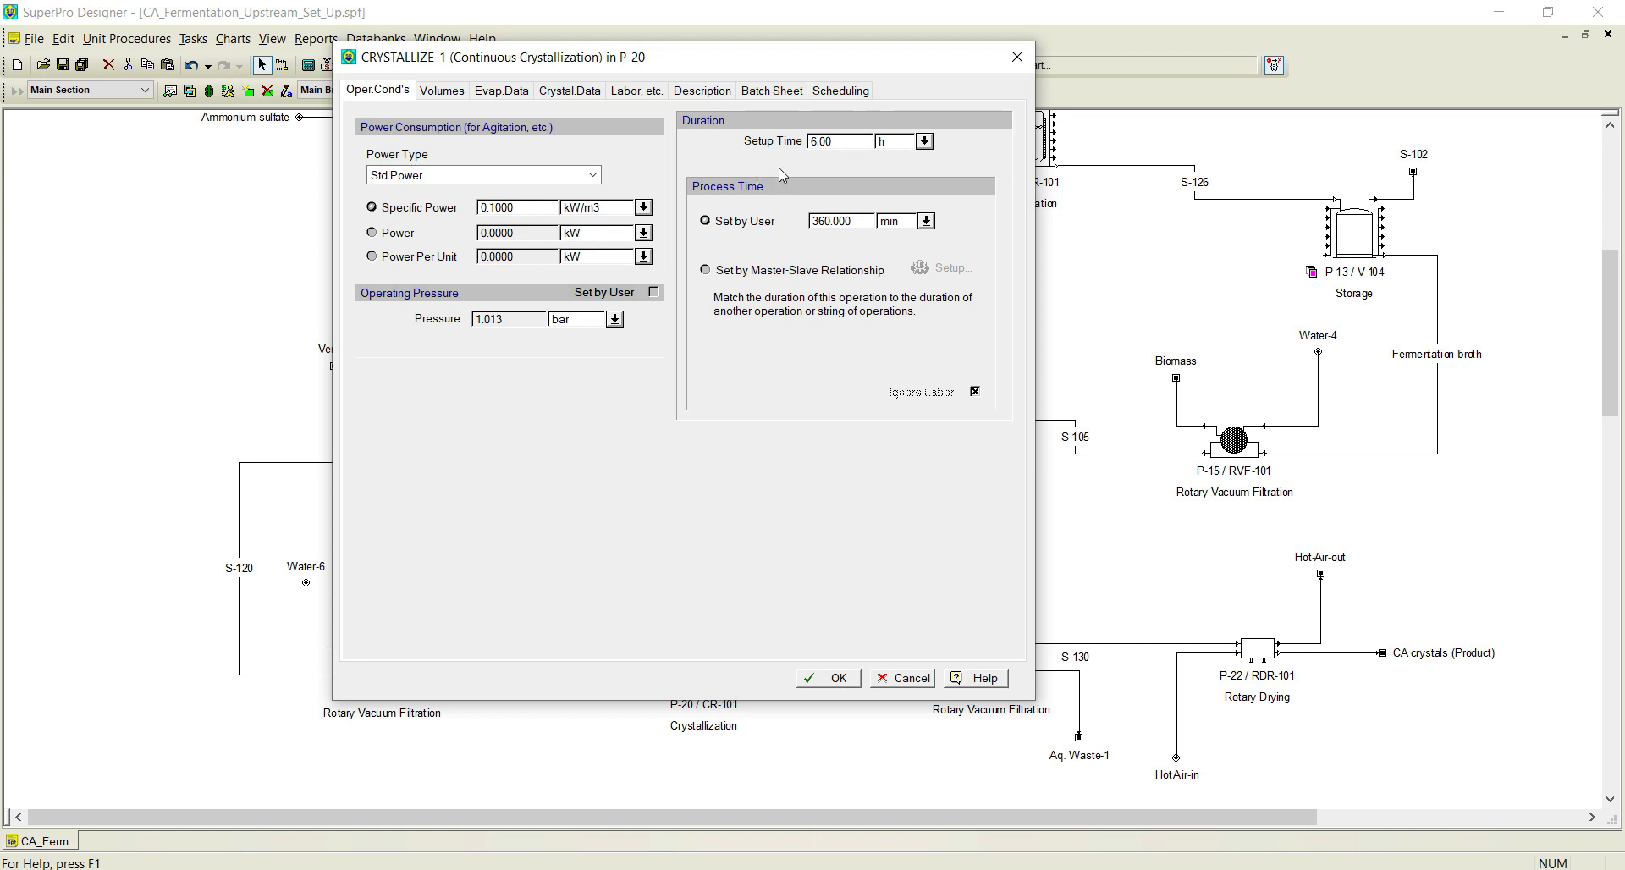
left_click_drag(843, 144, 682, 146)
type("0")
Change the unit of the crystallization's process time to hours and check its residence time under the design specifications.
double_click(849, 222)
left_click(926, 221)
left_click(885, 265)
double_click(845, 220)
left_click(453, 99)
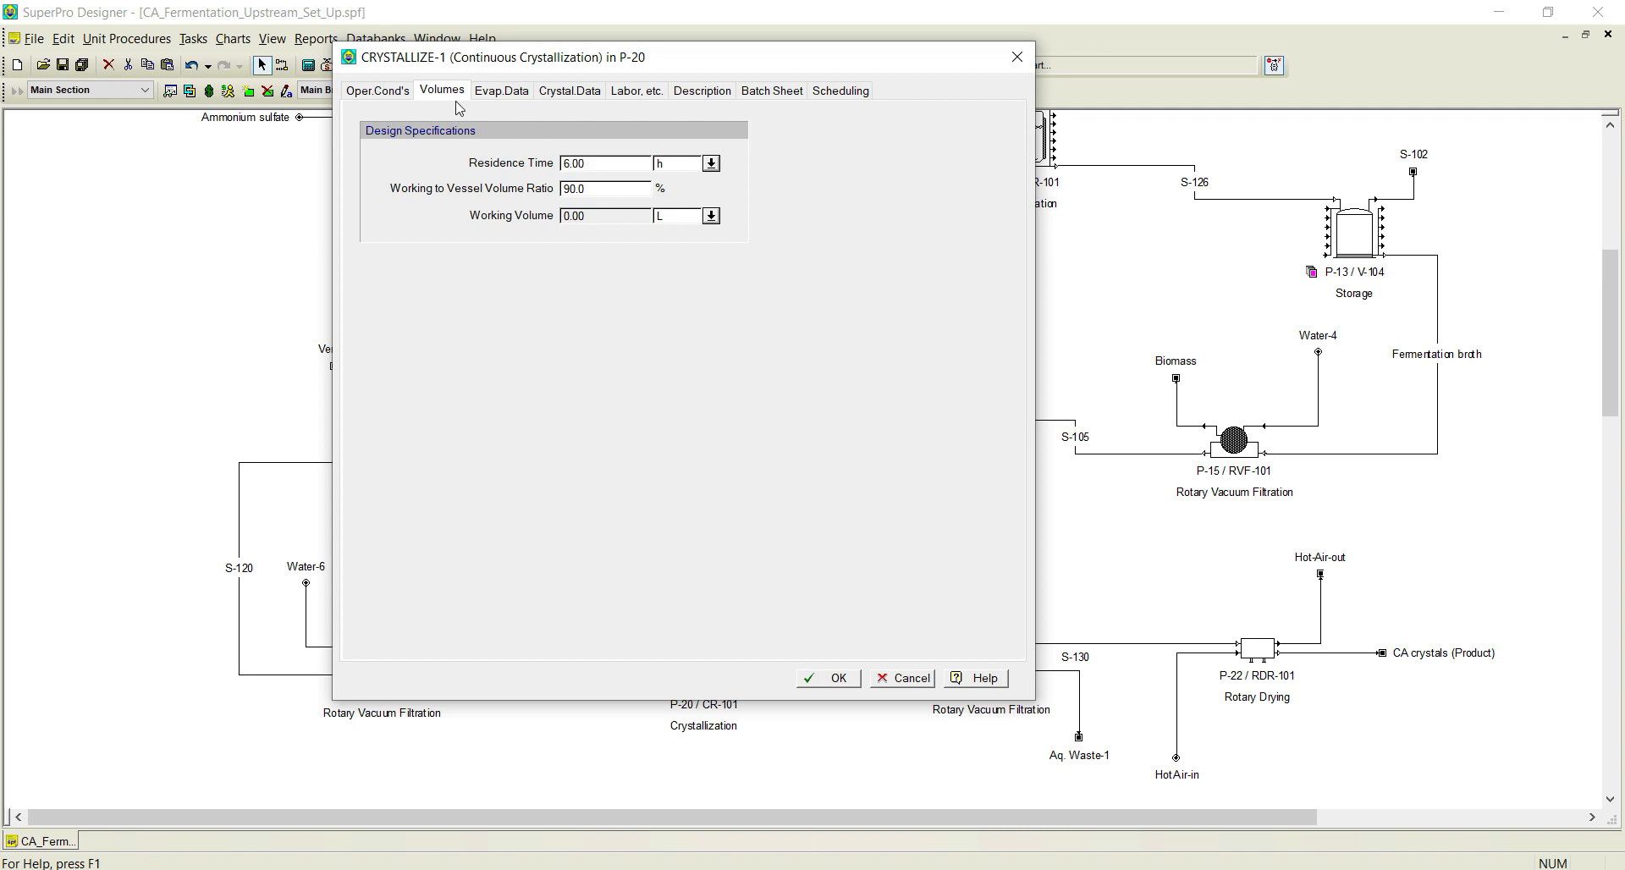
left_click(374, 91)
left_click(457, 96)
Enable evaporation prior to crystallization in P-20, with 50% of the water going to the vapor phase.
left_click(519, 91)
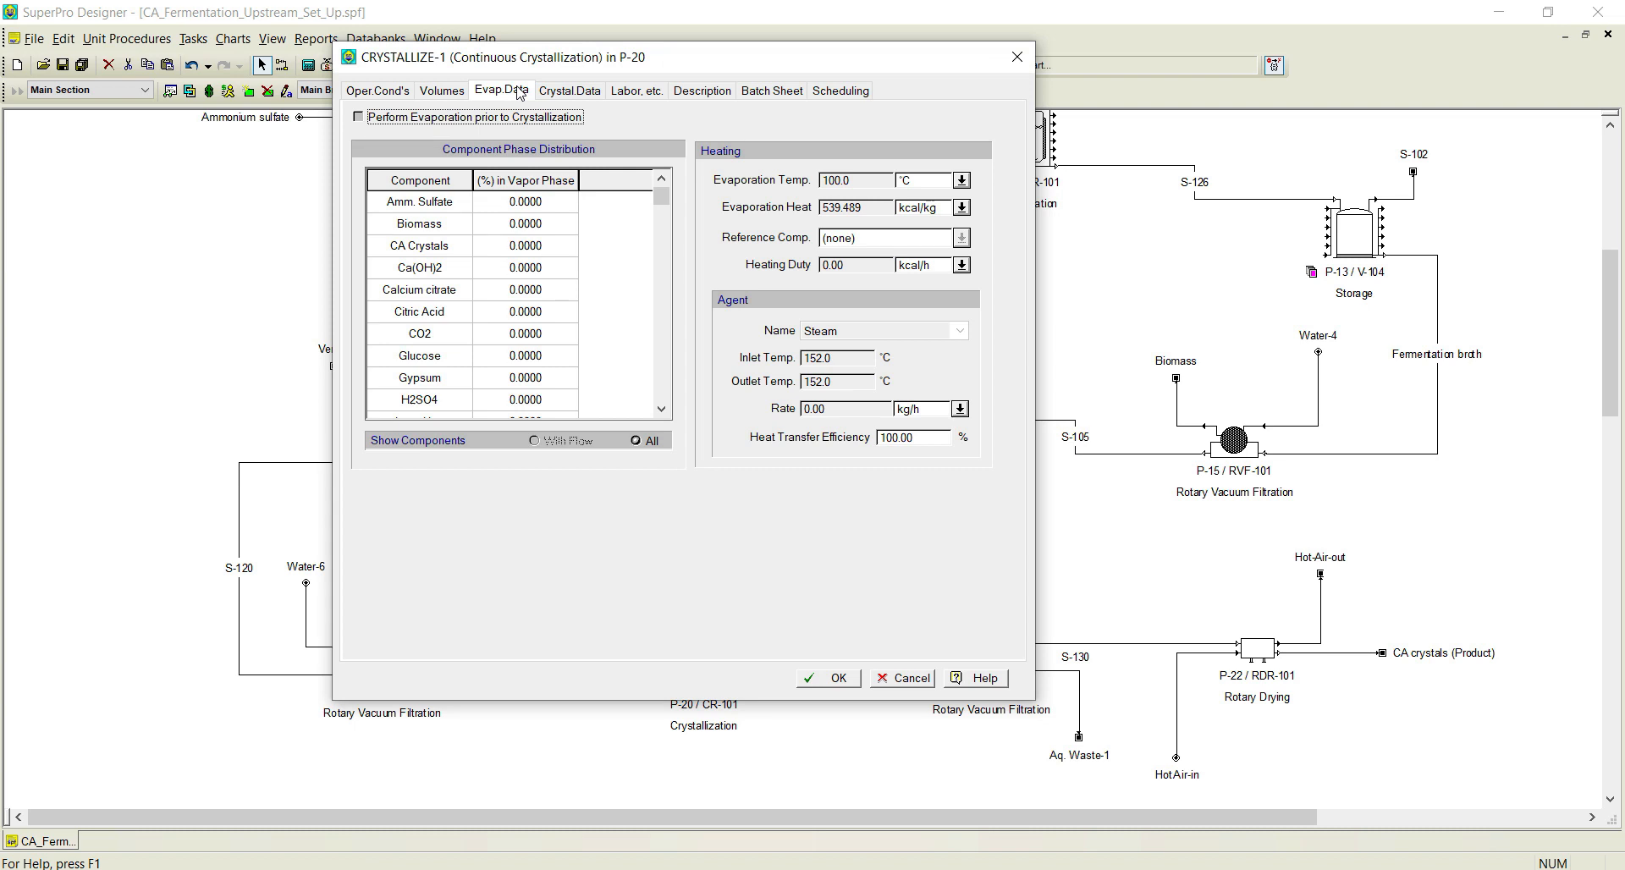
left_click_drag(506, 65, 732, 80)
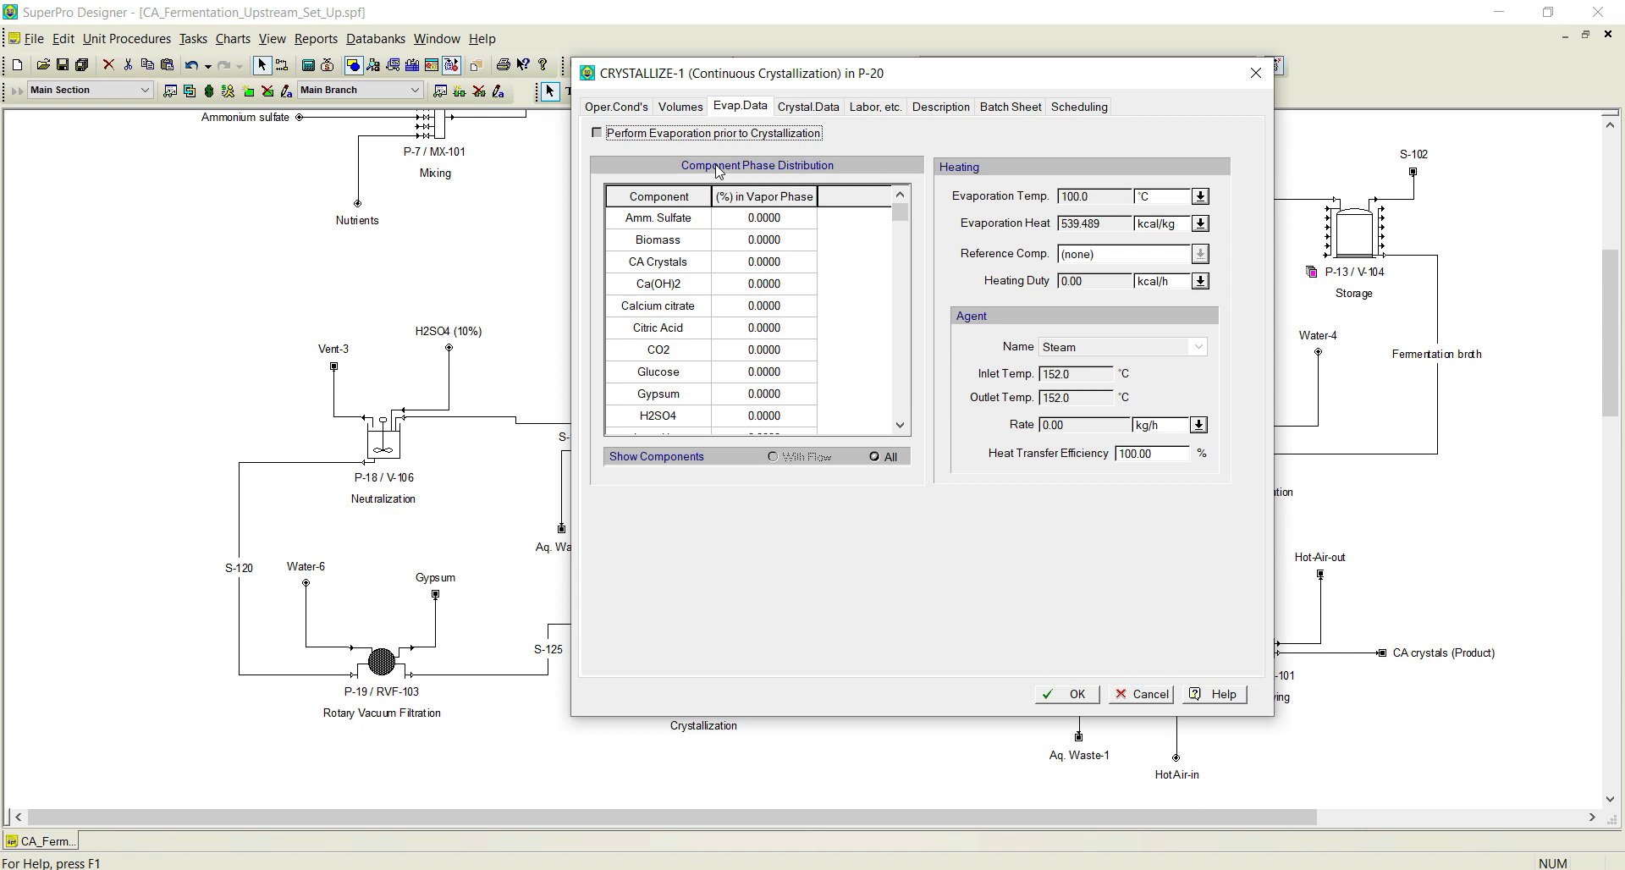
left_click(902, 428)
scroll(902, 428, "down", 4)
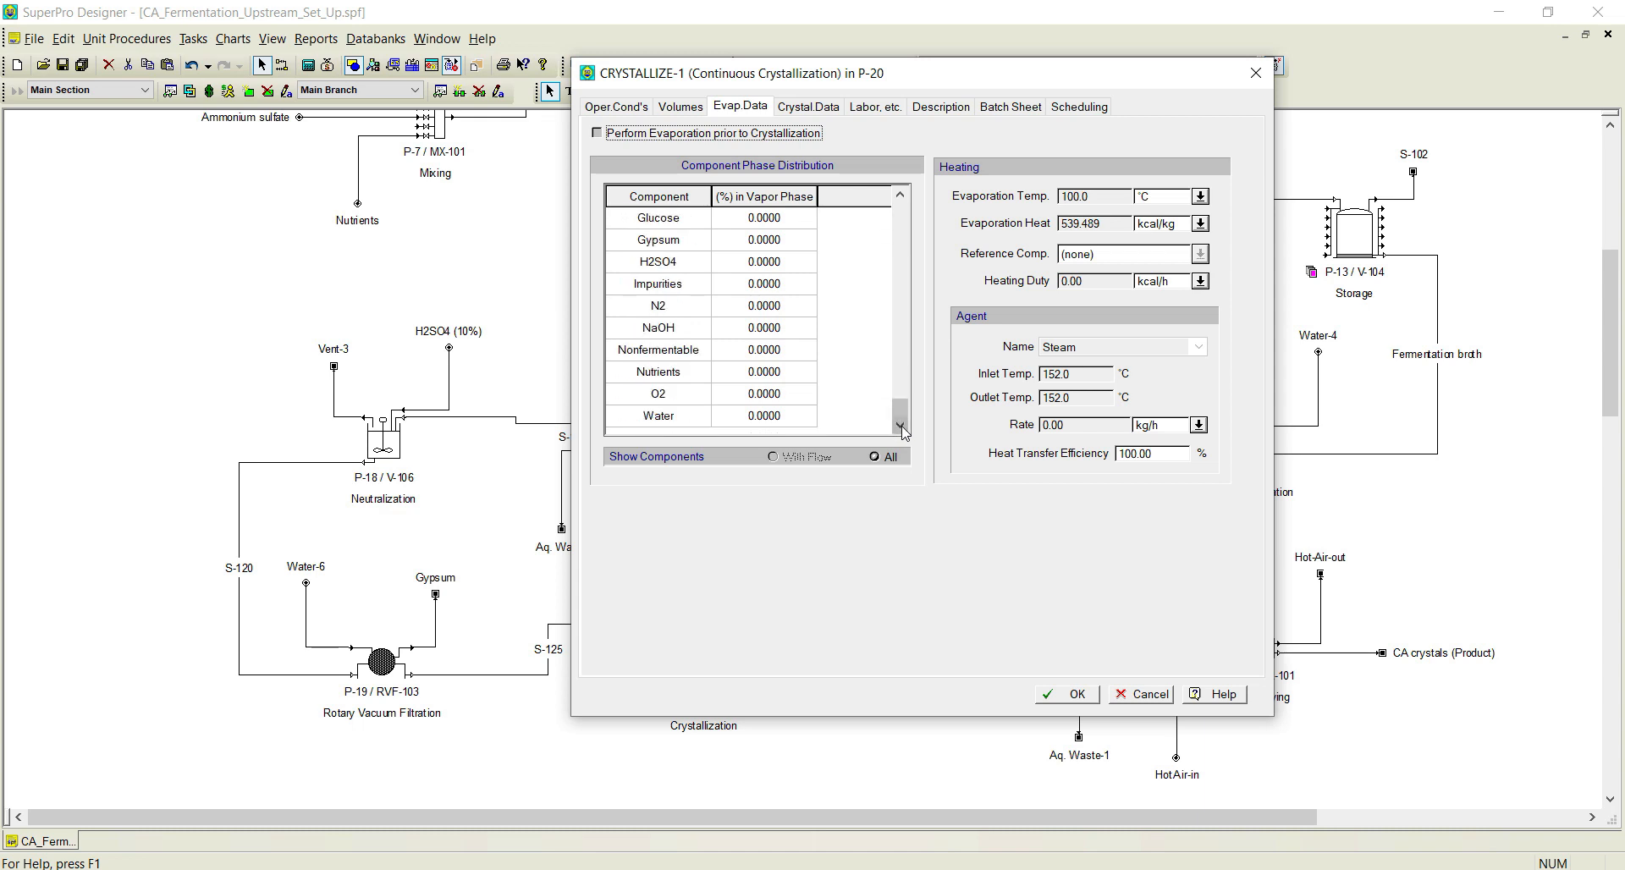
left_click(745, 415)
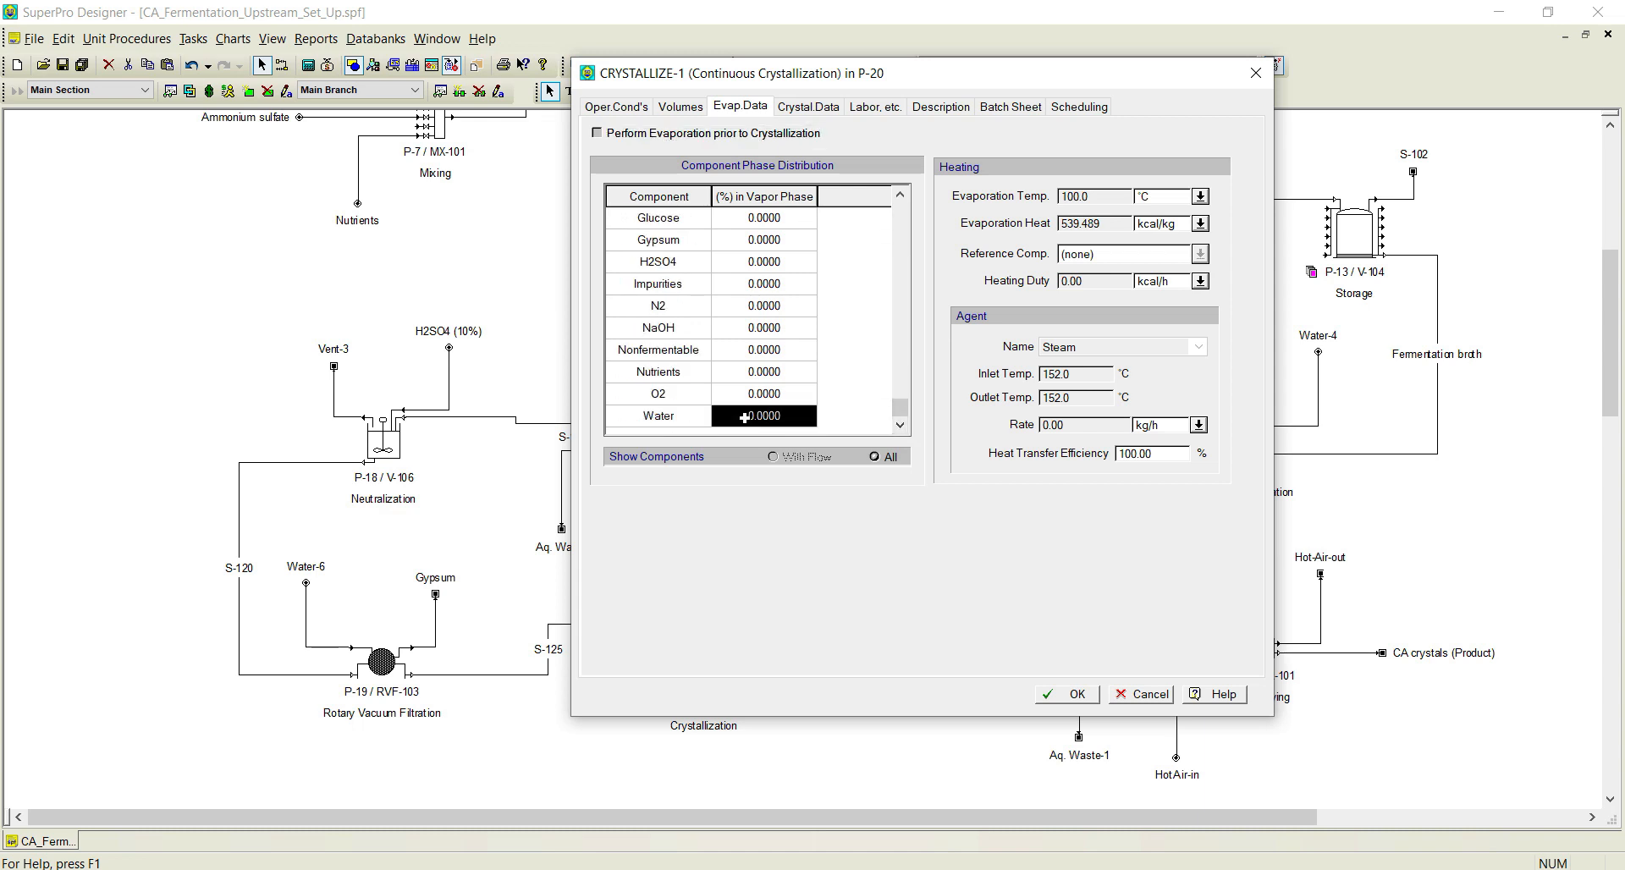
left_click(598, 134)
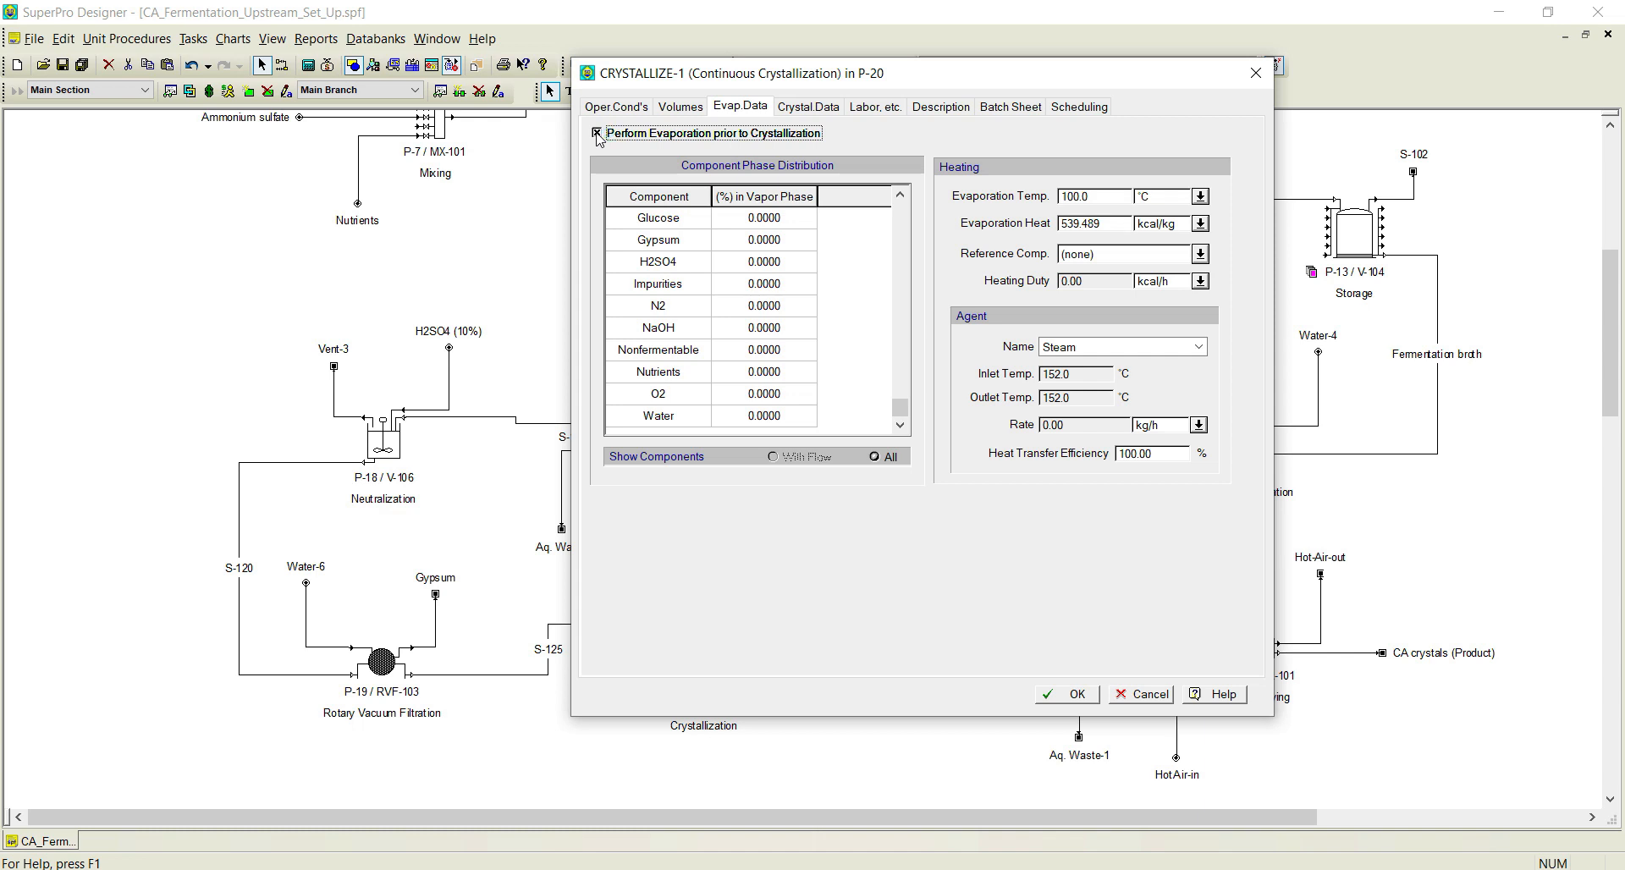
left_click(760, 417)
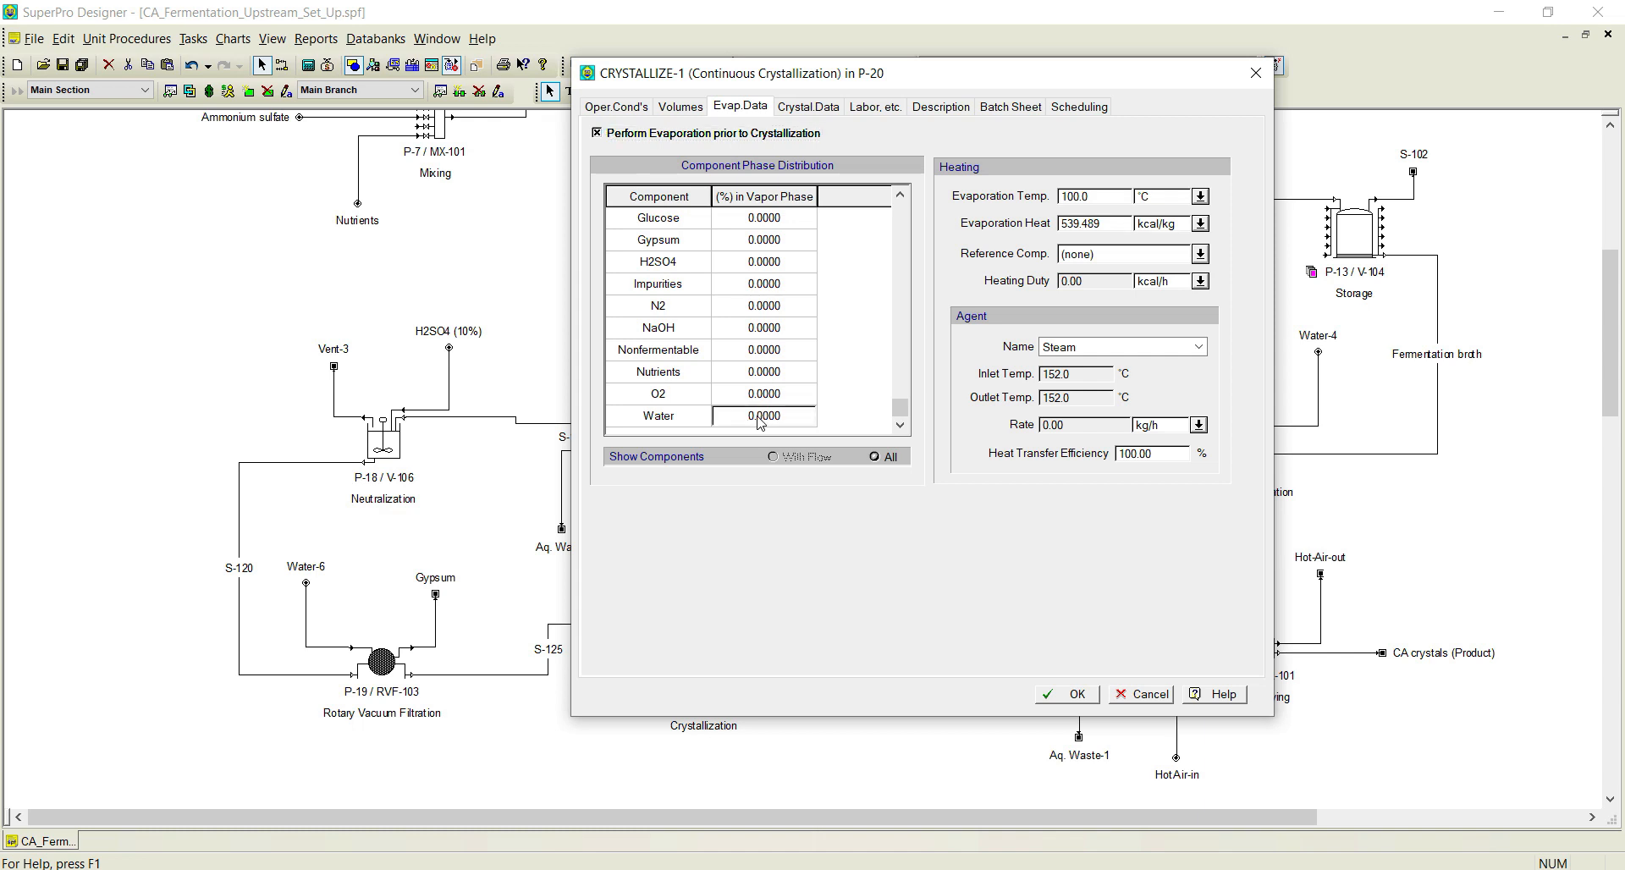
type("50")
Choose Water as the reference component for the evaporation heat.
left_click(1200, 254)
left_click(1200, 476)
left_click(1199, 477)
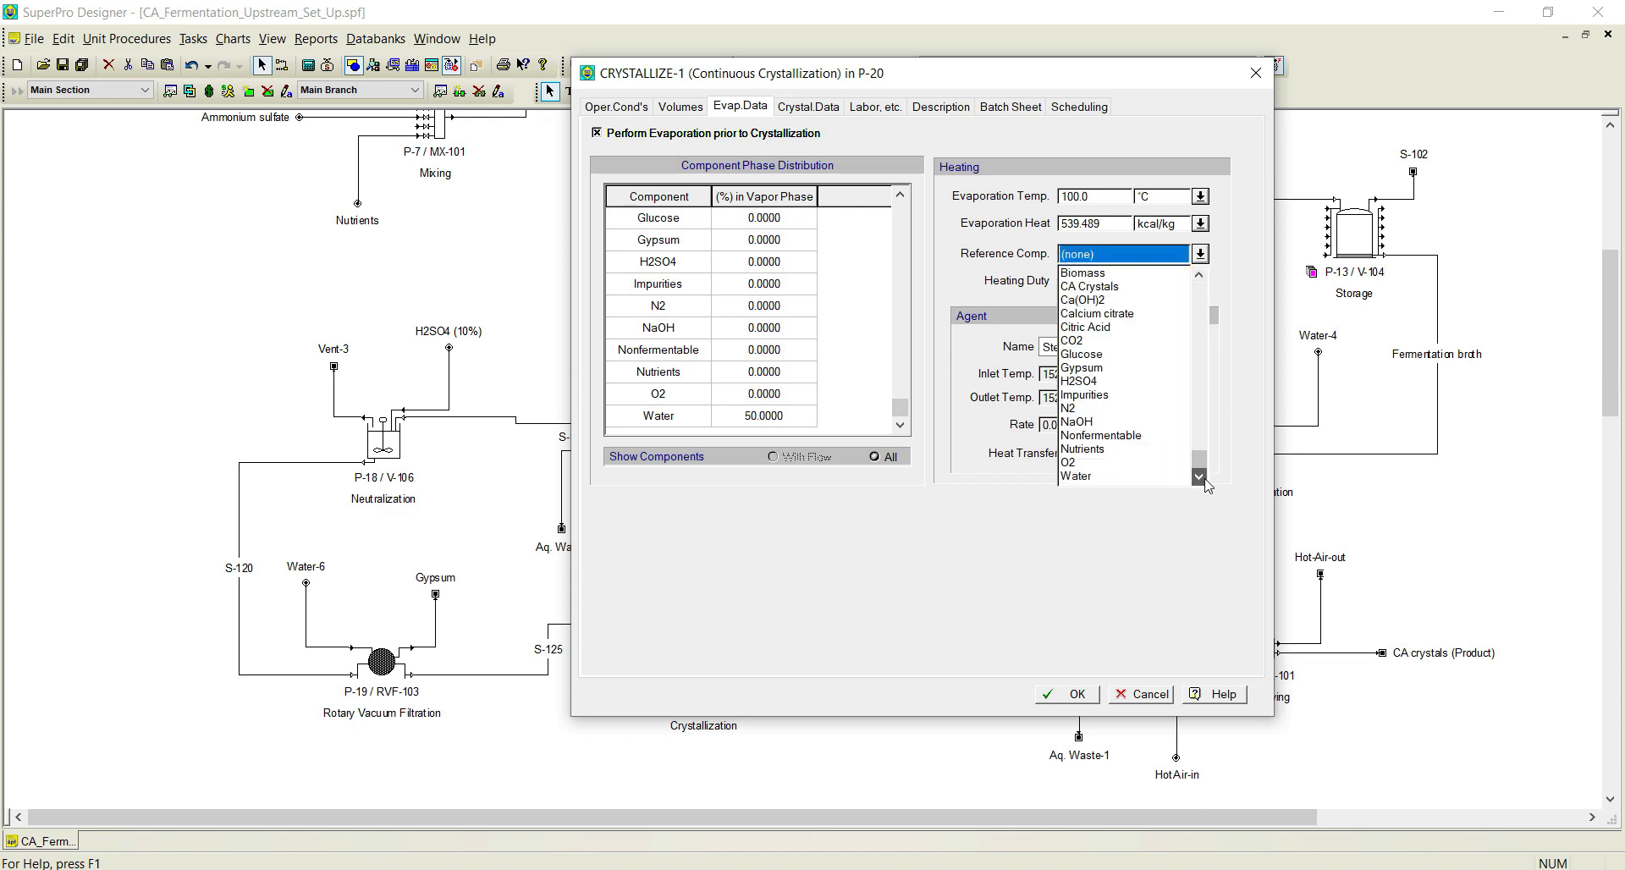
left_click(1104, 477)
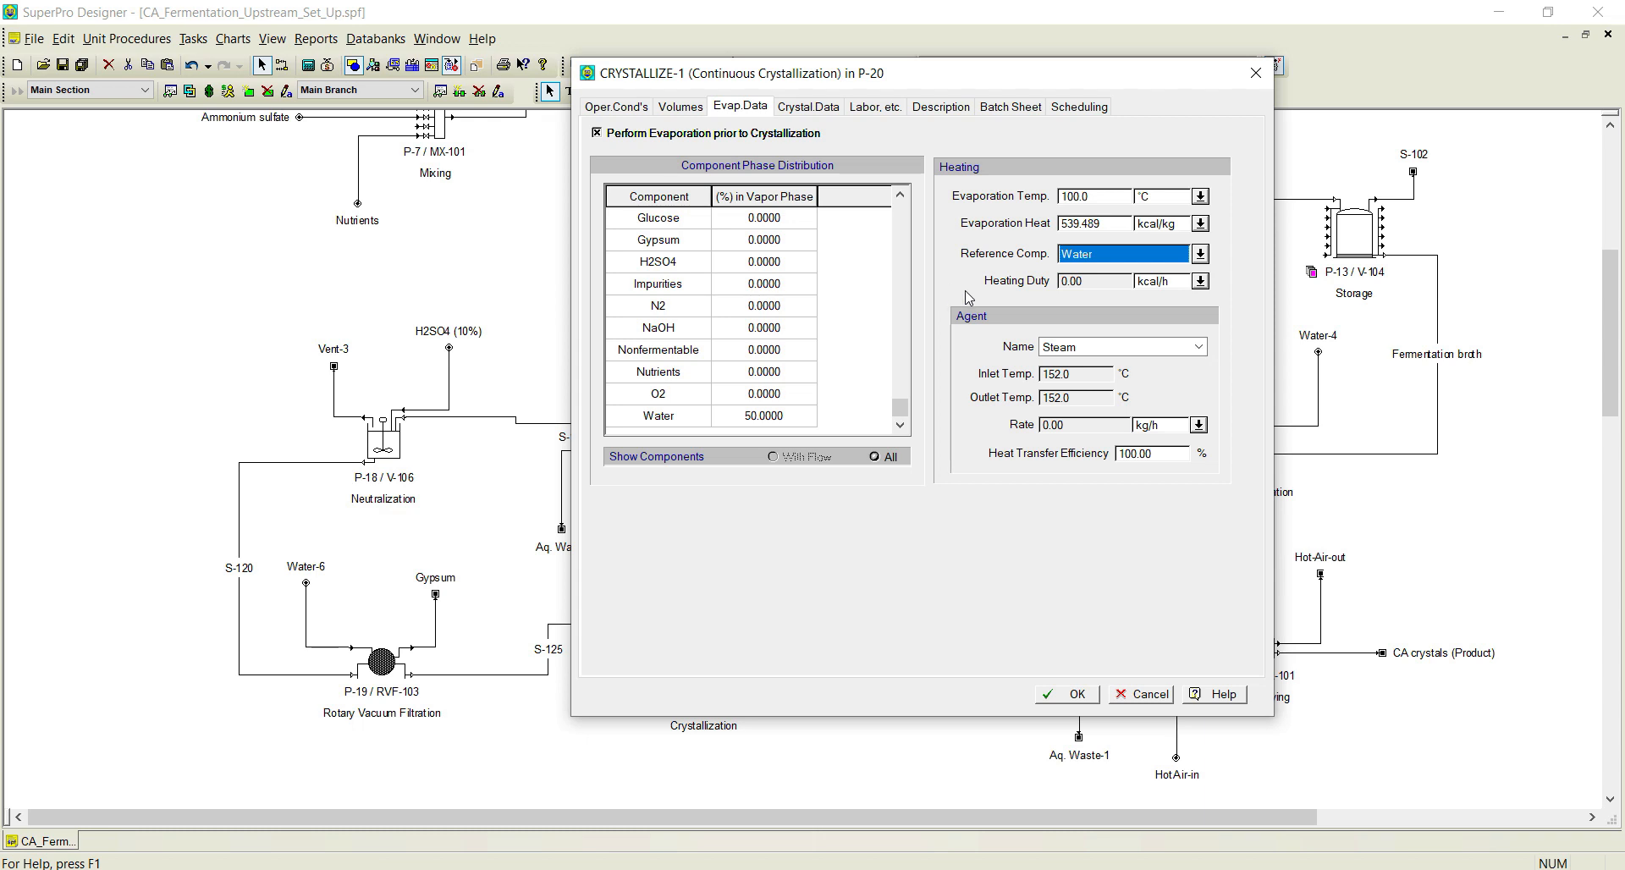
Mark Citric Acid as crystallizable in P-20, with CA Crystals as its crystal form.
left_click(808, 107)
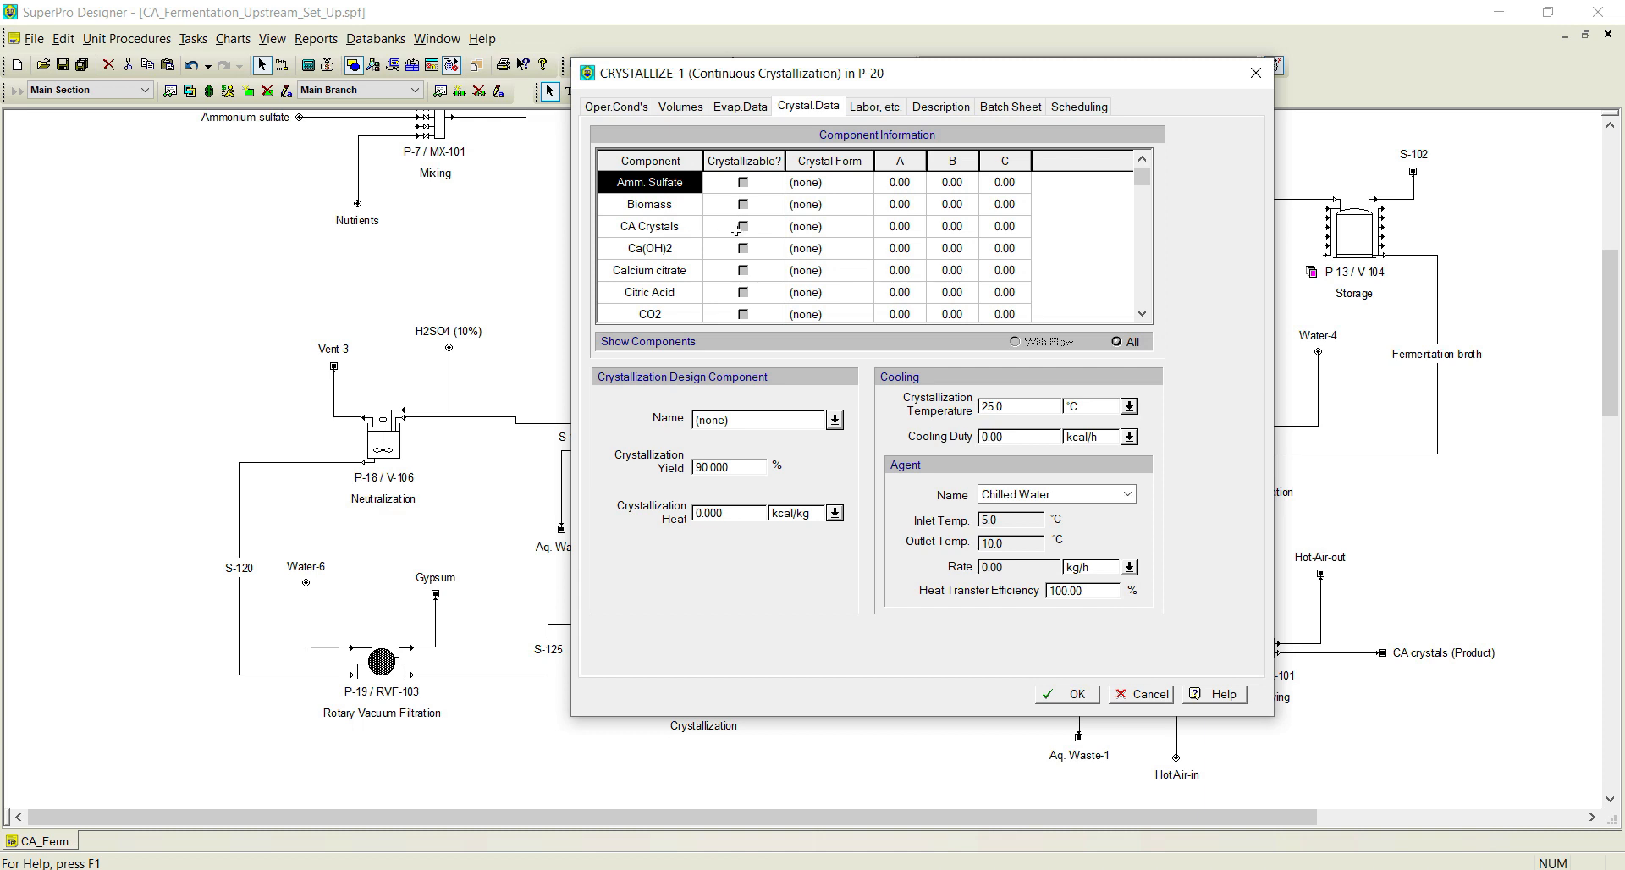
left_click(1142, 314)
left_click(1142, 314)
left_click(743, 248)
left_click(744, 248)
left_click(842, 250)
left_click(844, 251)
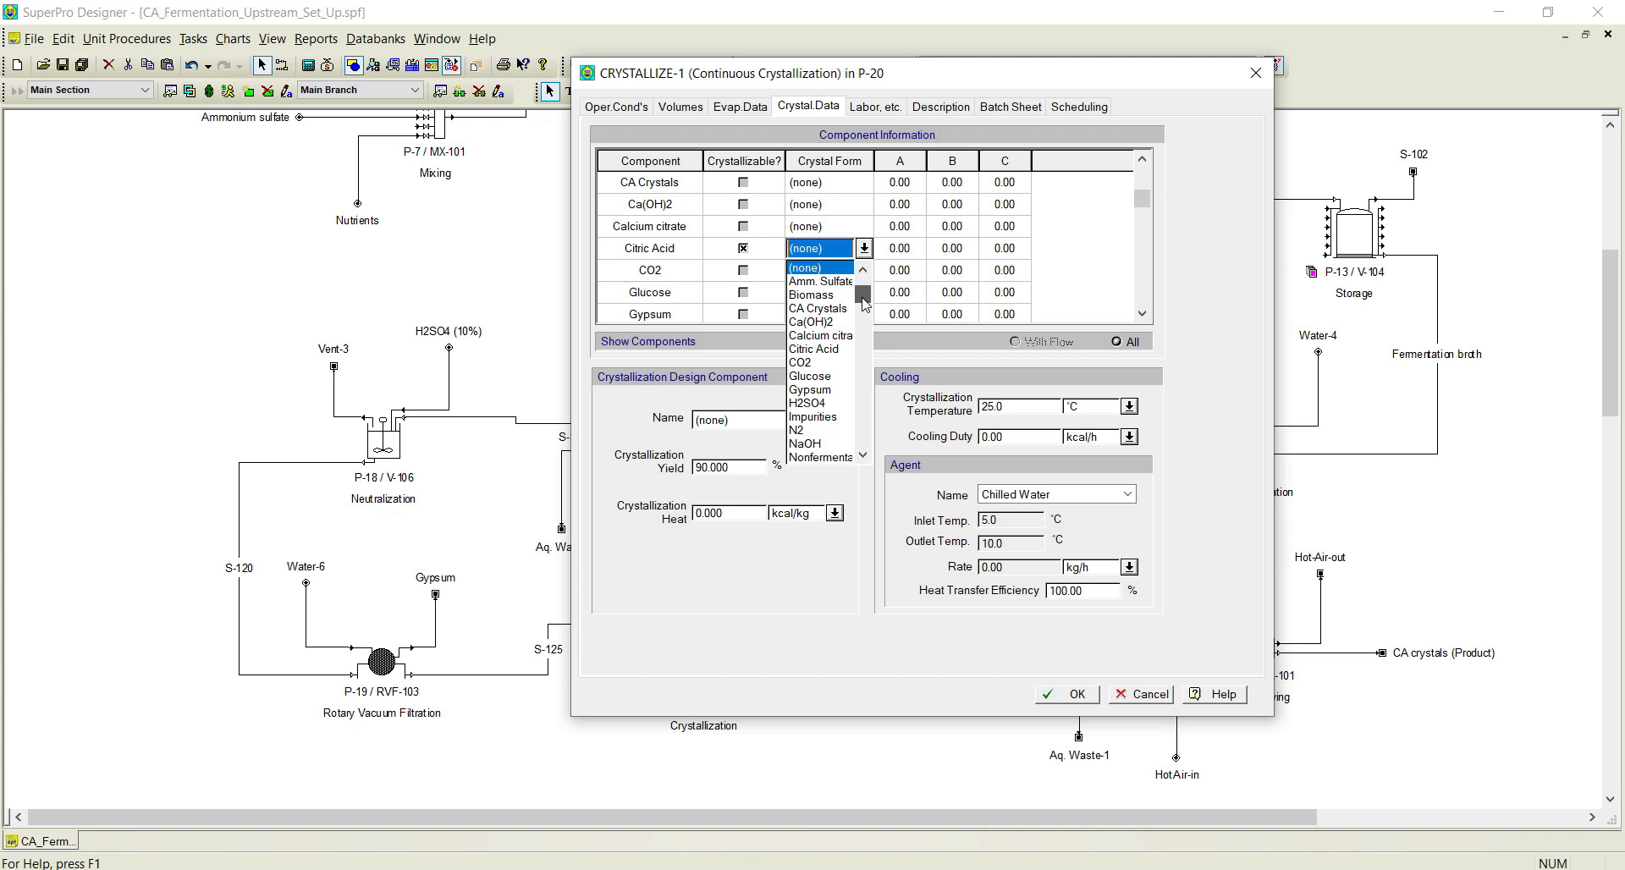
left_click(863, 456)
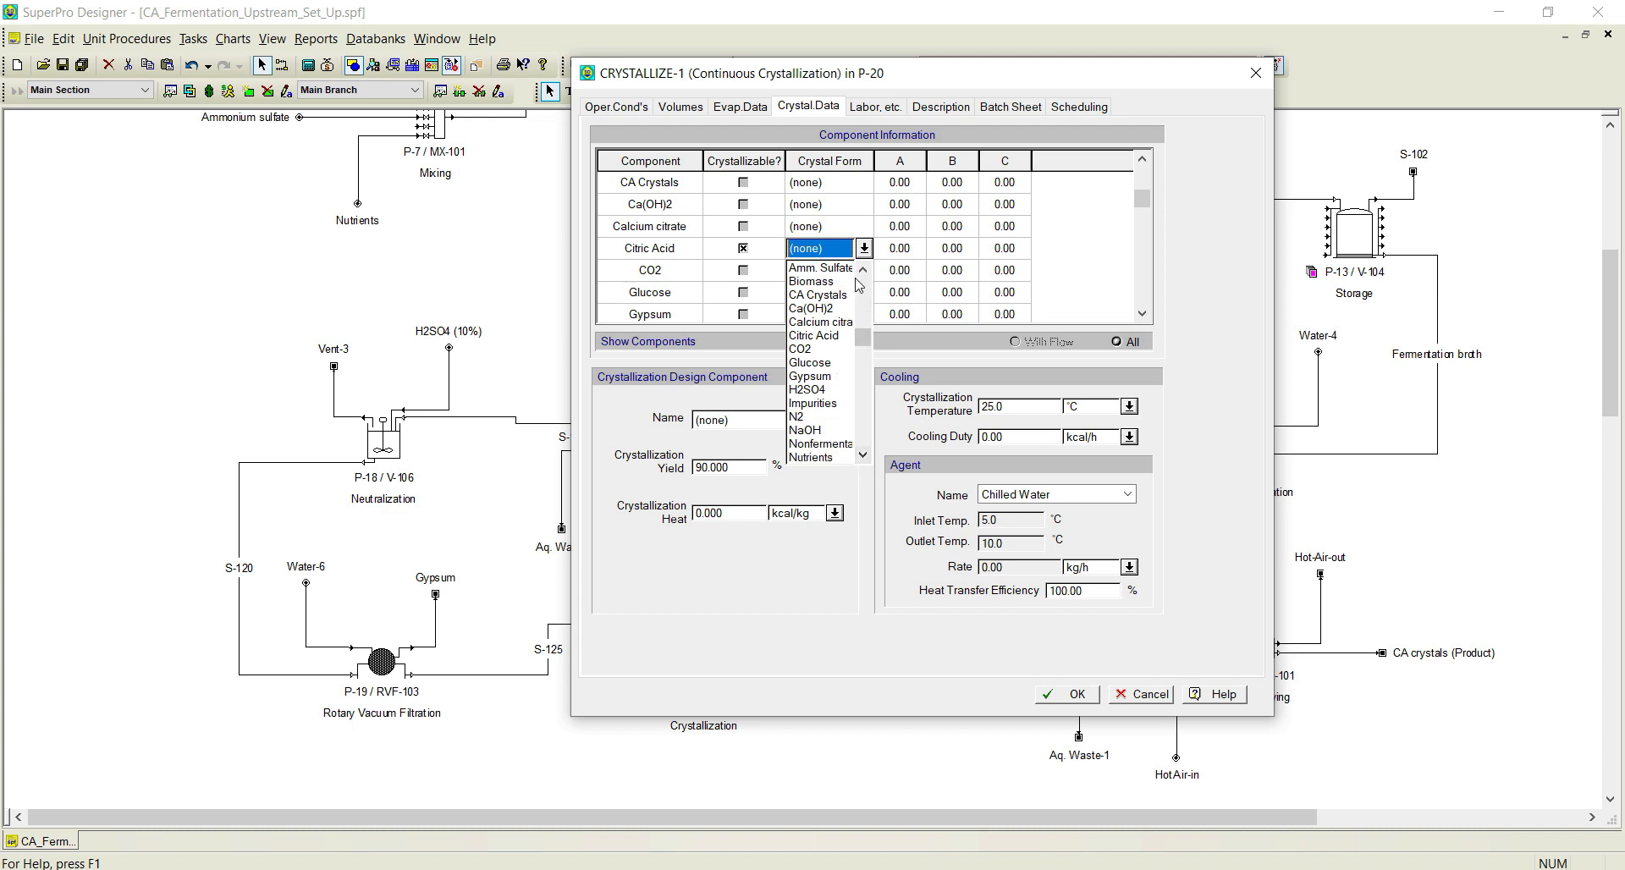
left_click(863, 270)
left_click(819, 309)
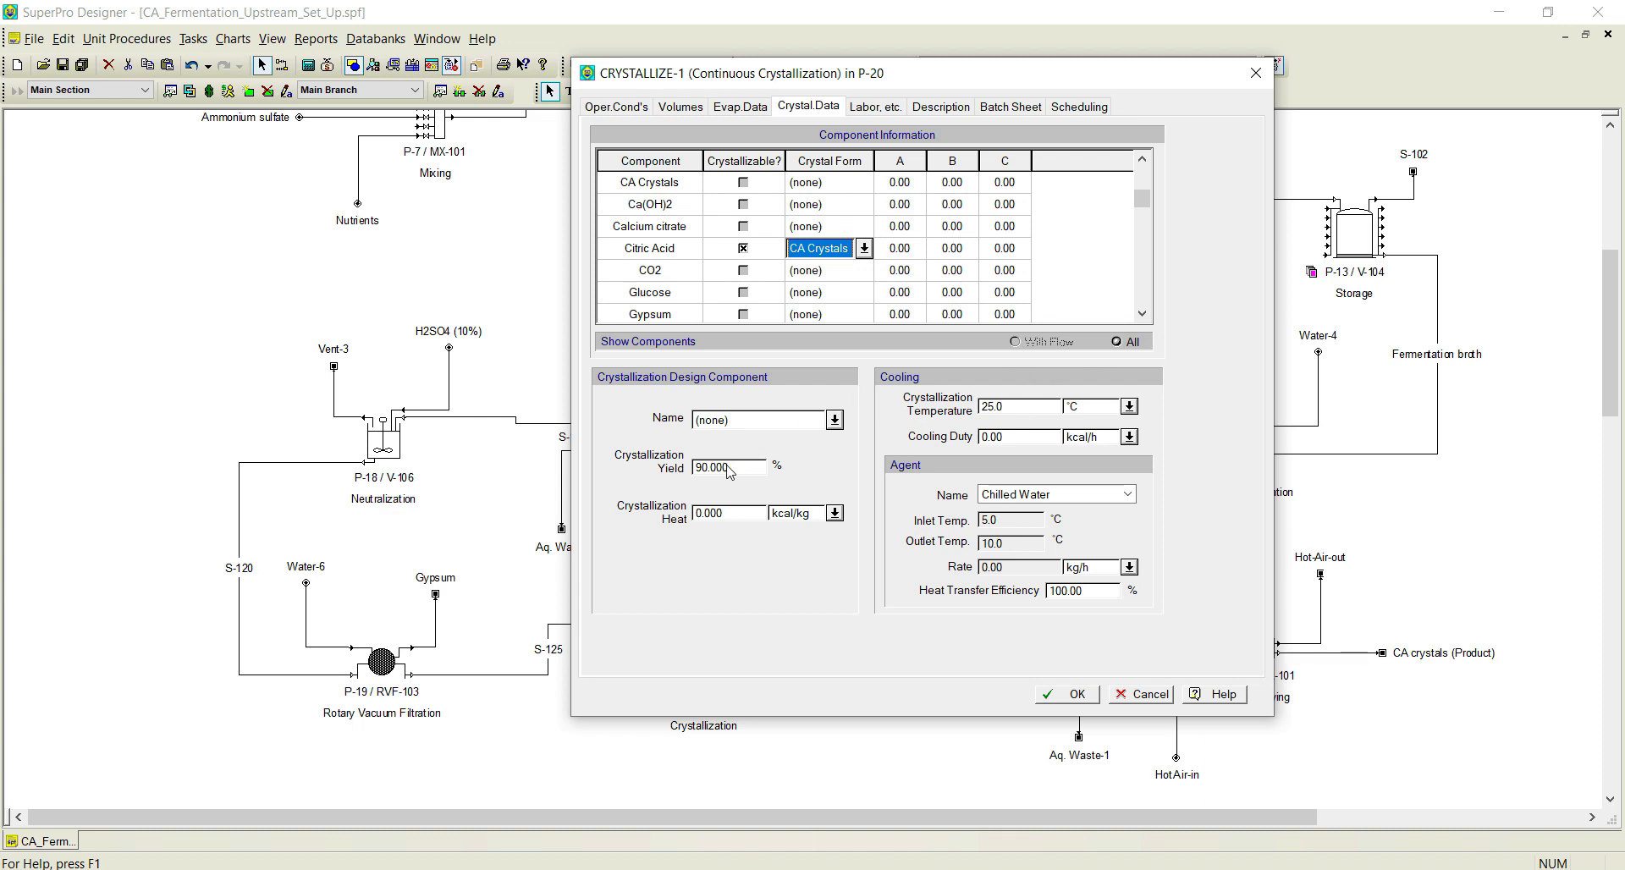
Make Citric Acid the crystallization design component with a 98% yield, and set the crystallization temperature to 15 °C.
left_click(835, 420)
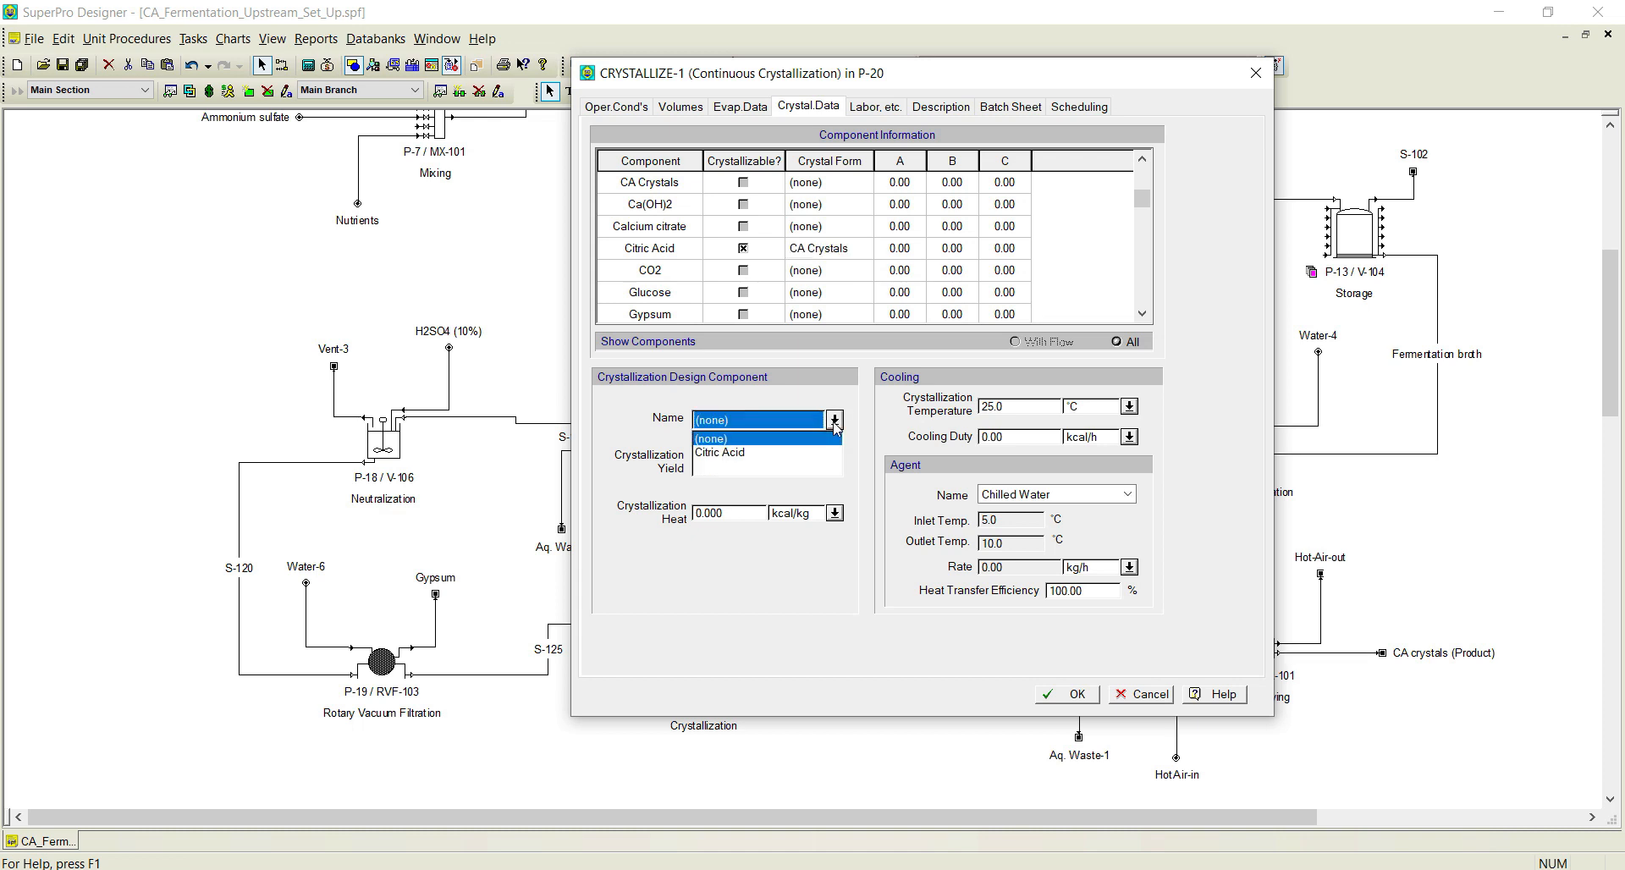
left_click(727, 453)
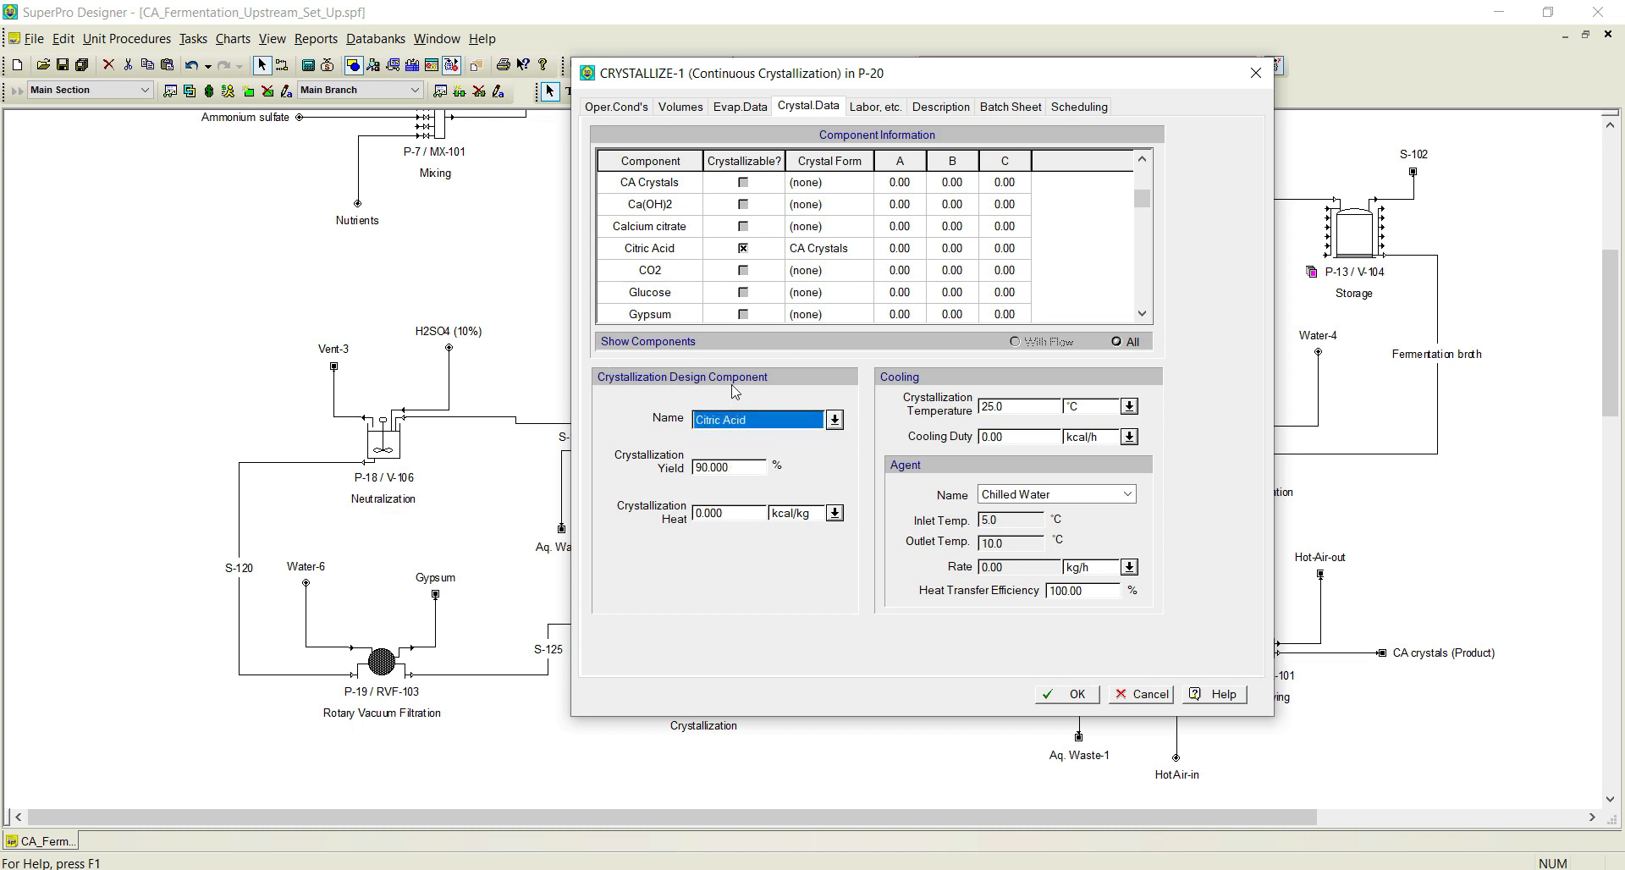
double_click(742, 472)
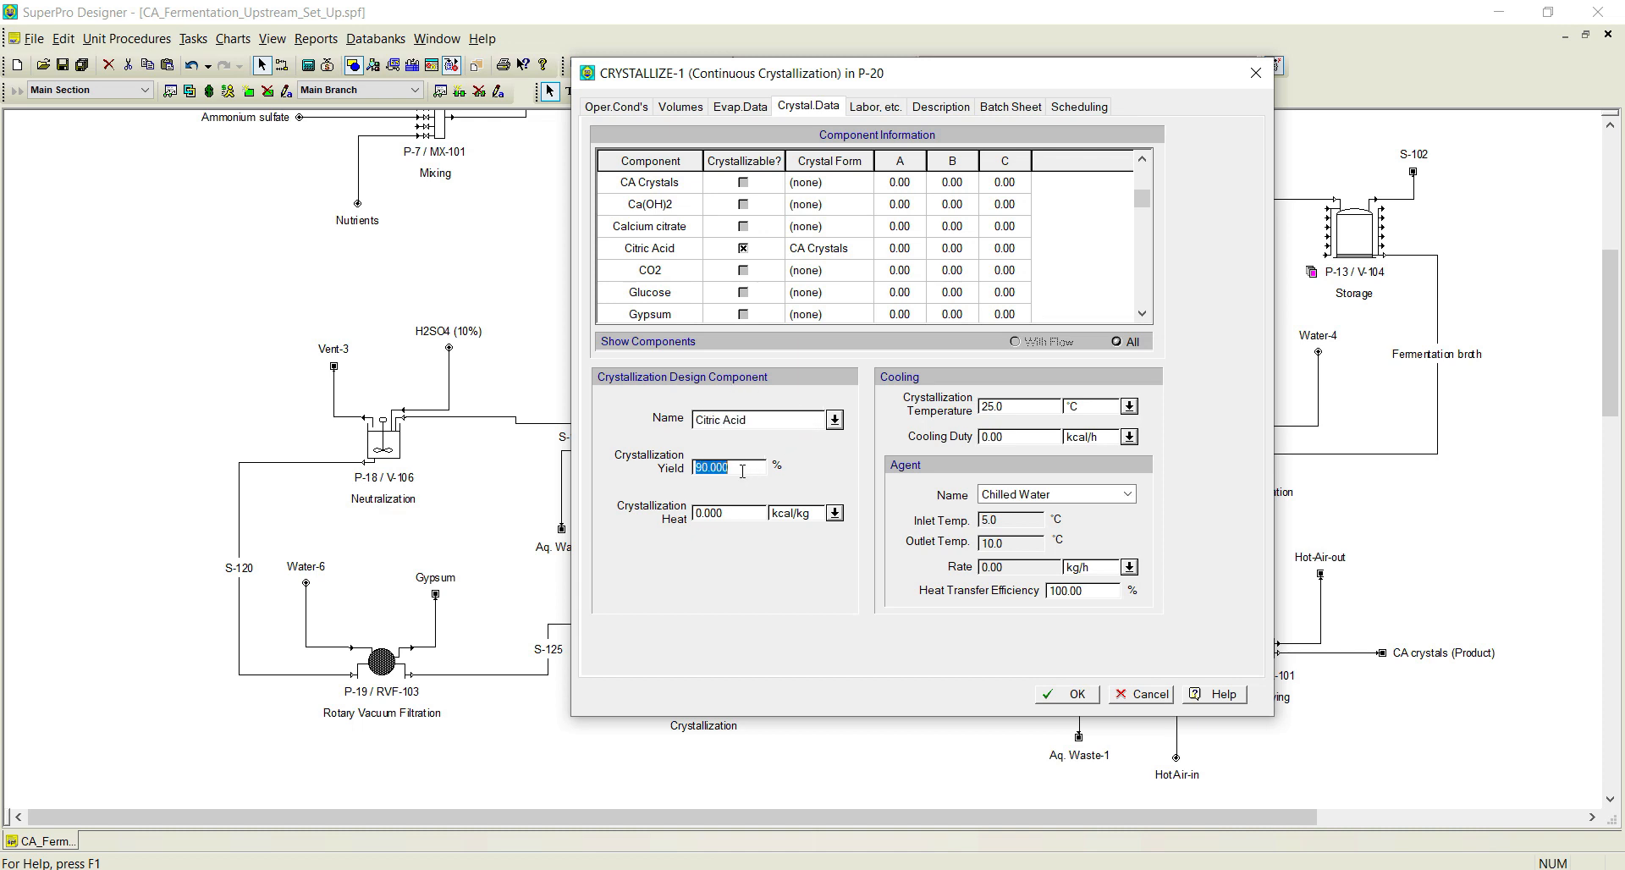
type("98")
double_click(1008, 403)
type("15")
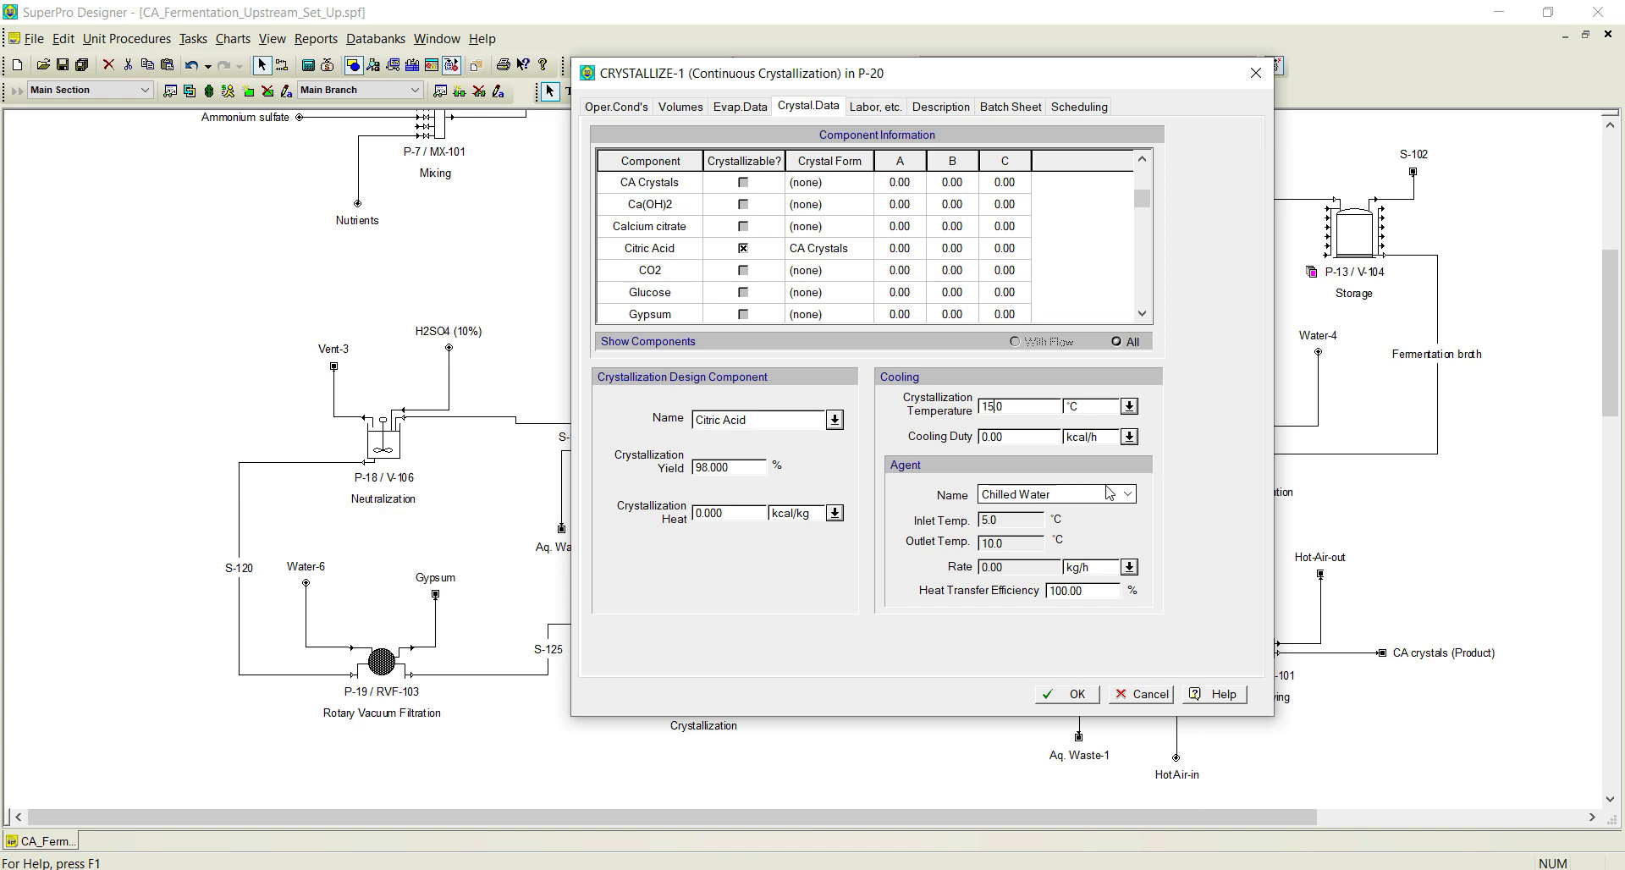
Review P-20's operating conditions, volumes, evaporation data and crystallization data, and accept the operation's settings.
left_click(634, 108)
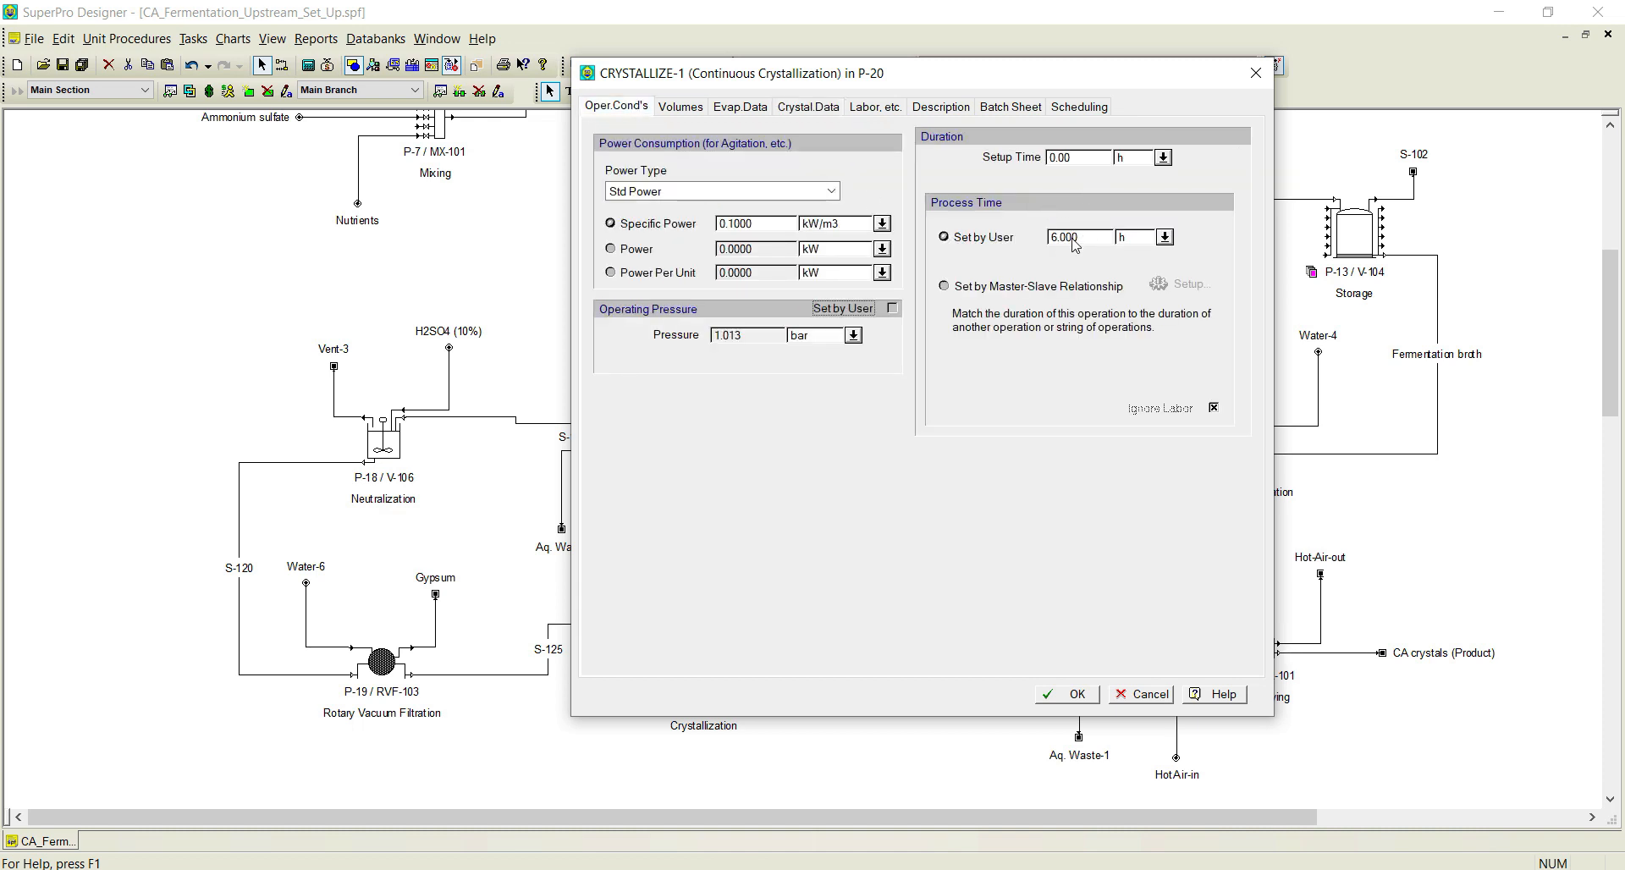
left_click(672, 111)
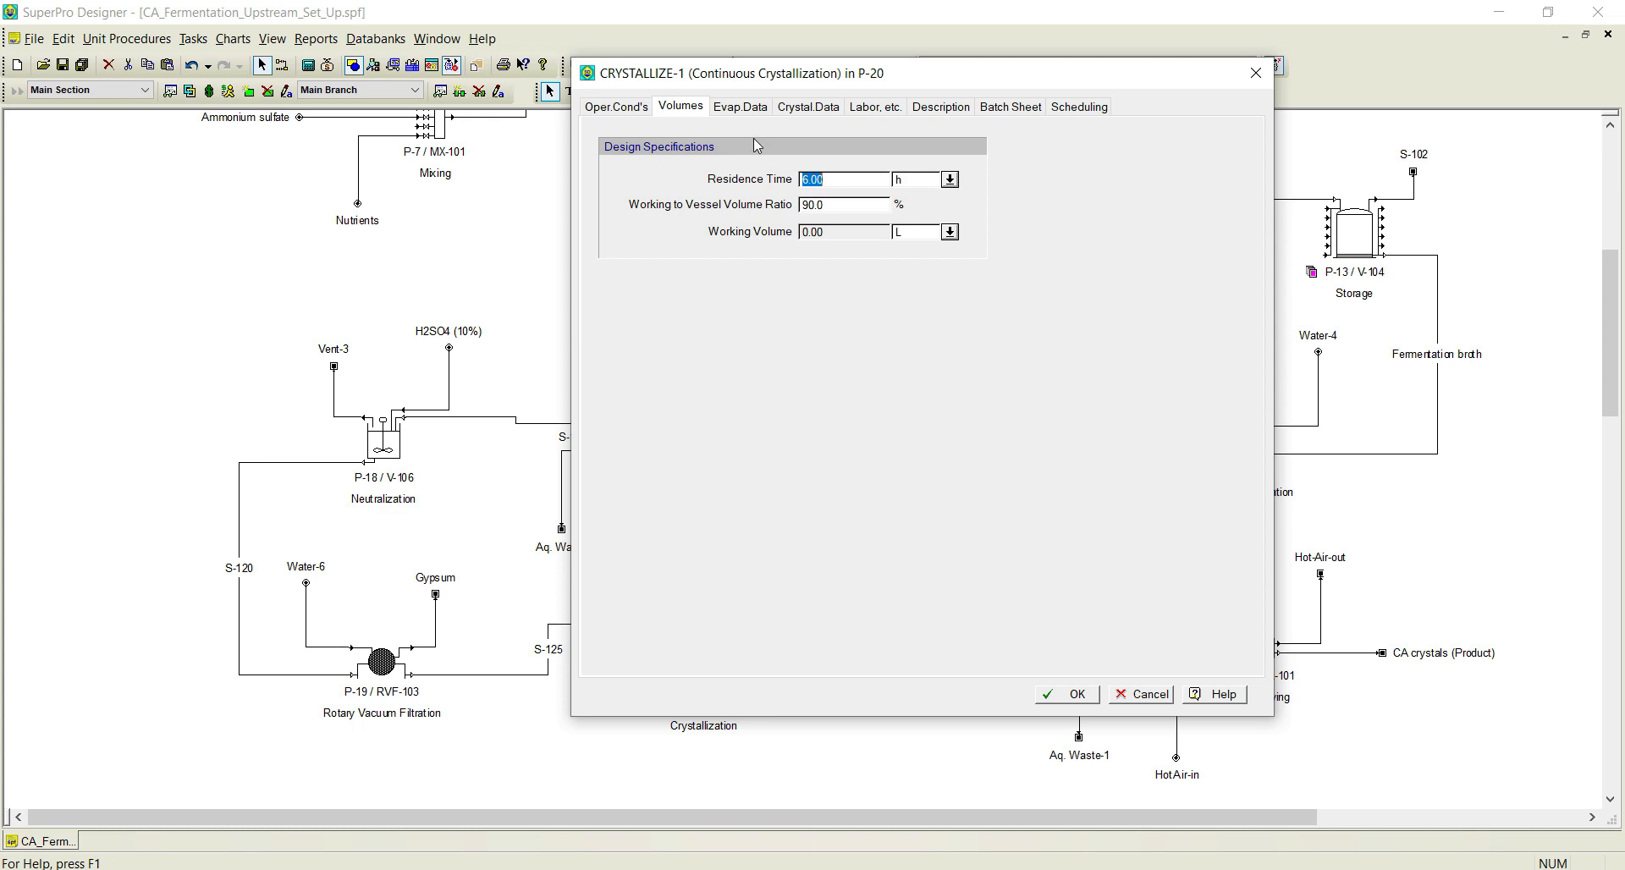
left_click(738, 110)
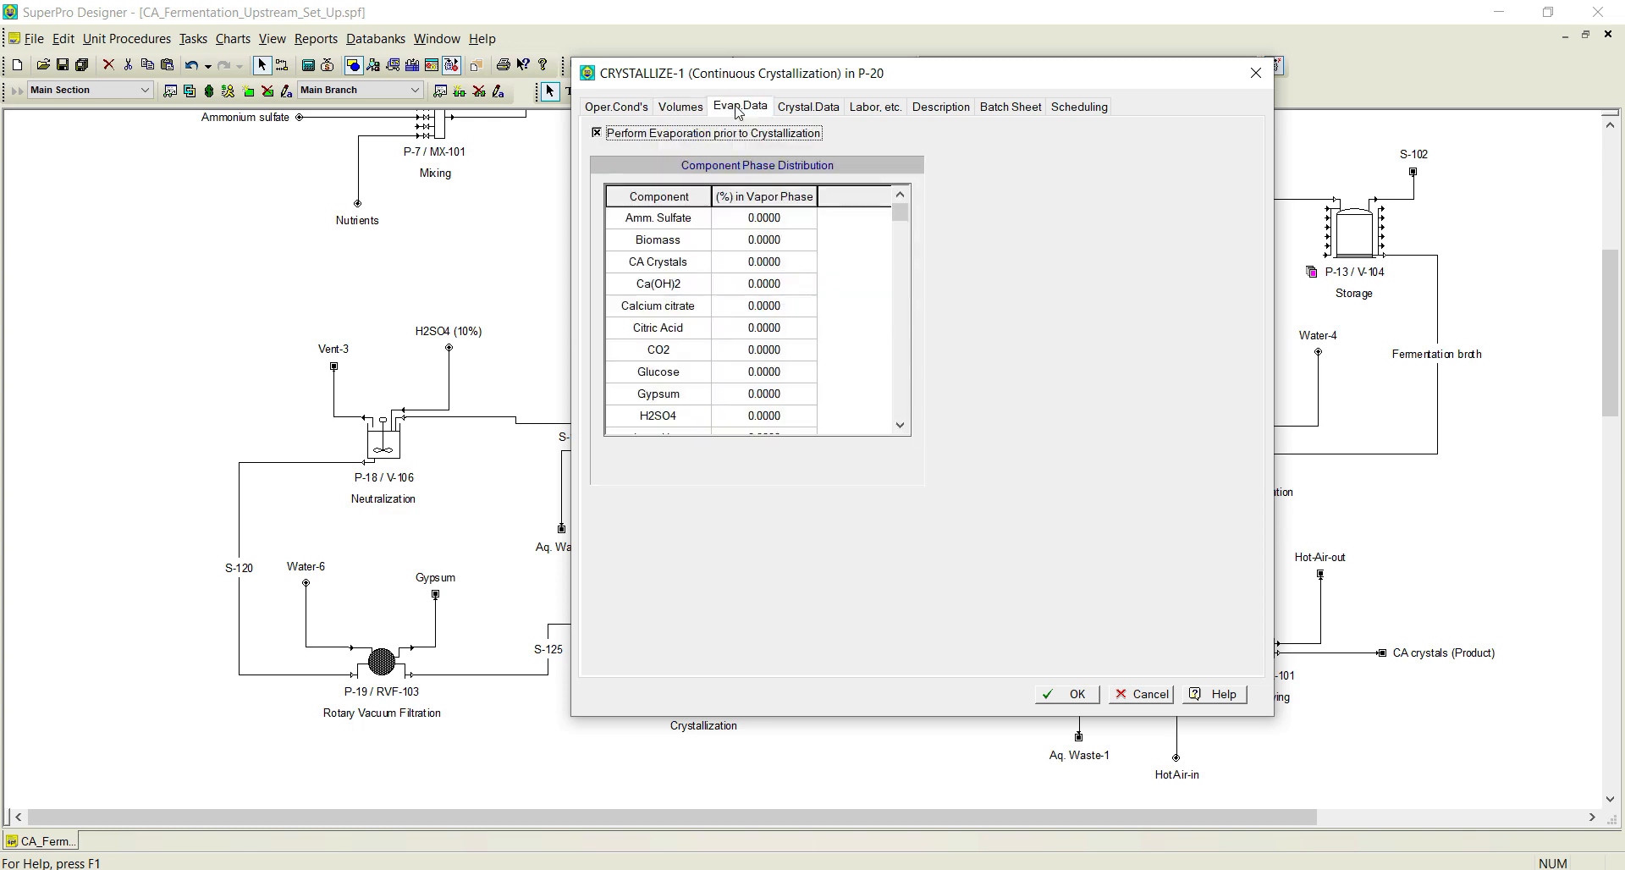
left_click(901, 425)
left_click(901, 425)
left_click(901, 425)
left_click(901, 425)
left_click(900, 425)
left_click(901, 425)
left_click(901, 425)
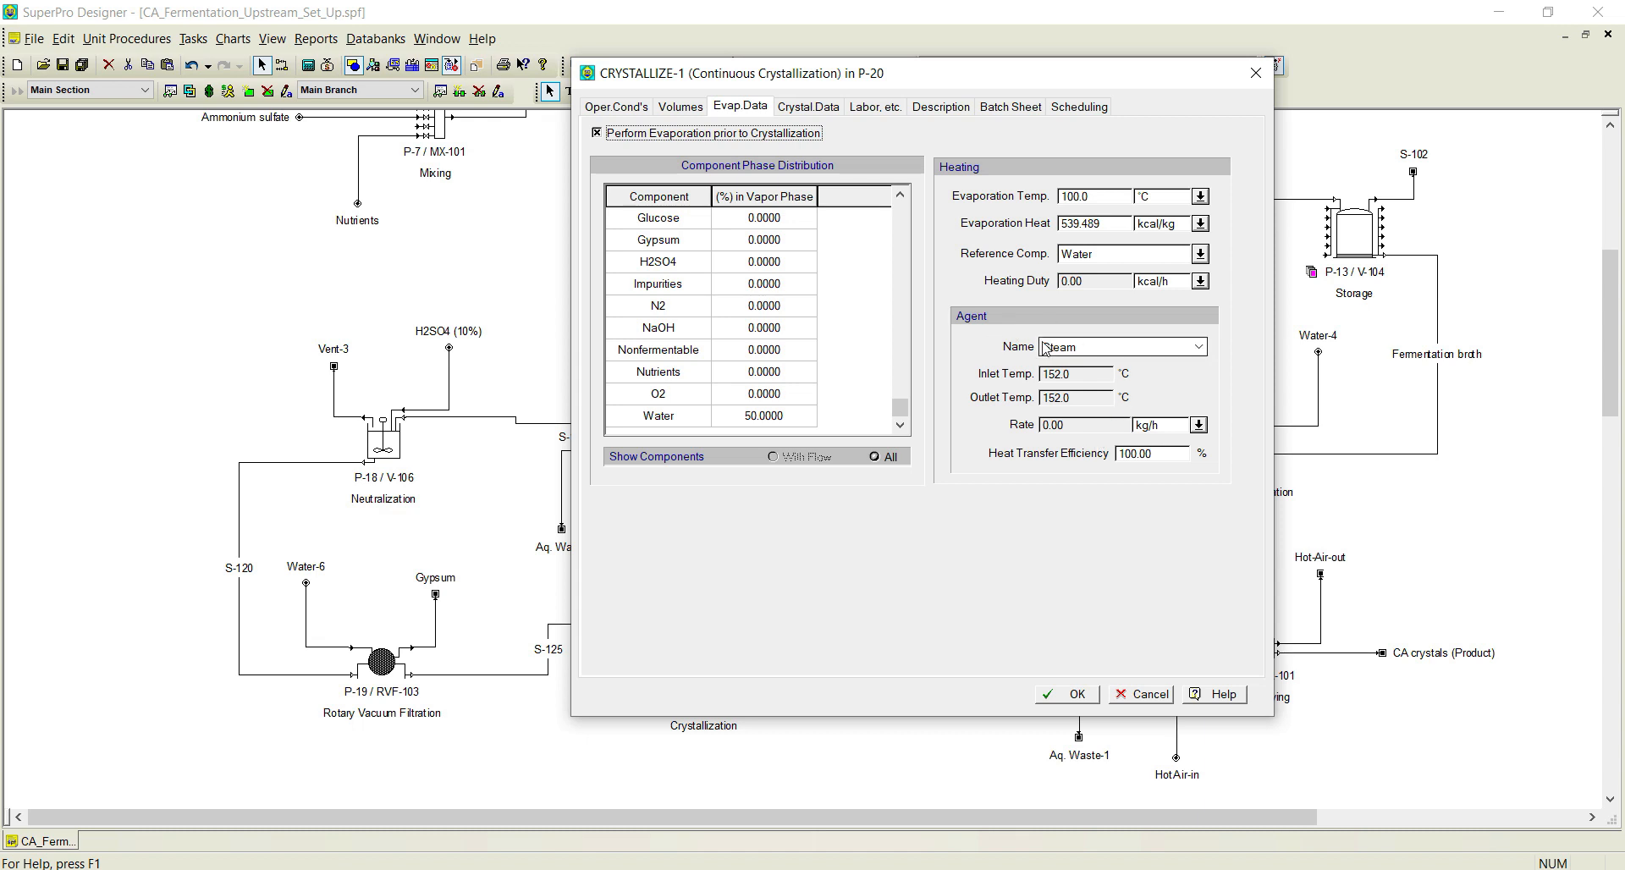
left_click(822, 110)
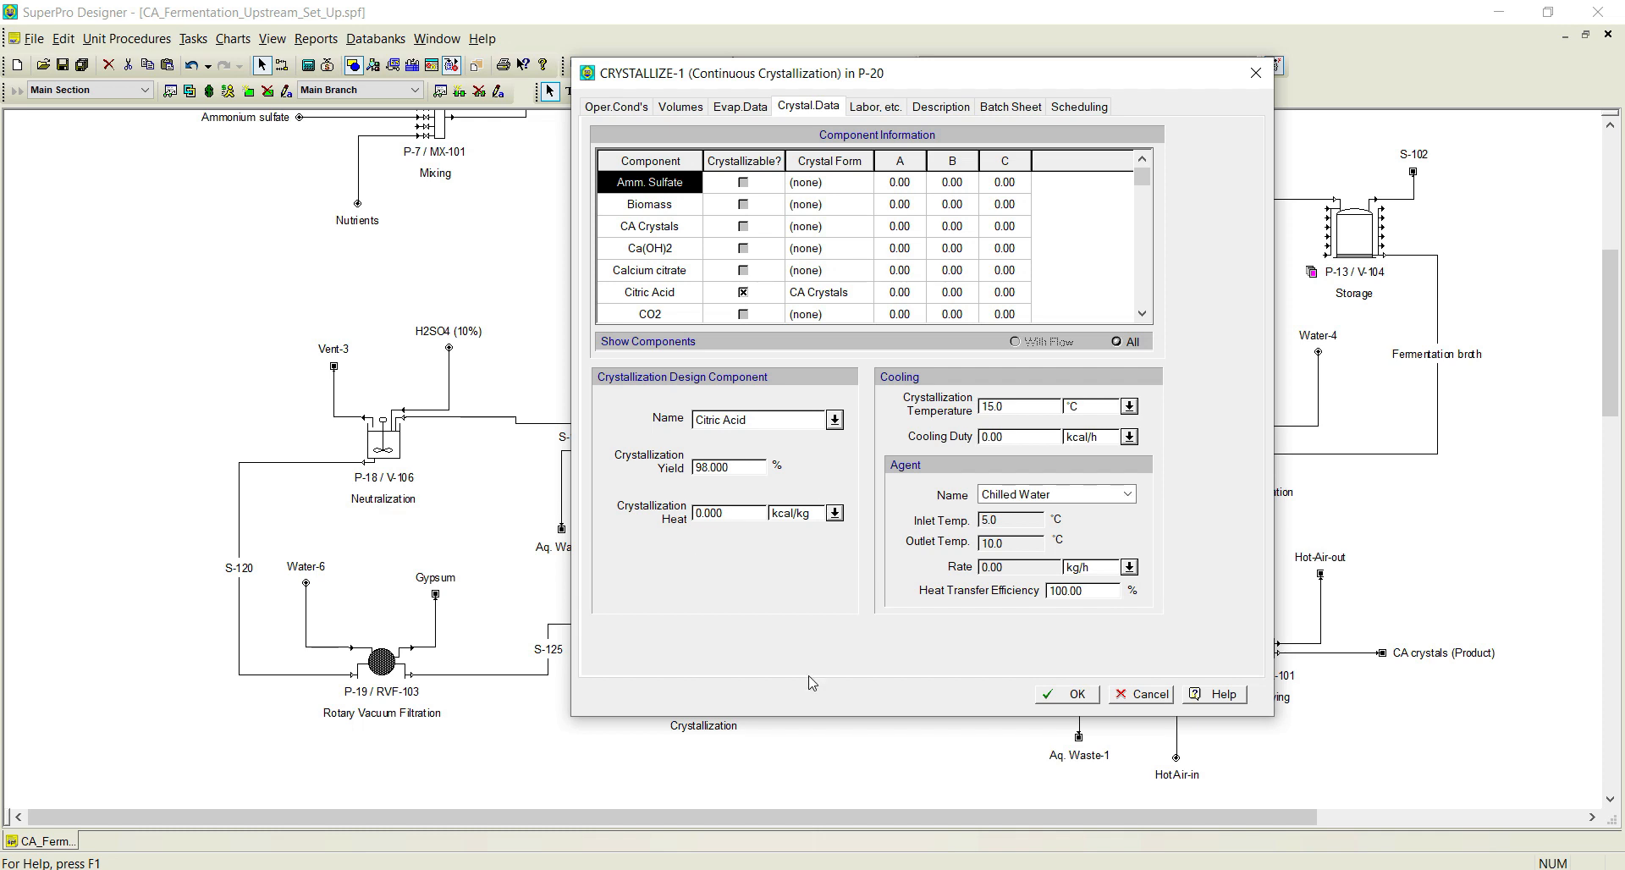
left_click(1068, 694)
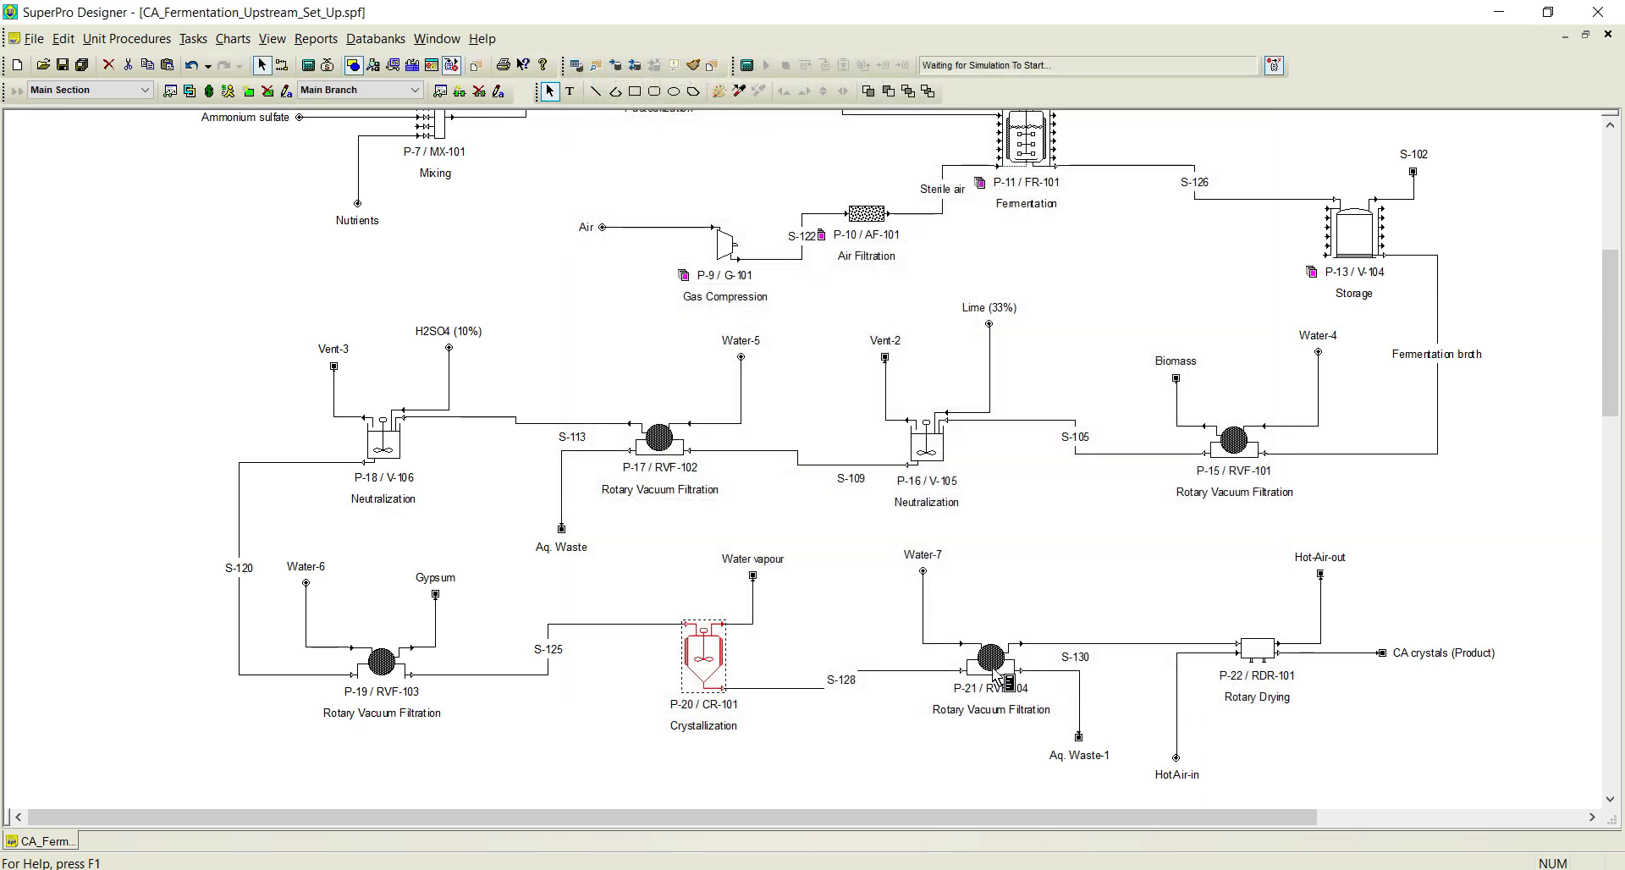
Insert a Hold operation before the filtration in P-21's operation sequence.
right_click(1002, 679)
left_click(1118, 318)
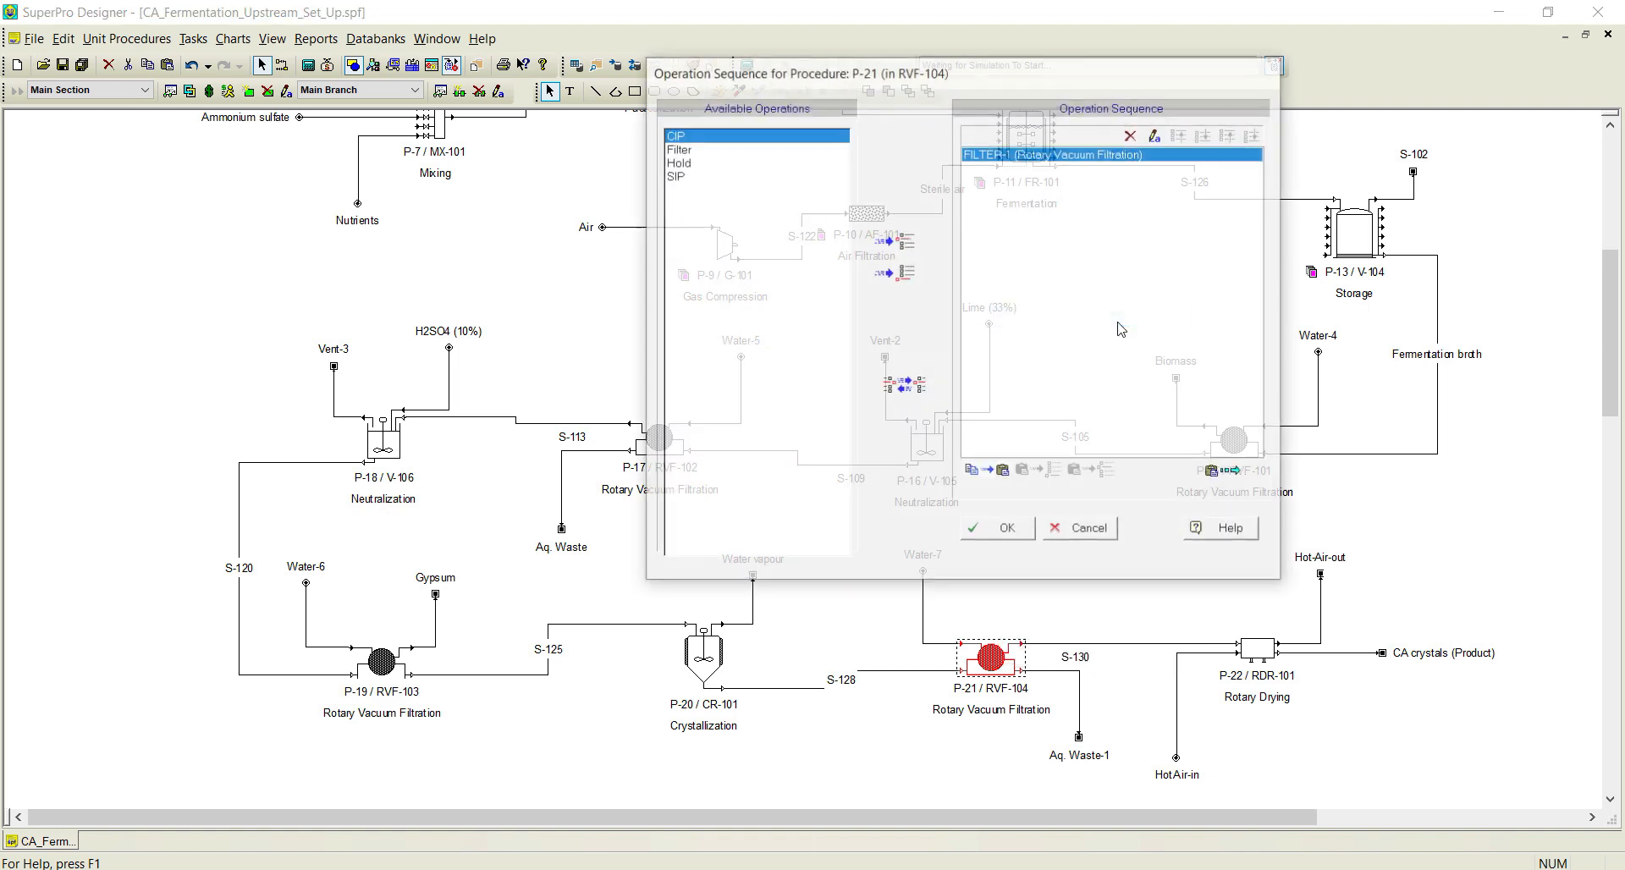
left_click(700, 161)
left_click(903, 244)
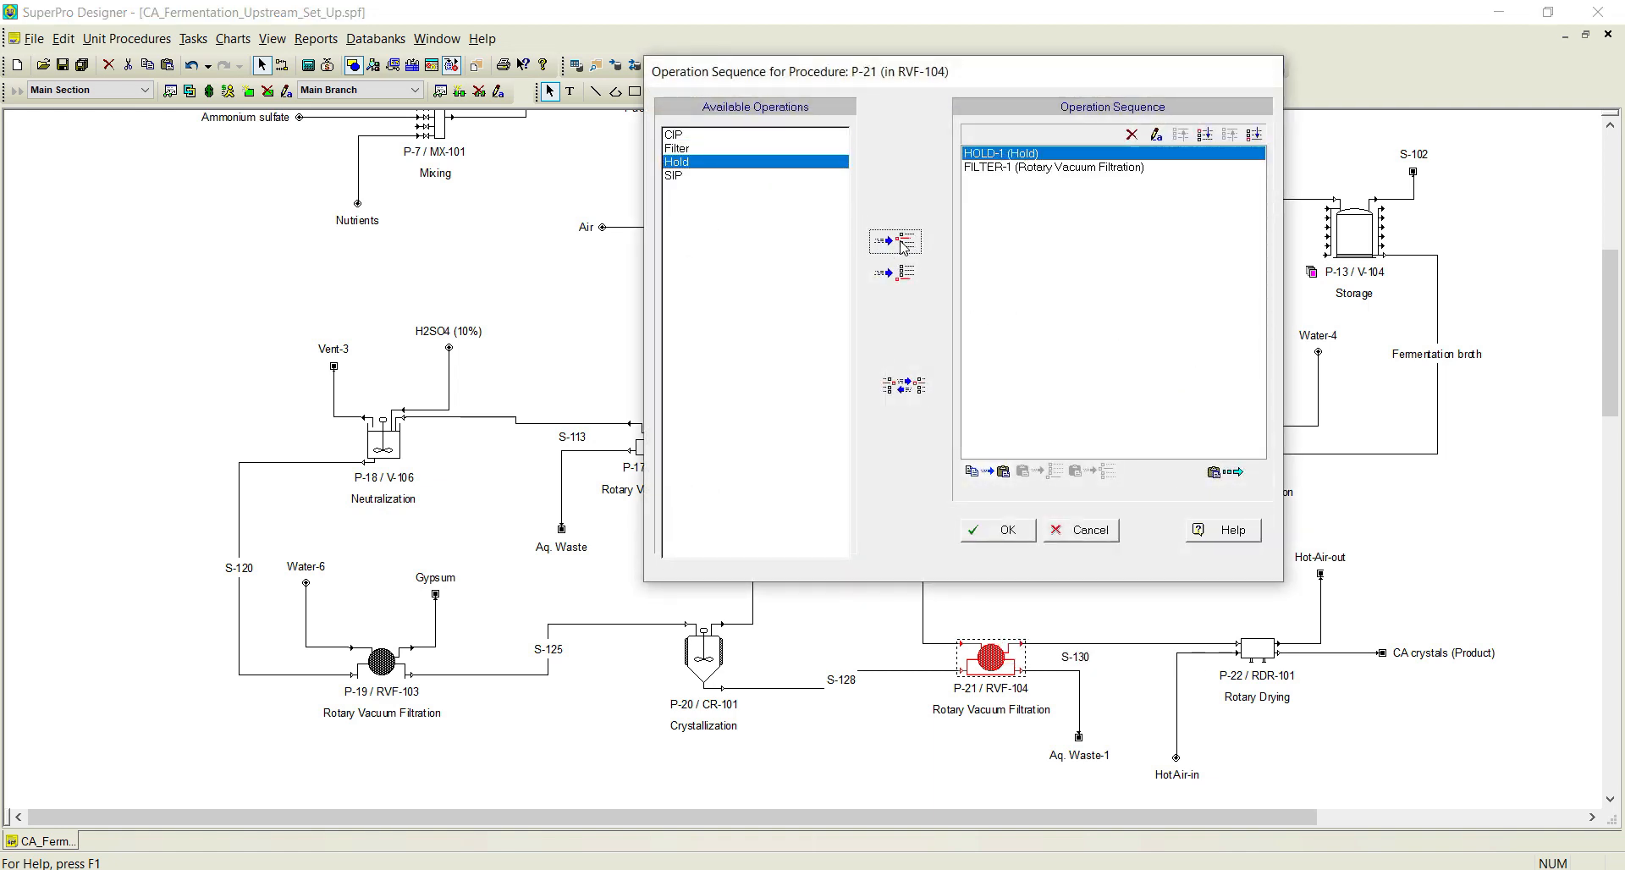
left_click(1000, 531)
Set the holdup time of P-21's hold operation to 60 min and continue to the filtration operation.
right_click(1003, 665)
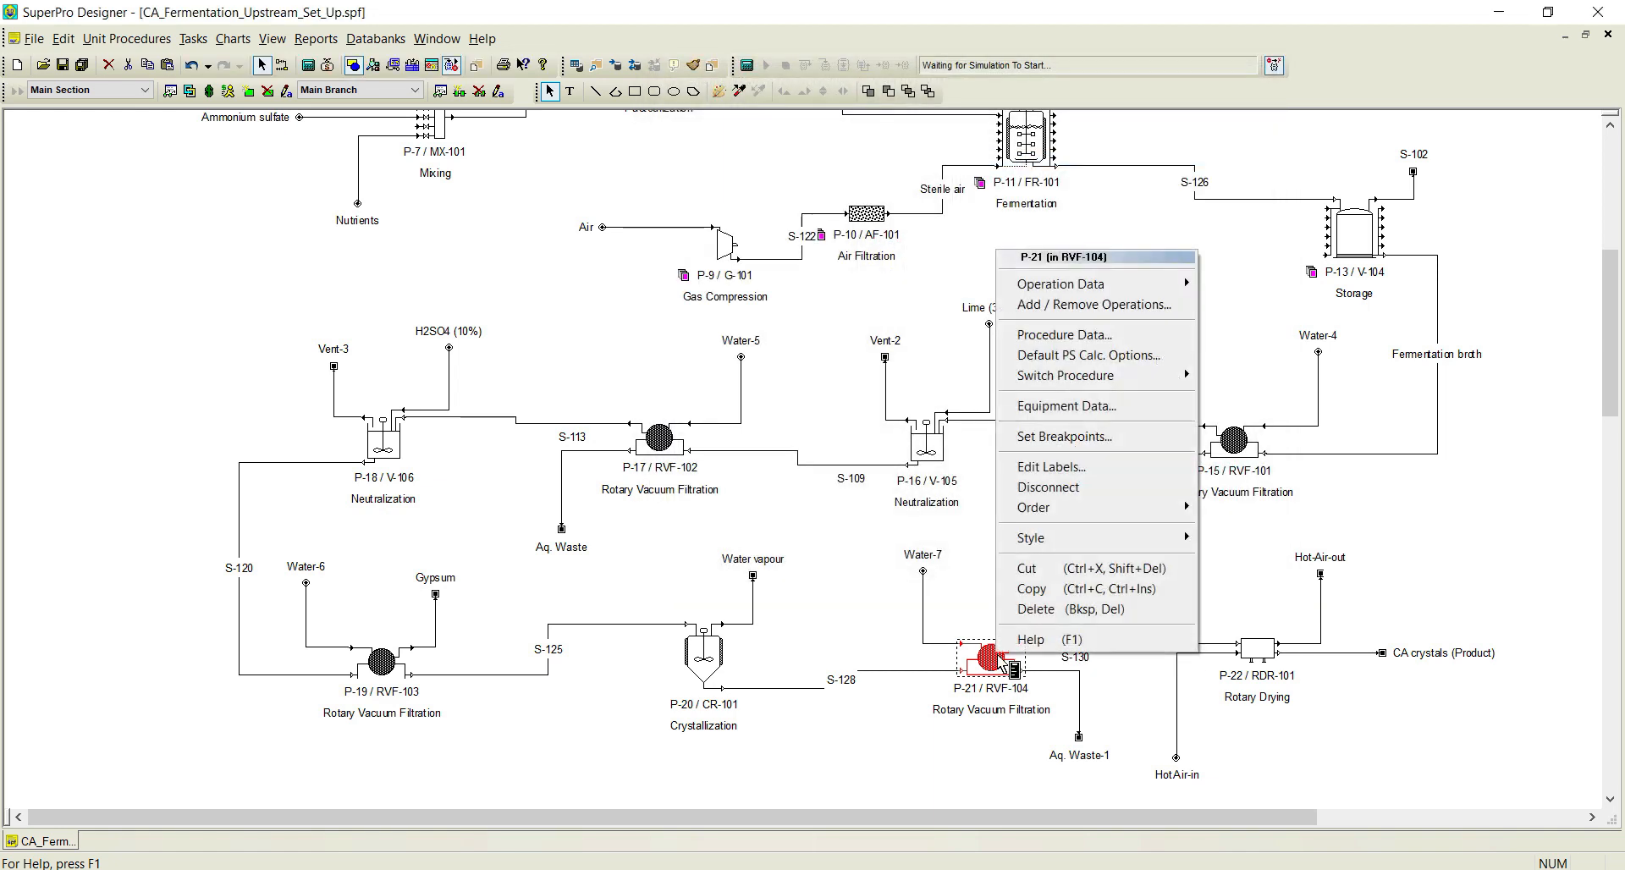
mouse_move(1161, 288)
left_click(1235, 285)
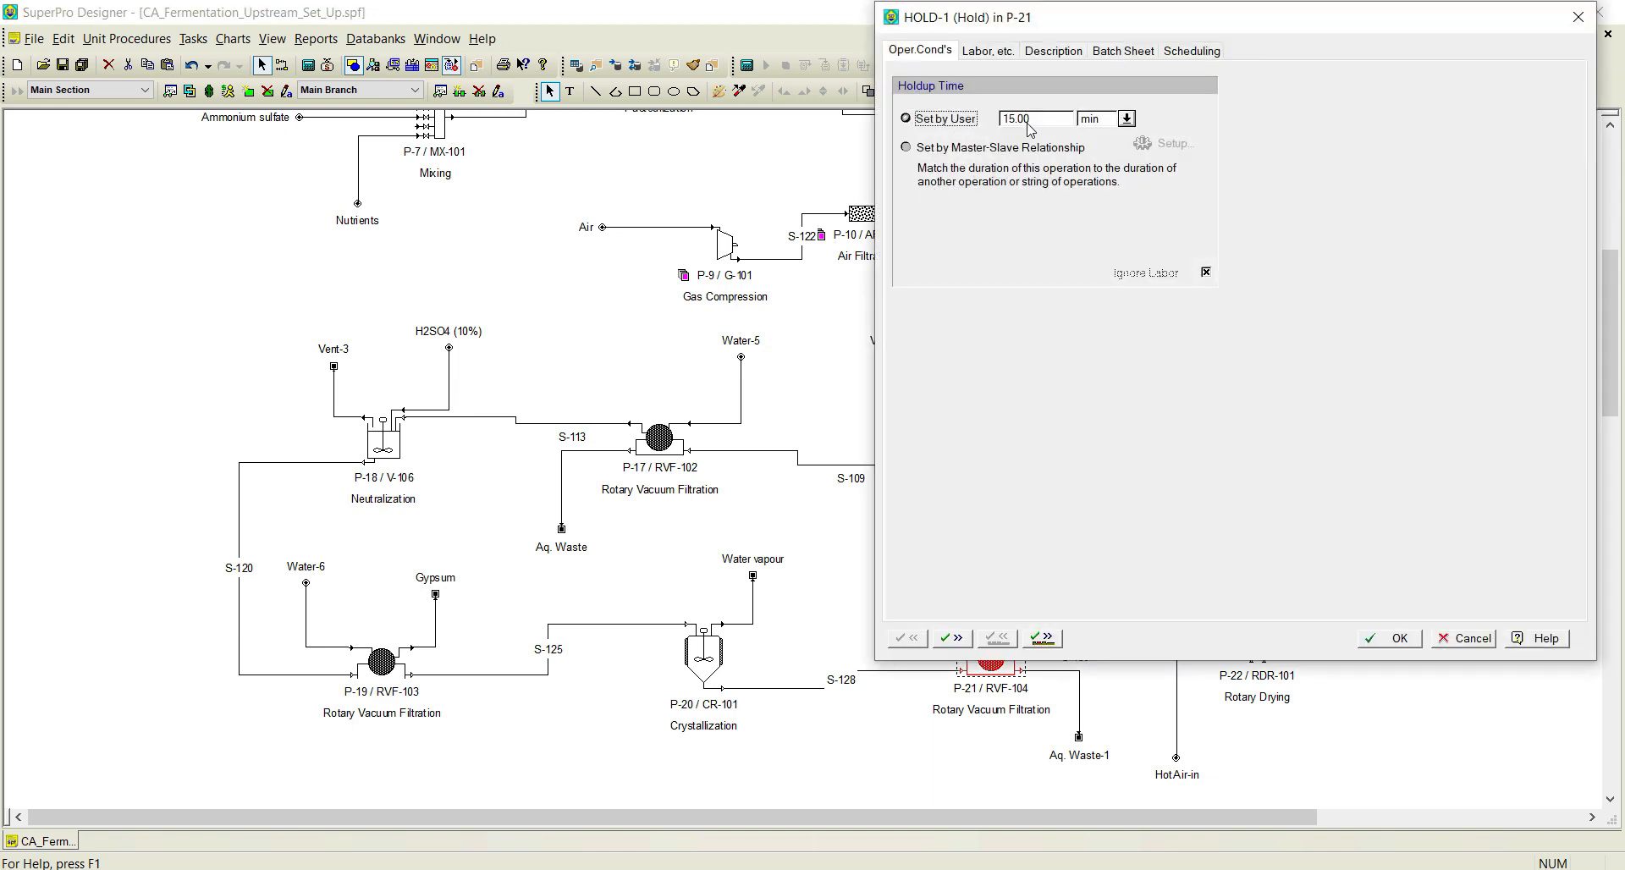
double_click(1028, 120)
type("60.00")
left_click(951, 638)
Set the filtration time of P-21's rotary vacuum filtration to 30 h.
left_click_drag(895, 42, 414, 48)
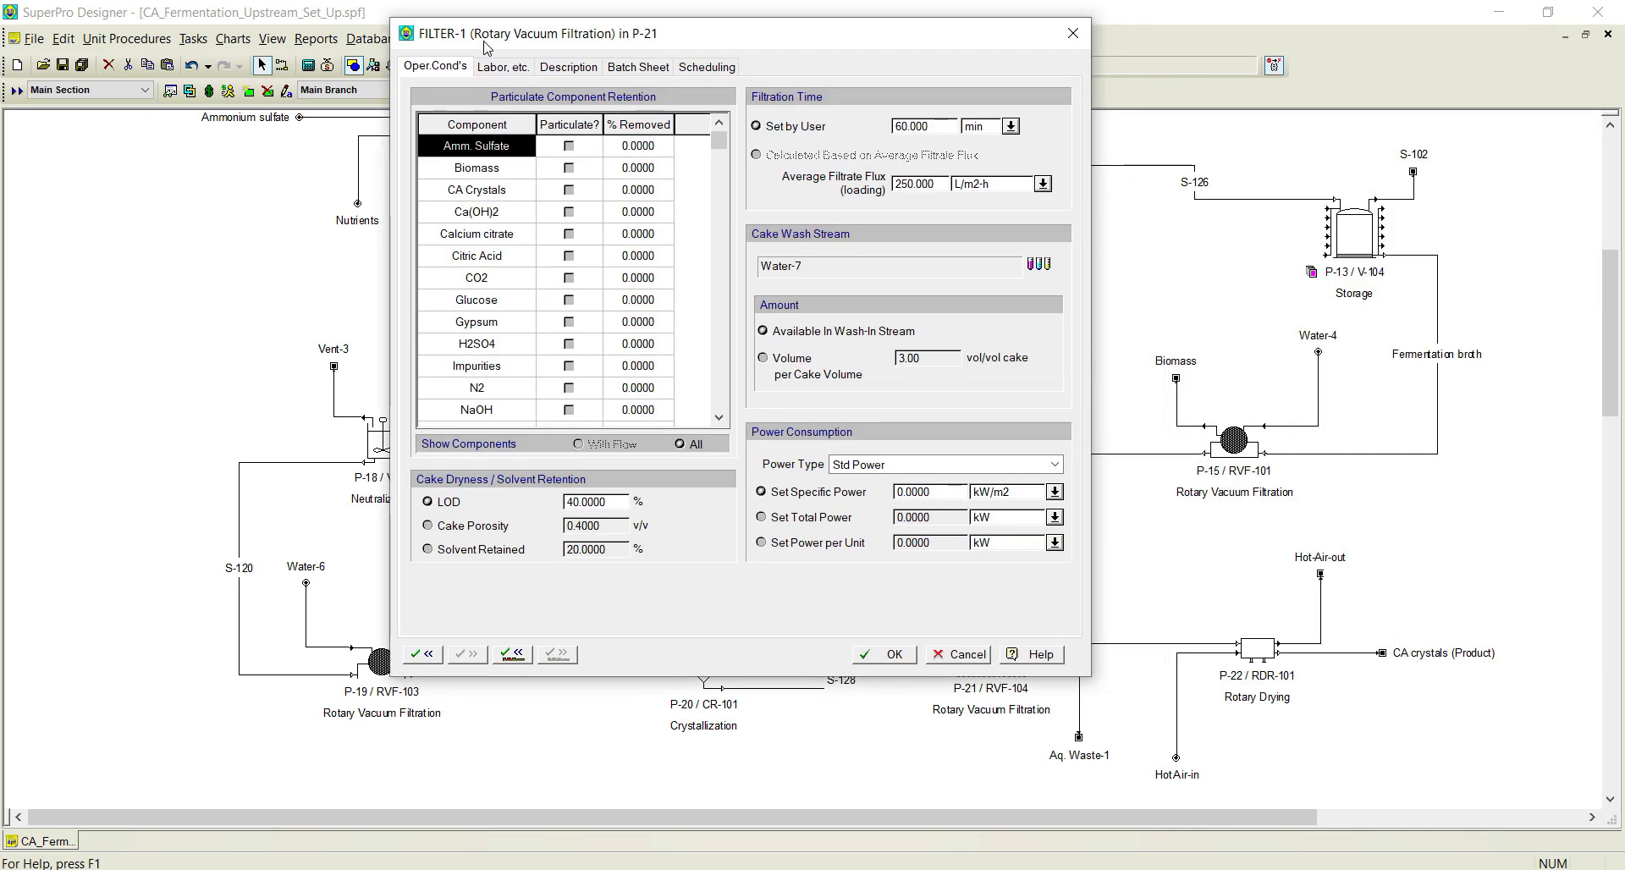
left_click(1010, 126)
left_click(980, 167)
double_click(932, 125)
type("30")
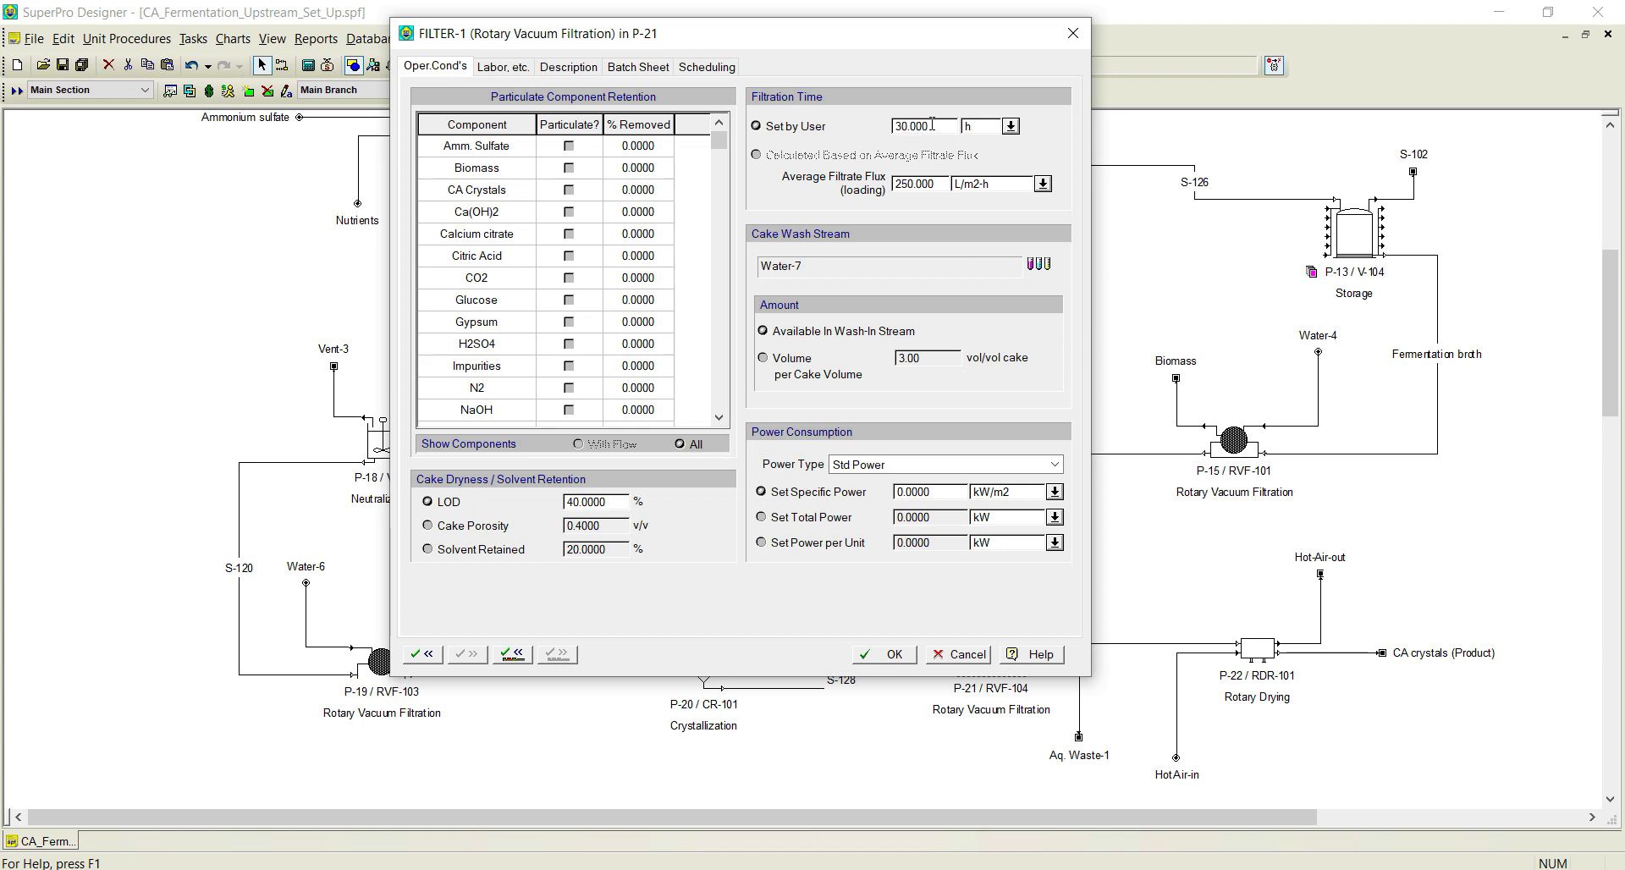
Define P-21's cake wash amount by volume per cake volume, at 0.6 vol/vol cake.
left_click(791, 360)
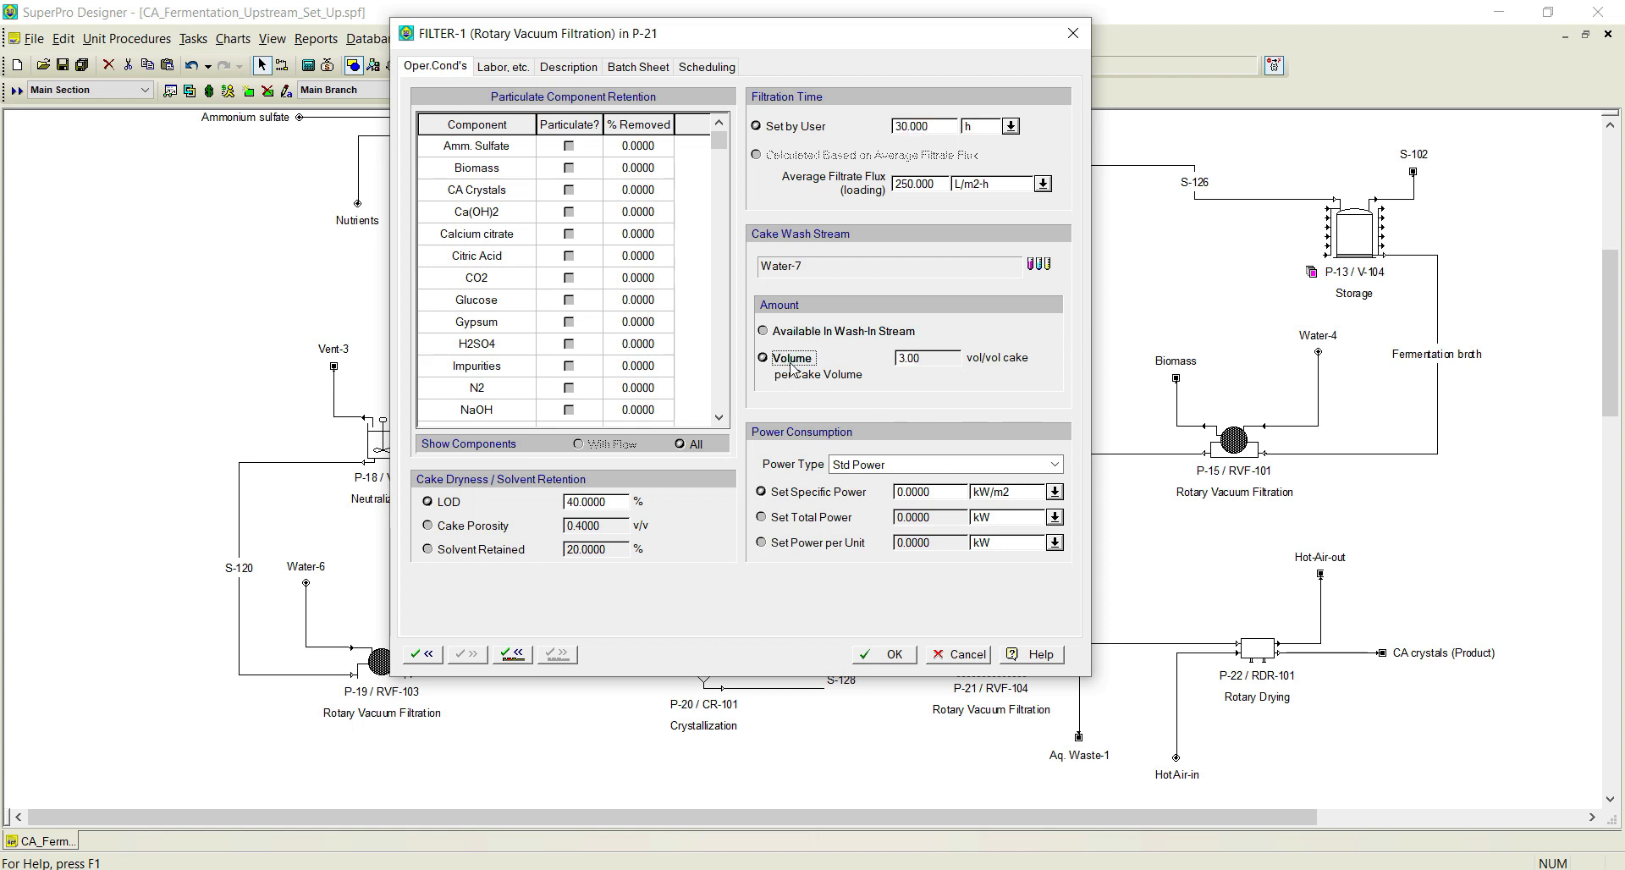
double_click(933, 362)
type("0.")
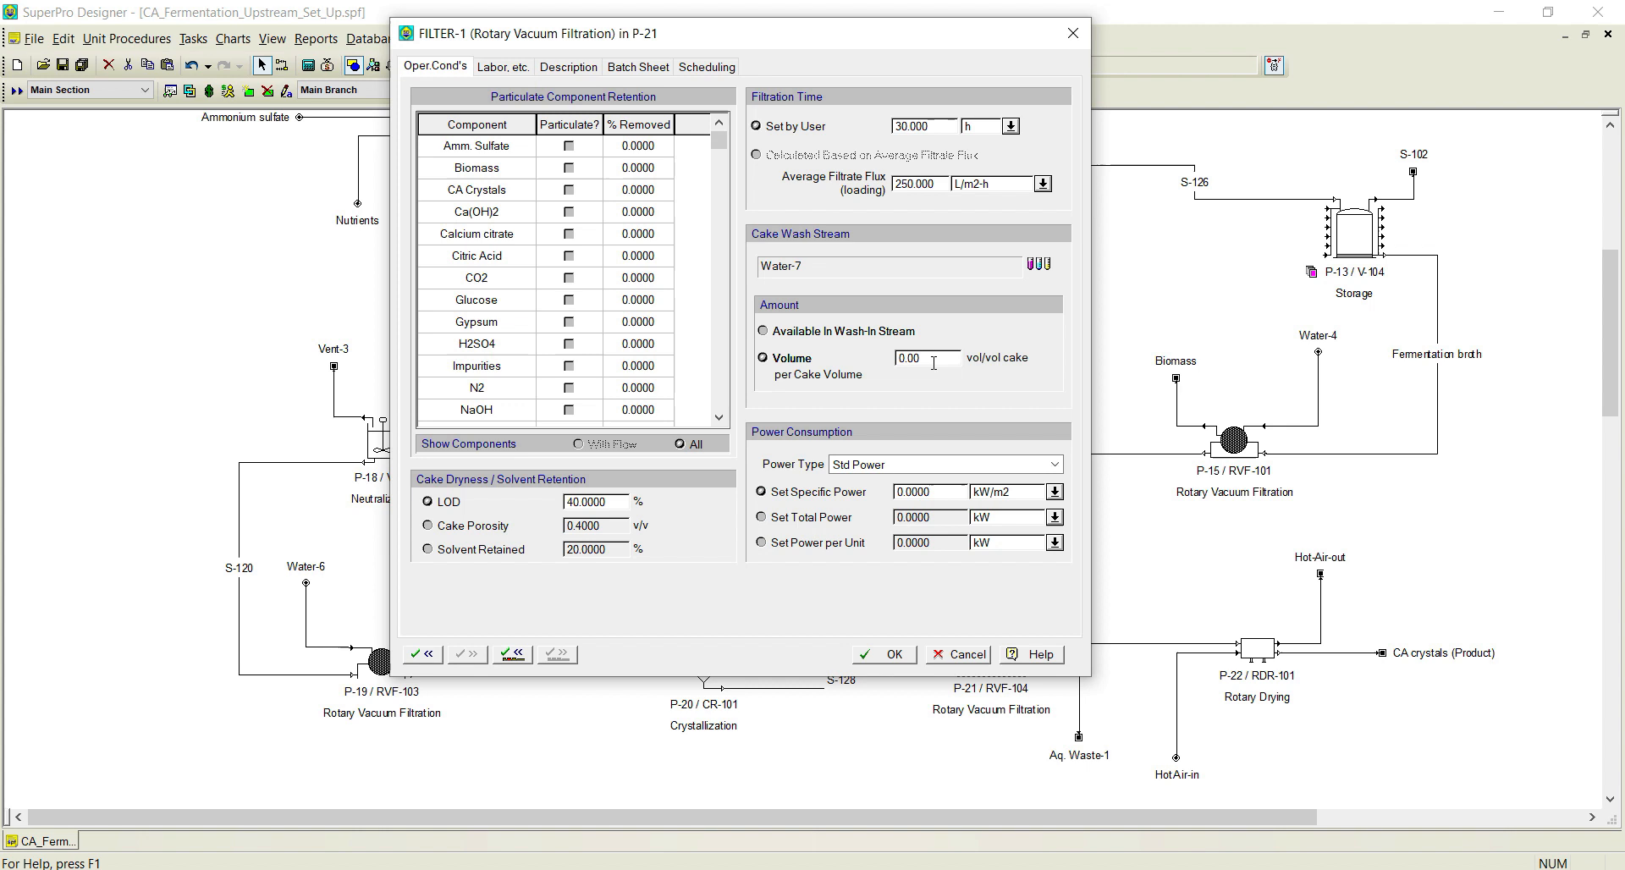
type("6")
Mark CA Crystals as particulate with 98% removed in P-21, set the cake LOD to 3%, and accept the filtration settings.
left_click(569, 189)
left_click(640, 191)
type("98")
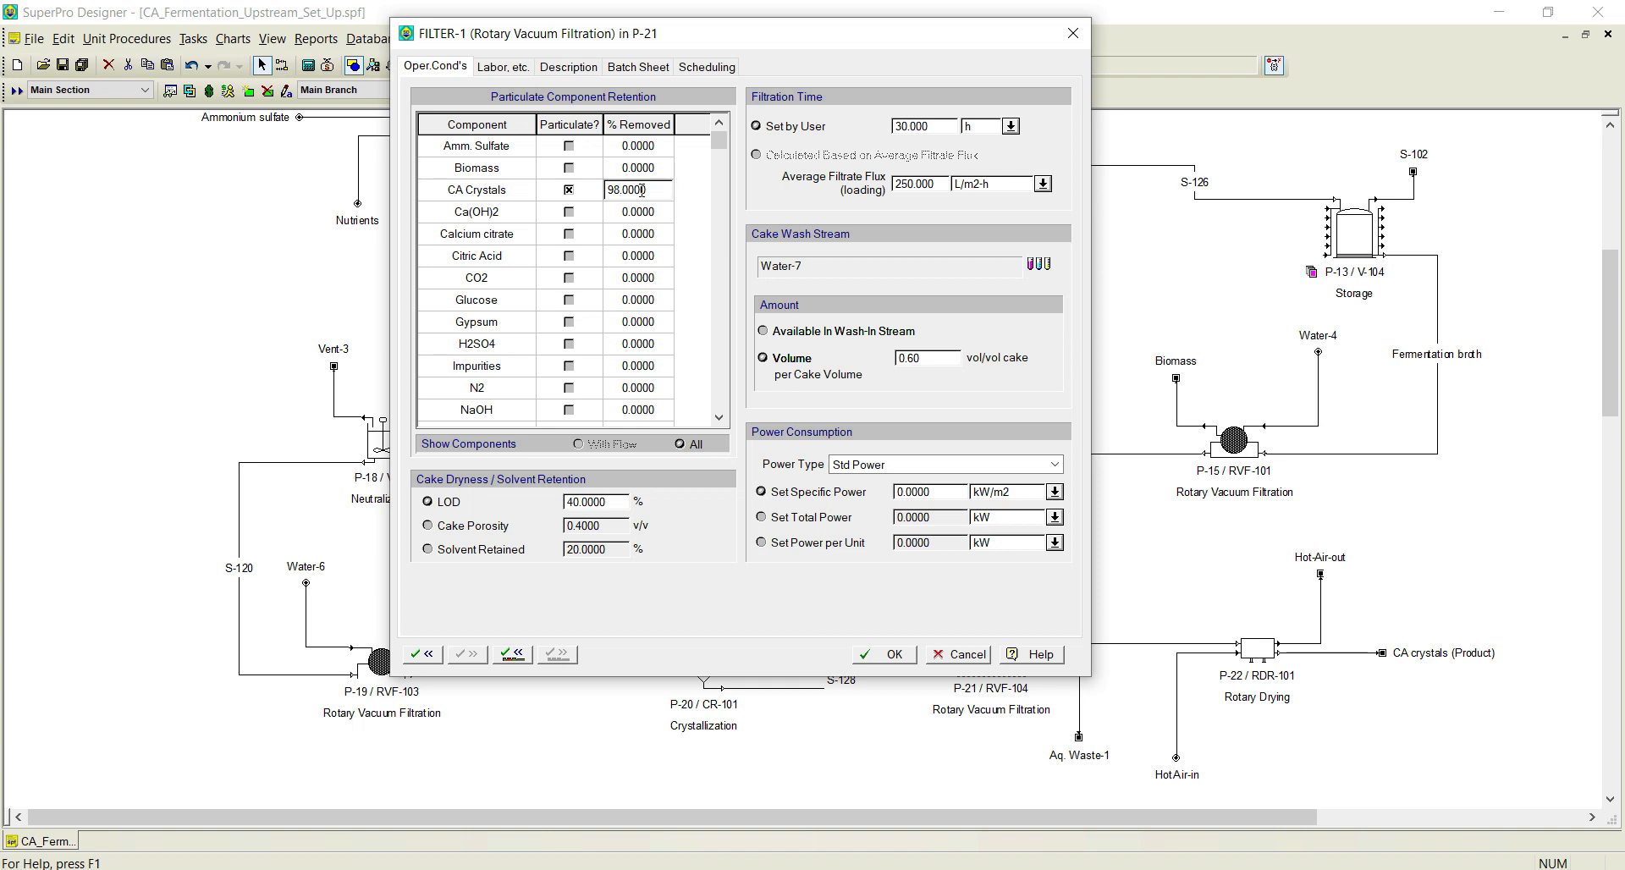
double_click(594, 502)
type("3")
left_click(886, 656)
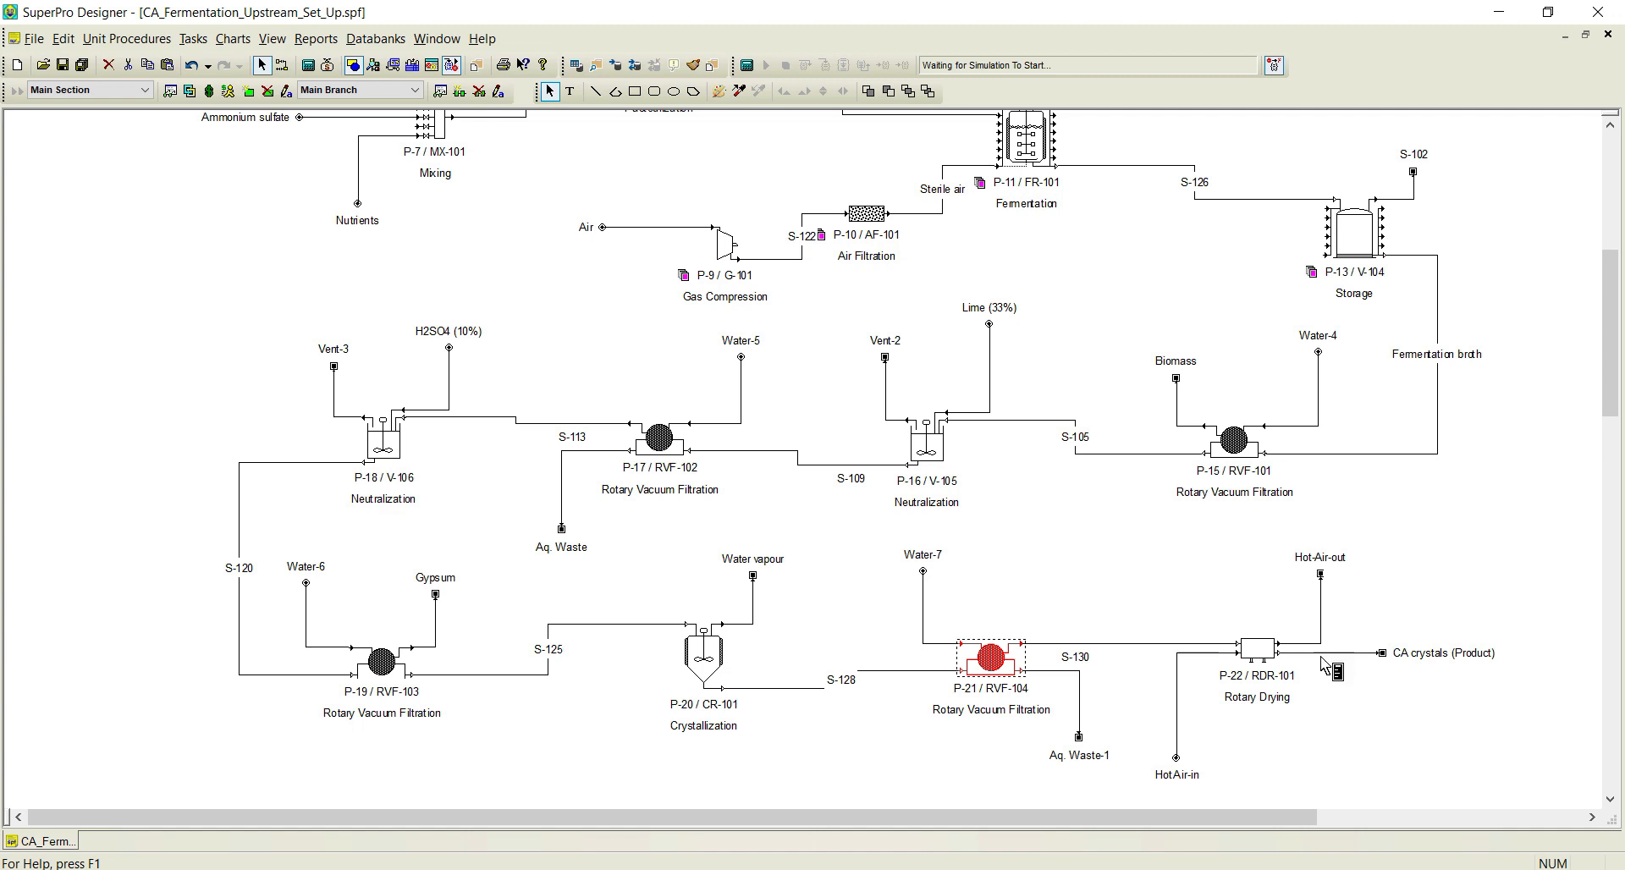
Open the rotary drying operation of P-22 and mark Water as a volatile component.
right_click(1261, 649)
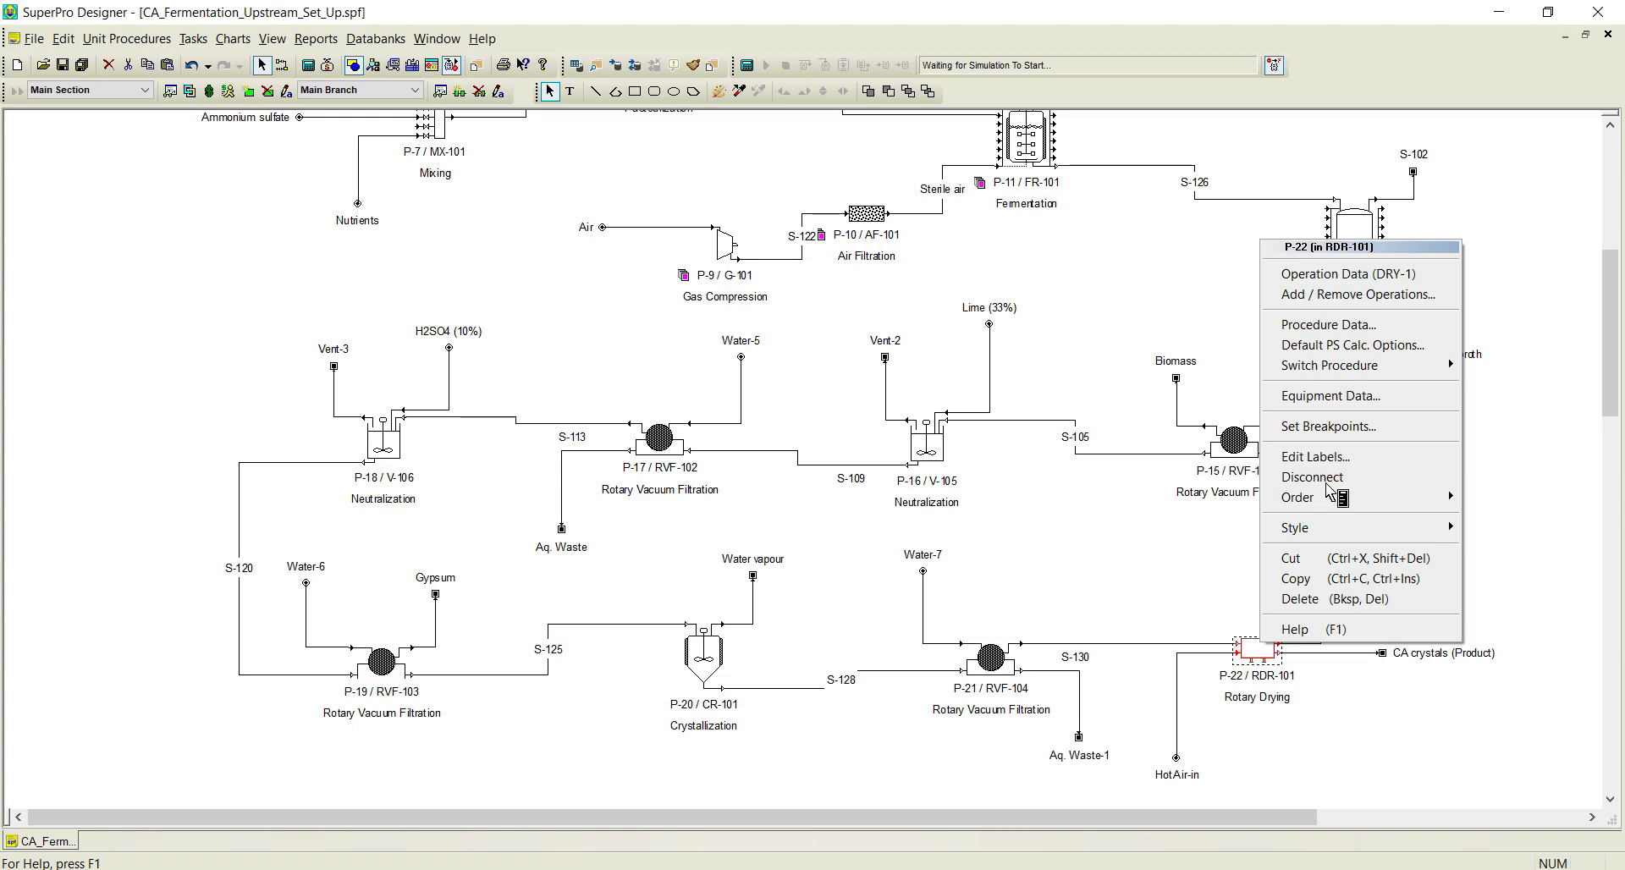
left_click(1341, 274)
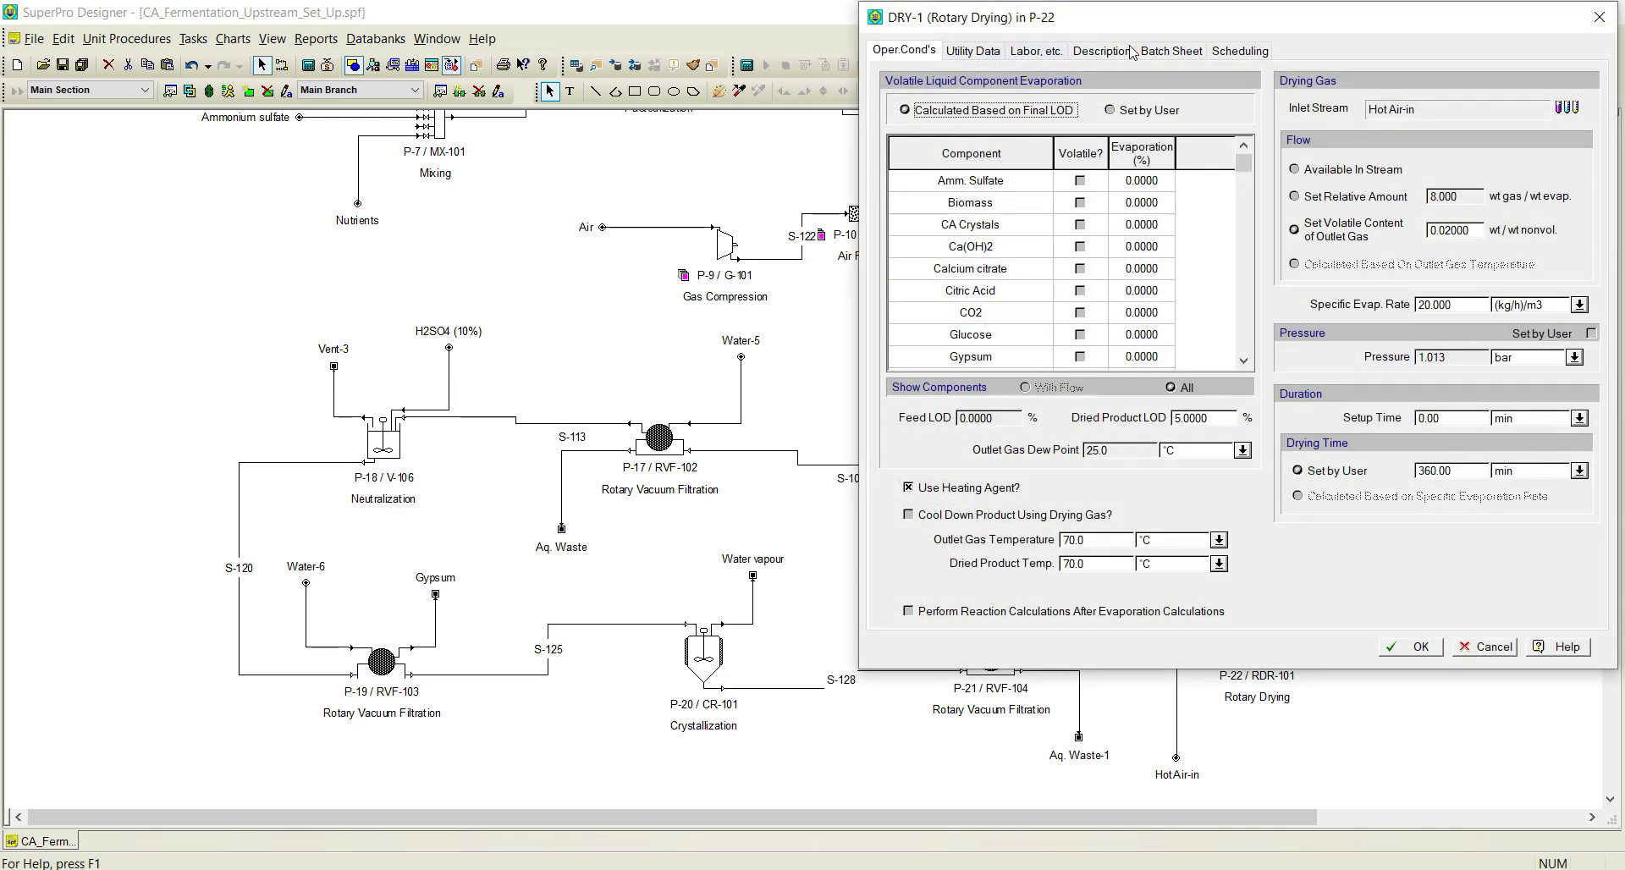
left_click_drag(1170, 19, 786, 76)
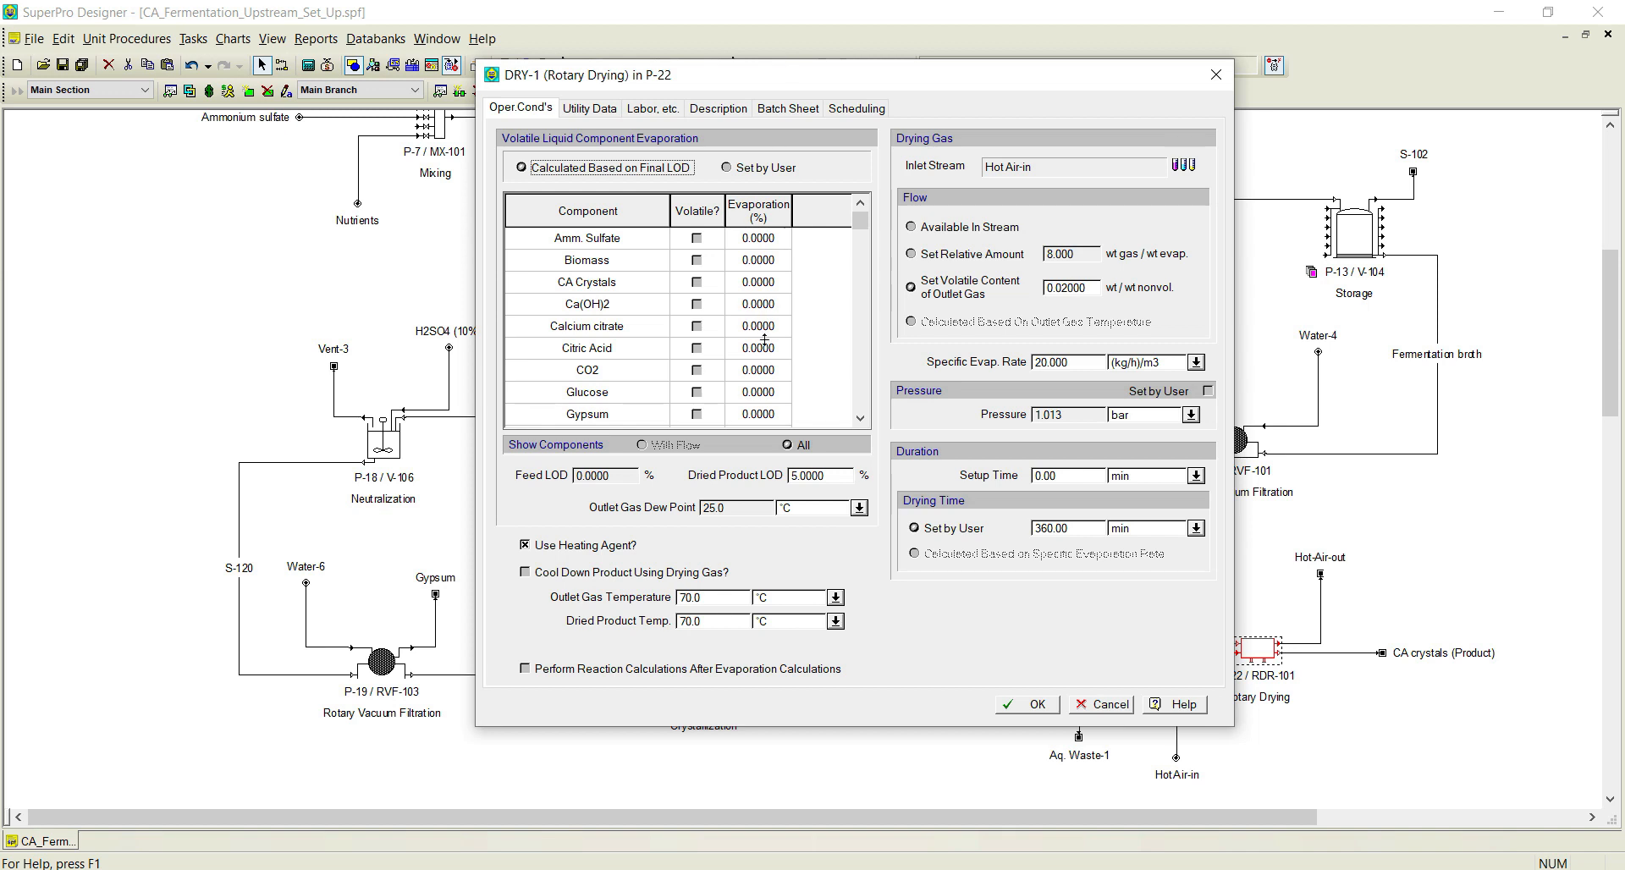
left_click(859, 417)
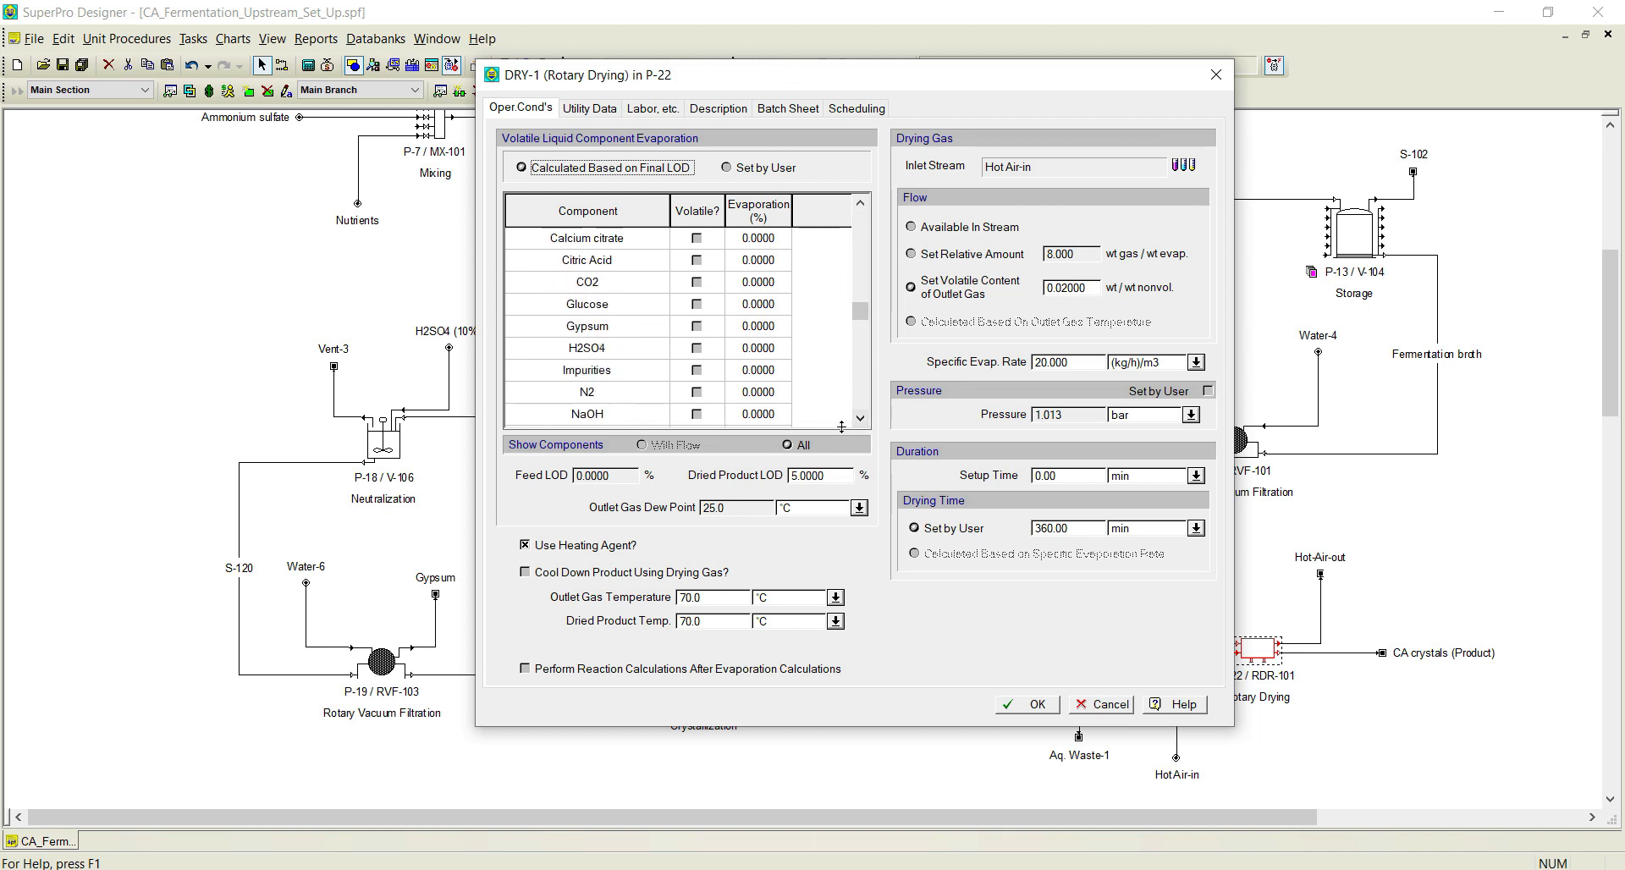
left_click(860, 417)
left_click(859, 417)
left_click(860, 417)
left_click(860, 417)
left_click(696, 414)
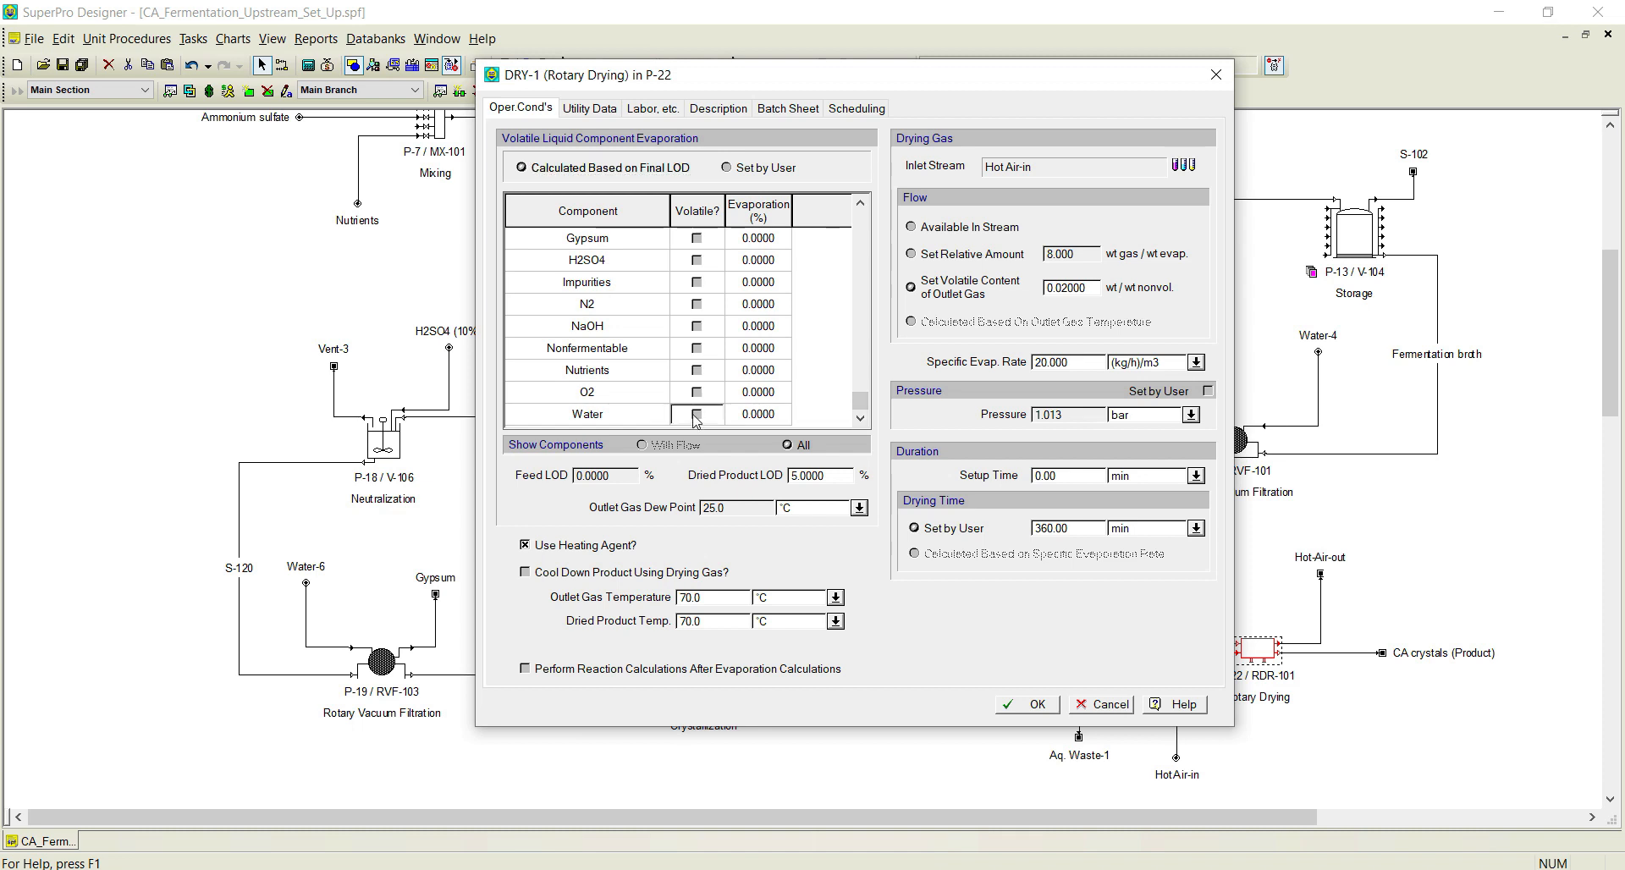
Switch P-22's volatile evaporation to user-set values and set Water's evaporation to 98%.
left_click(746, 413)
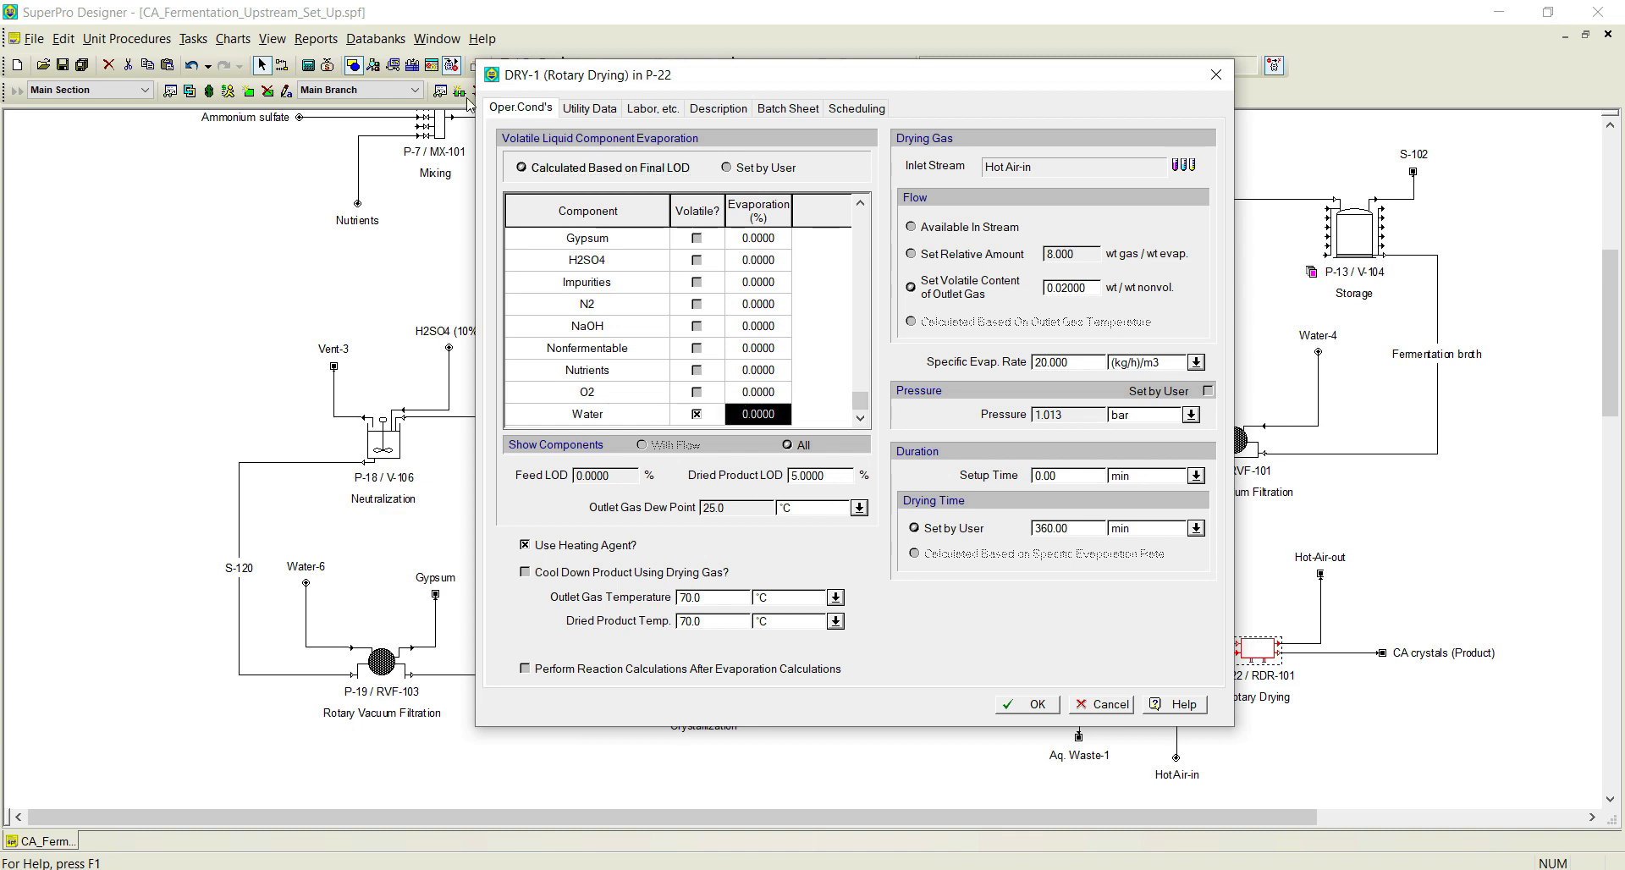
left_click(728, 169)
left_click(766, 414)
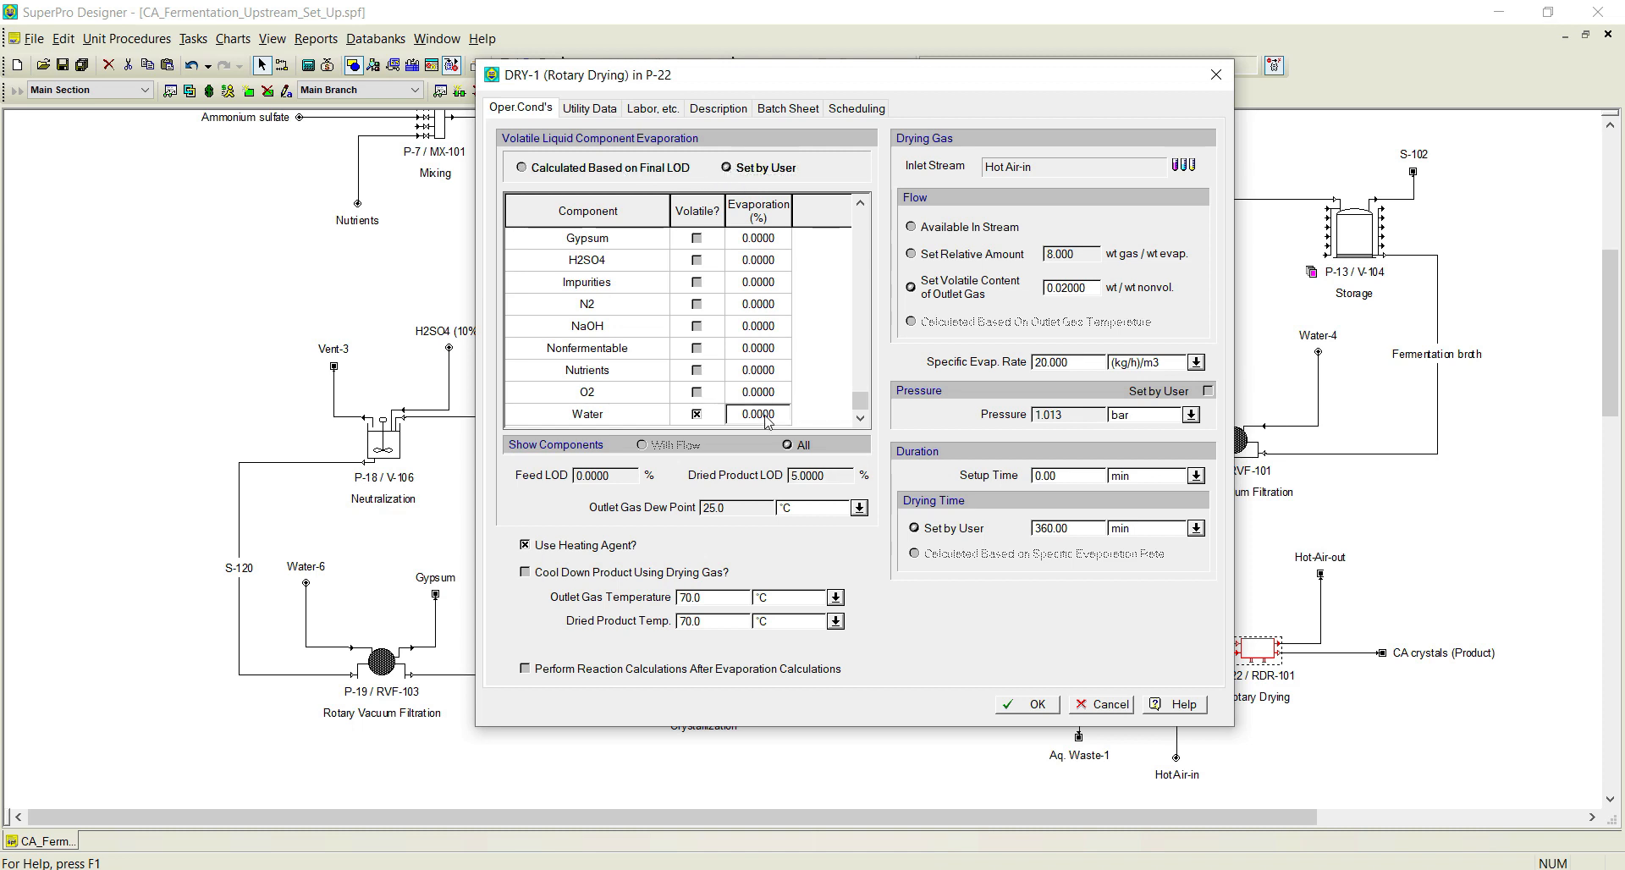
type("98")
Check the composition of P-22's Hot Air-in stream, and set the drying gas flow to a relative amount of 1 wt gas/wt evap.
left_click(1183, 165)
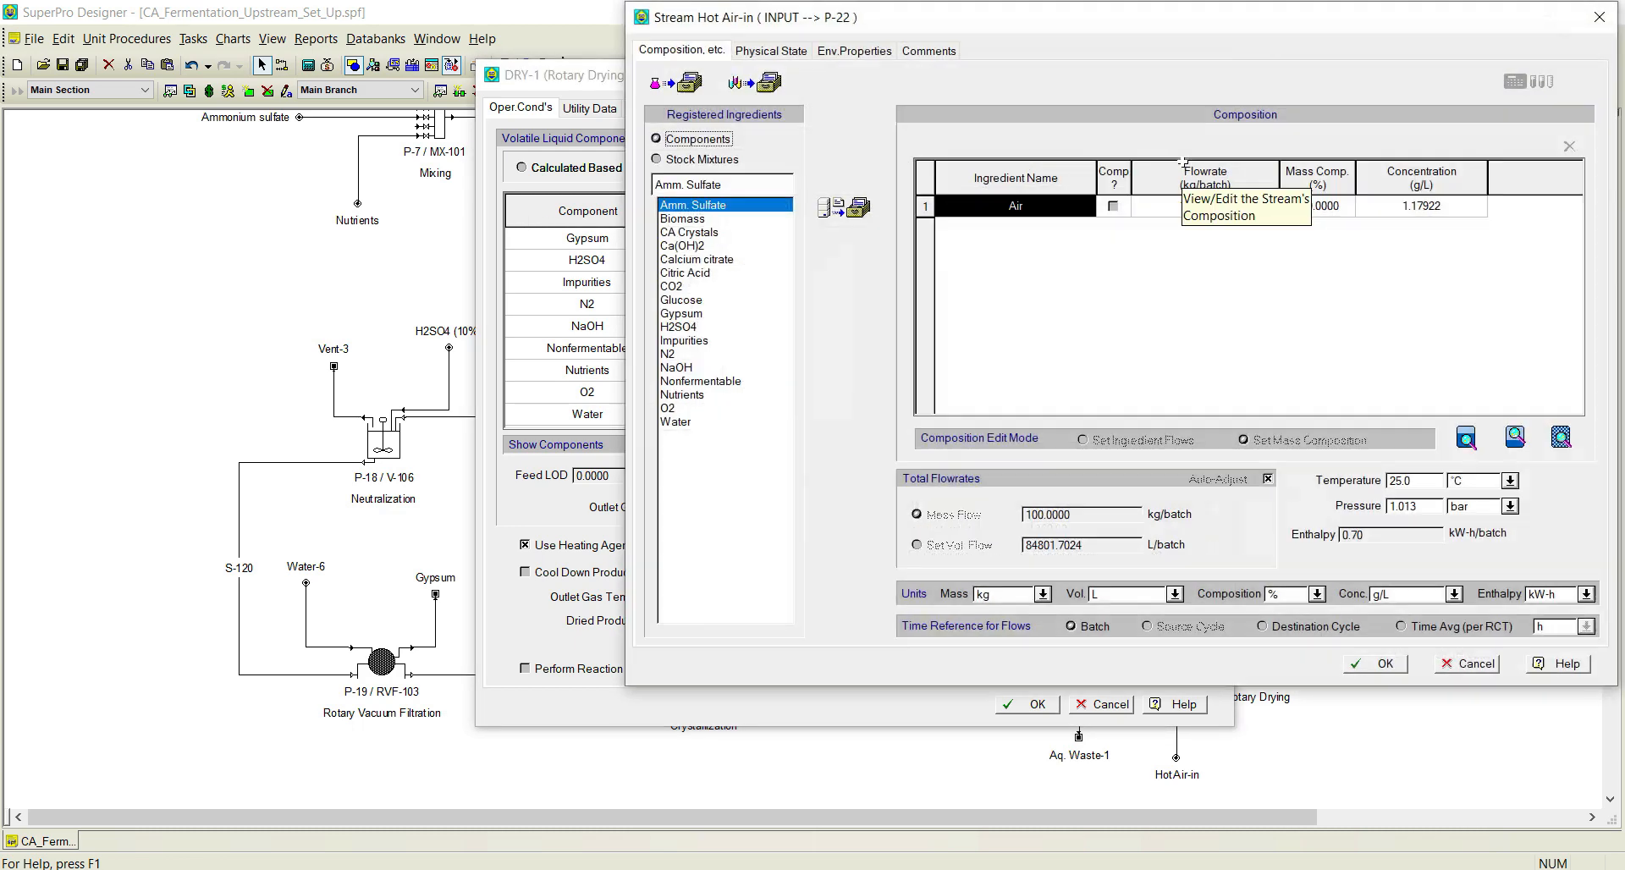
key("Return")
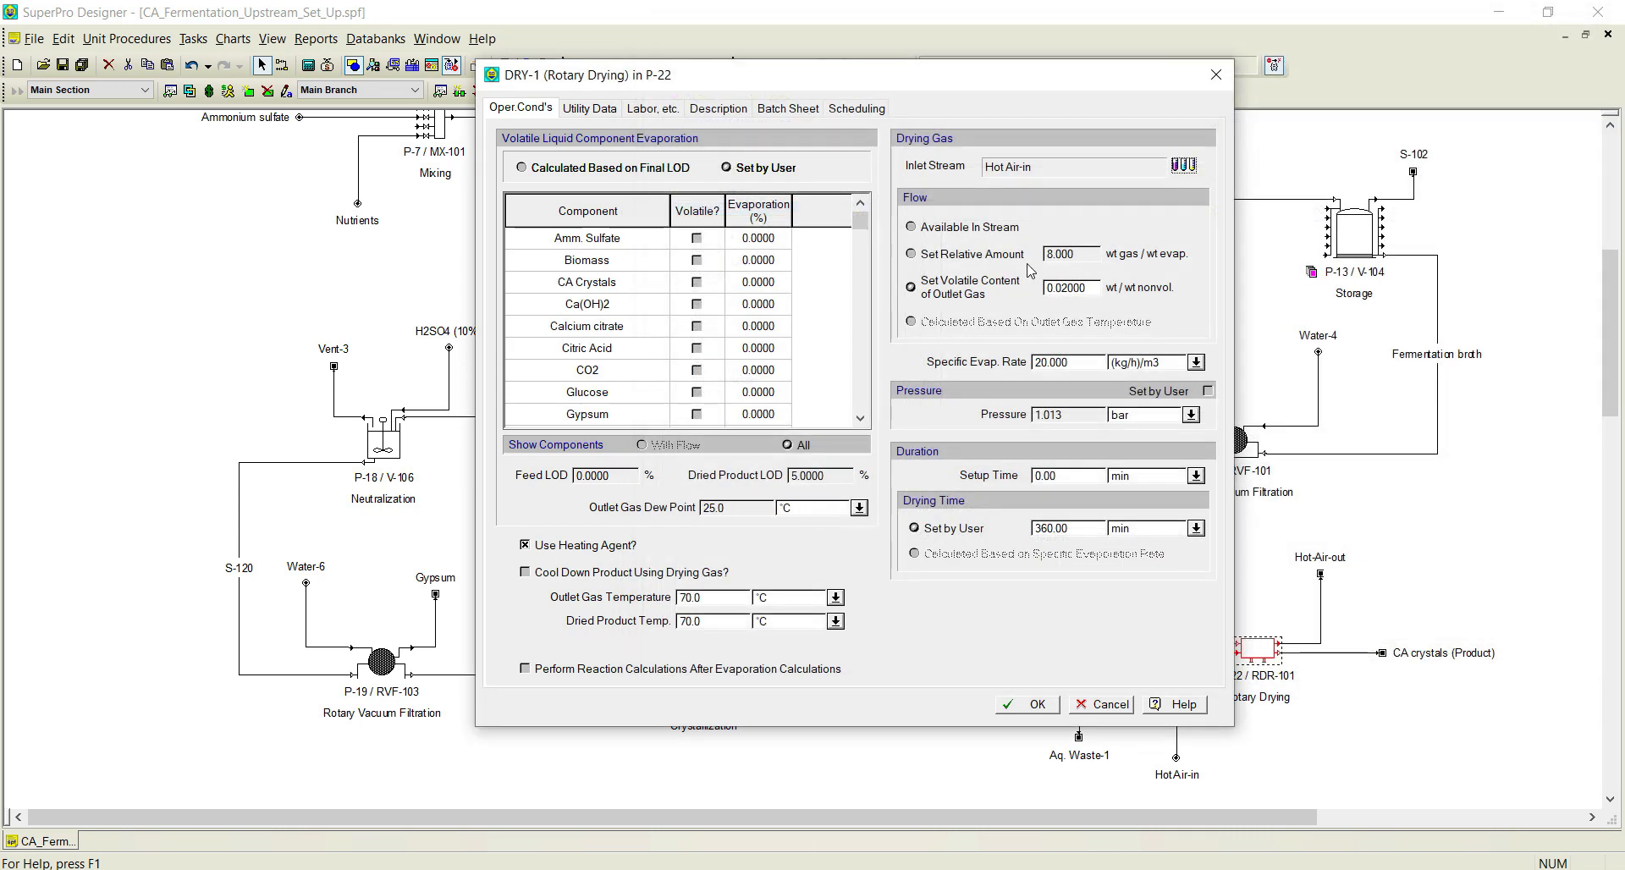
left_click(970, 263)
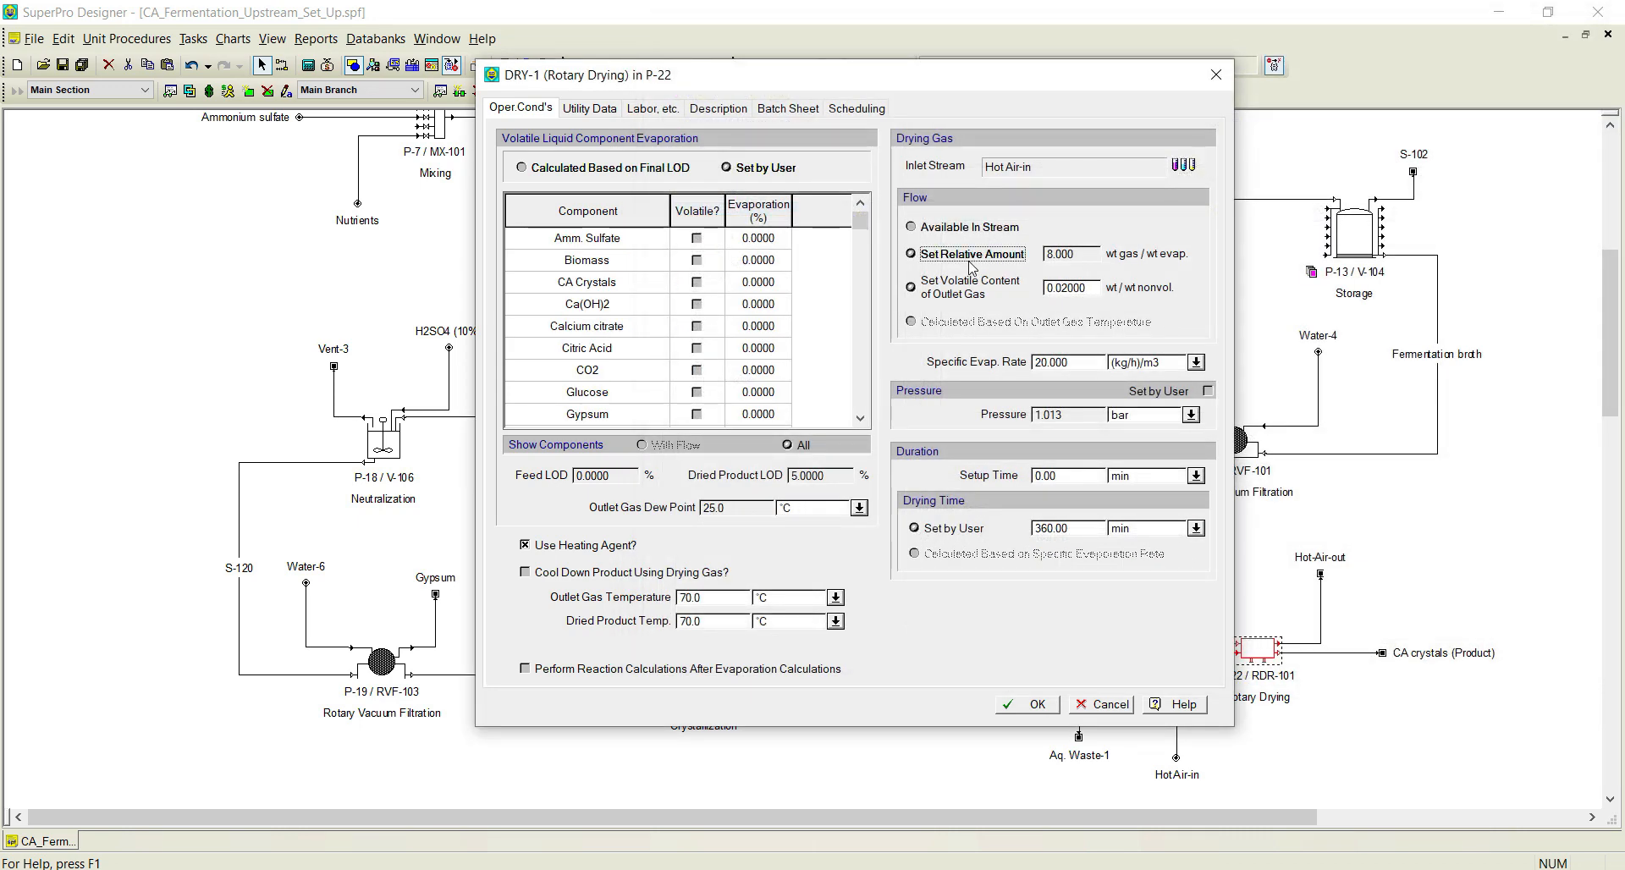
double_click(1065, 257)
type("1")
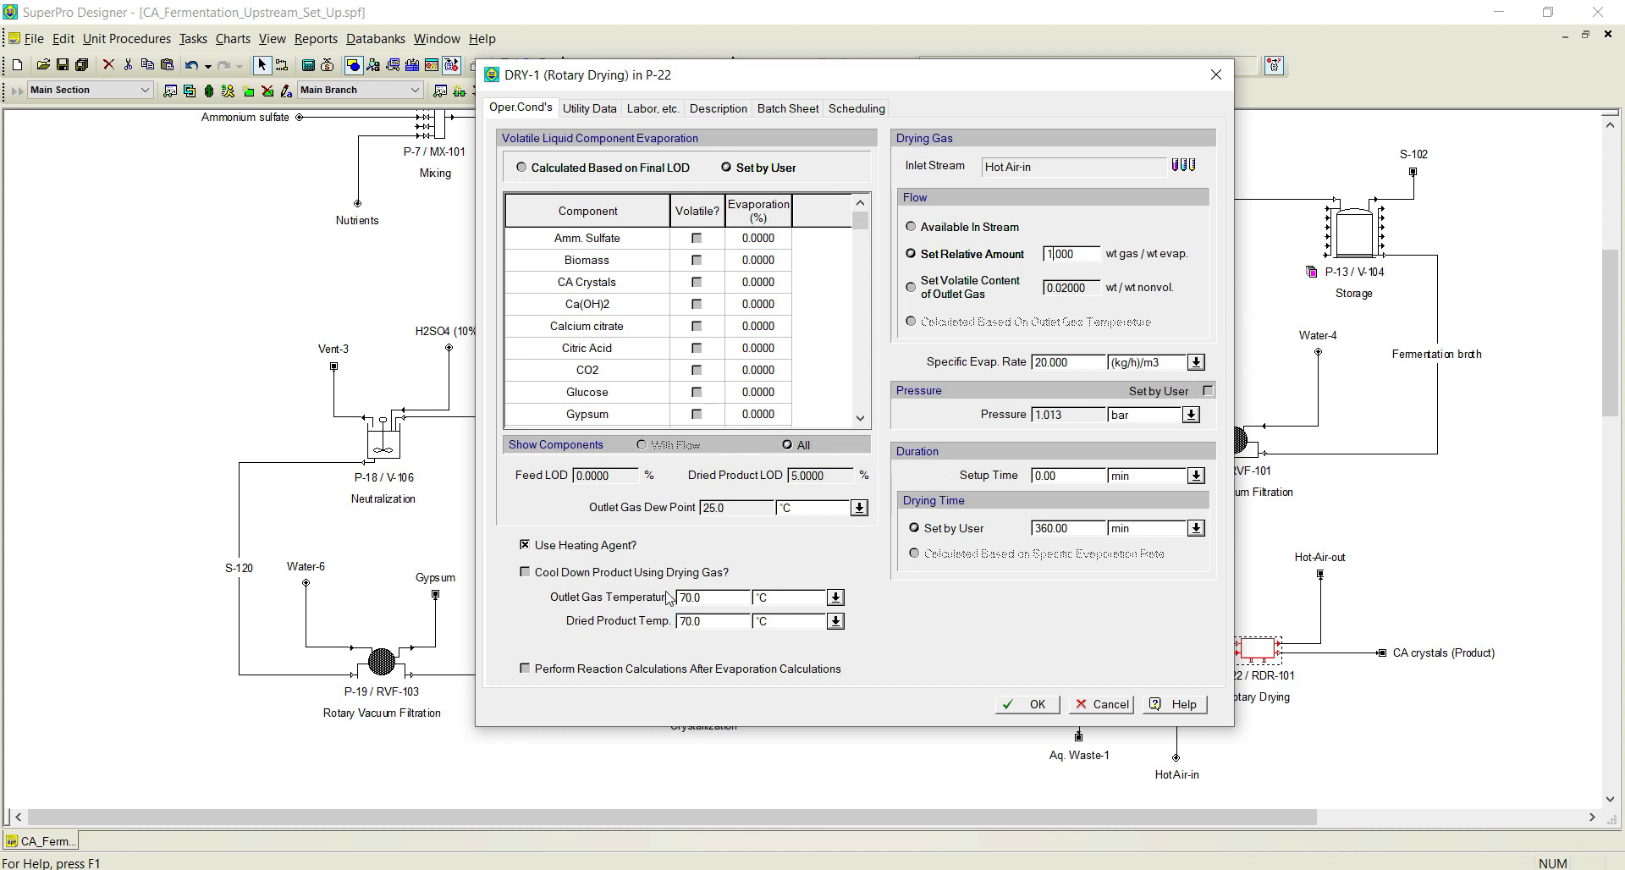
Set both the outlet gas temperature and the dried product temperature of P-22 to 110 °C.
double_click(704, 594)
type("110")
double_click(703, 622)
type("110.0")
Enter 0 kW/m2 of drum area as P-22's specific power consumption and accept the drying operation's settings.
left_click(588, 110)
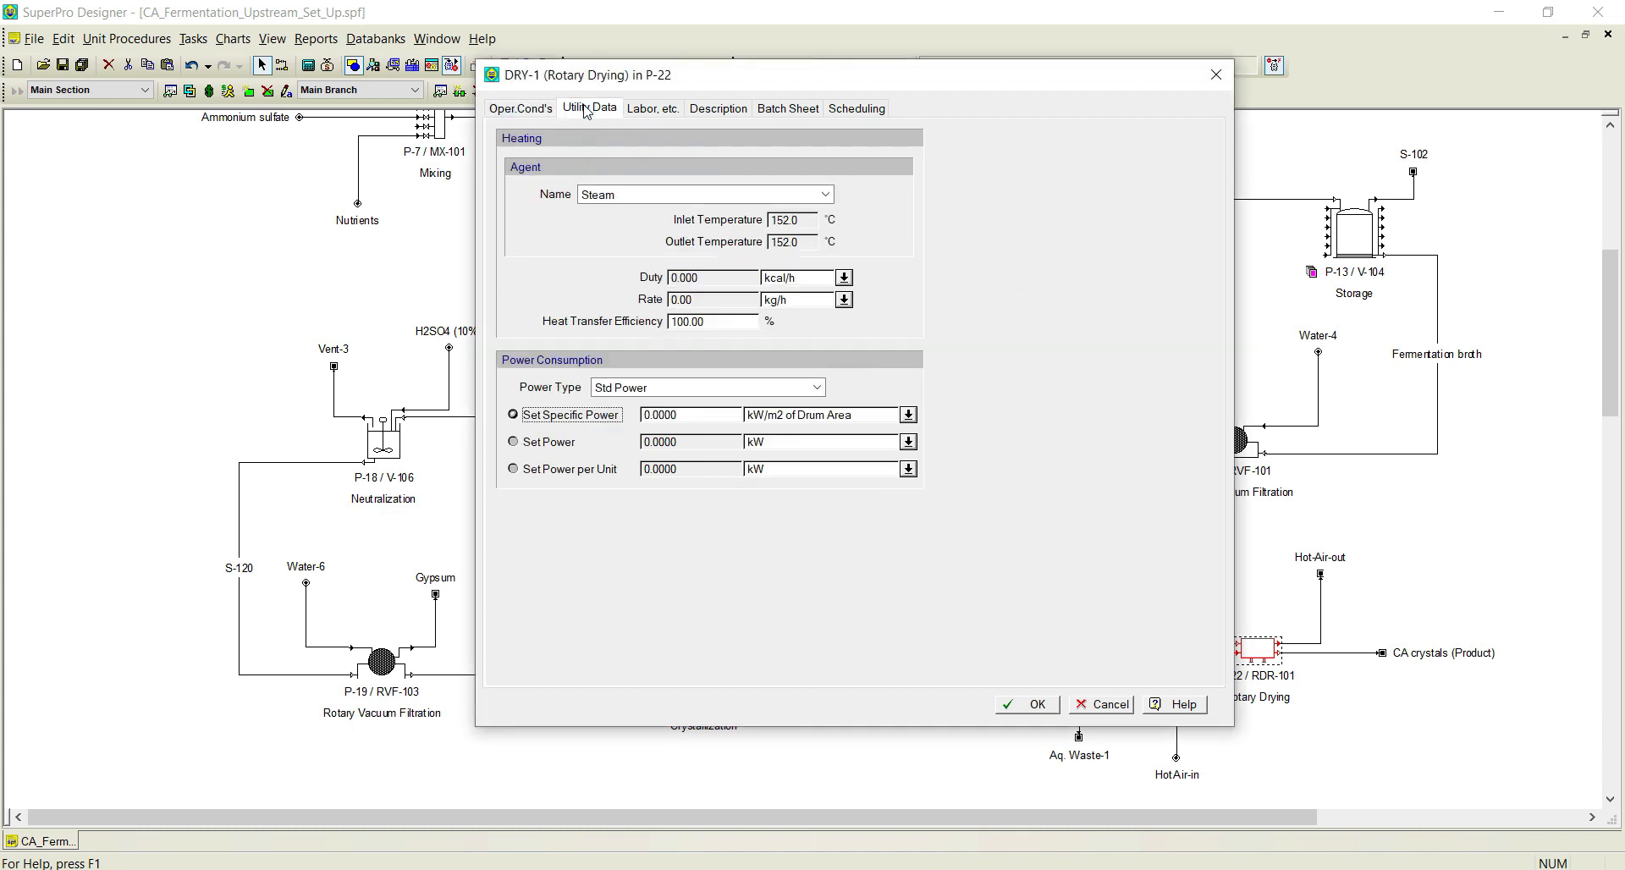
left_click(701, 420)
type("0")
left_click(525, 110)
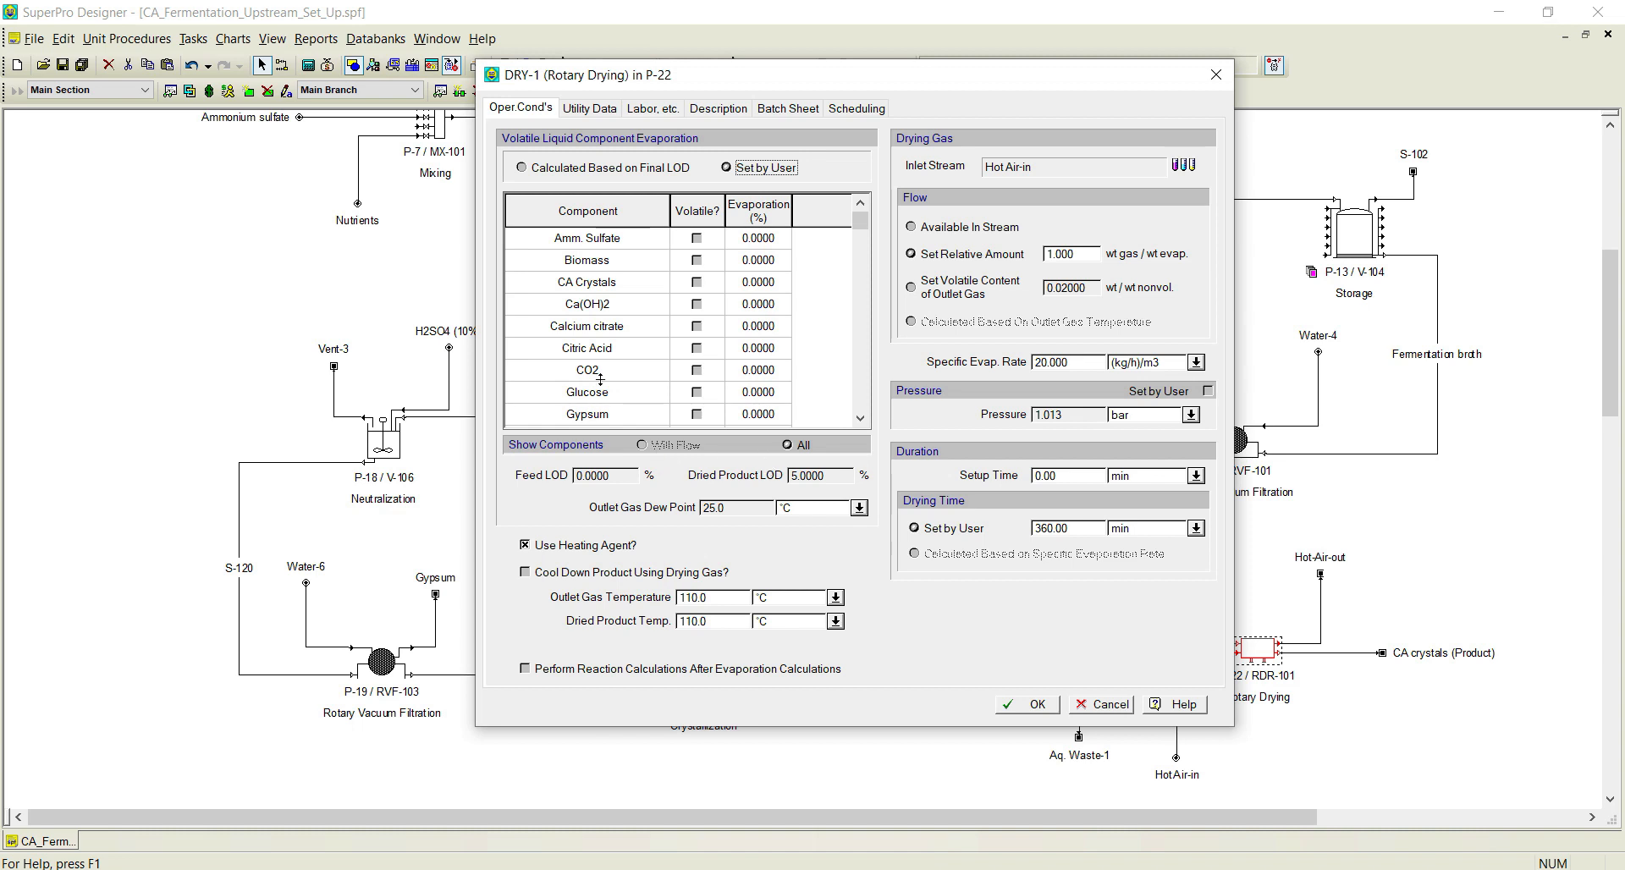
left_click(1038, 705)
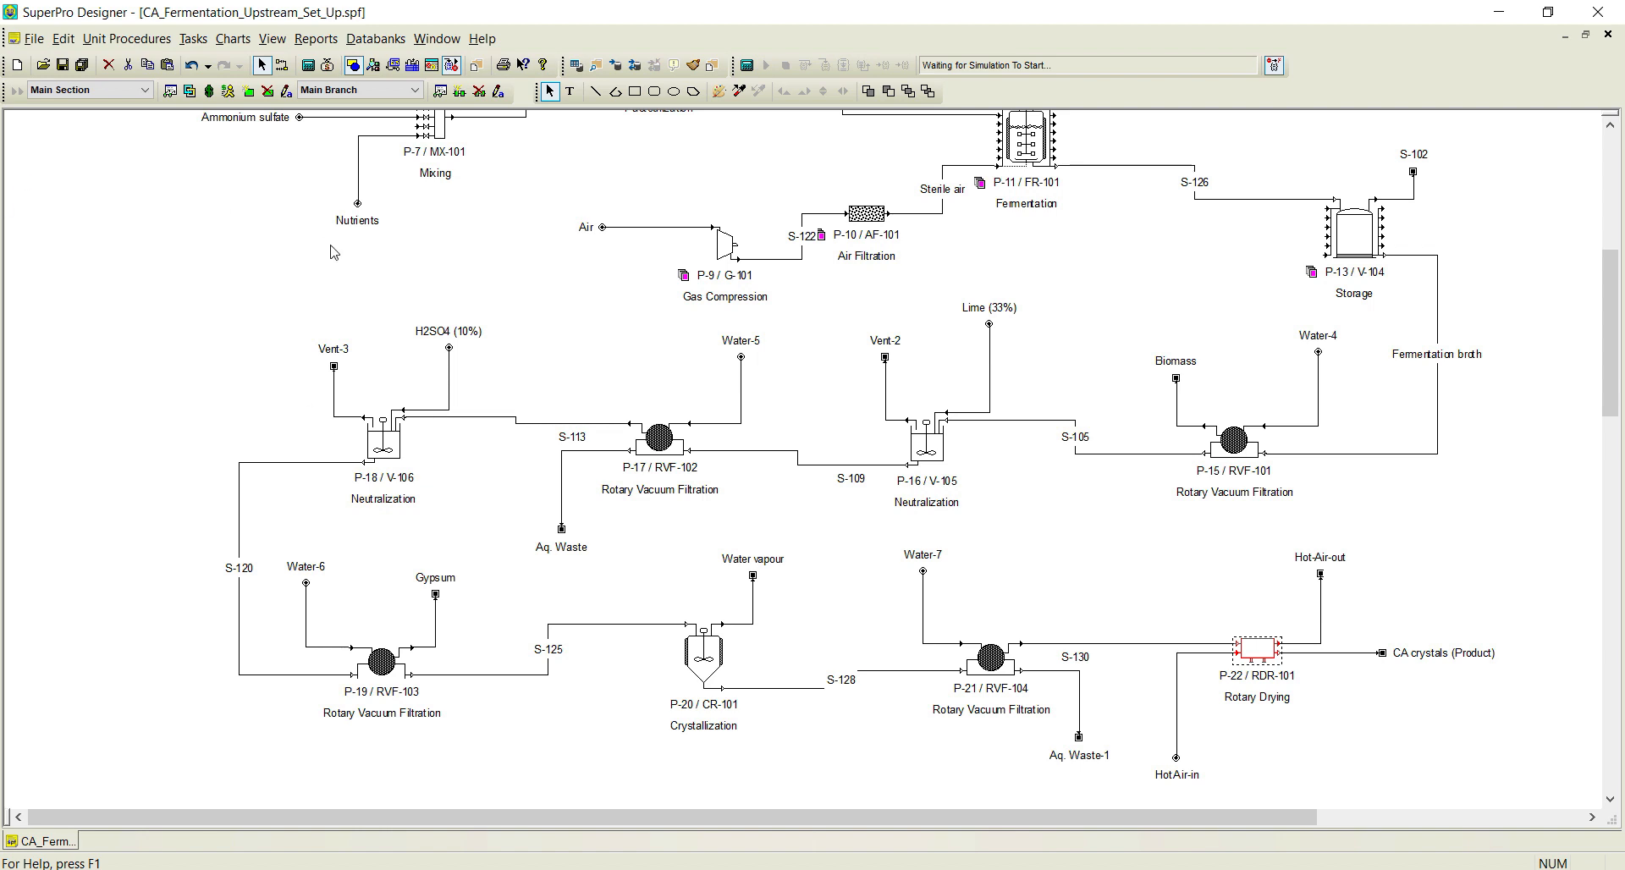
Look over the whole citric acid flowsheet and solve its mass and energy balances.
scroll(368, 336, "up", 5)
scroll(366, 336, "up", 1)
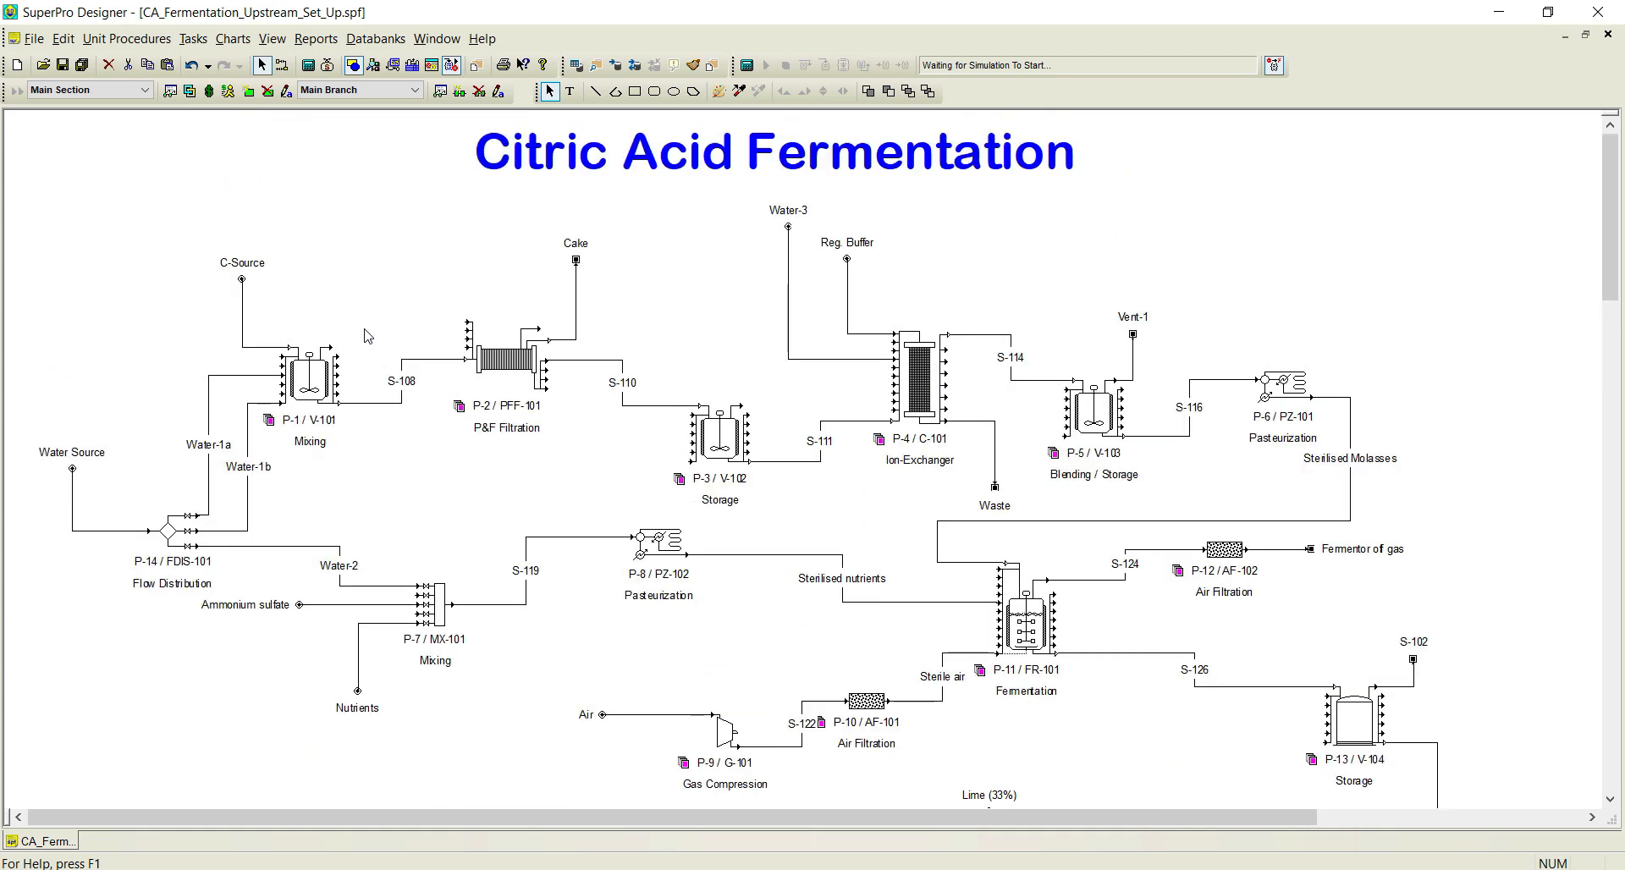
scroll(365, 336, "down", 9)
scroll(365, 339, "up", 3)
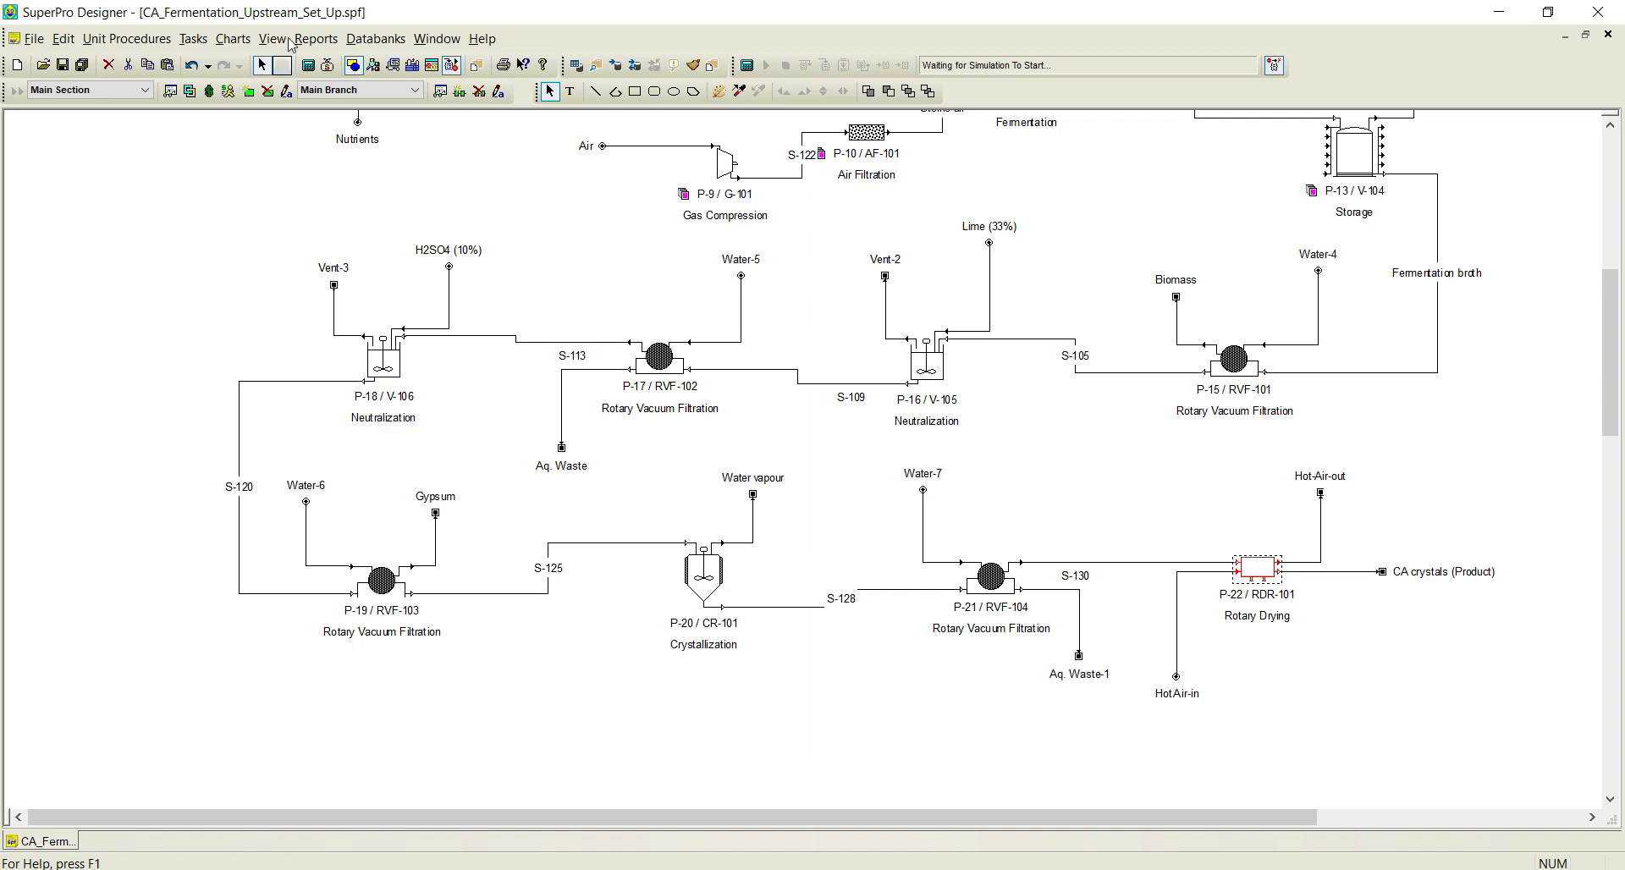
left_click(308, 65)
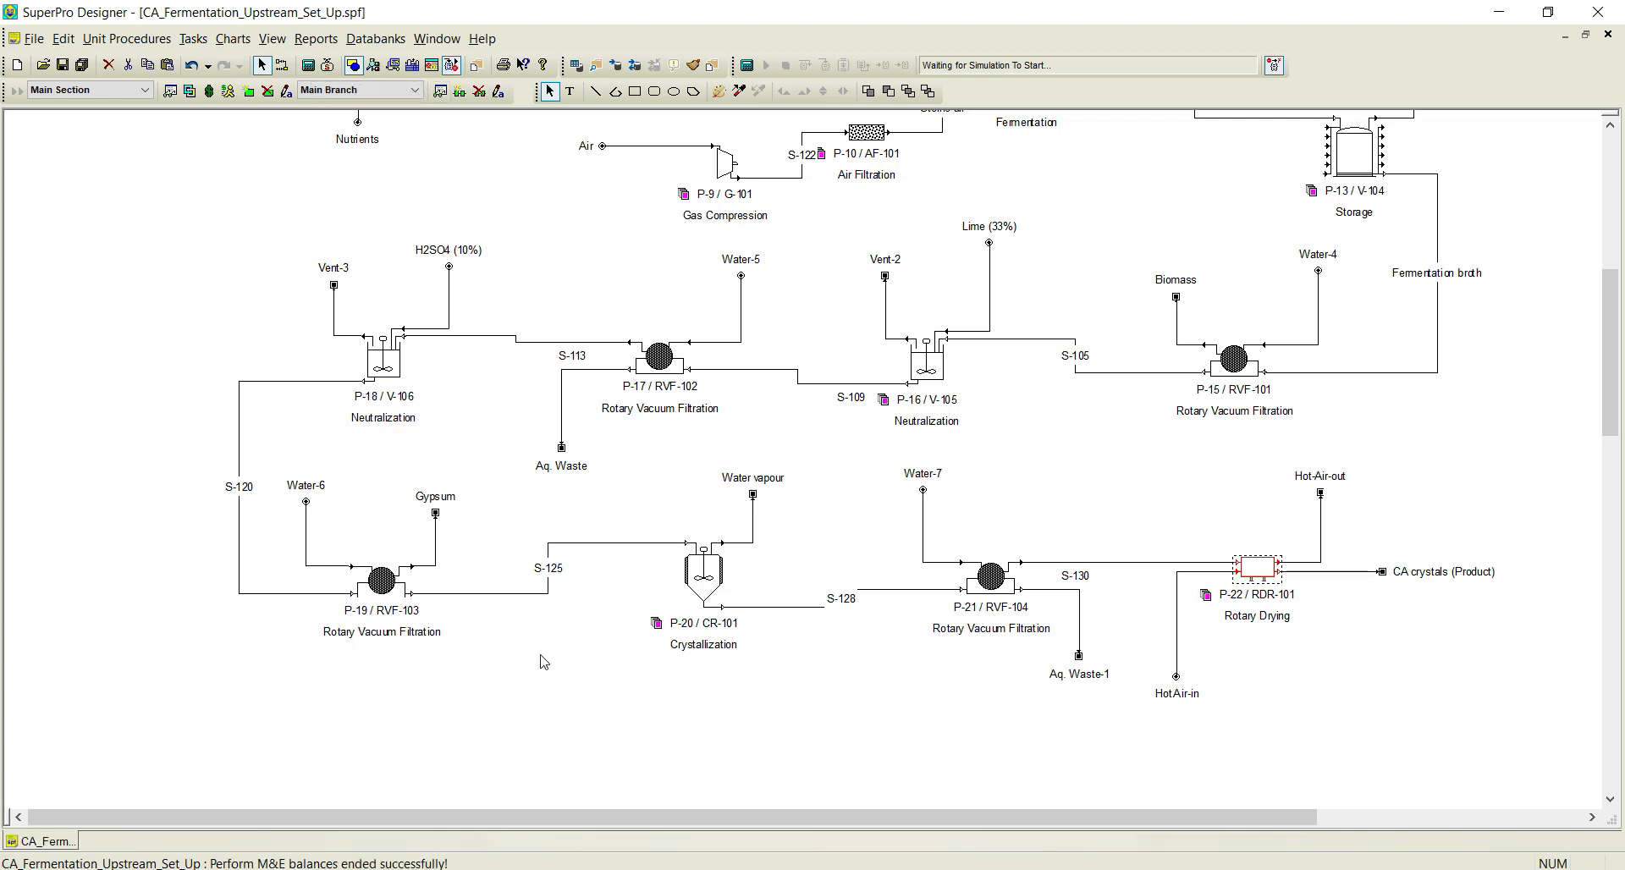
Examine the composition and flowrates of the CA crystals (Product) stream with mass shown in MT.
double_click(1343, 582)
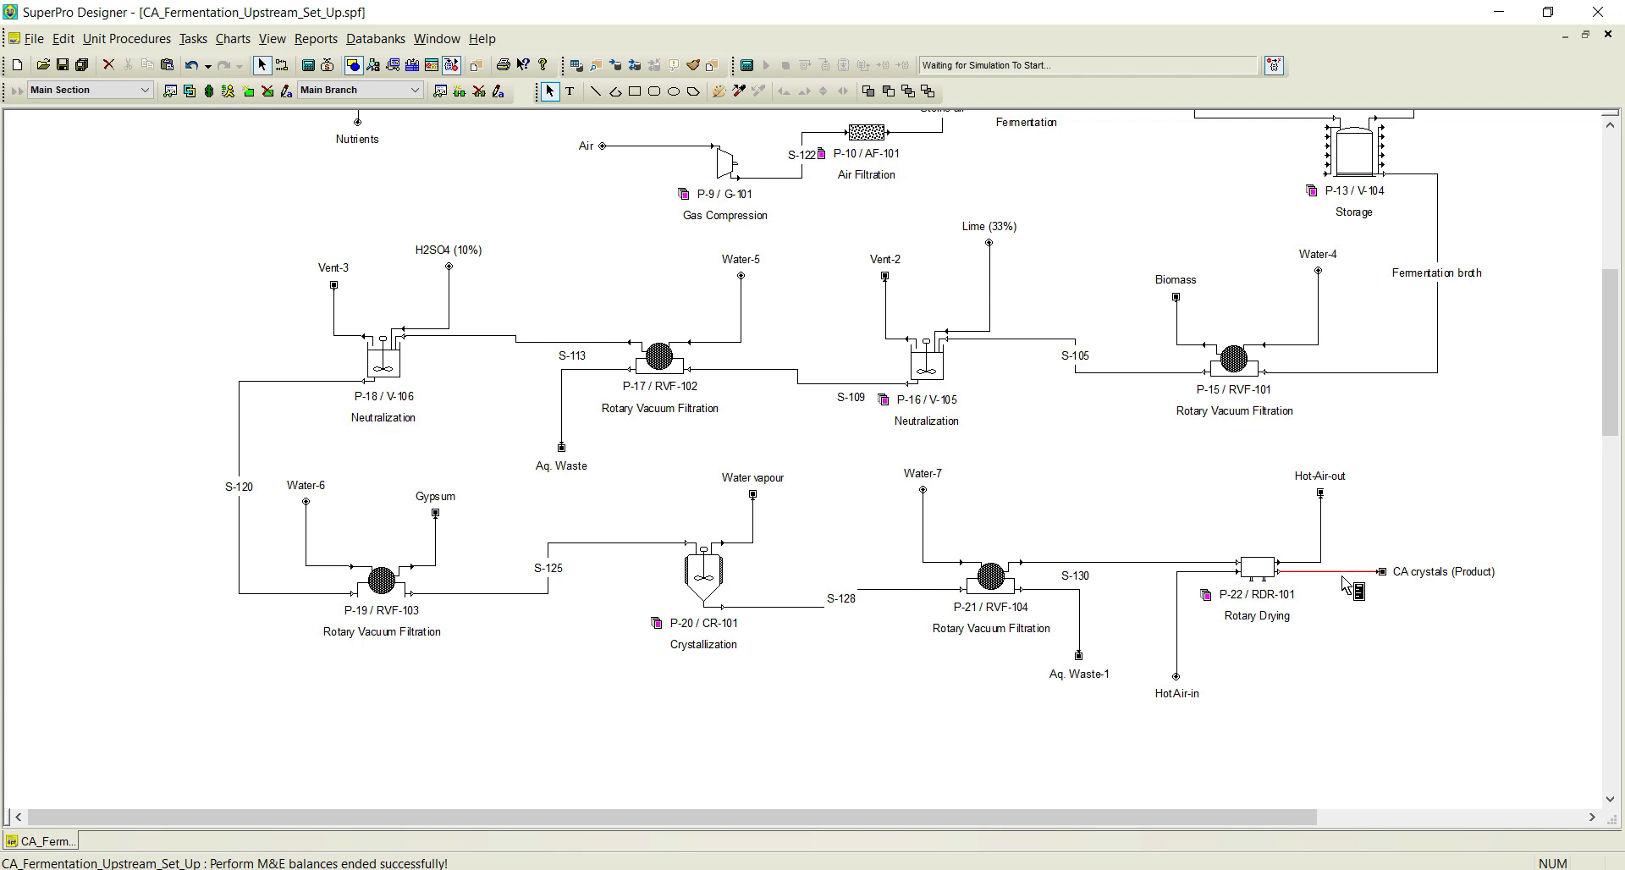
left_click_drag(1202, 181, 906, 149)
left_click(748, 714)
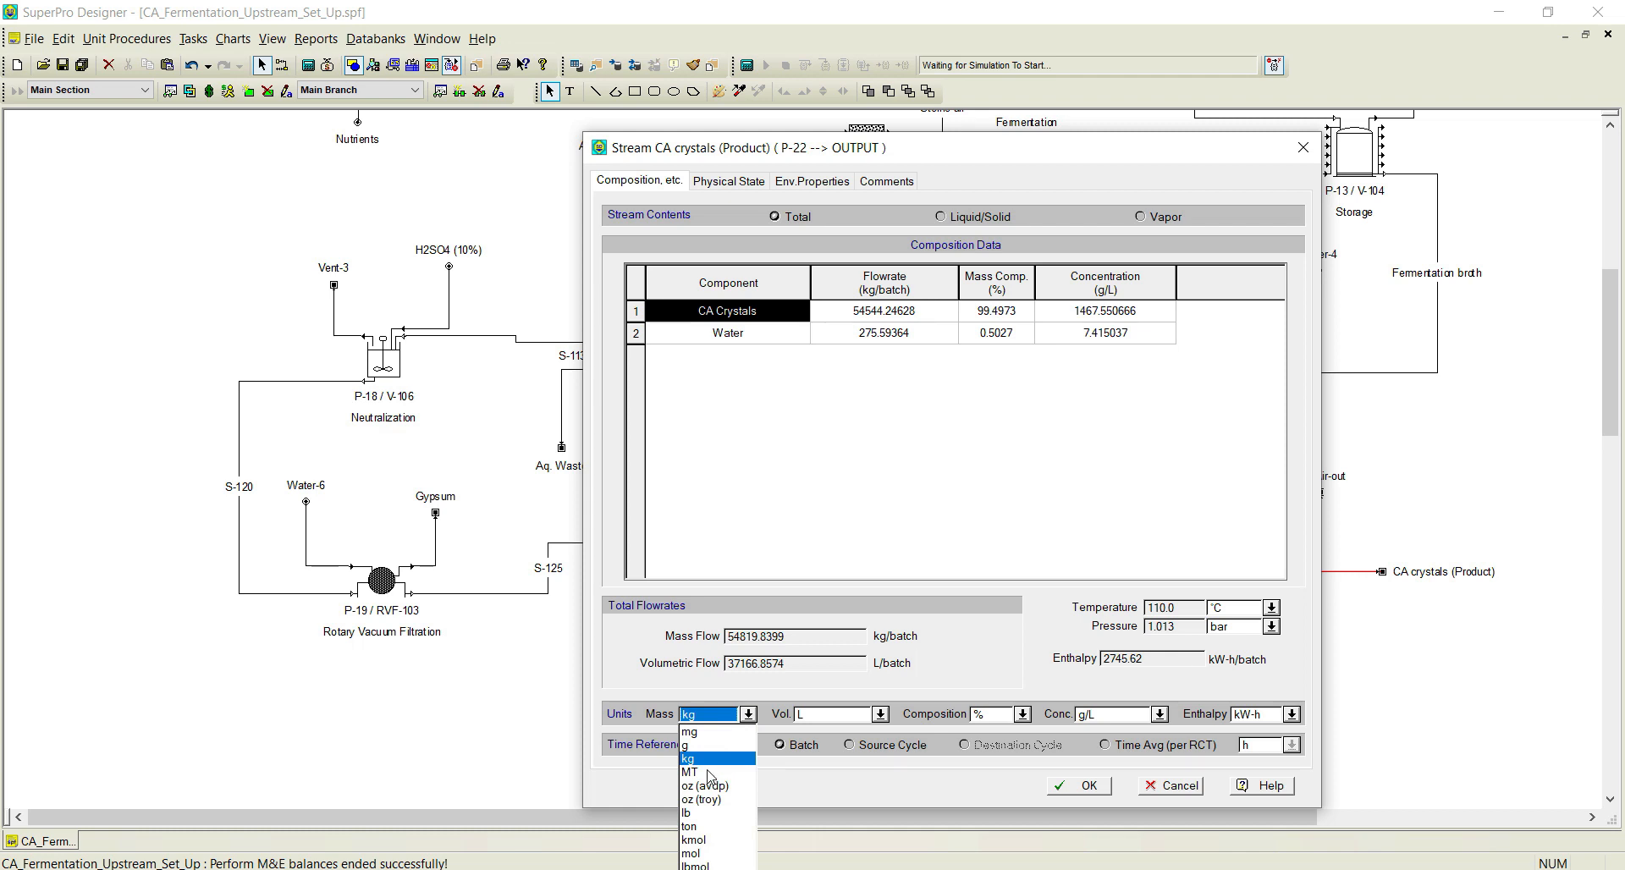
left_click(709, 772)
left_click_drag(926, 161, 454, 124)
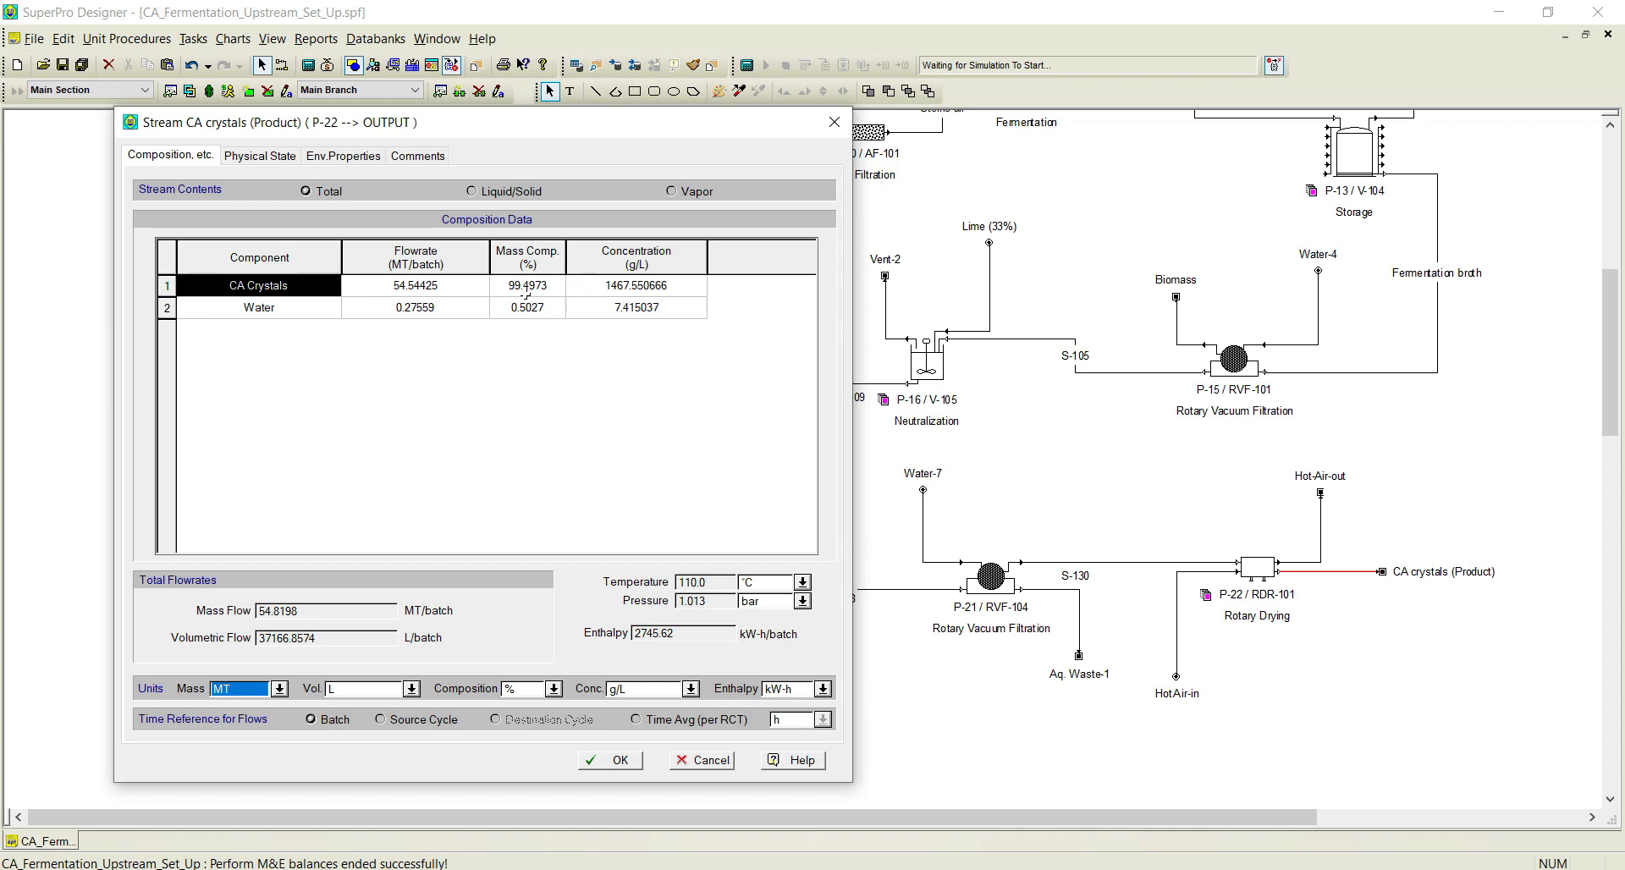
left_click(611, 762)
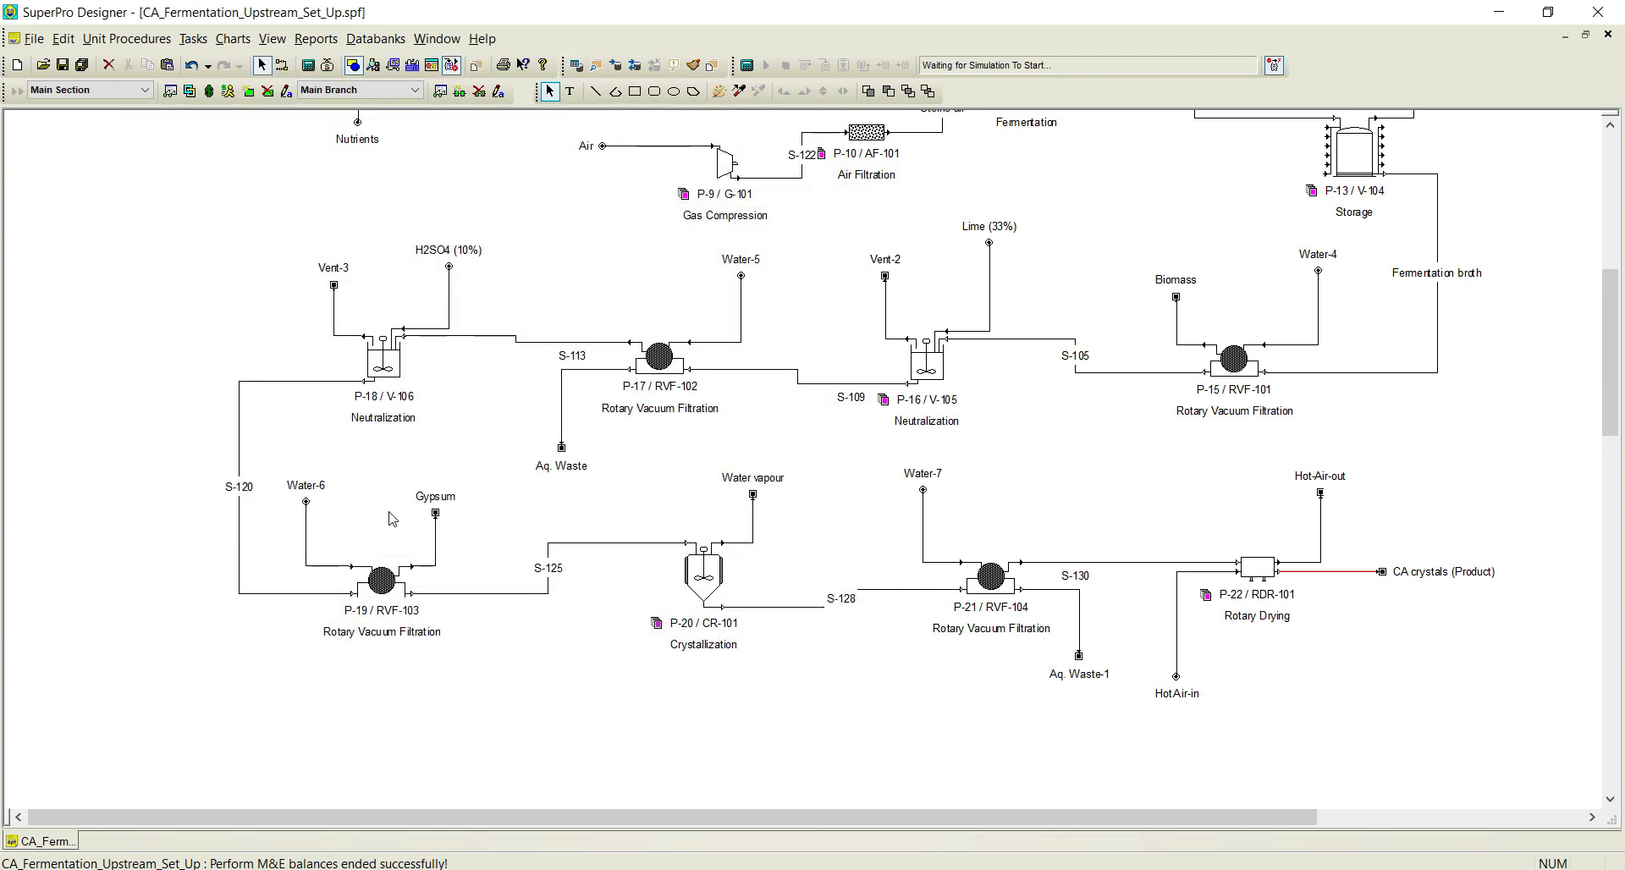
Examine the composition and flowrates of P-19's Gypsum output stream with mass shown in MT.
double_click(435, 566)
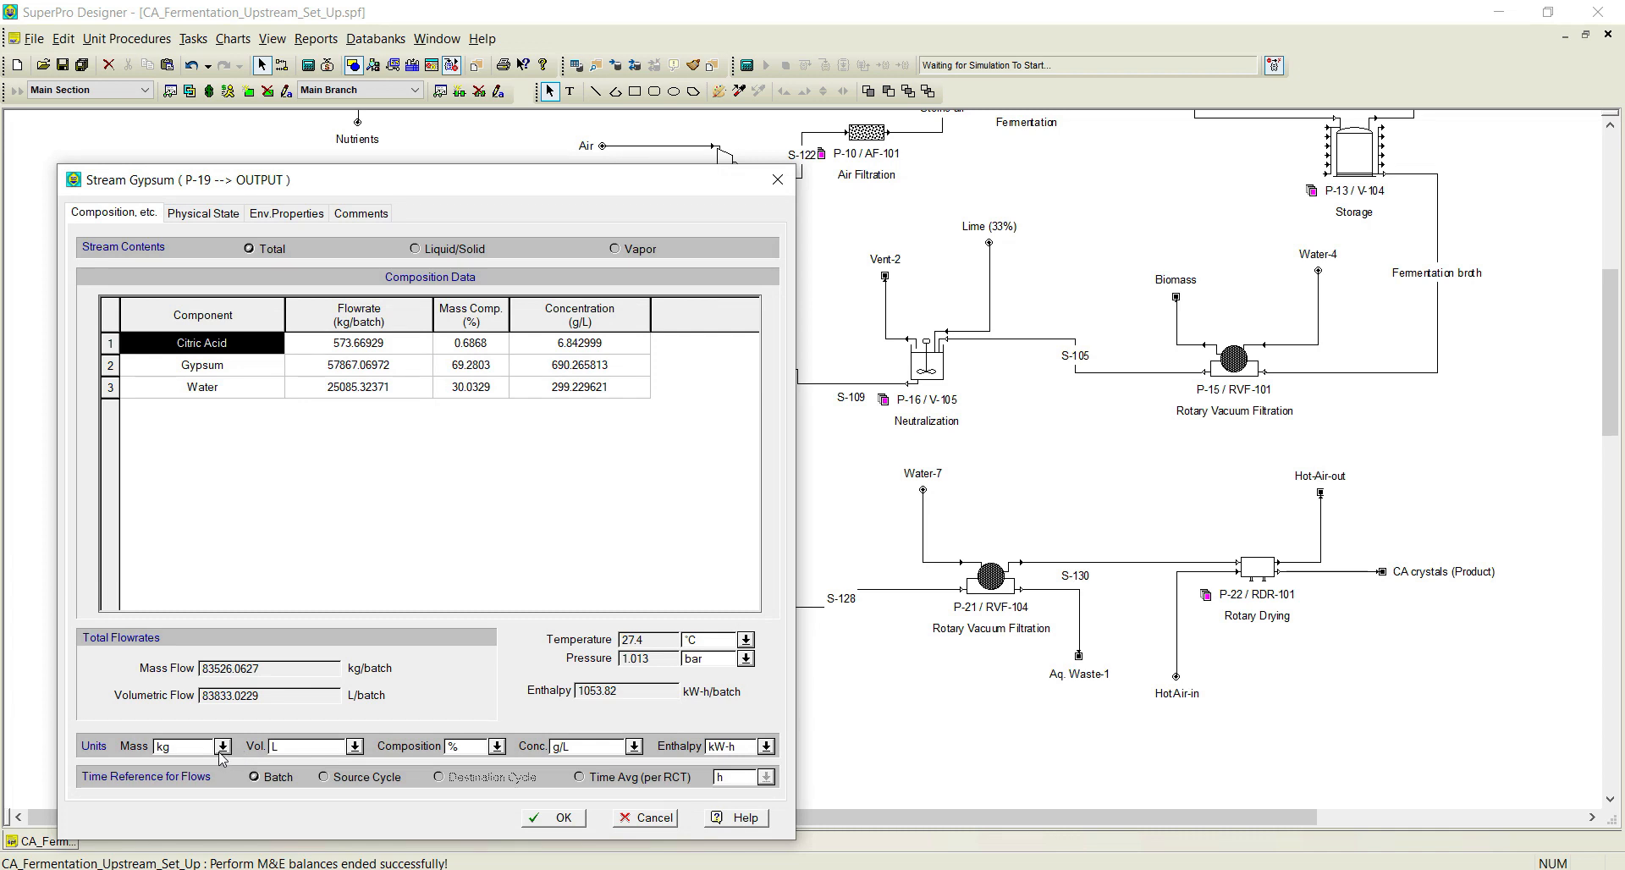
left_click(223, 745)
left_click(171, 622)
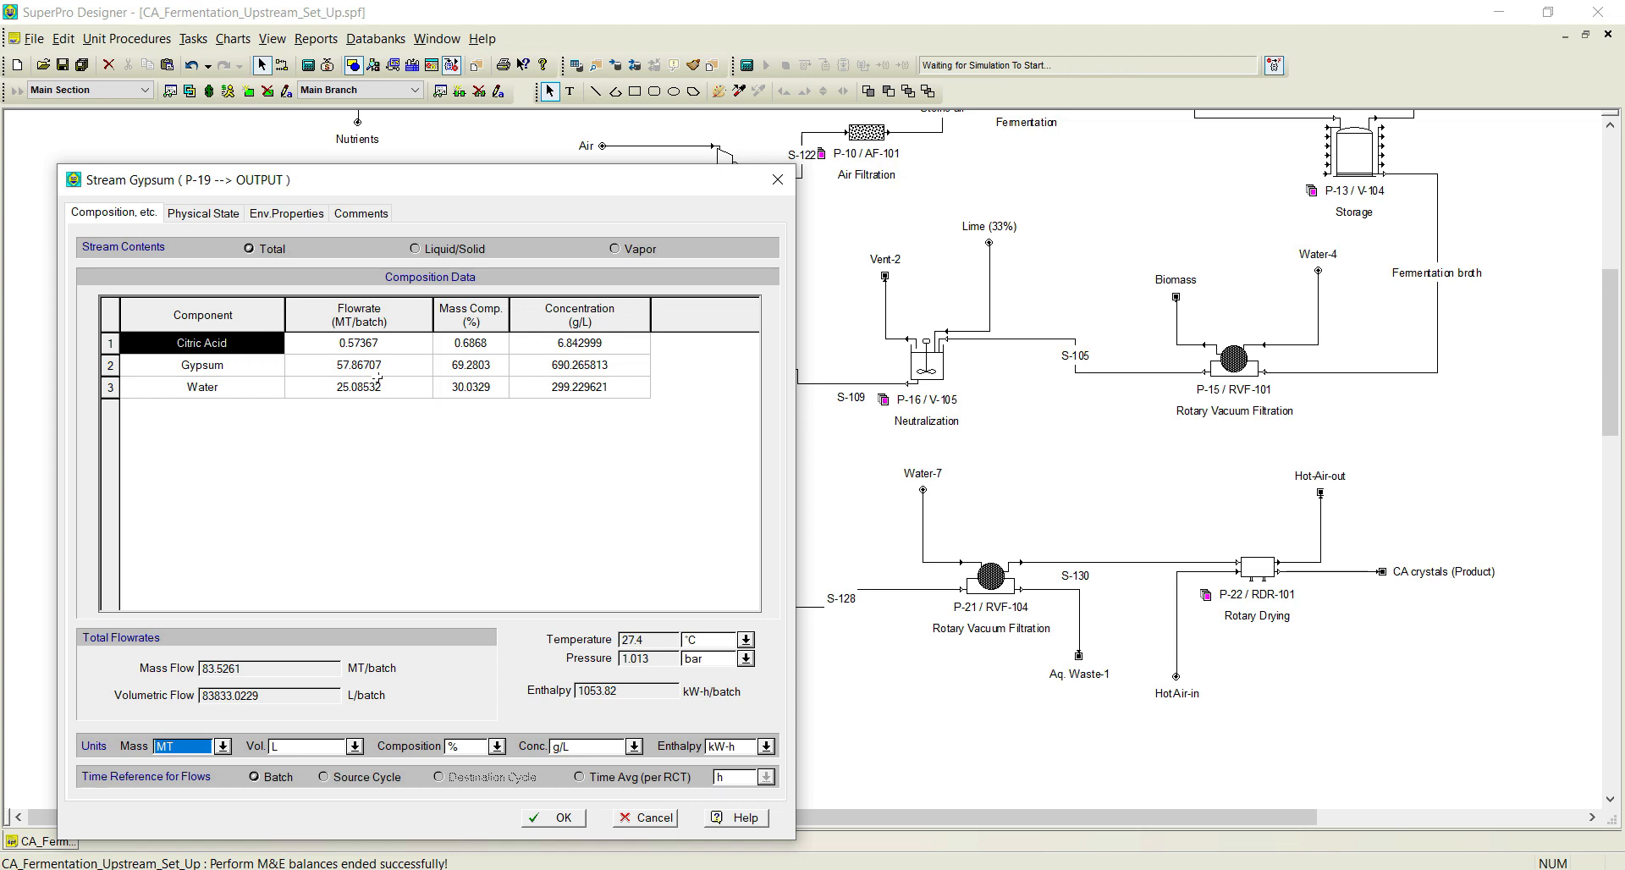
left_click(561, 819)
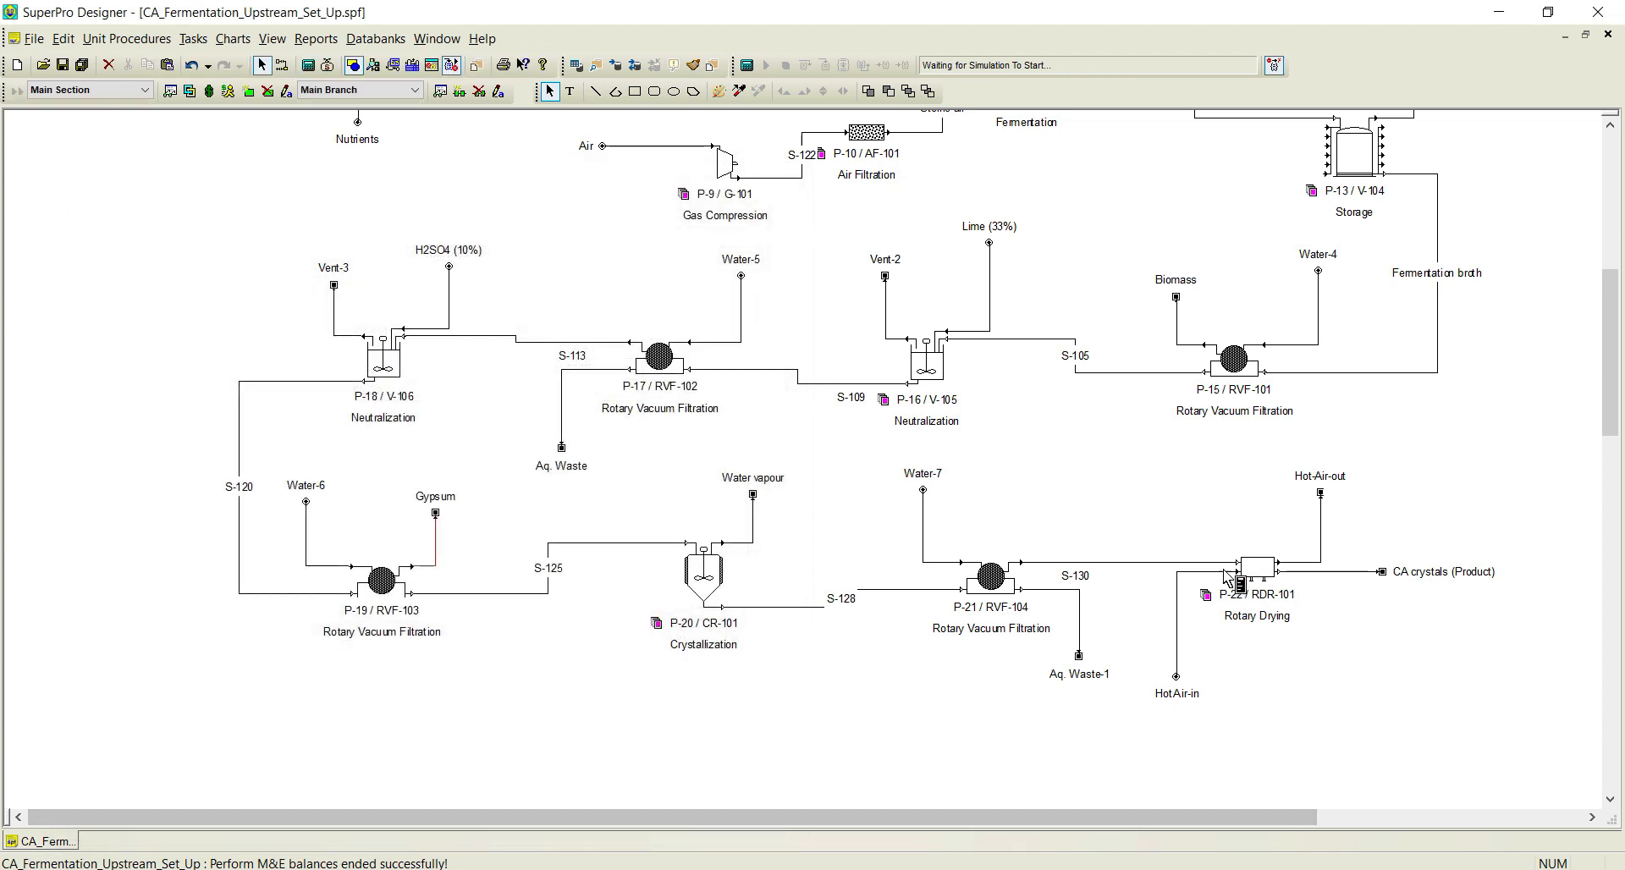
Examine the air flowrate of P-22's Hot Air-in stream with mass shown in MT.
double_click(1192, 572)
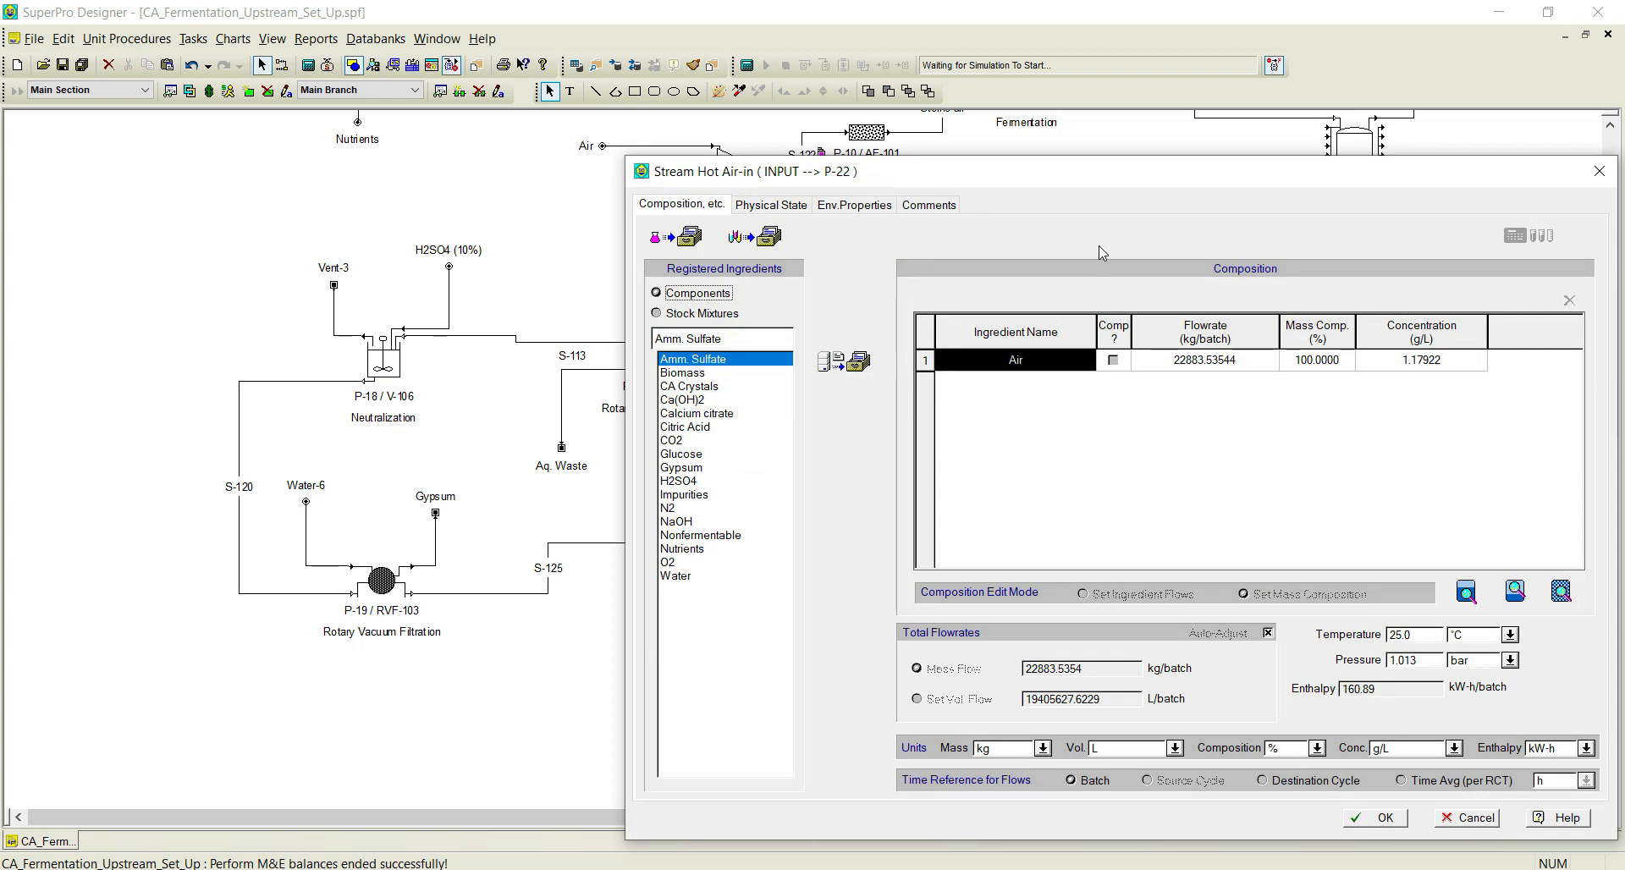
left_click(1043, 748)
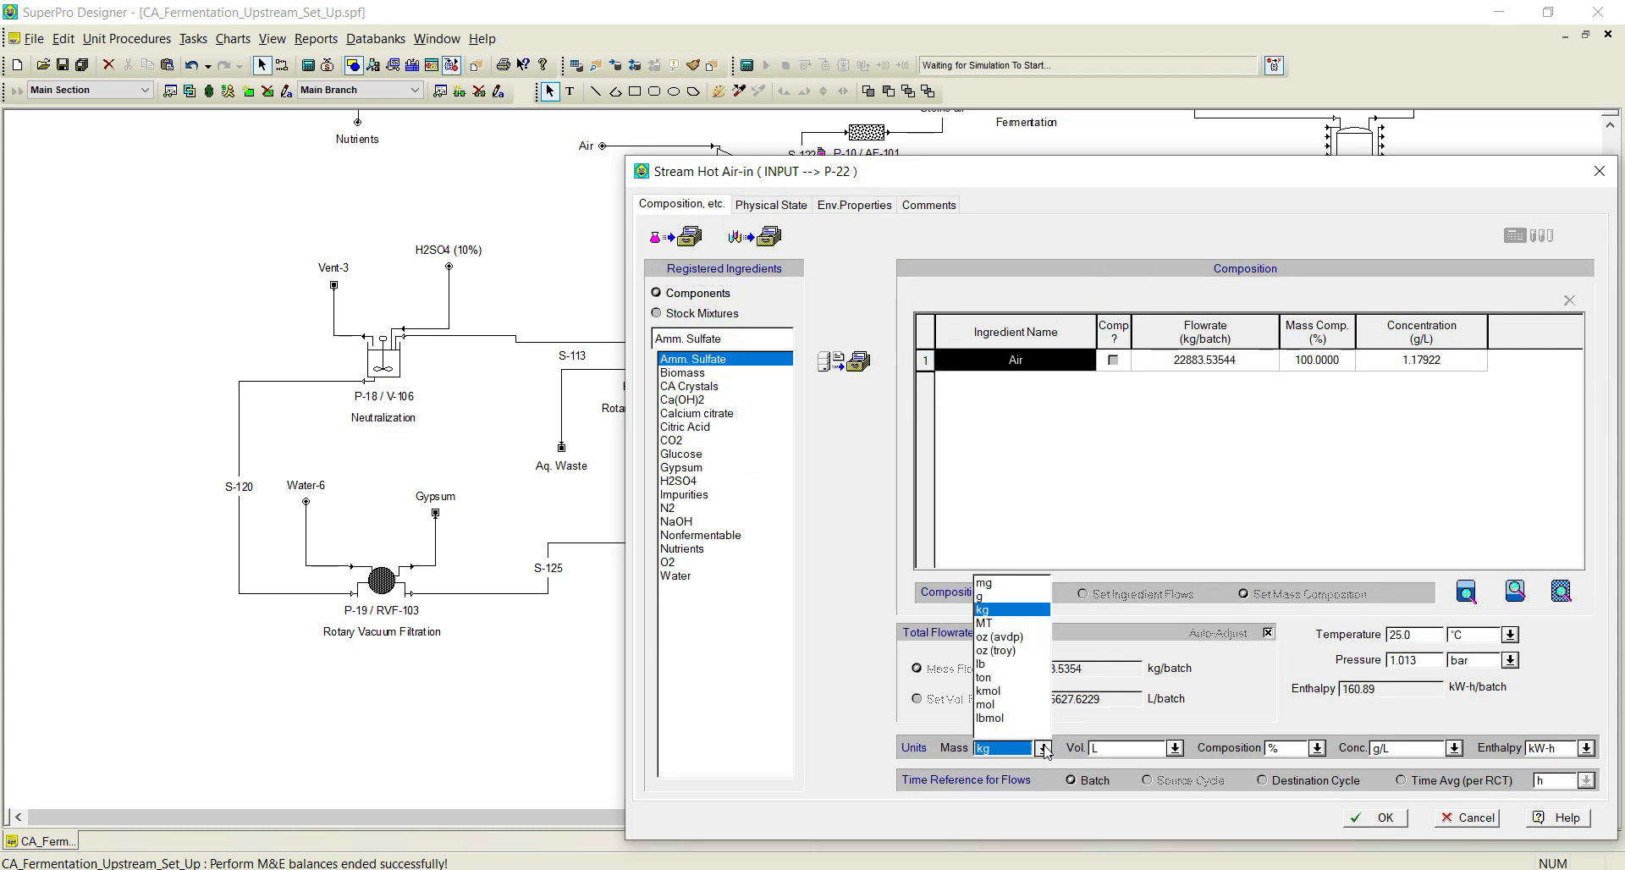
left_click(1004, 624)
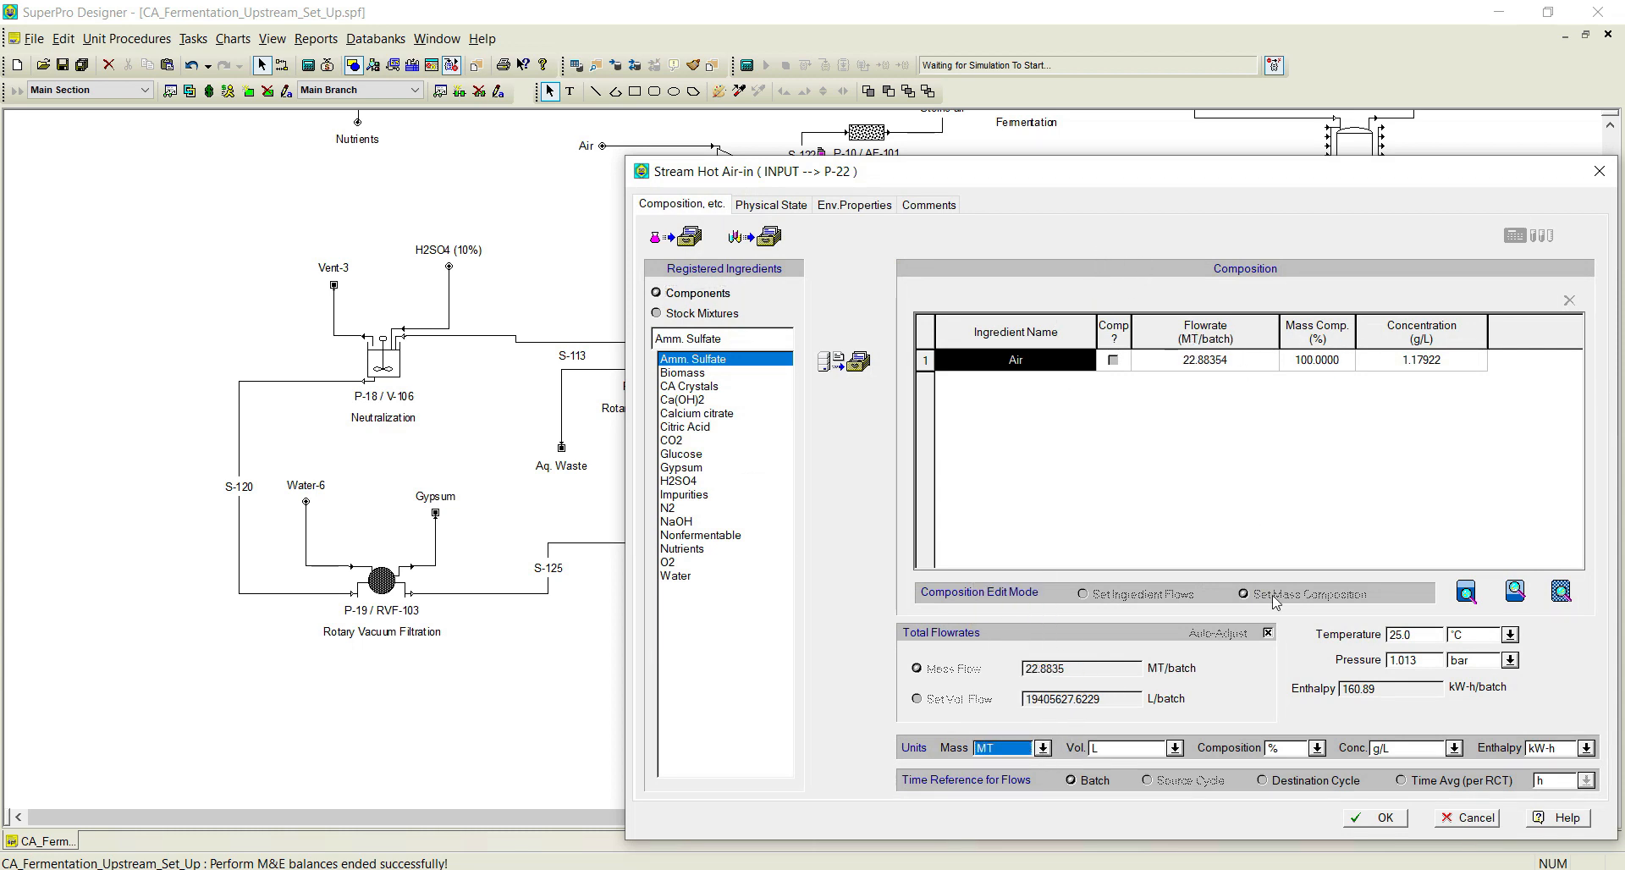
left_click(1377, 818)
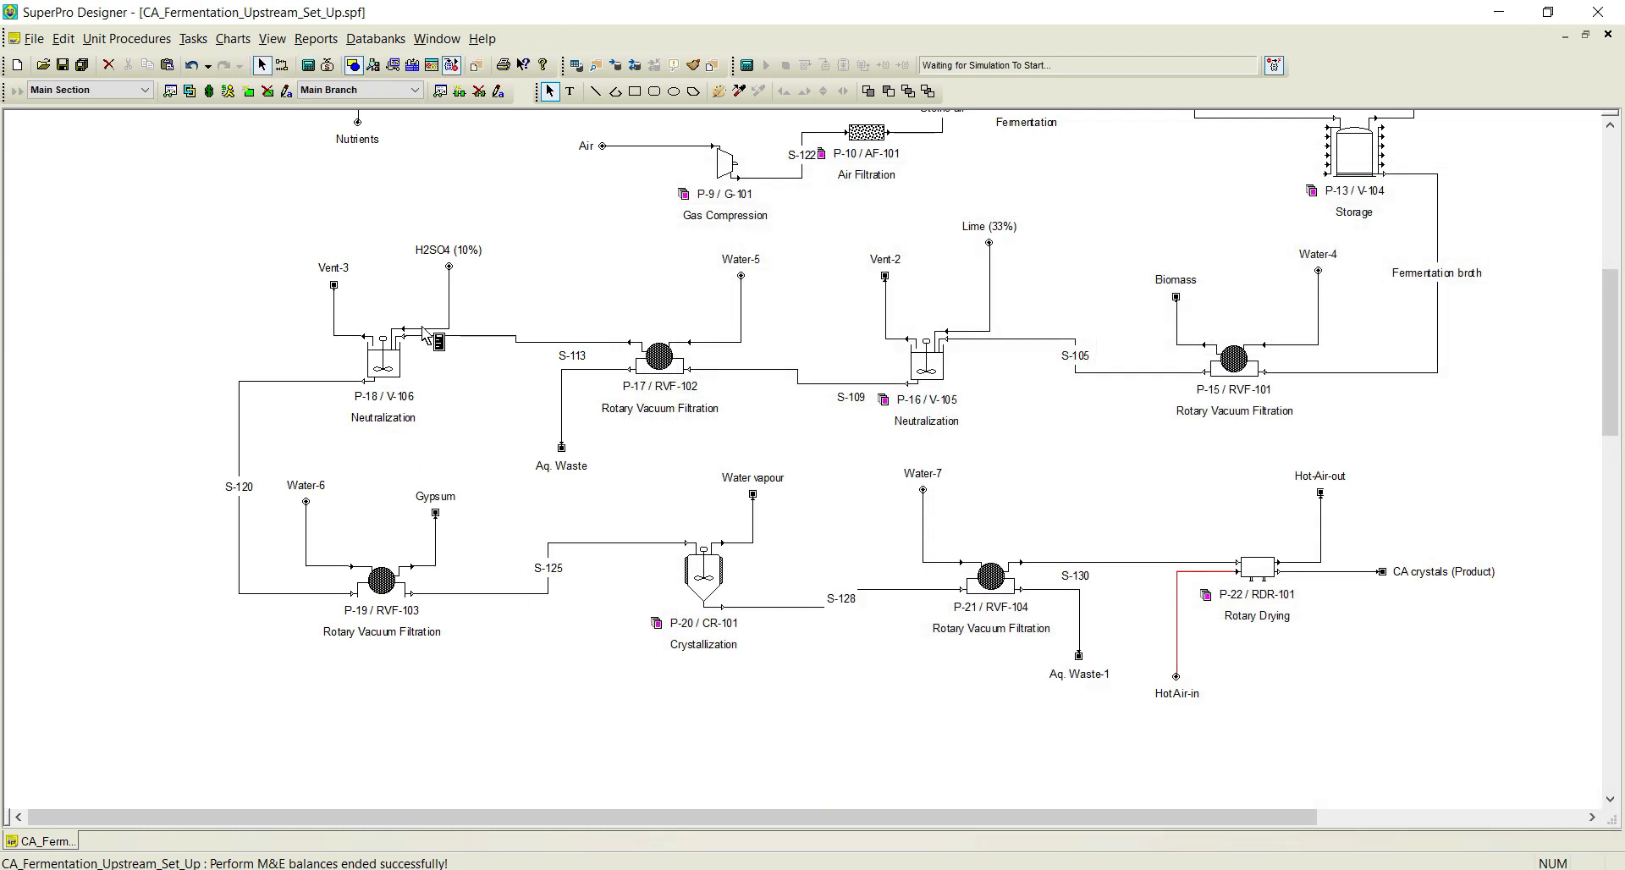
Examine the flowrate of P-18's H2SO4 (10%) input stream with mass shown in MT.
double_click(449, 292)
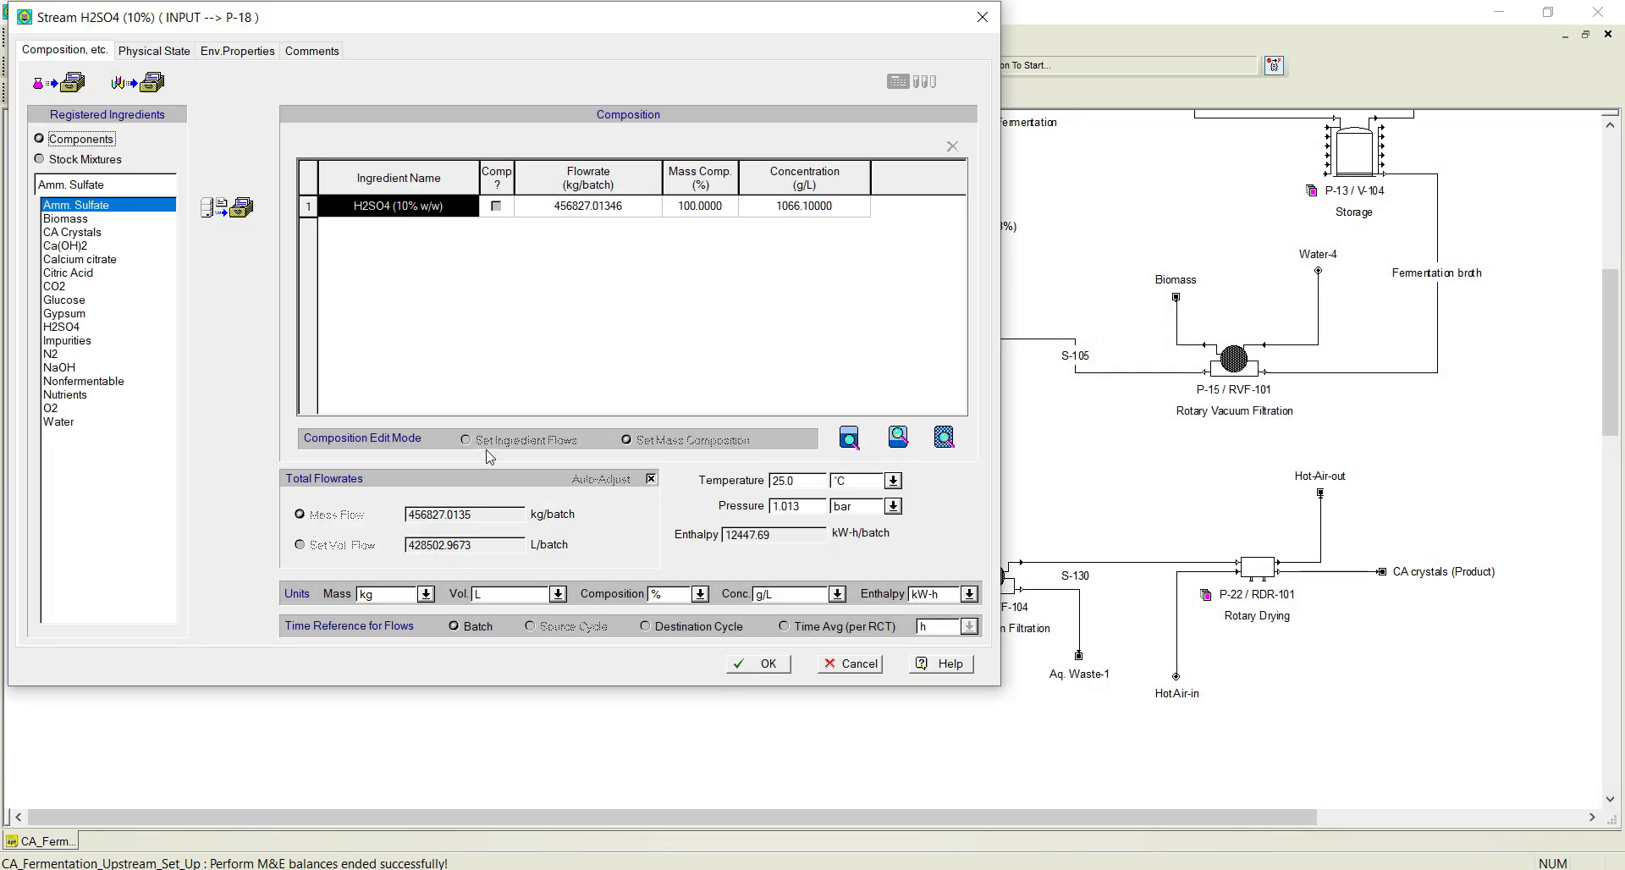
left_click(426, 593)
left_click(378, 660)
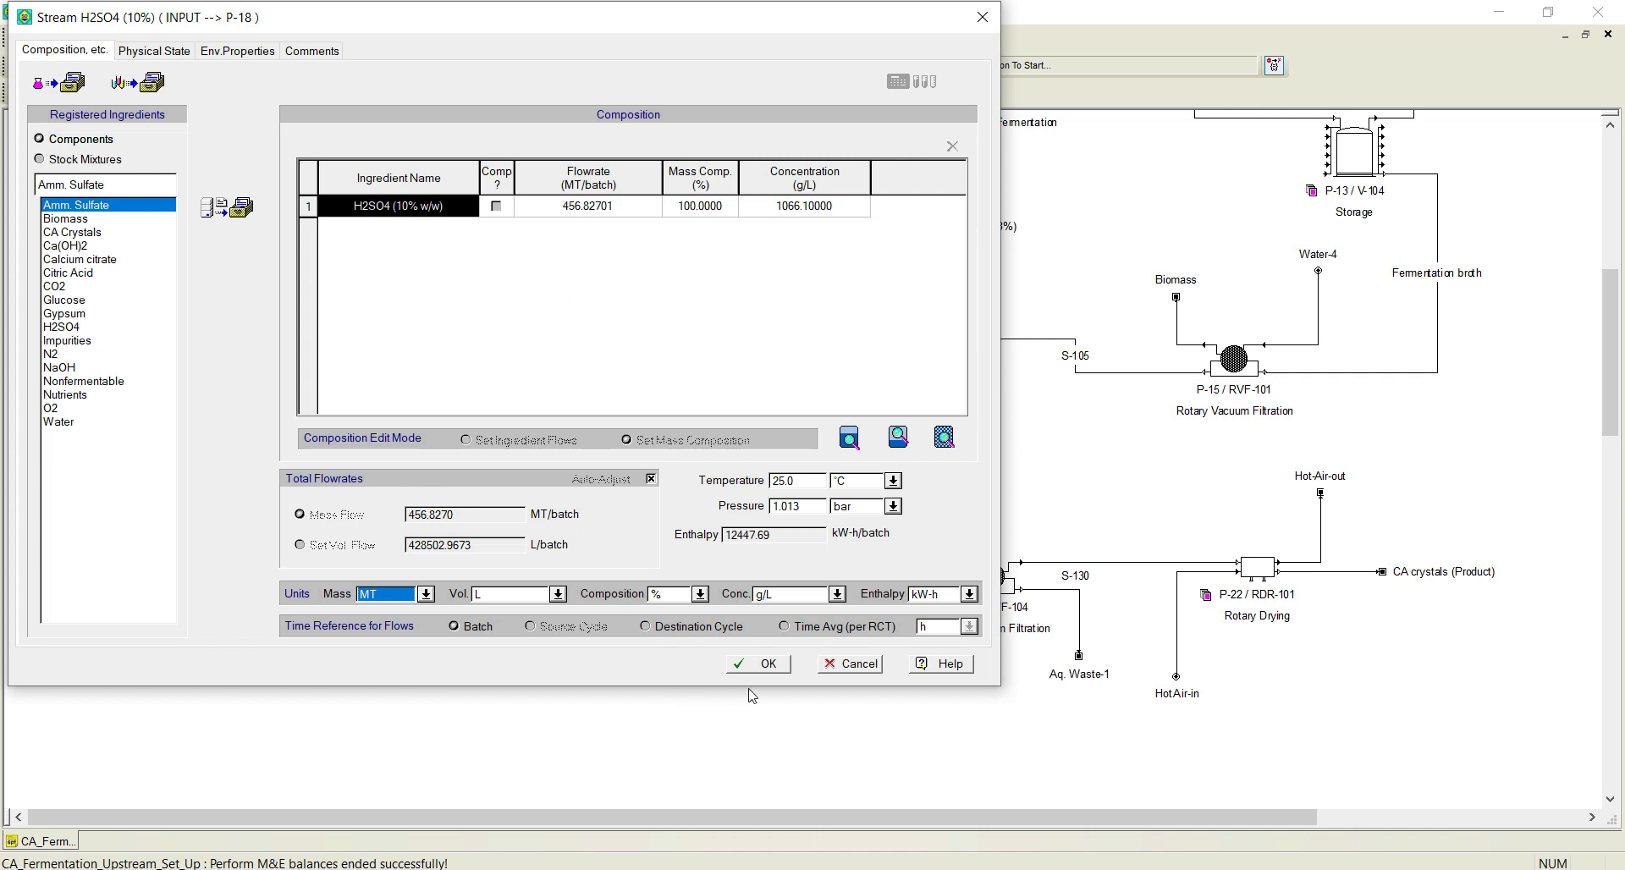
left_click(759, 665)
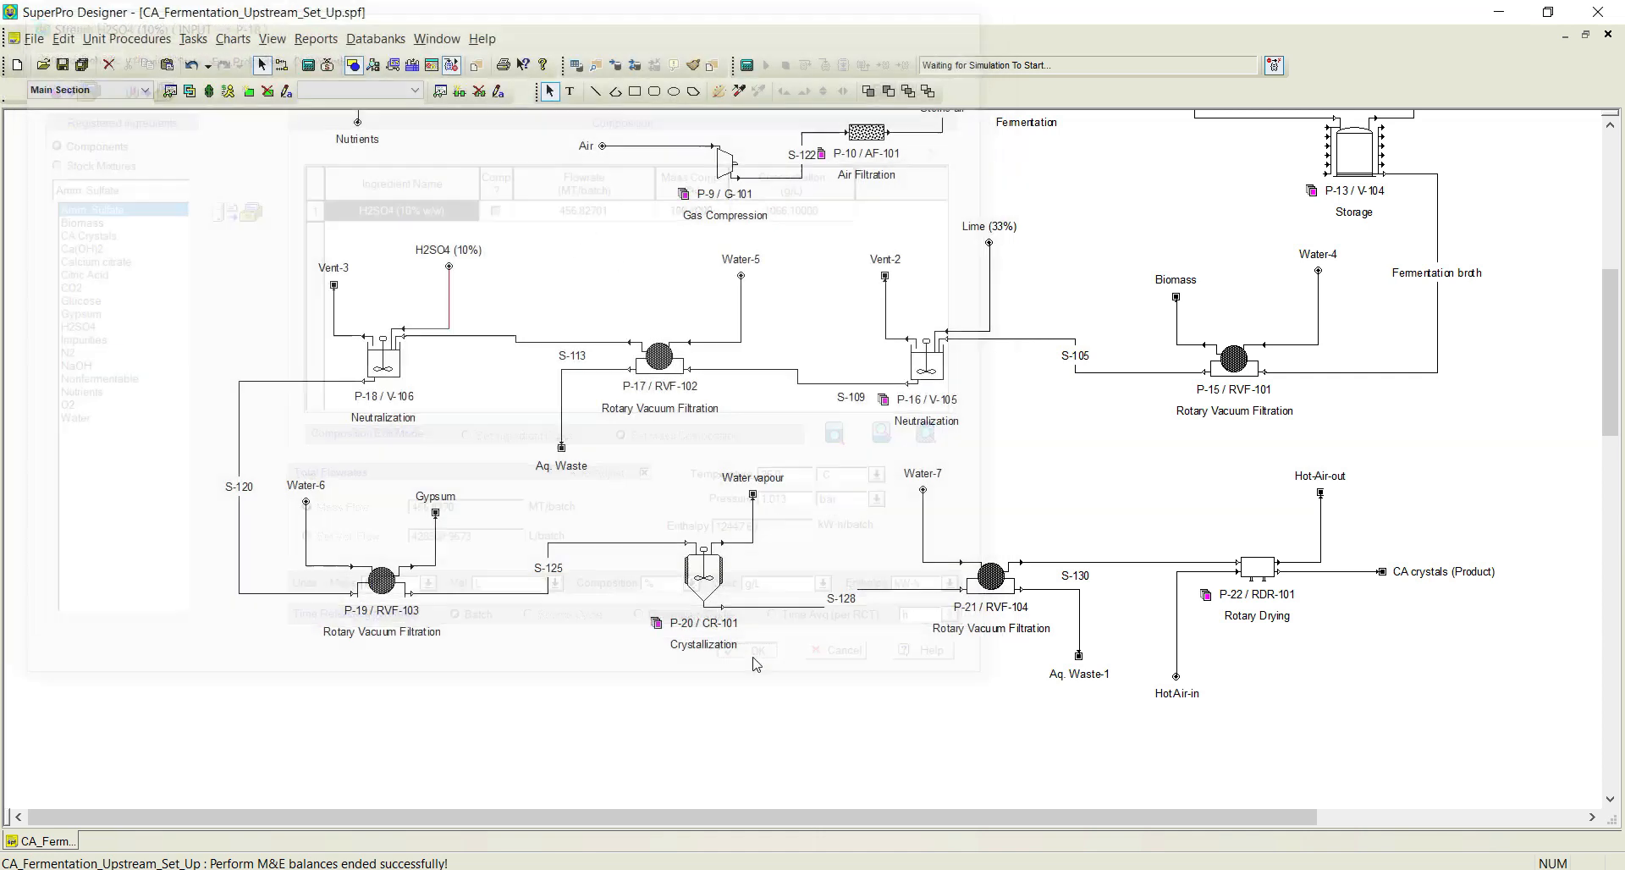
Examine the flowrate of P-16's Lime (33%) input stream with mass shown in MT.
double_click(989, 334)
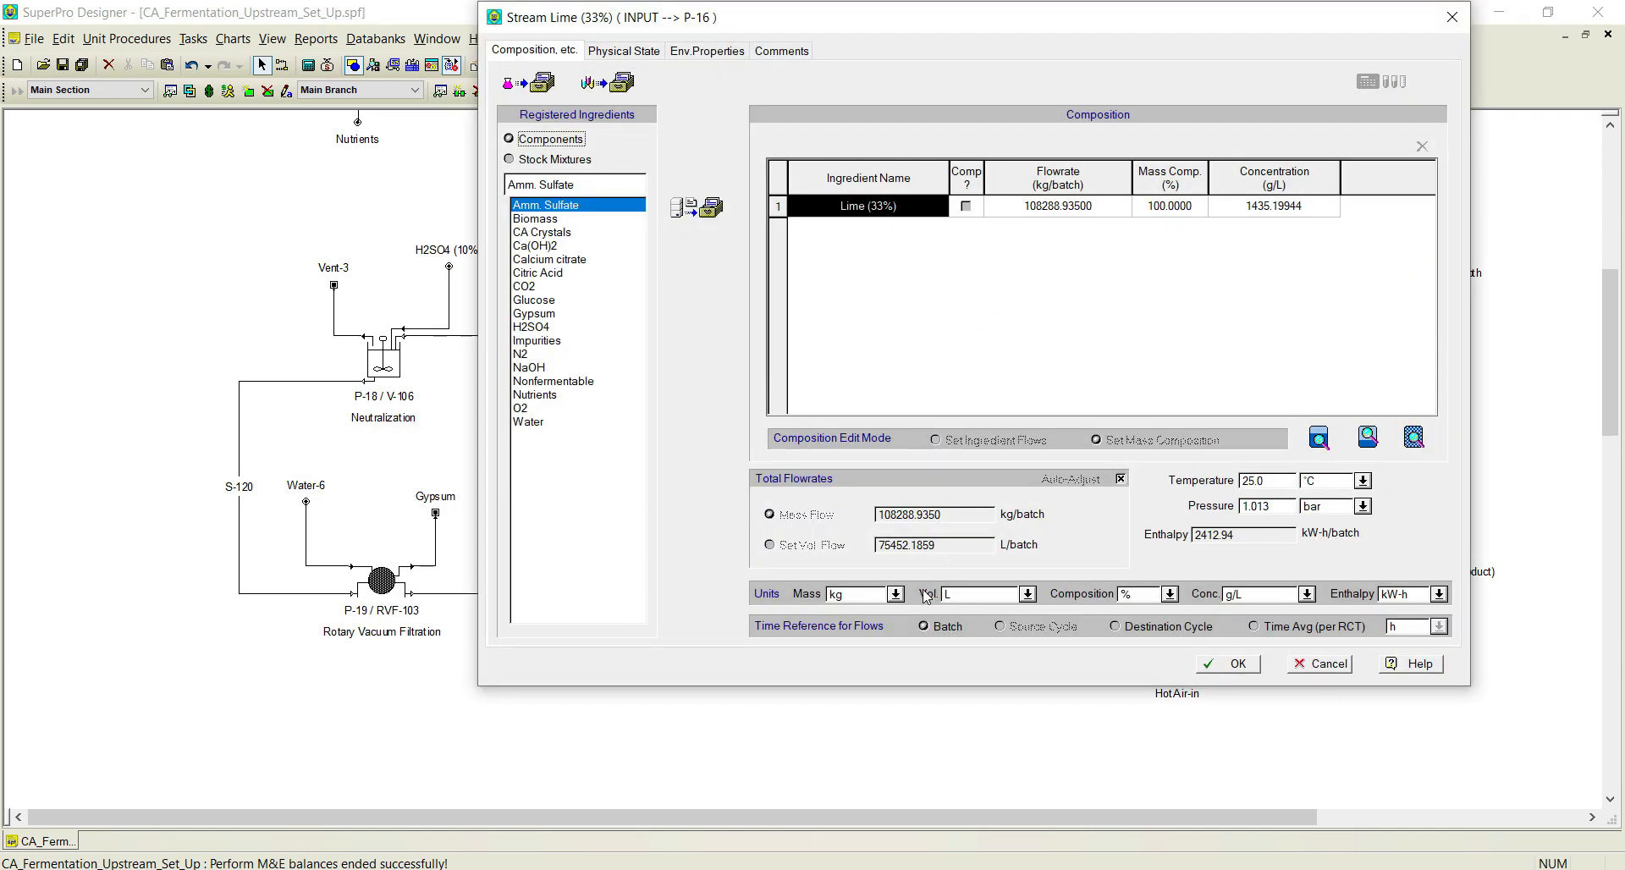
left_click(894, 594)
left_click(849, 655)
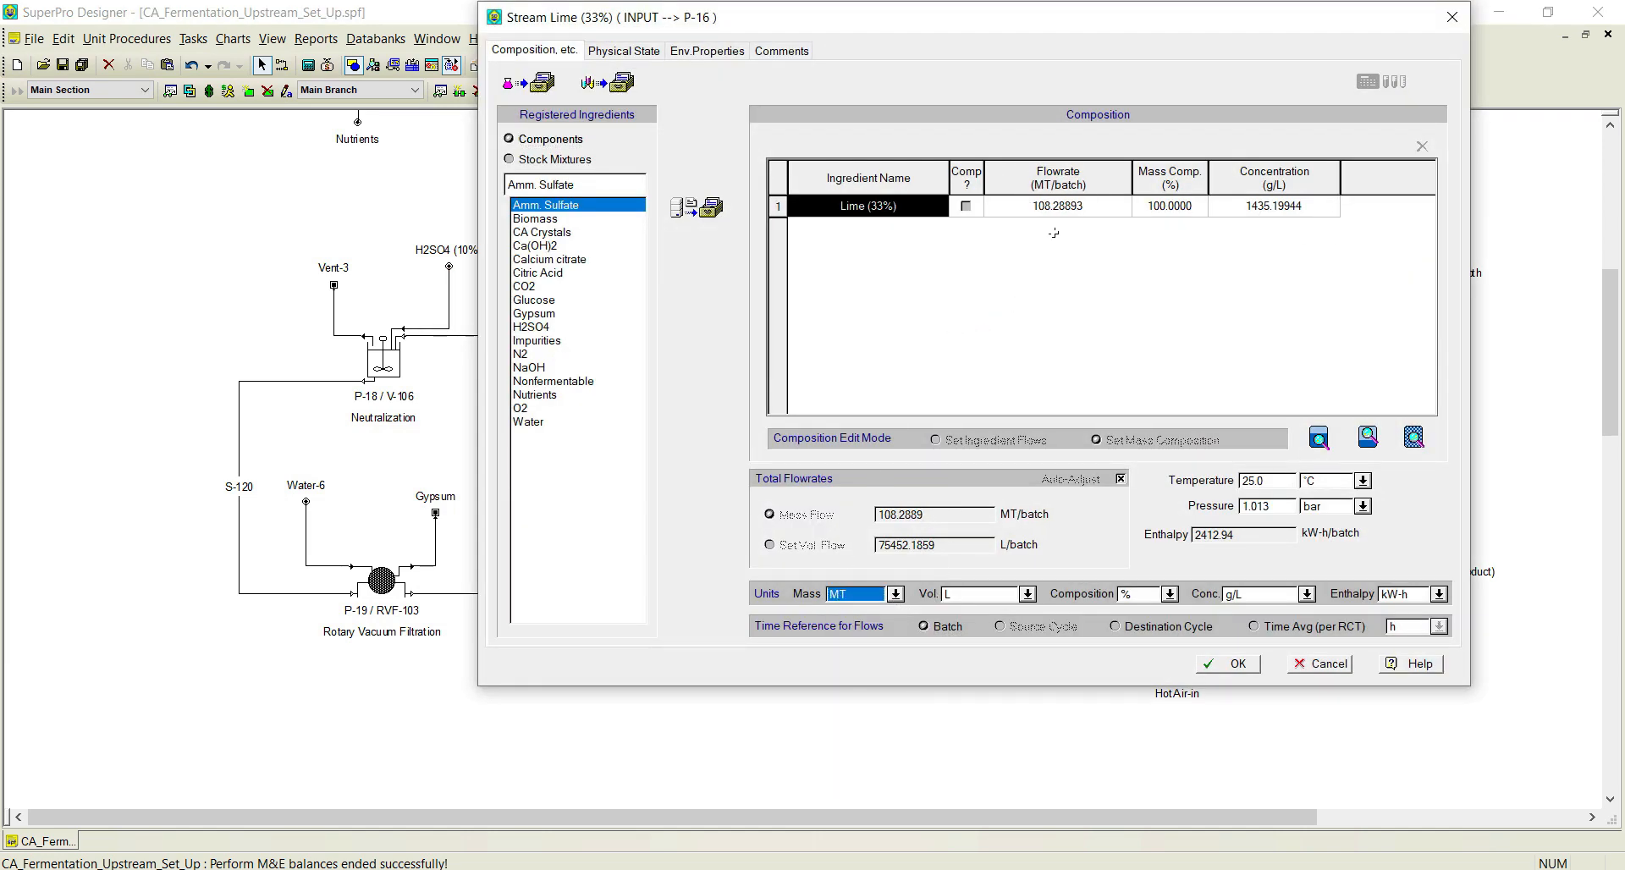
left_click(1232, 665)
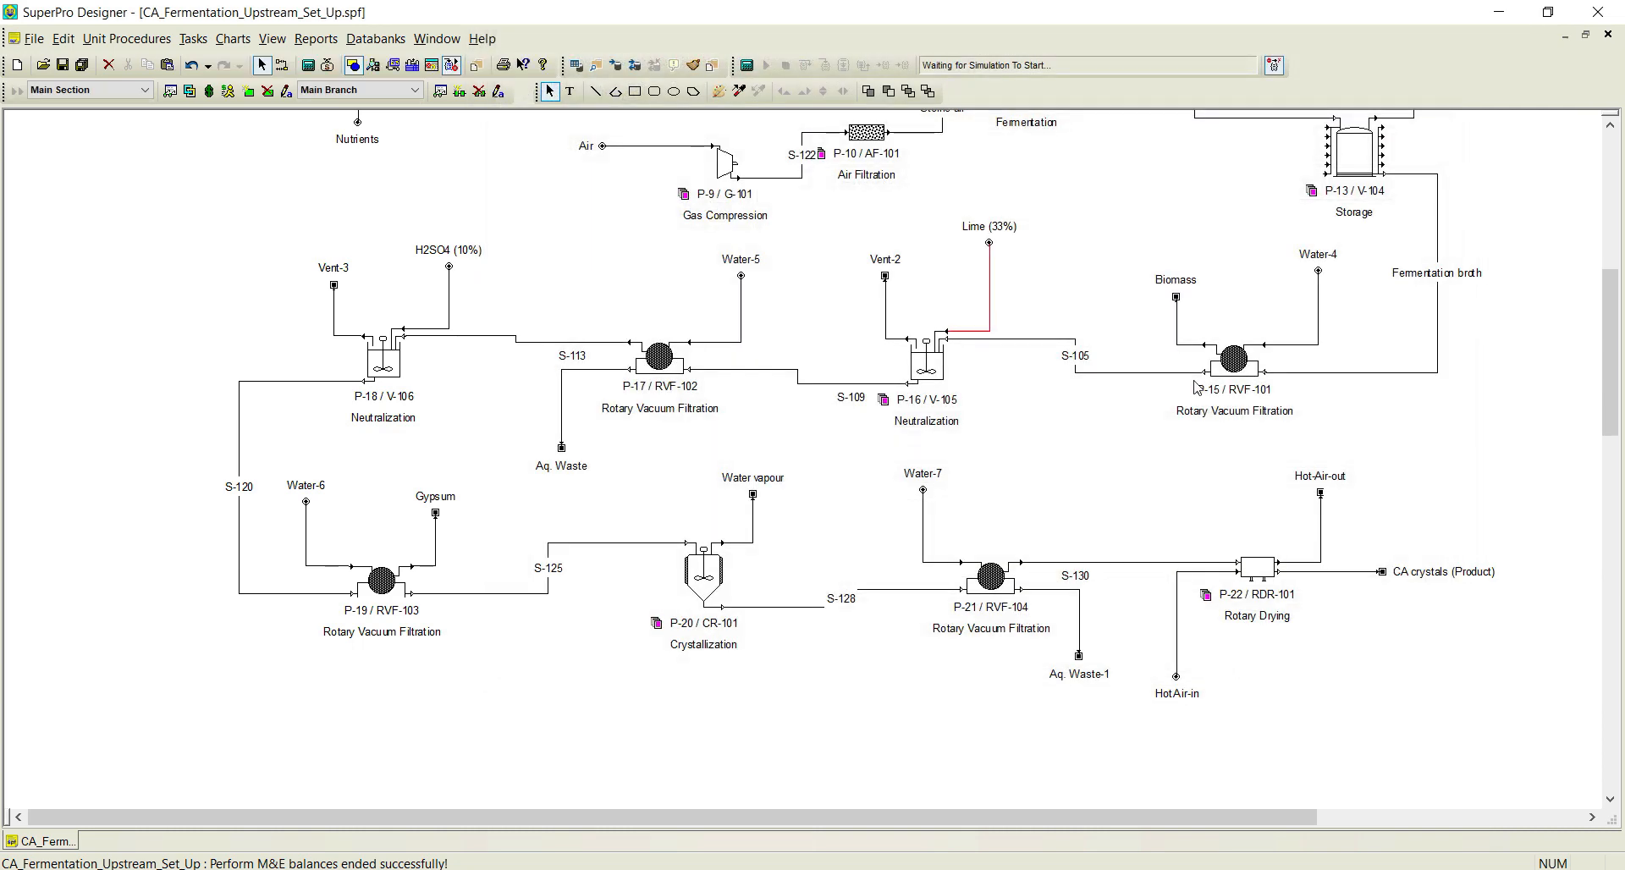
Examine the composition and flowrates of P-15's Biomass output stream with mass shown in MT.
double_click(1189, 345)
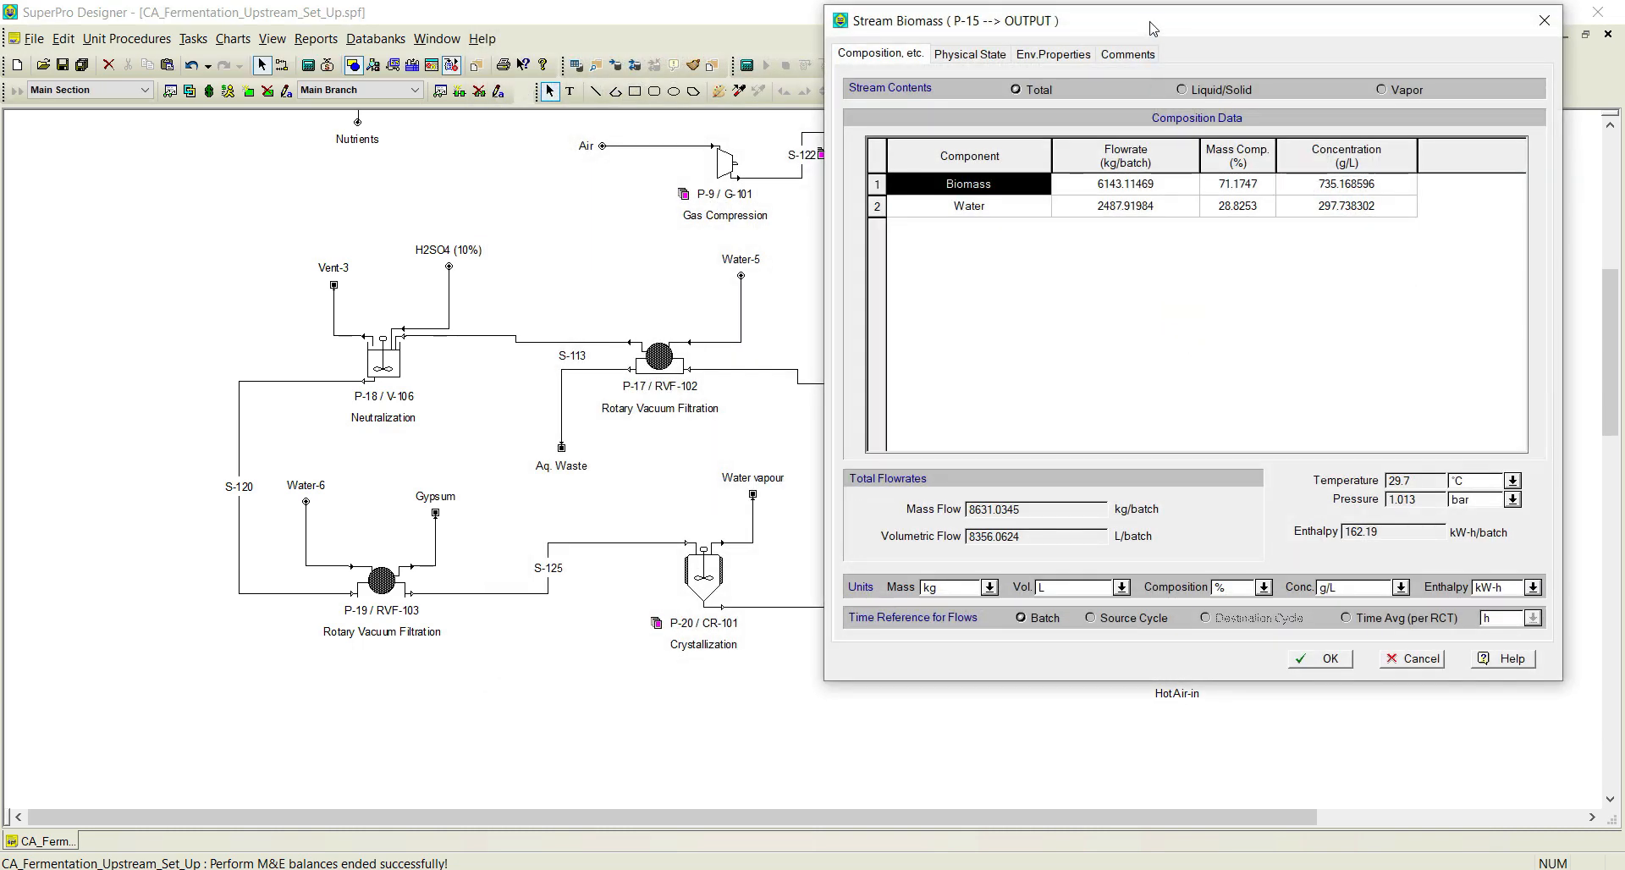
left_click_drag(1149, 22, 857, 27)
left_click(699, 594)
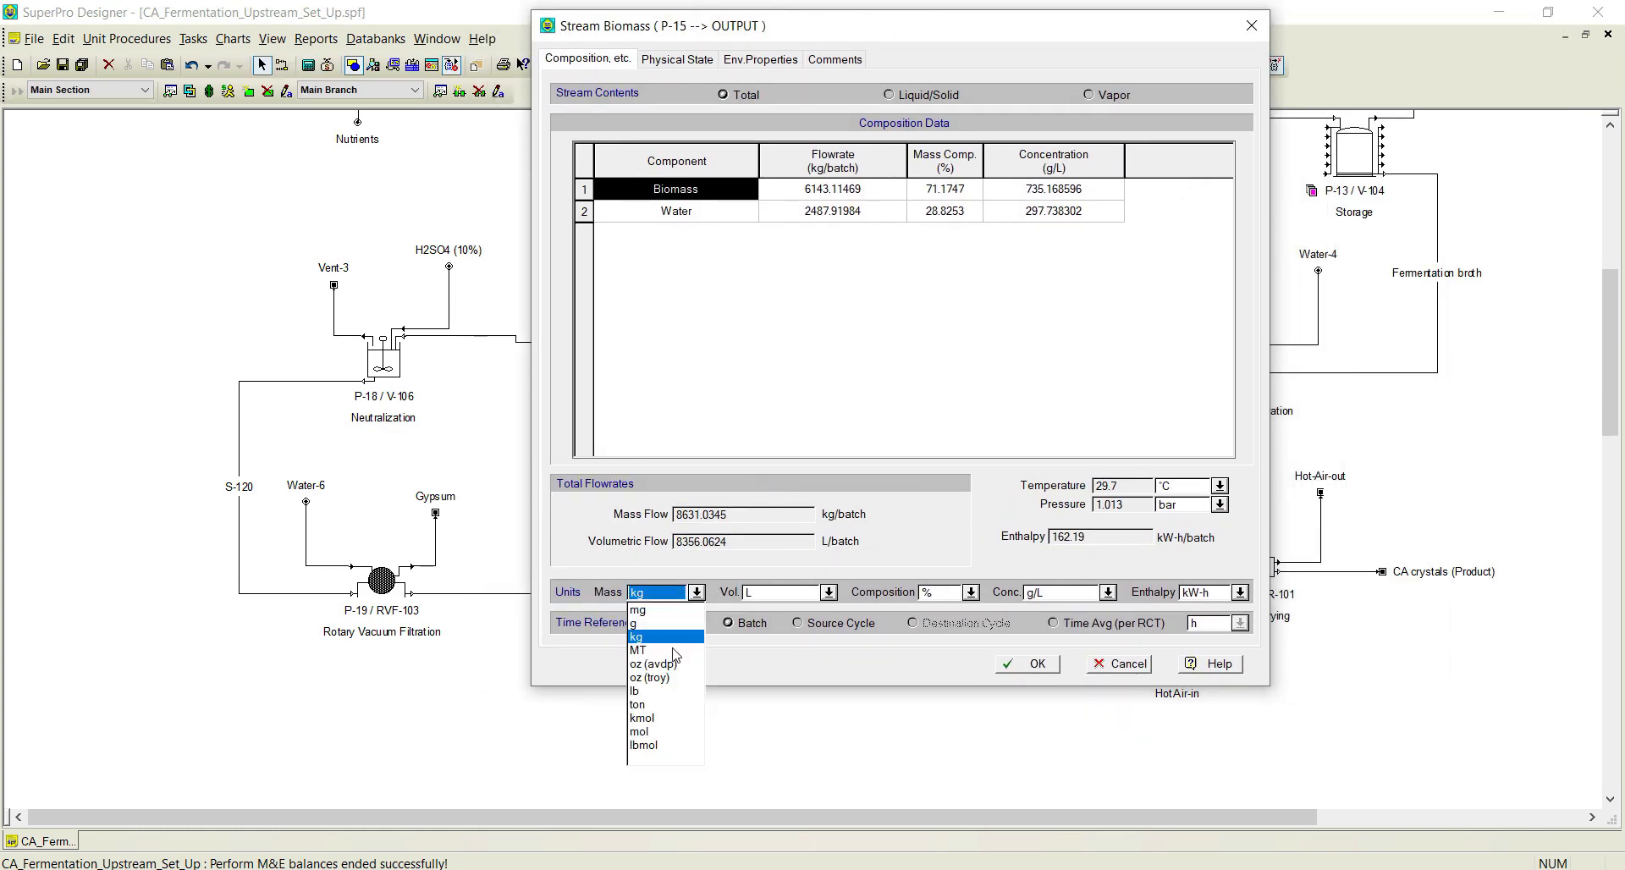
left_click(639, 650)
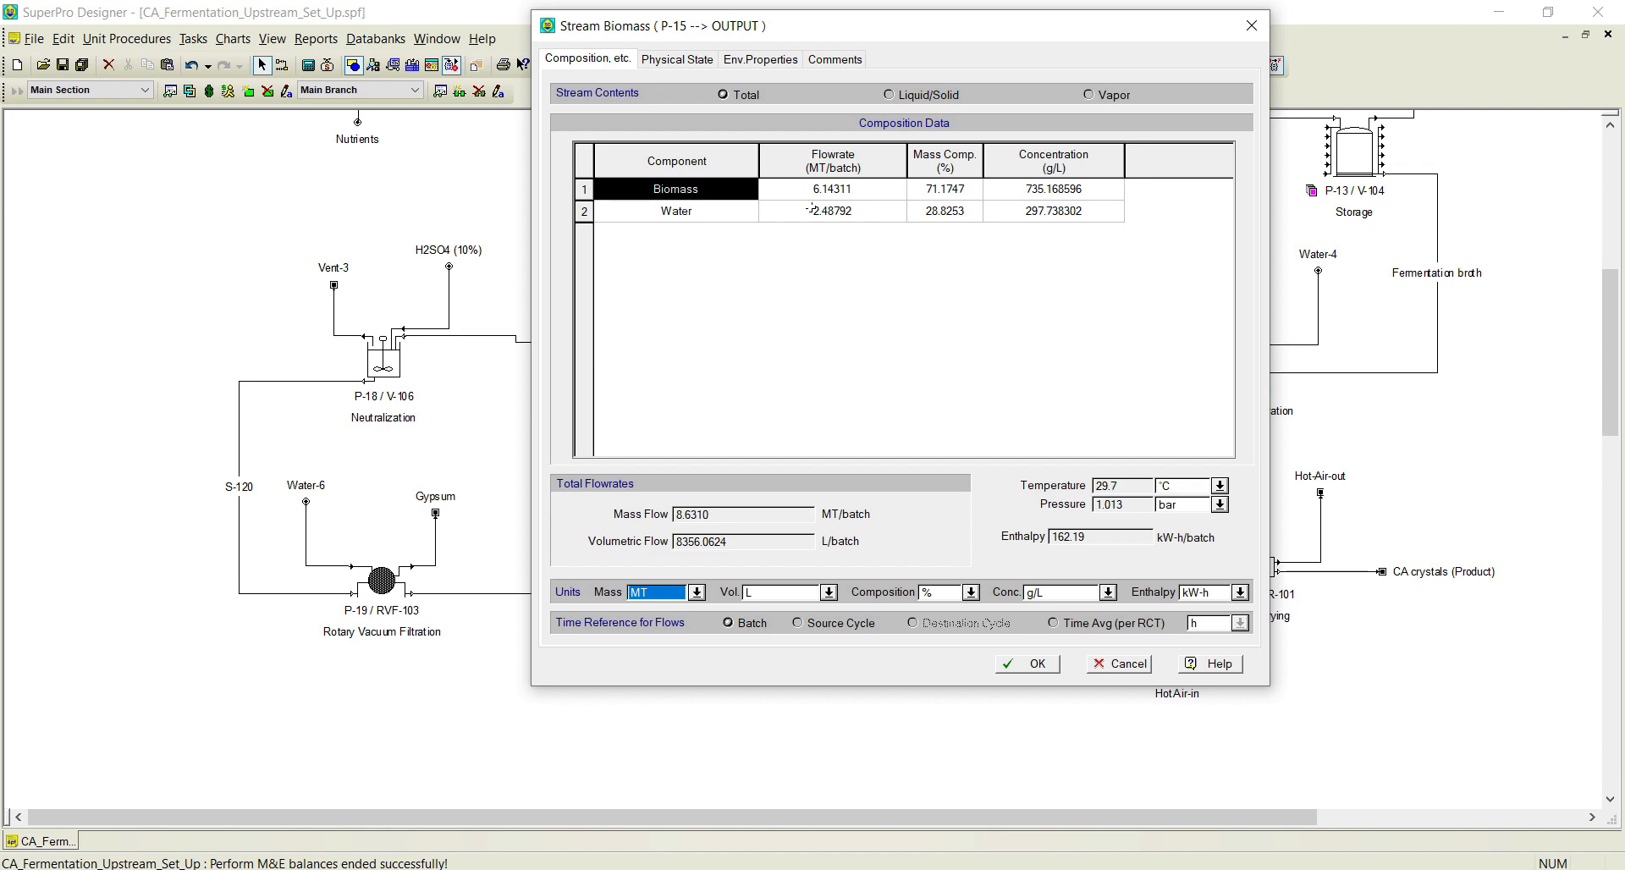
left_click(1028, 664)
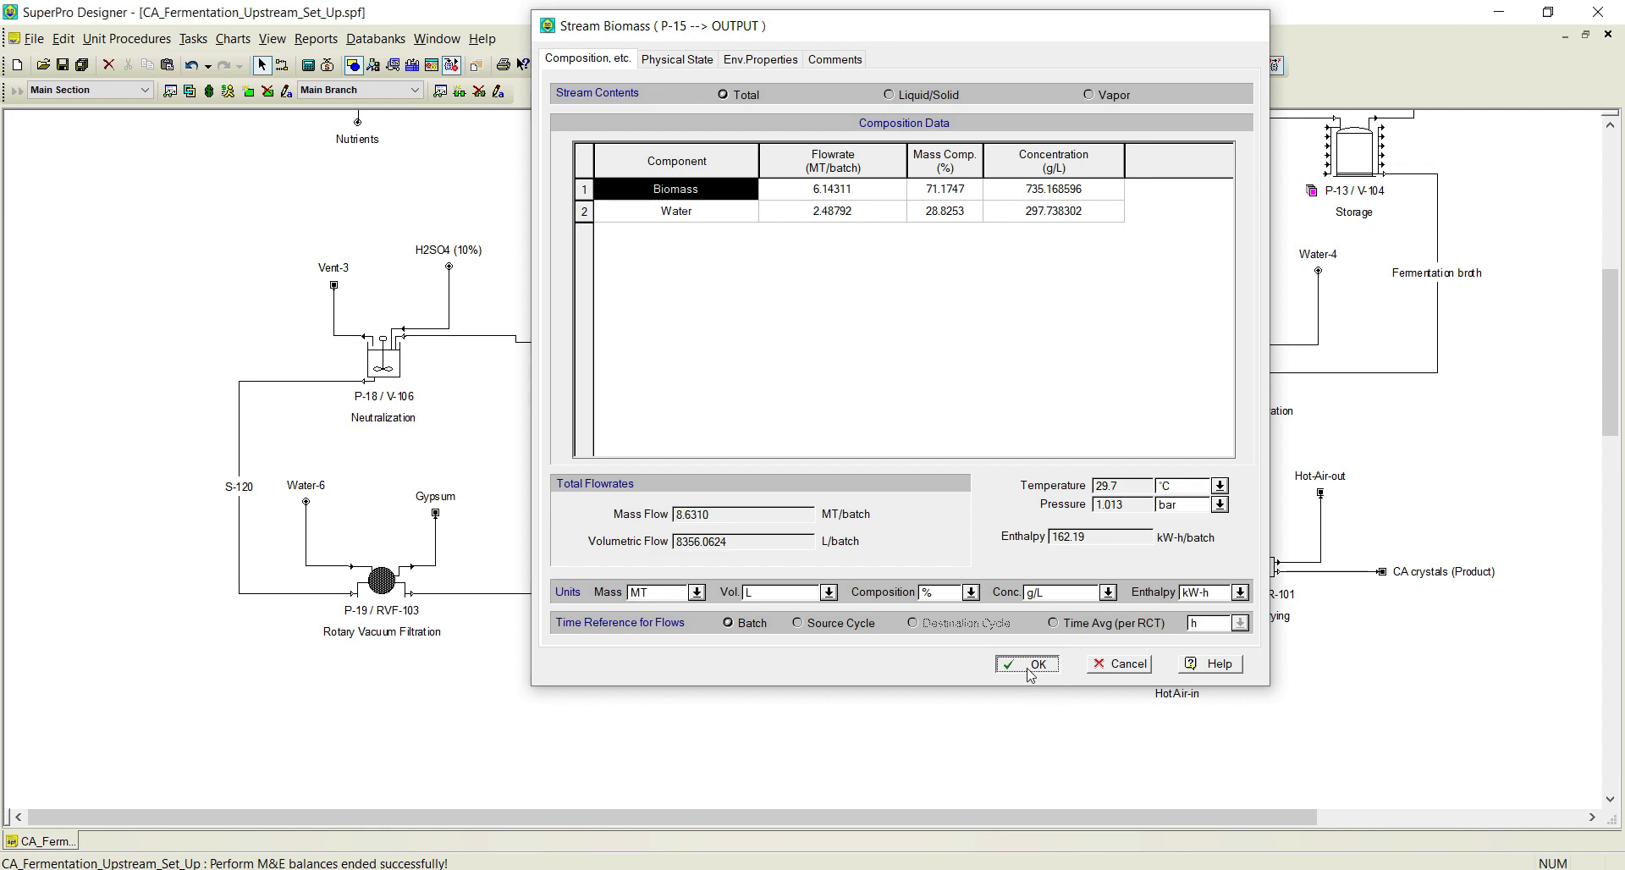
scroll(756, 524, "up", 7)
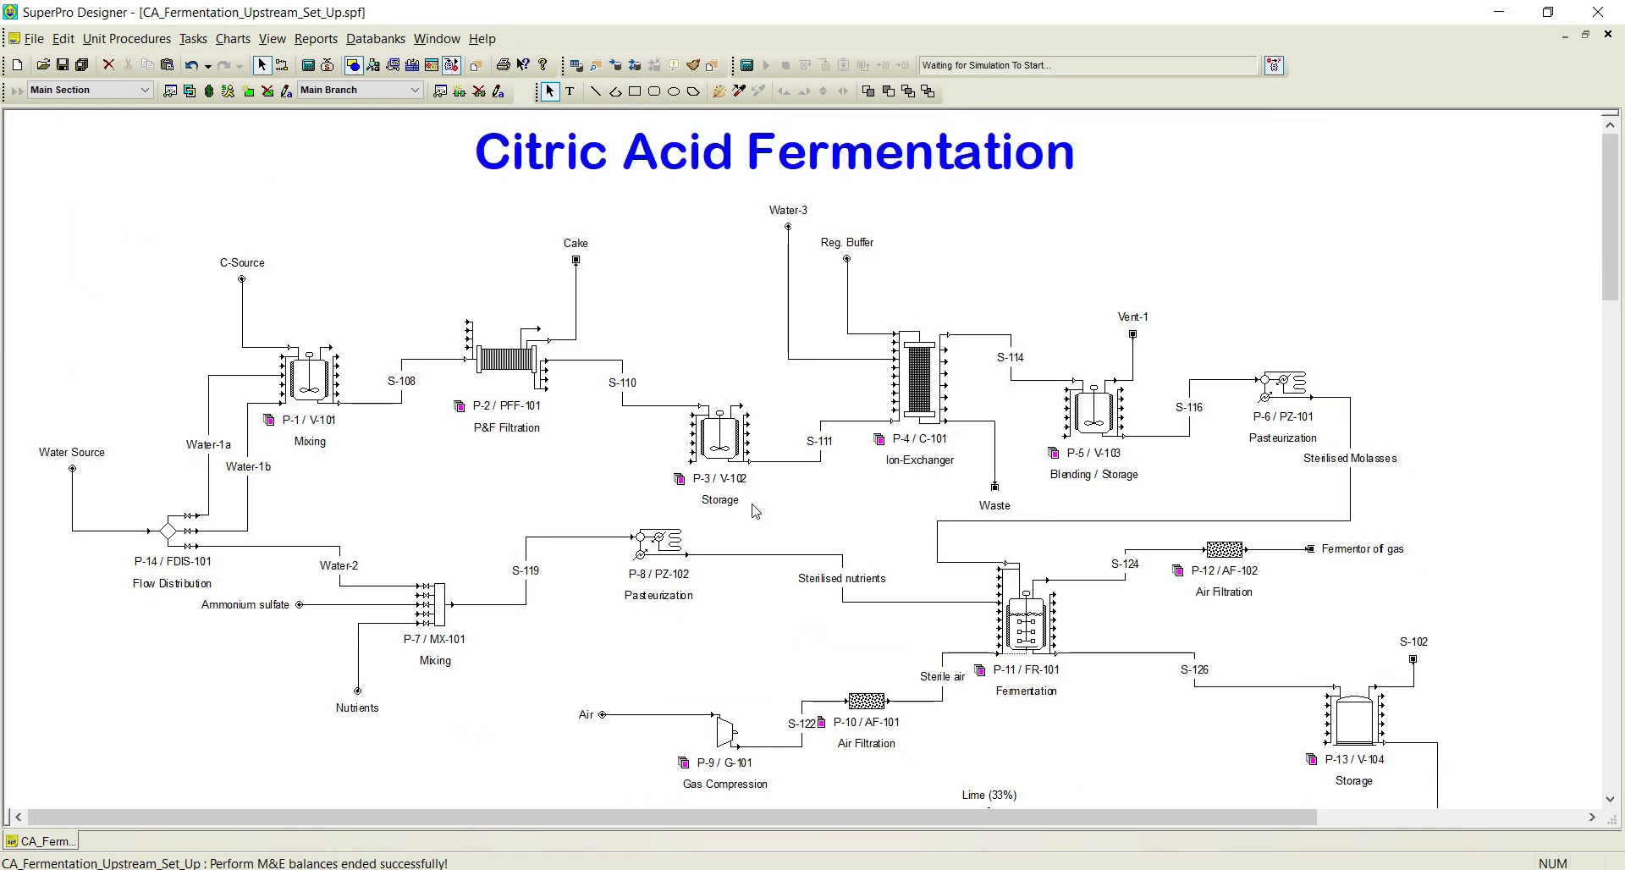
scroll(756, 511, "down", 5)
scroll(755, 510, "down", 2)
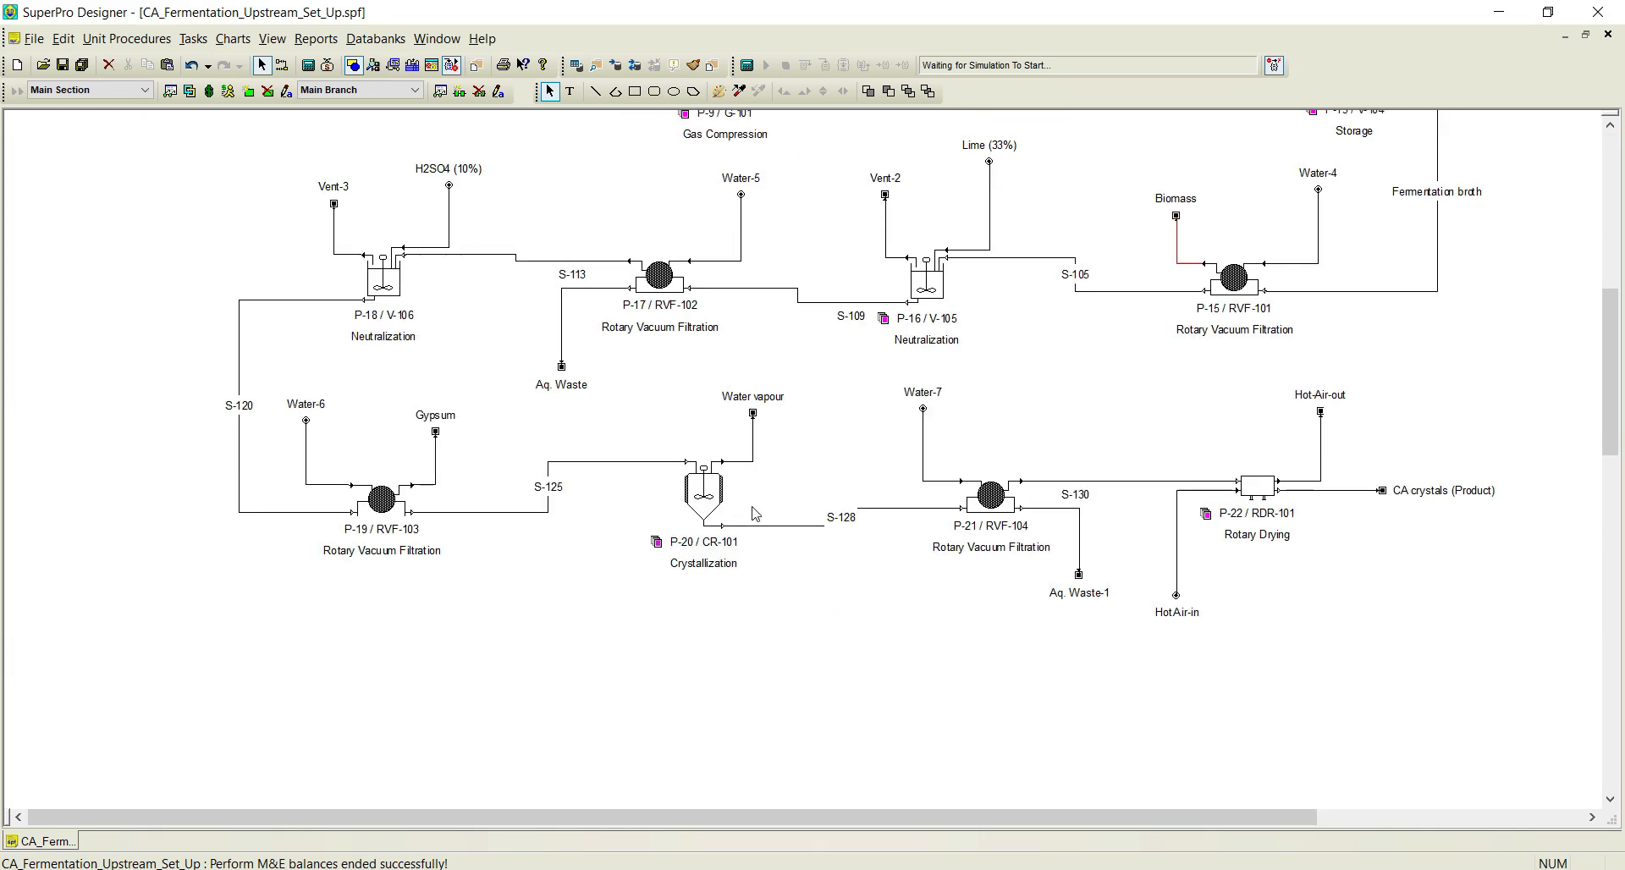